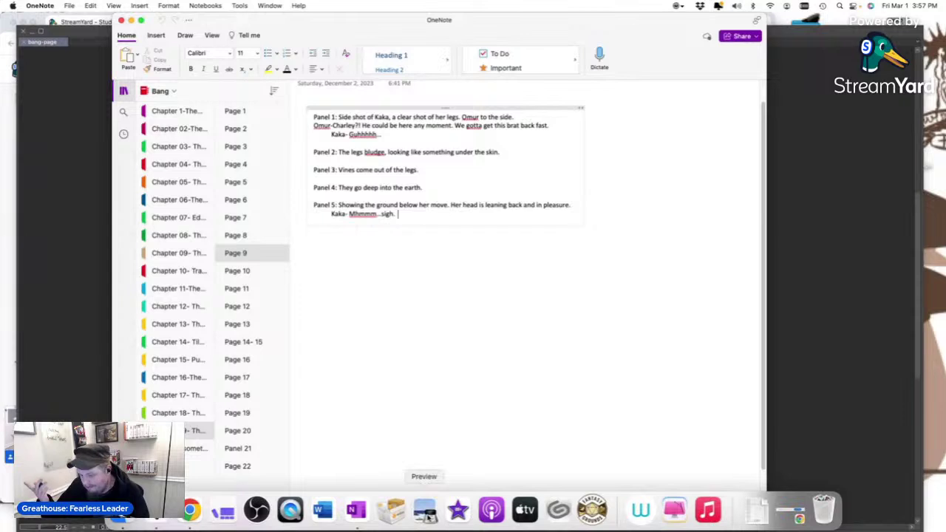
Review the five-panel script on Page 9 of the Bang notebook in OneNote.
key(super+alt+d)
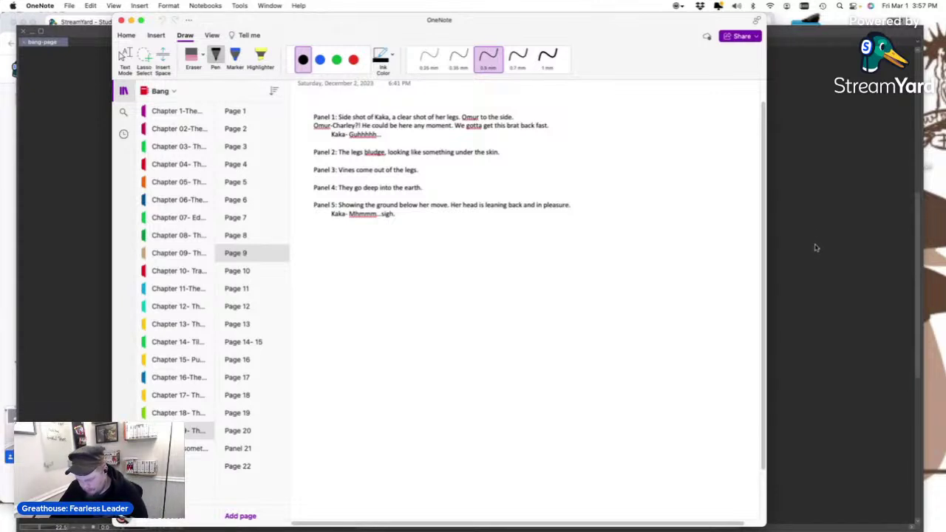
key(super+Tab)
click(10, 88)
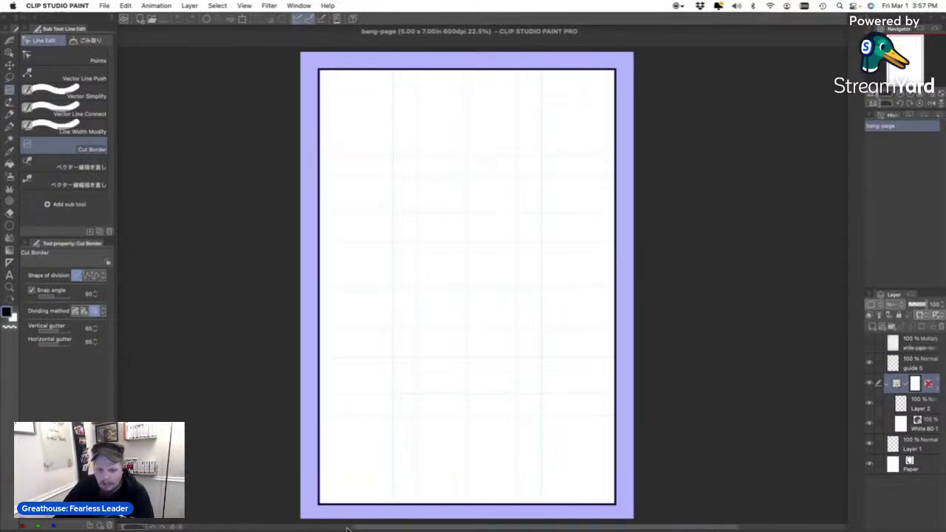
mouse_move(355, 510)
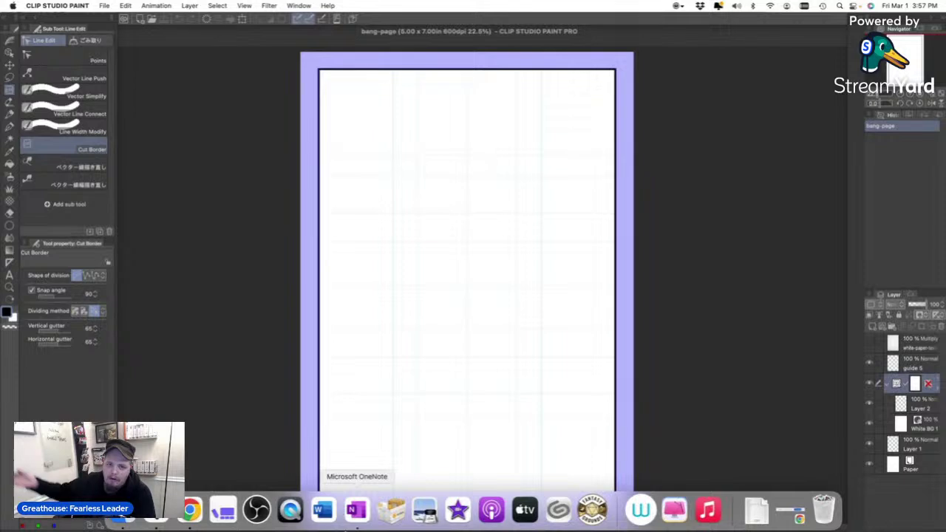
click(356, 510)
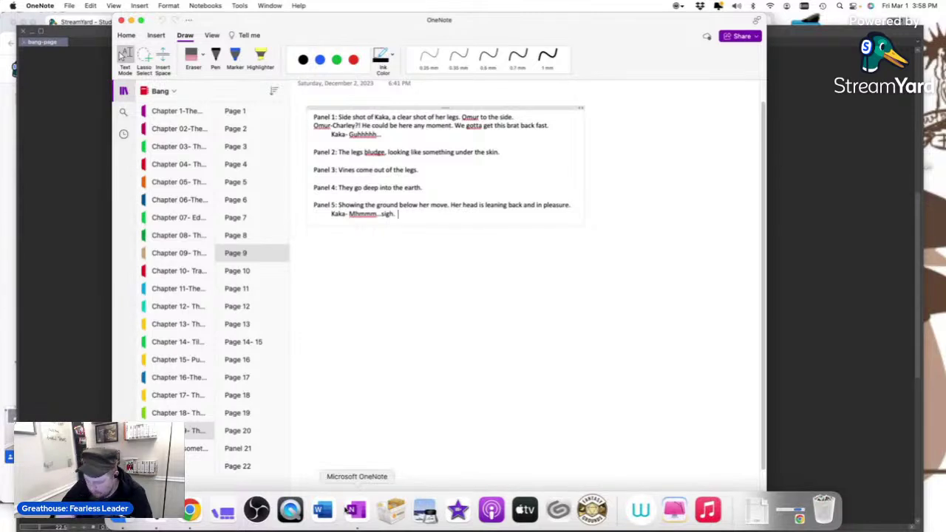
In Clip Studio Paint, cut the frame into three tiers, halve the middle tier, split its right half horizontally, and cut a narrow bottom-left panel.
click(838, 184)
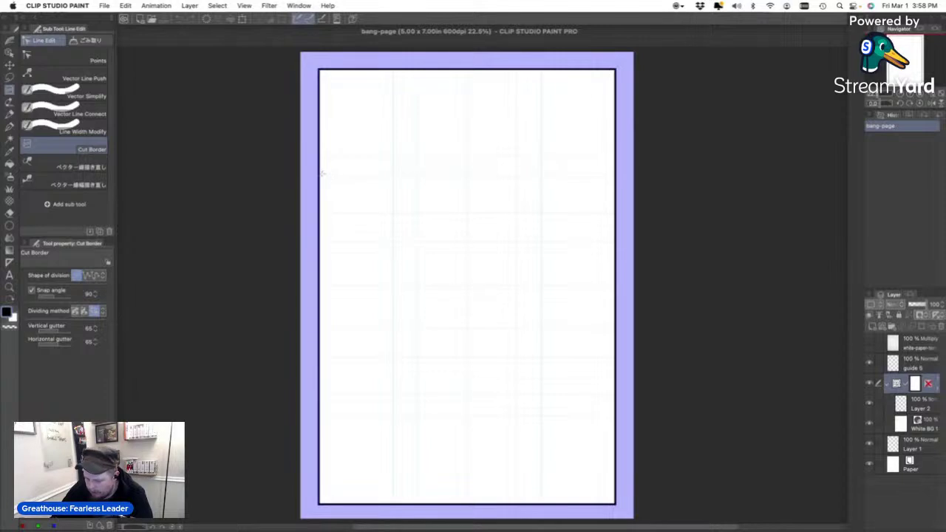
drag(322, 173, 617, 174)
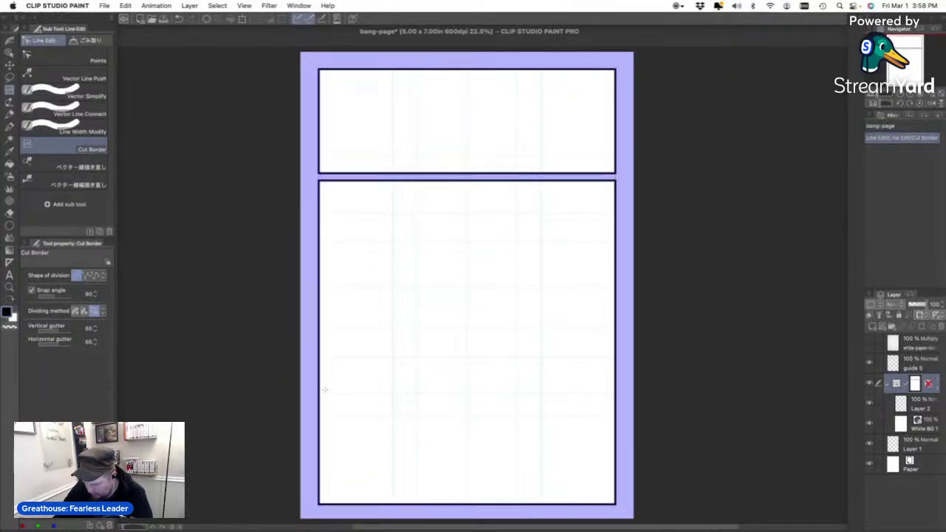
drag(327, 386, 617, 390)
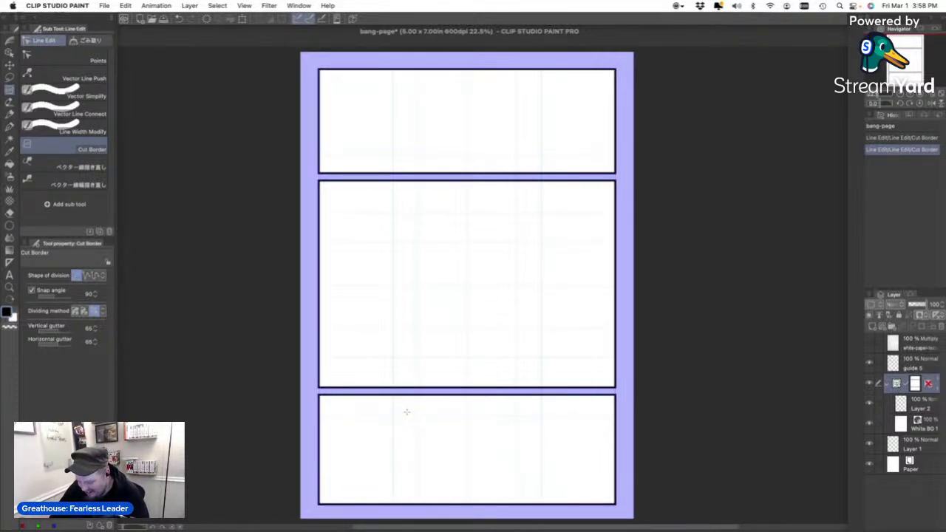
drag(394, 397, 394, 507)
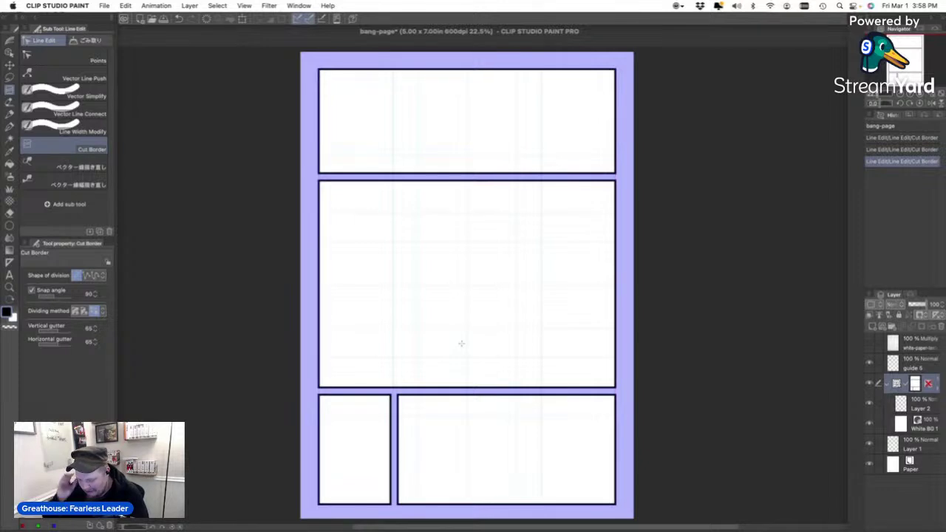
drag(467, 371, 467, 185)
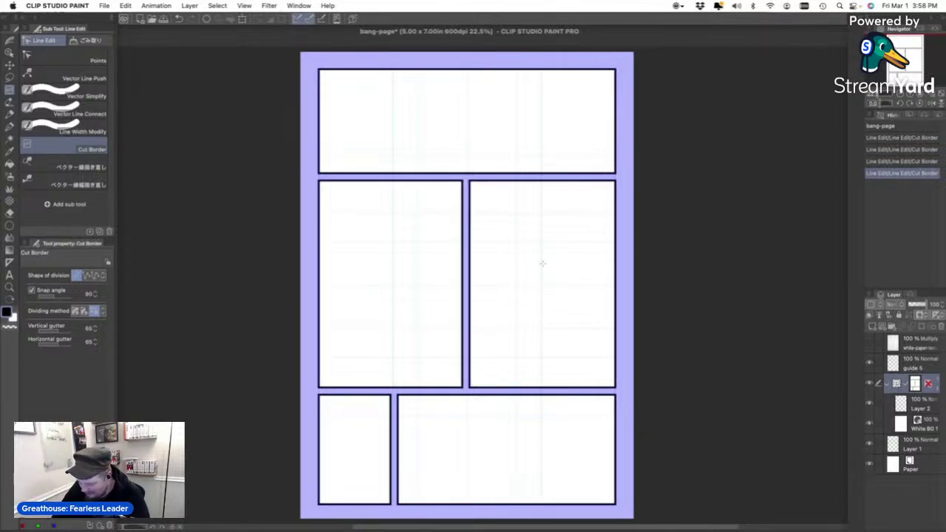
drag(471, 288, 533, 288)
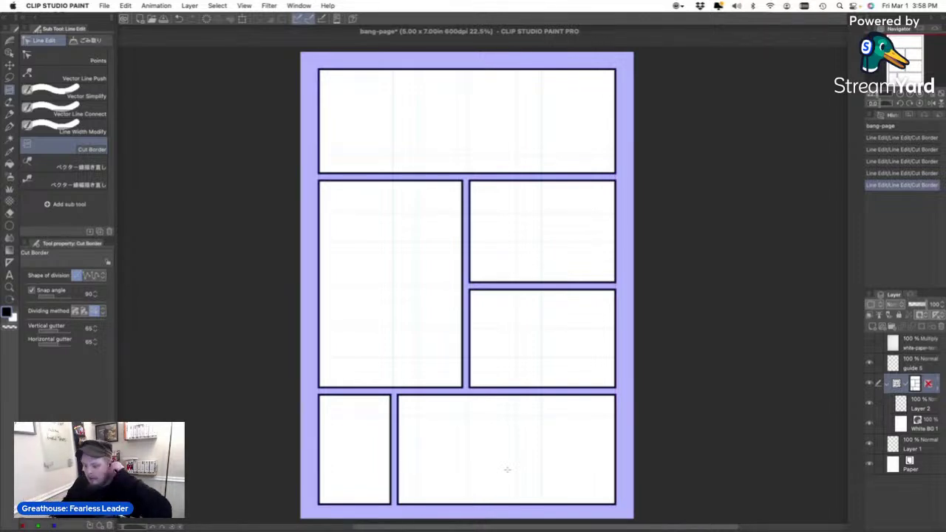
Step through the edit history from the uncut page to the last border cut to review how the panel layout builds up.
click(885, 127)
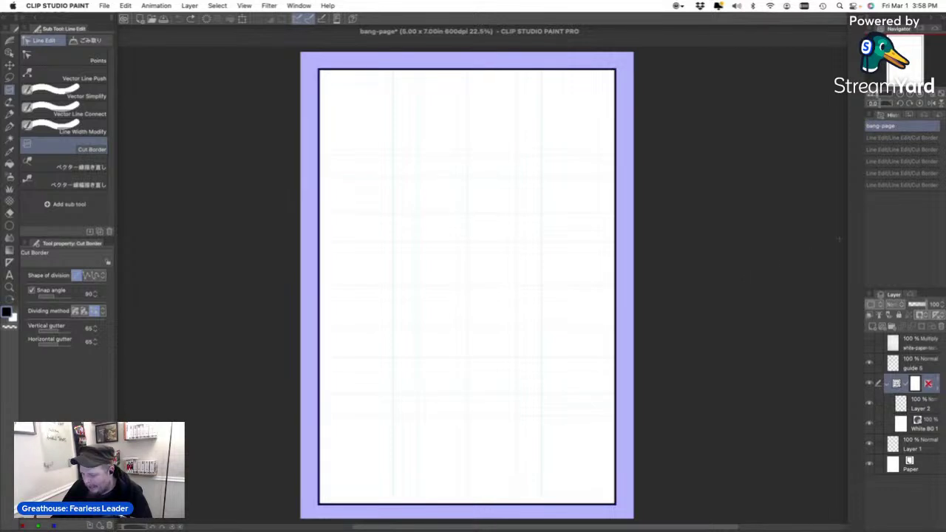
click(898, 138)
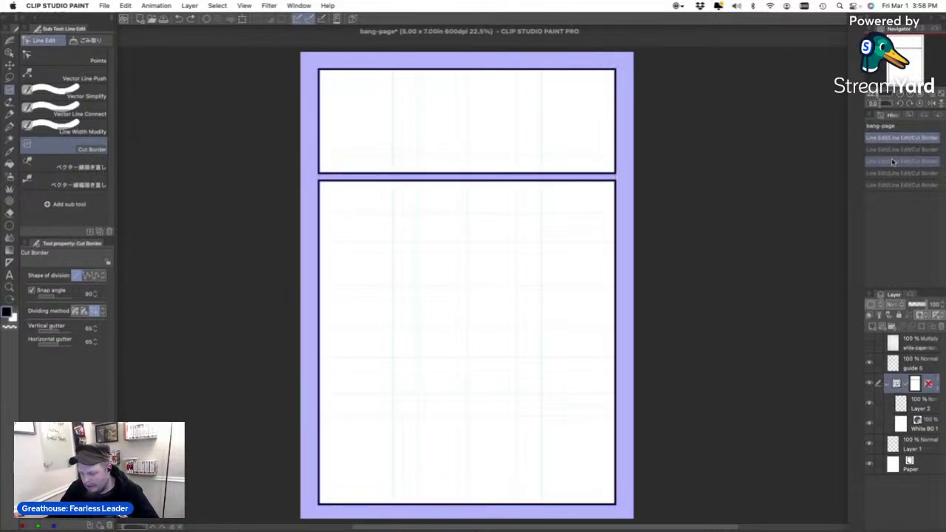
click(897, 150)
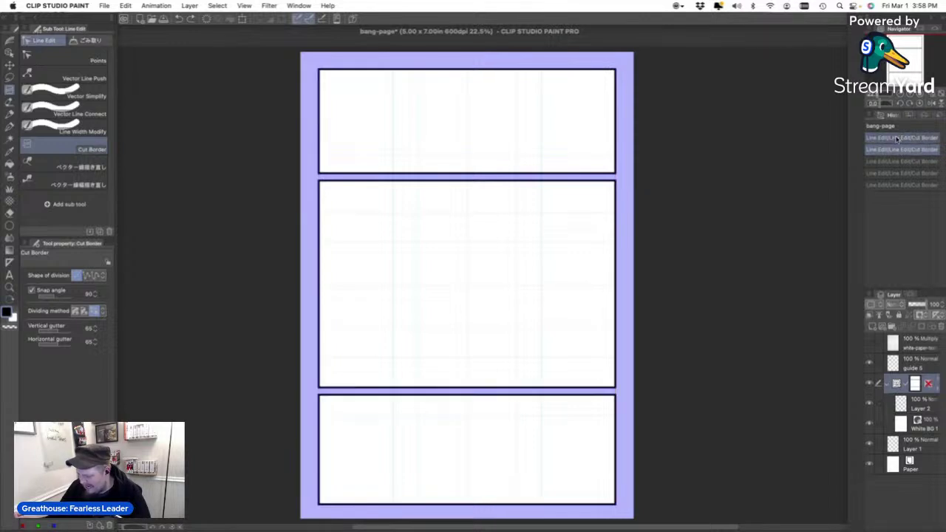
click(895, 161)
click(892, 174)
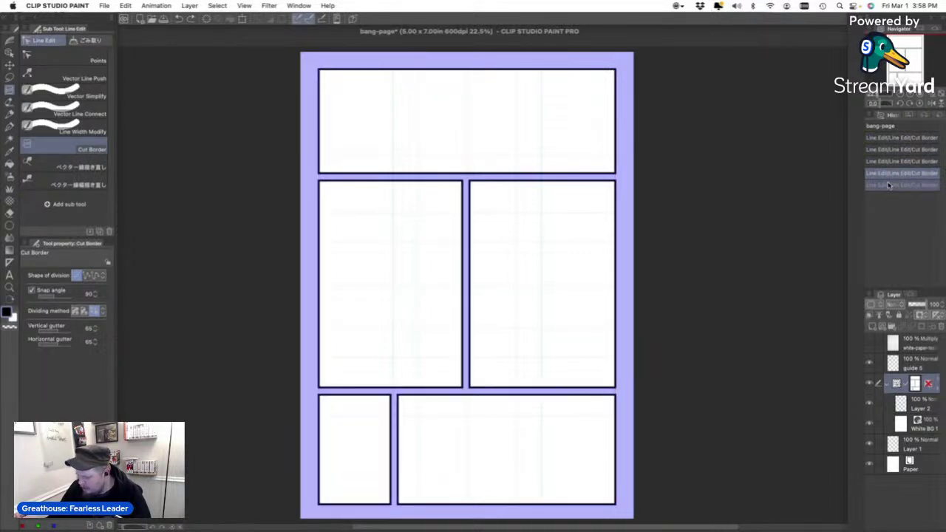
click(889, 185)
click(890, 127)
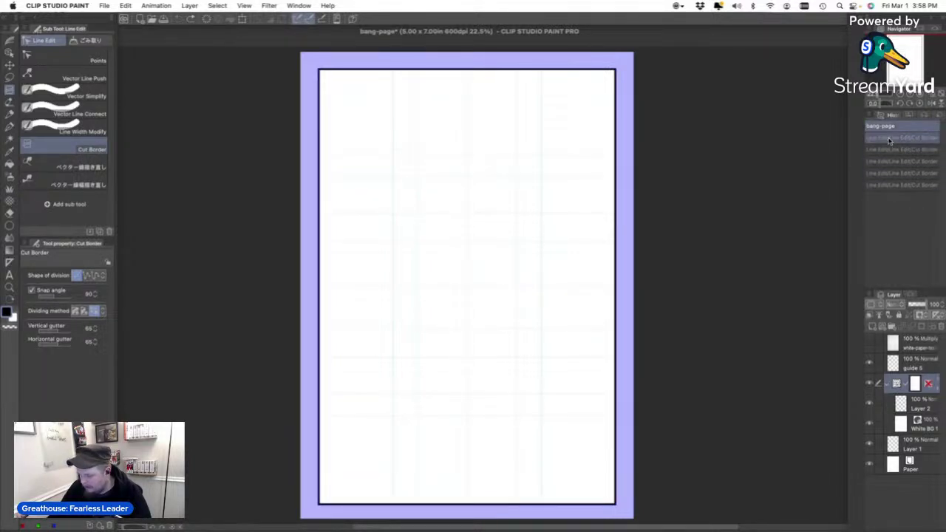
click(889, 139)
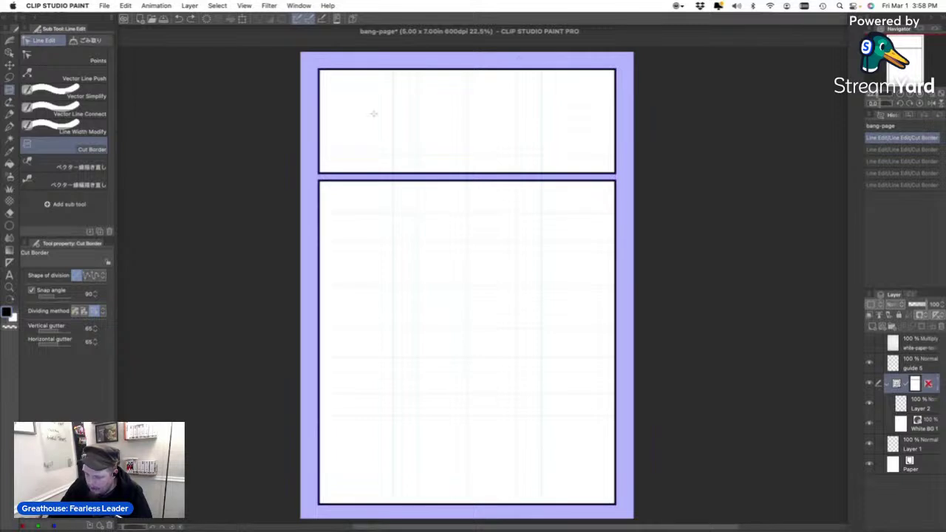
click(887, 151)
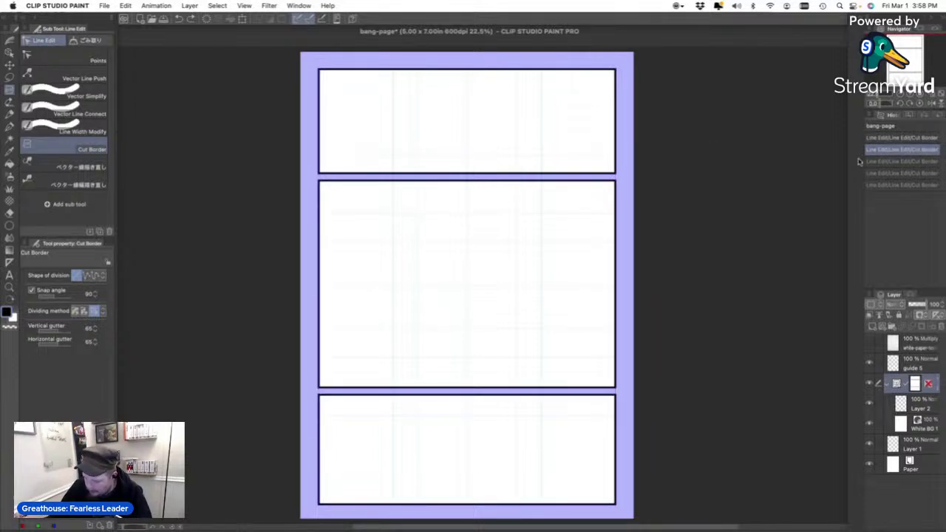
click(899, 174)
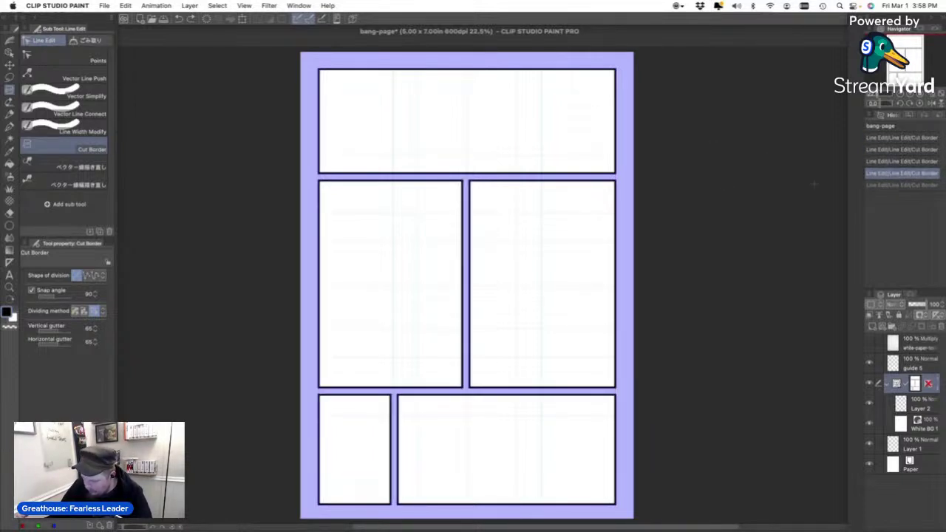
click(901, 186)
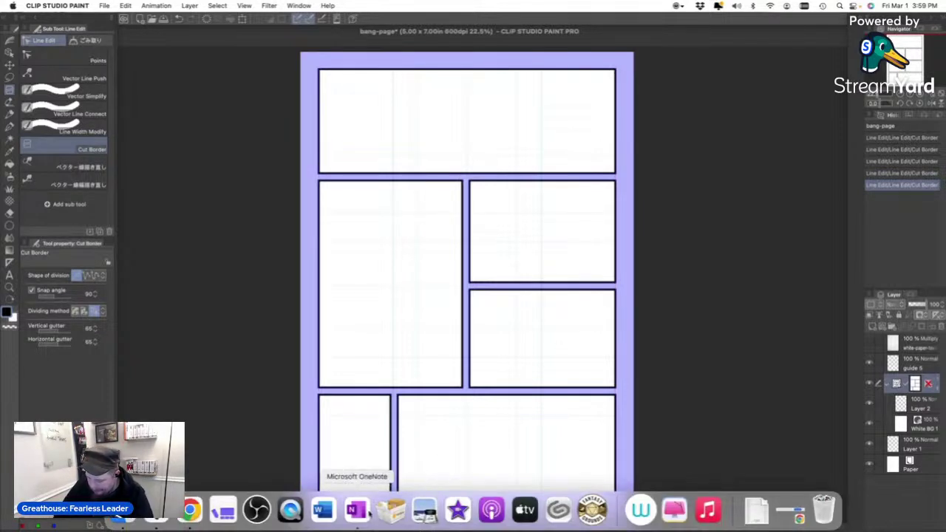
Recheck the Page 9 script in OneNote, and extend the top and bottom-right panels past the page edges in Clip Studio Paint.
click(356, 510)
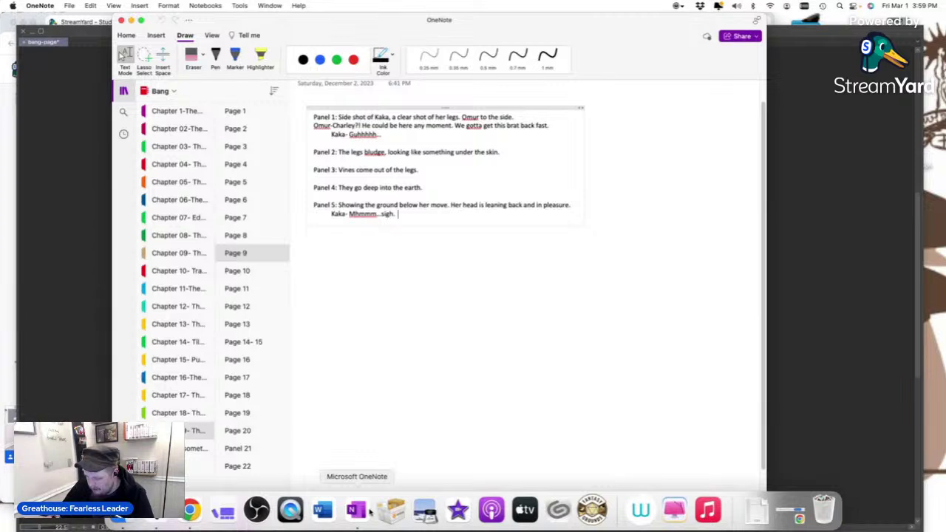
click(793, 193)
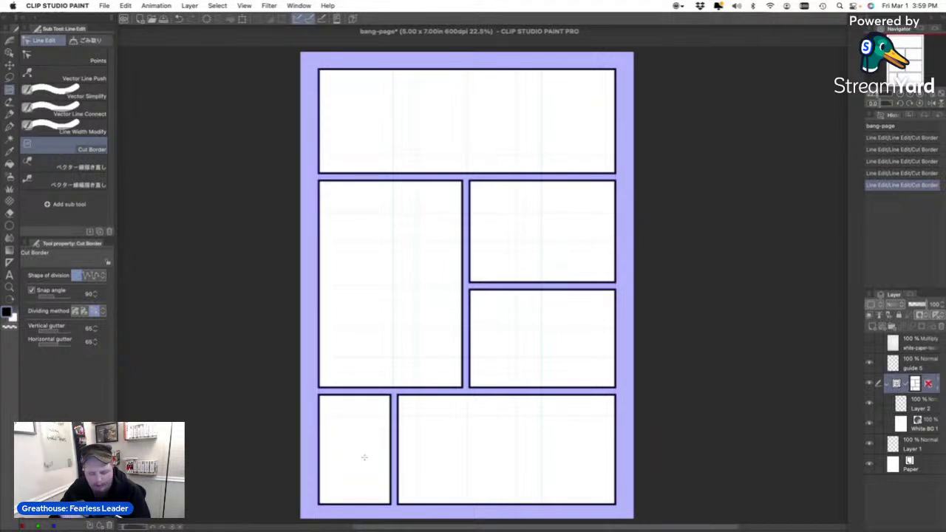
key(o)
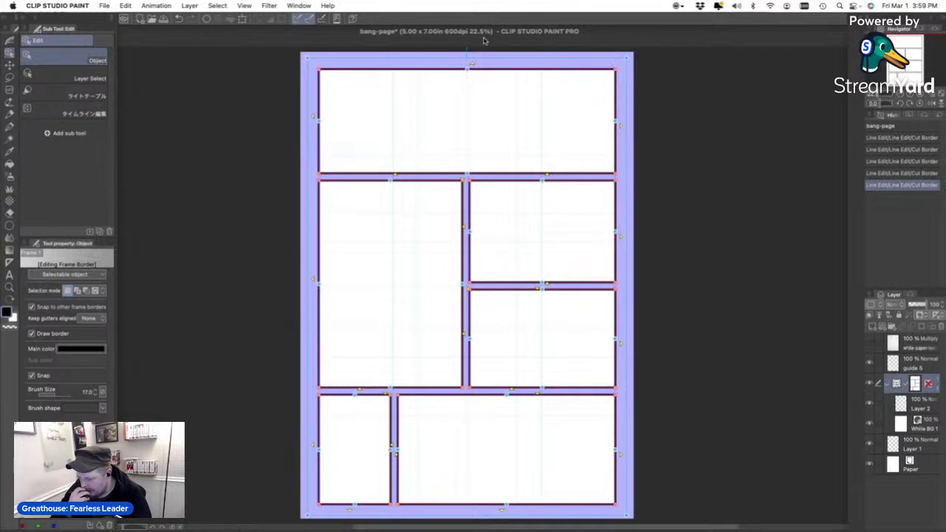
drag(466, 69, 465, 45)
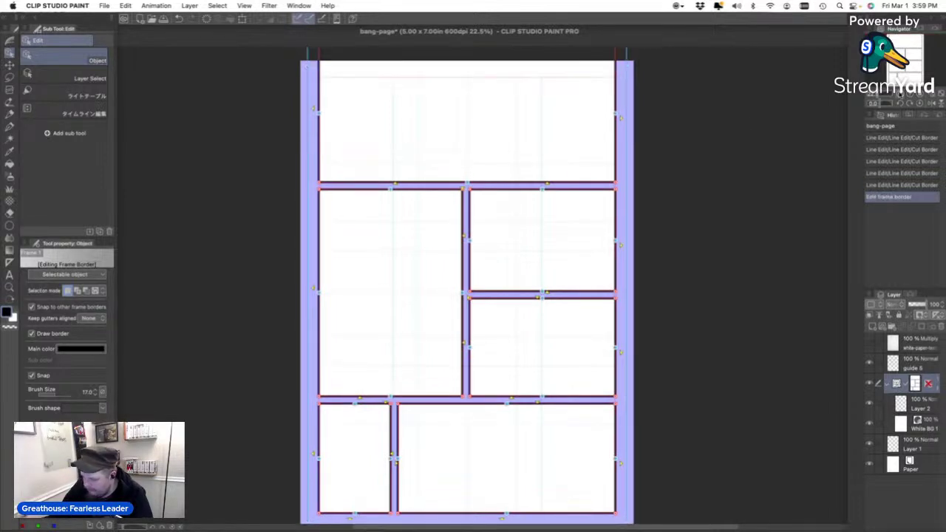
drag(906, 63, 901, 79)
drag(554, 339, 554, 380)
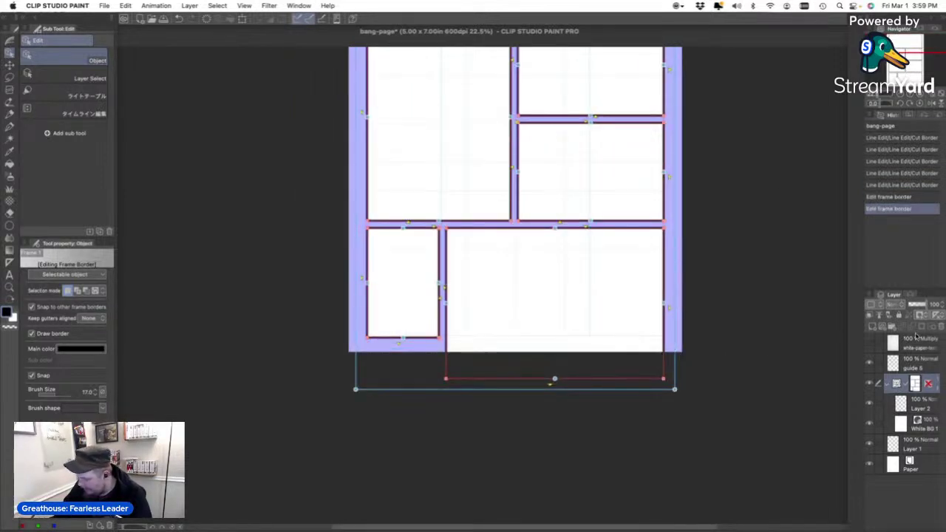
drag(915, 63, 909, 46)
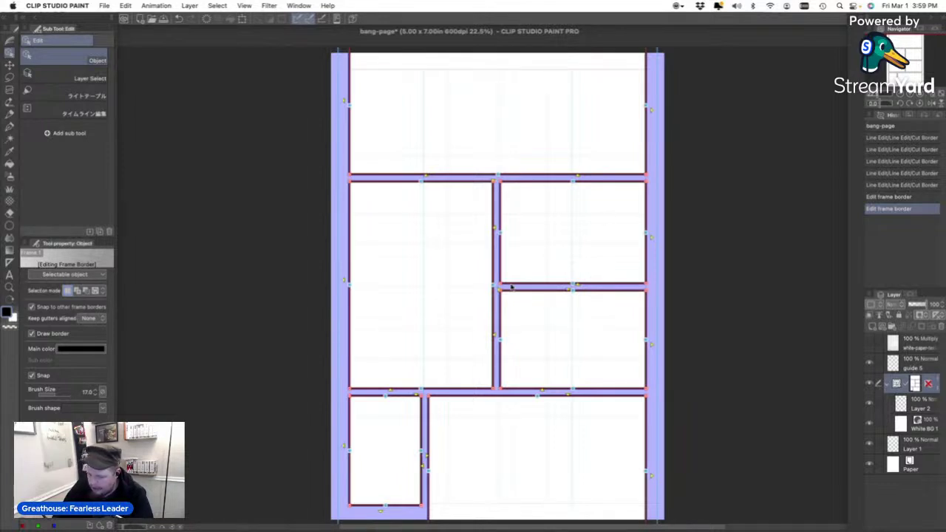
Rasterize the frame borders to their own layer and delete the original frame folder.
right_click(932, 378)
click(836, 275)
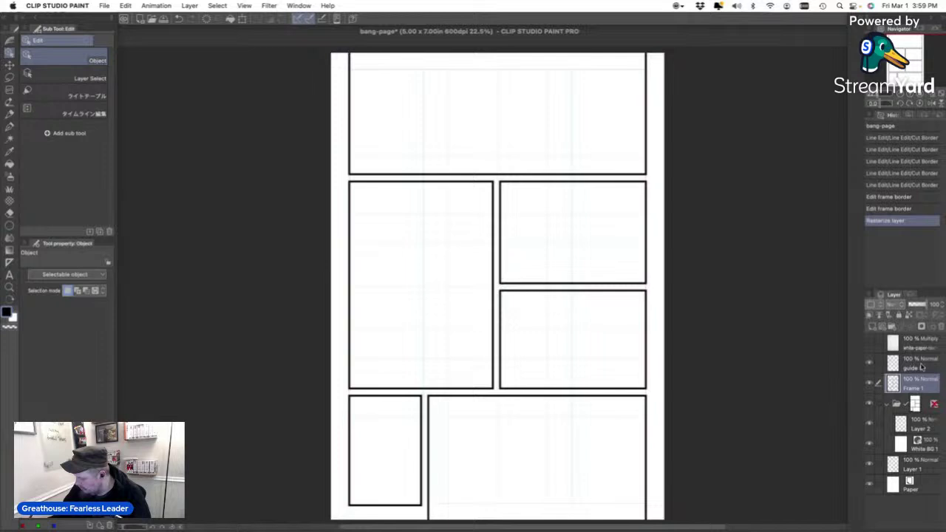
click(924, 402)
click(940, 326)
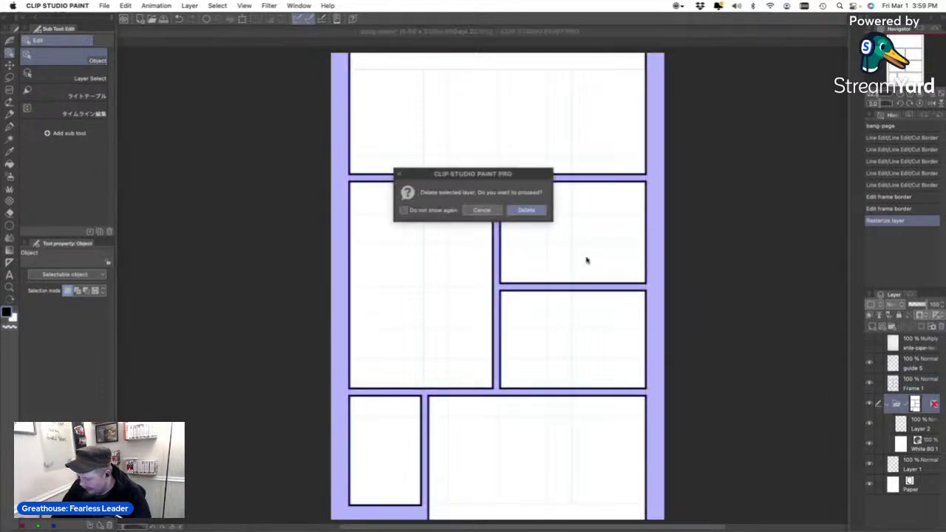
click(526, 210)
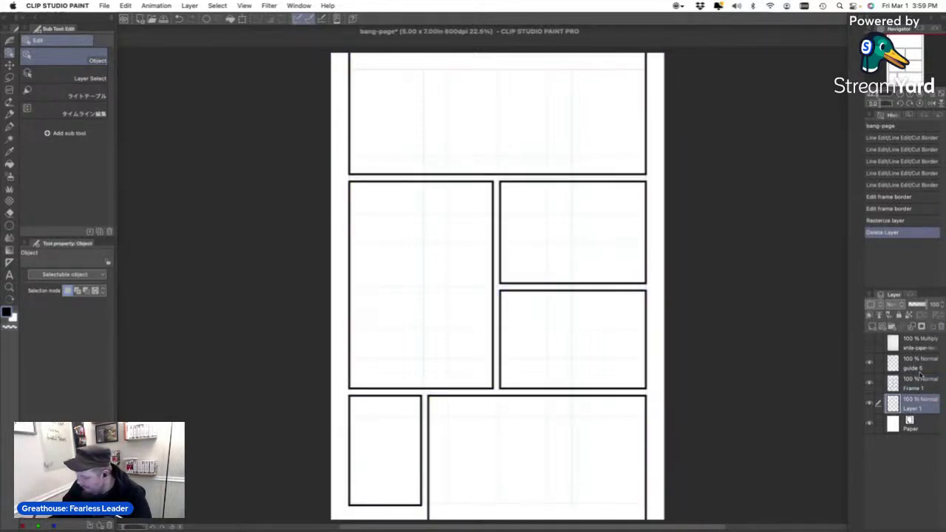
Move the Frame 1 layer to the top of the stack, and set up the inking goddess pen in red on Layer 1.
drag(919, 377, 912, 341)
click(915, 403)
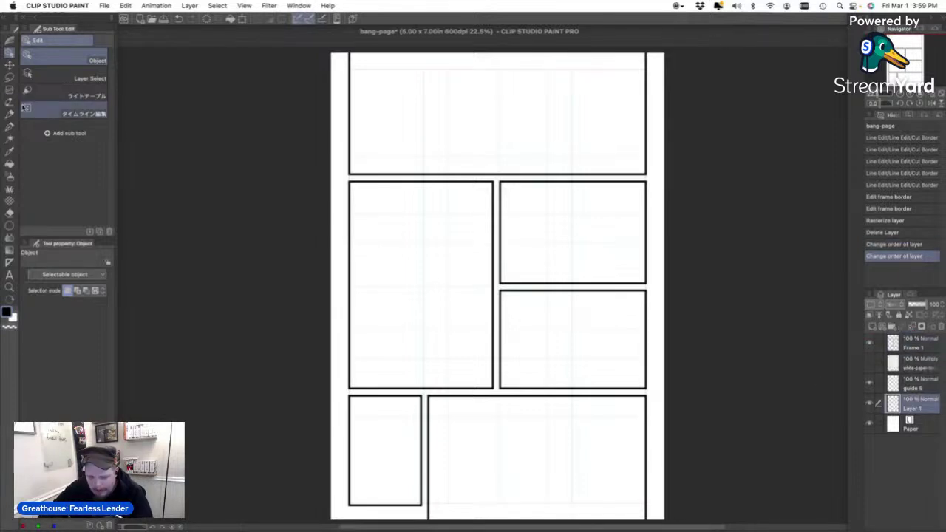
click(10, 115)
click(10, 126)
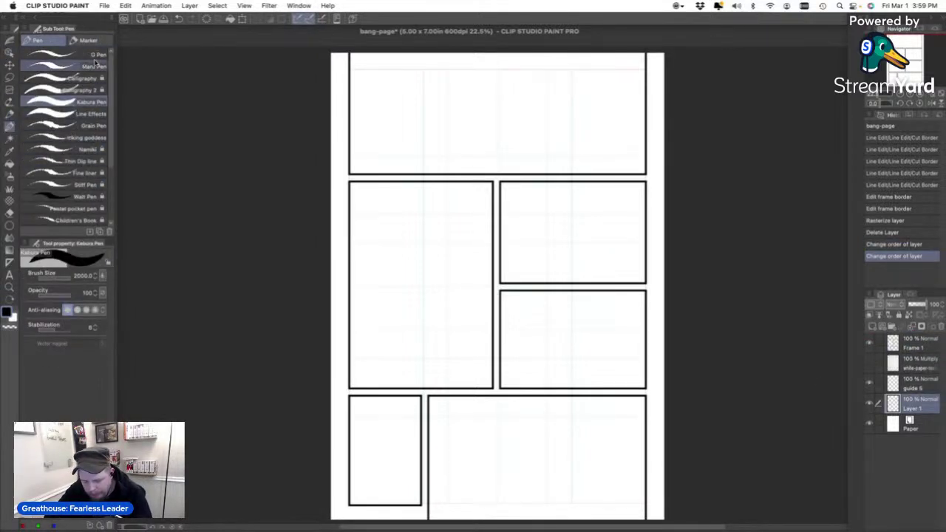
click(92, 137)
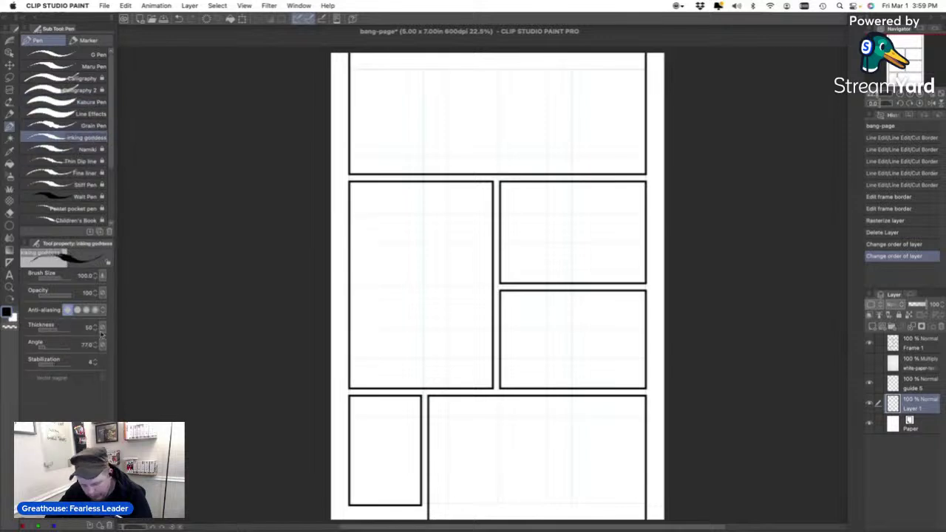
click(59, 458)
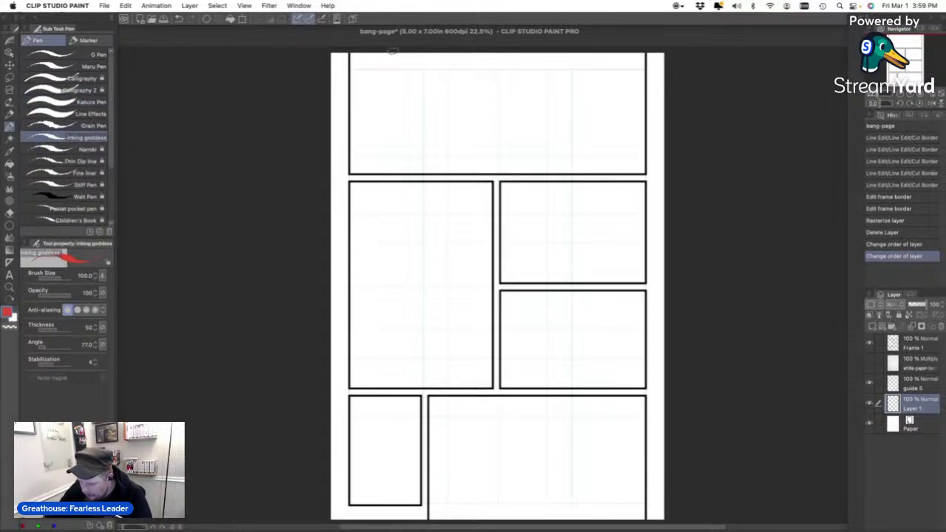
mouse_move(357, 56)
mouse_down()
mouse_move(552, 70)
mouse_move(572, 118)
mouse_move(462, 151)
mouse_move(421, 256)
mouse_move(545, 253)
mouse_move(543, 349)
mouse_move(469, 381)
mouse_move(372, 452)
mouse_move(654, 468)
mouse_up()
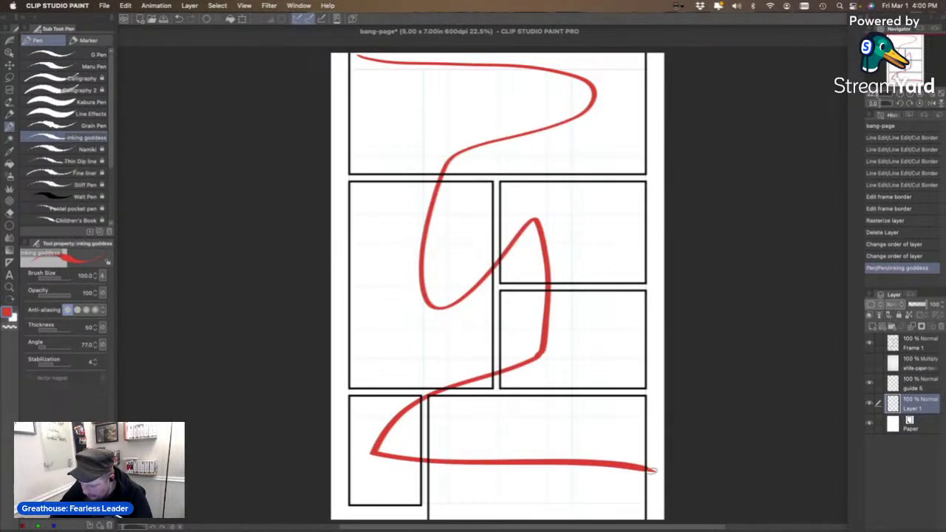
mouse_move(526, 457)
mouse_down()
mouse_move(581, 493)
mouse_move(580, 518)
mouse_up()
key(super+z)
key(super+z)
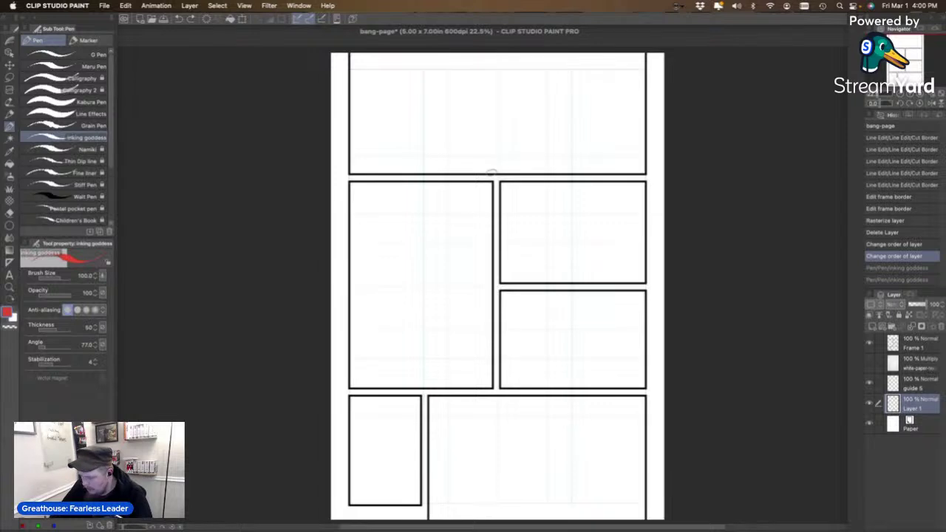
Draw one winding red reading-flow line from the top panel through every panel, ending off the bottom of the bottom-right panel.
mouse_move(405, 60)
mouse_down()
mouse_move(567, 83)
mouse_move(432, 317)
mouse_move(497, 362)
mouse_move(579, 520)
mouse_up()
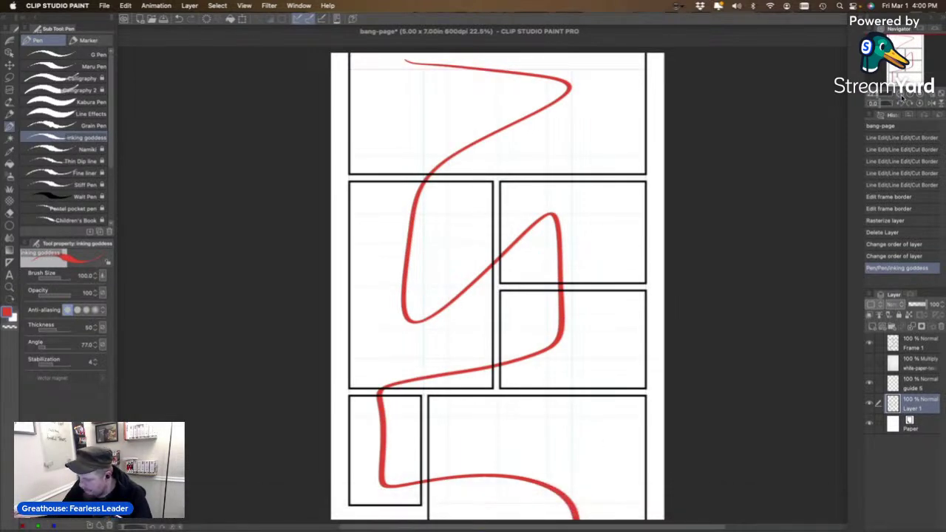
Undo the red reading-flow line, try a redrawn one through all panels, undo that too, and switch the drawing colour to black.
key(super+minus)
key(super+z)
mouse_move(426, 156)
mouse_down()
mouse_move(500, 170)
mouse_move(429, 237)
mouse_move(494, 238)
mouse_move(502, 316)
mouse_move(411, 387)
mouse_move(501, 398)
mouse_move(496, 526)
mouse_up()
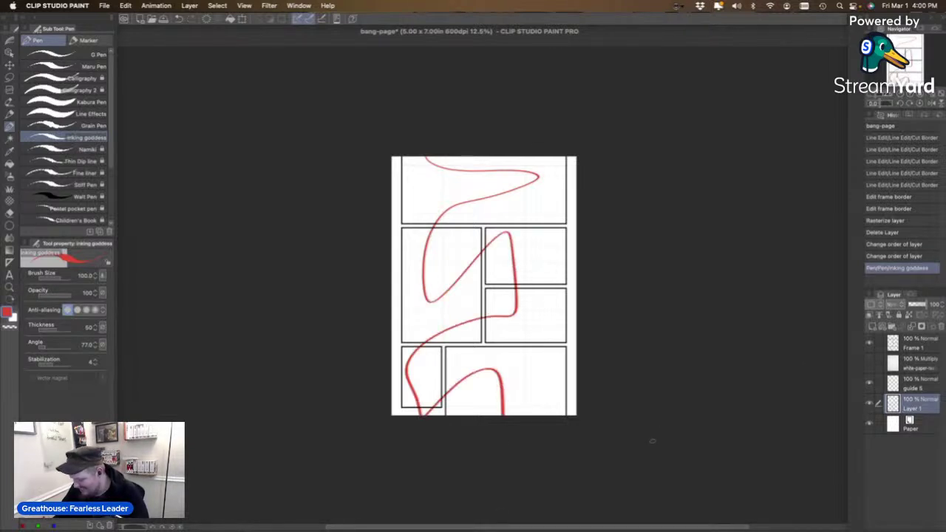
key(super+z)
click(45, 496)
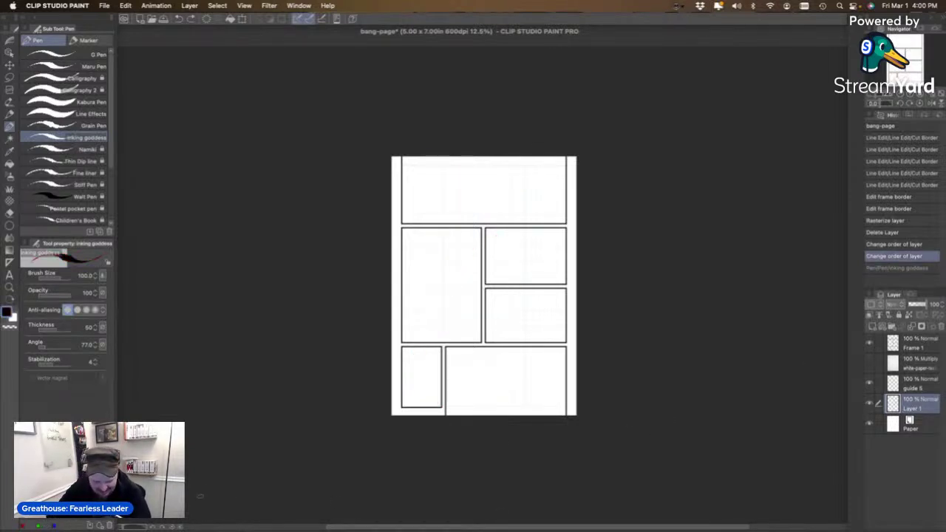
Switch to OneNote and copy Omur's Panel 1 dialogue, without the speaker's name, from the Page 9 script.
mouse_move(313, 529)
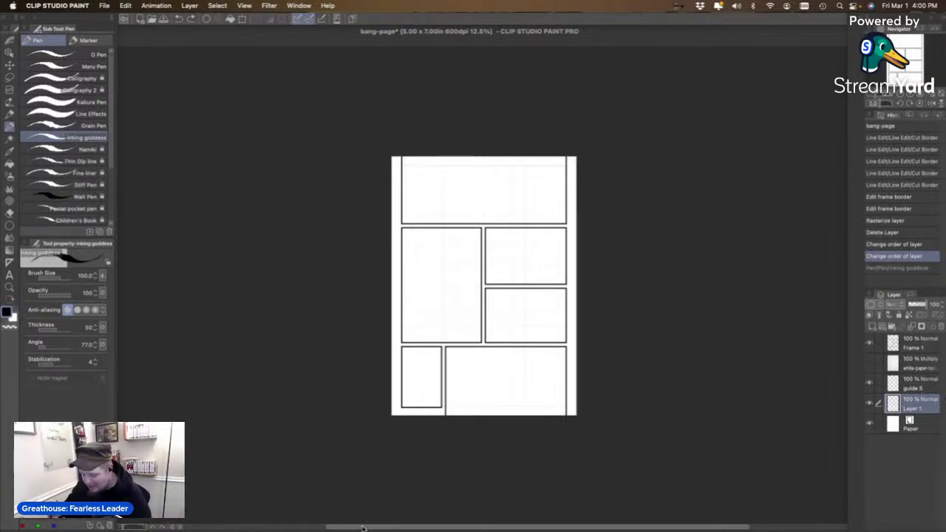
mouse_move(378, 526)
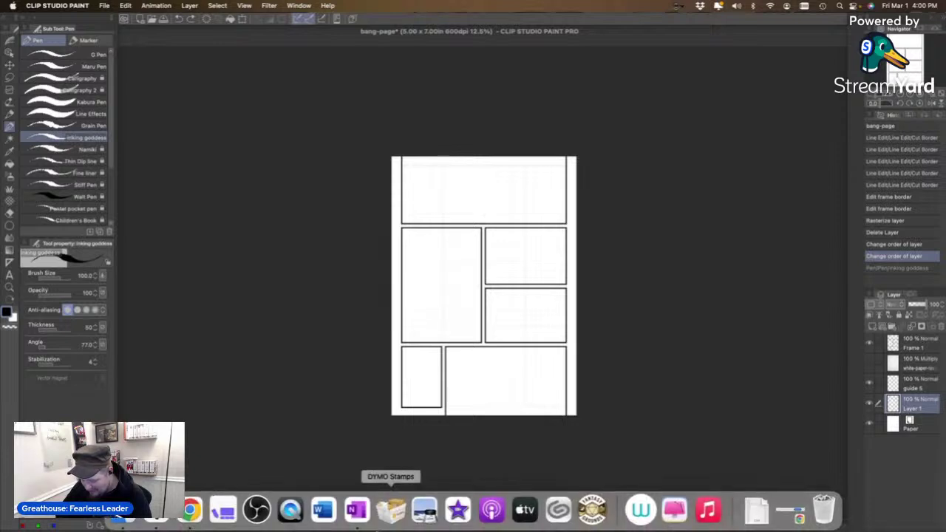
click(356, 510)
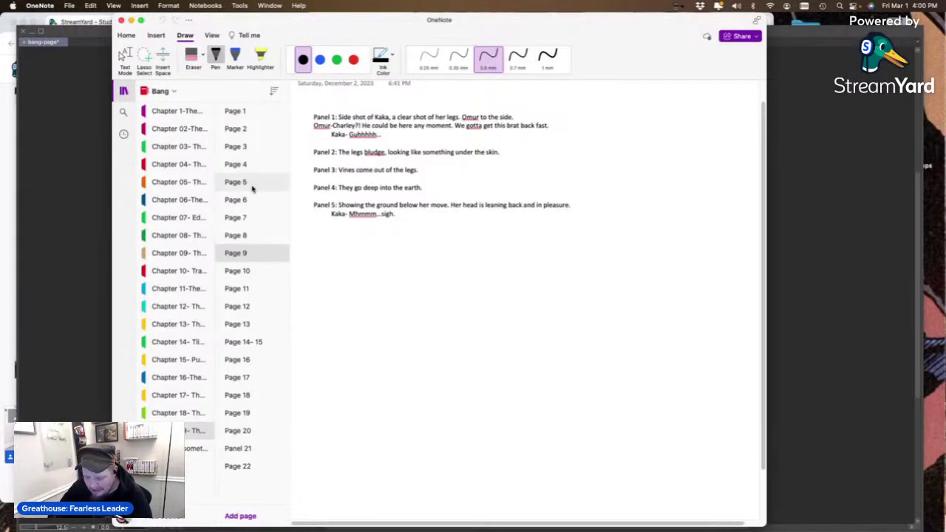
click(125, 57)
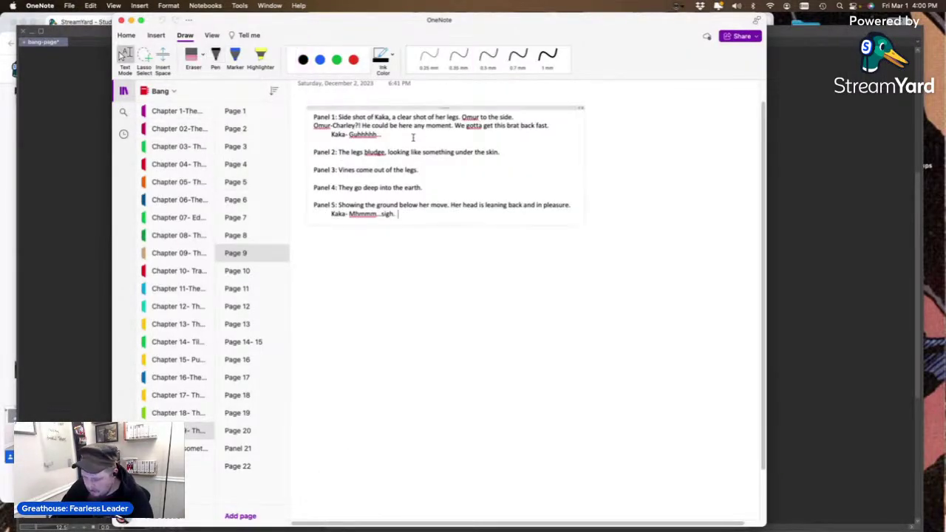
drag(332, 126, 553, 131)
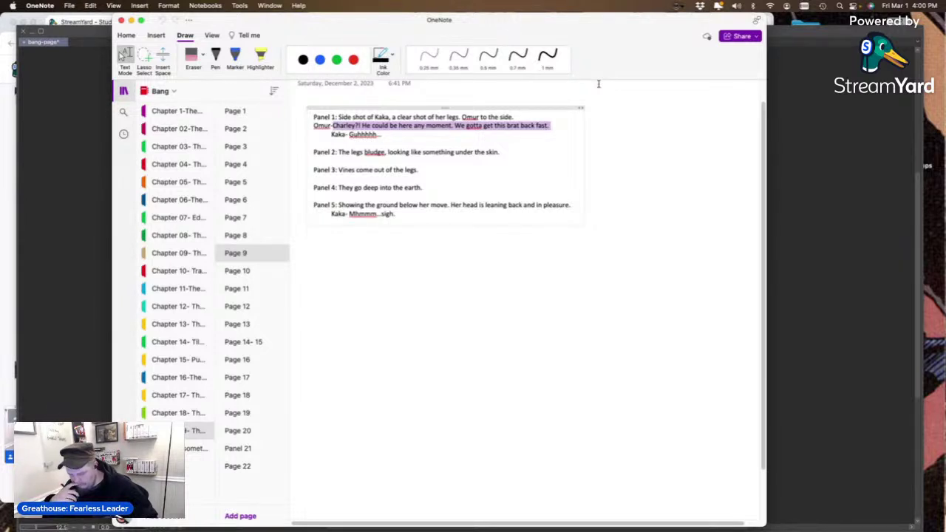
Return to Clip Studio Paint and paste the copied dialogue as a new text in the top panel.
key(super+Tab)
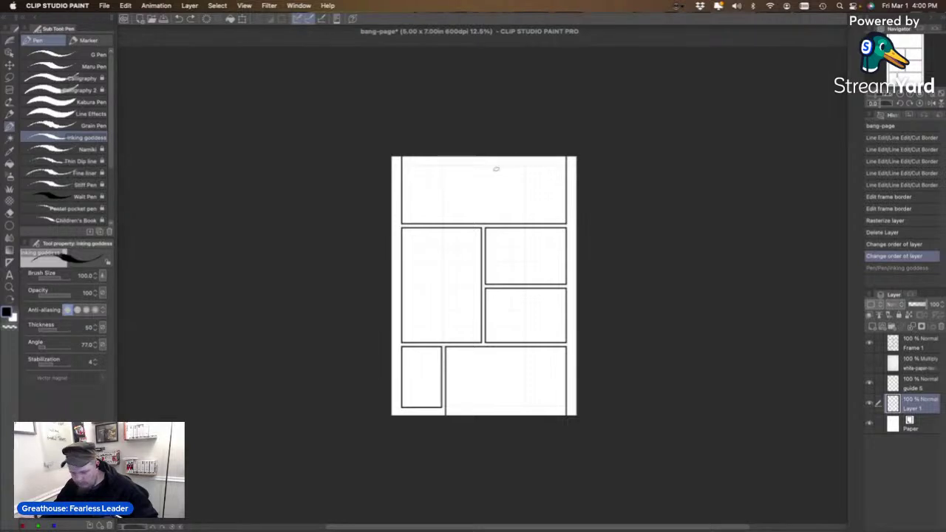
key(t)
click(449, 179)
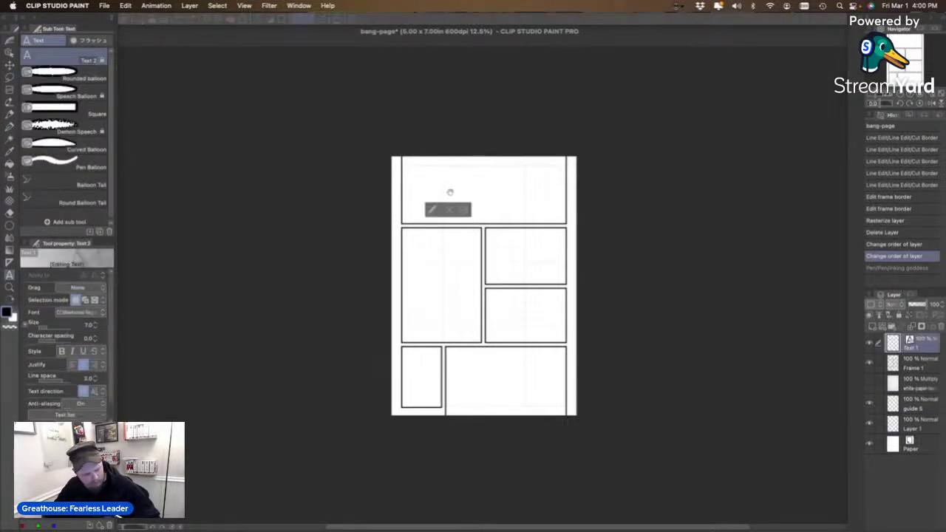
key(super+v)
click(910, 95)
click(909, 95)
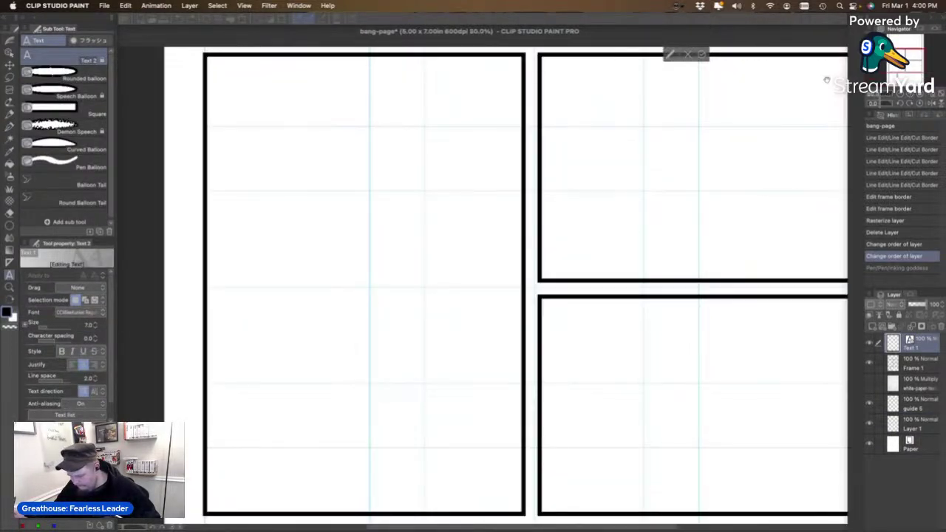
drag(825, 78, 750, 265)
drag(557, 131, 542, 283)
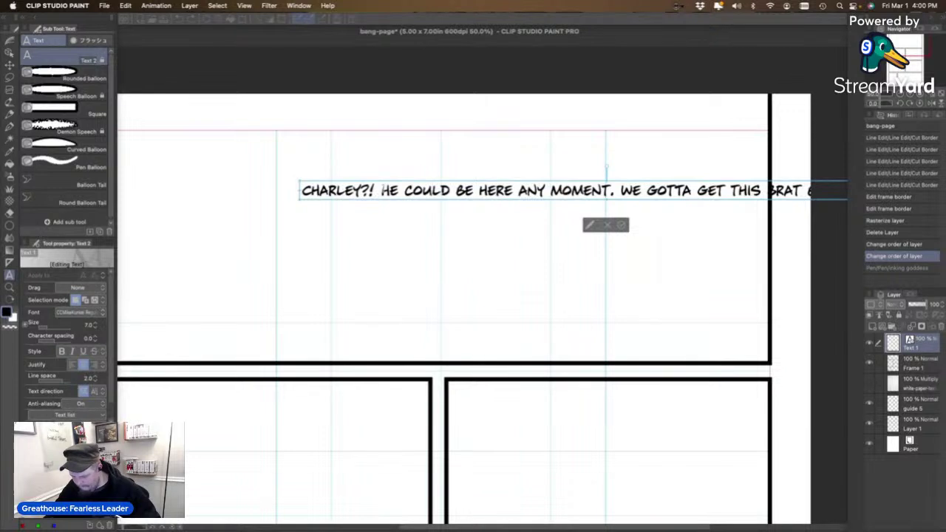
Move the pasted dialogue up and to the left within the top panel.
click(382, 191)
drag(381, 191, 416, 188)
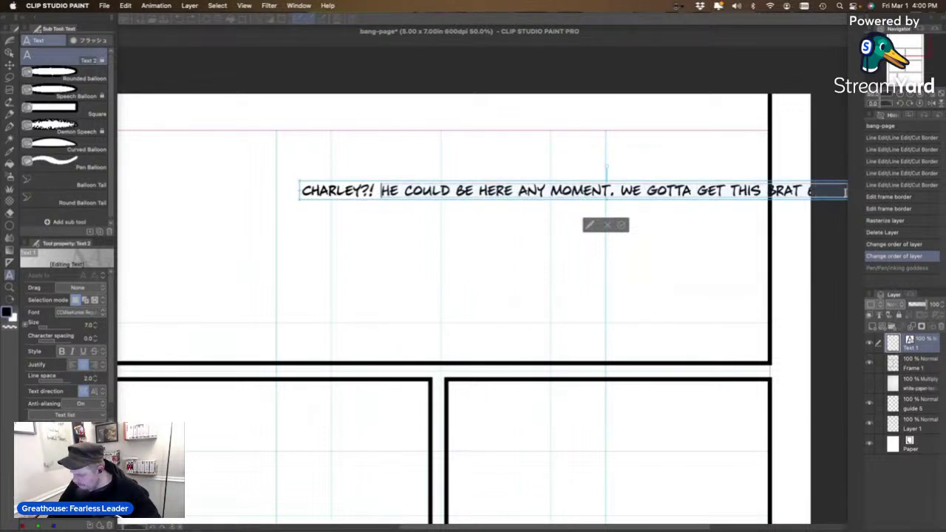
click(10, 52)
drag(530, 192, 396, 167)
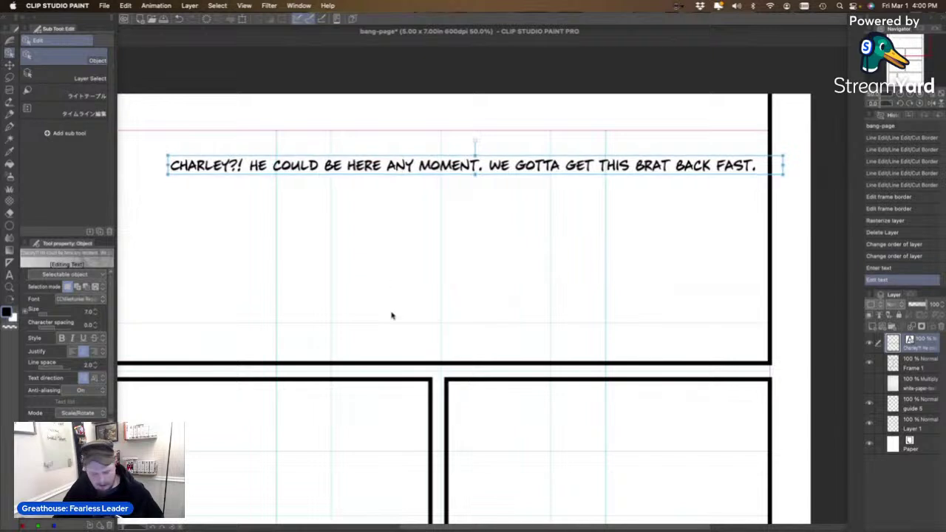
key(t)
drag(273, 165, 205, 153)
Copy everything after "CHARLEY?!" in the dialogue text and delete it, leaving only that first word.
click(183, 153)
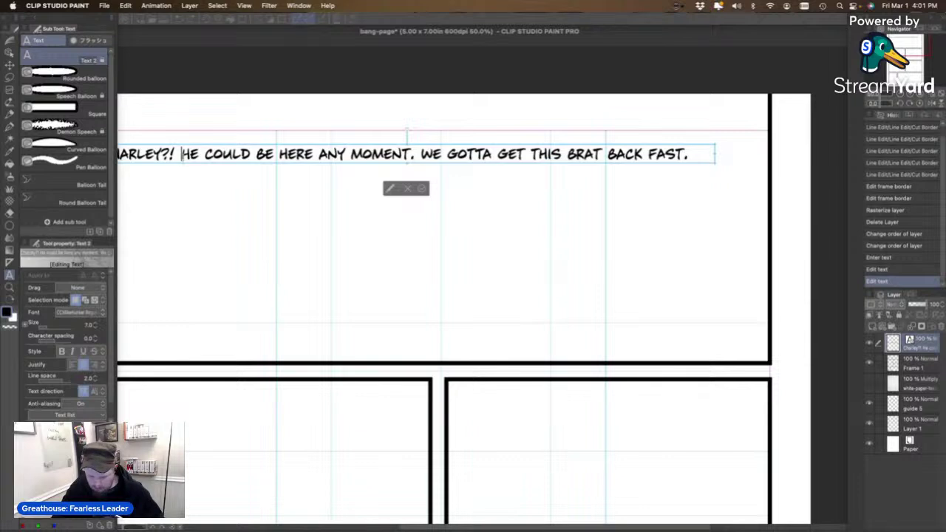
drag(180, 154, 686, 170)
key(super+c)
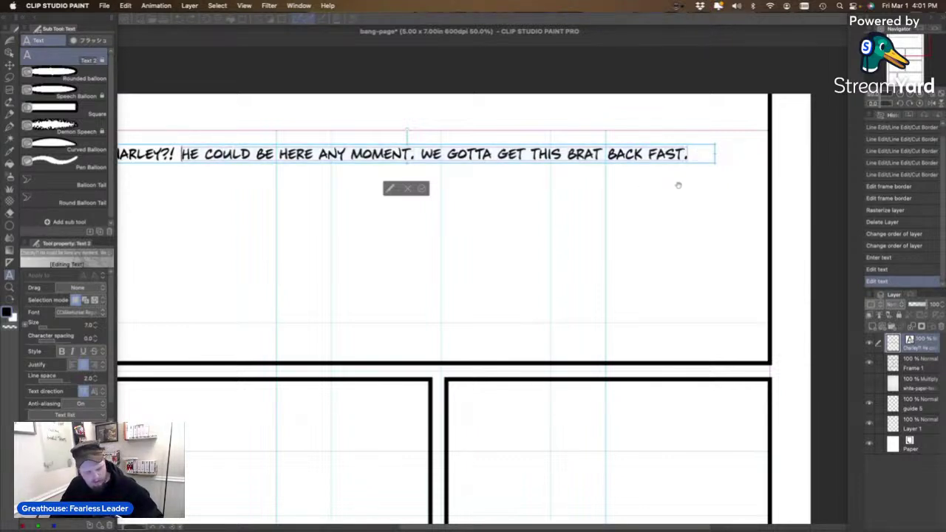
key(BackSpace)
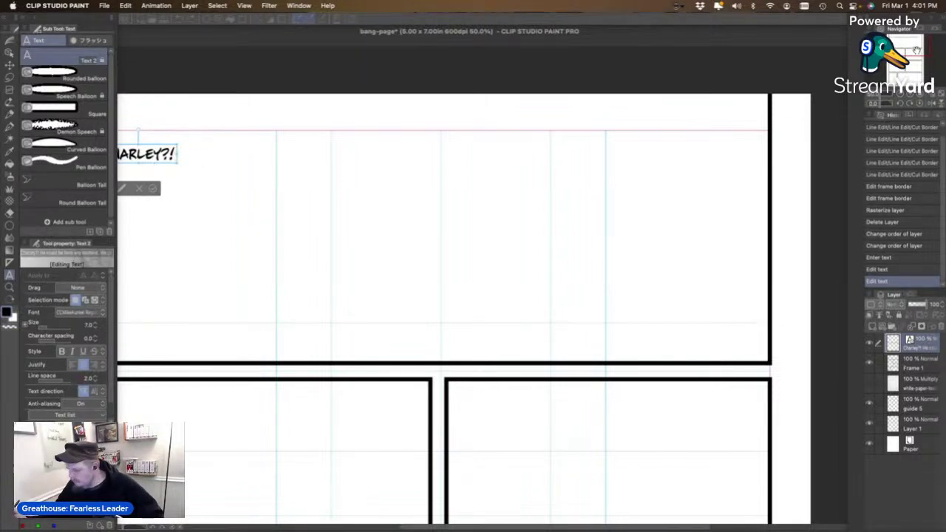
Move the "CHARLEY?!" text off the left border into the upper-left area of the top panel.
scroll(660, 203, left, 3)
click(10, 52)
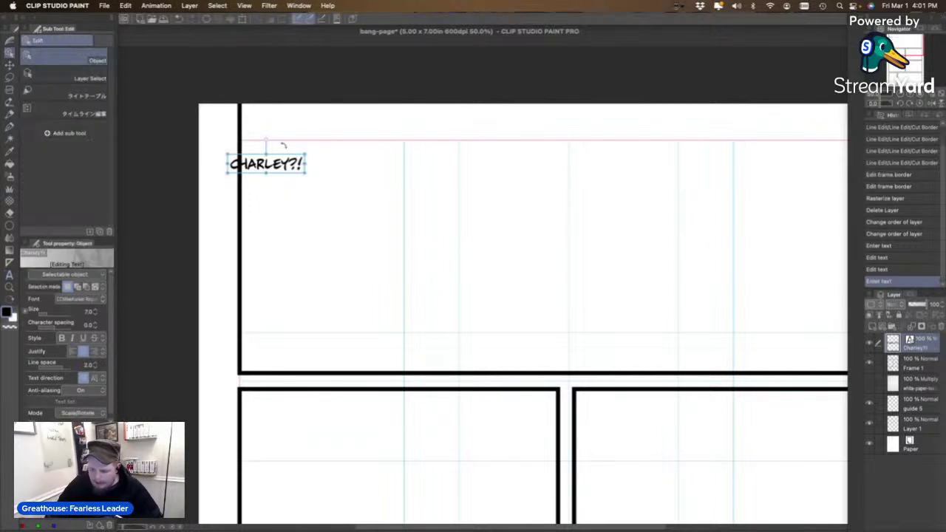
drag(285, 166, 349, 163)
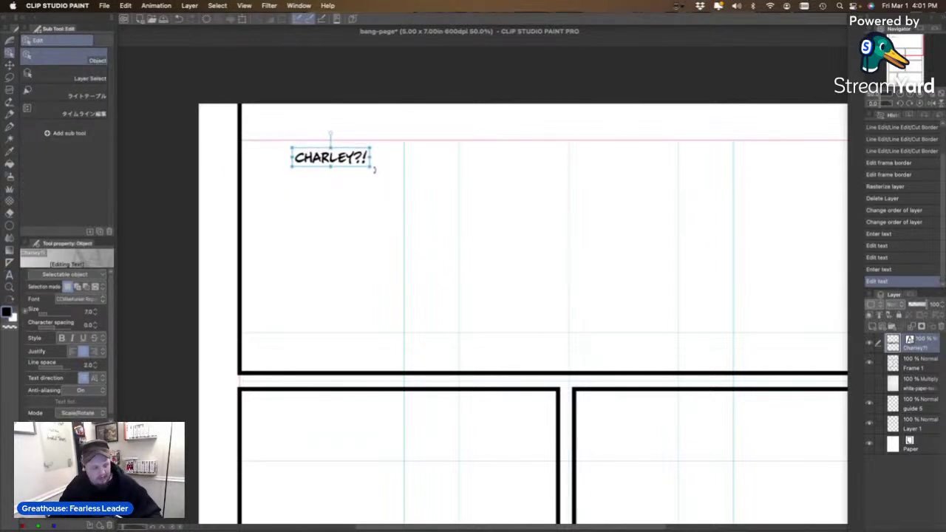
Paste the removed dialogue as a separate text below and to the right of "CHARLEY?!".
key(t)
click(397, 174)
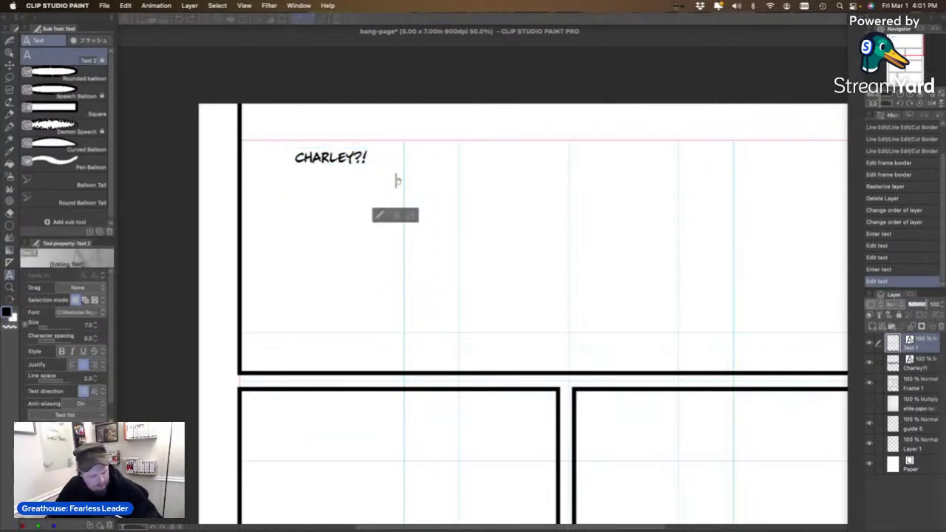
key(super+v)
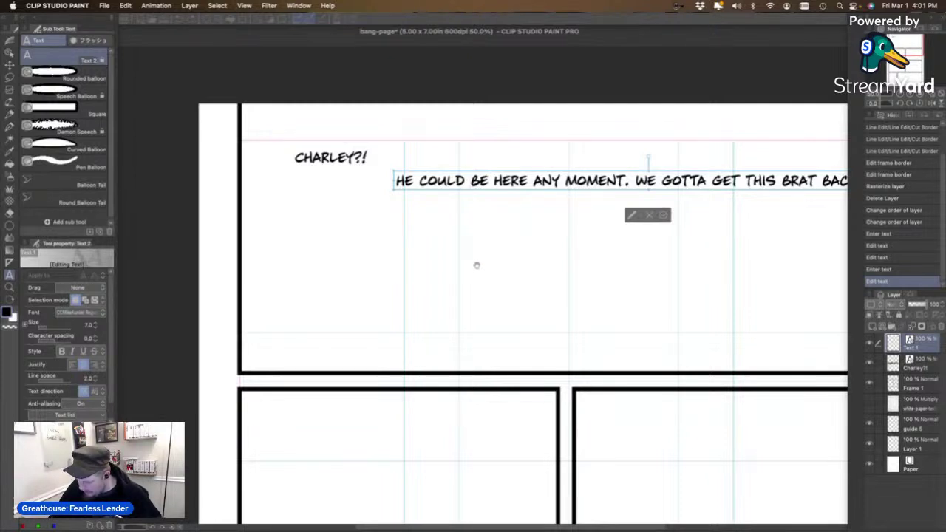
Break the second text into four lines: "HE COULD", "BE HERE ANY MOMENT.", "WE GOTTA GET THIS" and "BRAT BACK FAST.".
key(Return)
click(556, 199)
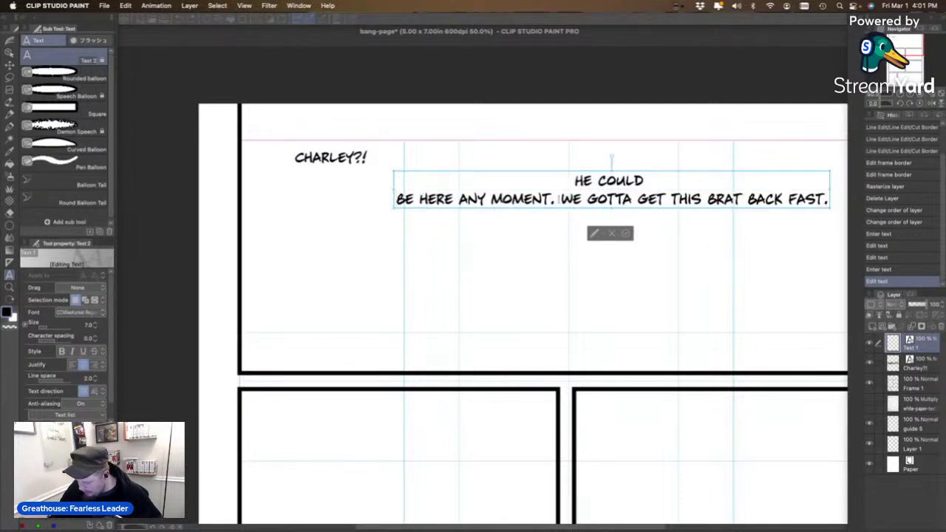
key(Return)
click(538, 217)
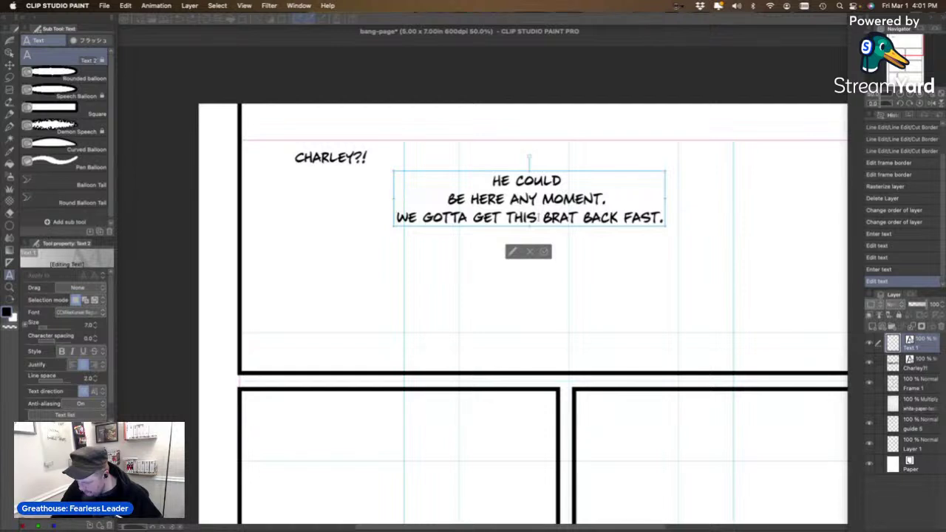
key(Return)
key(super+z)
click(582, 217)
key(Return)
key(super+z)
key(Left)
key(Left)
key(Left)
key(Left)
key(Return)
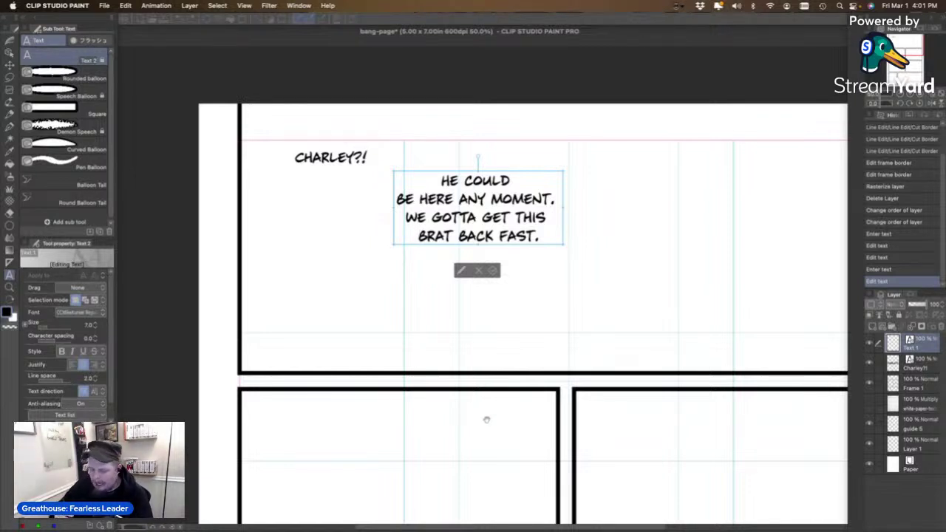
Enlarge the "CHARLEY?!" text to size 10 and position it just left of the four-line dialogue, nudging that slightly down and left.
key(o)
drag(348, 157, 357, 167)
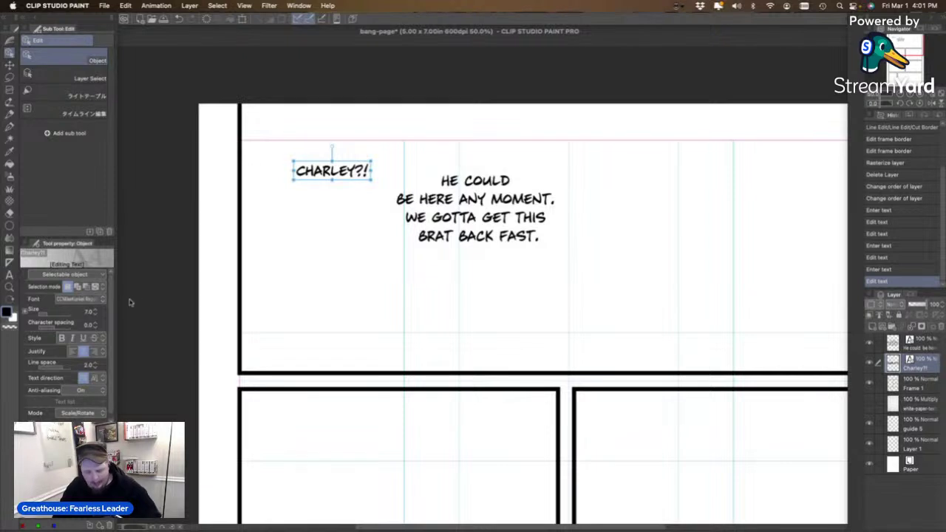
click(94, 311)
click(94, 312)
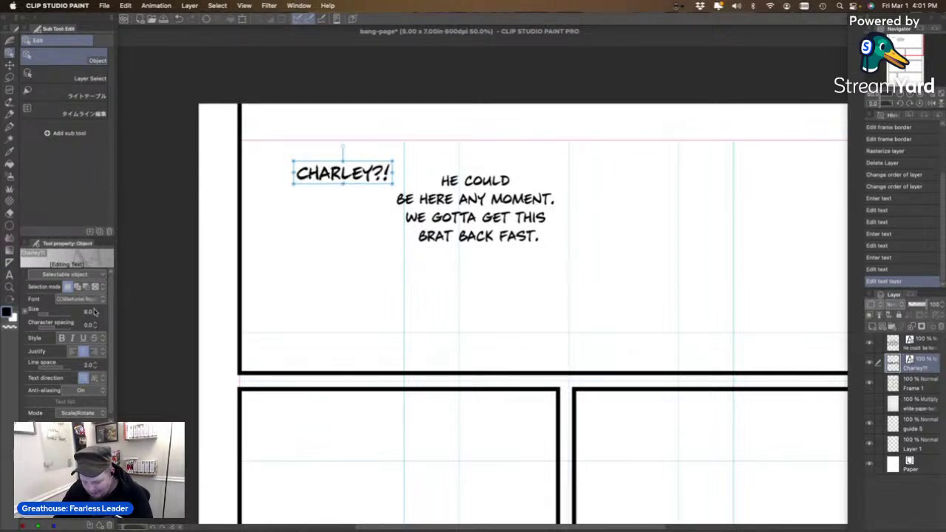
click(94, 311)
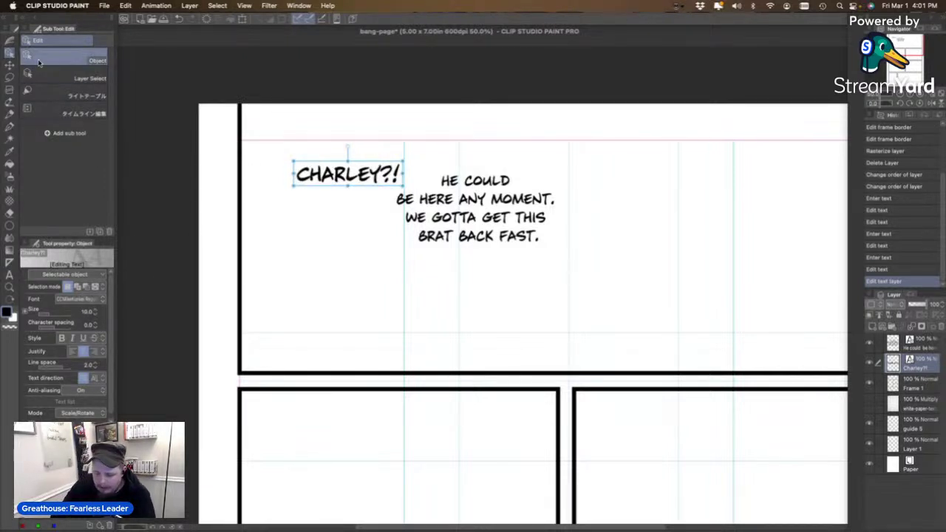
drag(355, 176, 336, 180)
drag(494, 222, 485, 230)
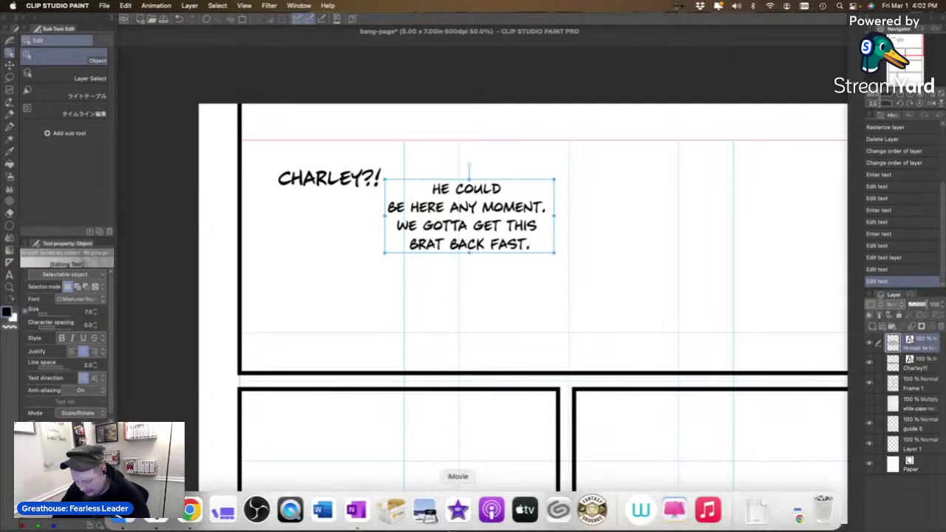
Switch to OneNote and copy Kaka's Panel 1 dialogue "Guhhhhh..." from the Page 9 script.
click(362, 522)
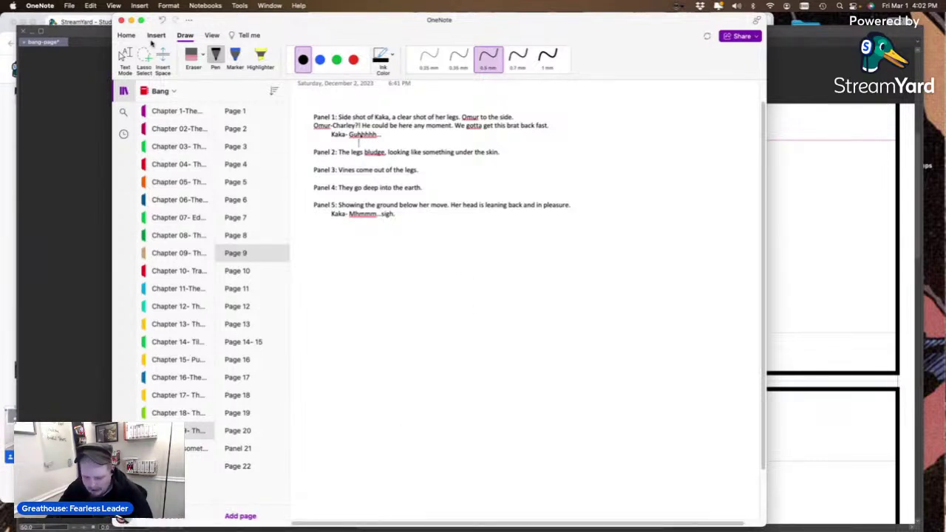
click(125, 58)
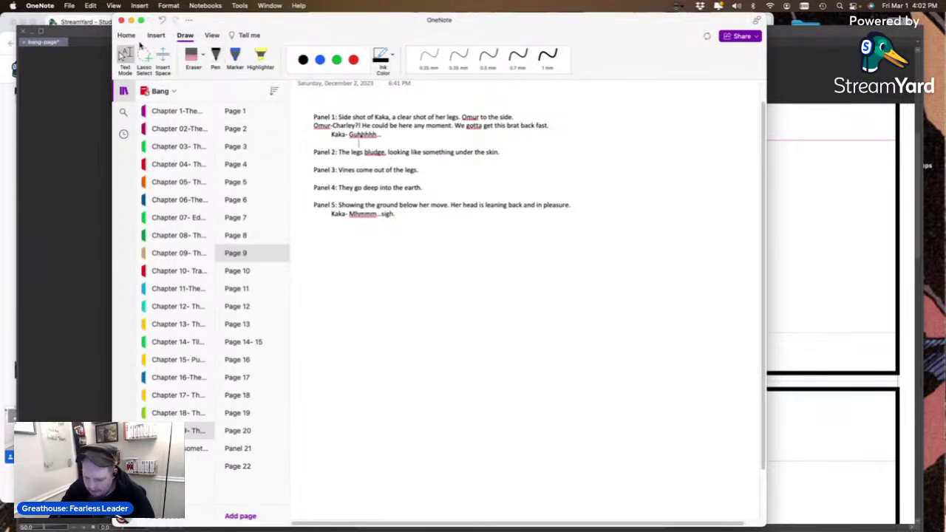
click(364, 137)
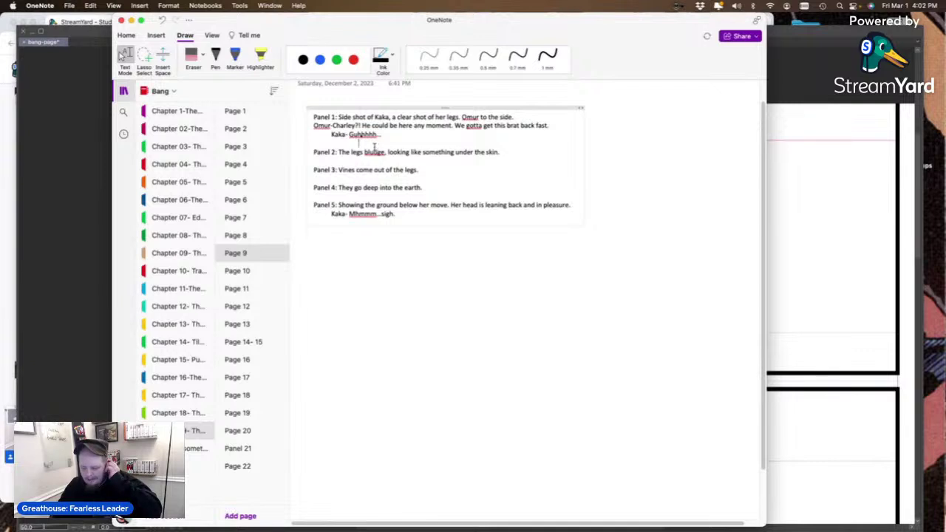
drag(348, 135, 387, 136)
key(super+c)
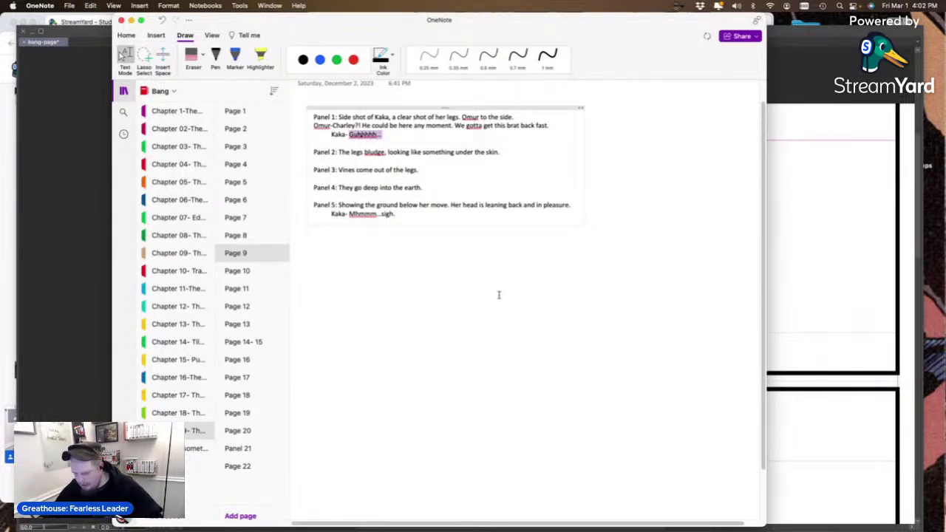
Return to Clip Studio Paint and paste the "Guhhhhh..." dialogue as a new text in the right part of the top panel.
click(794, 234)
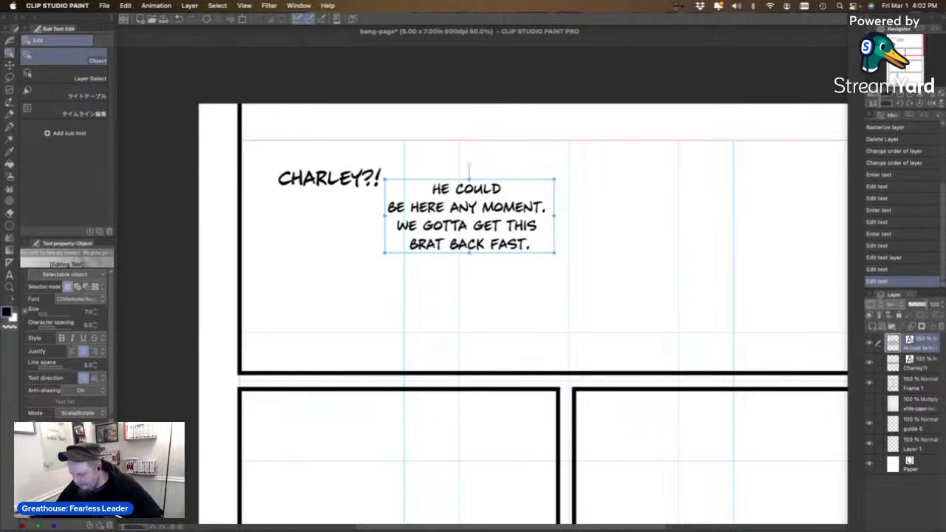
drag(757, 228, 650, 170)
key(t)
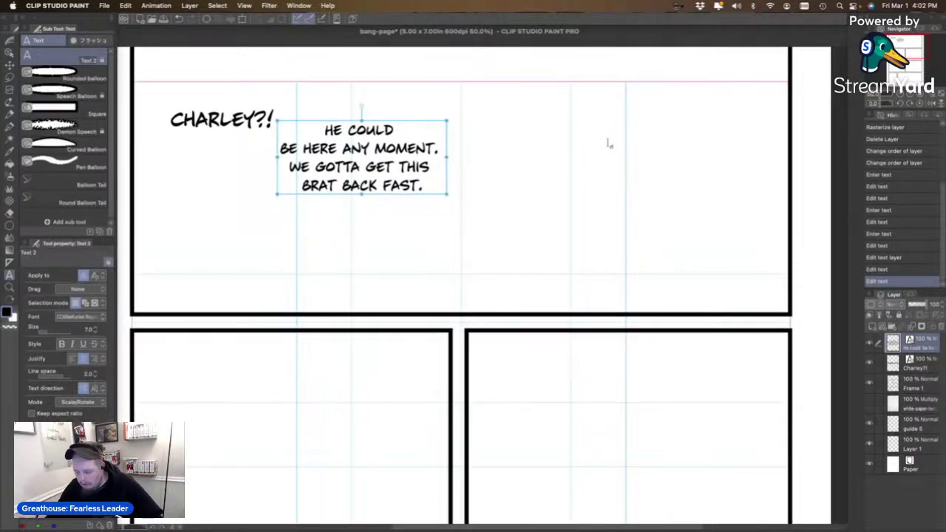
click(606, 146)
key(super+v)
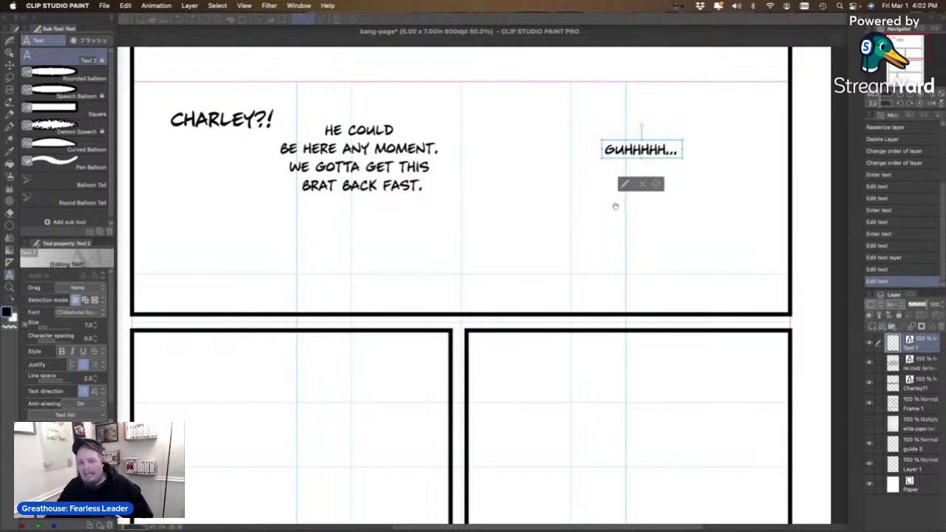
click(10, 55)
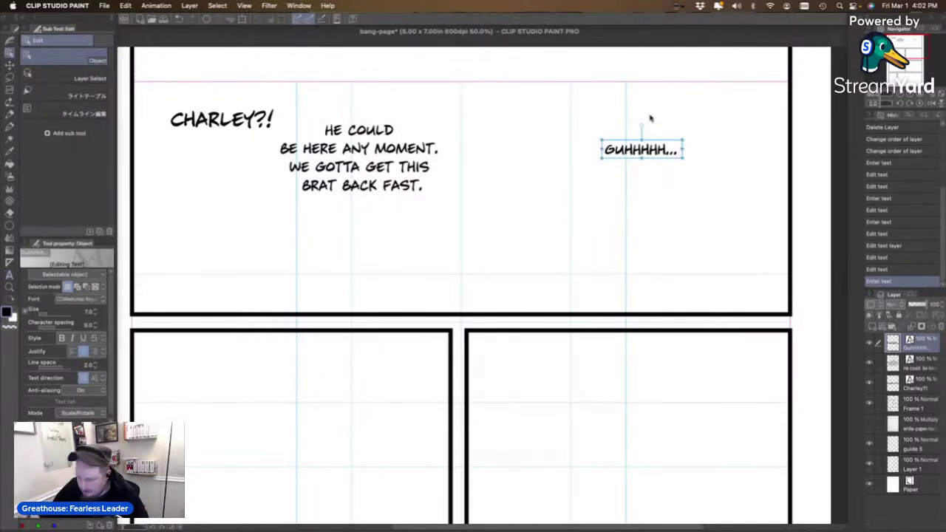
Move the "Guhhhhh..." text up and slightly left within the top panel.
drag(641, 151, 604, 111)
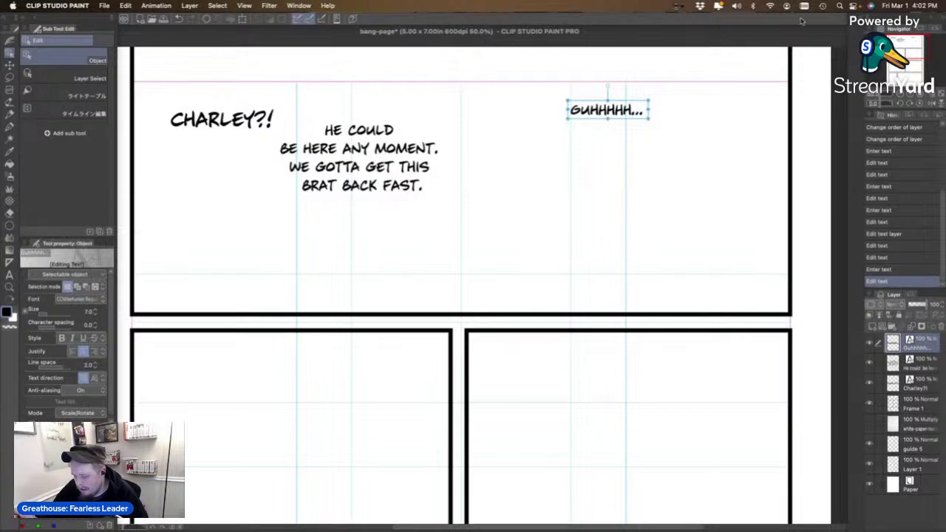
drag(897, 46, 896, 46)
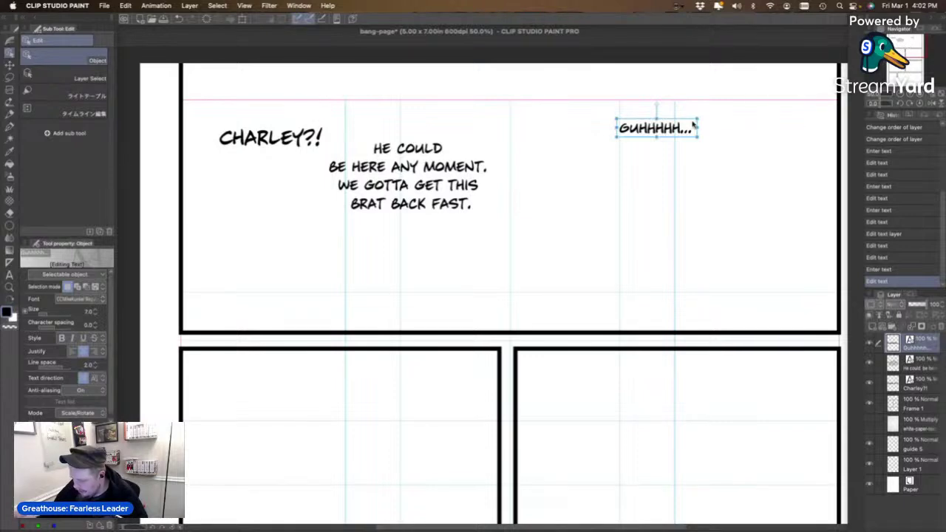
drag(903, 43, 901, 51)
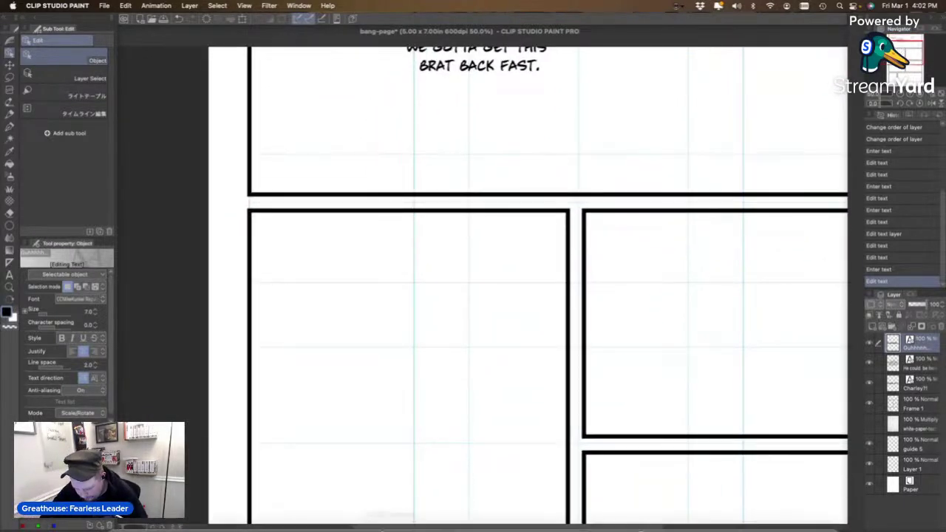
Copy Kaka's Panel 5 dialogue from the Page 9 script in OneNote and add "MHMMM... SIGH." in Clip Studio Paint's wide bottom panel.
click(353, 511)
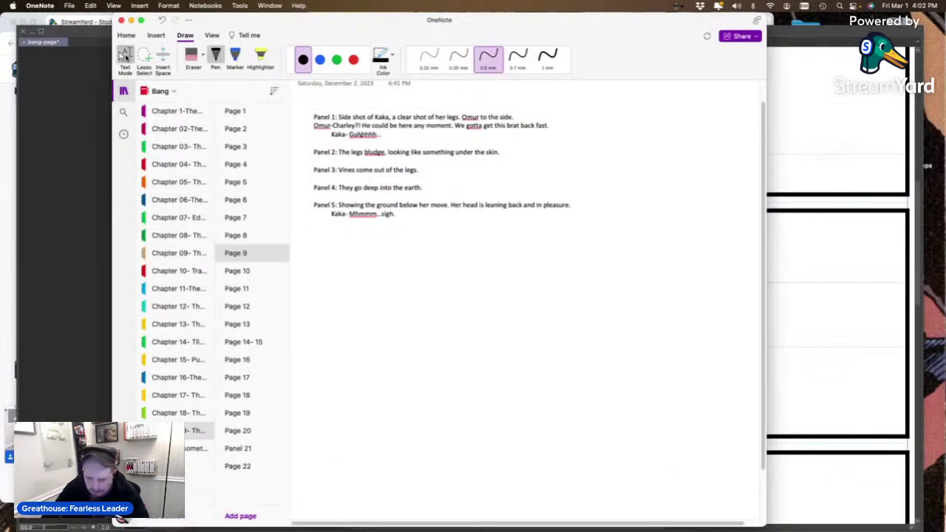
drag(350, 214, 390, 214)
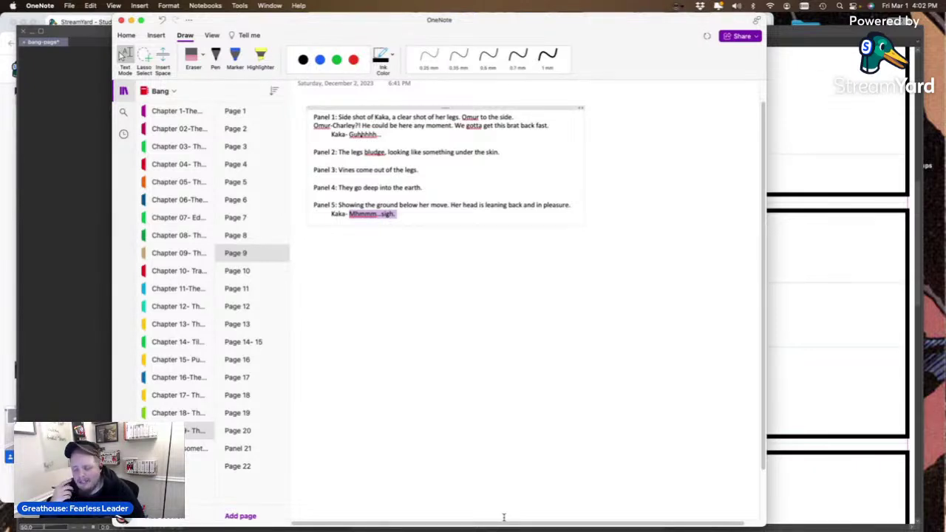
click(813, 74)
key(super+minus)
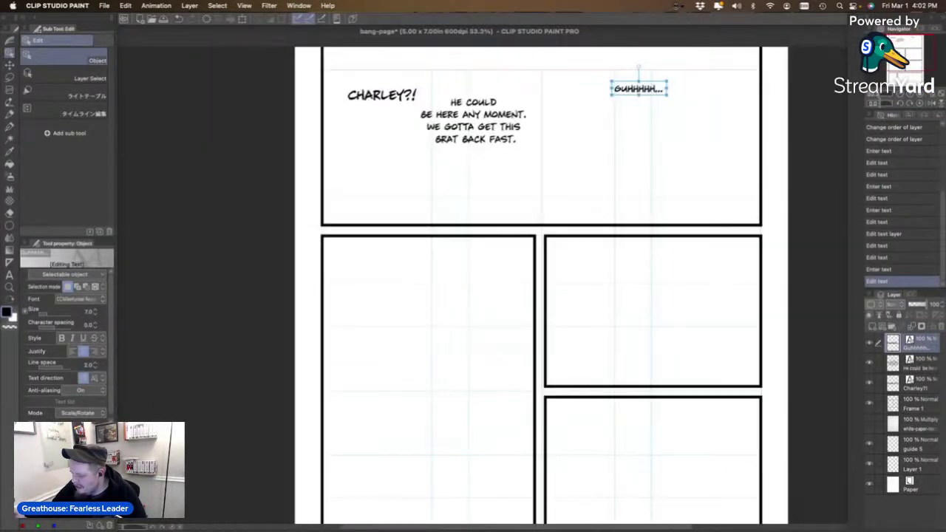
scroll(561, 208, down, 10)
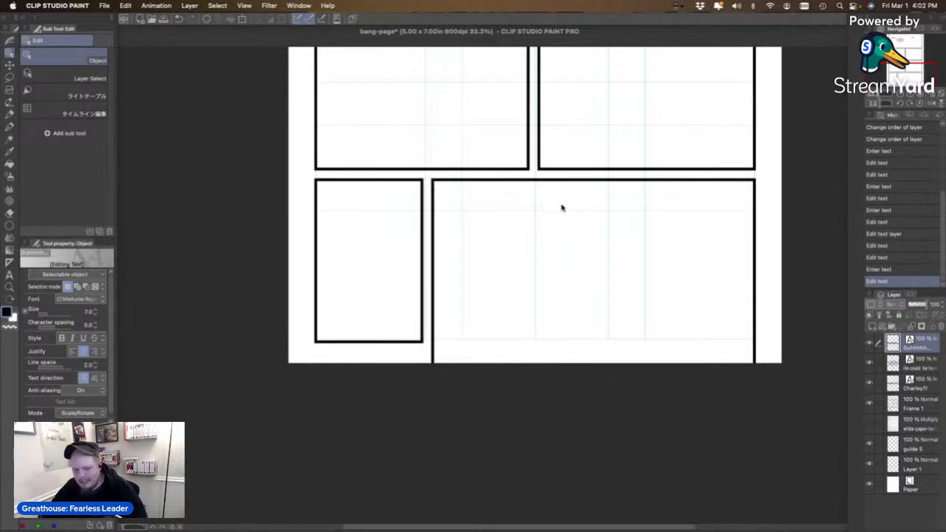
key(t)
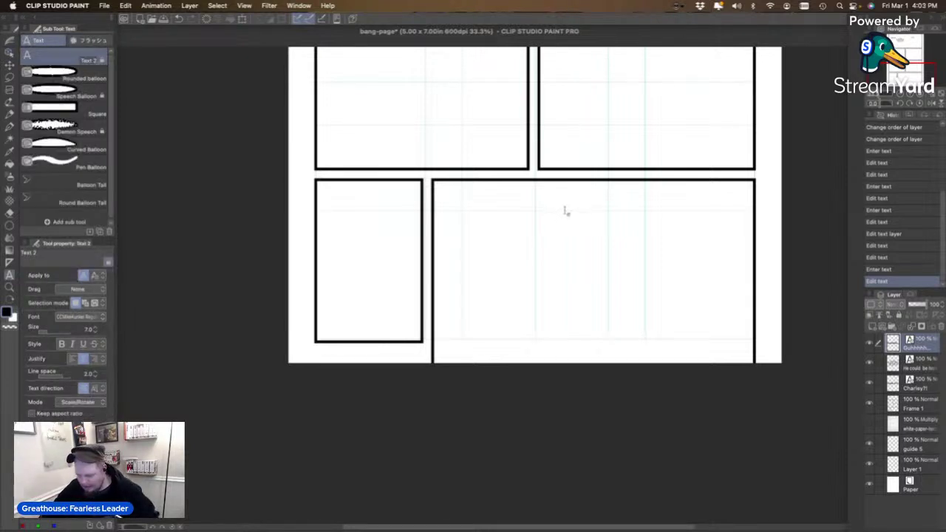
click(565, 212)
text(MHMMM... SIGH.)
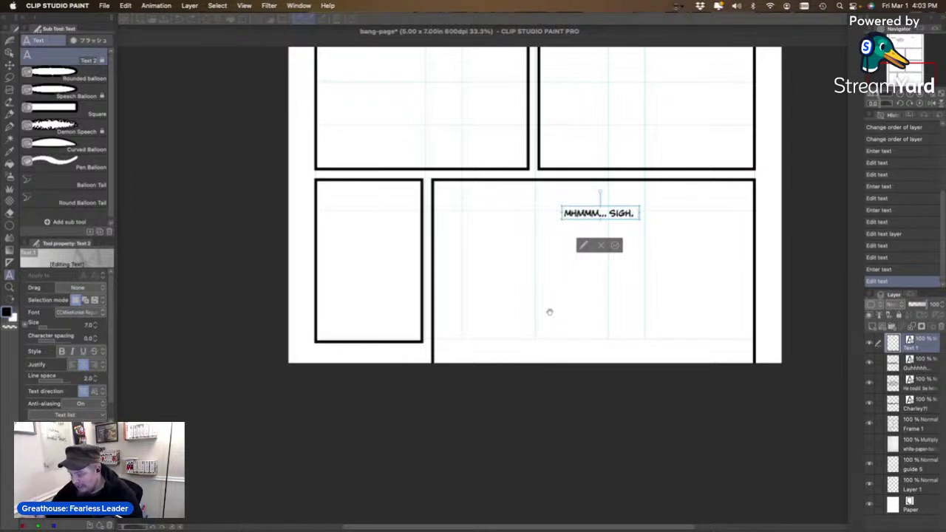
Break the bottom-panel text before "SIGH." and try to delete that second line, undoing the deletions.
click(610, 214)
key(Return)
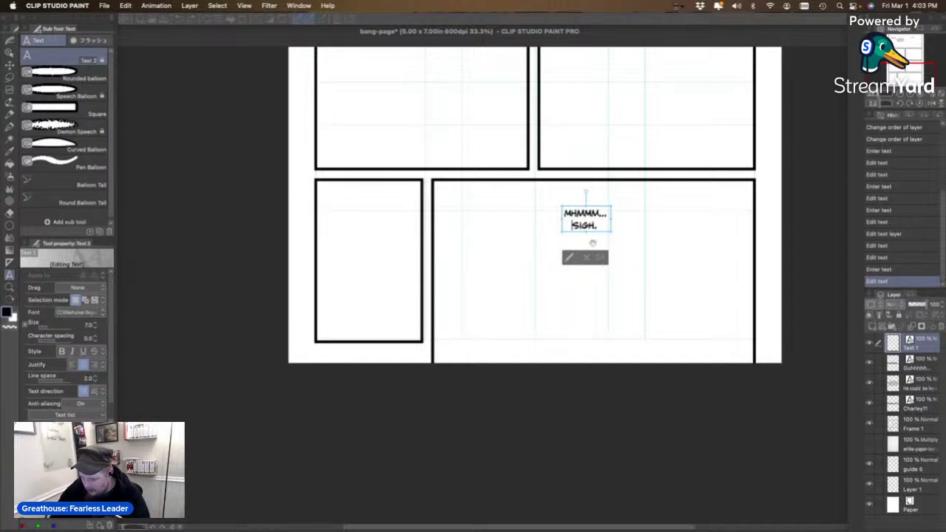
drag(599, 225, 563, 225)
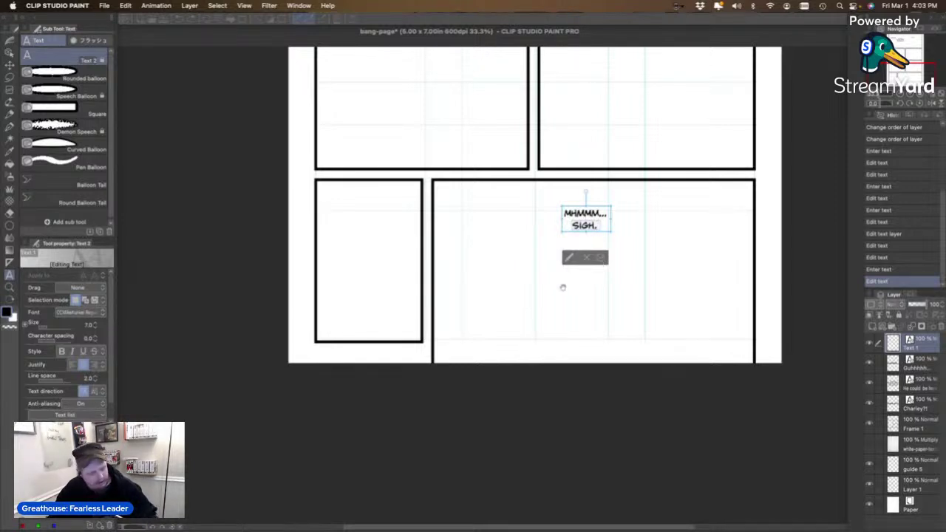
key(BackSpace)
key(BackSpace)
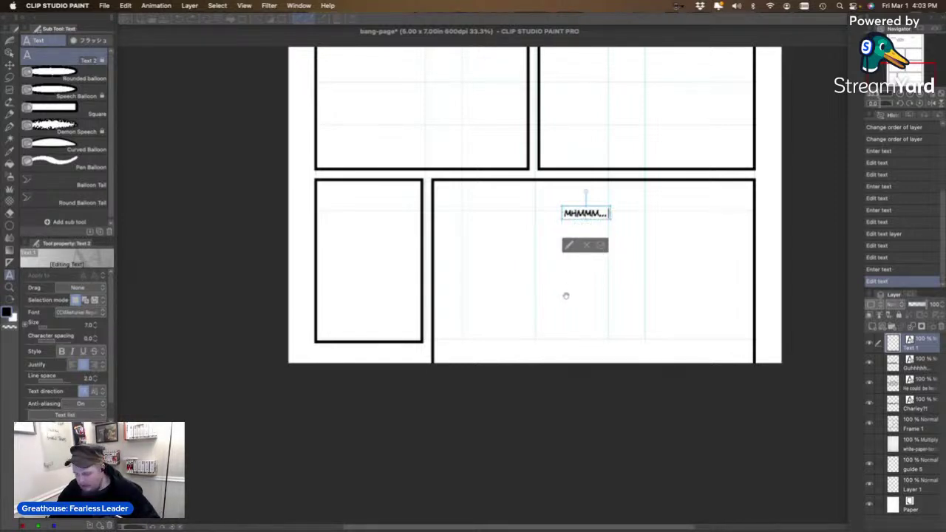
key(super+z)
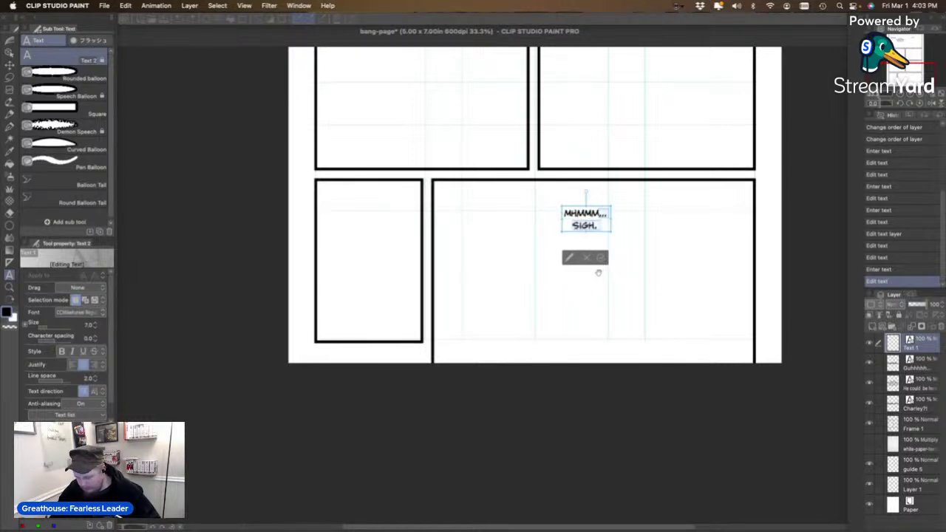
click(601, 226)
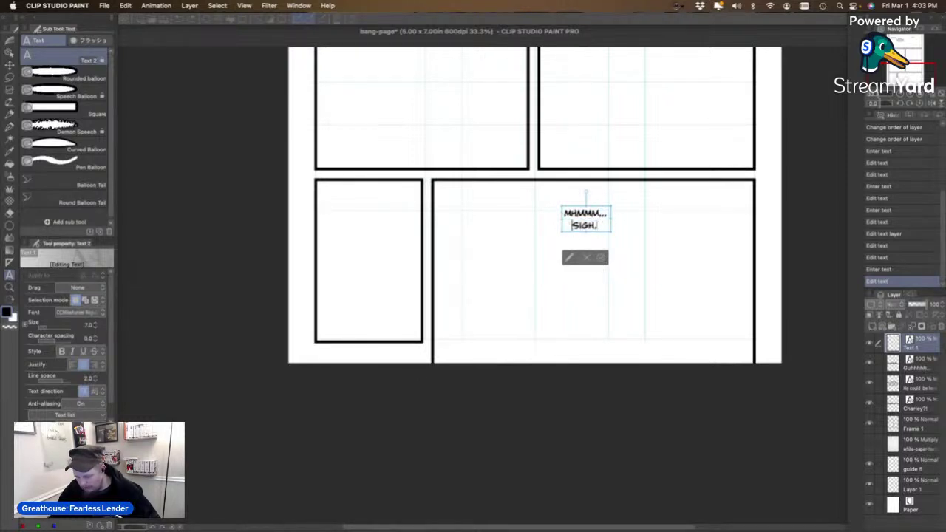
key(BackSpace)
key(BackSpace)
key(BackSpace)
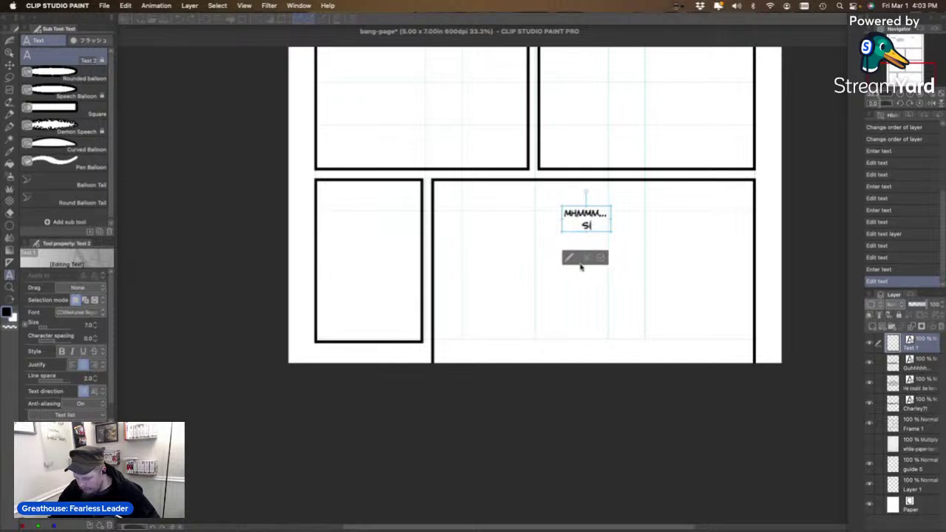
key(BackSpace)
key(BackSpace)
key(BackSpace)
key(super+z)
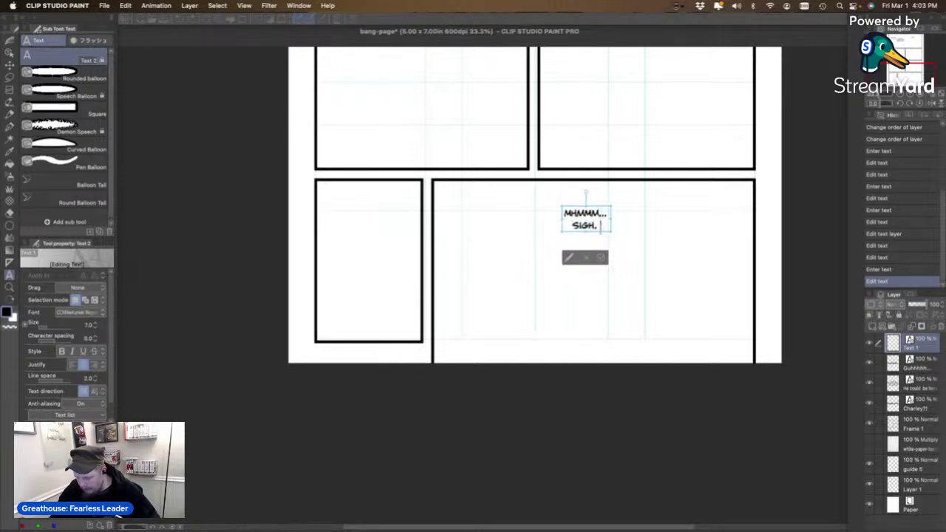
Shorten the bottom-panel text to "MHMMM..." and move it near the upper-left corner of that panel.
key(BackSpace)
key(BackSpace)
key(BackSpace)
key(BackSpace)
key(BackSpace)
key(BackSpace)
key(BackSpace)
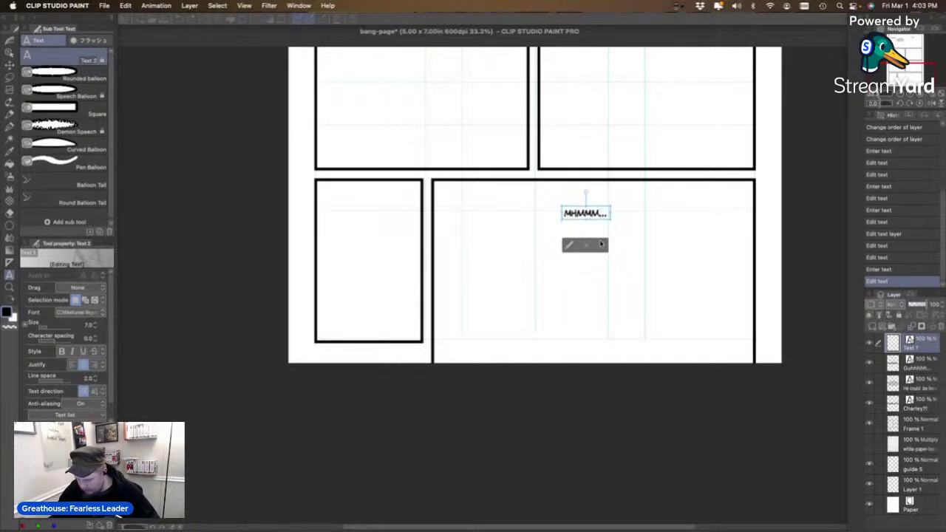
click(602, 244)
key(o)
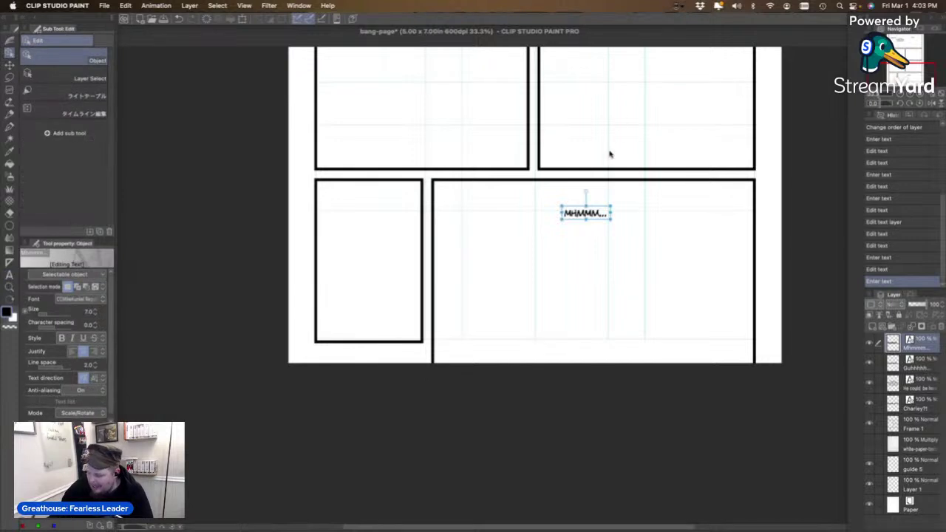
drag(596, 213, 493, 200)
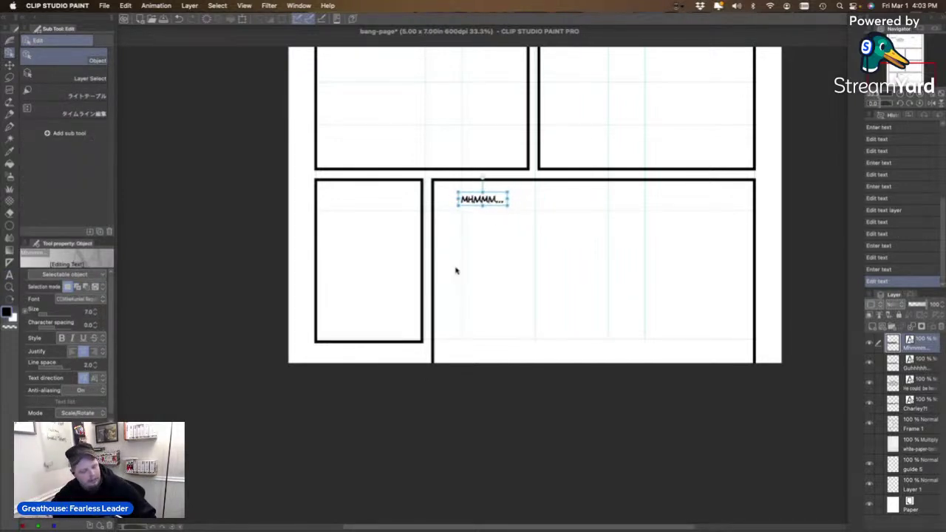
Add "SIGH." as a separate text just below and right of "MHMMM...", nudging it closer.
key(t)
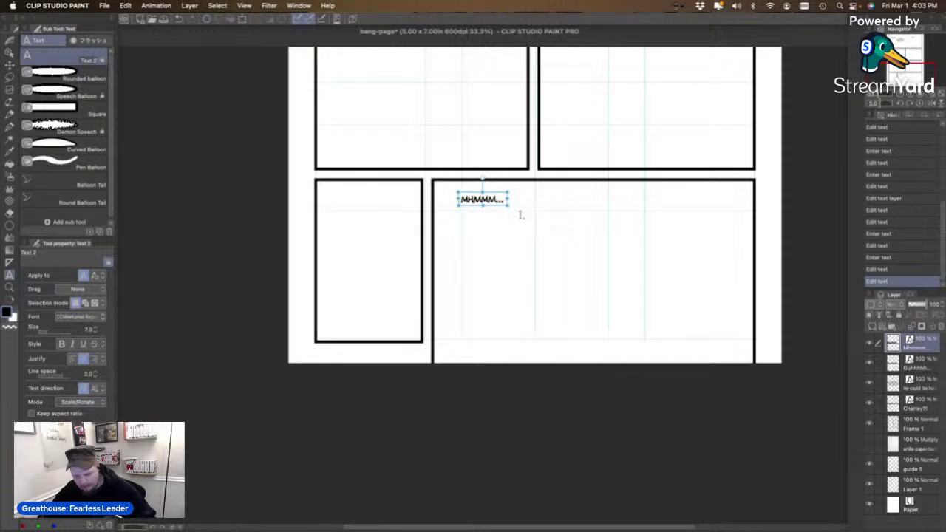
key(super+z)
click(517, 212)
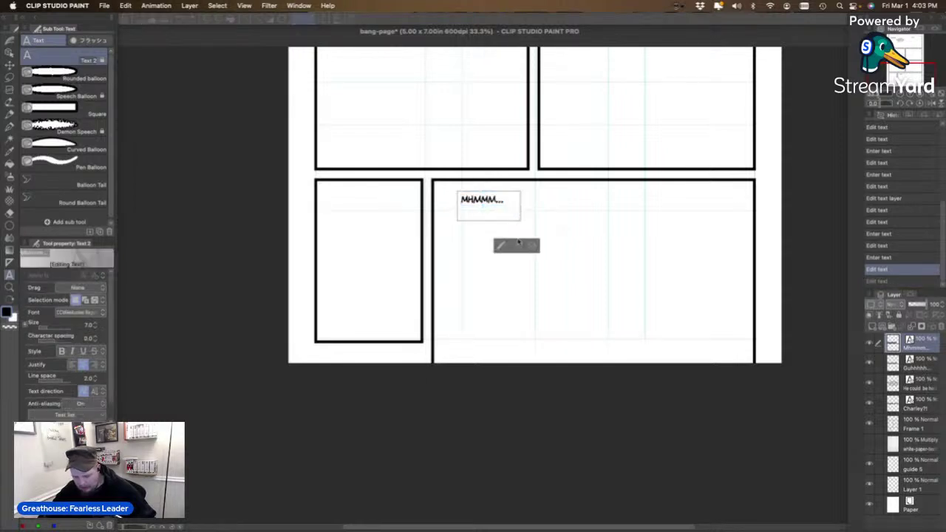
text(SIGH.)
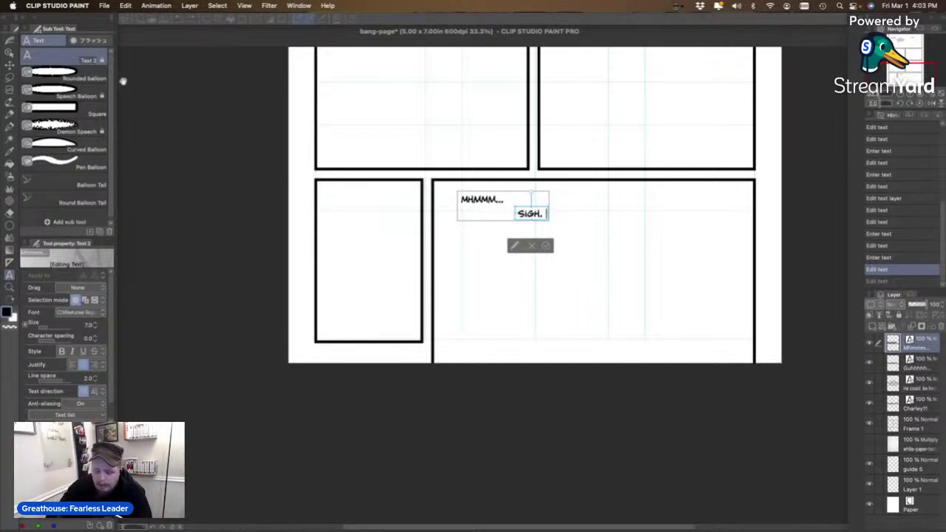
click(9, 53)
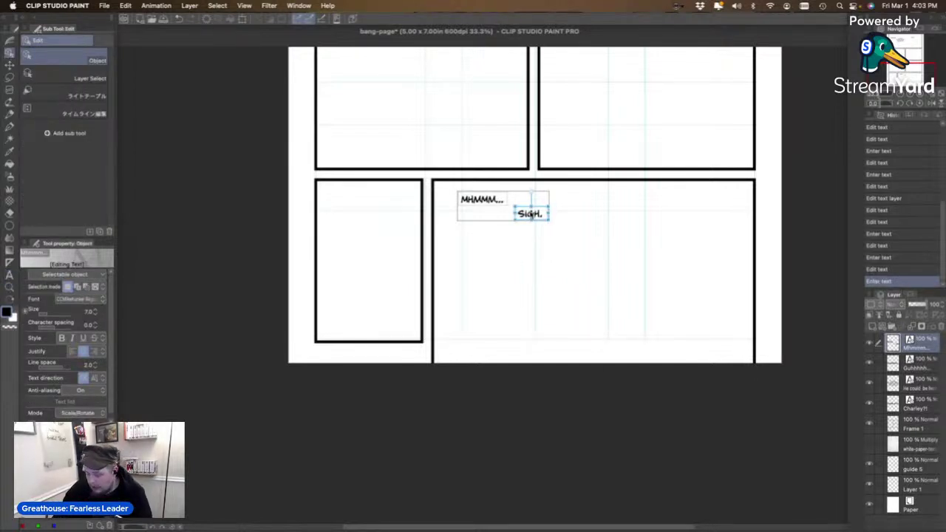
drag(532, 215, 528, 212)
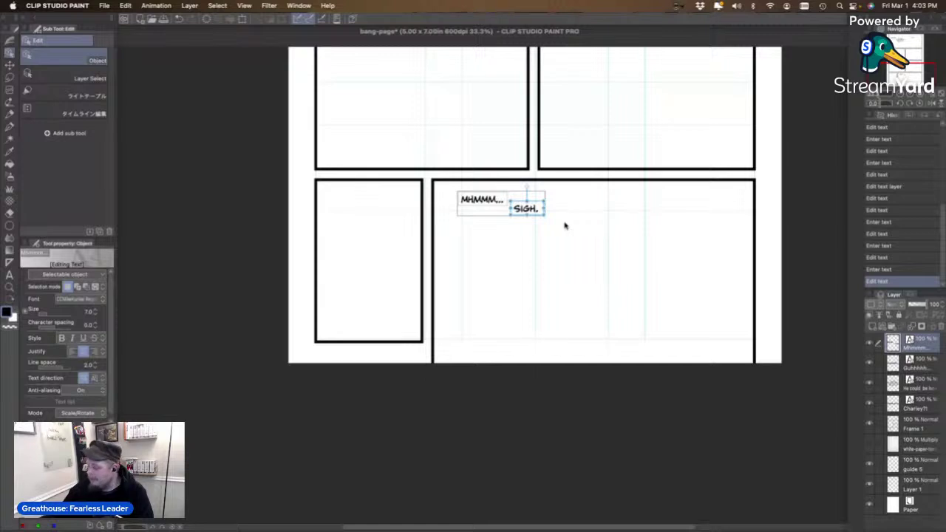
Group the four dialogue text layers into a folder and place that folder below the Frame 1 layer.
shift+click(923, 406)
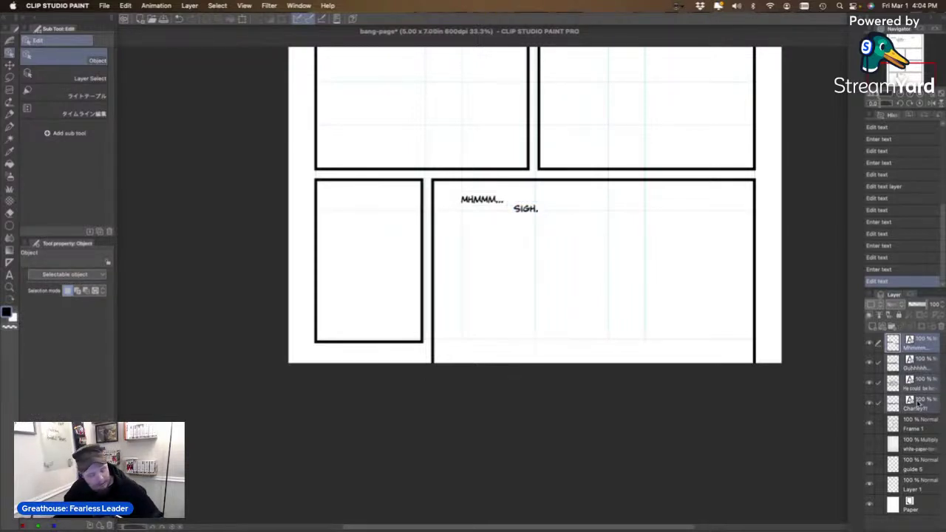
key(super+g)
click(889, 343)
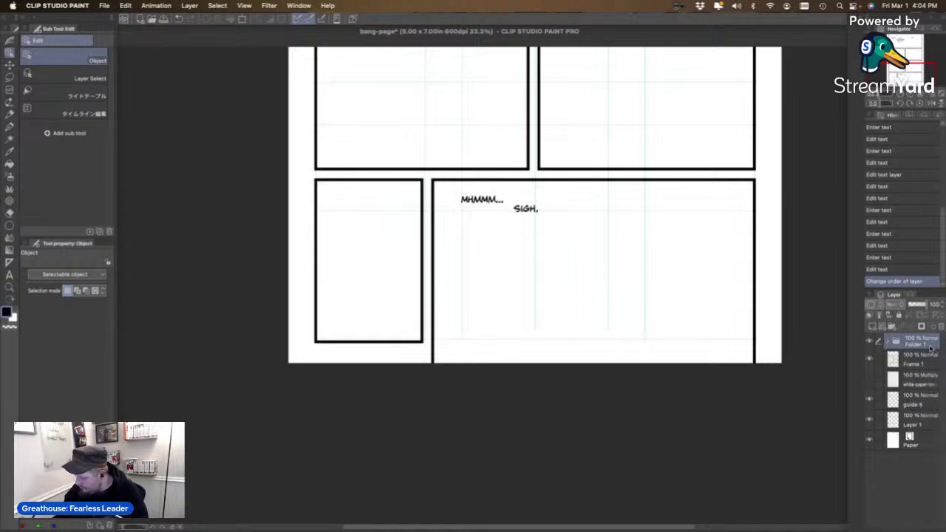
drag(892, 343, 895, 357)
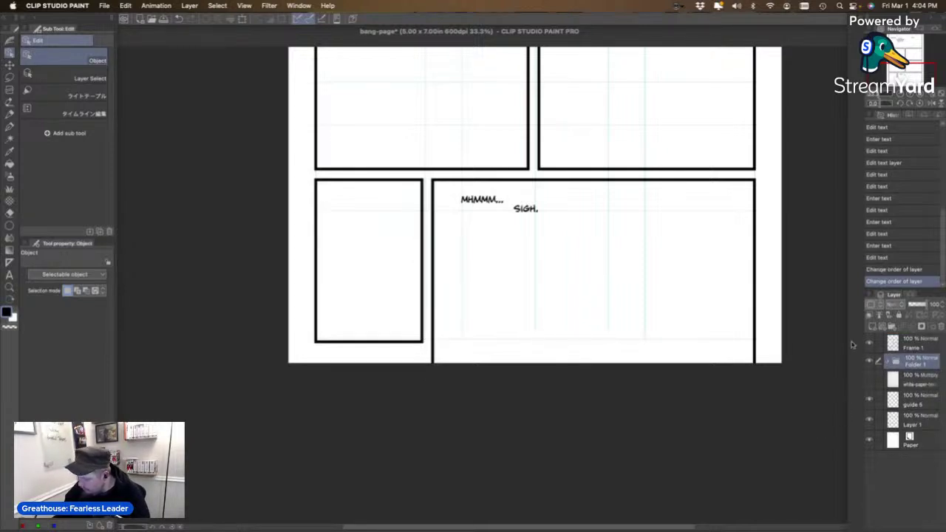
Hide the panel frame layer, the dialogue folder and Layer 1, leaving the guide 5 layer shown.
drag(894, 68, 891, 36)
key(super+minus)
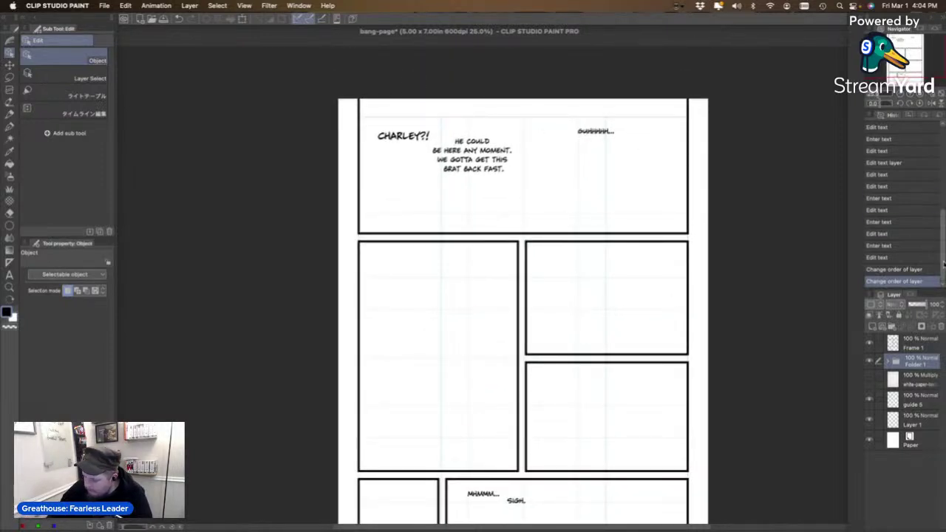
click(869, 343)
click(869, 399)
click(869, 399)
click(869, 361)
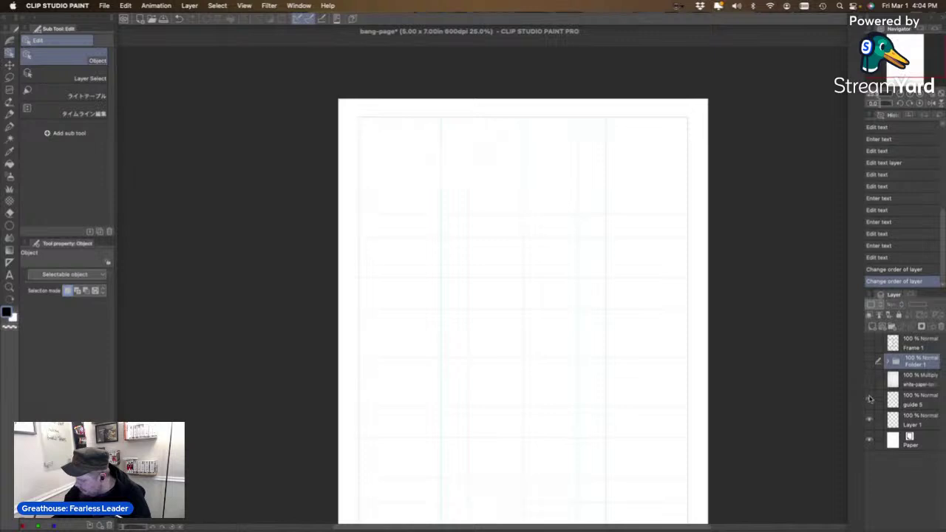
drag(909, 51, 913, 56)
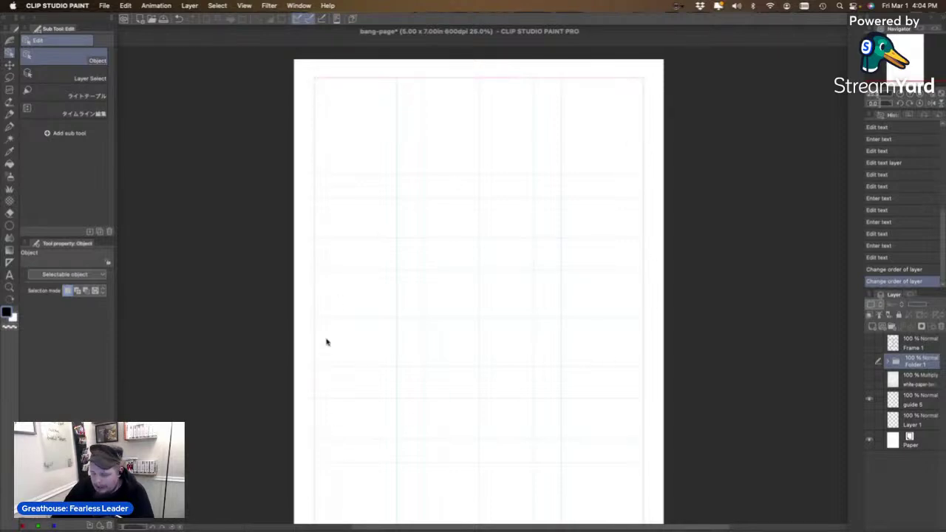
Make guide 5 the active layer and show the panel frame layer and the dialogue folder again.
click(912, 400)
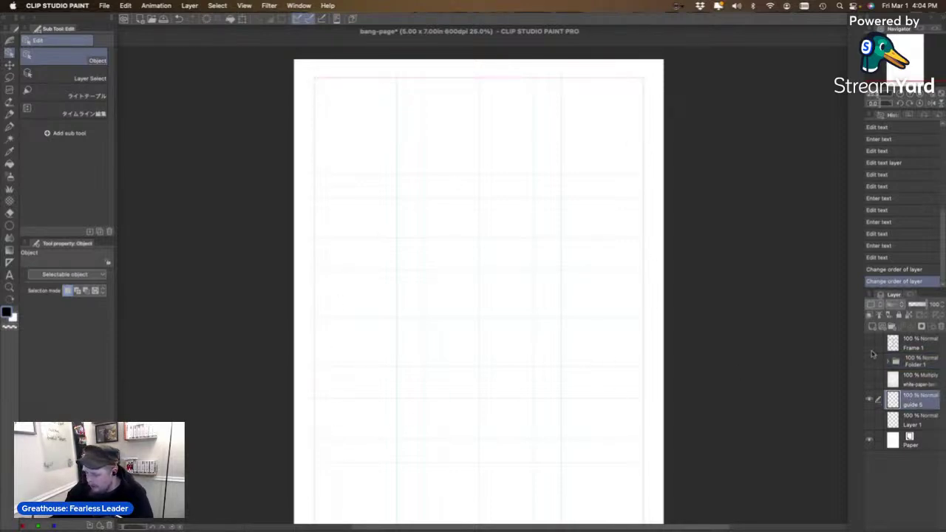
click(870, 361)
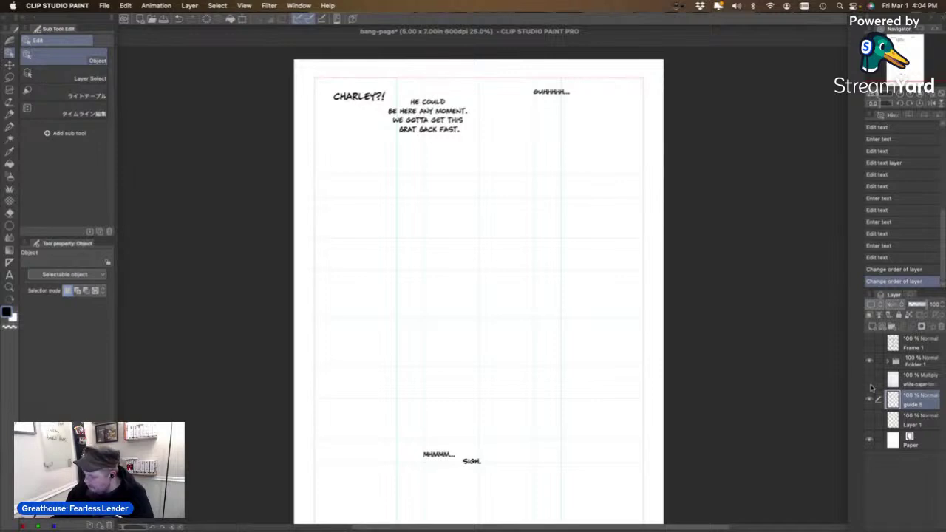
click(869, 361)
click(869, 343)
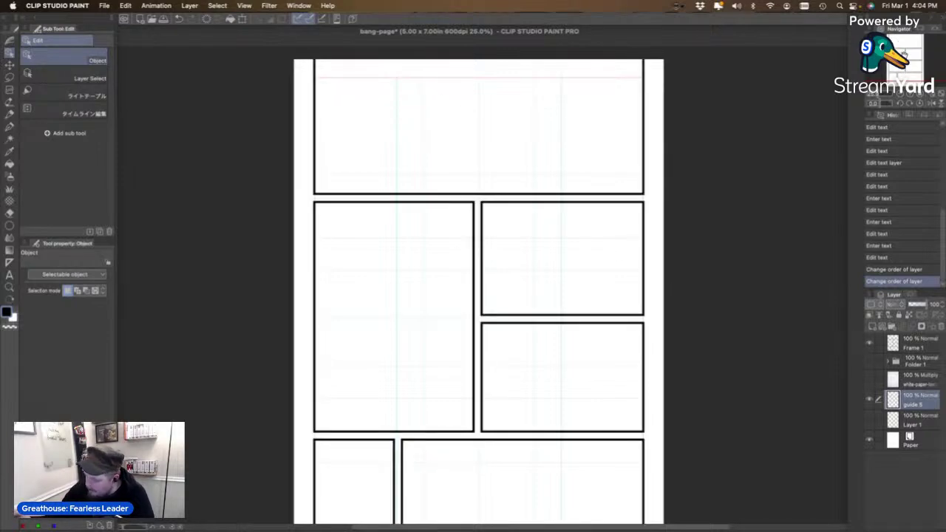
click(900, 95)
drag(909, 70, 909, 75)
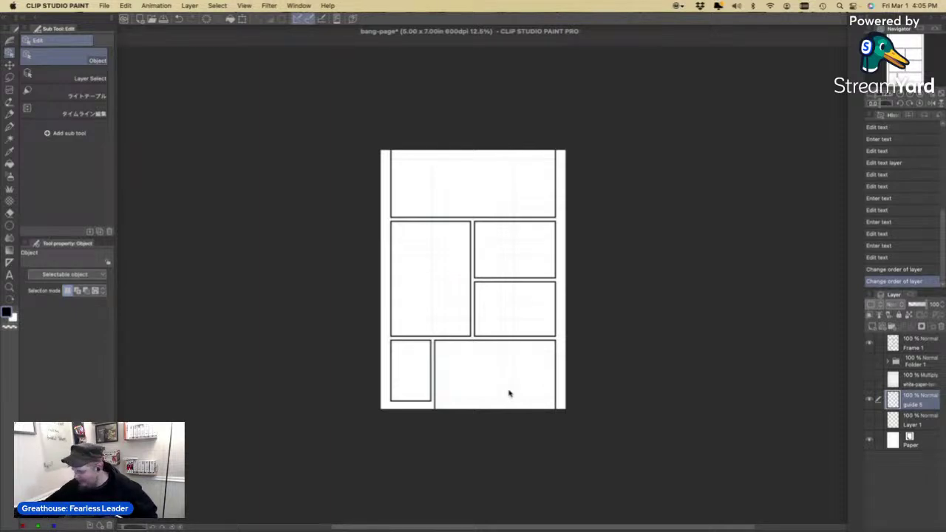
click(870, 361)
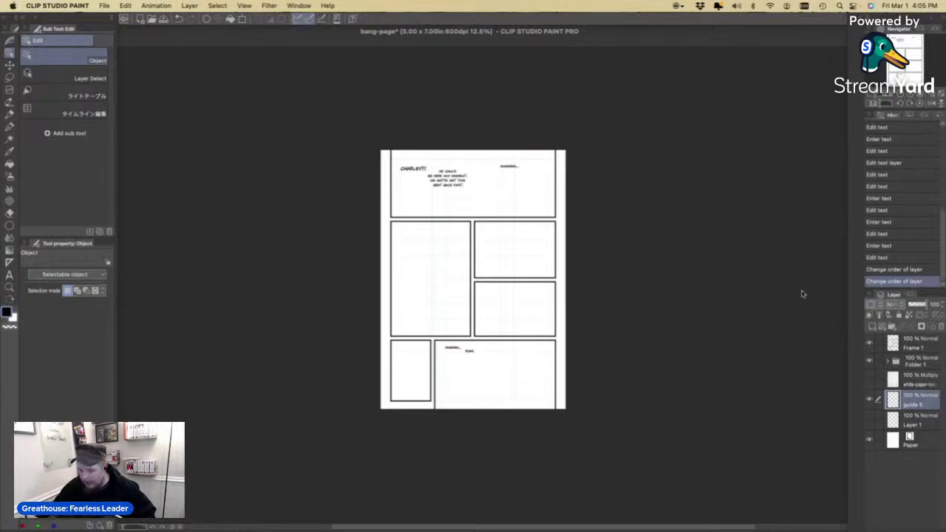
Save the comic page as Page-9.clip in the Chapter-19 folder, keeping the CLIP STUDIO FORMAT file type.
click(106, 7)
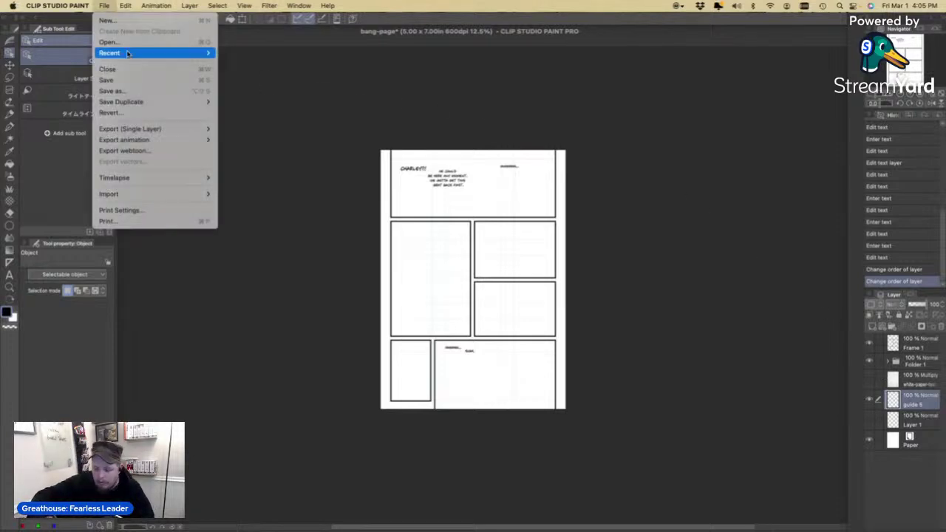
click(142, 94)
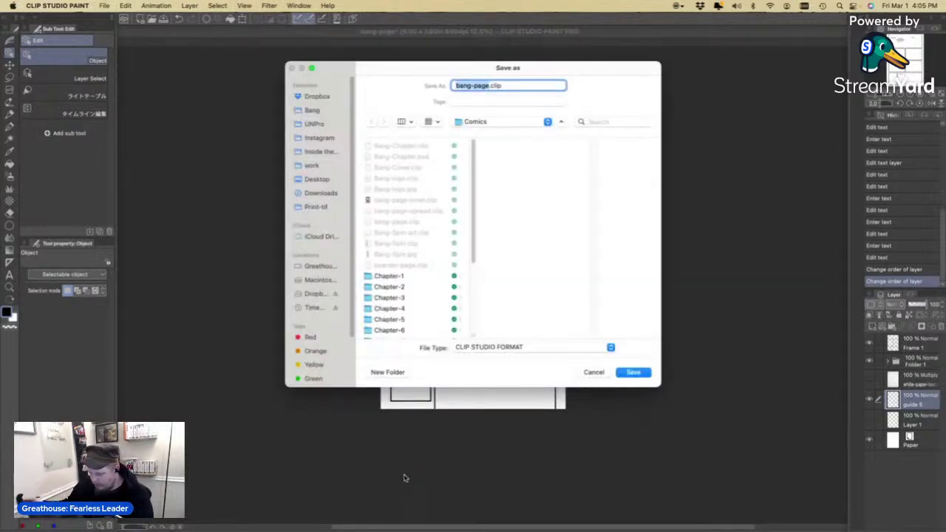
drag(473, 139, 473, 253)
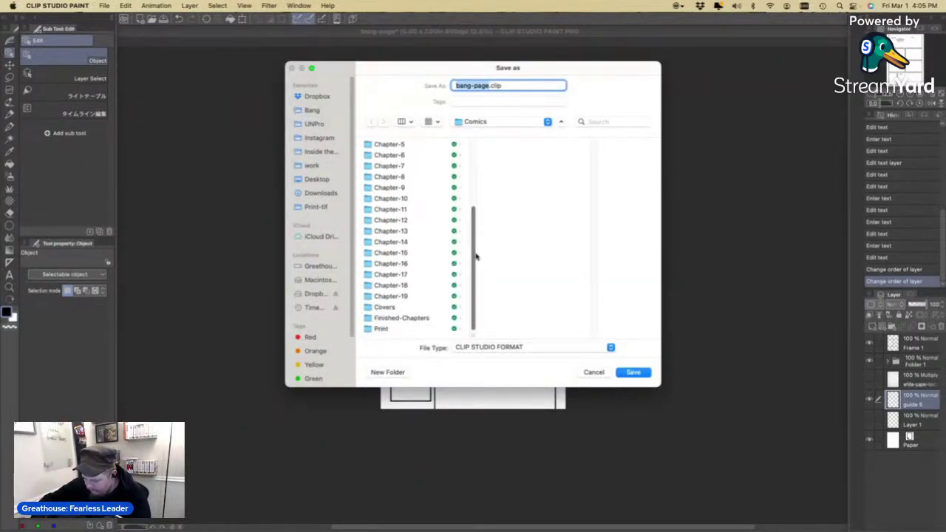
click(408, 287)
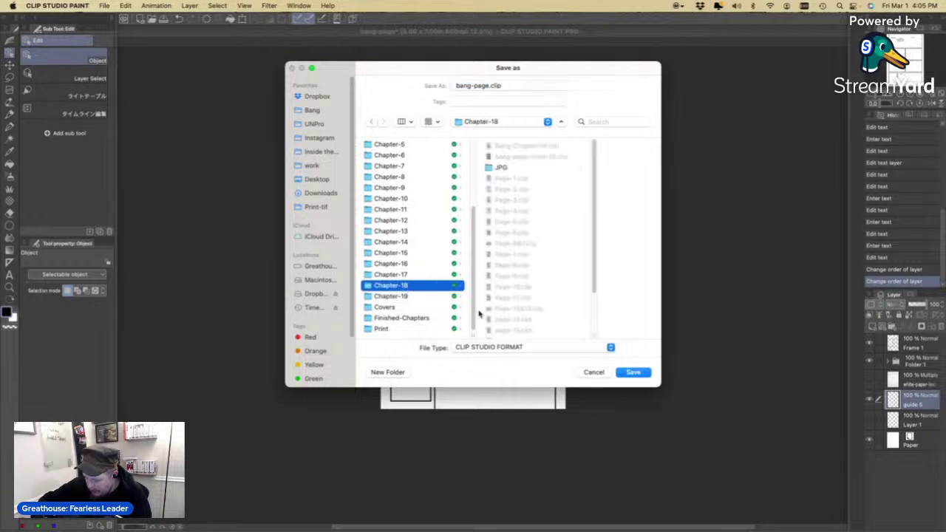
click(418, 296)
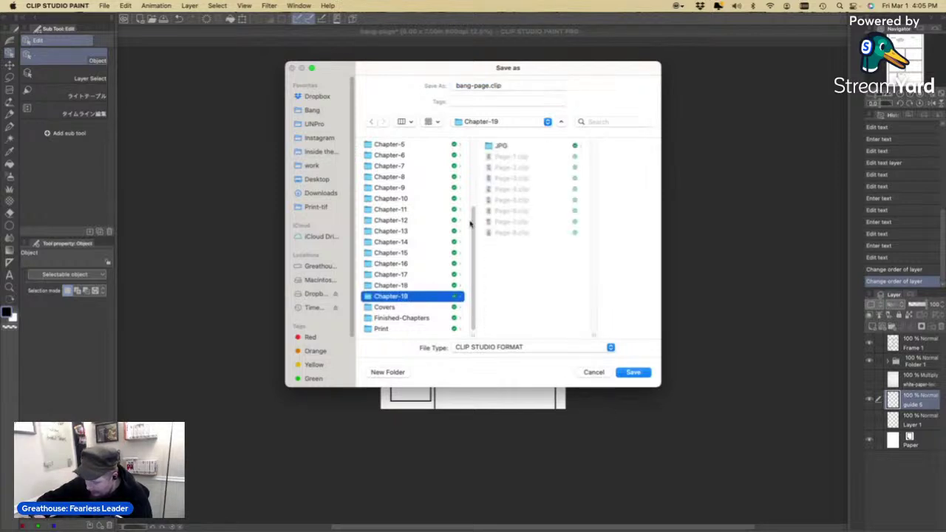
click(418, 285)
click(524, 276)
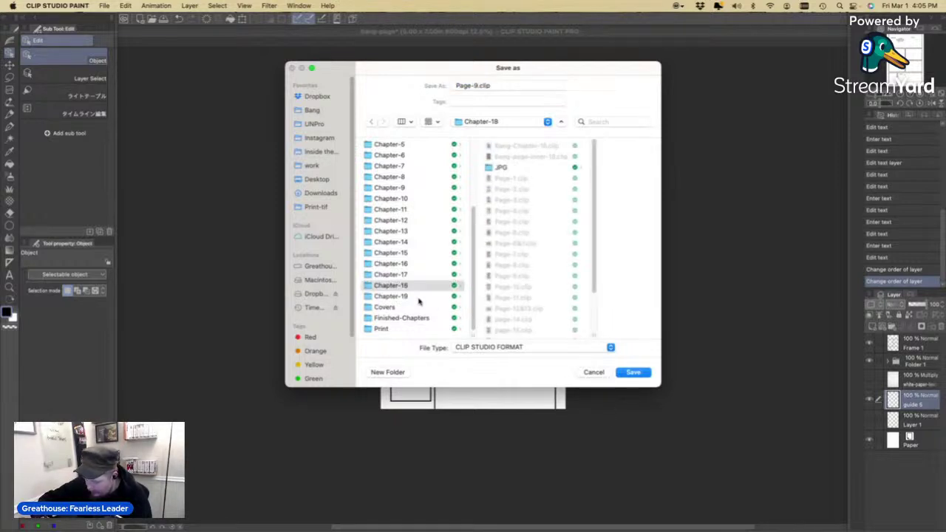
click(419, 297)
click(633, 372)
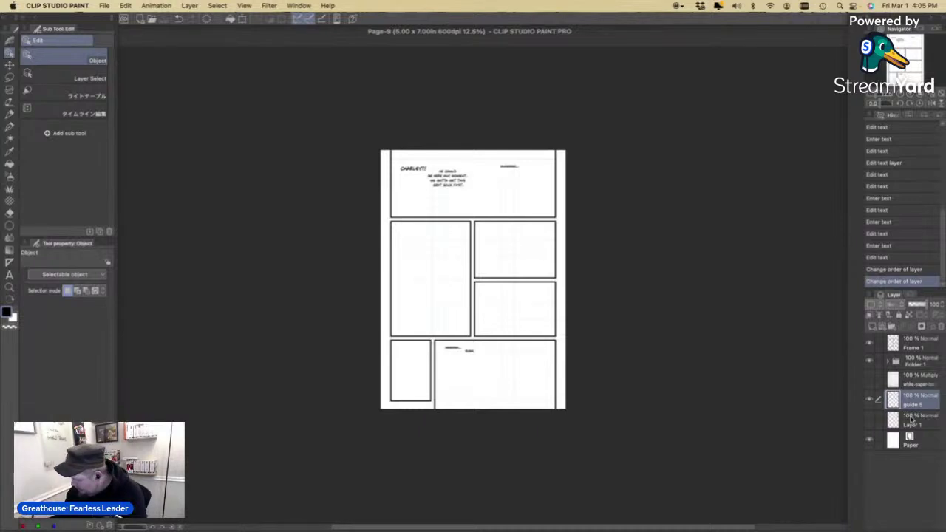
Move Layer 1 above the guide 5 layer and switch the drawing color to light blue.
drag(912, 420, 918, 401)
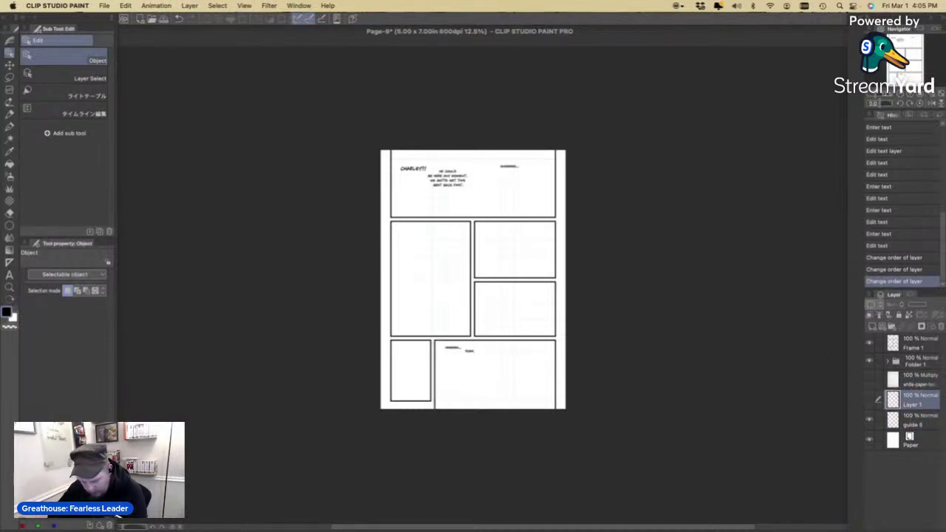
key(c)
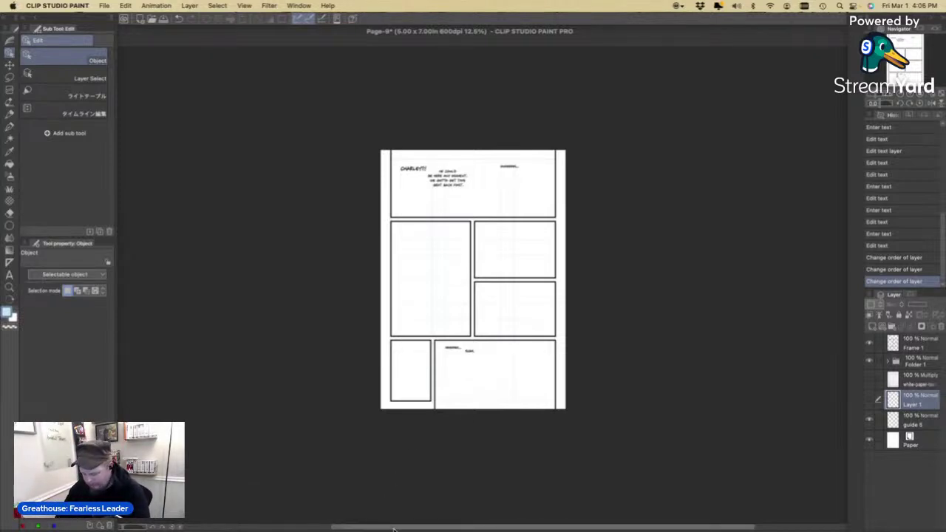
Switch to the StreamYard studio in Chrome, take the webcam feed off the stream, and return to Clip Studio Paint.
mouse_move(394, 529)
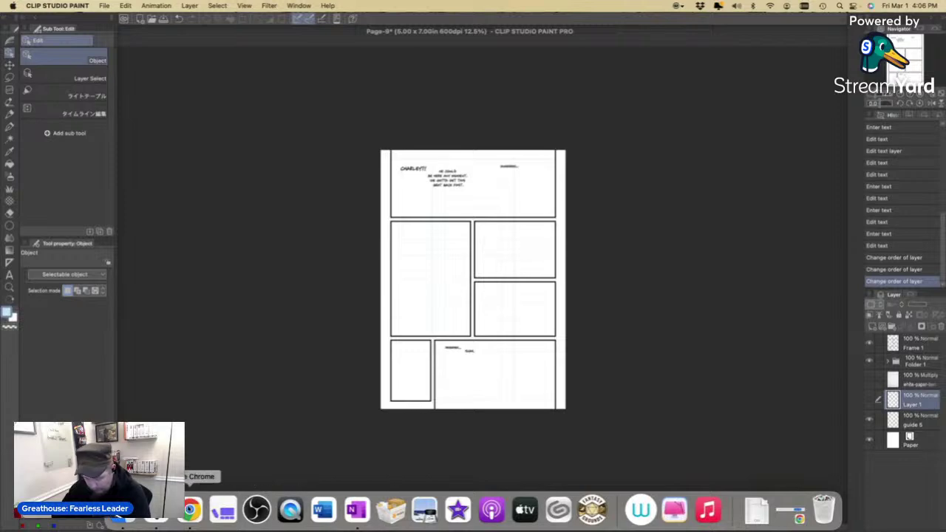
mouse_move(222, 521)
click(191, 510)
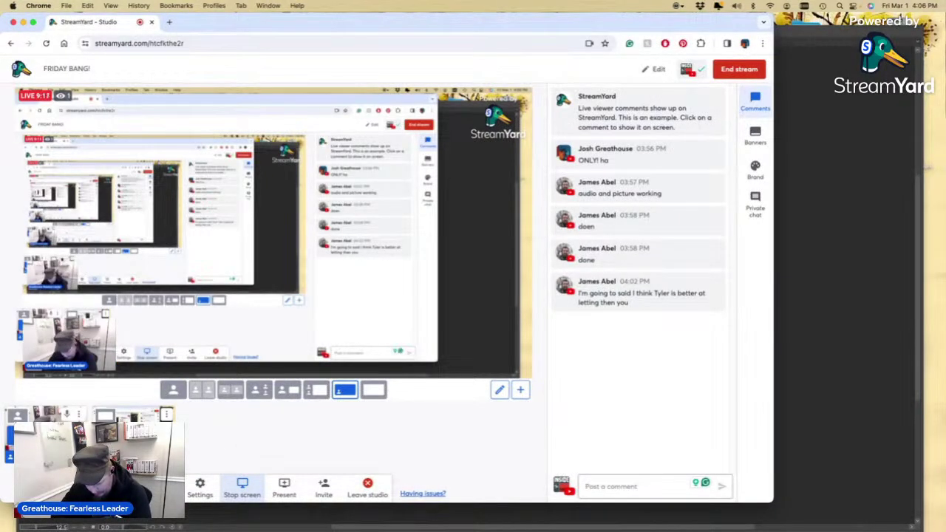
click(74, 439)
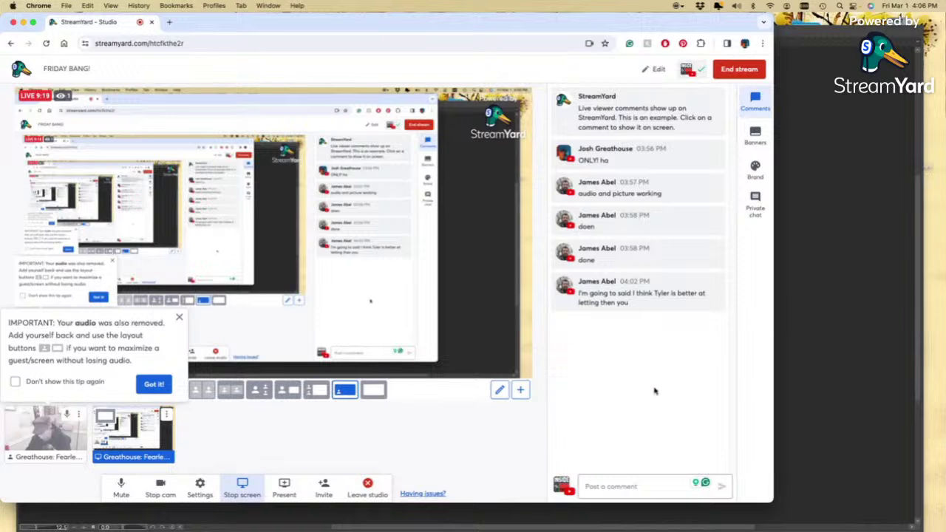
click(796, 354)
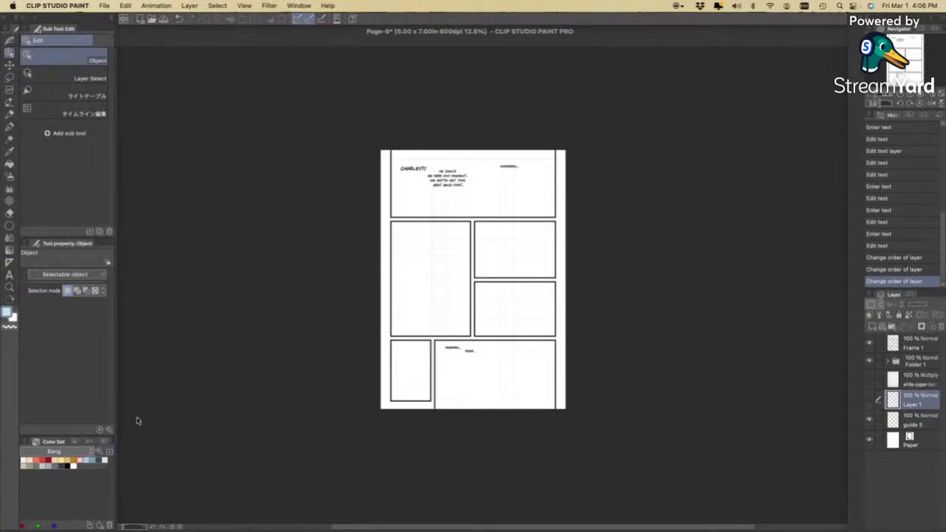
Try the blue swatches of the Bang color set and settle on light blue as the drawing color.
click(87, 461)
click(93, 461)
click(98, 460)
key(p)
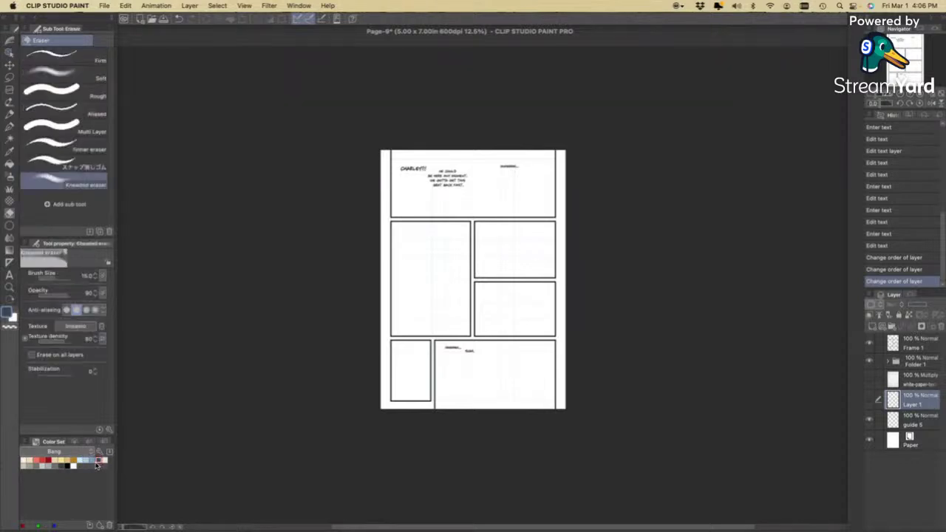
key(r)
click(83, 458)
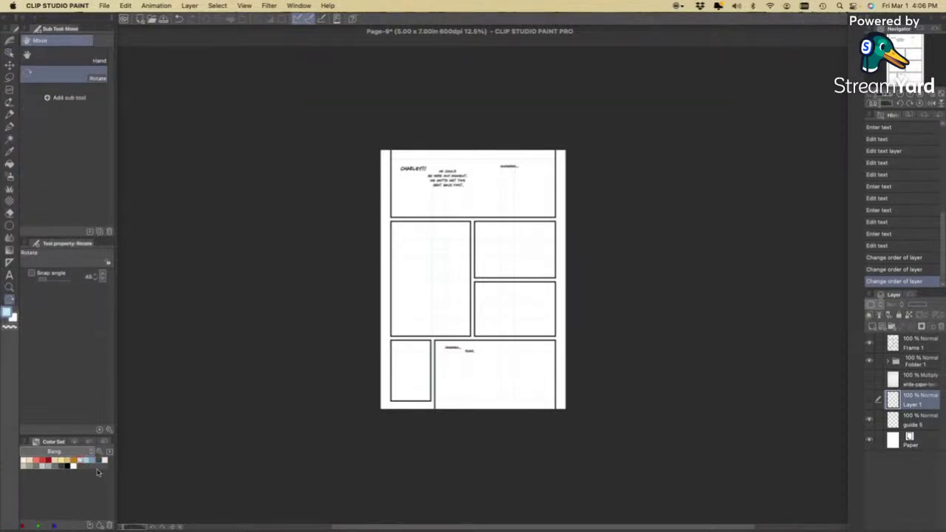
click(98, 460)
click(85, 459)
Switch to StreamYard in Chrome, add the webcam feed back to the stream, and return to Clip Studio Paint.
mouse_move(340, 528)
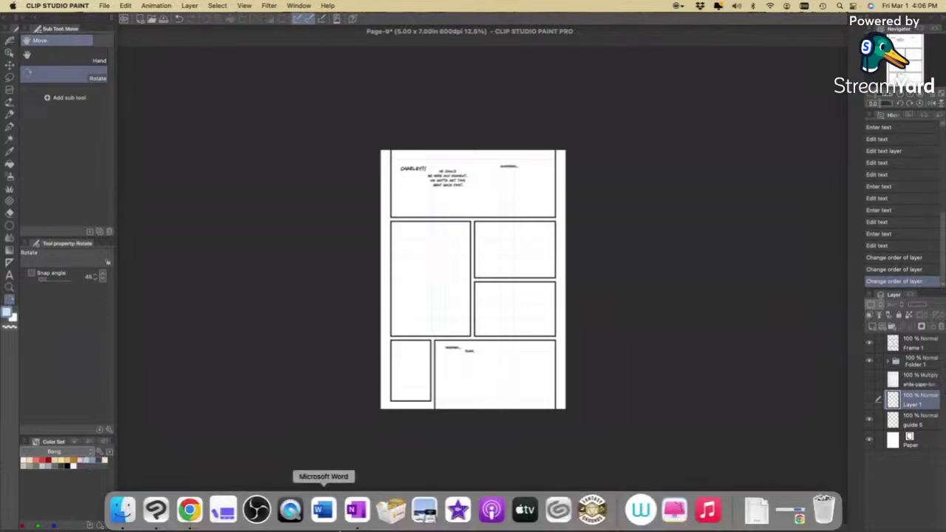
click(190, 509)
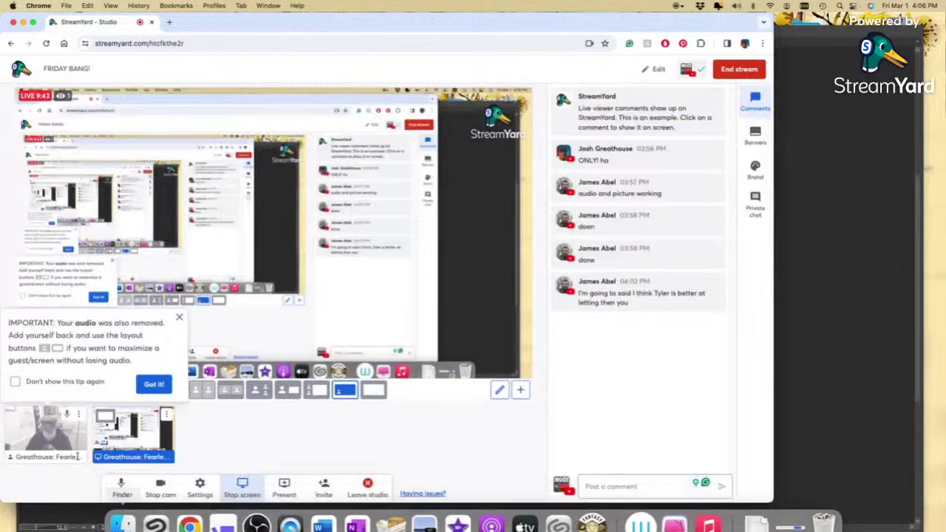
click(60, 441)
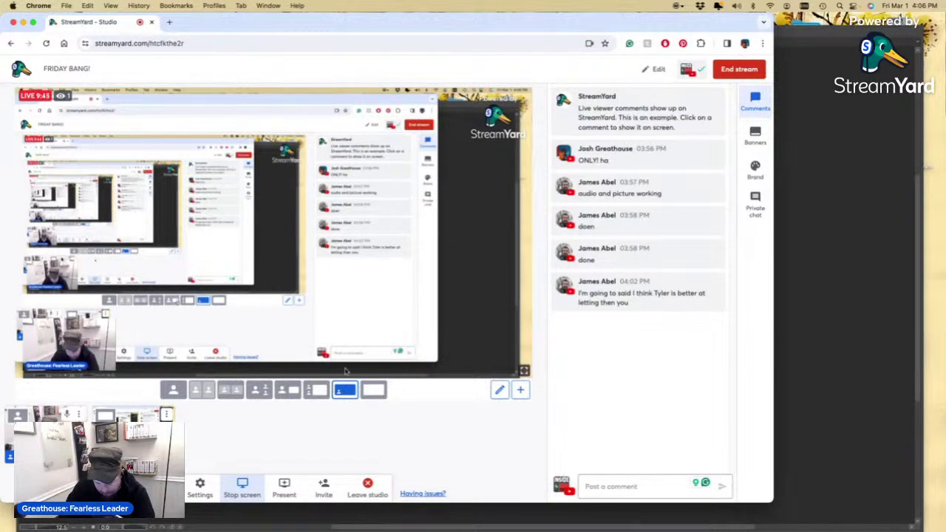
click(815, 274)
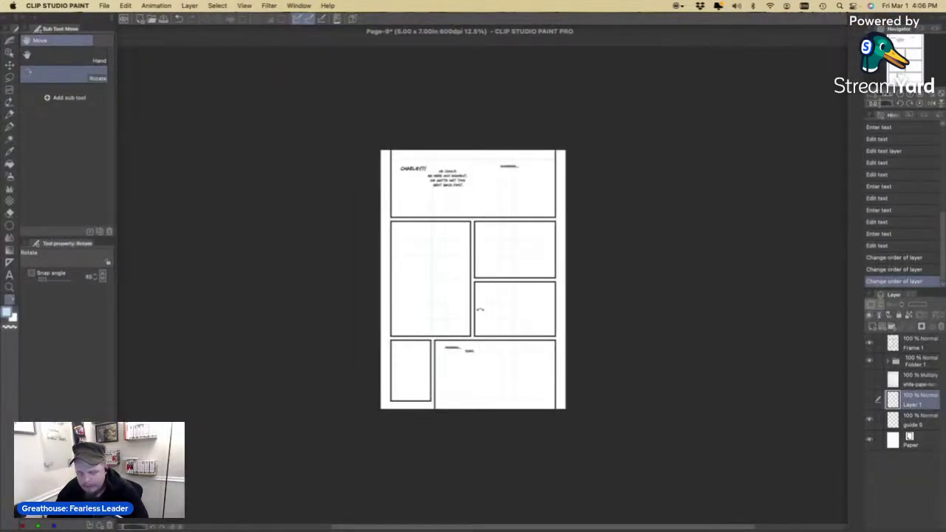
Choose the Hoarse Bru-BIGGIE pencil and make Layer 1 visible for sketching in the top panel.
click(9, 113)
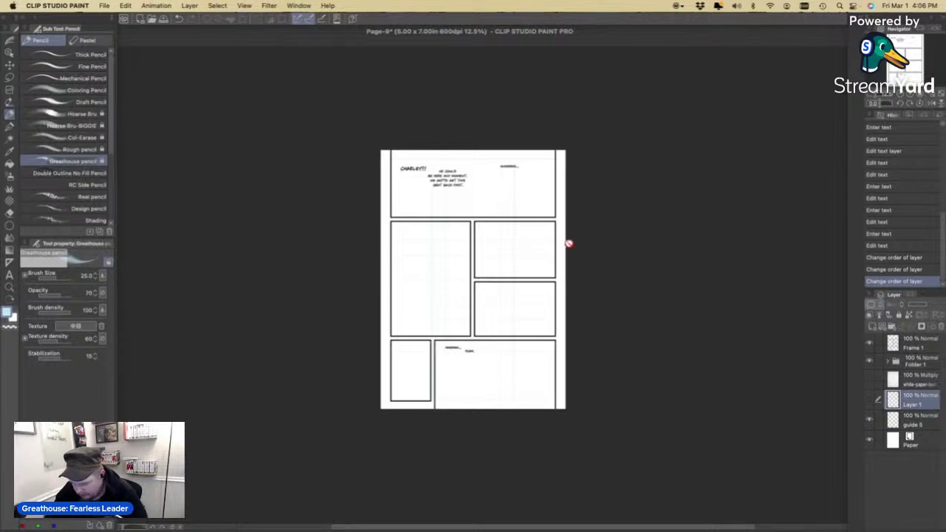
click(74, 125)
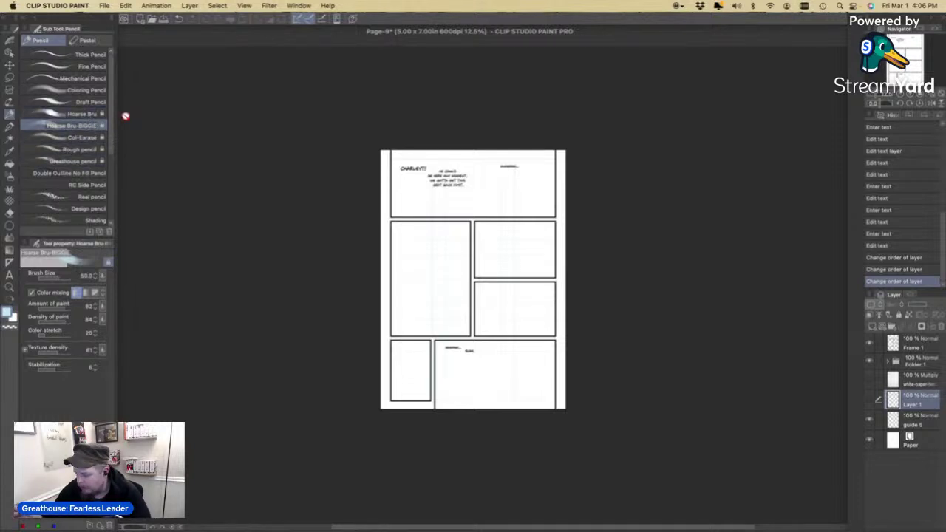
click(909, 95)
click(903, 49)
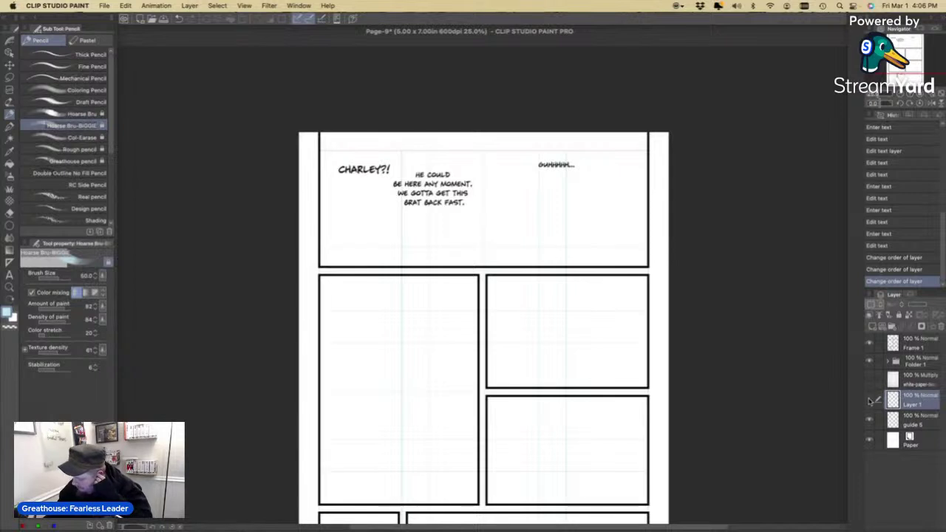
click(909, 396)
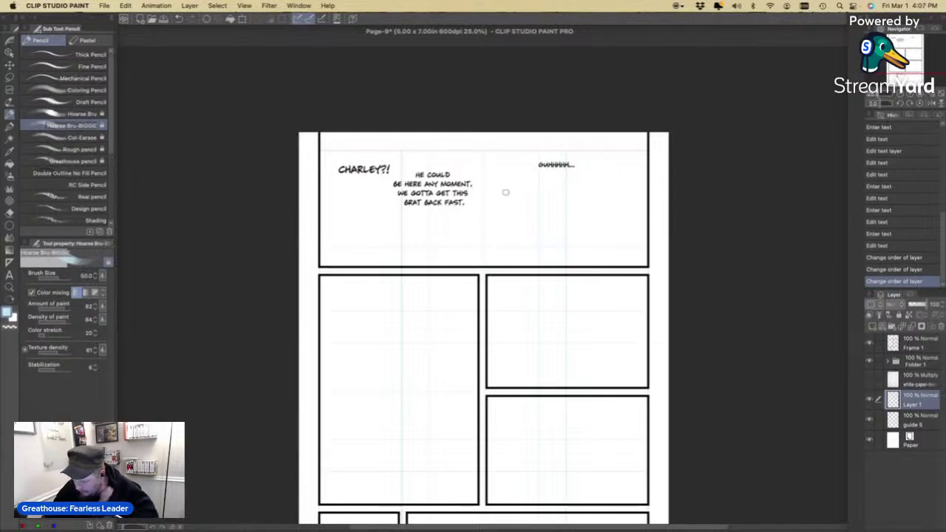
Hide guide 5 and try sketching a small full figure below the dialogue, extending from the top panel into the panel beneath.
drag(502, 206, 498, 230)
key(super+z)
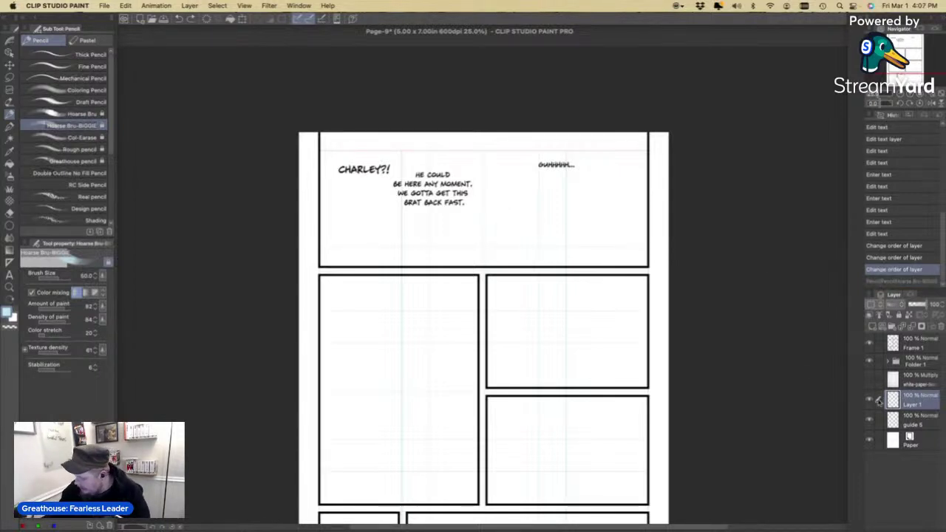
click(869, 419)
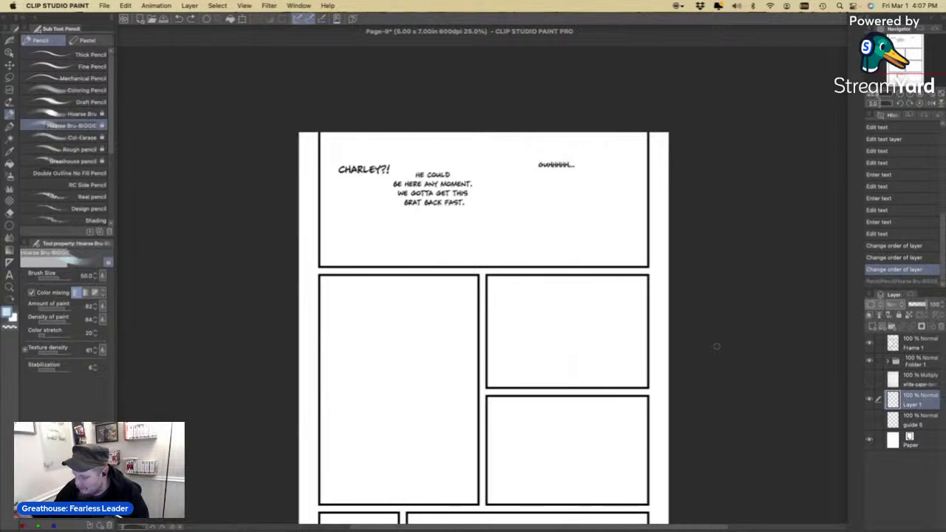
click(909, 94)
drag(908, 71, 909, 67)
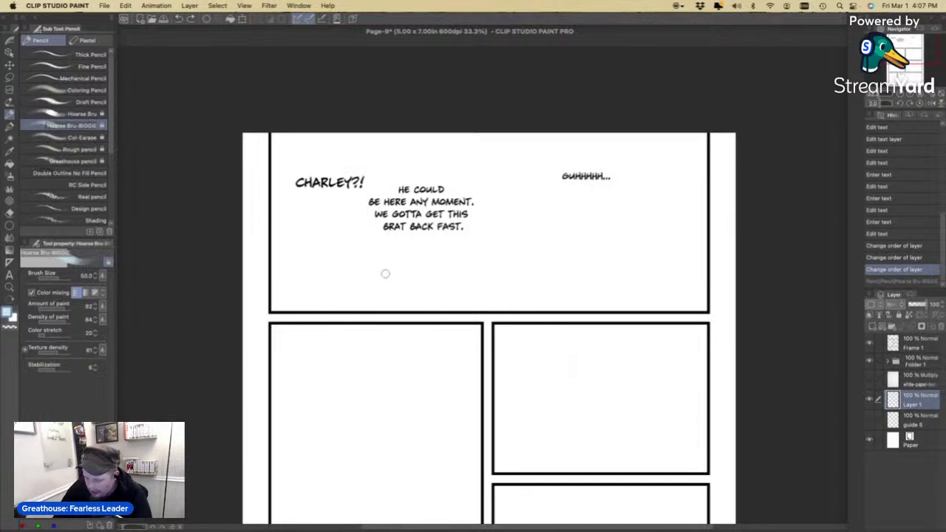
key(super+z)
mouse_move(386, 282)
mouse_down()
mouse_move(410, 258)
mouse_move(403, 282)
mouse_move(394, 275)
mouse_move(413, 277)
mouse_move(402, 255)
mouse_move(413, 260)
mouse_move(412, 283)
mouse_move(422, 270)
mouse_move(381, 272)
mouse_move(412, 279)
mouse_move(389, 295)
mouse_move(425, 306)
mouse_move(416, 295)
mouse_move(388, 315)
mouse_move(431, 268)
mouse_move(438, 349)
mouse_up()
key(super+z)
drag(376, 370, 423, 362)
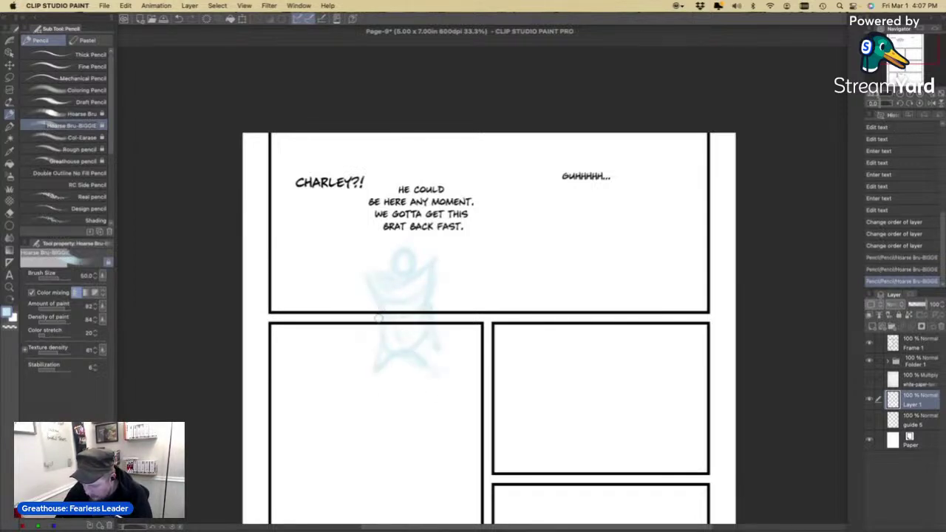
drag(373, 407, 440, 388)
drag(433, 337, 438, 374)
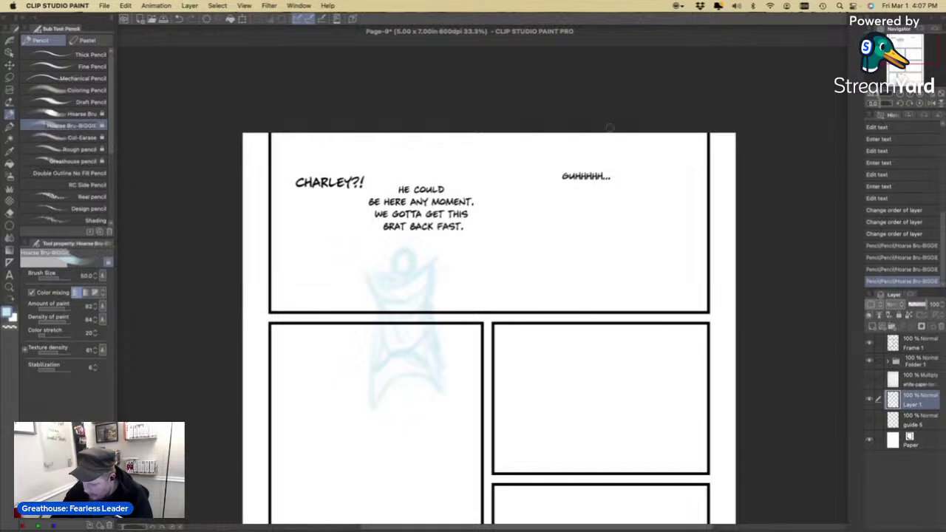
Try sketching a taller figure with head, shoulders and arms beside "GUHHHHH..." in the top panel.
mouse_move(672, 137)
mouse_down()
mouse_move(649, 173)
mouse_move(621, 138)
mouse_move(658, 114)
mouse_move(655, 134)
mouse_move(633, 126)
mouse_move(653, 103)
mouse_move(673, 137)
mouse_move(657, 165)
mouse_up()
key(super+z)
mouse_move(657, 165)
mouse_down()
mouse_move(675, 167)
mouse_move(652, 177)
mouse_move(632, 265)
mouse_up()
drag(619, 305, 640, 217)
drag(694, 169, 699, 299)
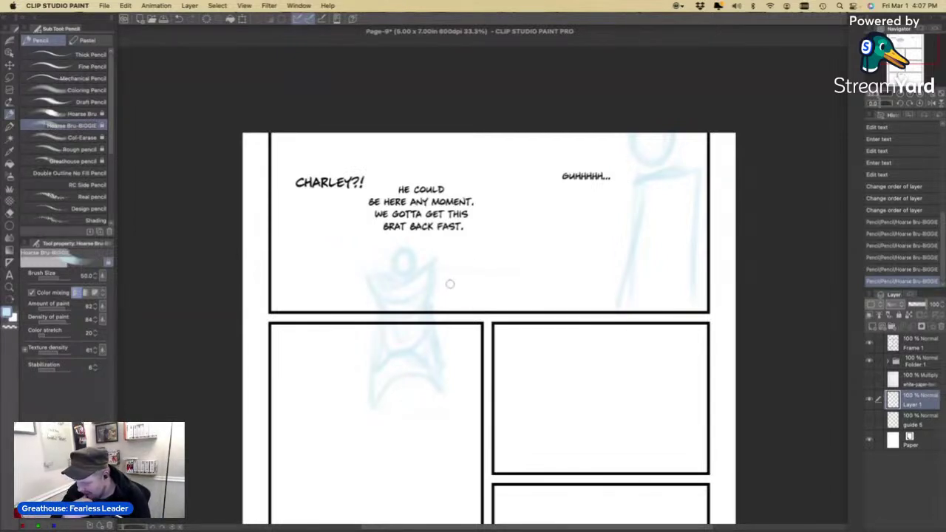
Undo all the figure sketch strokes on Layer 1 and show the guide 5 layer again.
key(super+z)
key(super+z)
key(super+z)
key(super+z)
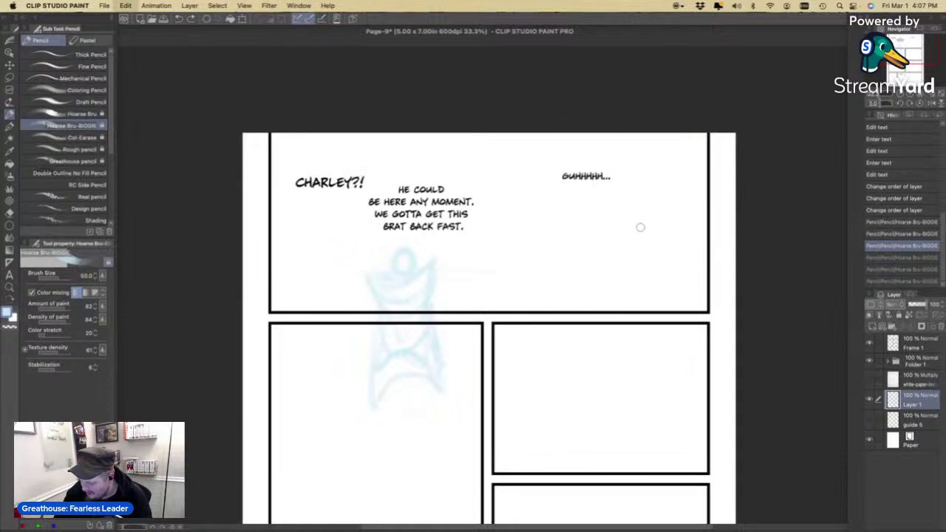
key(super+z)
key(super+z)
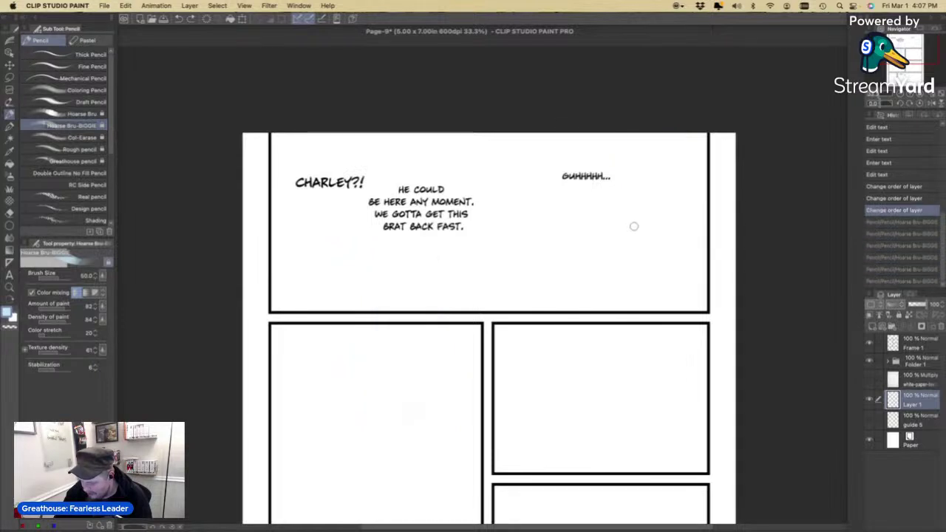
click(869, 420)
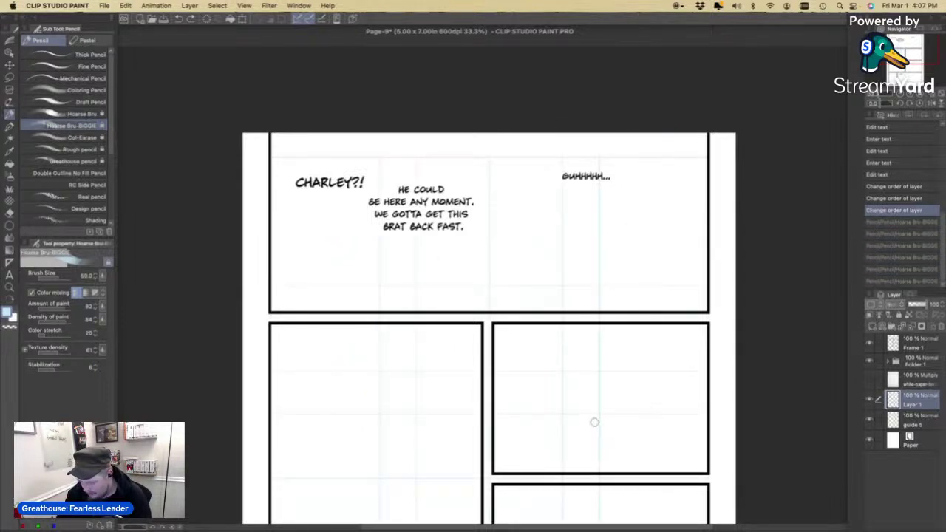
Try sketching a large head and shoulders at the far right edge of the top panel.
mouse_move(655, 155)
mouse_down()
mouse_move(688, 188)
mouse_move(666, 216)
mouse_up()
key(super+z)
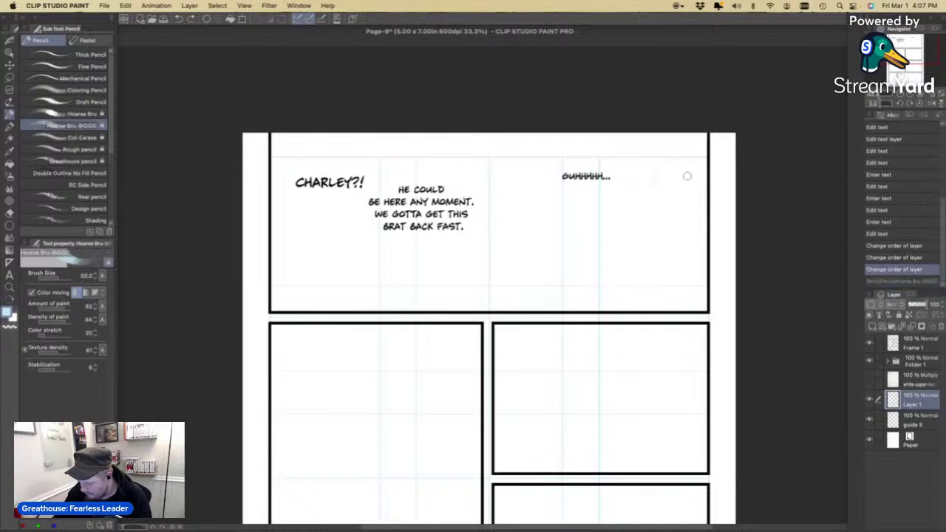
mouse_move(677, 125)
mouse_down()
mouse_move(665, 222)
mouse_move(716, 253)
mouse_move(622, 305)
mouse_up()
key(super+z)
mouse_move(671, 256)
mouse_down()
mouse_move(635, 327)
mouse_move(731, 259)
mouse_up()
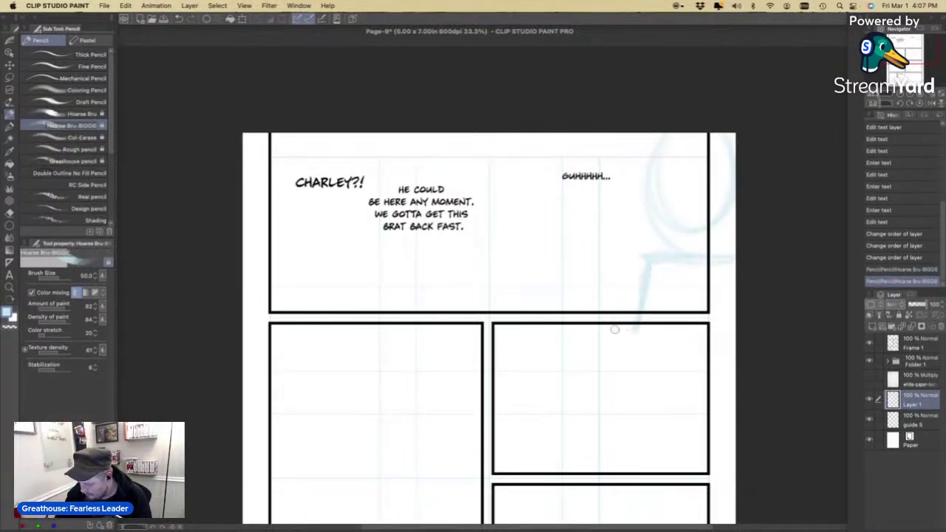
Try adding a small background head and faint perspective lines across the top panel, extending toward the large figure.
drag(436, 300, 455, 286)
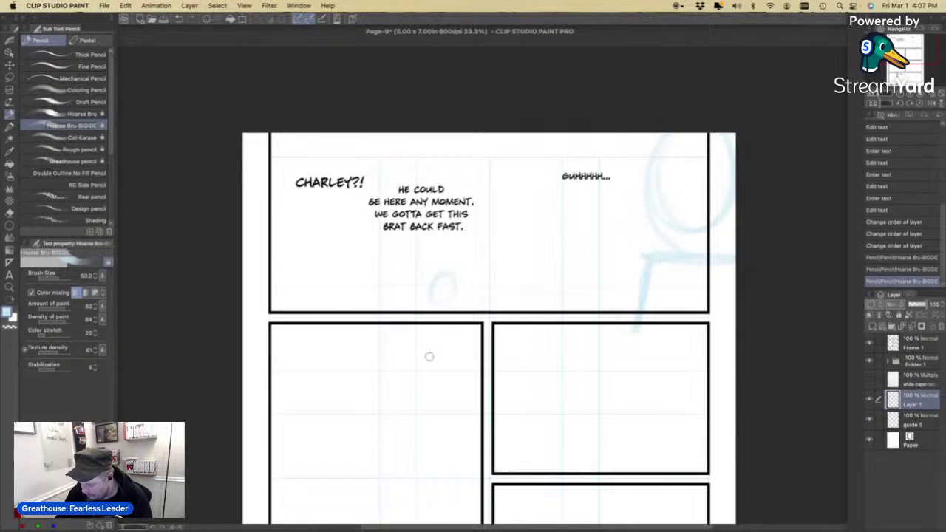
key(super+z)
drag(645, 251, 338, 247)
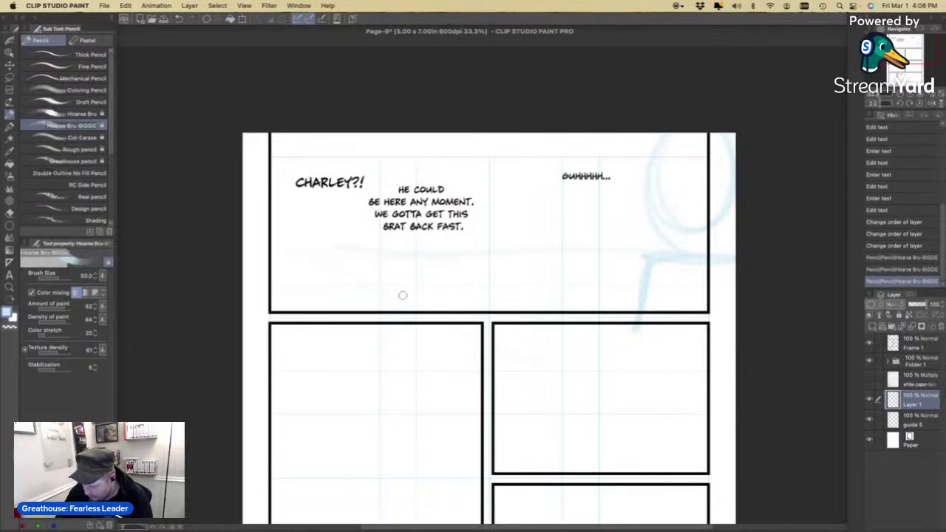
drag(373, 265, 577, 316)
key(super+z)
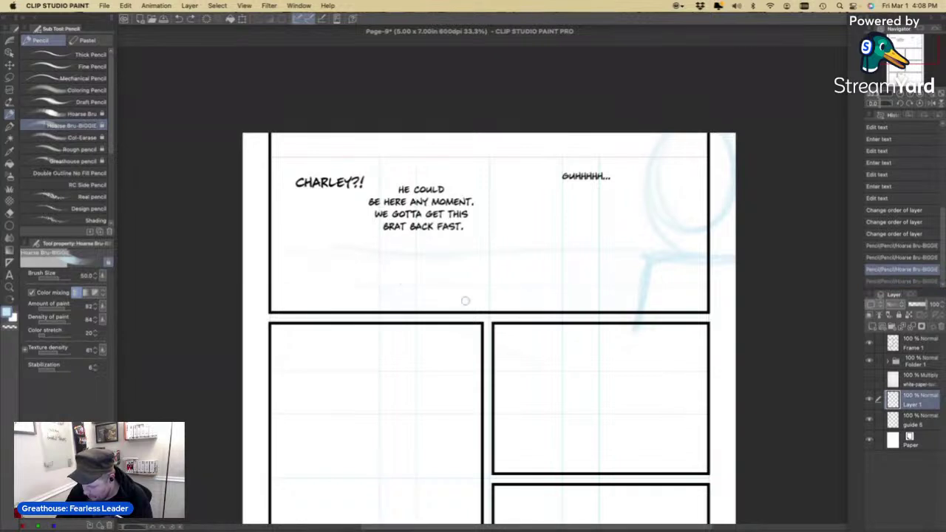
drag(652, 364, 359, 258)
drag(431, 267, 422, 283)
key(super+z)
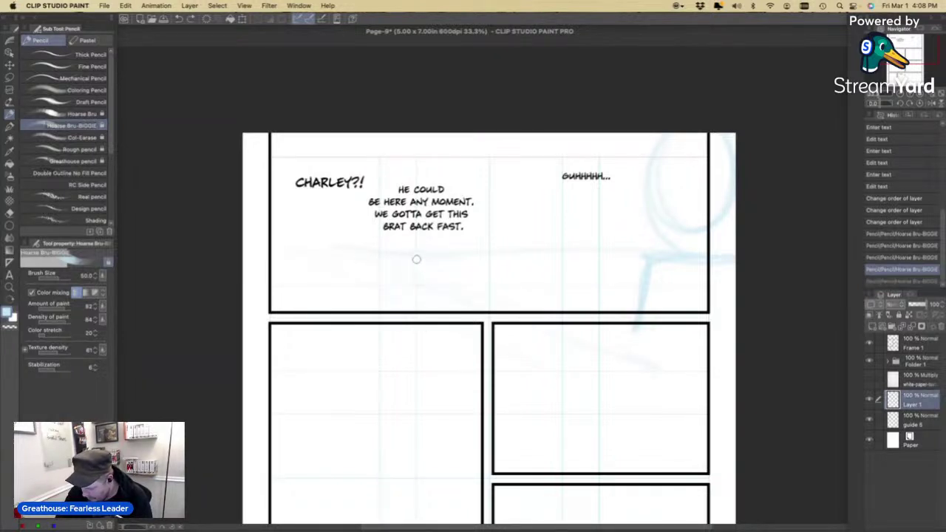
Undo all the large-figure and perspective strokes on Layer 1 and hide the guide 5 layer.
key(super+z)
key(super+z)
key(super+z)
key(super+z)
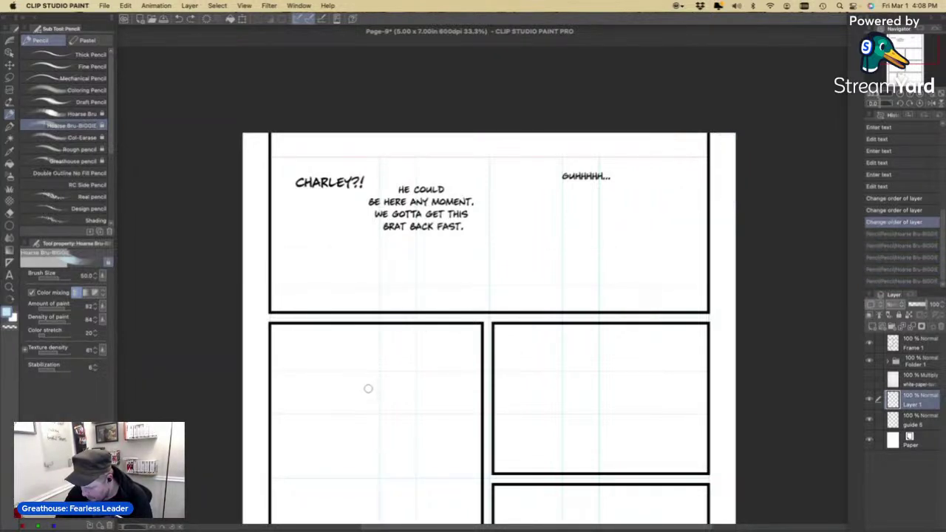
click(870, 419)
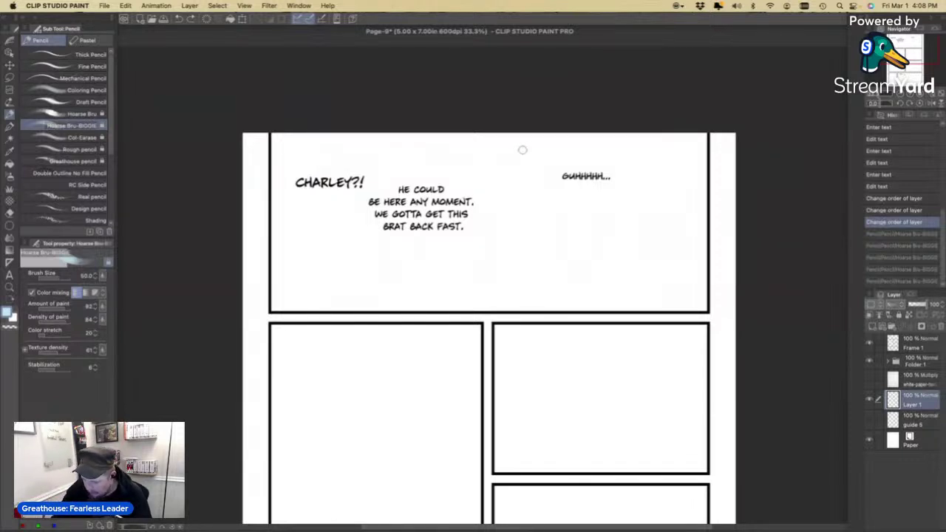
Try sketching a figure's head, shoulders and outstretched arms between the dialogue blocks in the top panel.
mouse_move(493, 215)
mouse_down()
mouse_move(511, 230)
mouse_move(512, 260)
mouse_move(510, 217)
mouse_move(506, 230)
mouse_move(501, 211)
mouse_move(514, 198)
mouse_move(522, 209)
mouse_move(498, 207)
mouse_move(511, 191)
mouse_move(510, 266)
mouse_up()
key(super+z)
key(super+z)
key(super+z)
mouse_move(488, 266)
mouse_down()
mouse_move(535, 270)
mouse_move(456, 250)
mouse_move(461, 282)
mouse_move(510, 303)
mouse_move(570, 224)
mouse_move(556, 287)
mouse_move(552, 266)
mouse_move(528, 306)
mouse_move(502, 267)
mouse_move(530, 229)
mouse_up()
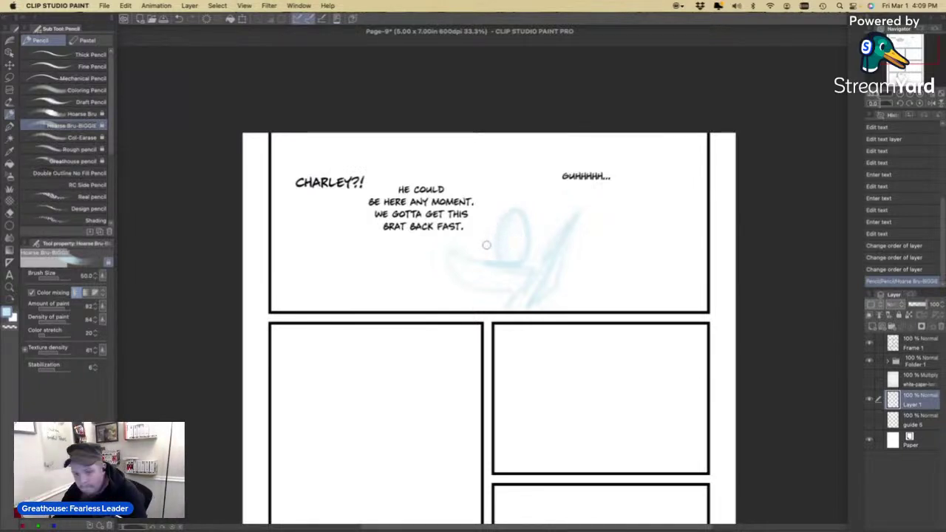
drag(507, 260, 453, 246)
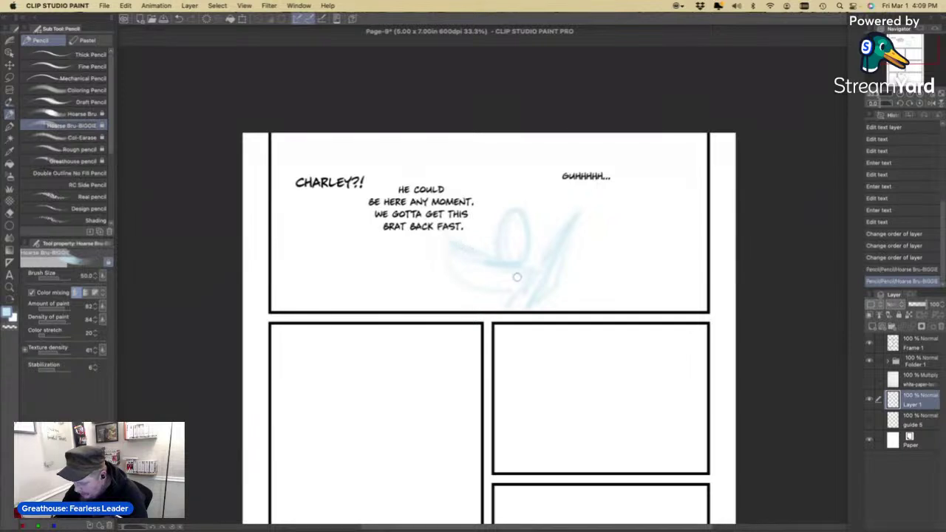
mouse_move(407, 218)
mouse_down()
mouse_move(454, 278)
mouse_move(473, 285)
mouse_move(509, 284)
mouse_move(555, 246)
mouse_up()
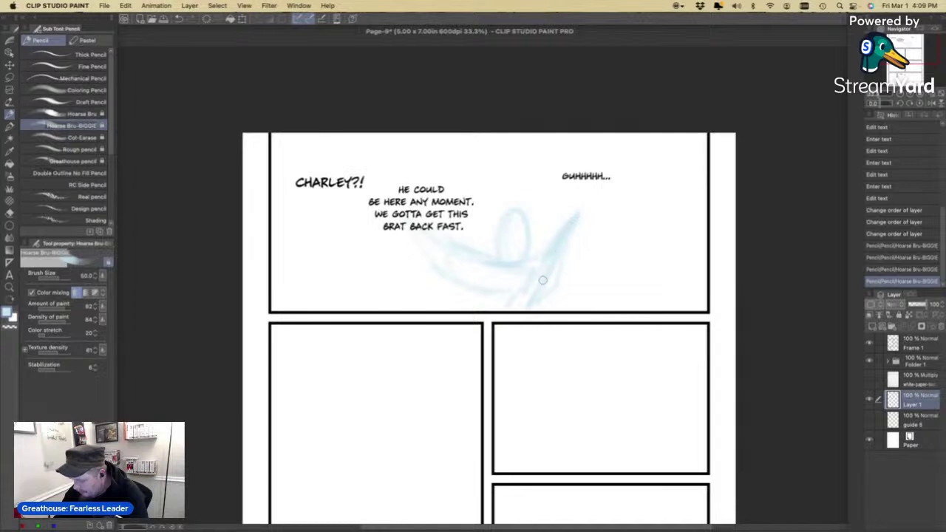
Try adding the figure's torso down into the panels beneath and a hand on the arm raised toward "GUHHHHH...".
mouse_move(543, 281)
mouse_down()
mouse_move(490, 307)
mouse_move(460, 280)
mouse_move(491, 357)
mouse_move(530, 350)
mouse_up()
drag(539, 329, 538, 369)
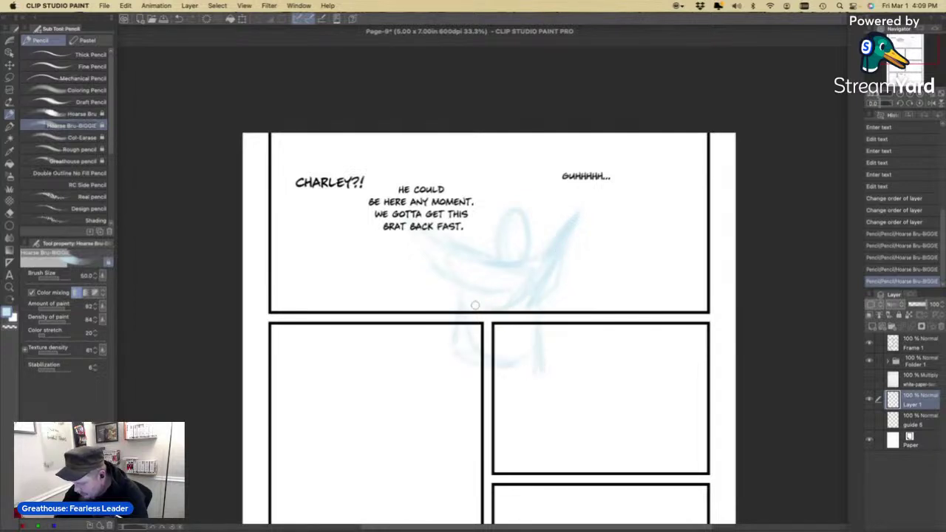
drag(476, 306, 469, 373)
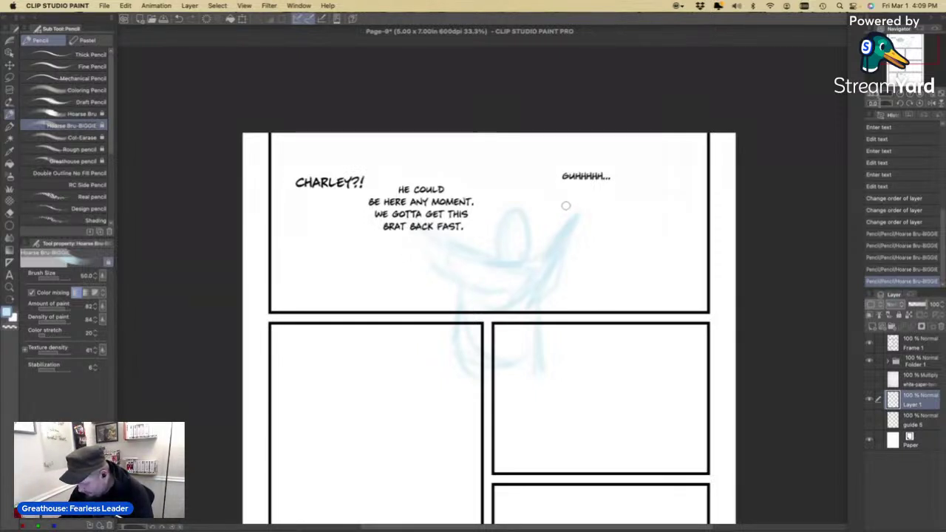
mouse_move(569, 198)
mouse_down()
mouse_move(594, 218)
mouse_move(593, 235)
mouse_move(581, 207)
mouse_move(600, 214)
mouse_up()
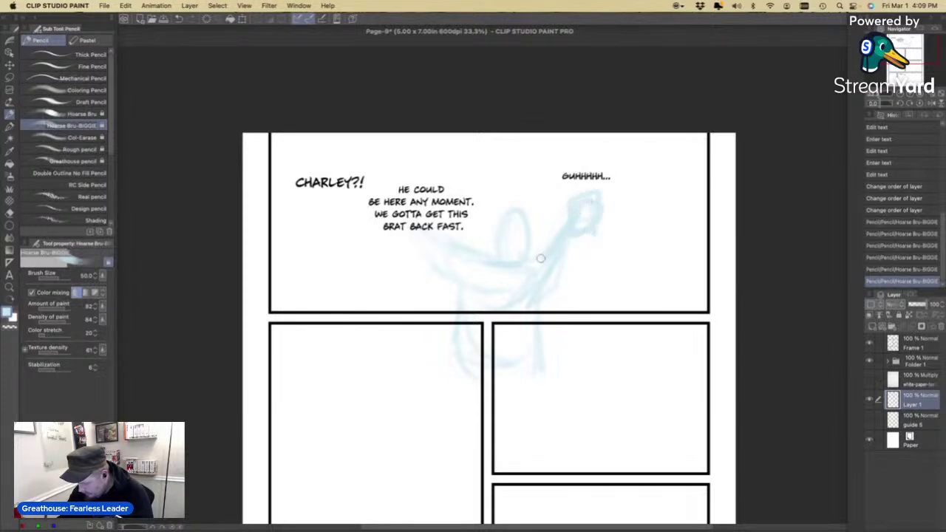
Hide the Frame 1 and Folder 1 layers and rough in a hand on the figure's other arm.
click(869, 362)
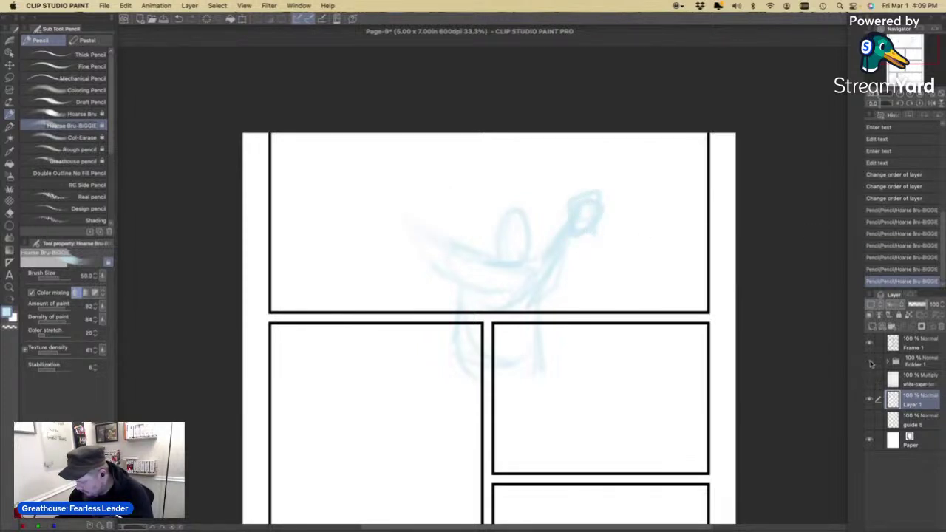
click(869, 342)
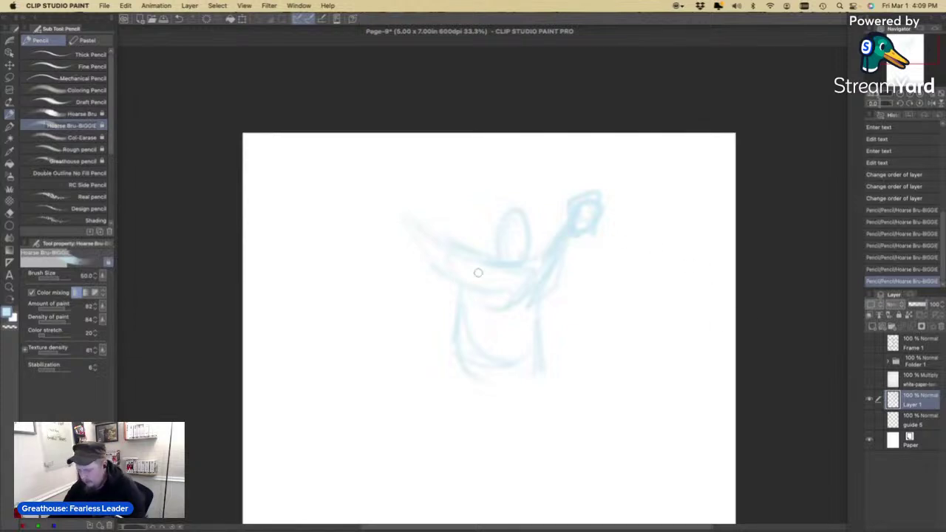
mouse_move(393, 236)
mouse_down()
mouse_move(393, 208)
mouse_move(413, 223)
mouse_up()
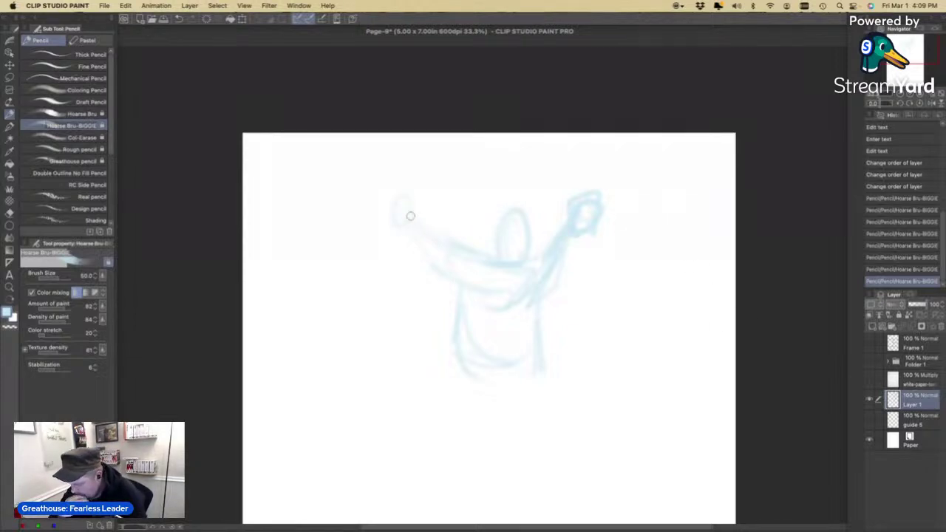
click(871, 360)
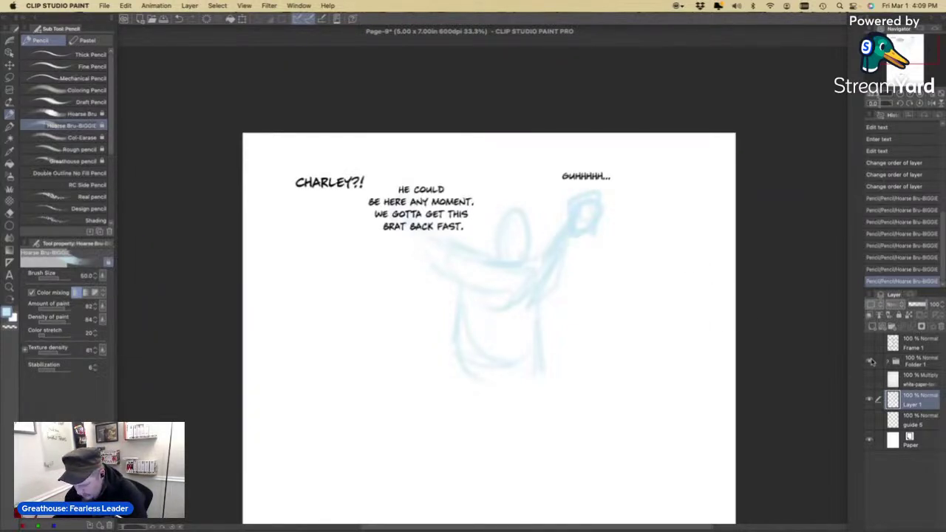
click(871, 361)
Undo all the strokes of the figure with outstretched arms on Layer 1.
key(super+z)
key(super+z)
key(super+z)
key(super+z)
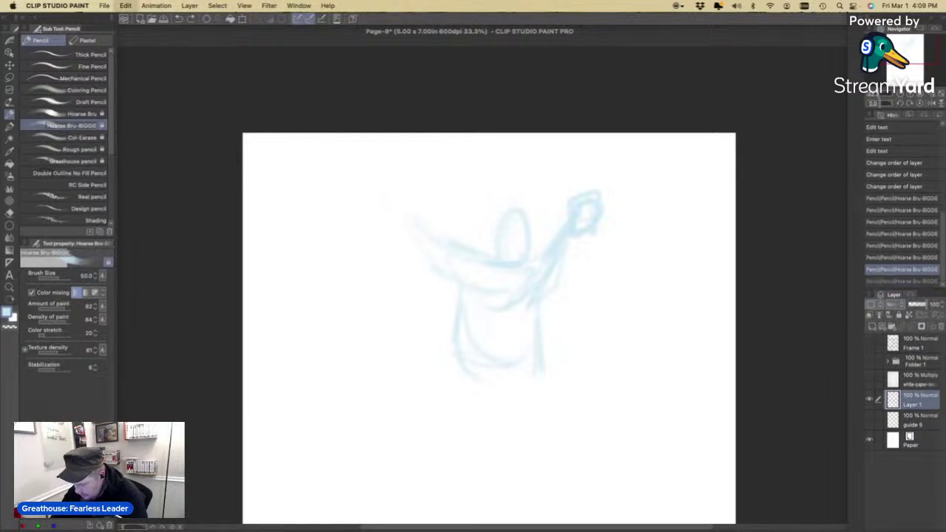
key(super+z)
key(super+z)
key(super+z)
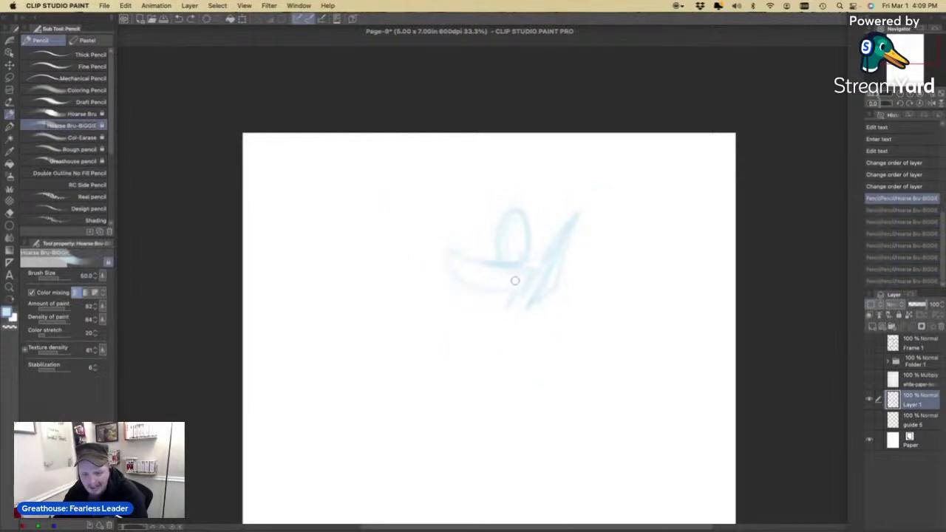
key(super+z)
Sketch a new standing figure's oval head, slanted shoulders, ribcage, back line and hips near the page's upper middle.
mouse_move(523, 282)
mouse_down()
mouse_move(492, 221)
mouse_move(501, 272)
mouse_move(486, 280)
mouse_move(483, 242)
mouse_move(514, 248)
mouse_up()
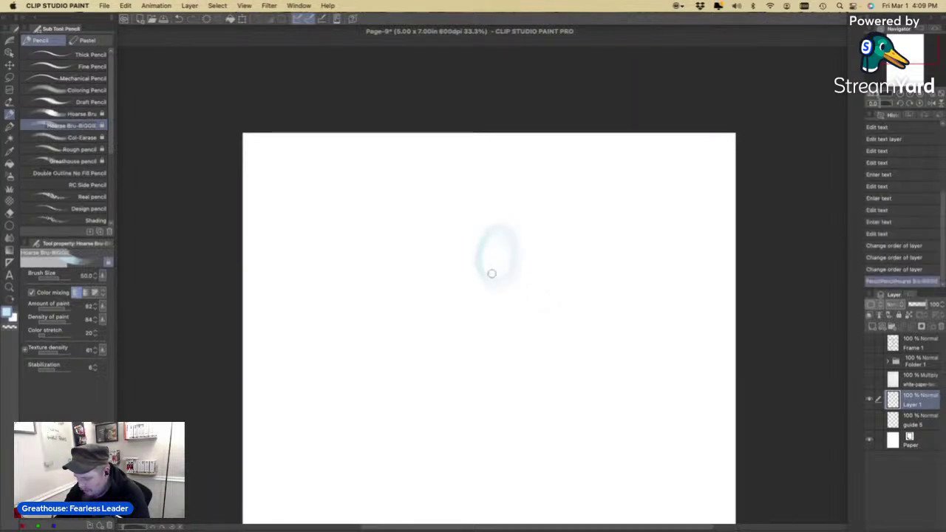
drag(492, 291, 504, 303)
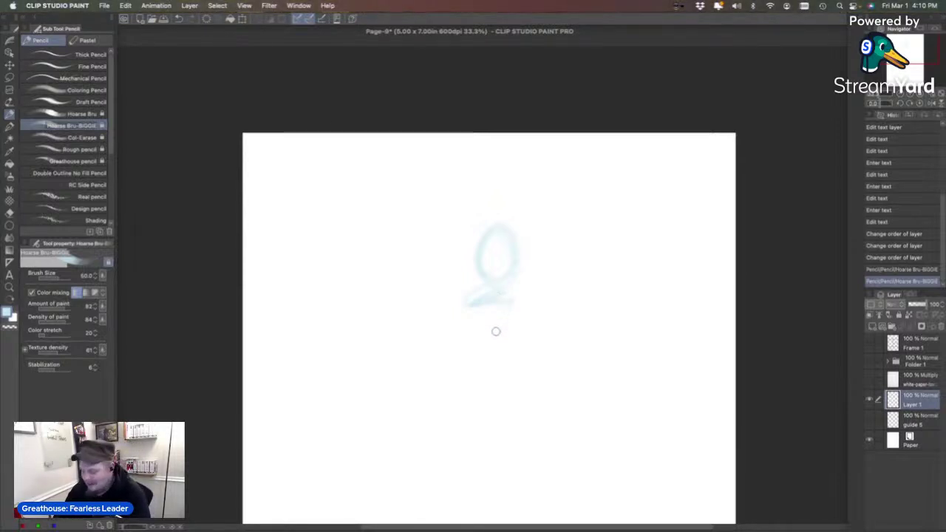
drag(469, 308, 516, 297)
drag(454, 312, 496, 350)
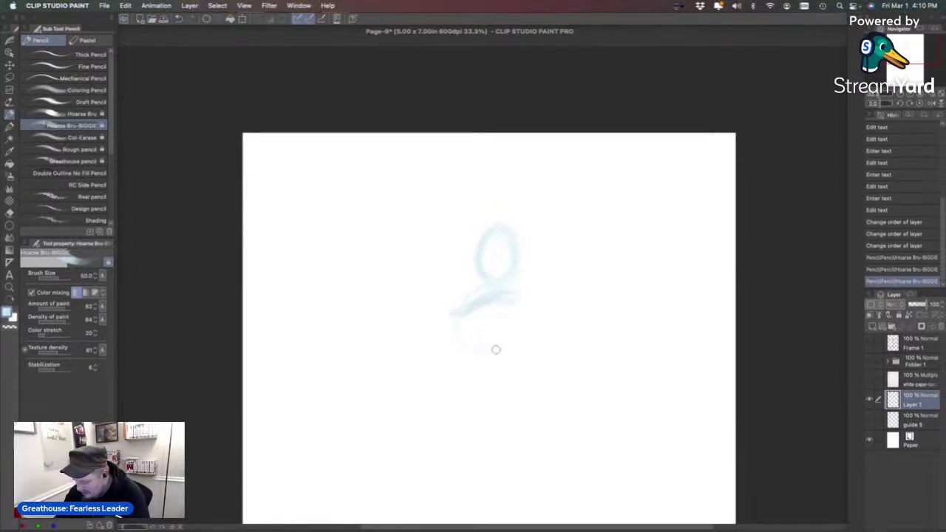
mouse_move(522, 295)
mouse_down()
mouse_move(529, 364)
mouse_move(481, 302)
mouse_move(513, 172)
mouse_move(504, 226)
mouse_move(559, 233)
mouse_up()
mouse_move(505, 225)
mouse_down()
mouse_move(548, 283)
mouse_move(566, 253)
mouse_move(549, 290)
mouse_up()
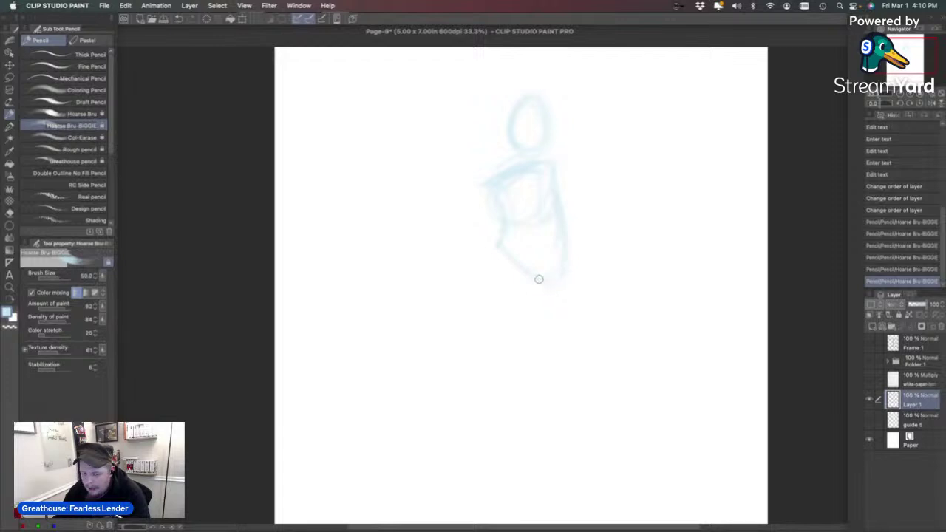
drag(503, 220, 542, 283)
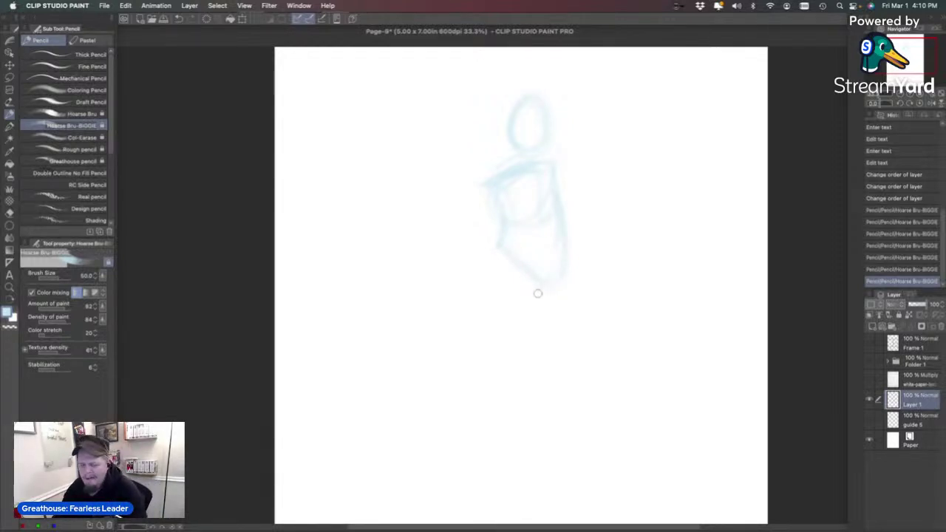
Try reinforcing the waist and hip outline on the left side of the standing figure.
drag(506, 219, 530, 281)
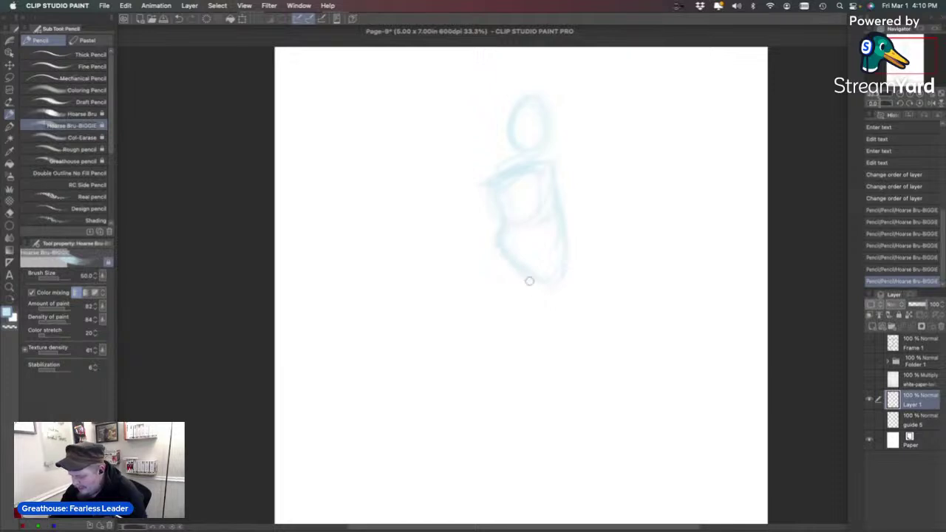
key(super+z)
key(super+z)
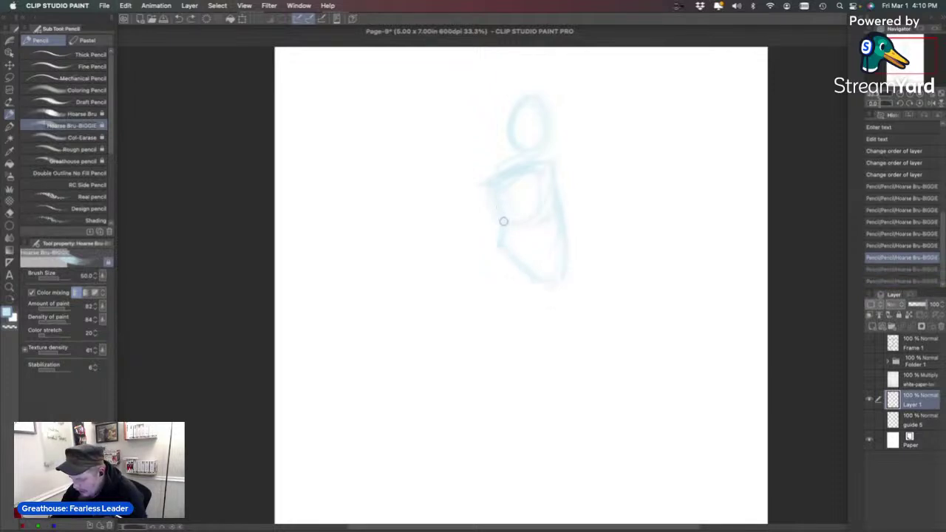
Sketch the standing figure's two legs and feet below the hips.
drag(503, 247, 494, 330)
mouse_move(526, 284)
mouse_down()
mouse_move(525, 363)
mouse_move(532, 360)
mouse_up()
mouse_move(565, 230)
mouse_down()
mouse_move(560, 341)
mouse_move(552, 337)
mouse_move(581, 337)
mouse_up()
mouse_move(538, 291)
mouse_down()
mouse_move(528, 363)
mouse_move(506, 383)
mouse_up()
drag(543, 339, 598, 336)
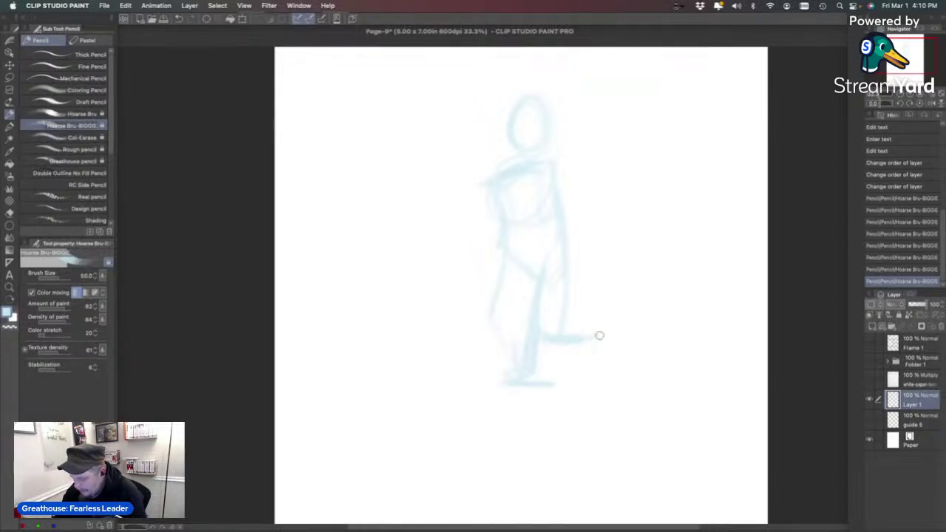
Strengthen the standing figure's shoulder and chest lines and draw a larger outer contour around the head.
mouse_move(520, 160)
mouse_down()
mouse_move(488, 204)
mouse_move(555, 175)
mouse_move(494, 196)
mouse_up()
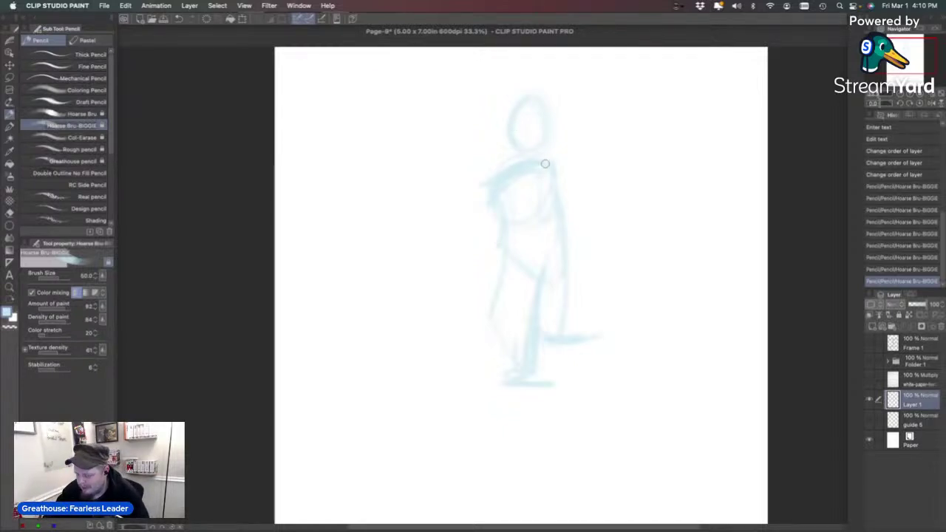
drag(505, 169, 498, 219)
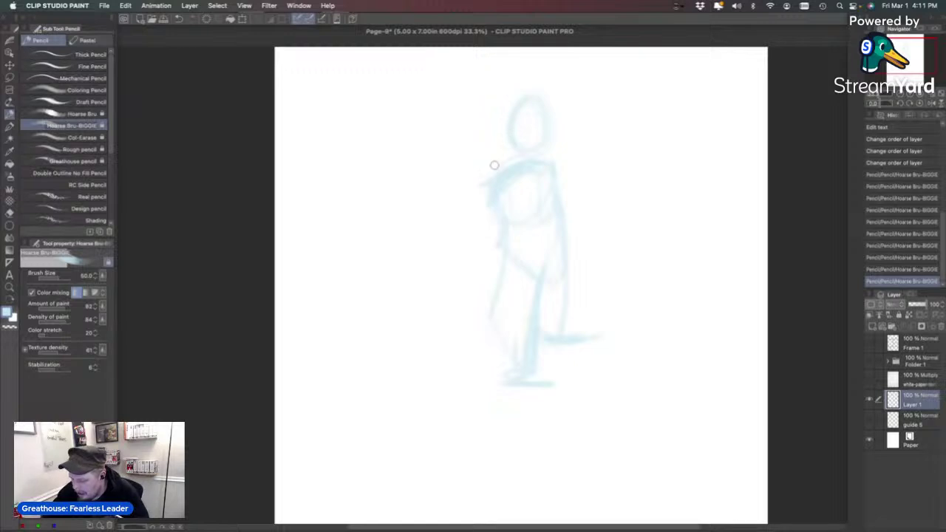
drag(497, 170, 484, 206)
key(super+z)
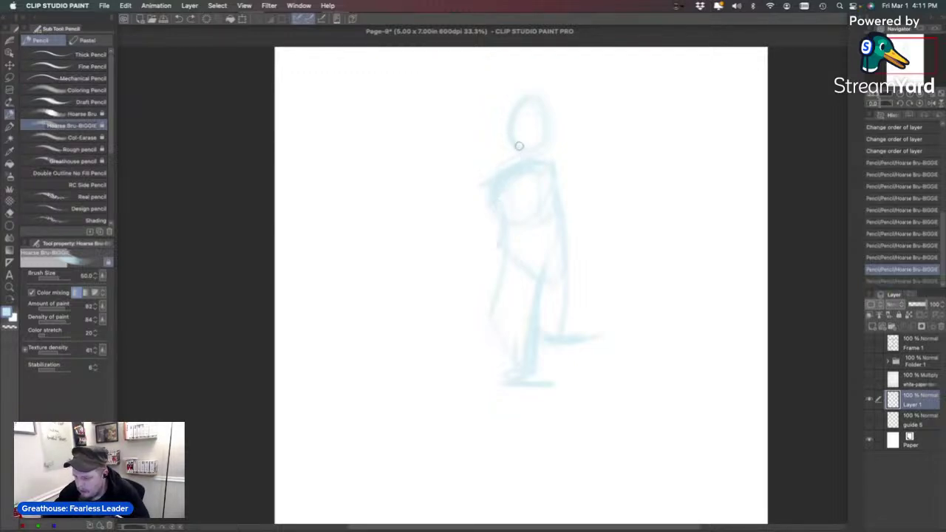
drag(511, 150, 507, 131)
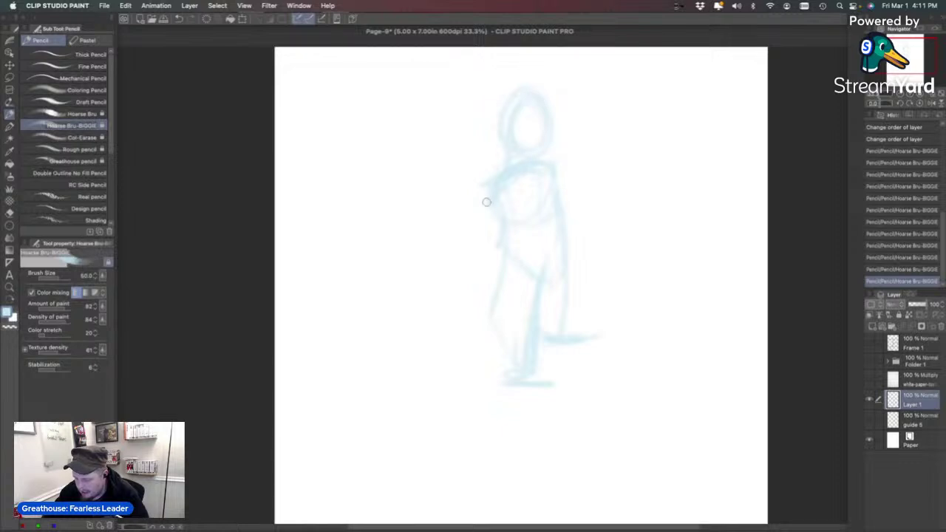
Rough in both shoulders' outer contours and a bent arm with a raised rounded hand on the figure's left side.
drag(488, 200, 480, 214)
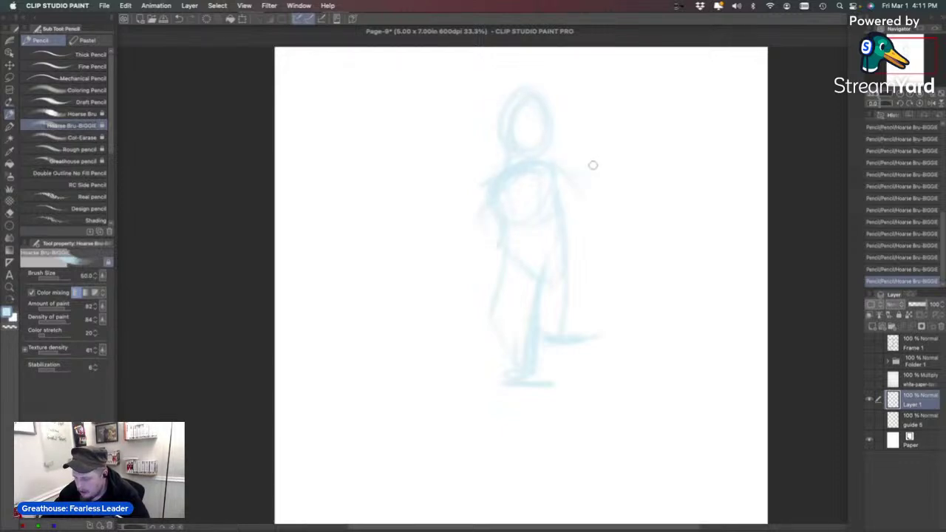
scroll(552, 179, up, 3)
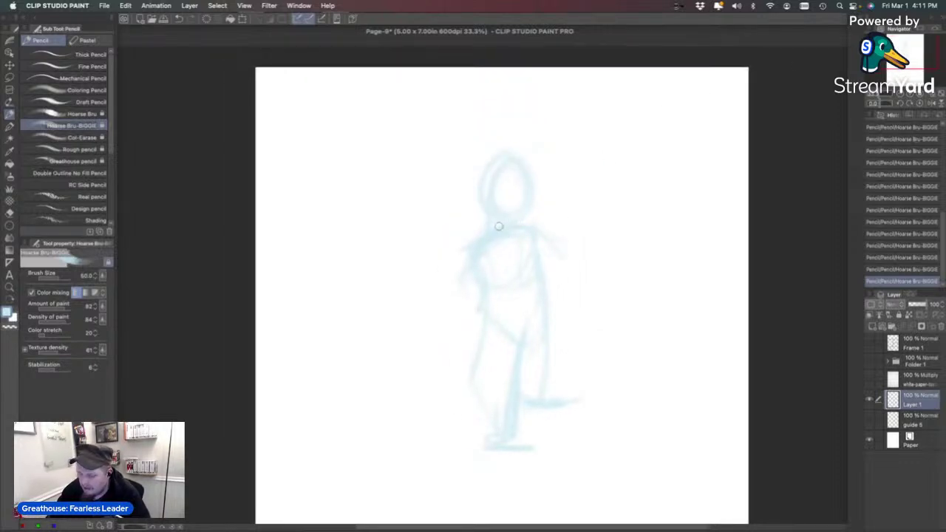
mouse_move(476, 243)
mouse_down()
mouse_move(451, 273)
mouse_move(464, 282)
mouse_move(421, 237)
mouse_move(428, 263)
mouse_move(428, 207)
mouse_move(433, 270)
mouse_move(430, 231)
mouse_move(441, 258)
mouse_move(427, 195)
mouse_move(437, 221)
mouse_move(448, 203)
mouse_up()
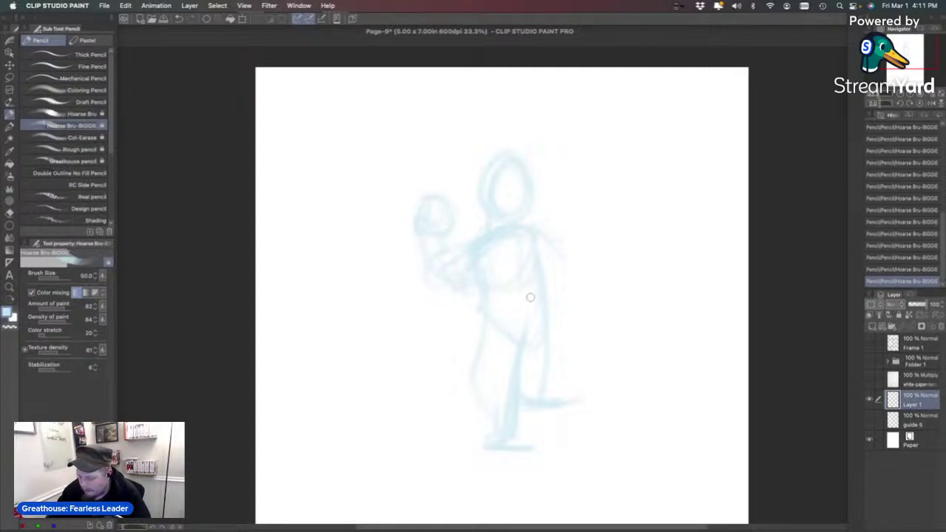
Undo the raised arm's strokes and clear the whole standing-figure sketch from the layer.
key(super+z)
key(super+z)
key(super+z)
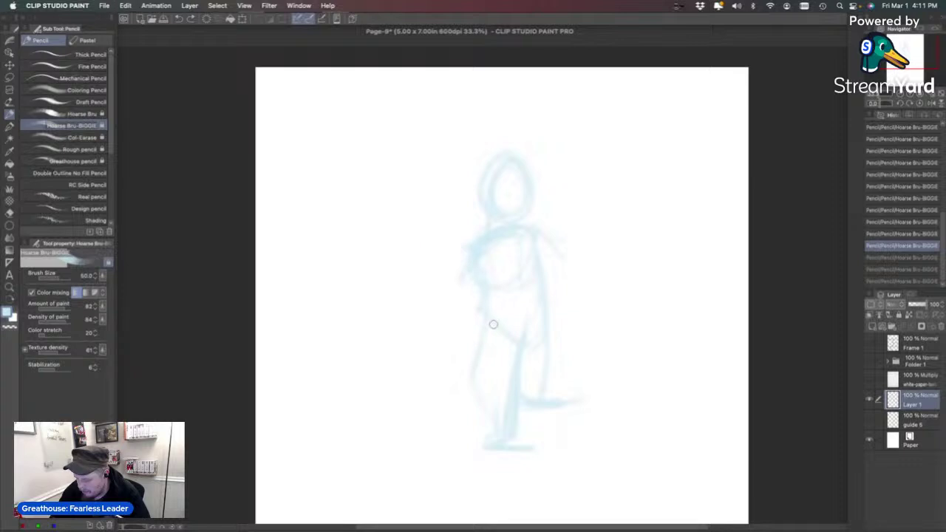
drag(531, 215, 567, 146)
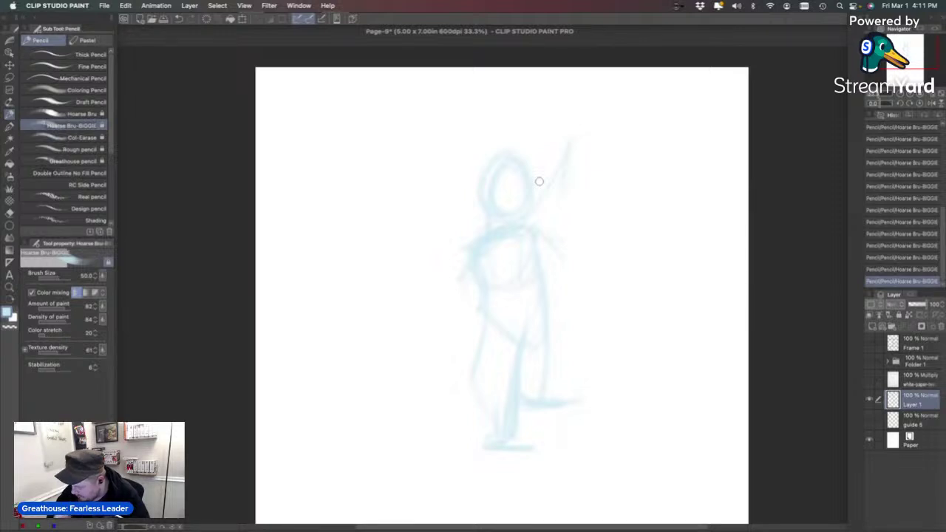
key(Delete)
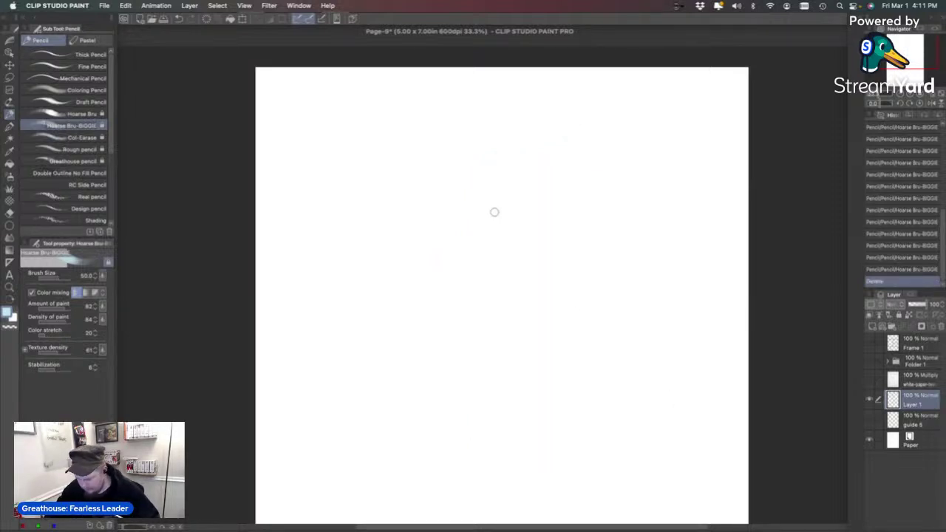
mouse_move(494, 212)
mouse_down()
mouse_move(514, 241)
mouse_move(491, 263)
mouse_move(461, 270)
mouse_move(481, 282)
mouse_move(536, 256)
mouse_move(459, 266)
mouse_move(487, 354)
mouse_move(542, 310)
mouse_move(481, 315)
mouse_move(462, 355)
mouse_move(542, 390)
mouse_up()
key(super+z)
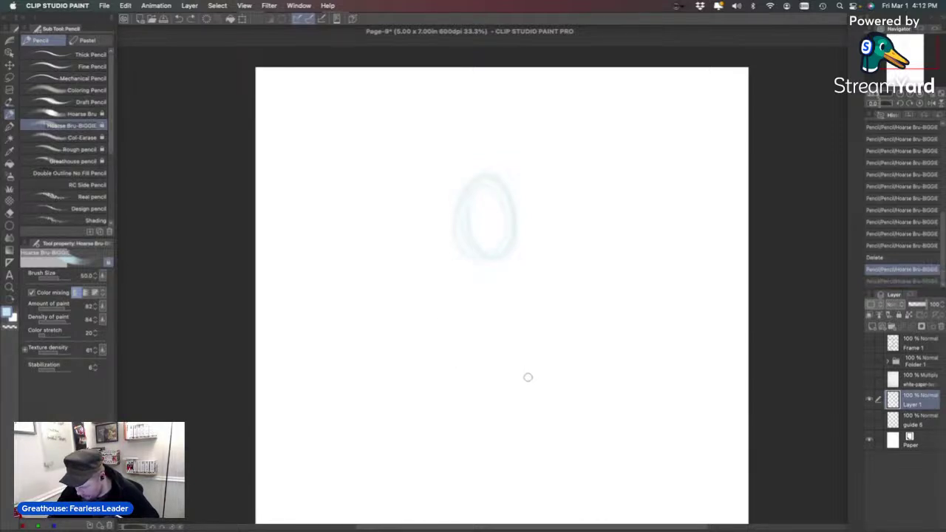
key(super+z)
Show the Frame 1 panel borders and the Folder 1 dialogue again.
click(871, 345)
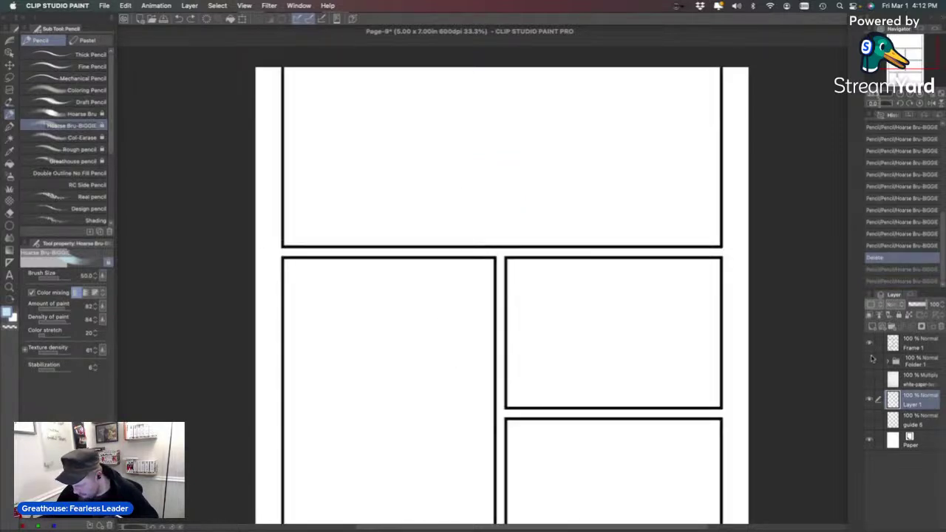
click(872, 360)
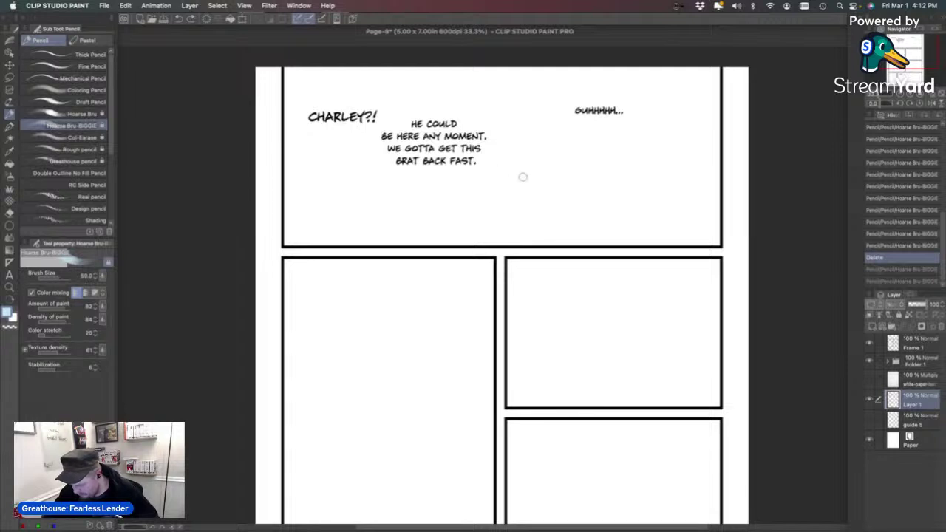
mouse_move(519, 175)
mouse_down()
mouse_move(525, 152)
mouse_move(525, 182)
mouse_move(505, 184)
mouse_move(490, 225)
mouse_up()
key(super+z)
mouse_move(515, 192)
mouse_down()
mouse_move(489, 225)
mouse_move(549, 214)
mouse_move(496, 192)
mouse_move(500, 225)
mouse_move(546, 231)
mouse_move(559, 271)
mouse_up()
drag(525, 229, 516, 234)
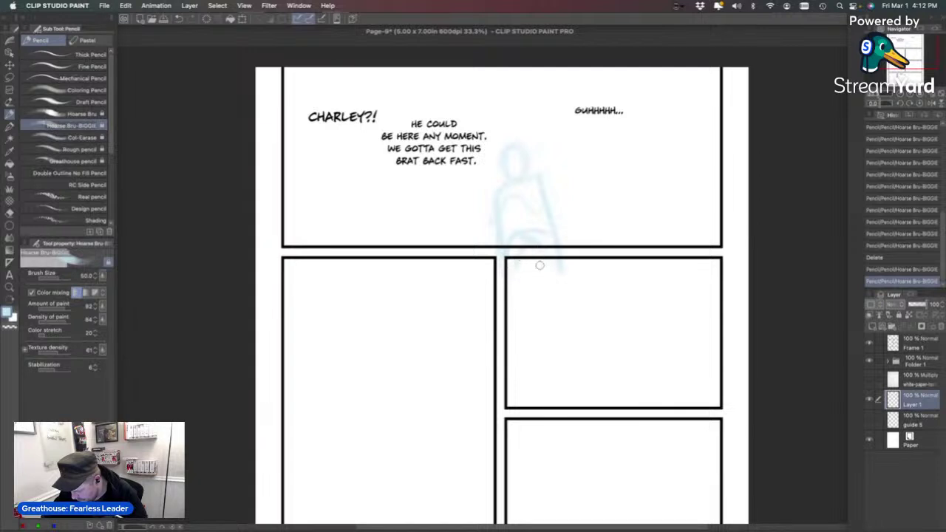
key(super+z)
key(super+z)
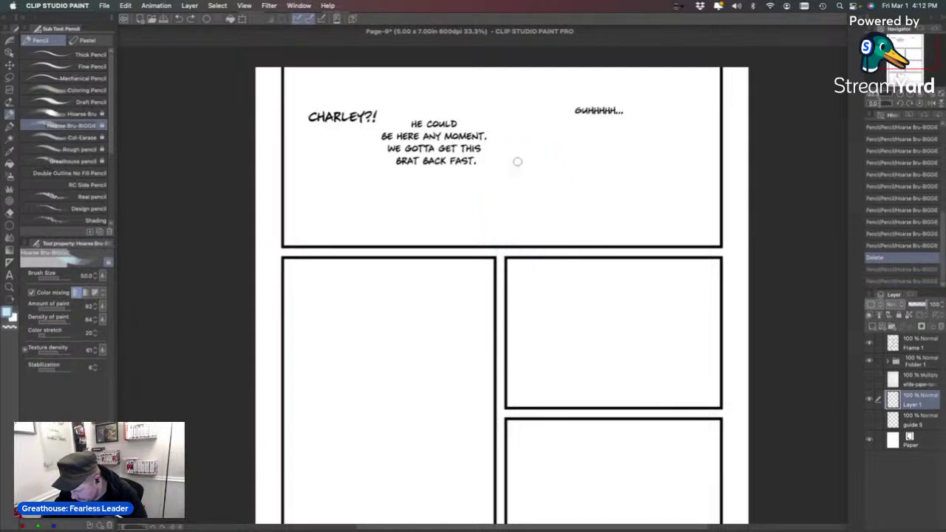
Sketch a small figure with an oval head, torso and one raised arm between the dialogue blocks in the top comic panel.
drag(518, 163, 508, 214)
mouse_move(509, 179)
mouse_down()
mouse_move(504, 205)
mouse_move(526, 190)
mouse_move(513, 181)
mouse_move(530, 215)
mouse_up()
drag(514, 183, 517, 235)
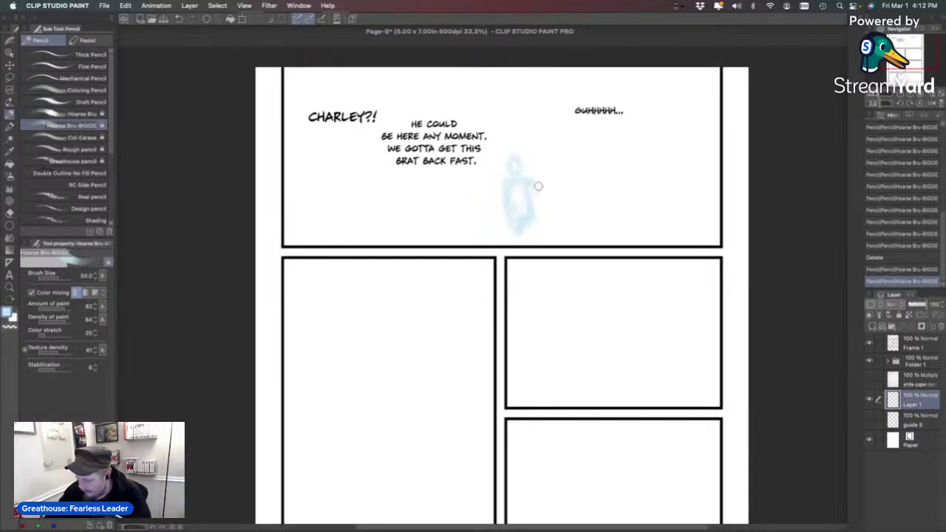
mouse_move(544, 185)
mouse_down()
mouse_move(536, 149)
mouse_move(532, 178)
mouse_up()
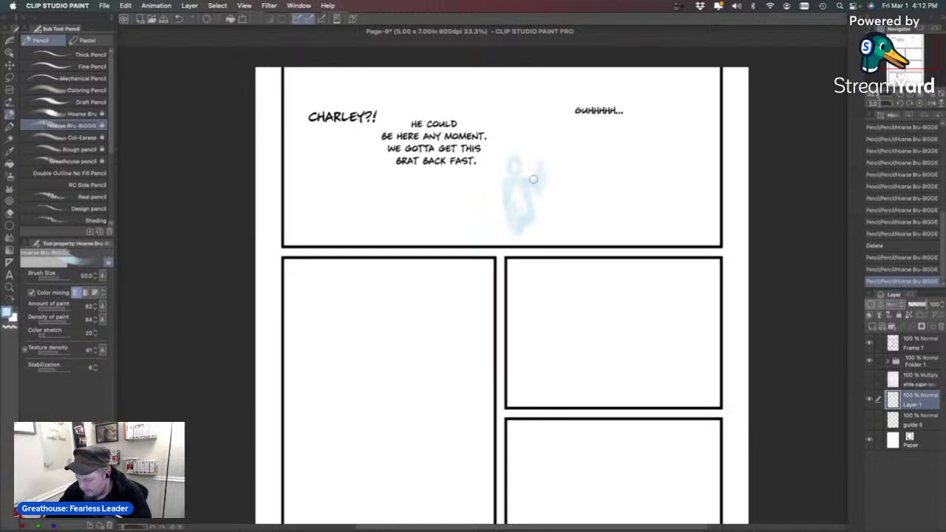
key(super+z)
key(ctrl+z)
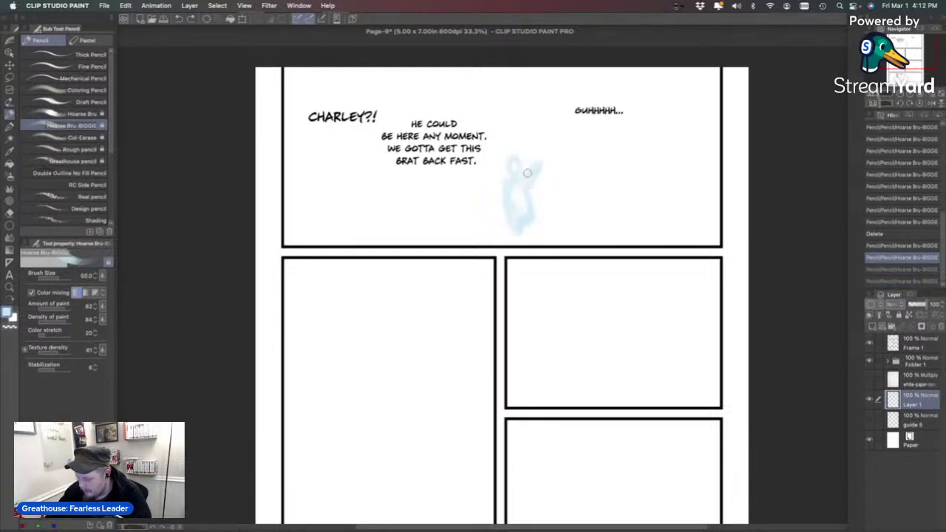
mouse_move(540, 158)
mouse_down()
mouse_move(527, 183)
mouse_move(546, 125)
mouse_move(553, 131)
mouse_move(546, 156)
mouse_move(547, 90)
mouse_up()
key(super+z)
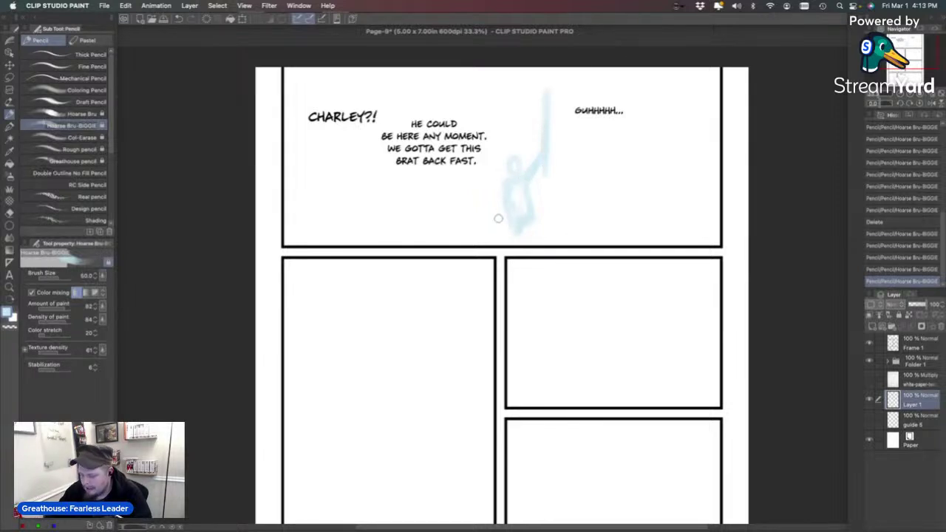
key(ctrl+z)
key(ctrl+z)
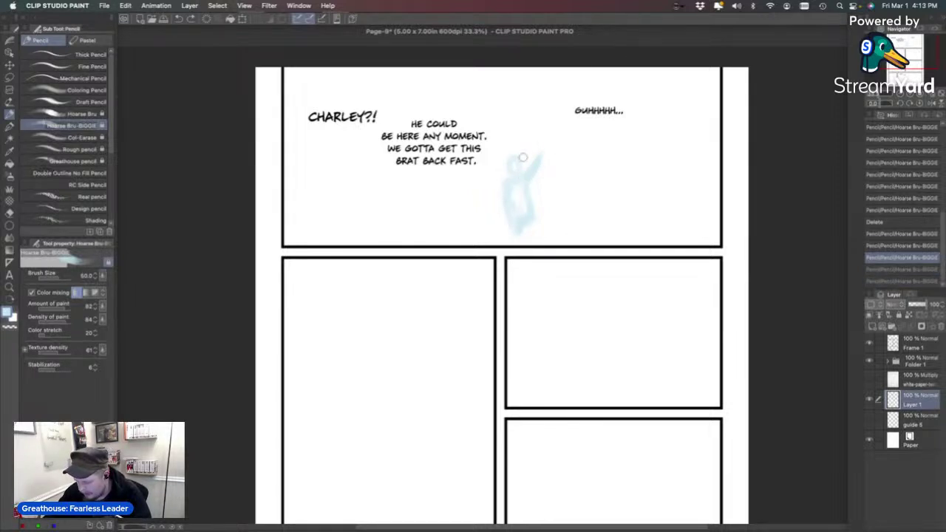
Give the small figure a second raised arm and rough in a long curved shape reaching above its head.
mouse_move(504, 181)
mouse_down()
mouse_move(494, 147)
mouse_move(502, 175)
mouse_up()
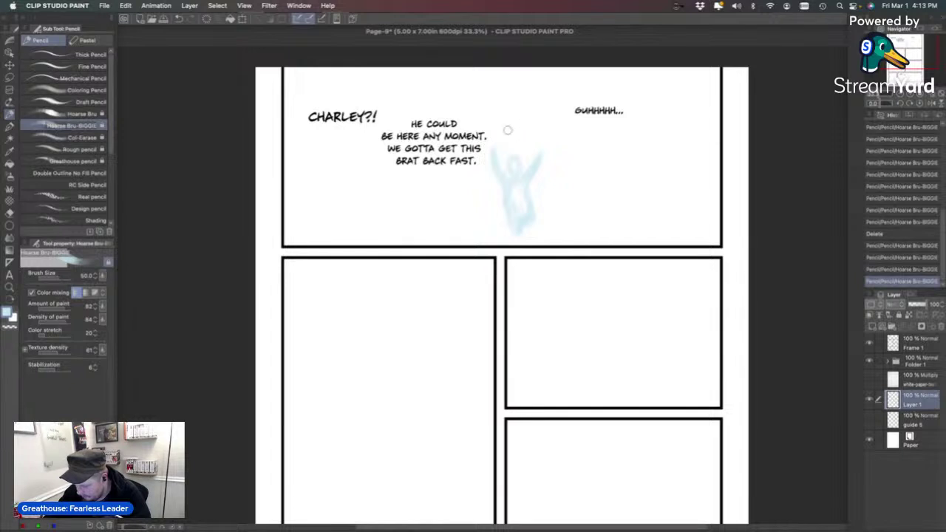
mouse_move(502, 118)
mouse_down()
mouse_move(488, 168)
mouse_move(515, 65)
mouse_move(513, 95)
mouse_move(541, 82)
mouse_up()
key(cmd+z)
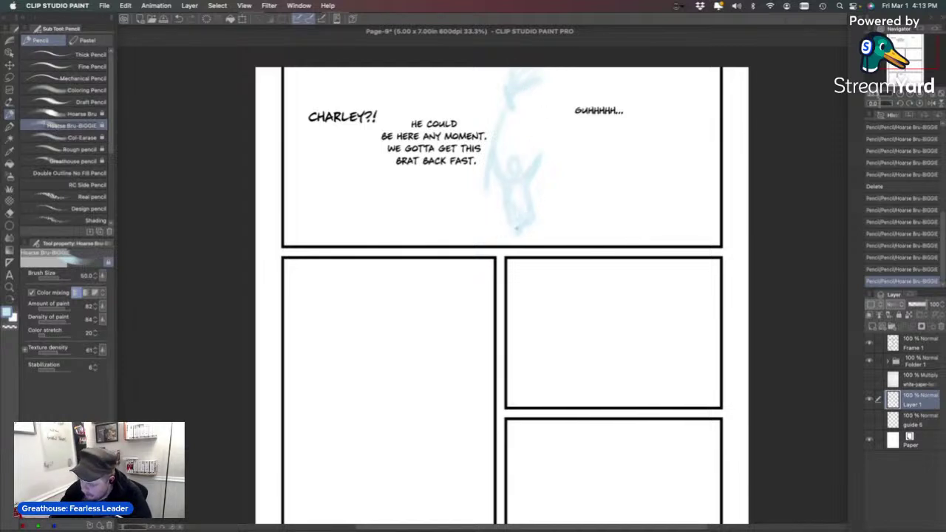
Erase and redraw the small figure's lower body and legs, and add a faint horizontal line extending right from it.
drag(516, 228, 528, 222)
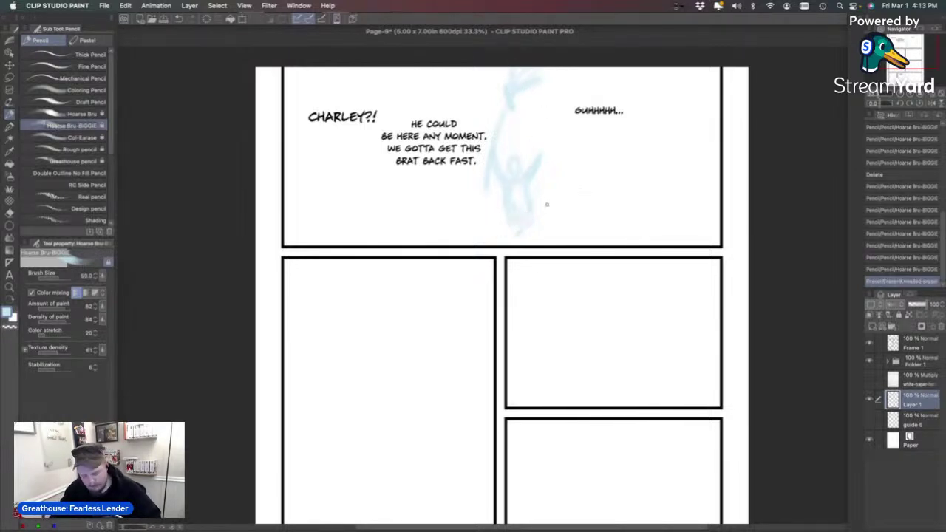
drag(539, 210, 508, 224)
mouse_move(526, 184)
mouse_down()
mouse_move(524, 237)
mouse_move(533, 237)
mouse_up()
key(super+z)
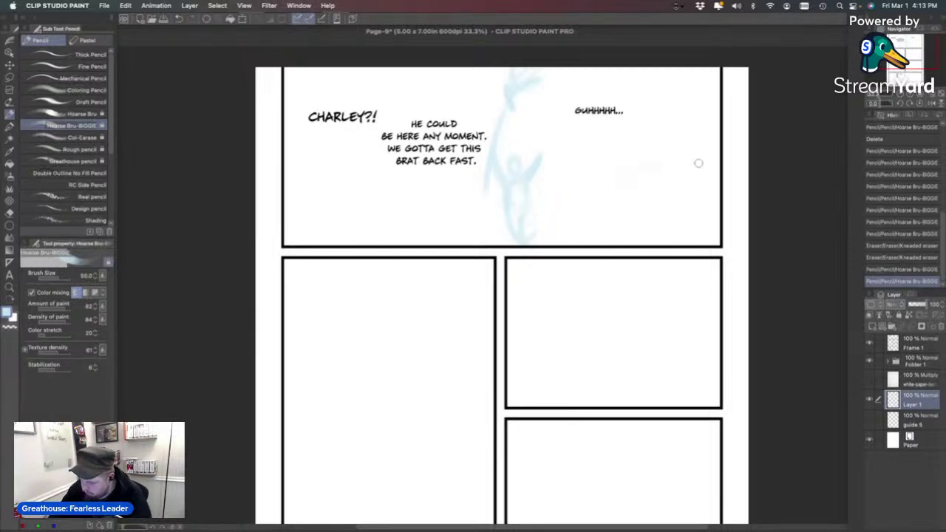
drag(698, 164, 722, 150)
drag(664, 121, 672, 95)
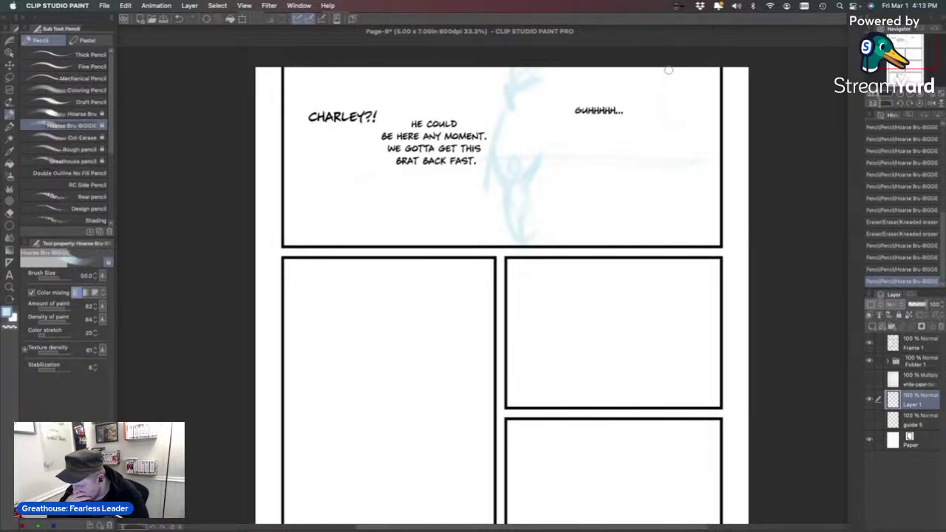
Hide the Layer 1 figure sketch and add a new raster layer above it.
click(869, 400)
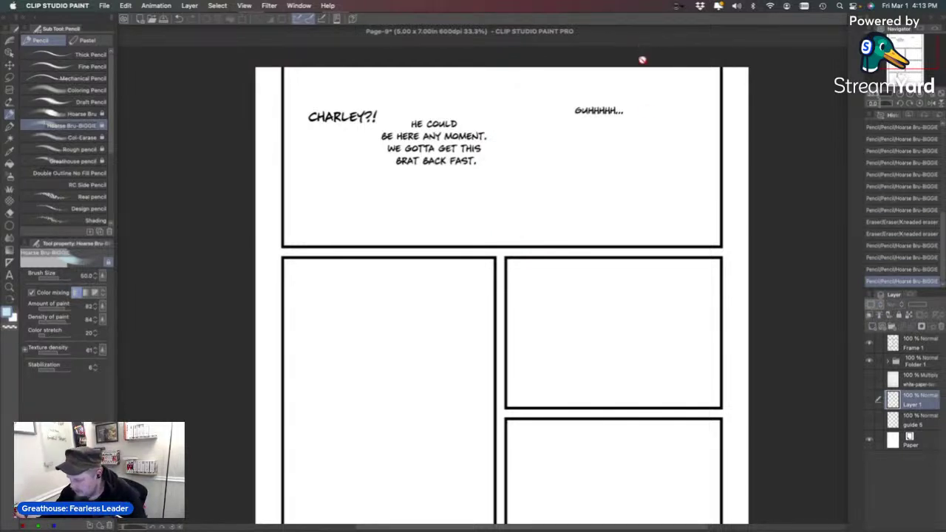
click(880, 326)
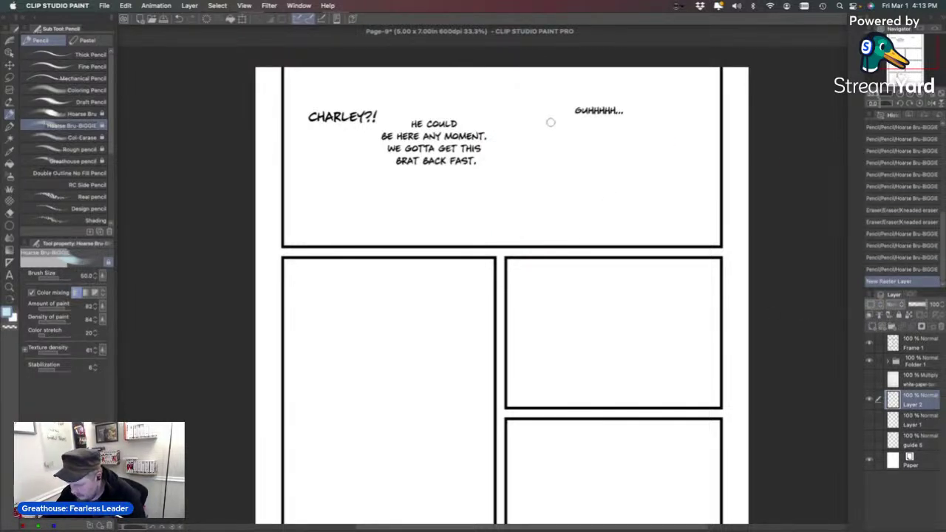
drag(447, 76, 446, 192)
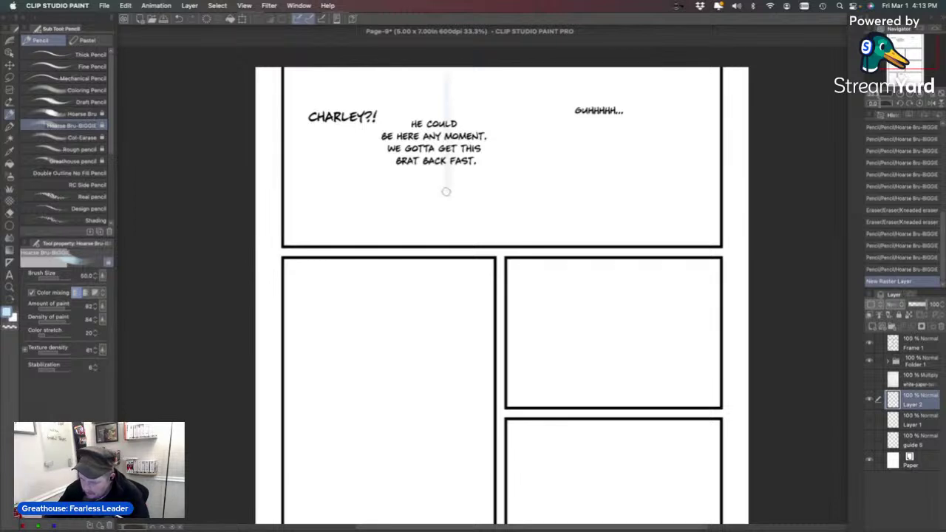
key(super+z)
Rough in a large boxy vehicle in perspective across the top comic panel, with two oval wheels and a ground line.
mouse_move(453, 96)
mouse_down()
mouse_move(453, 150)
mouse_move(452, 91)
mouse_move(534, 68)
mouse_up()
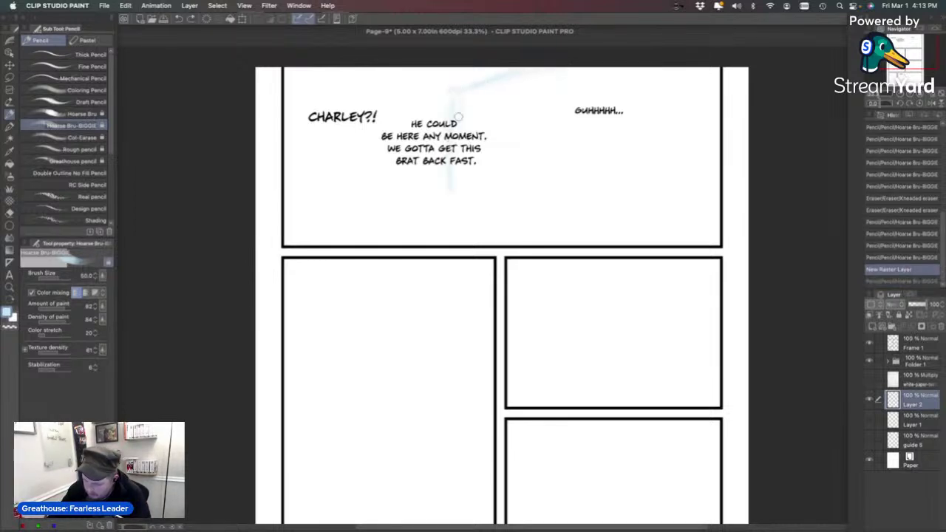
drag(453, 190, 653, 219)
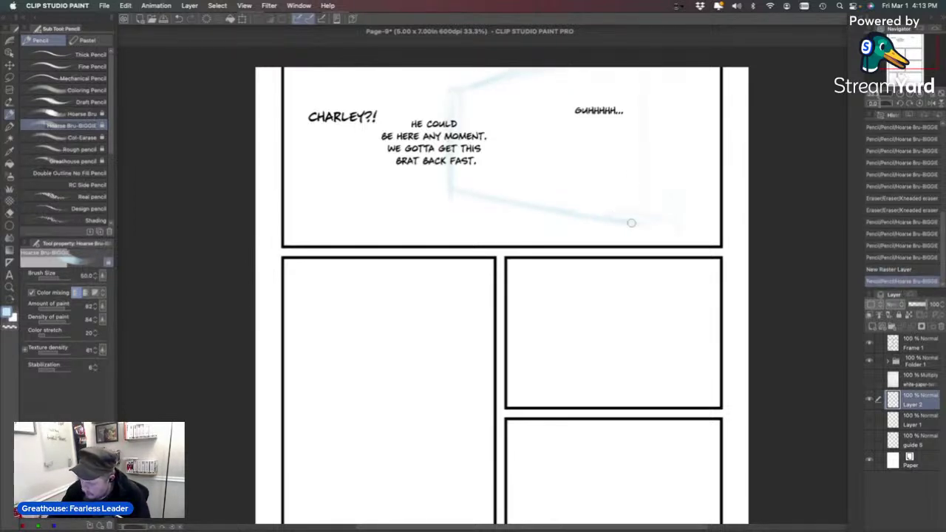
mouse_move(688, 111)
mouse_down()
mouse_move(682, 226)
mouse_move(748, 226)
mouse_up()
mouse_move(604, 170)
mouse_down()
mouse_move(658, 181)
mouse_move(644, 264)
mouse_move(595, 264)
mouse_up()
mouse_move(661, 293)
mouse_down()
mouse_move(633, 273)
mouse_move(429, 215)
mouse_up()
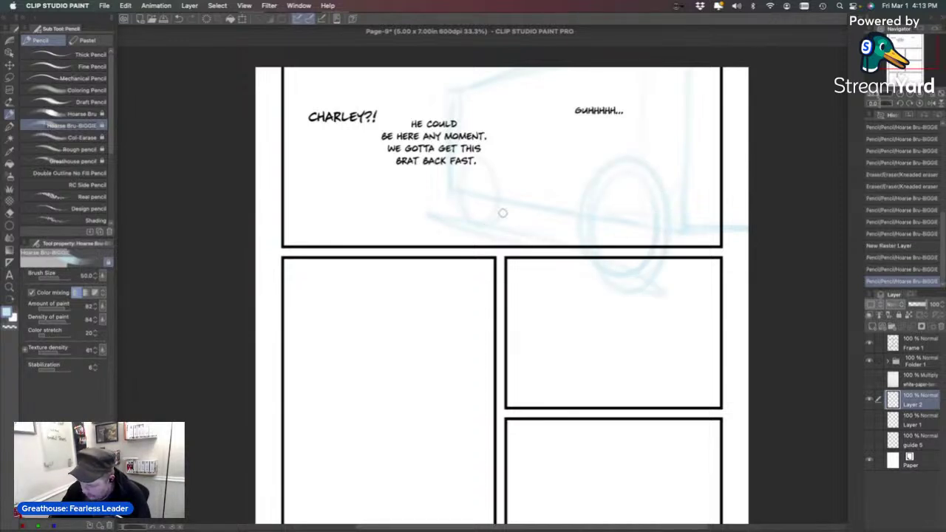
drag(500, 211, 484, 213)
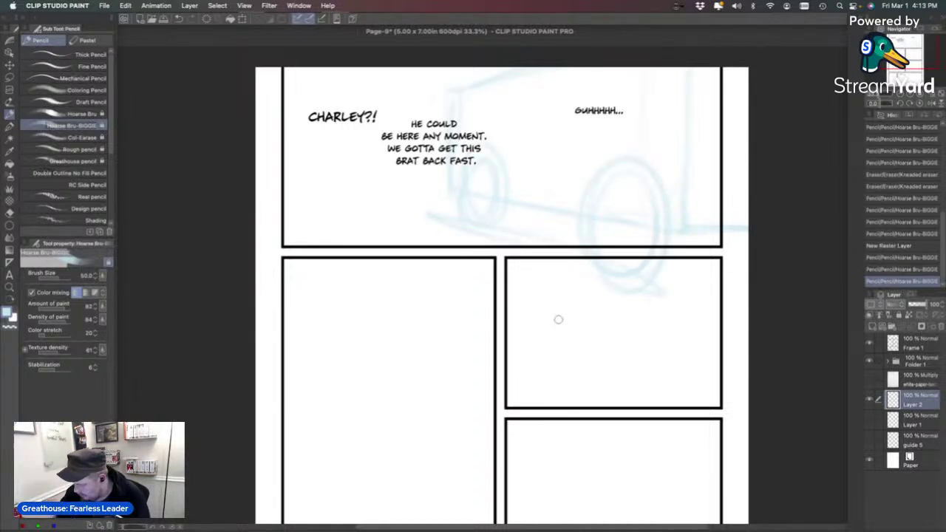
Hide the vehicle sketch, panel borders and dialogue folder, and add a new raster layer above the vehicle.
drag(897, 51, 901, 47)
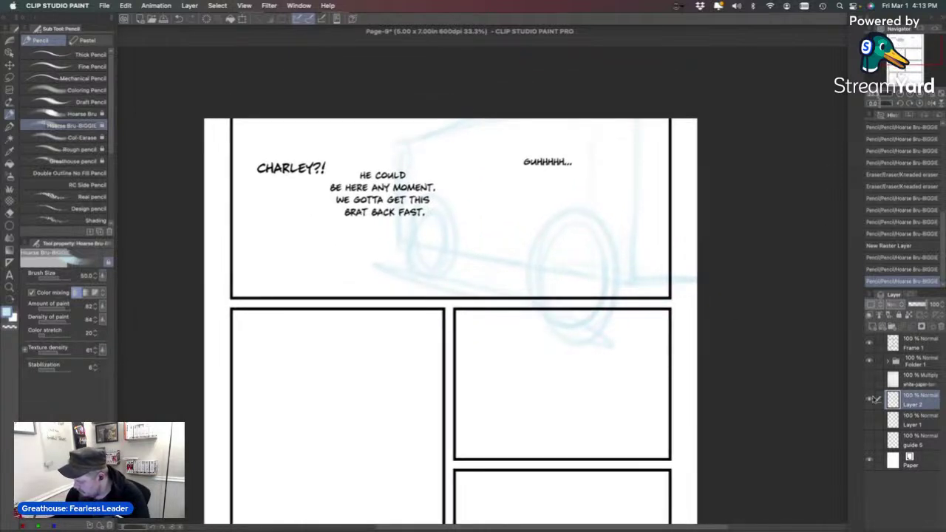
click(869, 399)
click(869, 343)
click(869, 360)
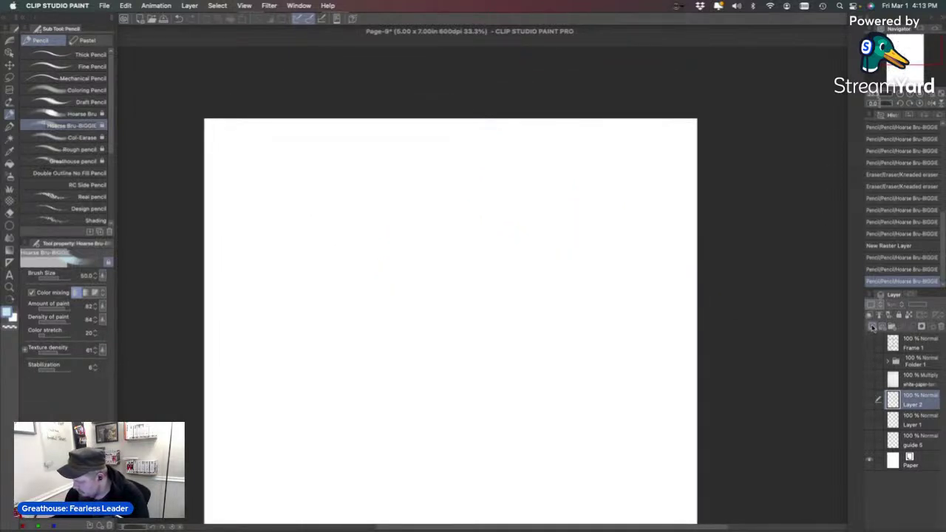
click(872, 326)
Sketch a new standing figure's oval head, shoulder line and narrow torso on the right half of the page.
key(super+z)
mouse_move(549, 232)
mouse_down()
mouse_move(565, 197)
mouse_move(553, 217)
mouse_move(568, 226)
mouse_move(553, 233)
mouse_move(541, 221)
mouse_move(539, 208)
mouse_move(595, 236)
mouse_move(573, 238)
mouse_move(592, 238)
mouse_move(550, 276)
mouse_move(549, 319)
mouse_up()
key(super+z)
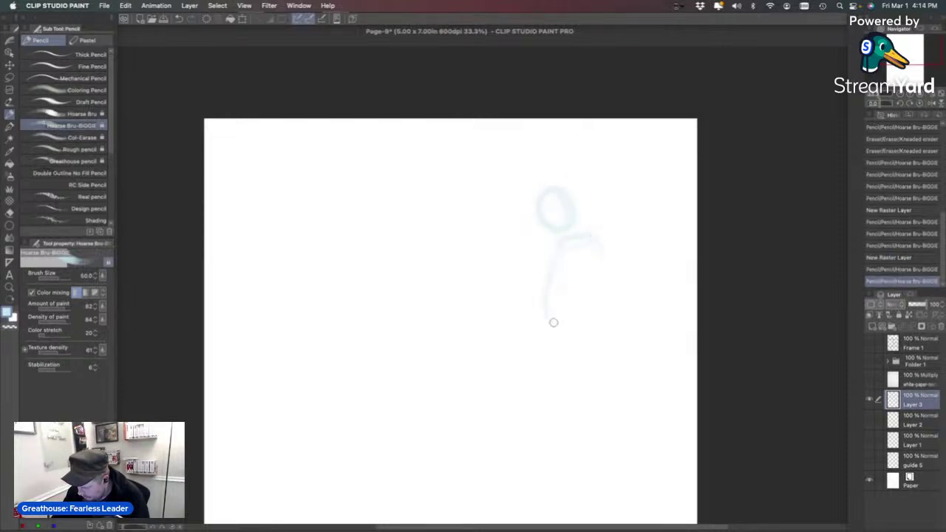
drag(598, 236, 583, 319)
Draw the new figure's hips, two long legs and feet, and strengthen its torso and shoulder lines.
mouse_move(554, 248)
mouse_down()
mouse_move(543, 289)
mouse_move(586, 284)
mouse_move(589, 327)
mouse_move(560, 408)
mouse_up()
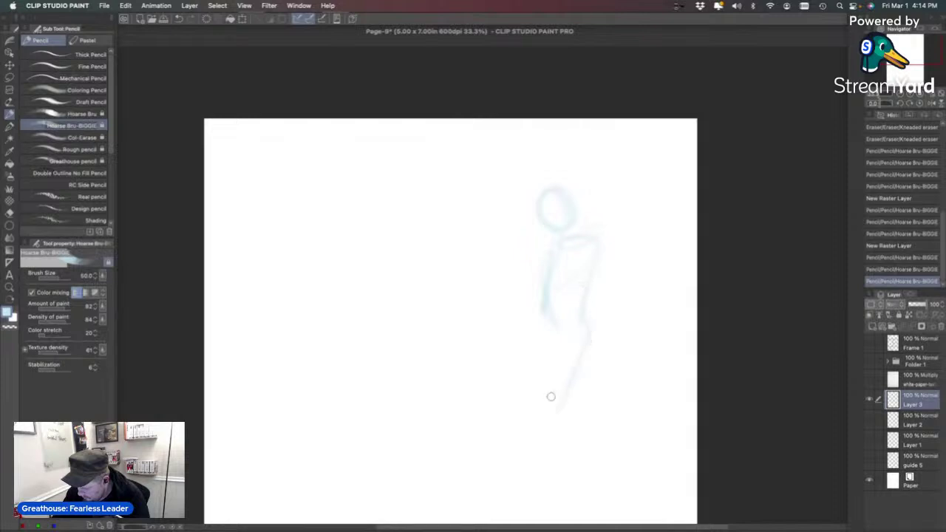
drag(543, 323, 551, 470)
drag(582, 378, 585, 439)
drag(900, 49, 899, 59)
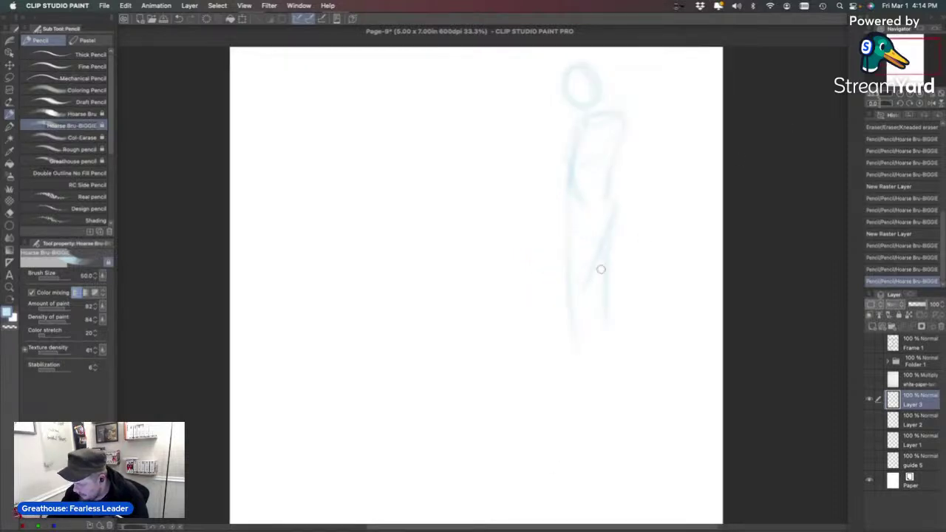
mouse_move(600, 270)
mouse_down()
mouse_move(577, 333)
mouse_move(603, 364)
mouse_move(580, 365)
mouse_up()
mouse_move(619, 124)
mouse_down()
mouse_move(604, 179)
mouse_move(608, 220)
mouse_up()
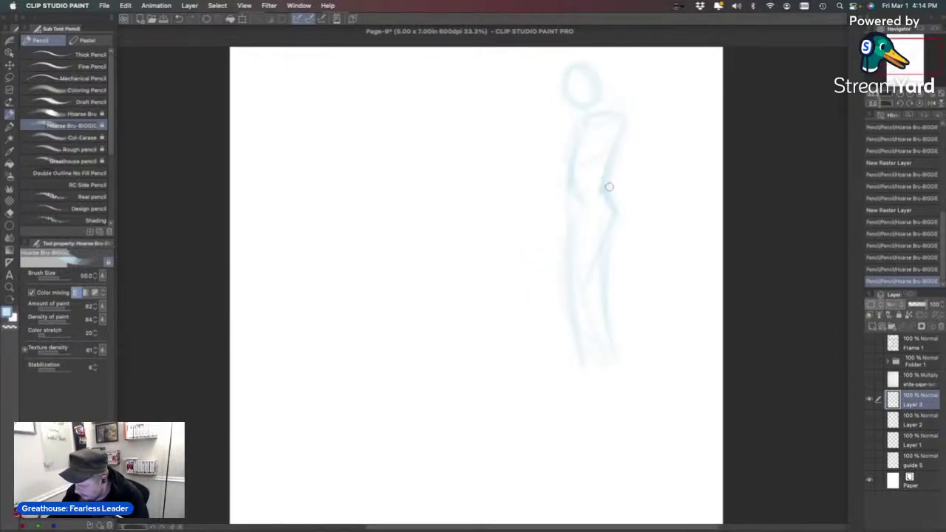
mouse_move(606, 186)
mouse_down()
mouse_move(612, 287)
mouse_move(571, 159)
mouse_move(579, 326)
mouse_move(565, 373)
mouse_move(584, 380)
mouse_move(639, 376)
mouse_up()
drag(605, 344, 638, 385)
mouse_move(582, 122)
mouse_down()
mouse_move(623, 115)
mouse_move(615, 168)
mouse_up()
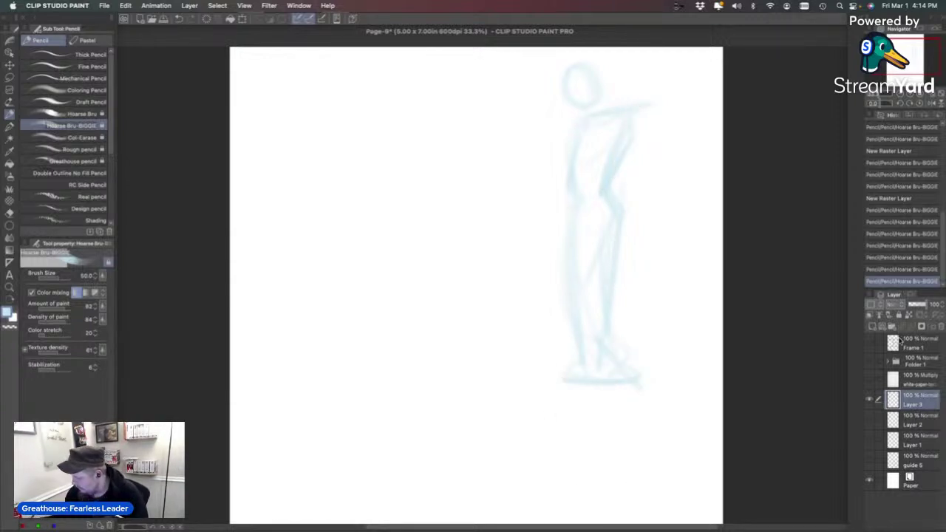
Show the vehicle sketch and the panel borders together with the new figure.
click(870, 419)
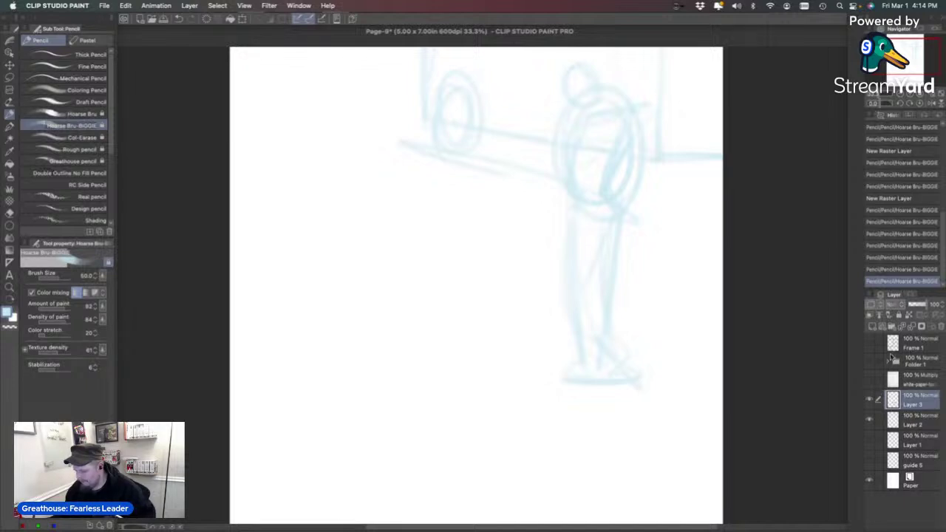
drag(901, 53, 903, 46)
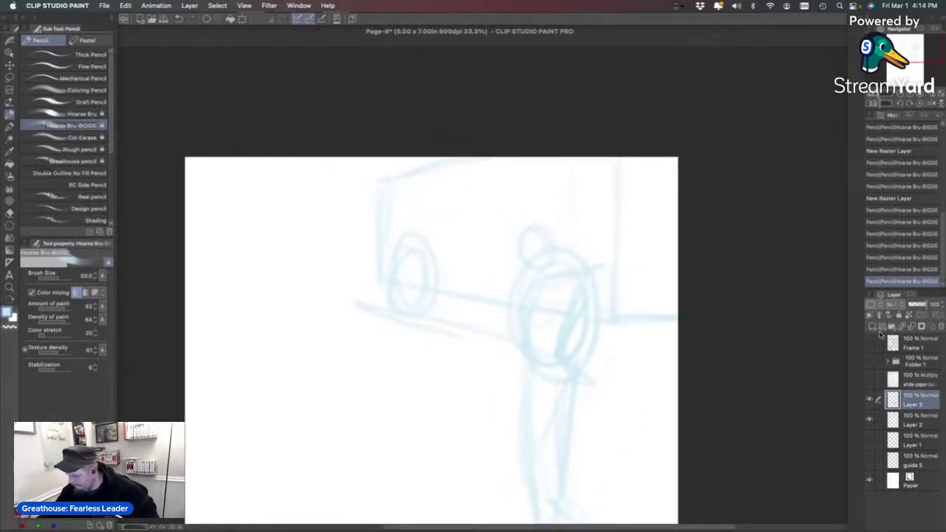
click(870, 343)
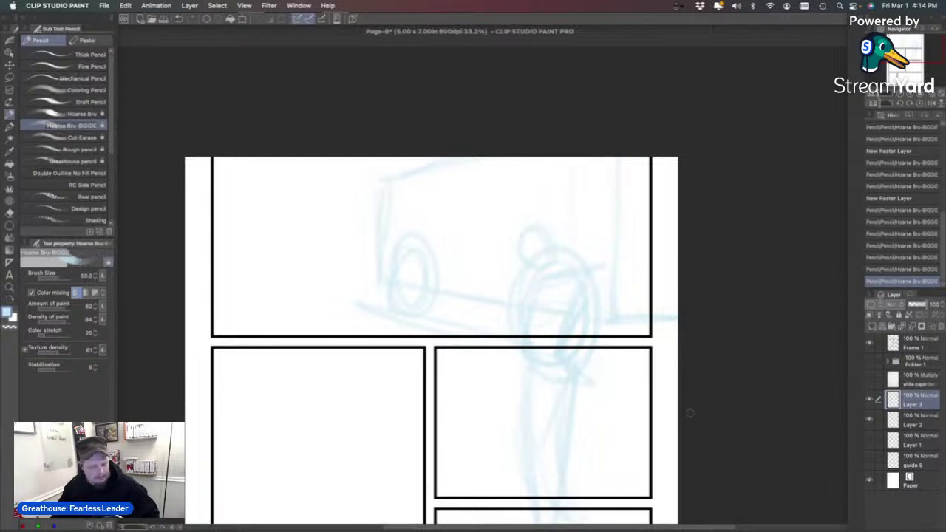
Scale the standing figure down to about 63% and position it over the vehicle's near wheel so its head fits inside the top panel.
key(super+t)
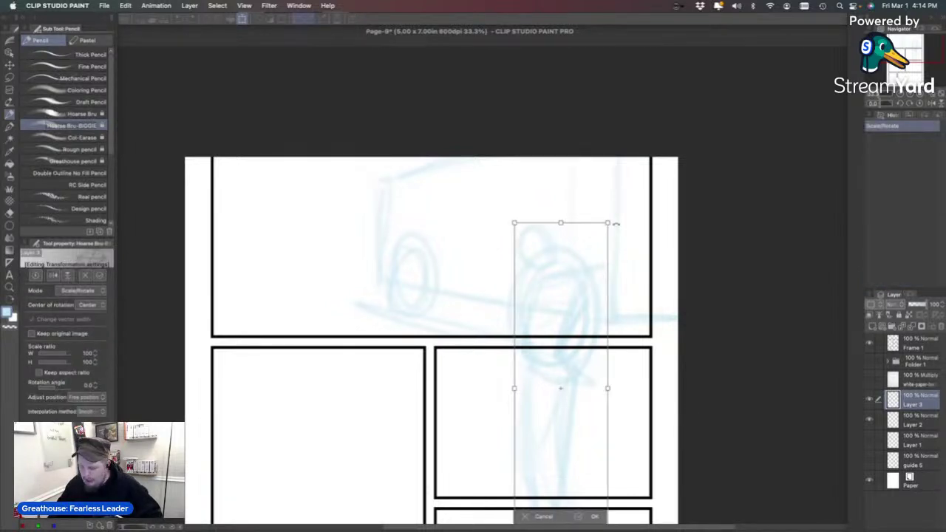
drag(608, 224, 591, 277)
mouse_move(568, 425)
mouse_down()
mouse_move(599, 250)
mouse_move(569, 228)
mouse_move(555, 262)
mouse_move(573, 247)
mouse_up()
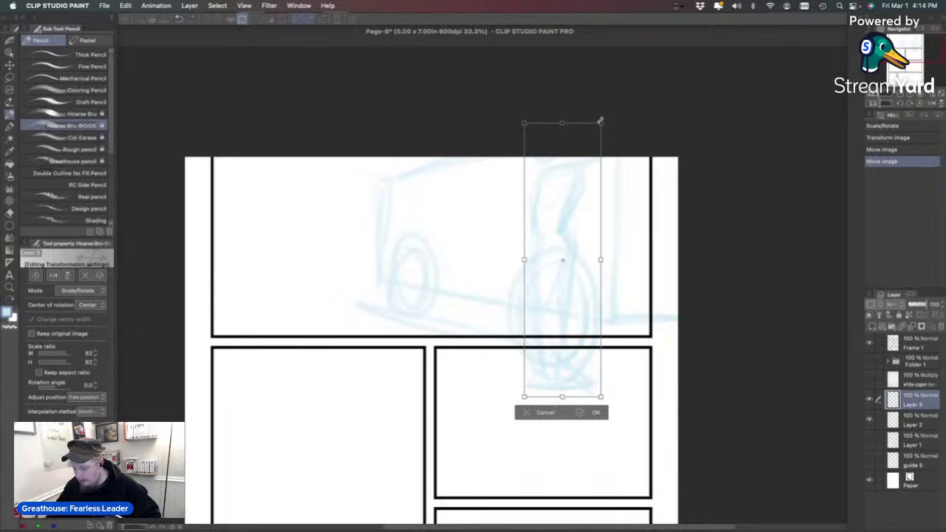
drag(600, 120, 589, 169)
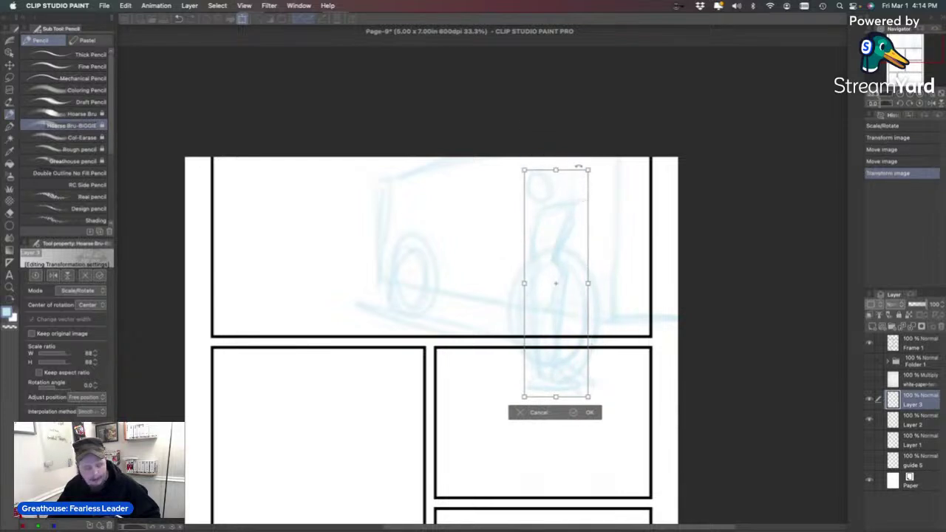
drag(568, 225, 575, 201)
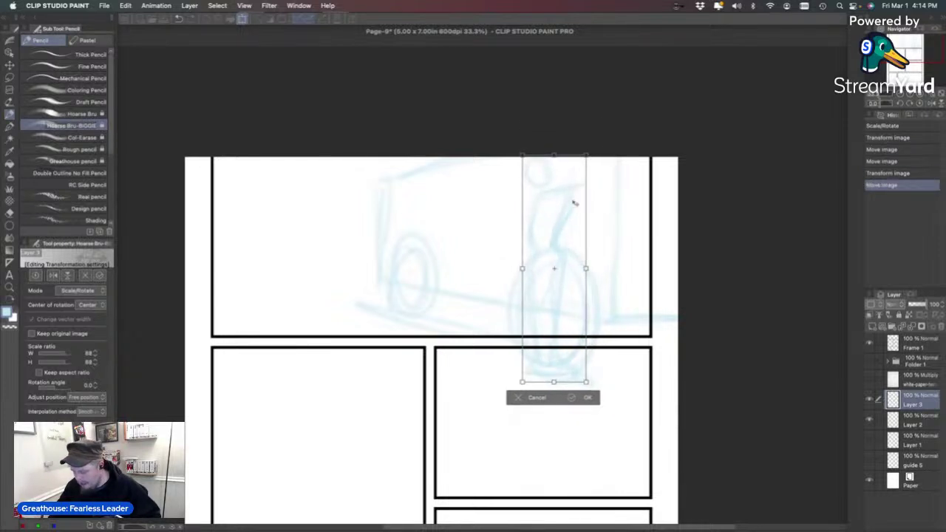
drag(585, 152, 579, 182)
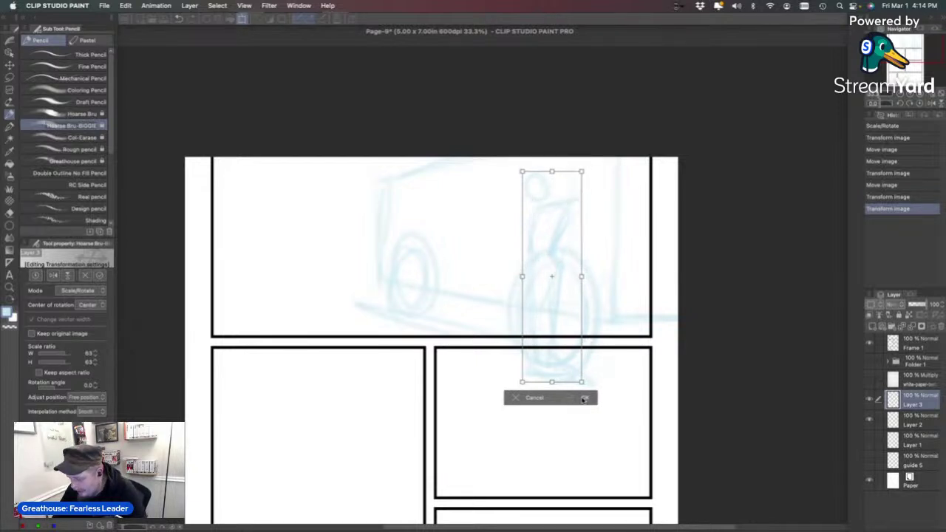
click(584, 398)
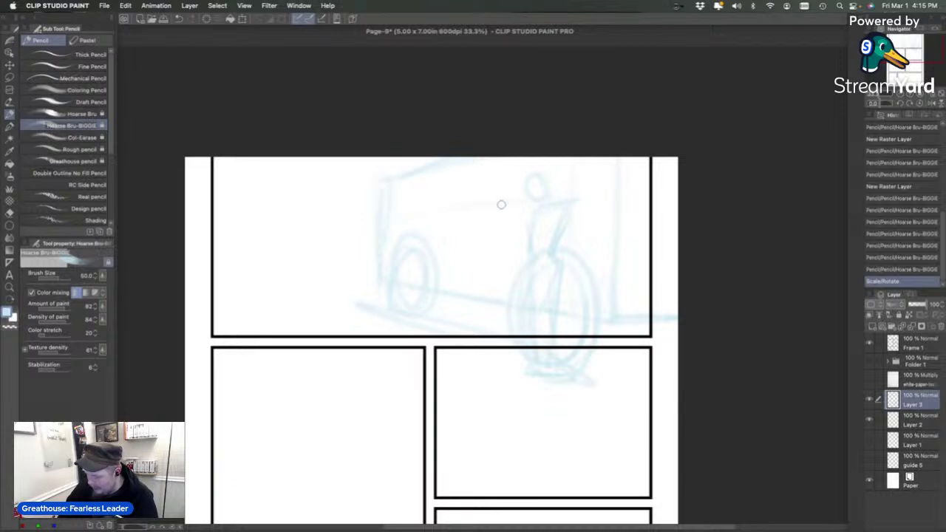
Sketch two long, roughly parallel perspective lines along the vehicle's side, passing behind the standing figure's head and shoulders.
drag(399, 211, 597, 193)
key(super+z)
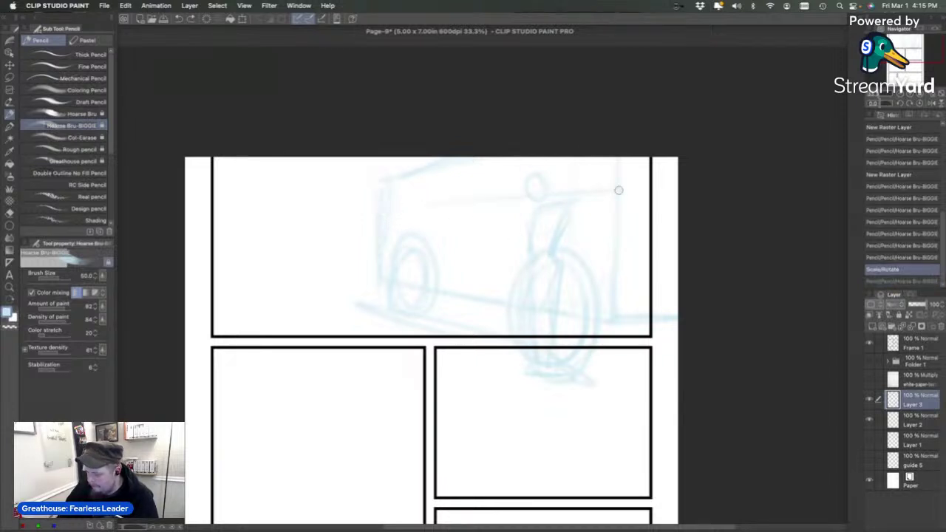
drag(419, 206, 619, 190)
drag(391, 193, 612, 168)
key(super+z)
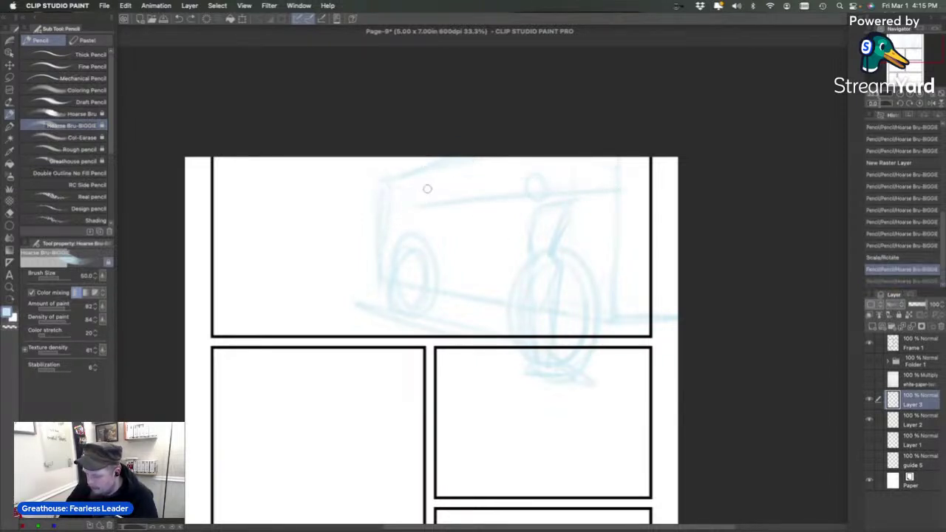
drag(392, 198, 611, 169)
drag(474, 210, 645, 192)
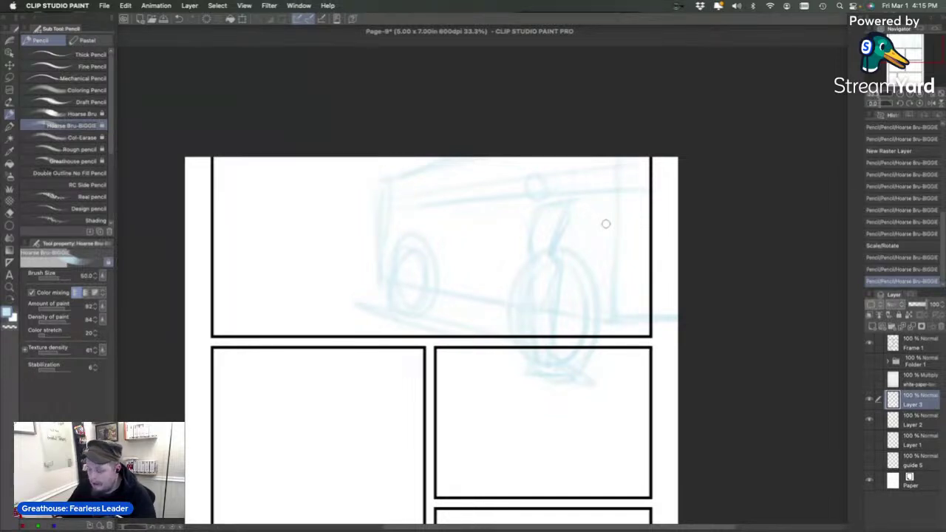
Thicken both wheel outlines of the vehicle and strengthen the two long lines along its side.
mouse_move(386, 274)
mouse_down()
mouse_move(412, 236)
mouse_move(406, 255)
mouse_move(421, 193)
mouse_move(405, 233)
mouse_move(435, 275)
mouse_move(420, 299)
mouse_up()
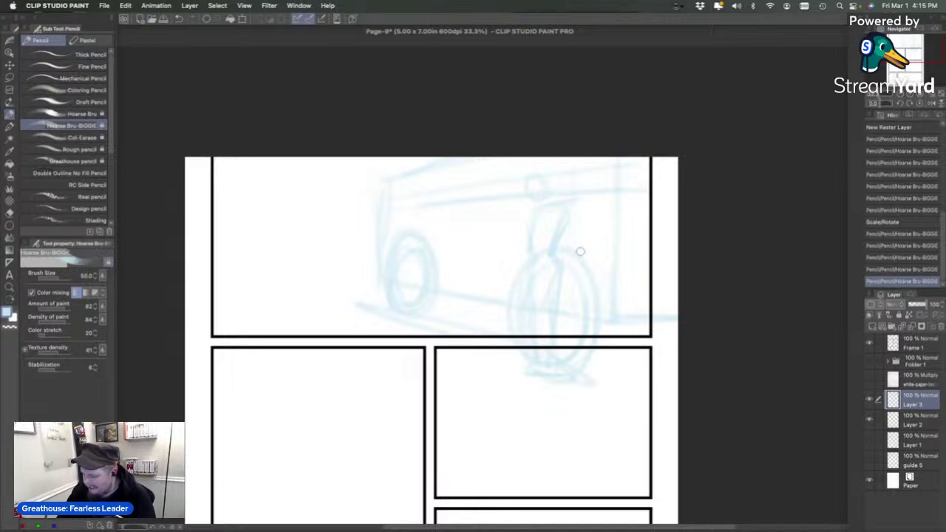
mouse_move(429, 232)
mouse_down()
mouse_move(602, 231)
mouse_move(610, 318)
mouse_up()
key(super+z)
mouse_move(566, 245)
mouse_down()
mouse_move(555, 234)
mouse_move(586, 369)
mouse_up()
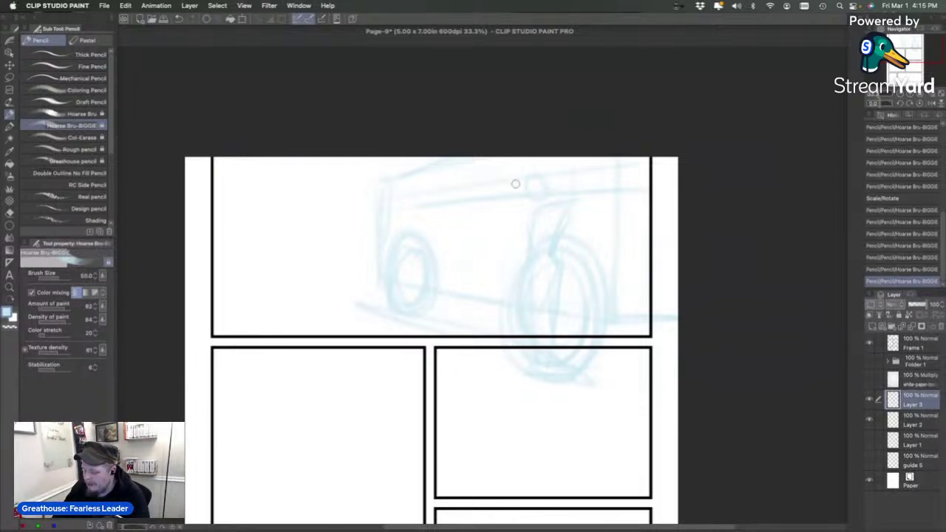
drag(387, 214, 549, 195)
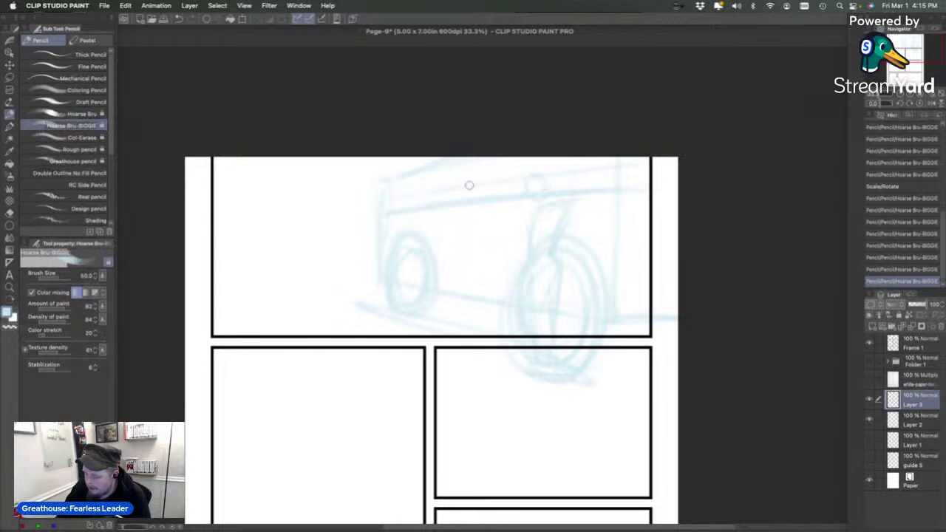
drag(468, 184, 592, 167)
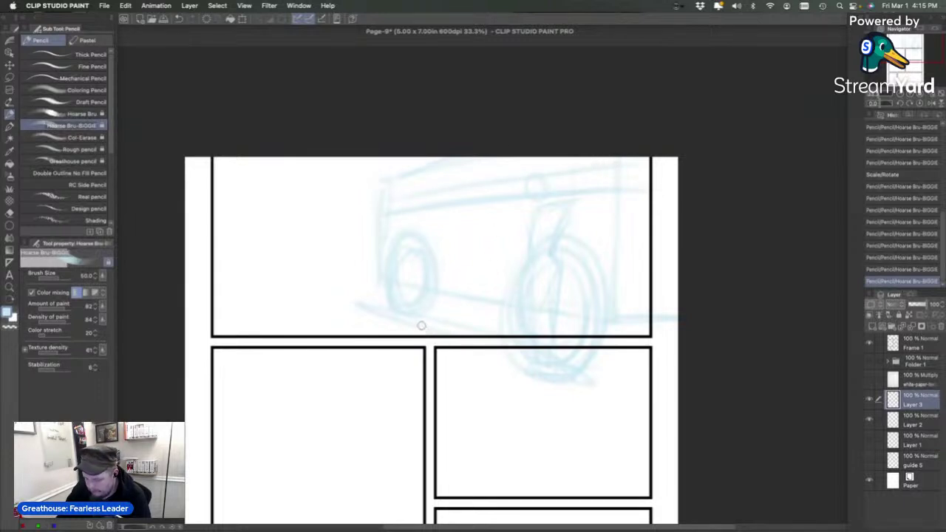
Sketch a large foreground figure's rounded head and sweeping shoulder curve in the left part of the top panel.
drag(300, 204, 254, 249)
drag(265, 213, 311, 167)
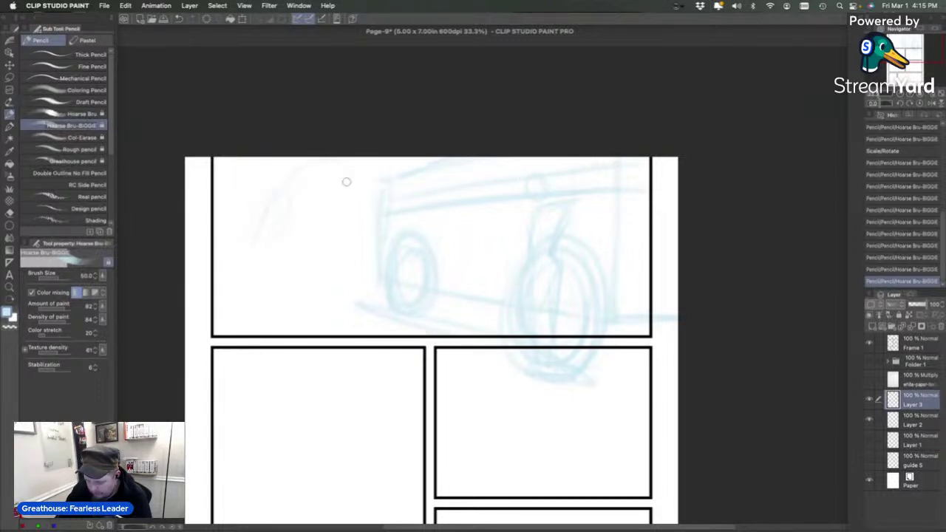
drag(359, 241, 241, 312)
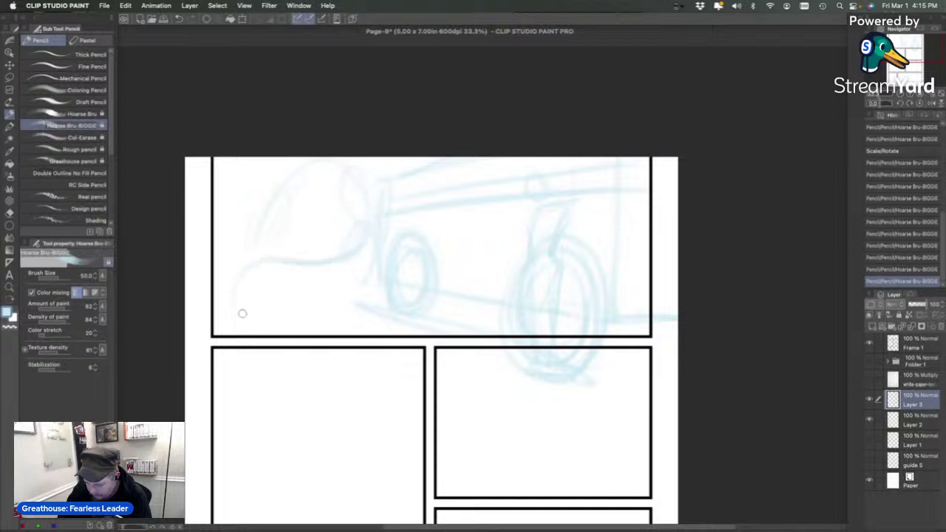
mouse_move(373, 255)
mouse_down()
mouse_move(244, 302)
mouse_move(257, 272)
mouse_move(304, 315)
mouse_up()
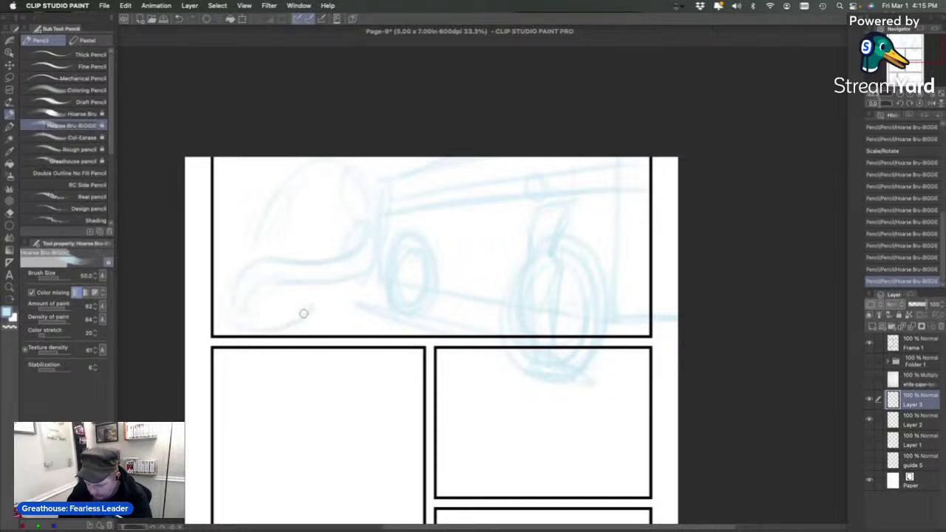
mouse_move(248, 284)
mouse_down()
mouse_move(288, 317)
mouse_move(319, 305)
mouse_up()
drag(227, 296, 367, 229)
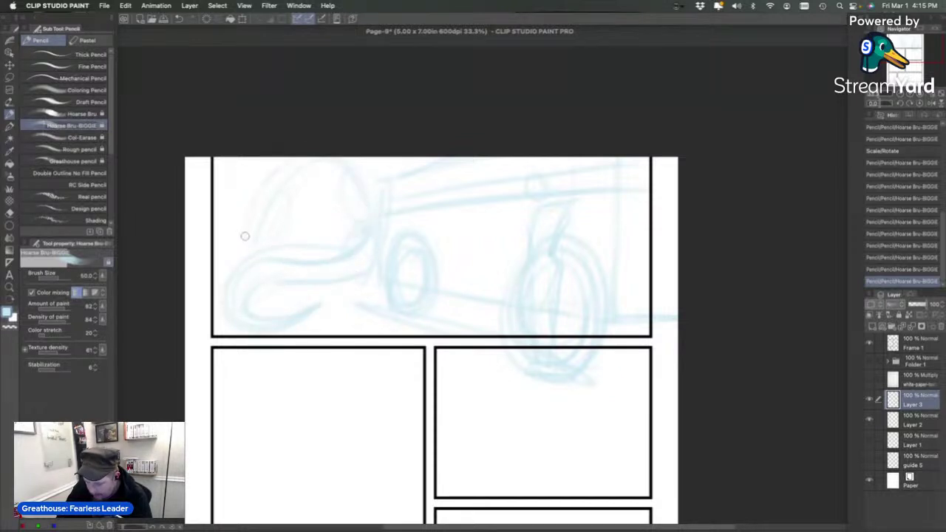
drag(354, 172, 241, 222)
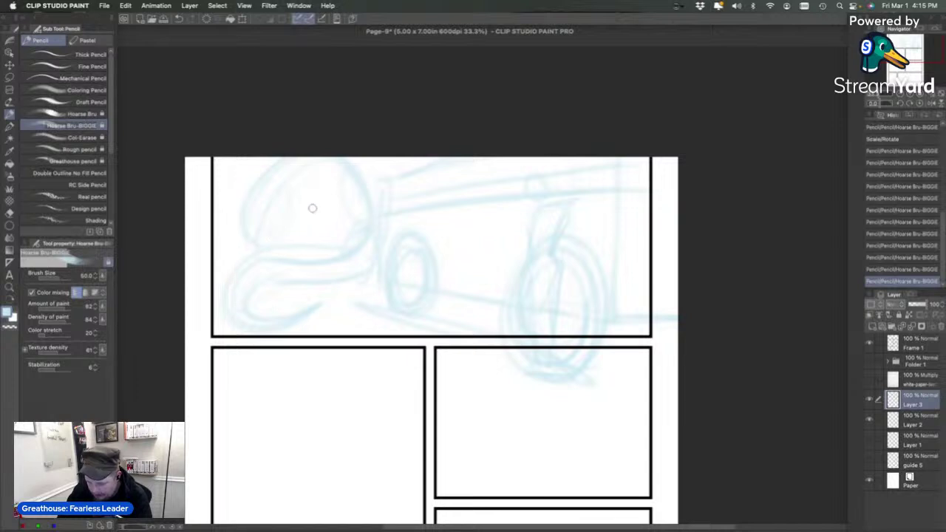
Add an inner face oval and short neck lines to the foreground figure, plus rough shapes across the panel's left border.
mouse_move(313, 207)
mouse_down()
mouse_move(333, 243)
mouse_move(300, 215)
mouse_move(331, 255)
mouse_up()
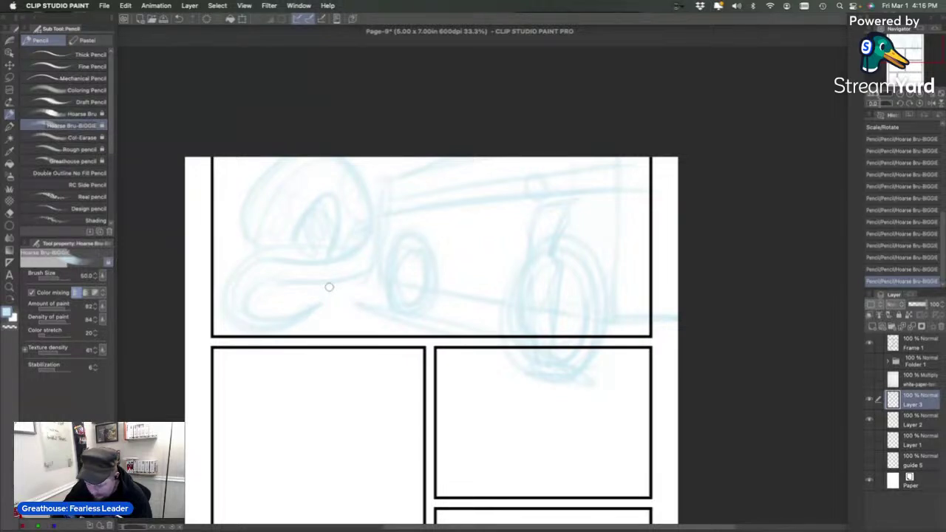
key(super+z)
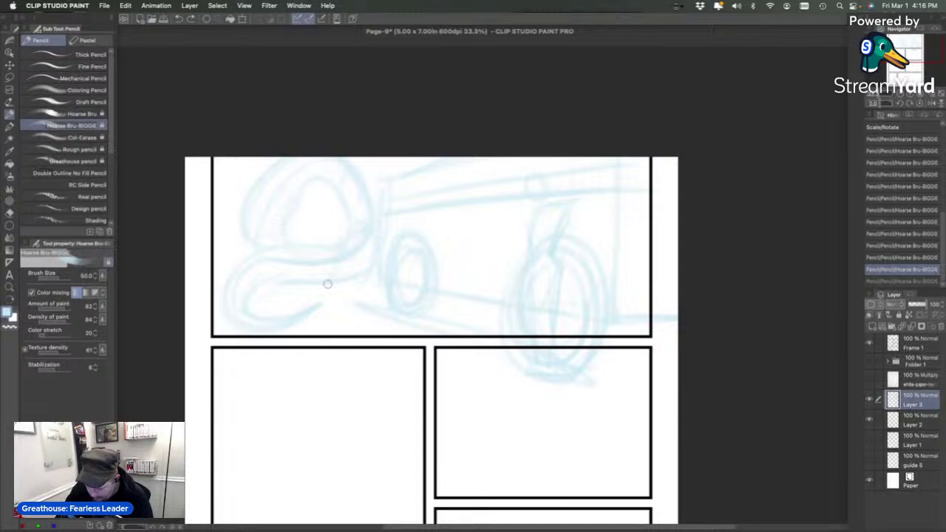
drag(296, 258, 311, 293)
drag(273, 185, 266, 178)
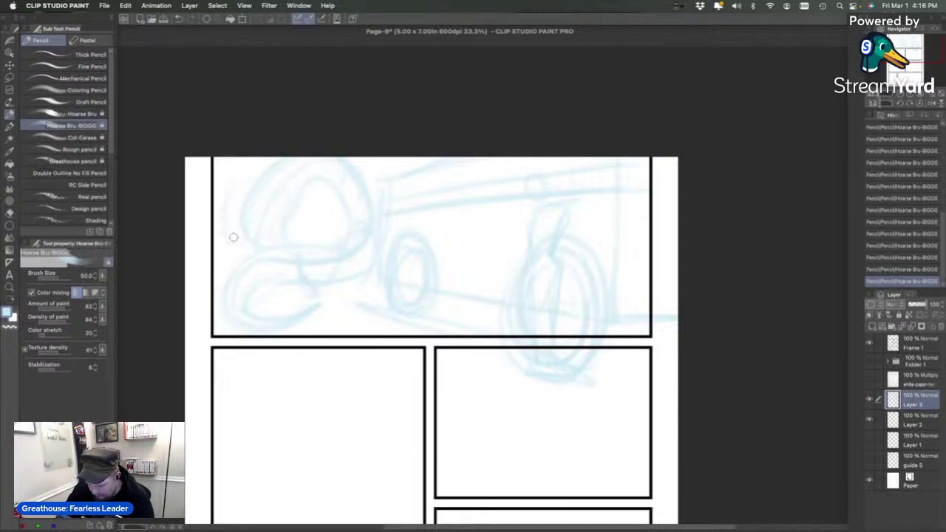
key(super+z)
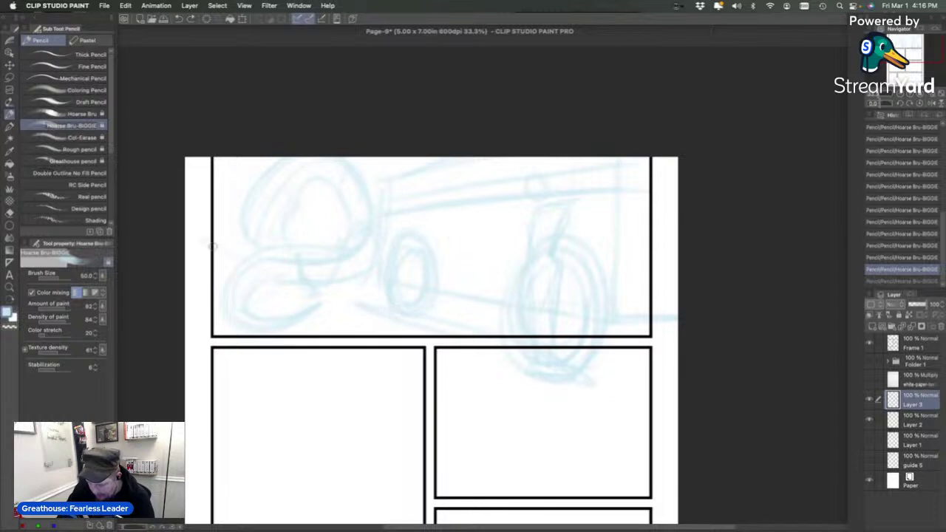
key(super+y)
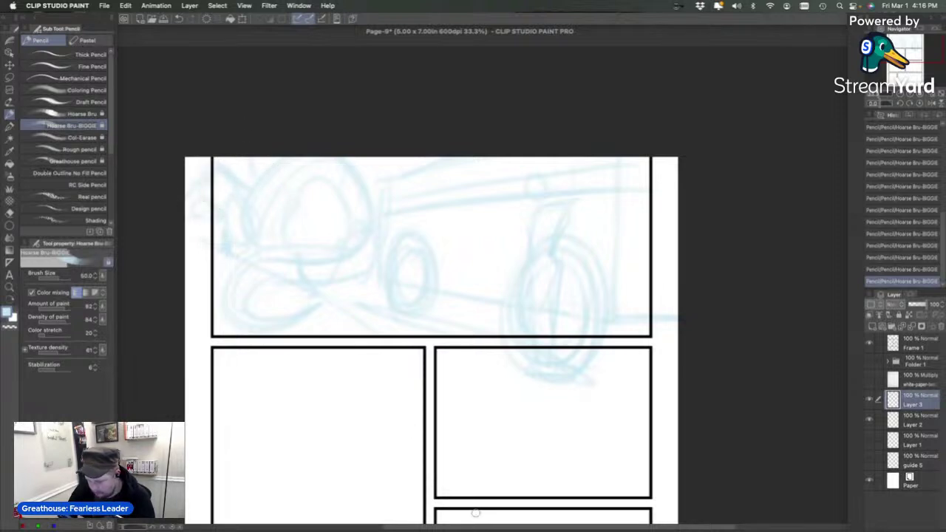
key(super+z)
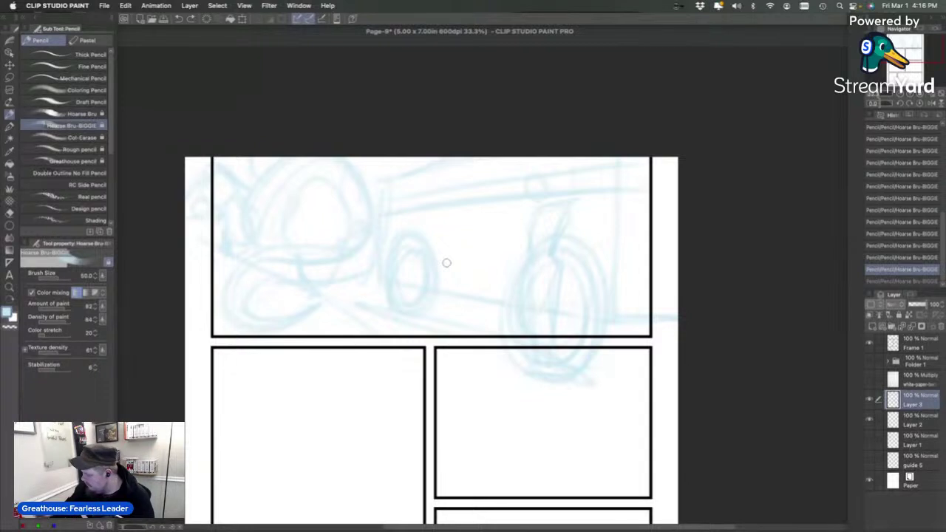
key(super+shift+z)
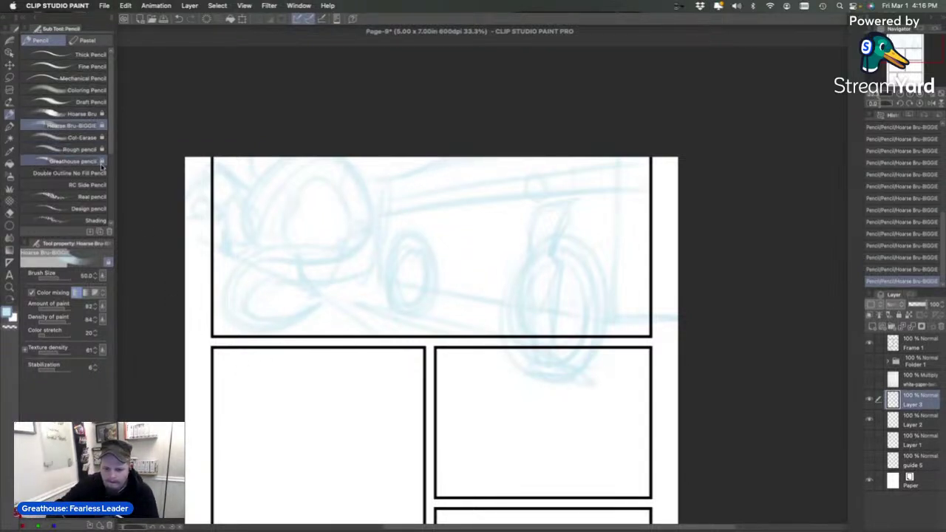
Lasso the foreground figure, scale it to 77%, rotate it about -5.4 degrees and position it beside the vehicle in the top panel.
click(9, 77)
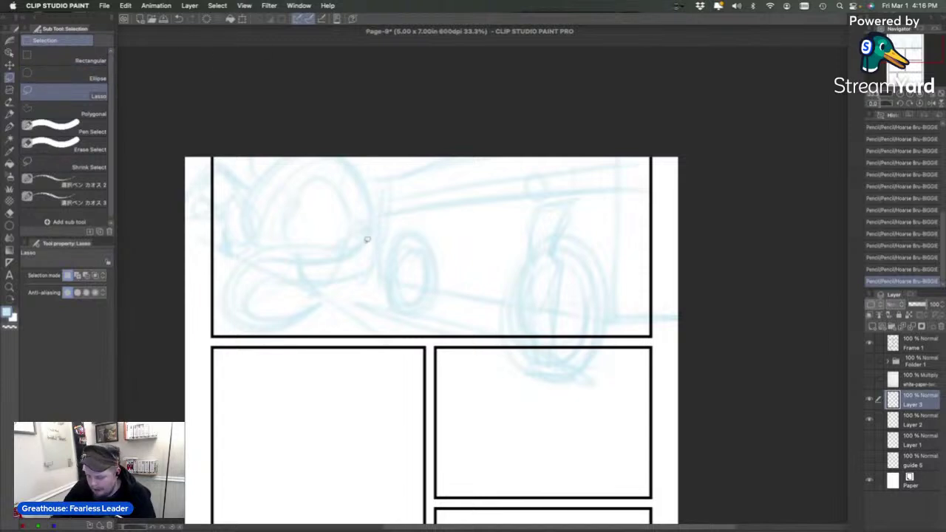
mouse_move(363, 287)
mouse_down()
mouse_move(378, 260)
mouse_move(381, 196)
mouse_move(365, 152)
mouse_move(308, 130)
mouse_move(236, 123)
mouse_move(189, 148)
mouse_move(163, 290)
mouse_move(246, 337)
mouse_move(307, 345)
mouse_move(344, 323)
mouse_move(362, 339)
mouse_move(390, 337)
mouse_move(369, 285)
mouse_up()
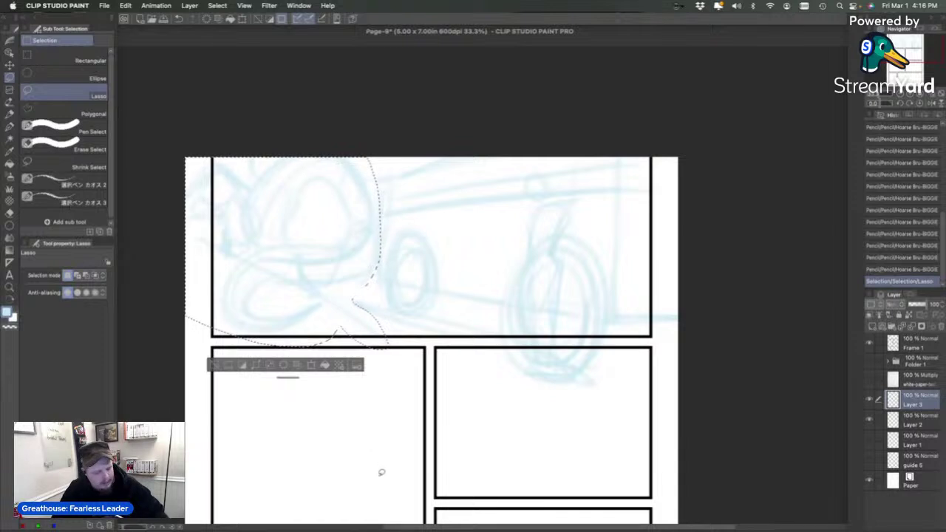
key(super+t)
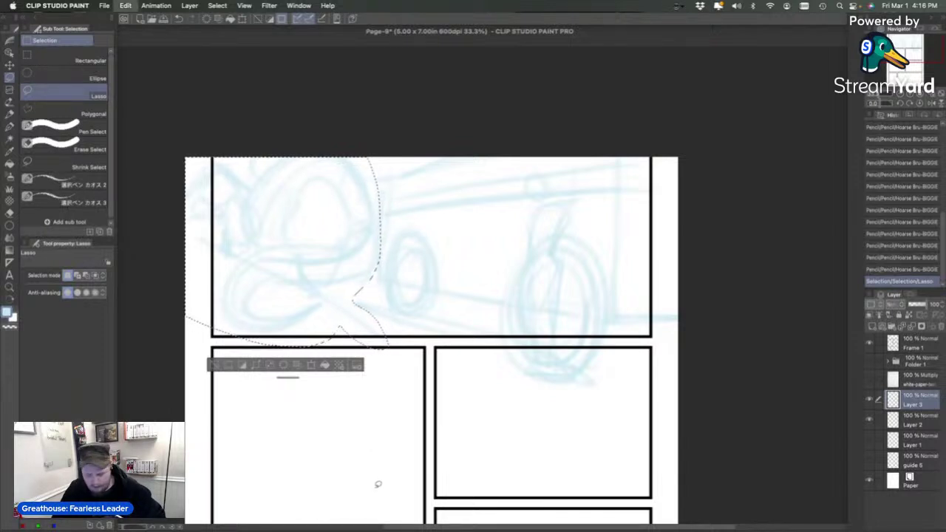
drag(388, 156, 344, 198)
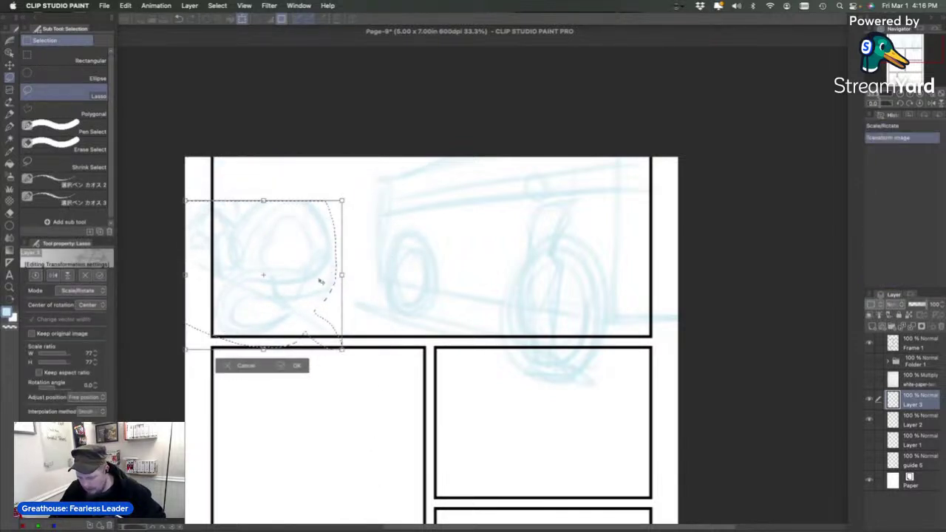
mouse_move(320, 281)
mouse_down()
mouse_move(348, 243)
mouse_move(340, 263)
mouse_up()
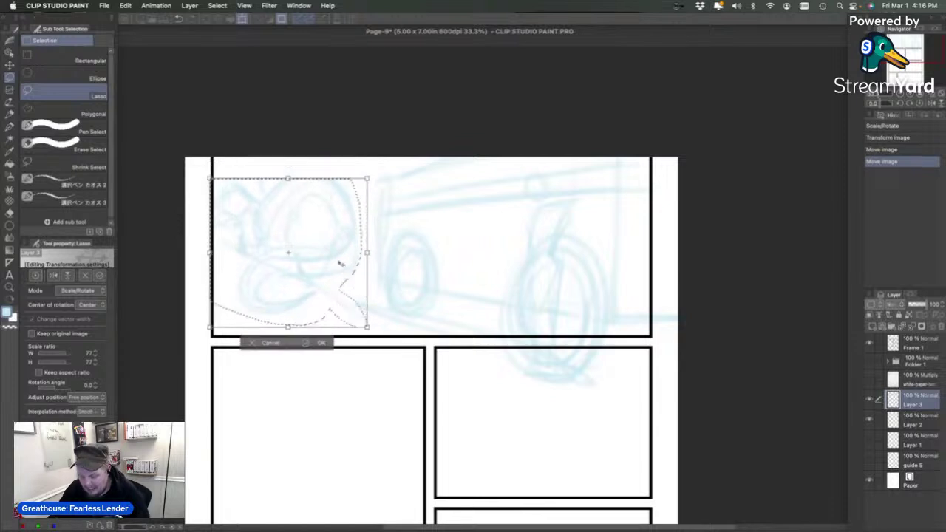
drag(377, 334, 373, 310)
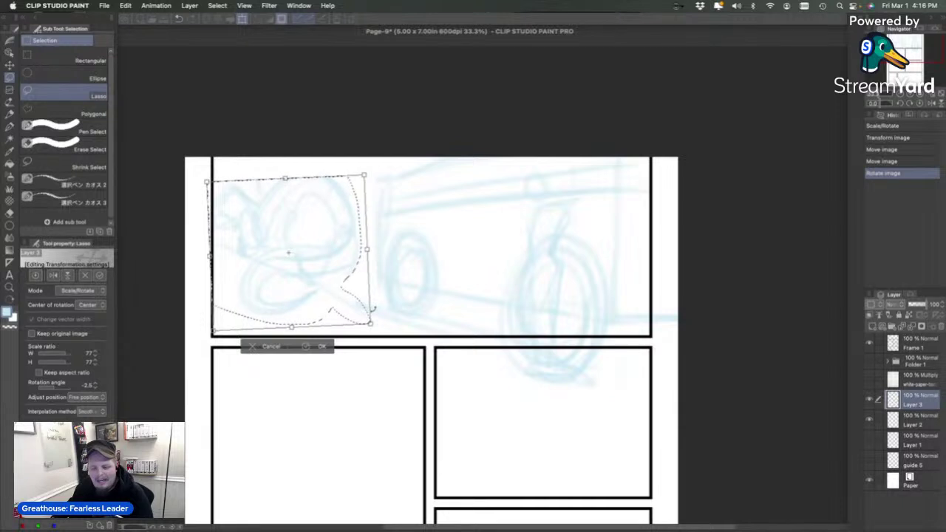
drag(377, 324, 379, 326)
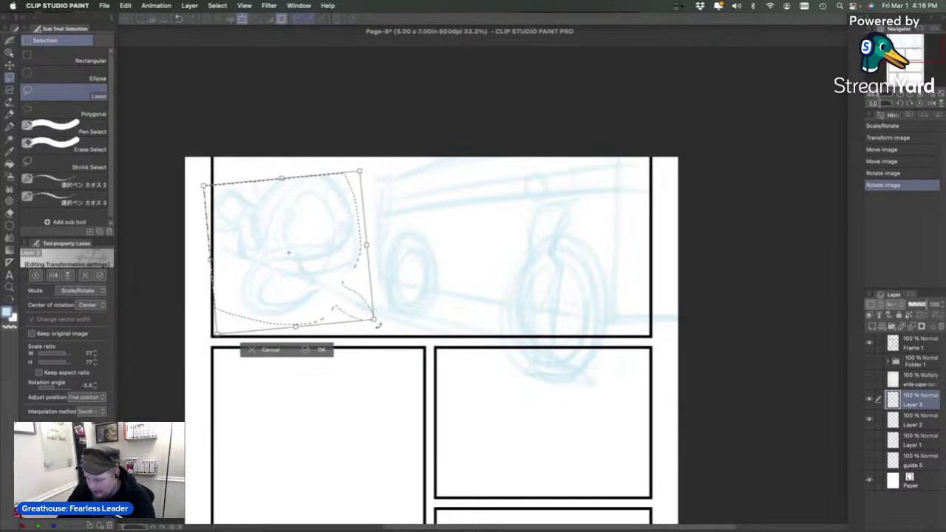
drag(330, 304, 331, 315)
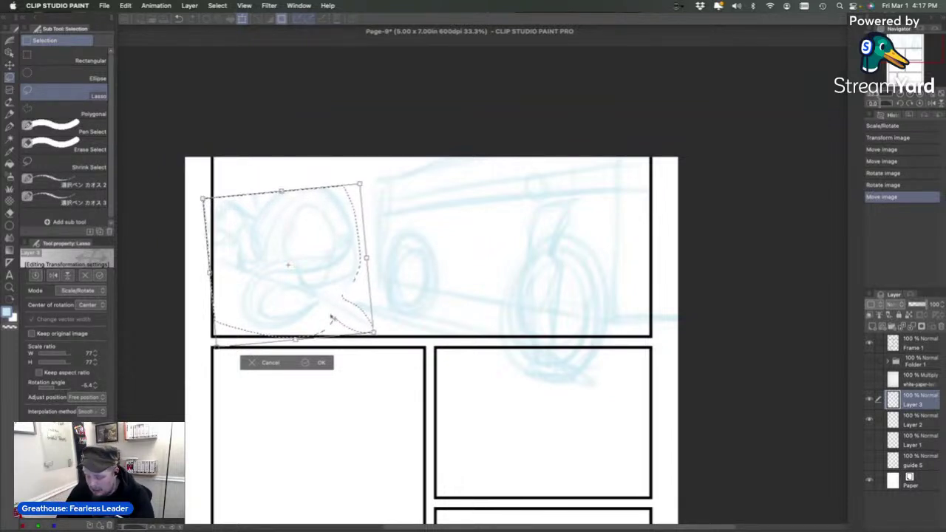
drag(370, 163, 371, 163)
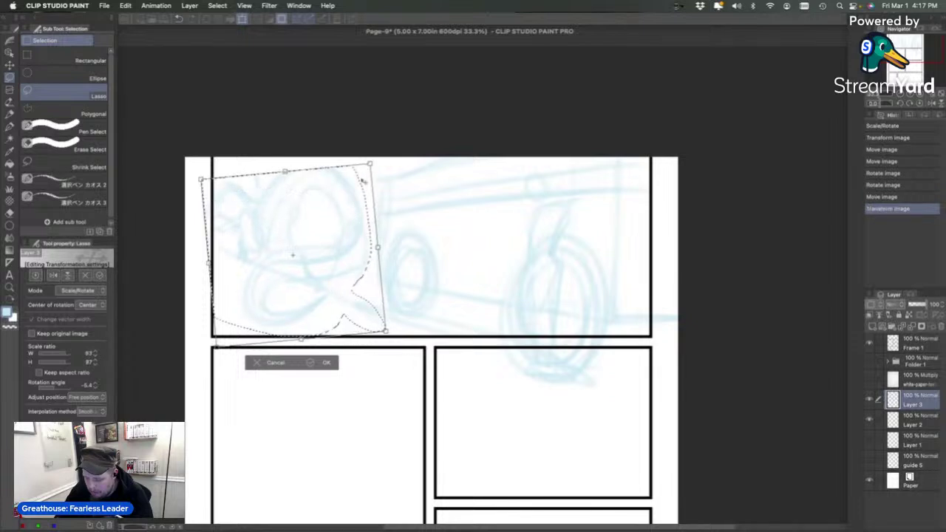
drag(369, 356, 389, 338)
drag(337, 310, 335, 328)
key(super+z)
key(super+z)
key(super+z)
key(super+z)
key(super+z)
key(super+z)
key(super+z)
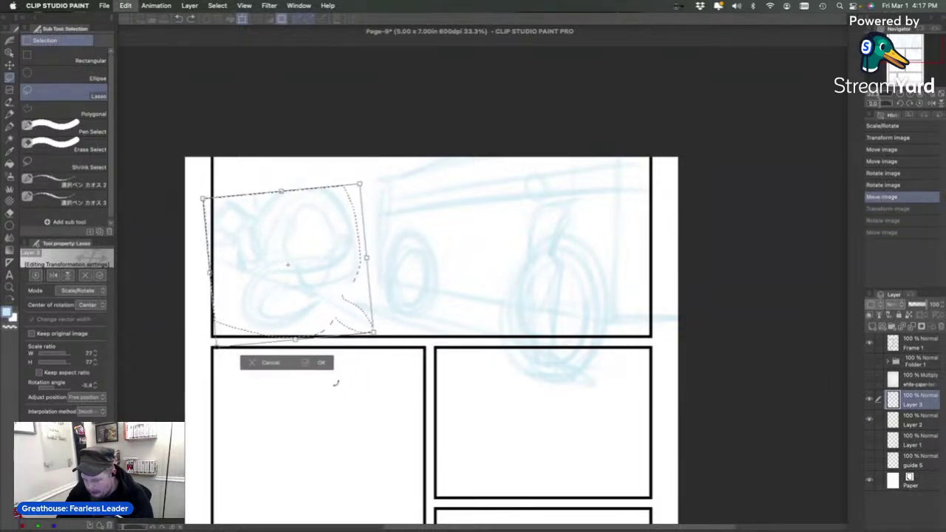
Undo the foreground figure's scaling, rotation and move, close the transformation at 100% and clear the selection.
key(super+z)
key(super+z)
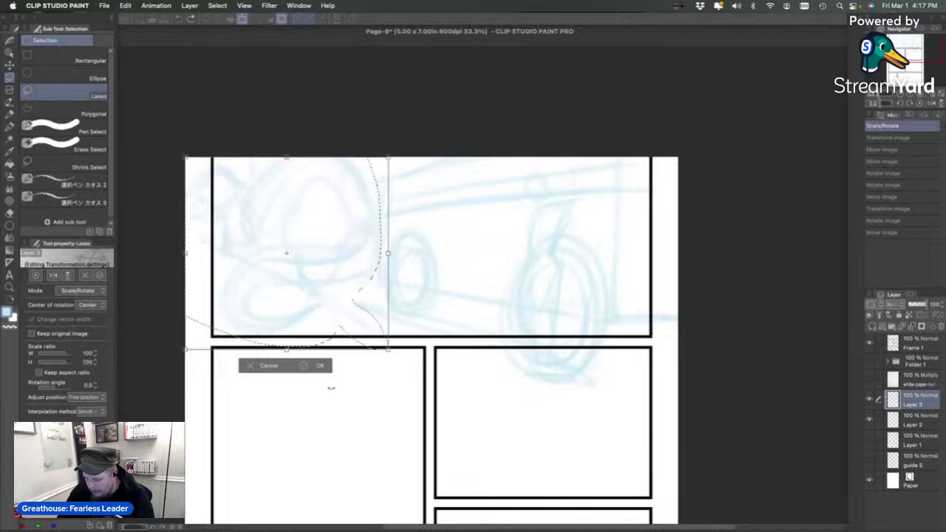
click(328, 362)
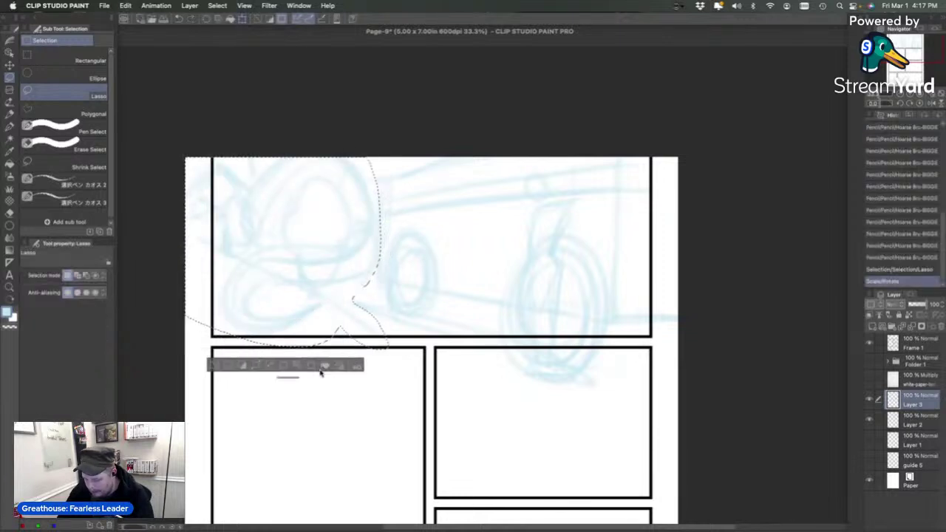
click(217, 363)
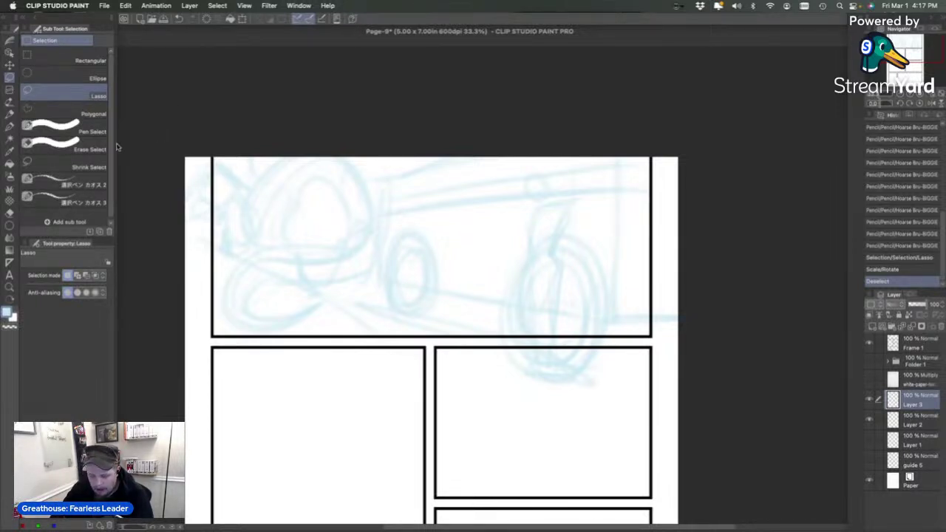
Strengthen the vehicle's vertical edge beside the foreground figure and the upper line rising from it in light-blue pencil.
key(p)
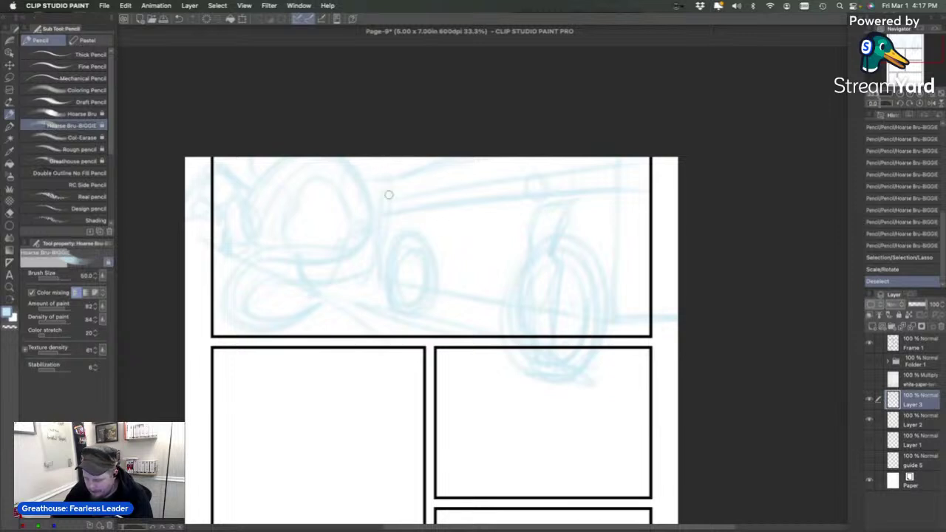
drag(378, 193, 387, 235)
key(super+z)
key(super+shift+z)
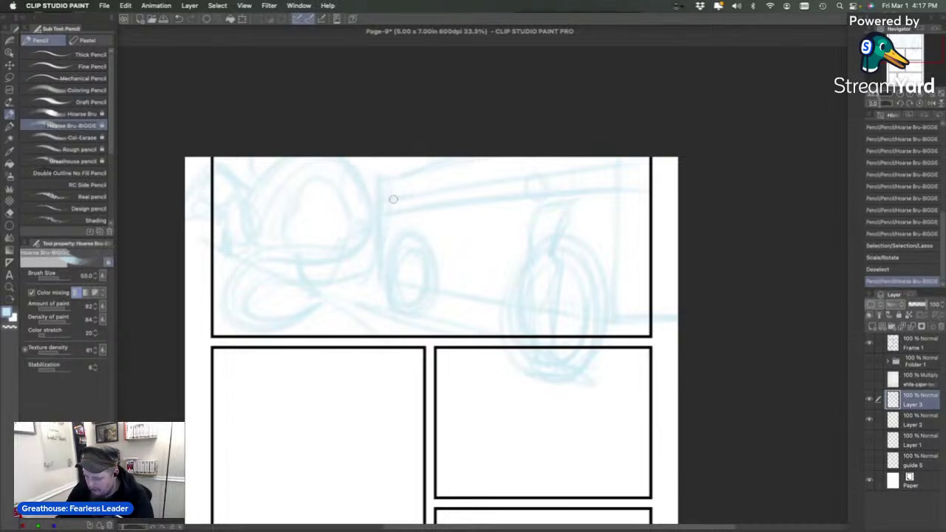
drag(380, 180, 438, 153)
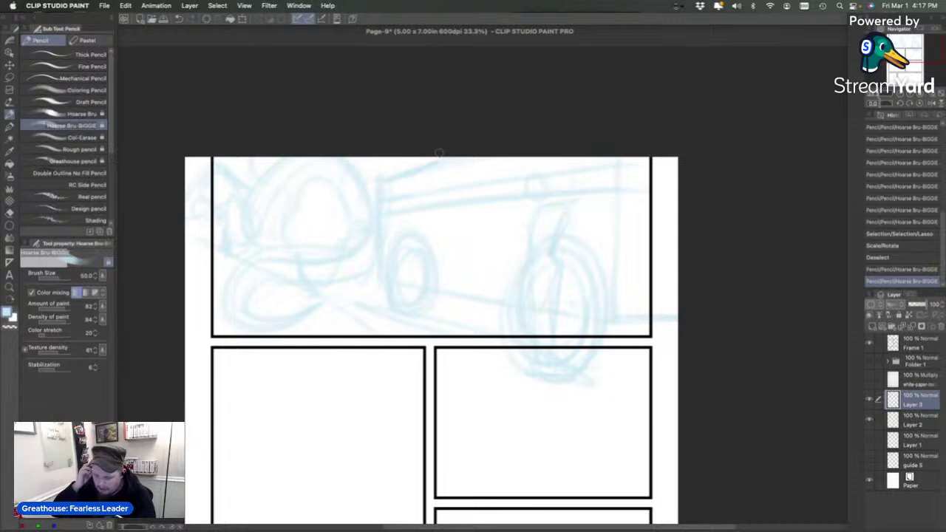
Extend the vehicle's side line toward the foreground figure, darken the vehicle's corner edge and add a curve beneath the figure's head.
click(375, 201)
key(super+z)
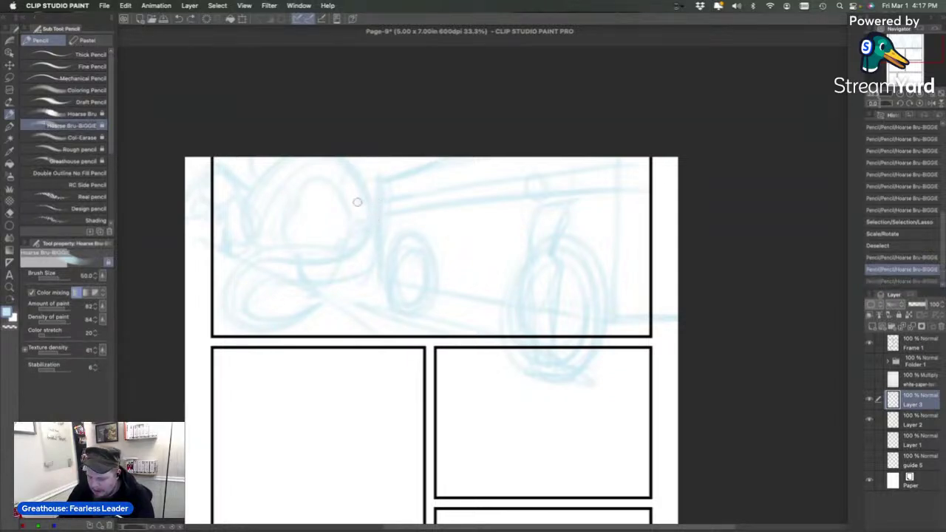
key(super+shift+z)
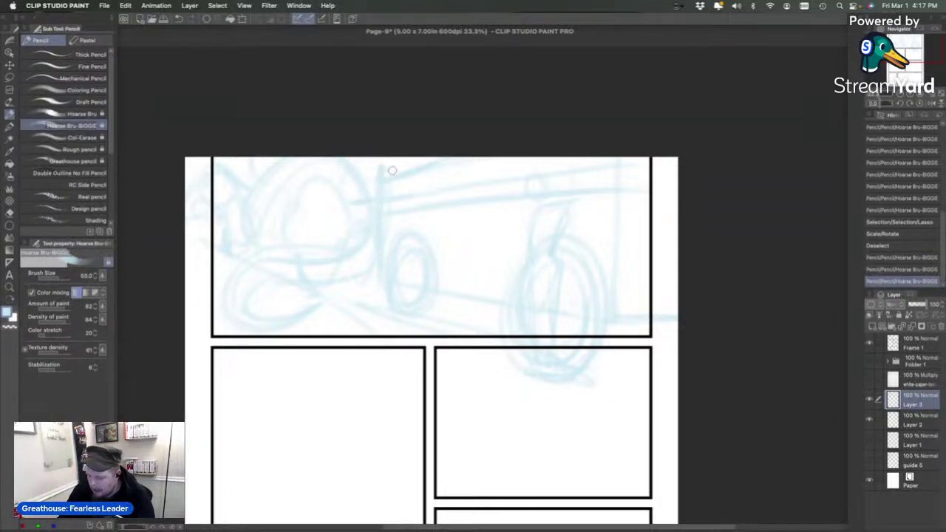
click(392, 170)
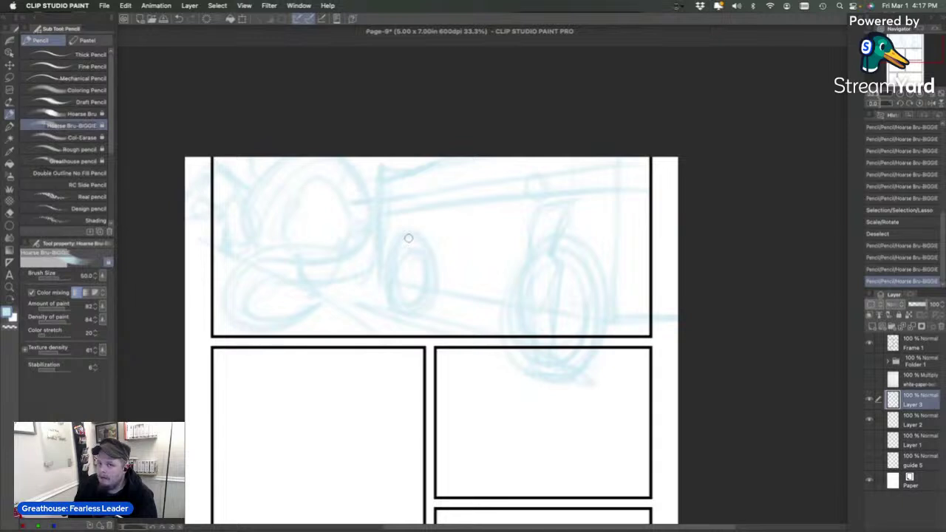
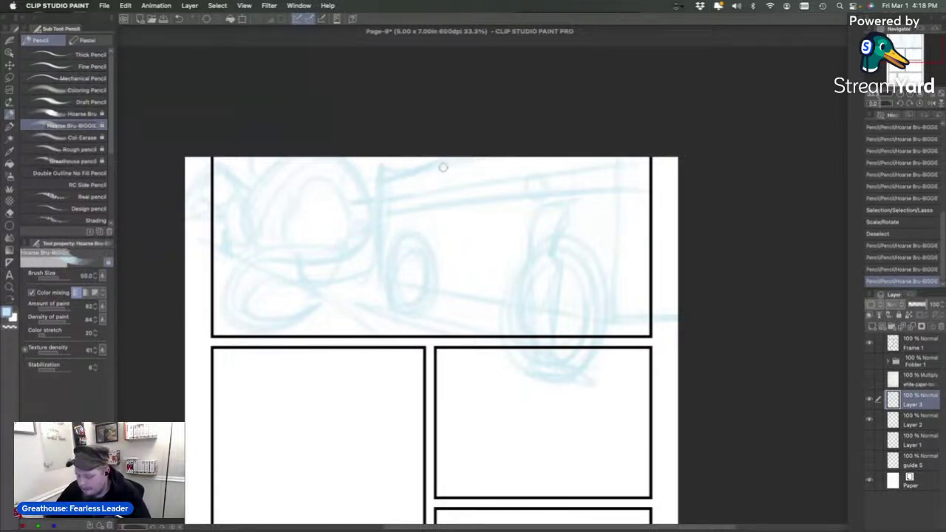
drag(379, 278, 373, 172)
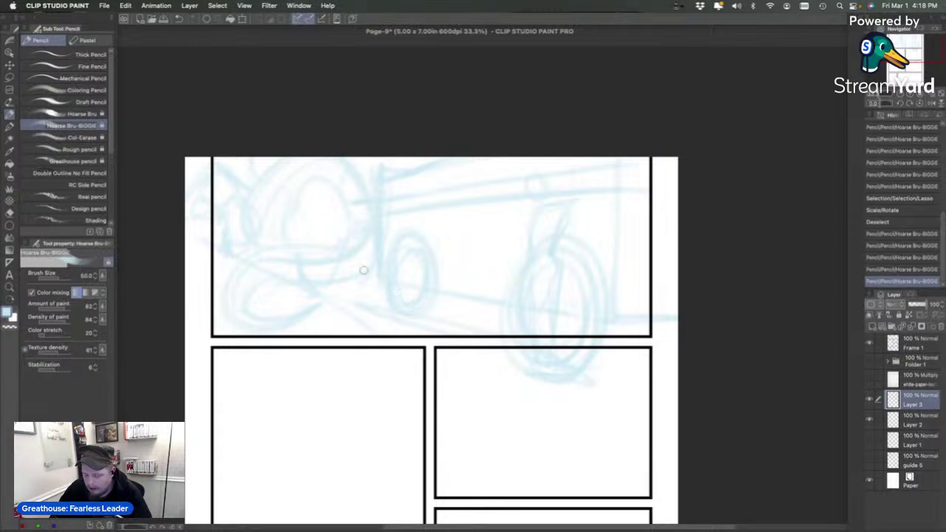
mouse_move(299, 276)
mouse_down()
mouse_move(360, 242)
mouse_move(336, 216)
mouse_move(347, 222)
mouse_move(357, 212)
mouse_move(359, 248)
mouse_up()
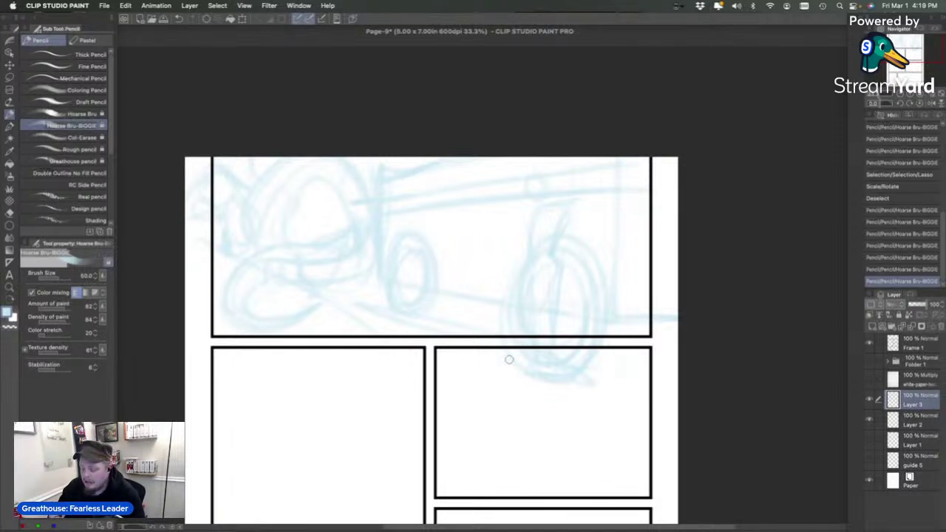
Show the dialogue text in Folder 1 and transfer the blue sketch from Layer 3 down to Layer 2.
click(870, 361)
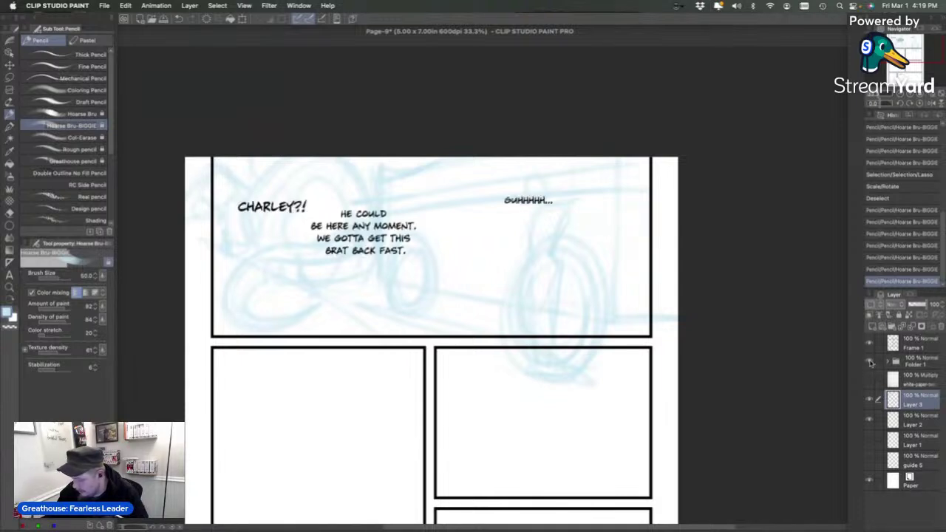
click(444, 278)
key(super+z)
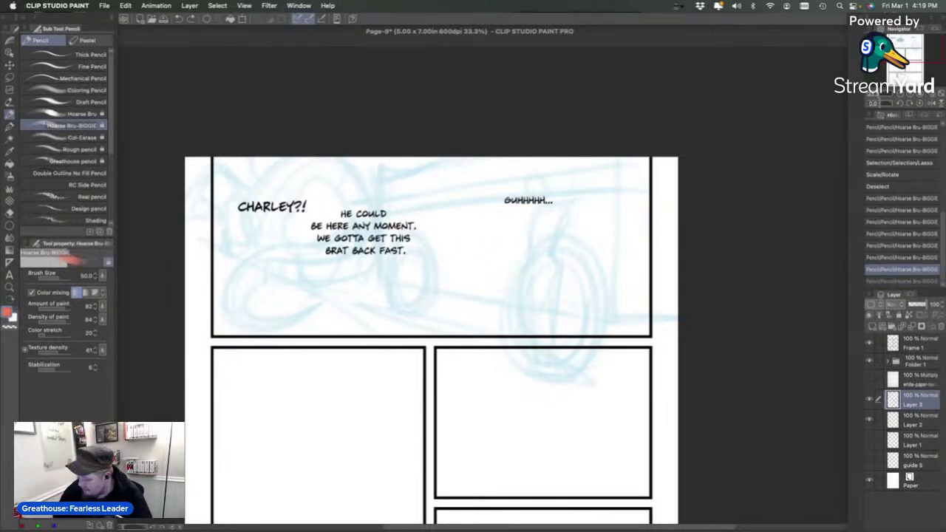
click(909, 326)
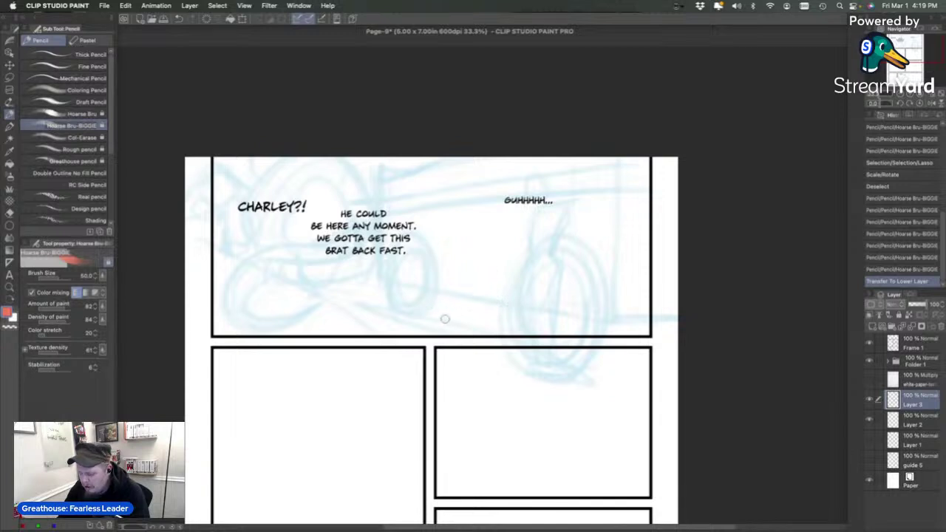
Draw a red I-shaped height guide between the vehicle's two wheels on Layer 3 and hide Layer 2.
mouse_move(445, 319)
mouse_down()
mouse_move(411, 330)
mouse_move(437, 248)
mouse_move(439, 317)
mouse_up()
key(super+z)
mouse_move(445, 252)
mouse_down()
mouse_move(445, 317)
mouse_move(463, 239)
mouse_move(419, 247)
mouse_up()
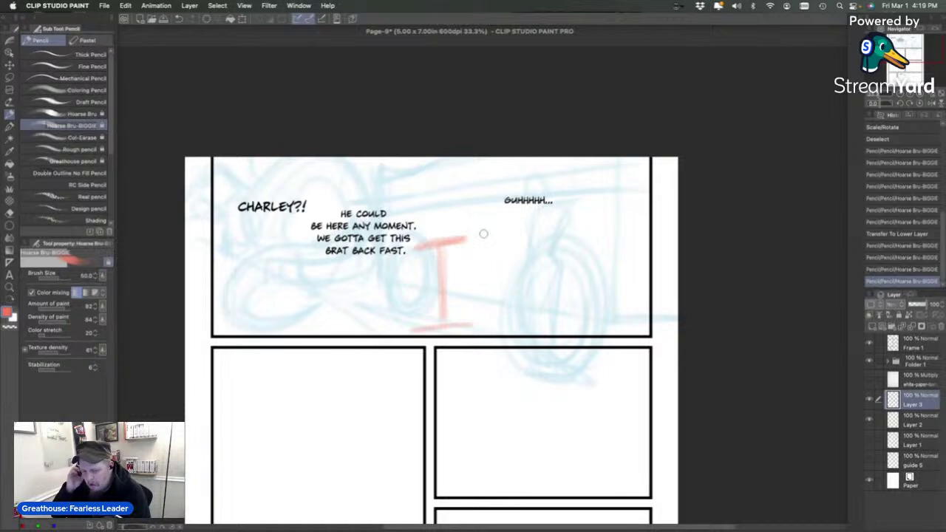
click(870, 420)
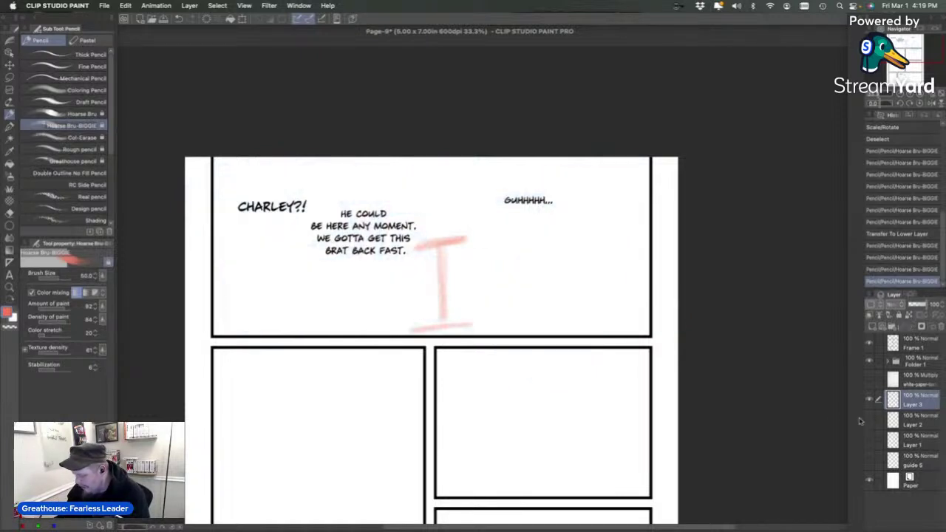
click(911, 94)
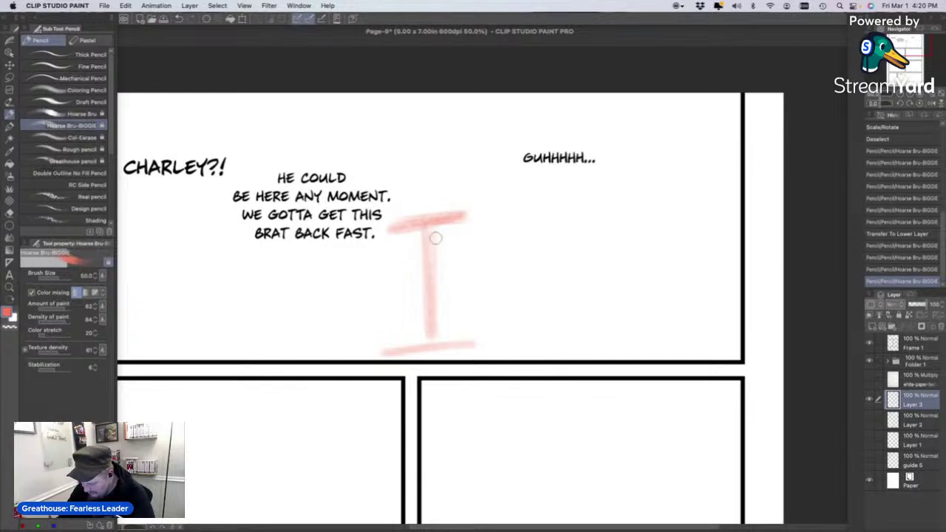
Rough a small red standing figure inside the height guide, with an oval head, hanging arms and spread legs.
mouse_move(439, 239)
mouse_down()
mouse_move(431, 259)
mouse_move(429, 229)
mouse_move(442, 258)
mouse_up()
key(super+z)
key(super+z)
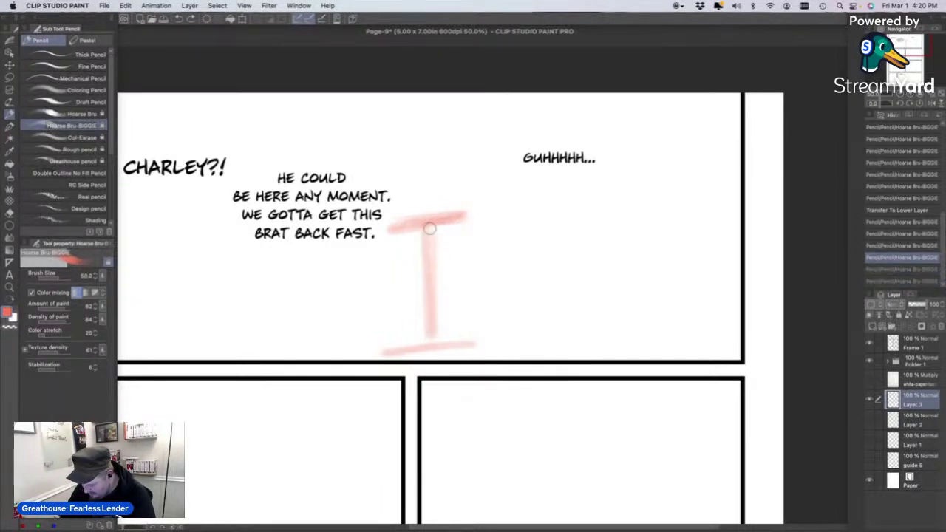
mouse_move(428, 222)
mouse_down()
mouse_move(431, 258)
mouse_move(411, 258)
mouse_move(448, 256)
mouse_up()
mouse_move(392, 310)
mouse_down()
mouse_move(410, 266)
mouse_move(451, 279)
mouse_move(459, 300)
mouse_up()
drag(405, 283, 427, 341)
drag(439, 265, 457, 339)
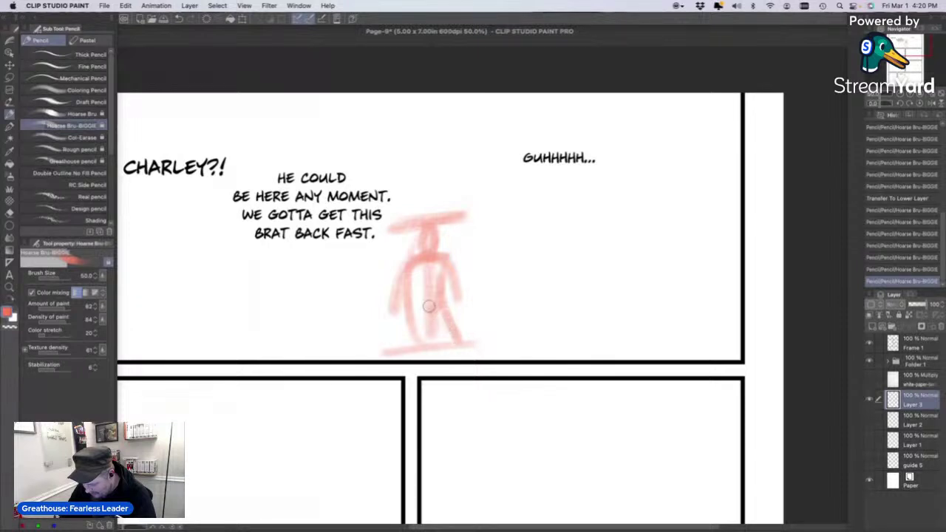
drag(431, 302, 416, 332)
mouse_move(416, 281)
mouse_down()
mouse_move(409, 310)
mouse_move(408, 287)
mouse_up()
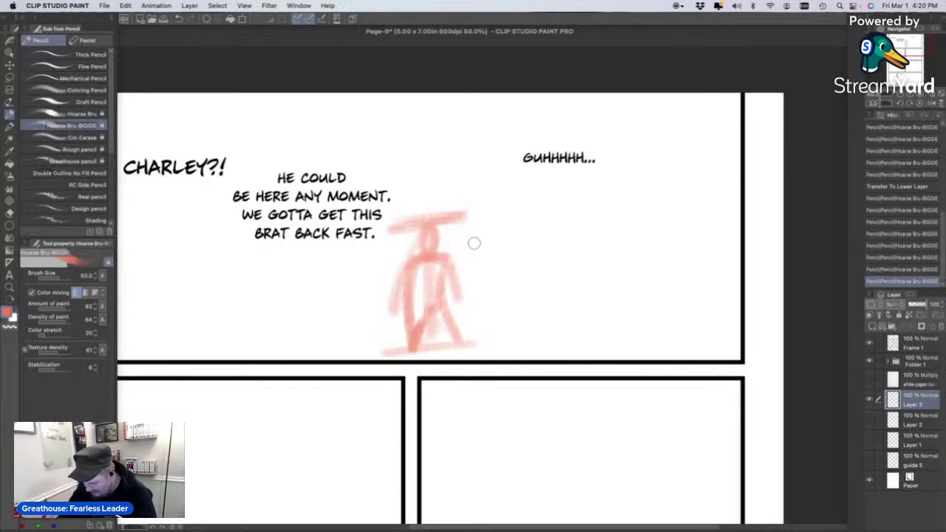
Erase the first red figure and height guide, and redraw the figure with an oval head, rounded shoulders, thick arms and short legs.
key(e)
mouse_move(397, 239)
mouse_down()
mouse_move(431, 217)
mouse_move(467, 321)
mouse_up()
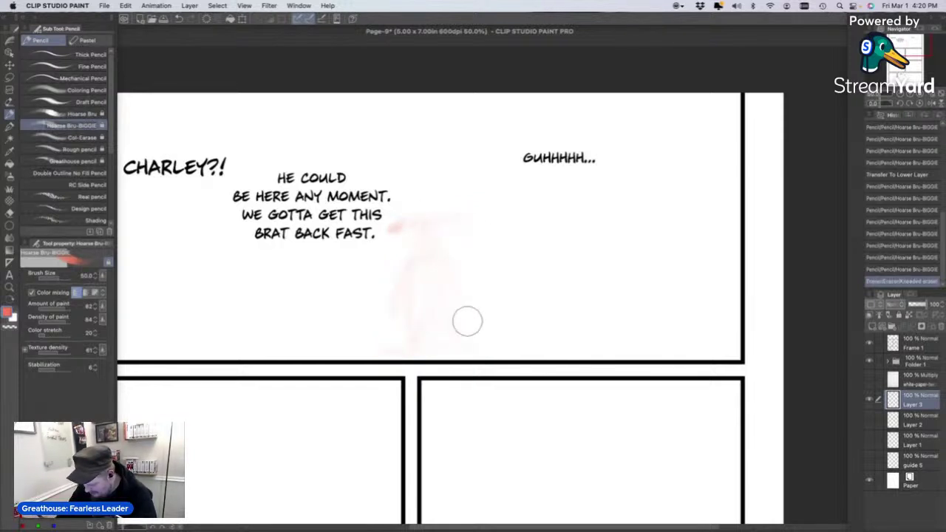
key(p)
mouse_move(418, 229)
mouse_down()
mouse_move(414, 240)
mouse_move(443, 262)
mouse_move(396, 278)
mouse_move(398, 346)
mouse_up()
mouse_move(439, 256)
mouse_down()
mouse_move(451, 274)
mouse_move(445, 286)
mouse_up()
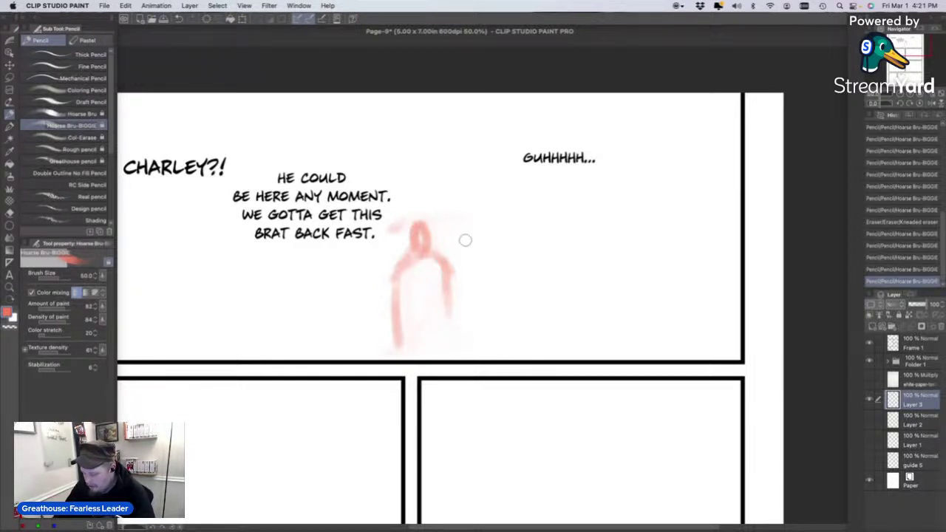
mouse_move(448, 260)
mouse_down()
mouse_move(448, 341)
mouse_move(426, 324)
mouse_move(406, 348)
mouse_move(425, 322)
mouse_up()
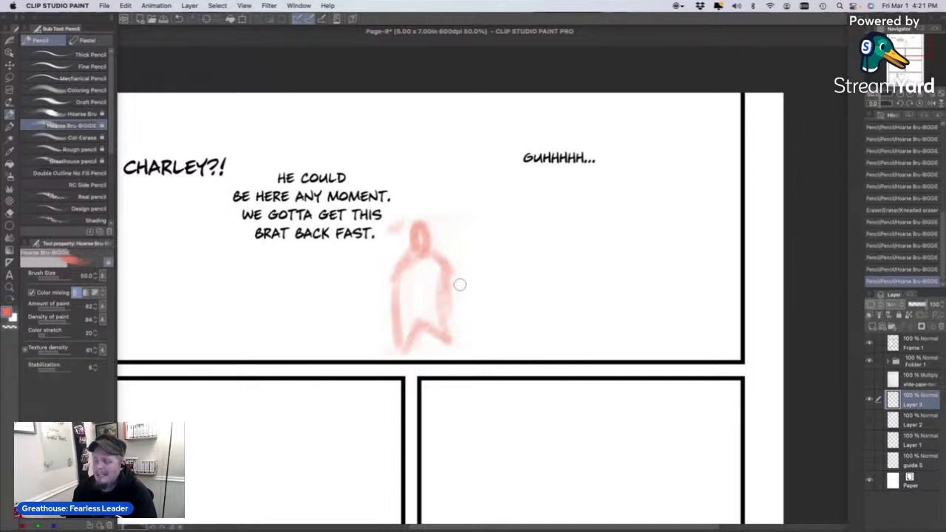
mouse_move(422, 311)
mouse_down()
mouse_move(406, 348)
mouse_move(422, 309)
mouse_move(440, 337)
mouse_up()
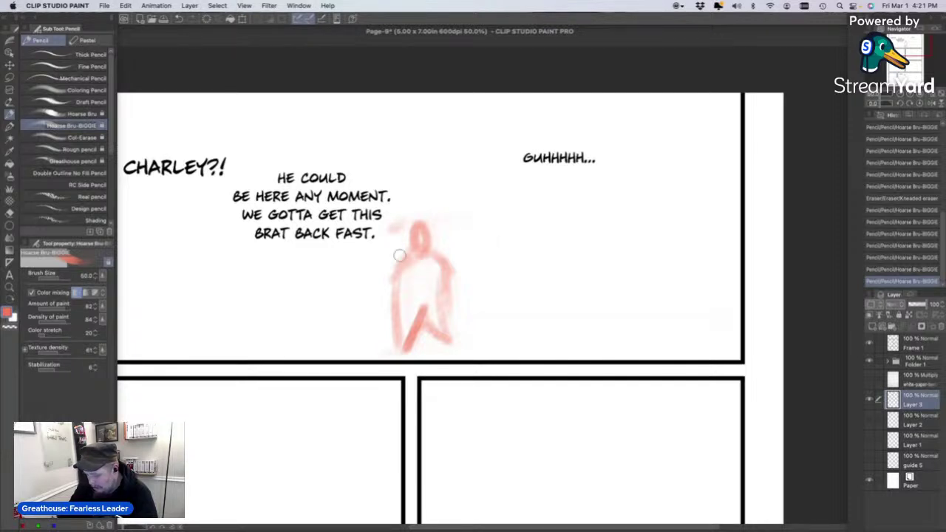
mouse_move(405, 250)
mouse_down()
mouse_move(390, 307)
mouse_move(399, 263)
mouse_move(388, 311)
mouse_up()
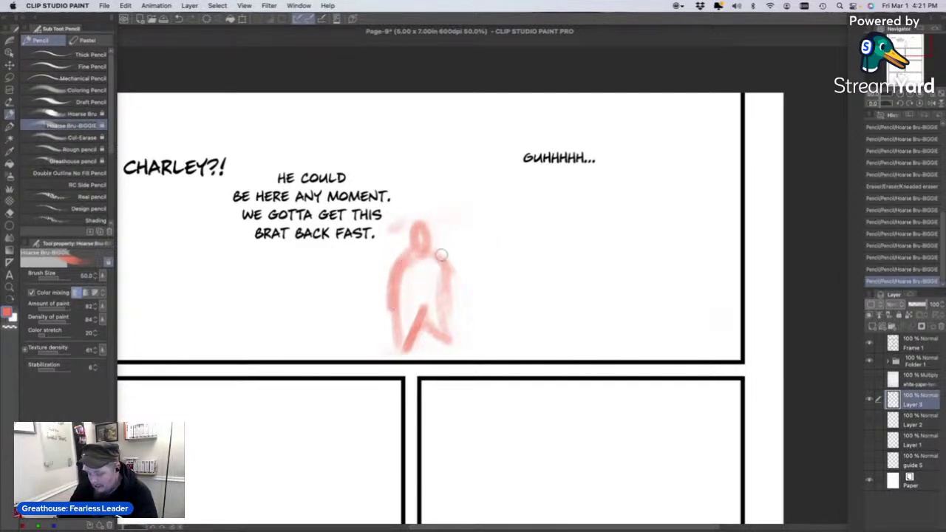
mouse_move(442, 254)
mouse_down()
mouse_move(425, 303)
mouse_move(411, 305)
mouse_move(431, 309)
mouse_move(441, 292)
mouse_move(443, 327)
mouse_move(427, 324)
mouse_move(410, 346)
mouse_up()
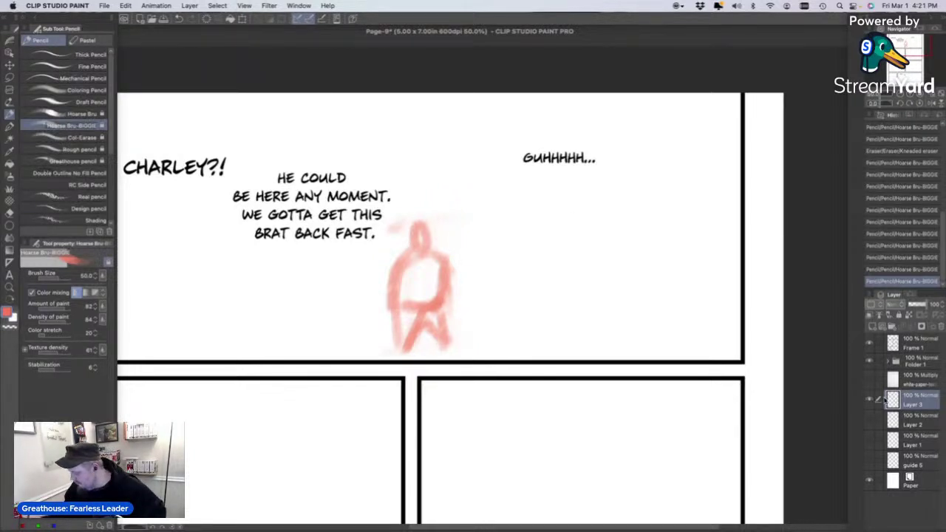
Show Layer 2 again and add a long red arm reaching from the figure's shoulder up toward the "GUHHHHH..." text.
click(872, 419)
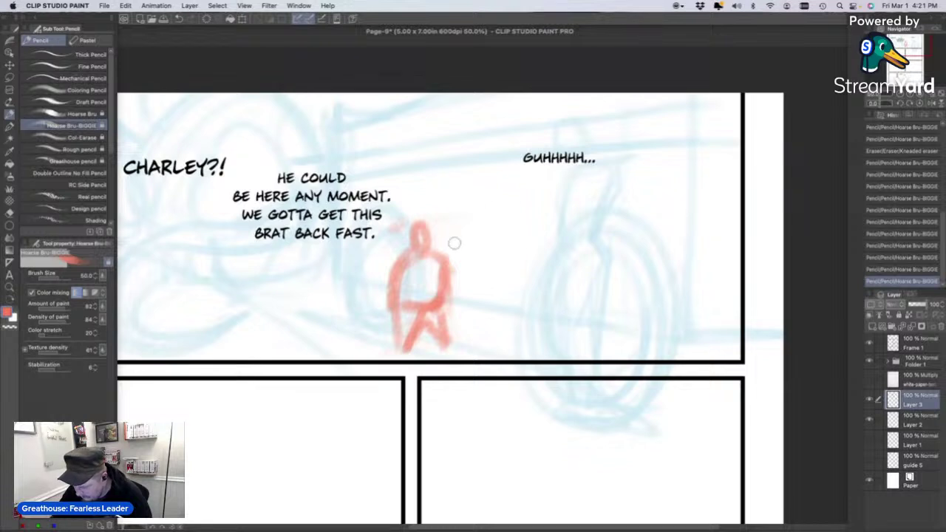
mouse_move(431, 252)
mouse_down()
mouse_move(468, 247)
mouse_move(447, 266)
mouse_move(522, 207)
mouse_up()
key(super+z)
key(super+z)
drag(453, 257, 540, 190)
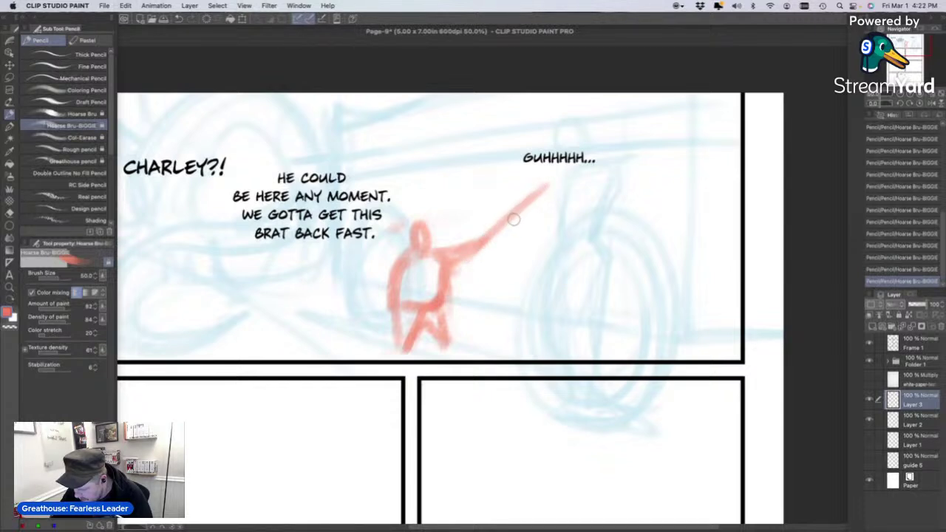
Fade the red figure with the kneaded eraser and move Layer 2 above Layer 3.
mouse_move(422, 213)
mouse_down()
mouse_move(429, 320)
mouse_move(466, 293)
mouse_move(513, 221)
mouse_up()
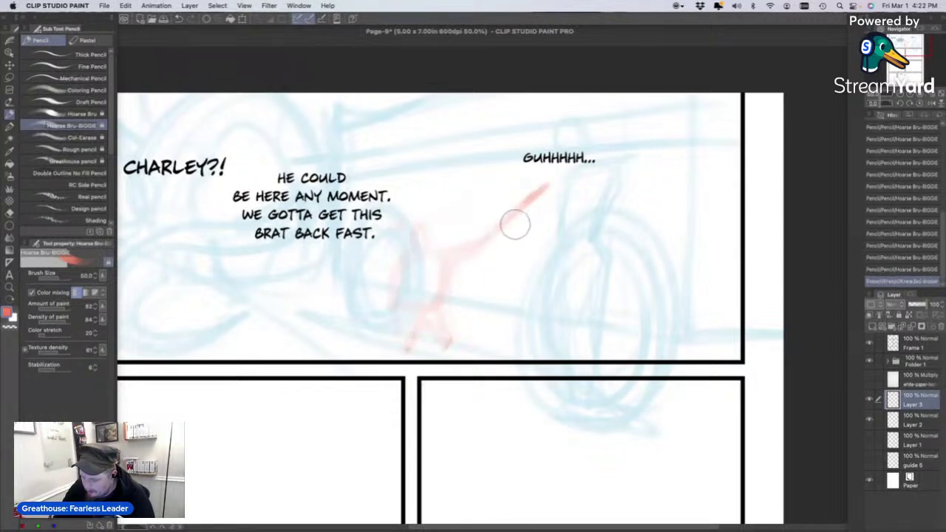
click(869, 419)
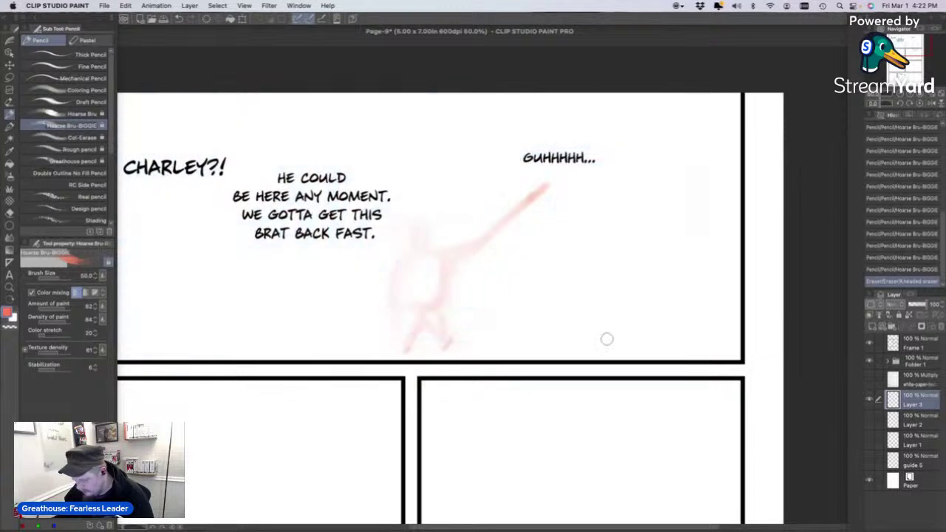
click(870, 421)
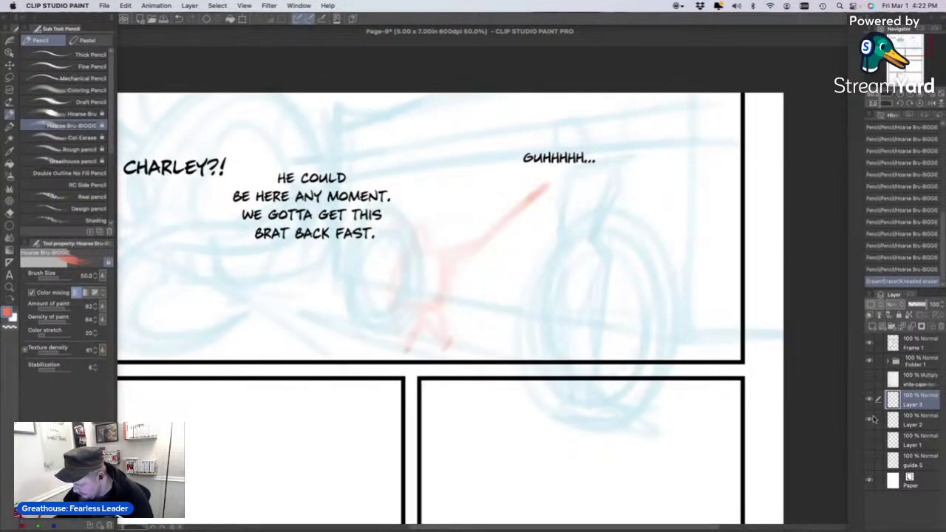
drag(878, 420, 914, 399)
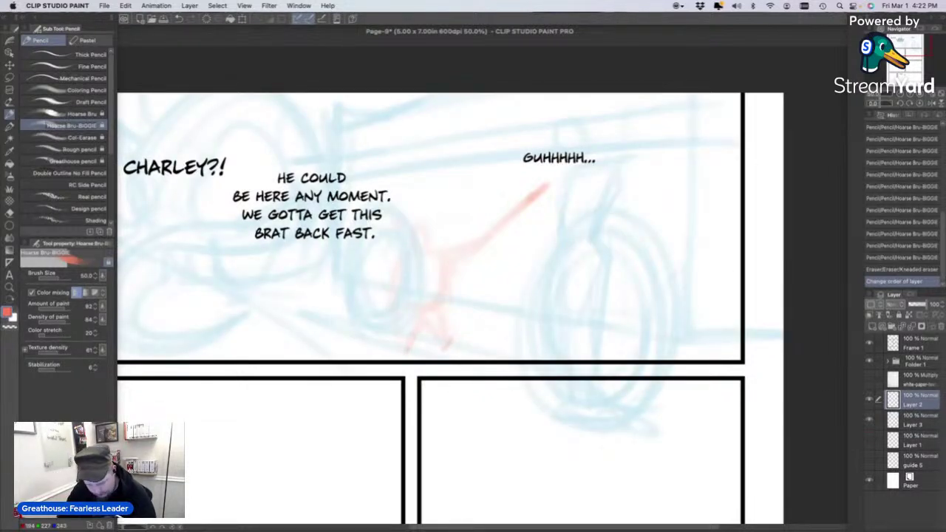
Trace the small figure's body and raised arm in light-blue pencil on Layer 2, continuing the arm's strokes up to the "GUHHHHH..." text.
key(x)
key(super+z)
mouse_move(429, 250)
mouse_down()
mouse_move(434, 228)
mouse_move(431, 246)
mouse_move(401, 259)
mouse_move(408, 246)
mouse_move(394, 267)
mouse_move(439, 240)
mouse_move(453, 249)
mouse_move(440, 266)
mouse_move(408, 266)
mouse_up()
mouse_move(394, 318)
mouse_down()
mouse_move(454, 248)
mouse_move(438, 308)
mouse_move(401, 256)
mouse_move(383, 336)
mouse_move(433, 330)
mouse_move(444, 305)
mouse_move(401, 321)
mouse_up()
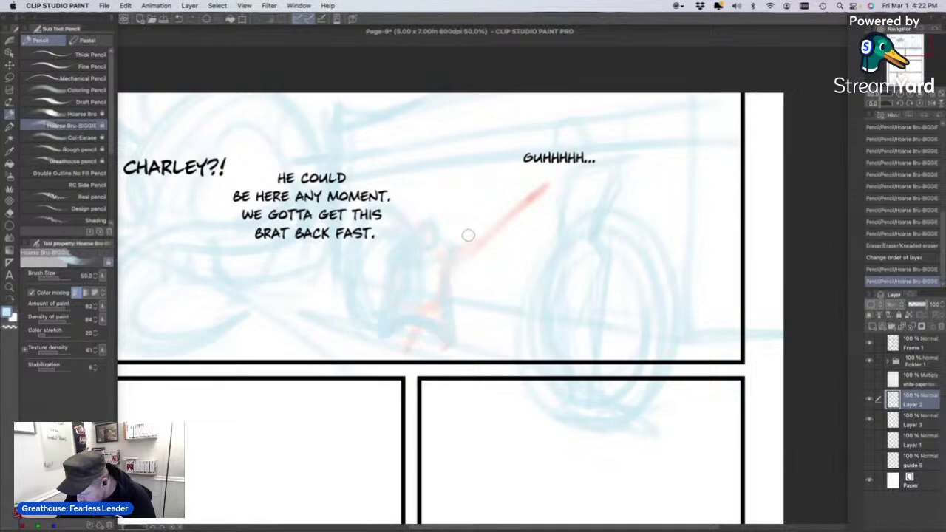
drag(493, 228, 449, 266)
mouse_move(498, 232)
mouse_down()
mouse_move(542, 185)
mouse_move(531, 153)
mouse_move(537, 179)
mouse_move(546, 134)
mouse_up()
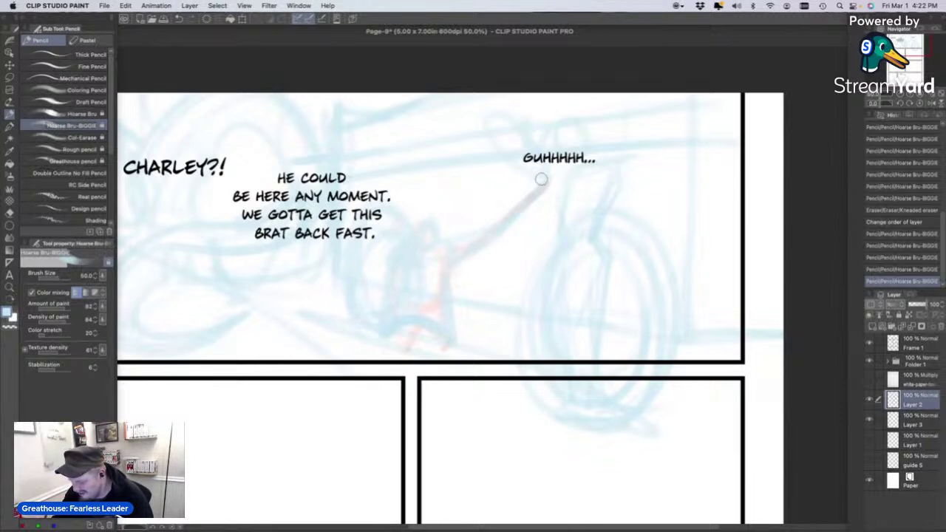
Add light-blue pencil strokes for the hand below the "GUHHHHH..." text and touch up the small figure's shoulder and body.
drag(541, 179, 561, 173)
drag(545, 136, 477, 140)
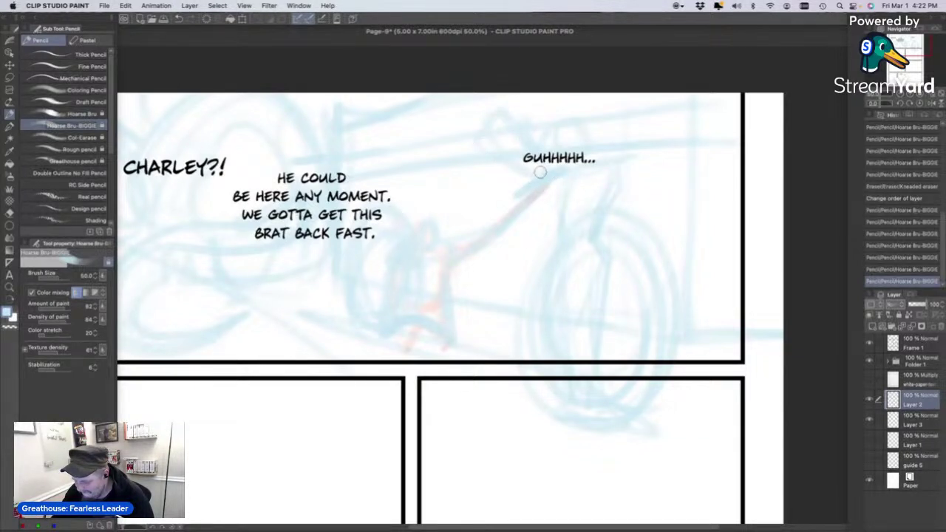
mouse_move(448, 248)
mouse_down()
mouse_move(422, 264)
mouse_move(427, 272)
mouse_up()
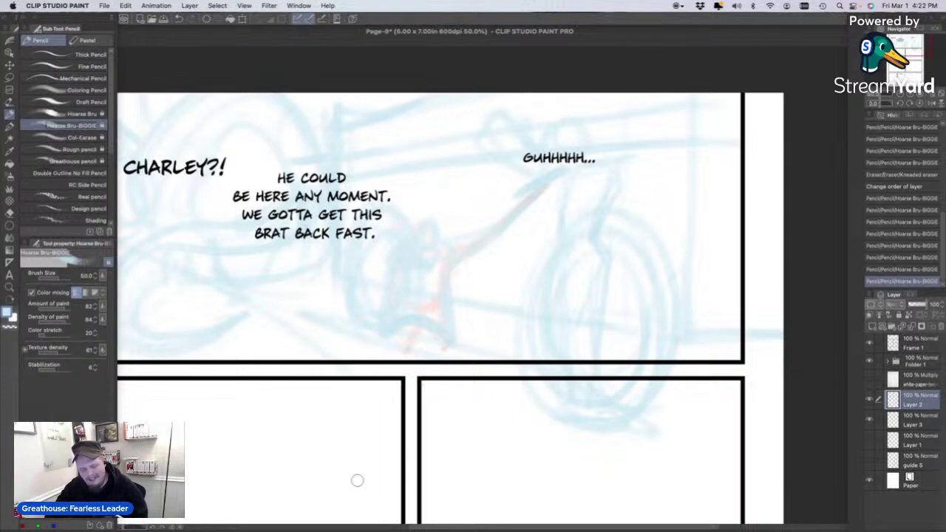
Lasso the left part of the front wheel with its fork on Layer 2, shift it slightly right, and deselect.
click(9, 77)
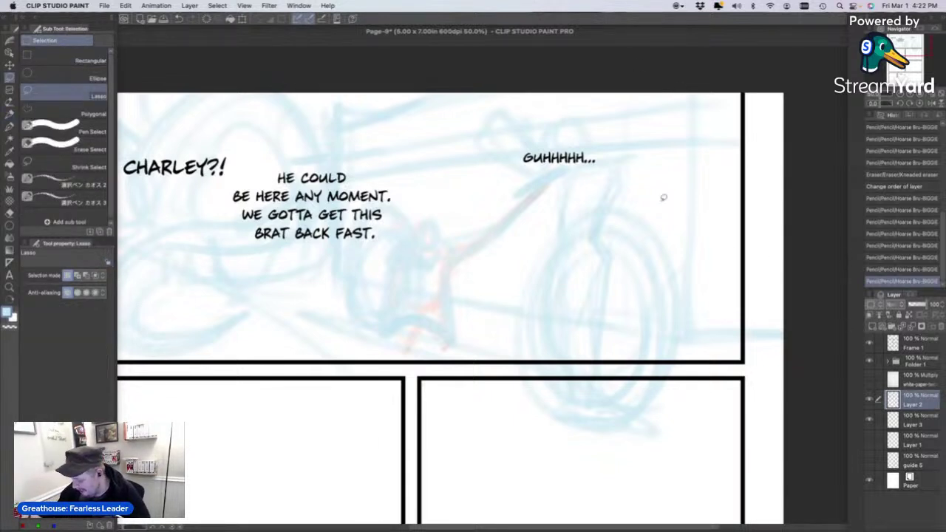
mouse_move(583, 114)
mouse_down()
mouse_move(553, 125)
mouse_move(564, 172)
mouse_move(537, 362)
mouse_move(578, 413)
mouse_move(617, 388)
mouse_move(624, 249)
mouse_move(640, 201)
mouse_move(591, 105)
mouse_up()
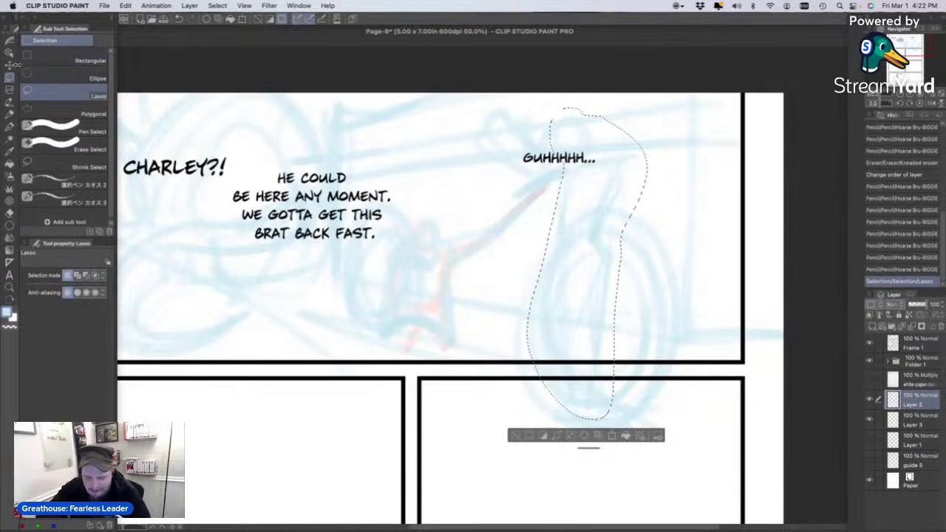
key(k)
drag(589, 268, 609, 274)
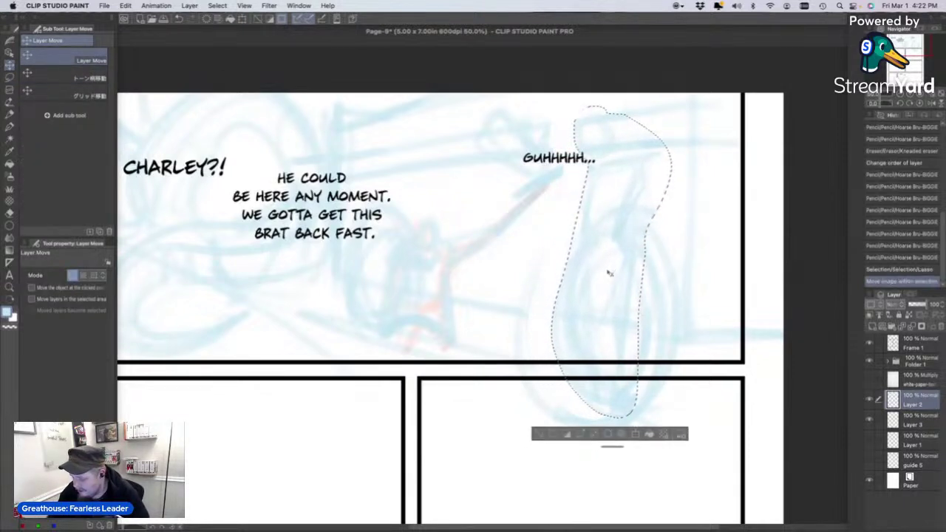
click(540, 434)
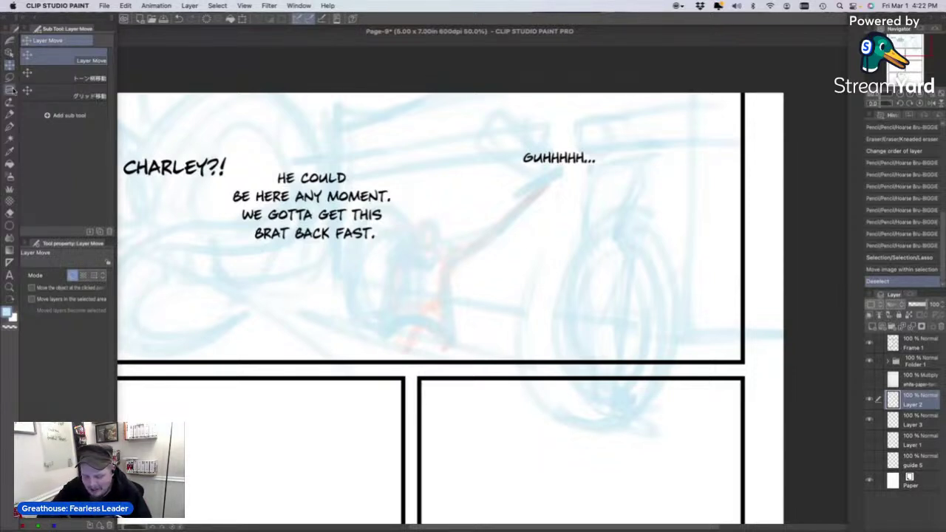
Redraw the hand at the end of the raised arm and rework the vehicle's beams and joint above the front wheel in light-blue pencil.
click(10, 126)
click(10, 114)
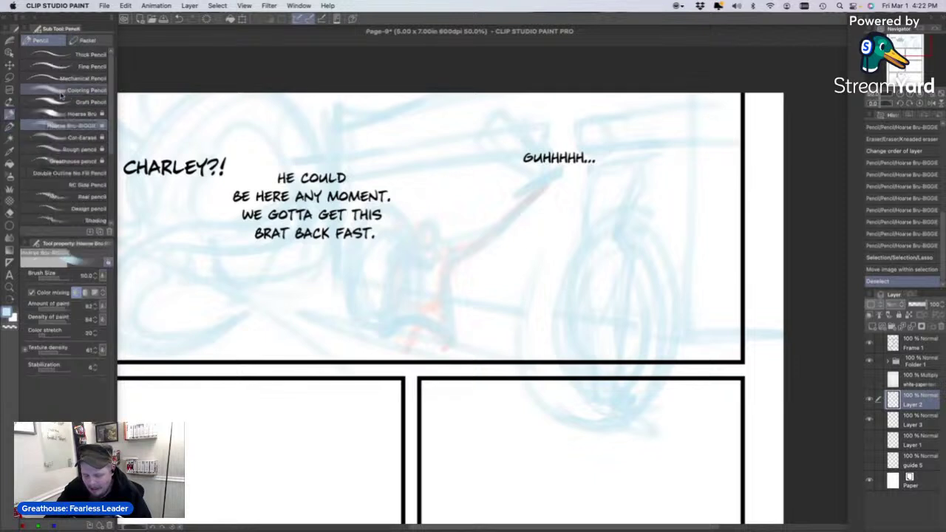
mouse_move(534, 154)
mouse_down()
mouse_move(583, 140)
mouse_move(569, 125)
mouse_up()
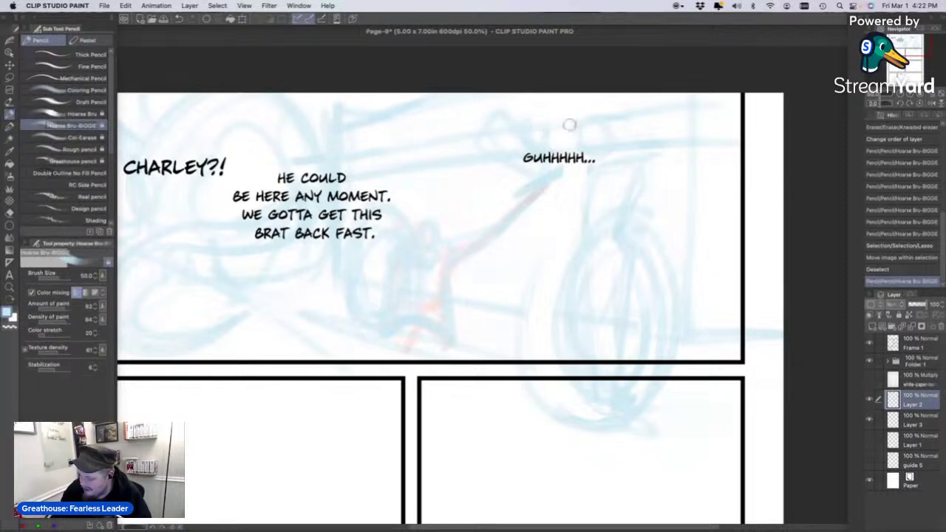
mouse_move(554, 182)
mouse_down()
mouse_move(575, 170)
mouse_move(530, 185)
mouse_move(538, 193)
mouse_up()
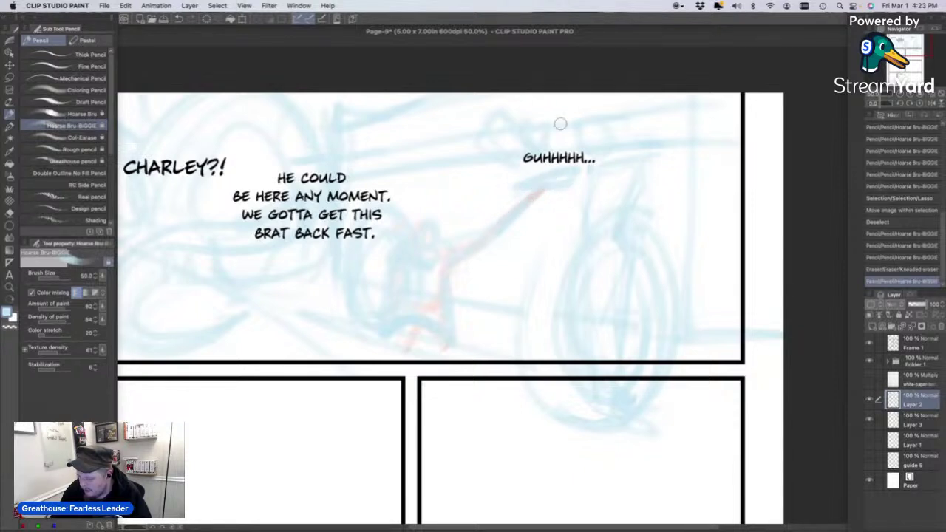
drag(520, 131, 542, 155)
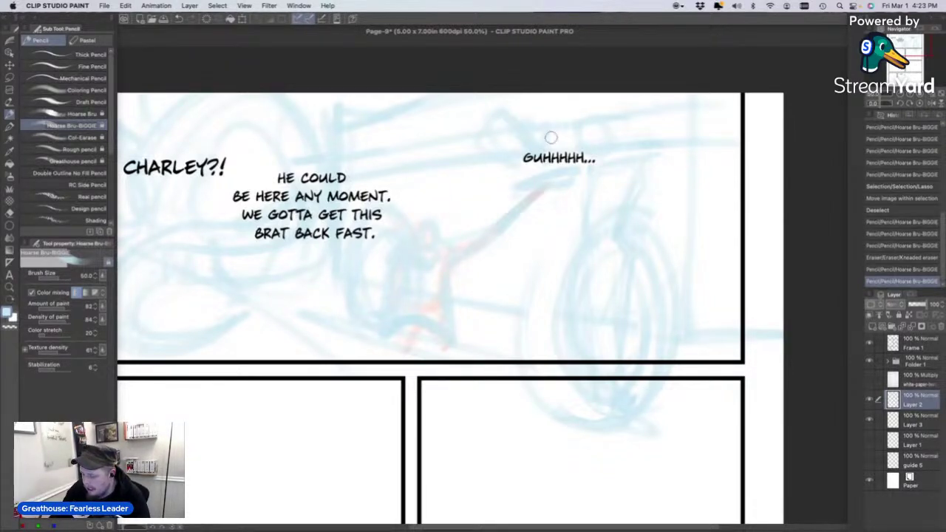
drag(558, 154, 539, 182)
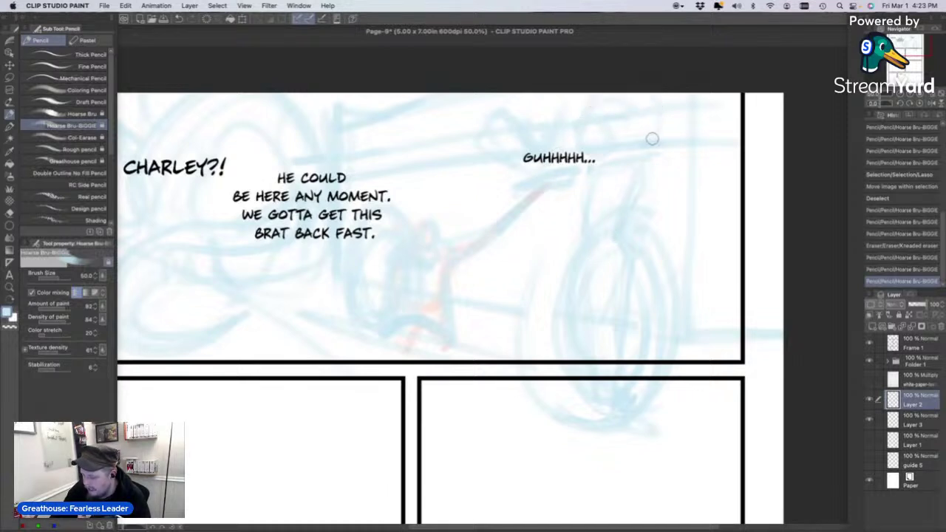
drag(617, 158, 644, 181)
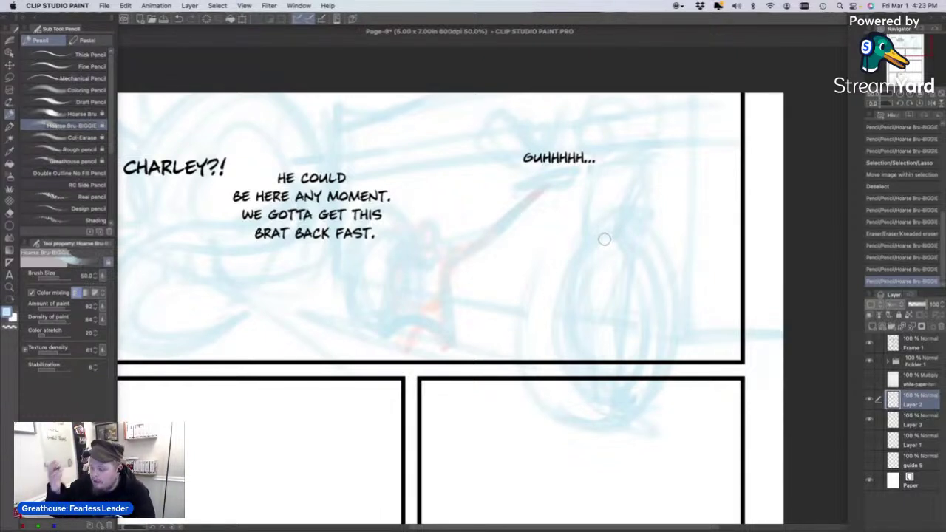
drag(549, 181, 444, 286)
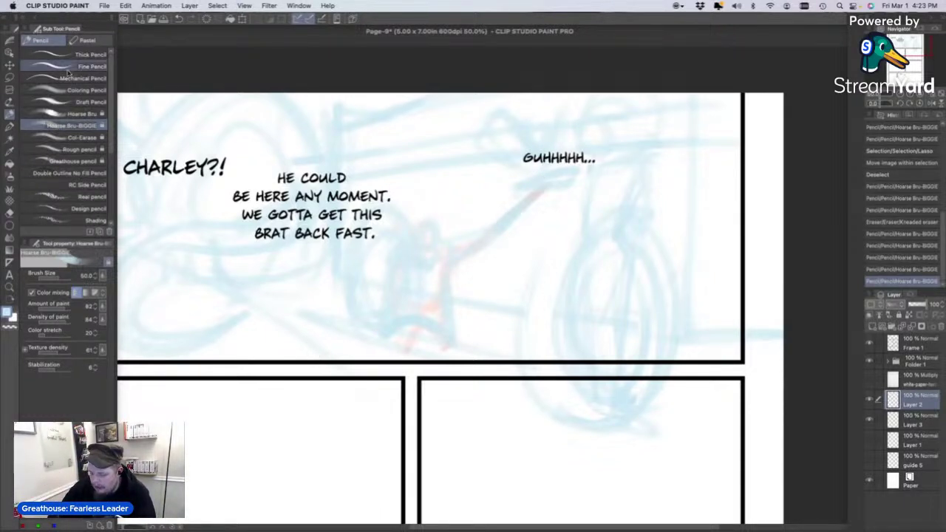
Move the "GUHHHHH..." text close to the top panel's right border and nudge the other two dialogue texts slightly down and right.
key(o)
drag(584, 164, 710, 186)
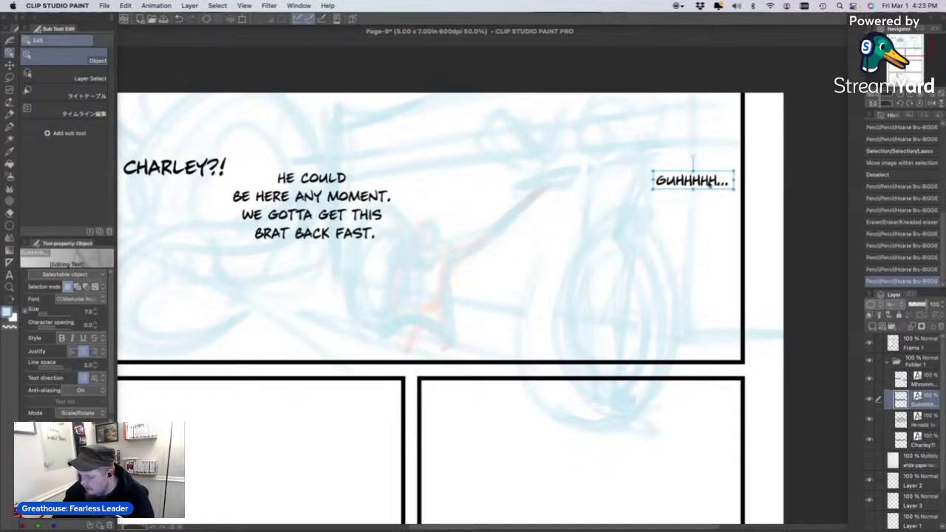
click(345, 221)
drag(346, 221, 357, 224)
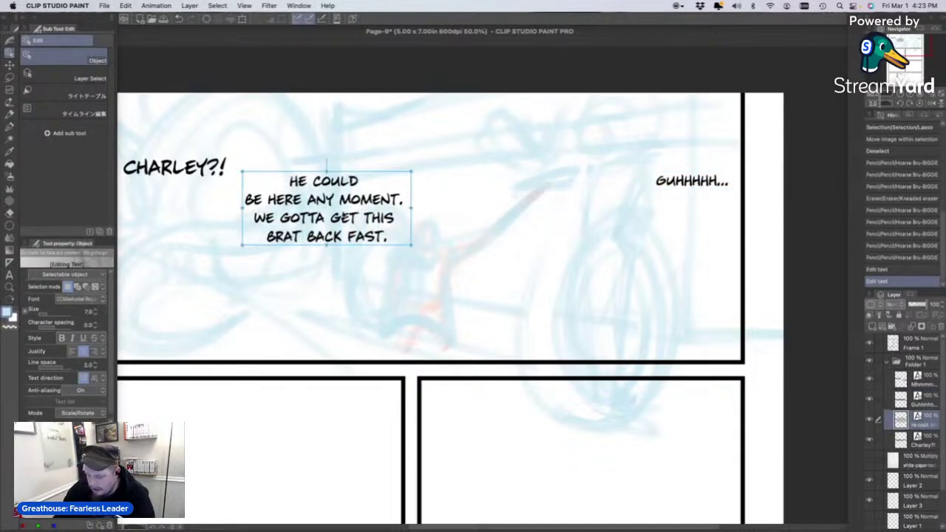
drag(173, 169, 175, 179)
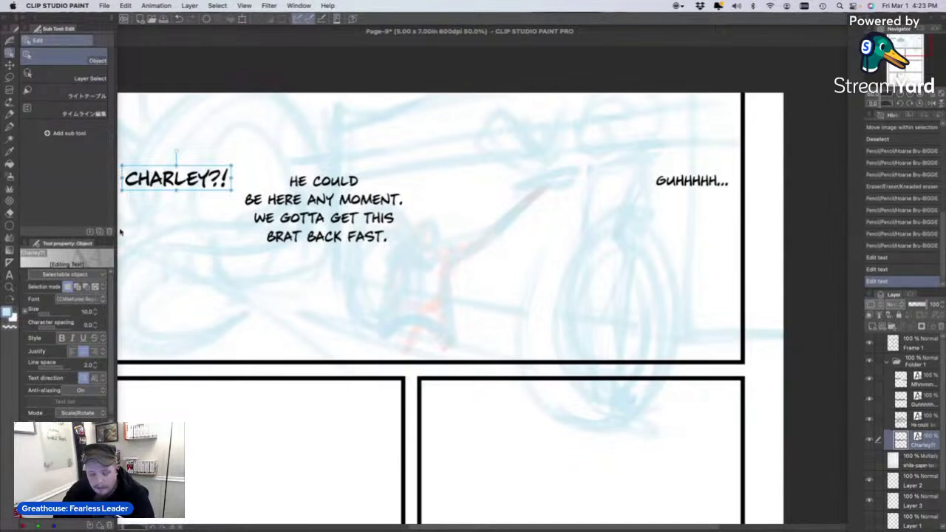
Collapse the dialogue folder, add light-blue pencil strokes on Layer 2 around the vehicle's vertical post, and undo the unwanted ones.
click(10, 113)
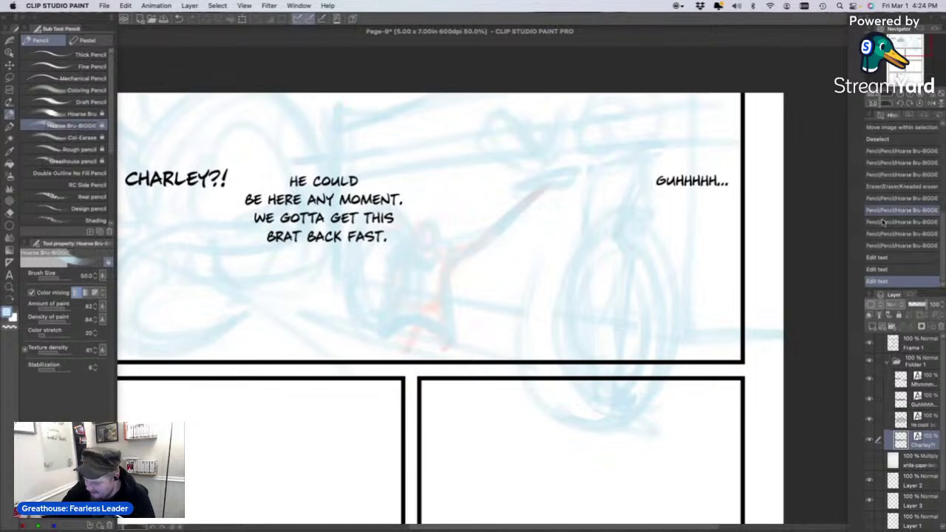
click(887, 362)
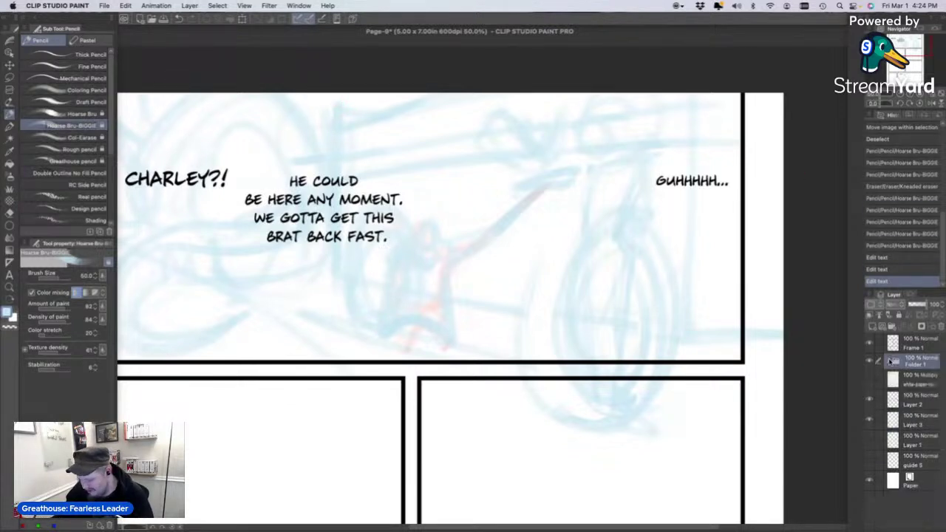
click(919, 405)
mouse_move(306, 111)
mouse_down()
mouse_move(318, 102)
mouse_move(310, 152)
mouse_move(298, 159)
mouse_move(297, 239)
mouse_up()
key(super+z)
key(super+z)
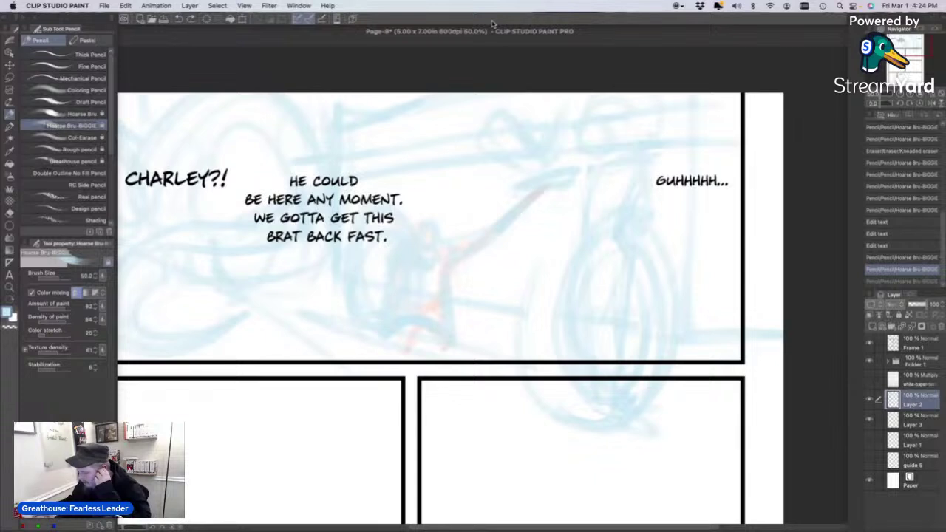
Check Layer 2 by toggling its visibility, and clear the red figure from Layer 3.
click(872, 398)
click(870, 396)
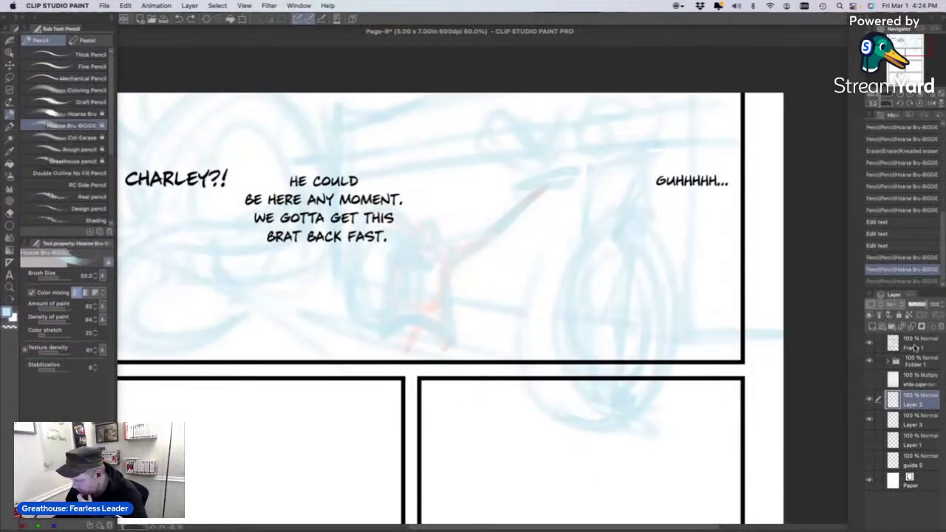
click(900, 418)
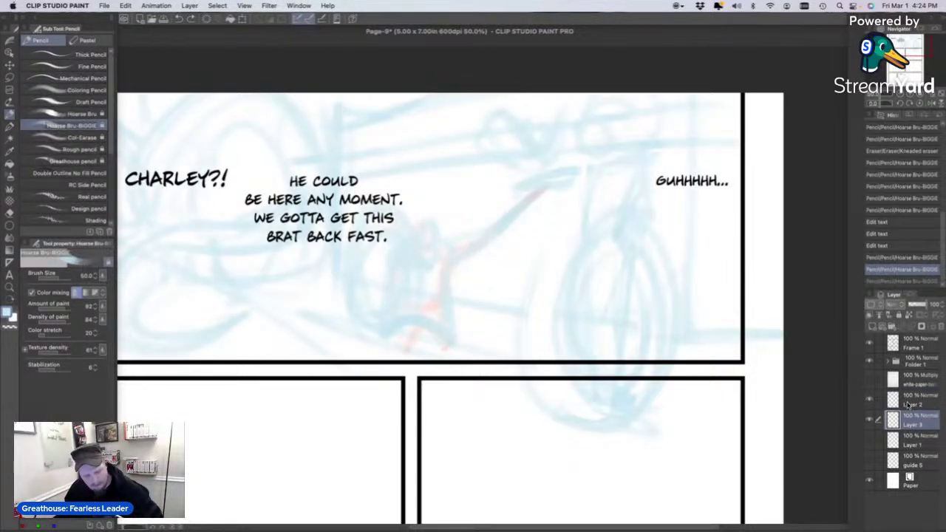
key(Delete)
click(921, 403)
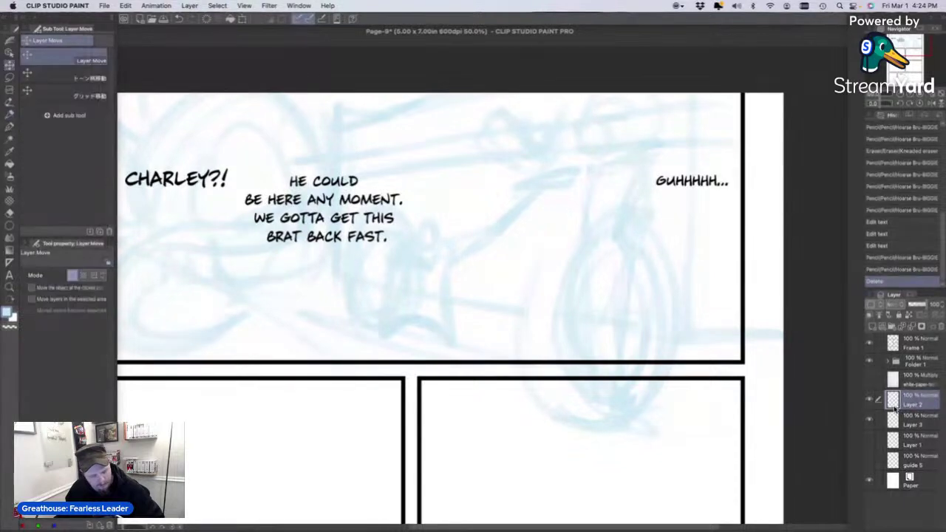
Shift the whole Layer 2 vehicle and figure sketch left within the top panel.
key(k)
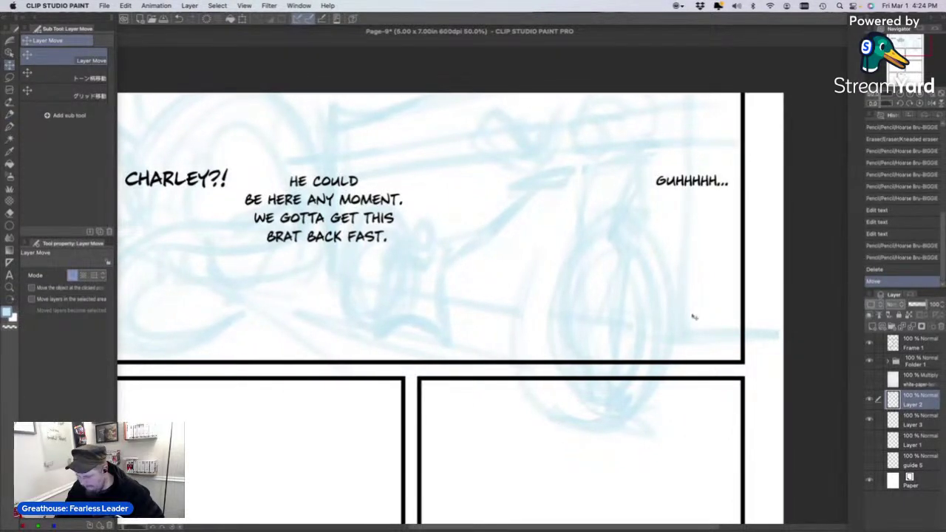
drag(693, 317, 623, 328)
scroll(613, 340, left, 5)
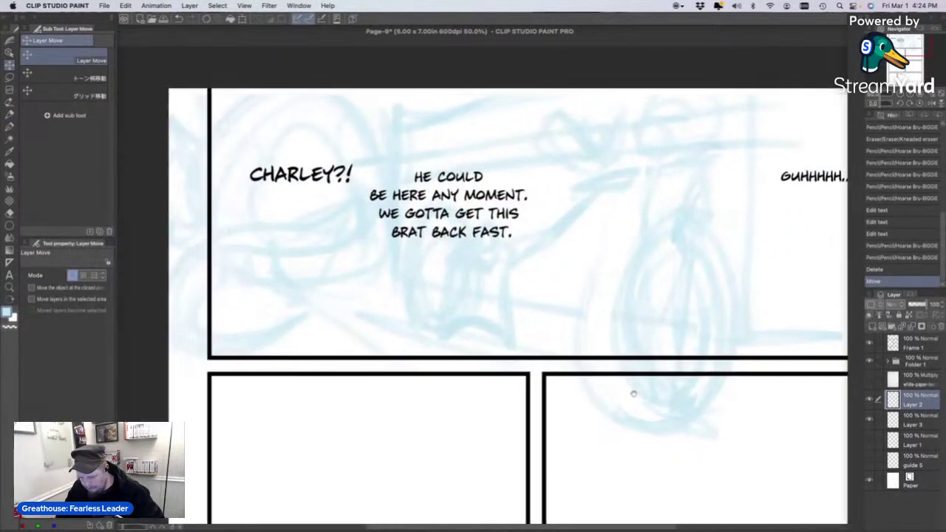
drag(674, 309, 652, 304)
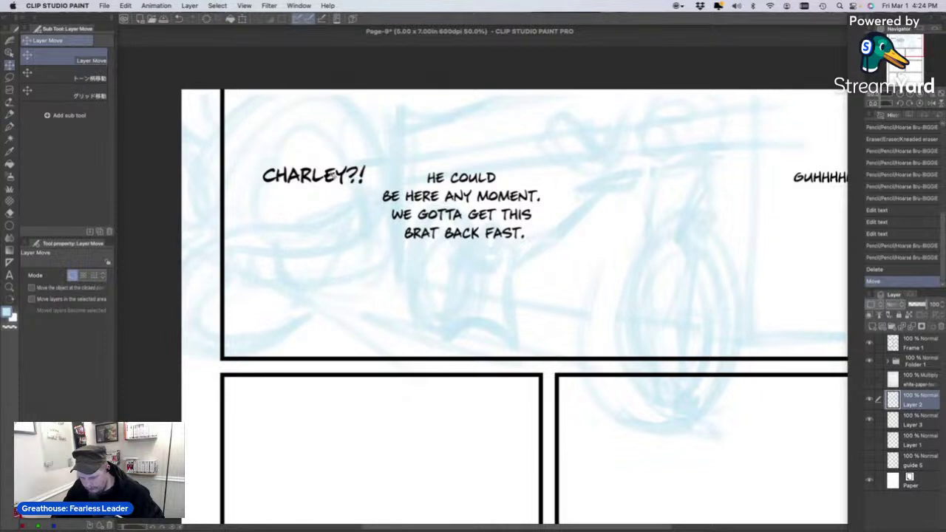
Move the leftmost dialogue text up and left, close to the top panel's left border.
key(o)
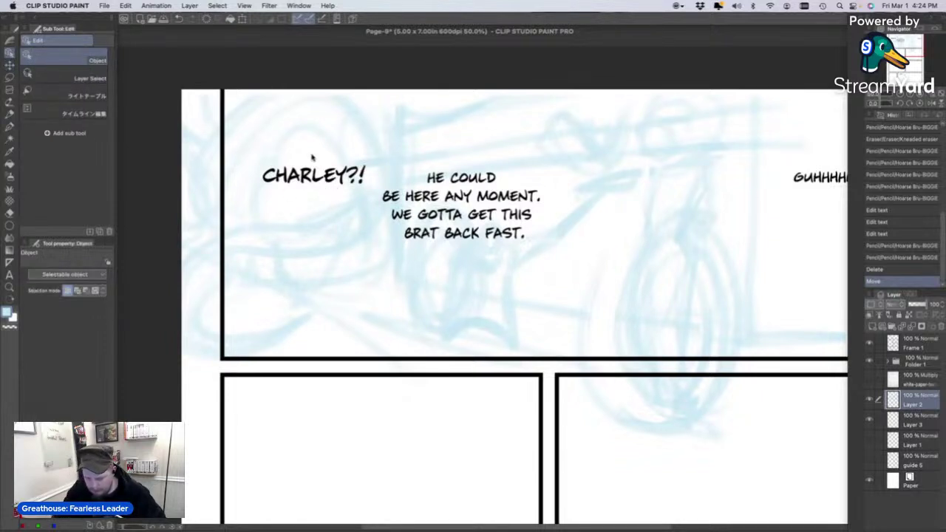
click(310, 179)
drag(310, 180, 282, 170)
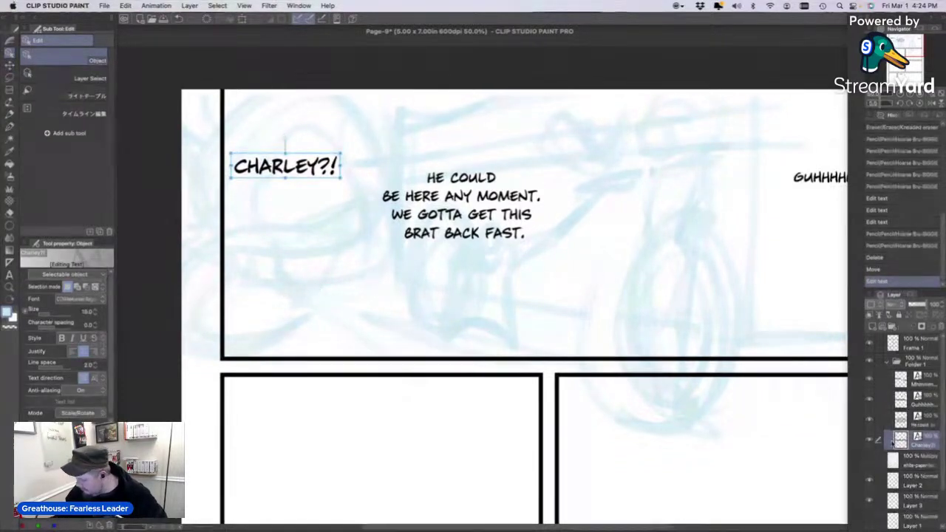
Compare the current sketch with Layer 1 shown and hidden.
click(871, 515)
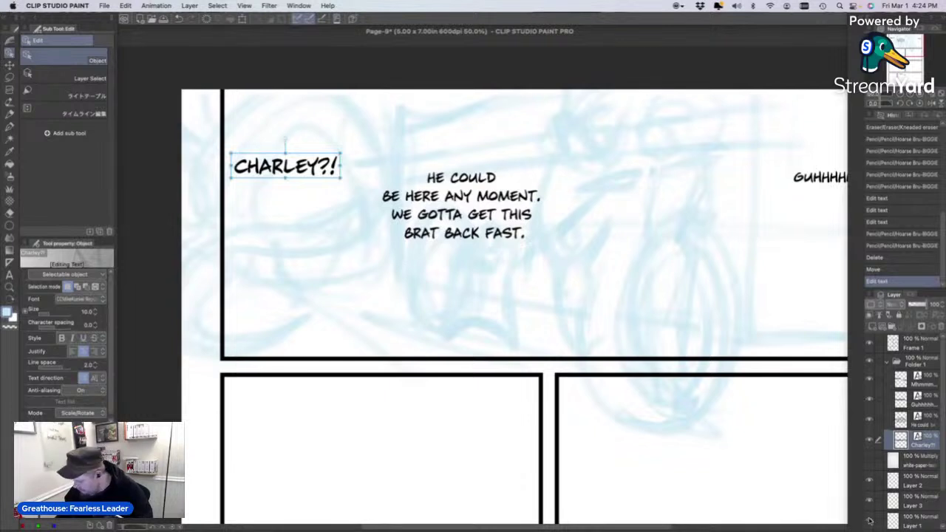
click(878, 520)
click(870, 521)
click(876, 520)
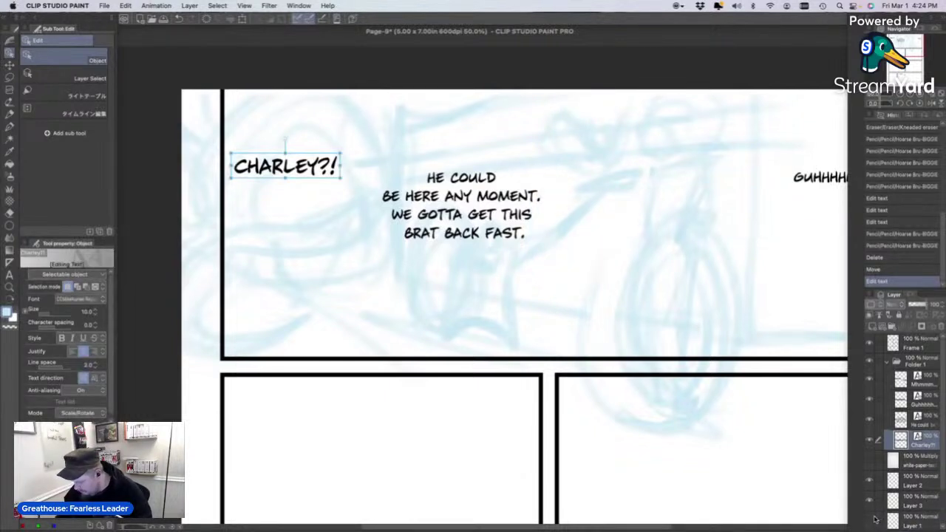
click(871, 521)
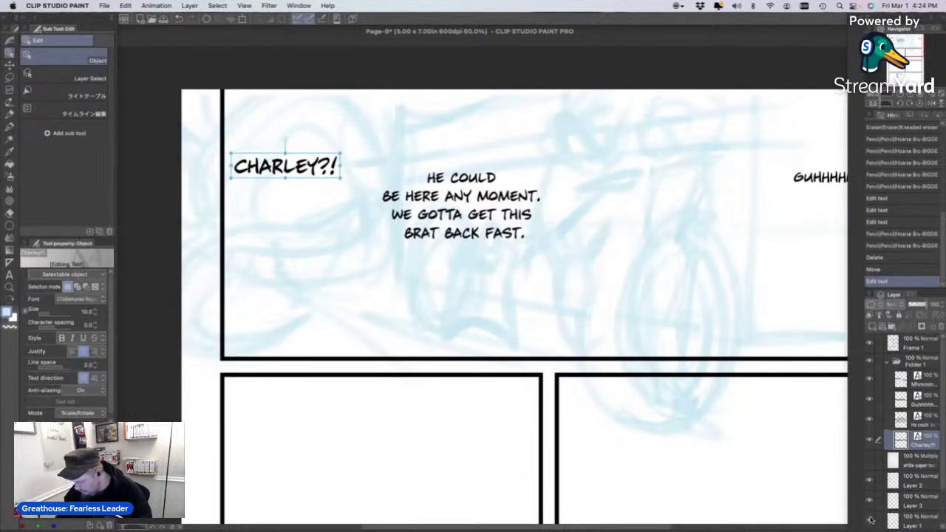
Clear and delete Layer 1, and show the guide 5 layer.
click(922, 518)
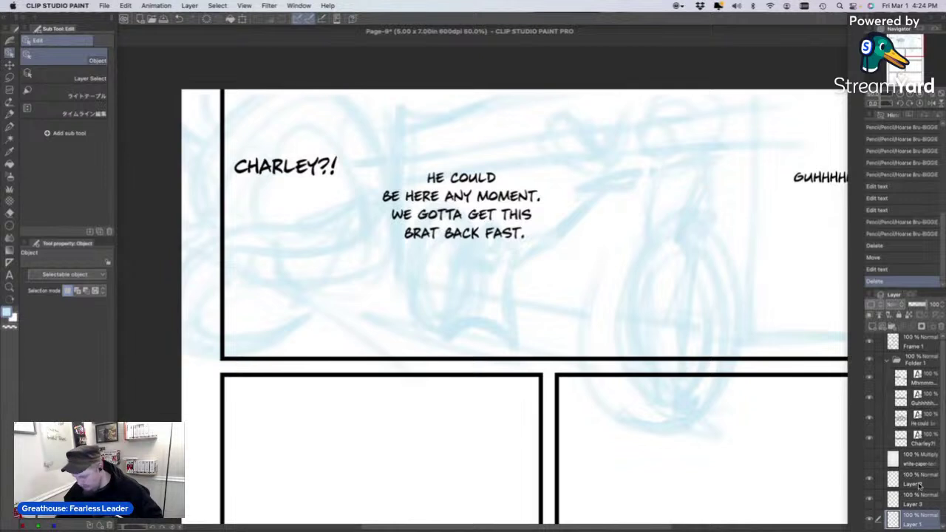
click(934, 326)
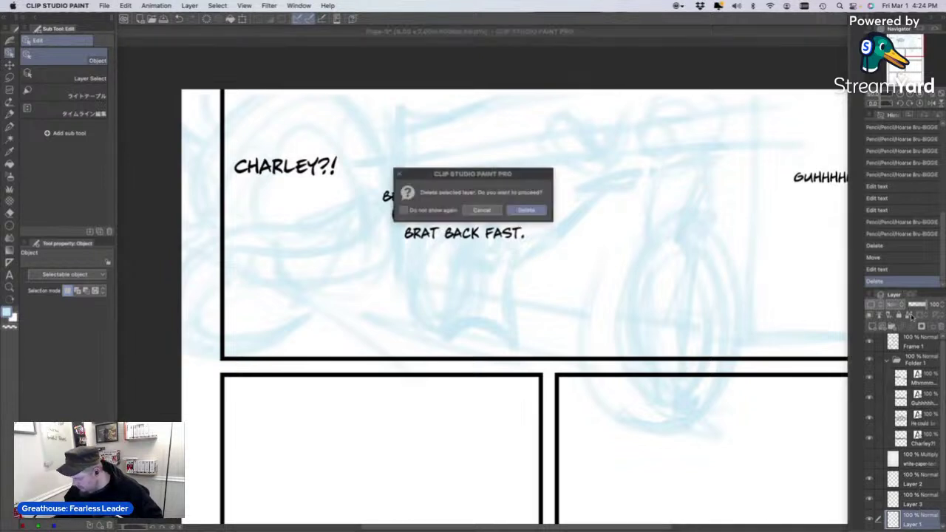
click(526, 209)
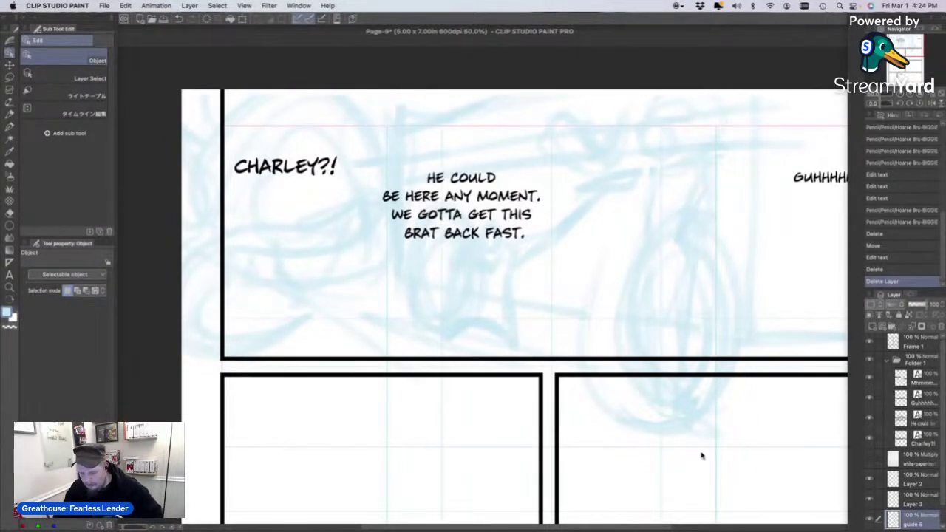
Raise the leftmost dialogue text slightly and place the "HE COULD BE HERE ANY MOMENT..." text just below it.
click(309, 169)
click(467, 222)
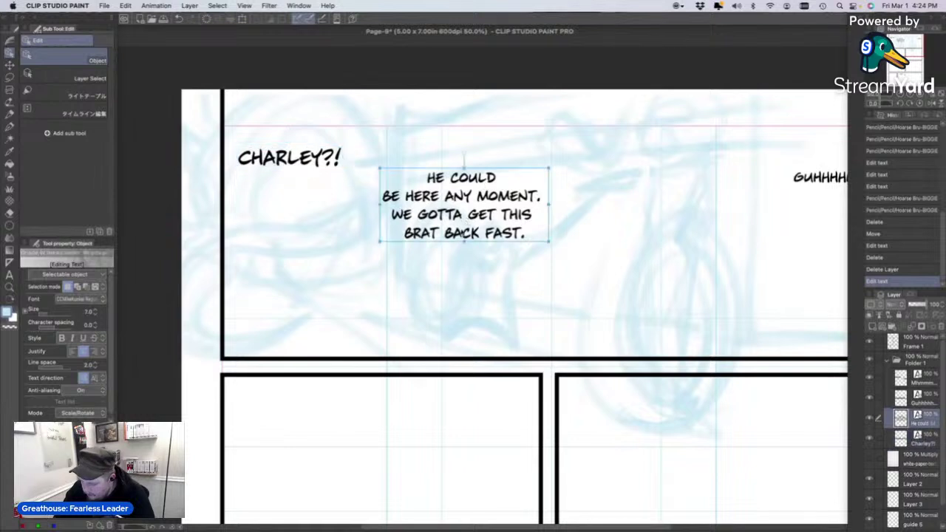
drag(467, 222, 356, 233)
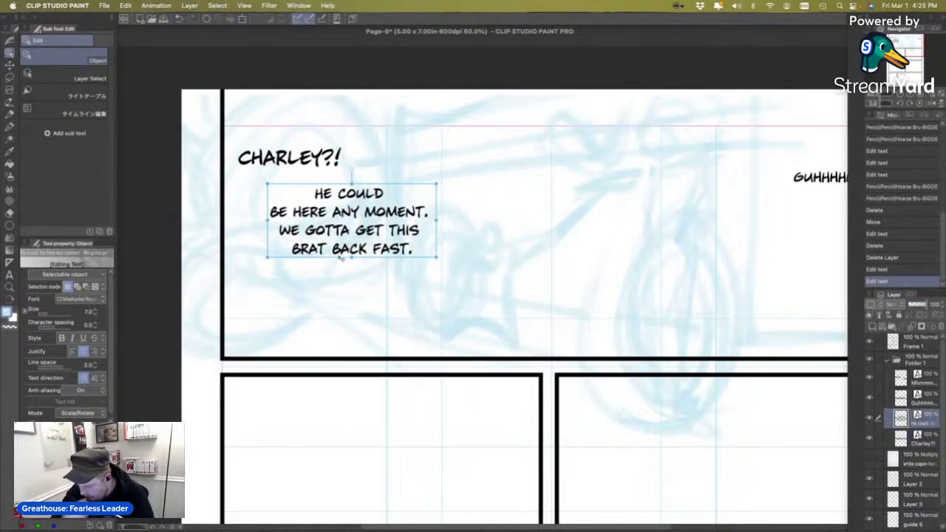
Move the "HE COULD BE HERE ANY MOMENT..." text up and right so it sits beside "CHARLEY?!".
drag(404, 212, 438, 192)
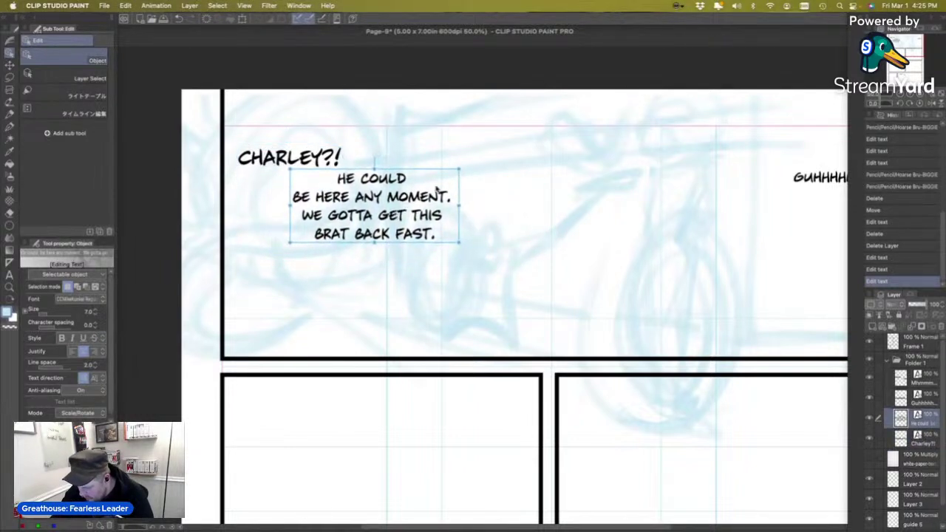
drag(440, 238, 460, 228)
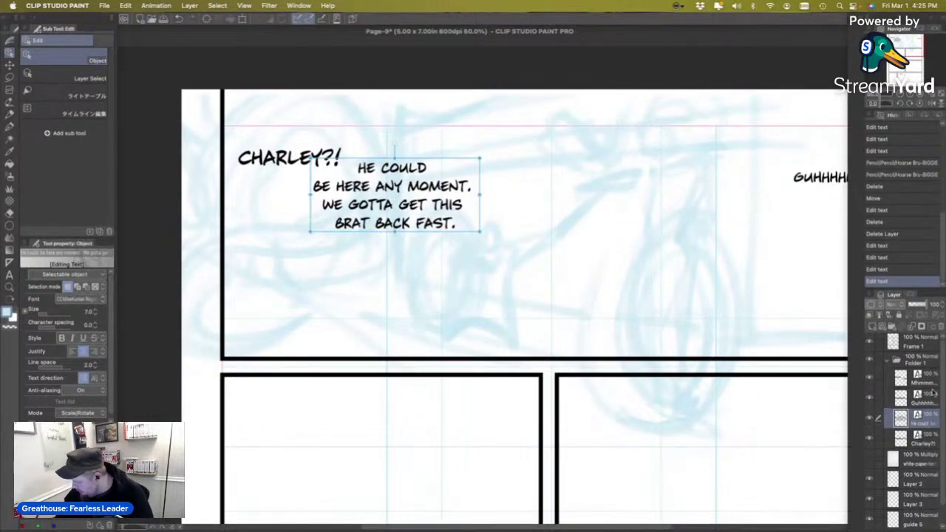
Nudge the Layer 2 vehicle sketch slightly to the right within the top panel.
click(908, 476)
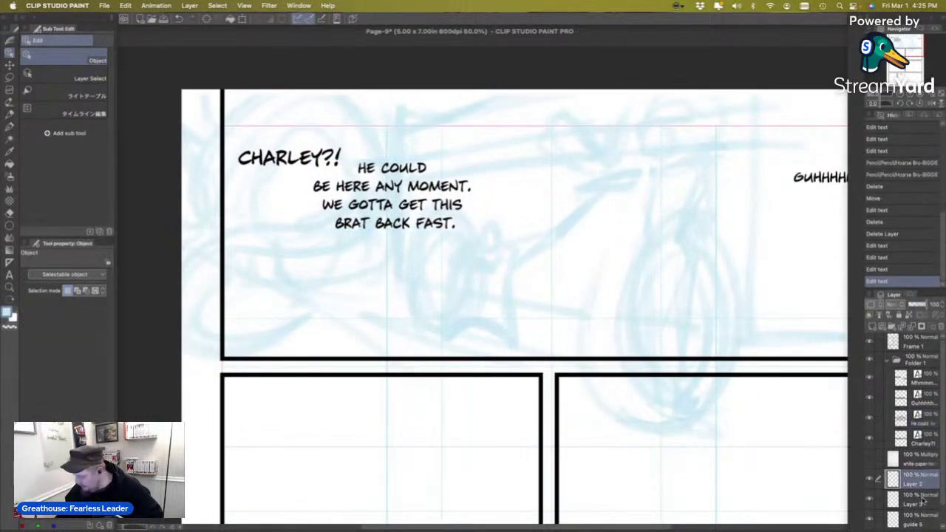
click(922, 501)
click(921, 478)
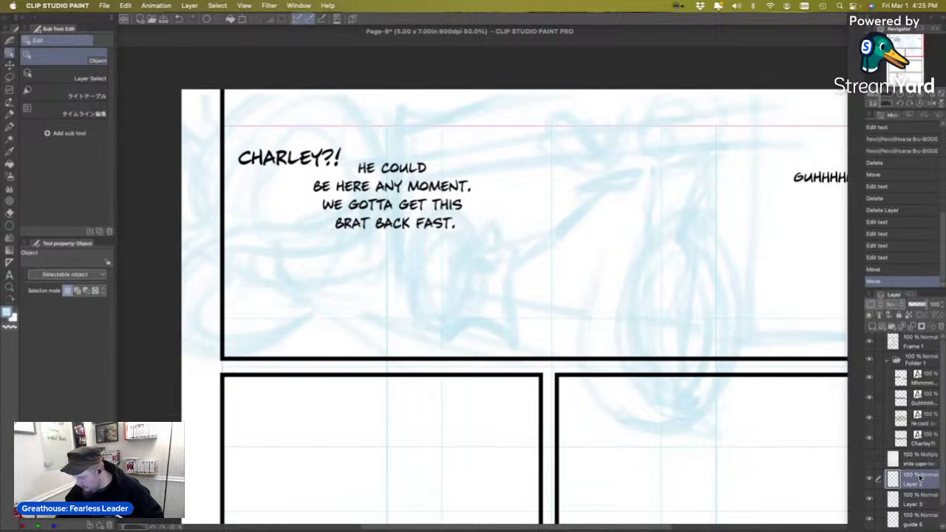
key(k)
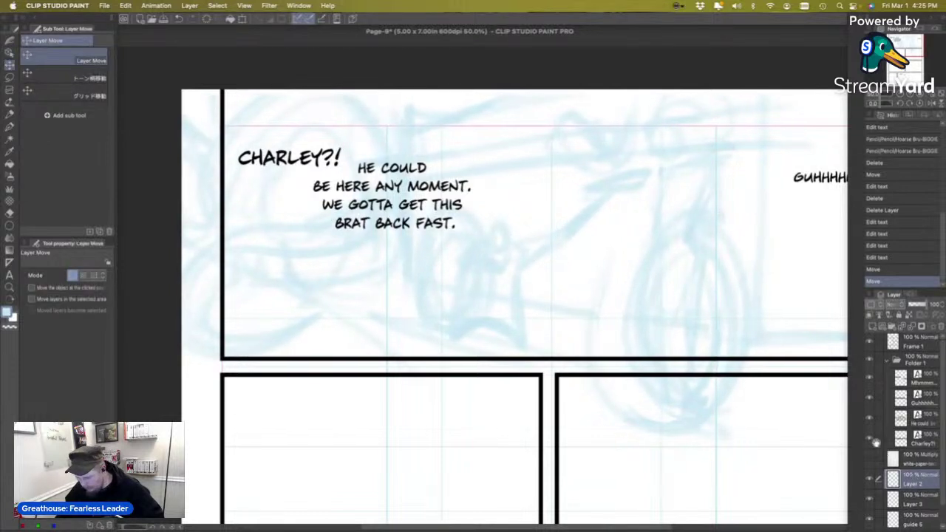
drag(758, 425, 629, 431)
Move the "GUHHHHH..." text up and left, away from the top panel's right border, and collapse Folder 1.
key(o)
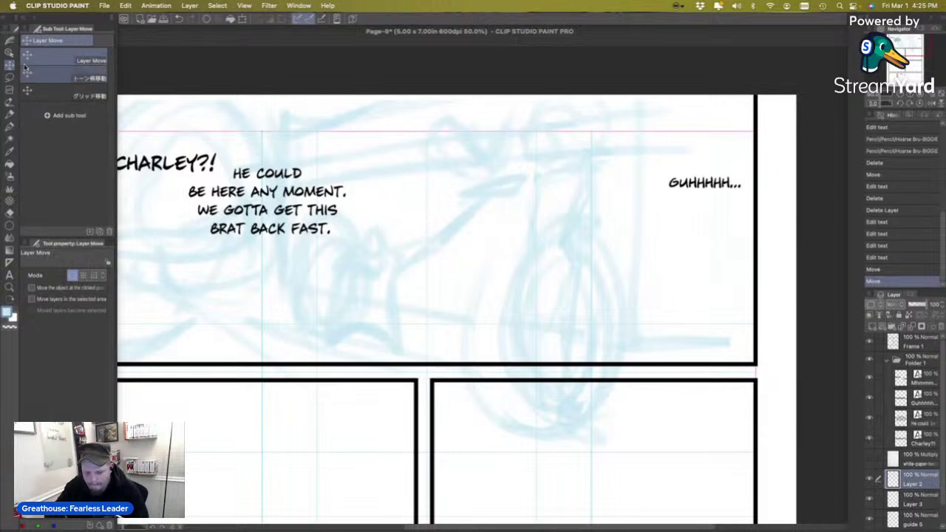
drag(688, 182, 621, 167)
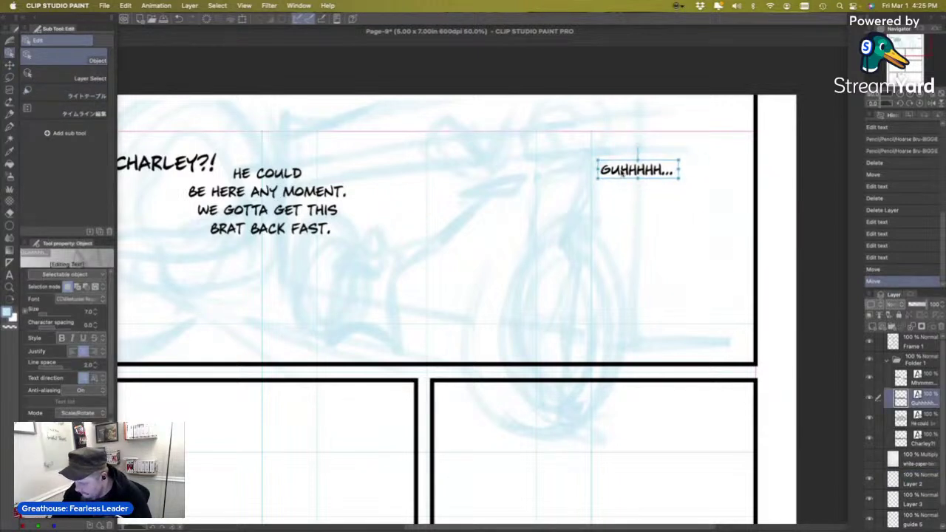
click(896, 361)
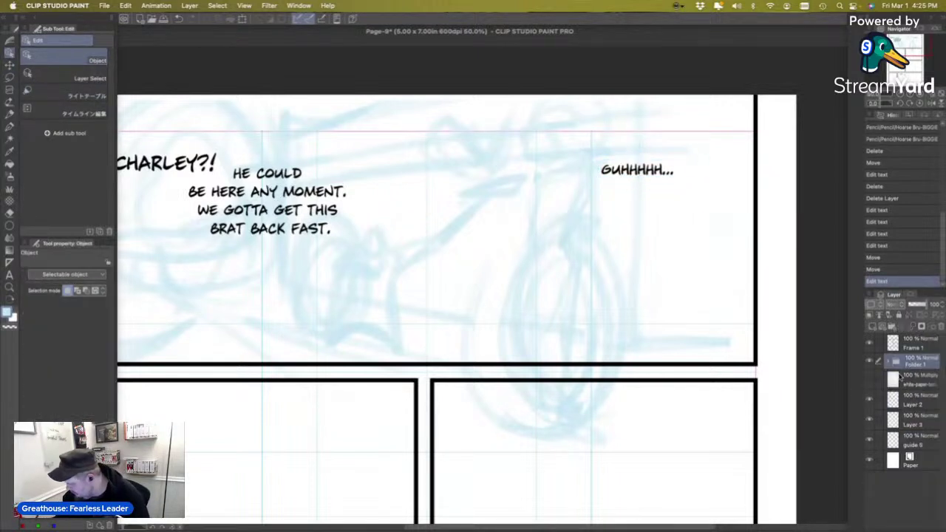
Try to rough out a figure at the right end of the top panel on Layer 2 with the Hoarse Bru-BIGGIE pencil.
click(869, 400)
click(870, 400)
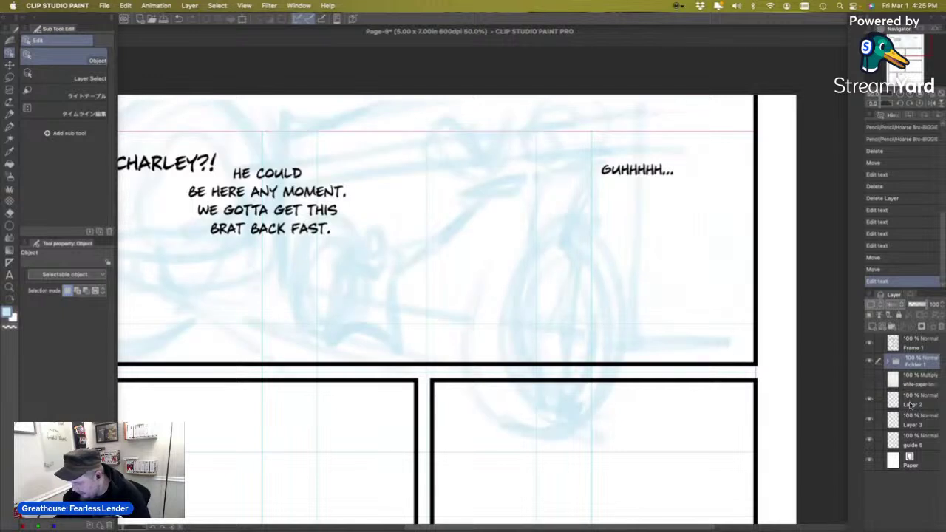
click(911, 403)
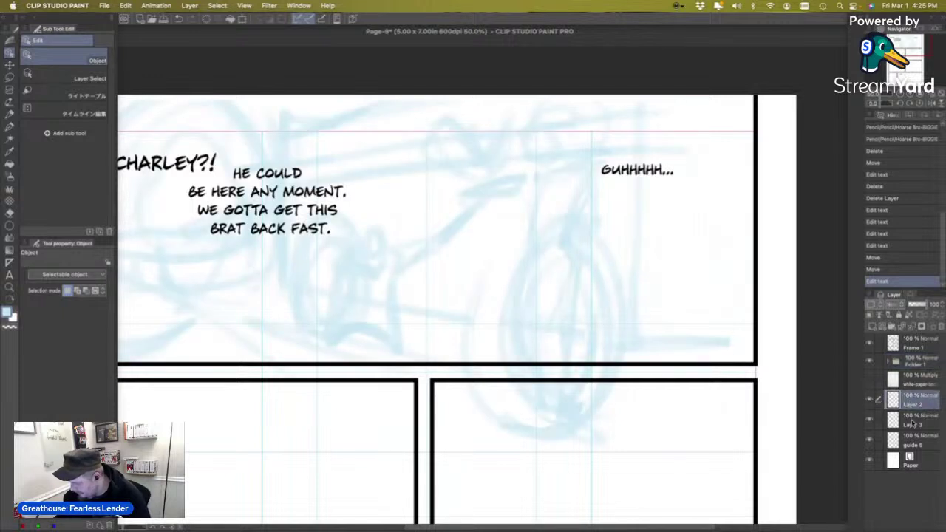
click(10, 114)
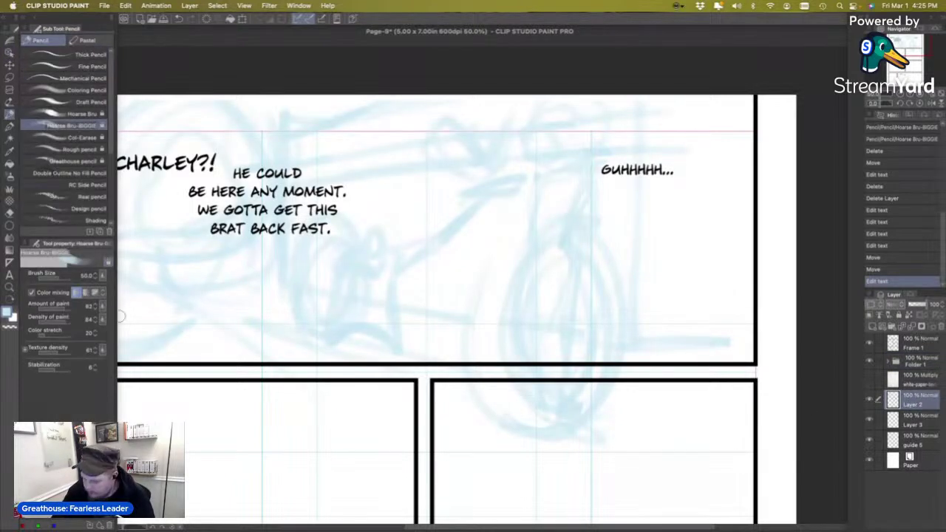
click(730, 95)
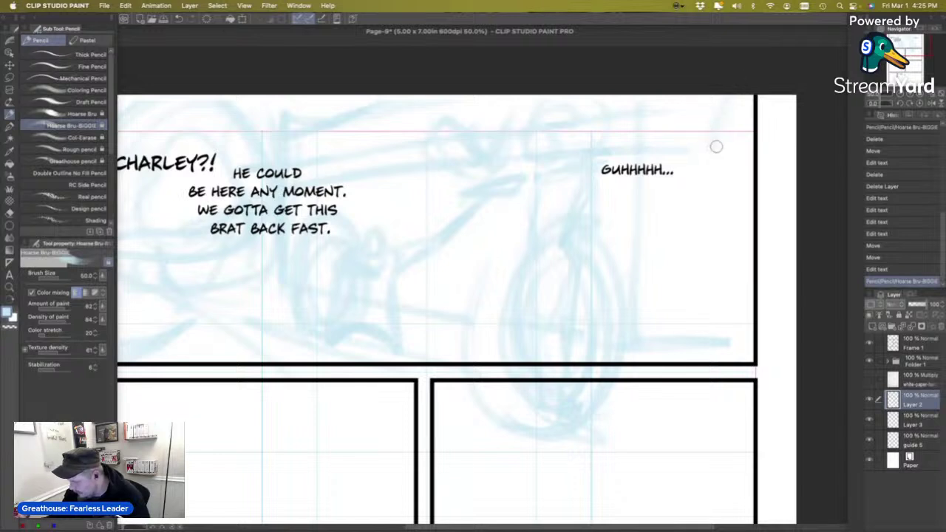
mouse_move(714, 146)
mouse_down()
mouse_move(691, 148)
mouse_move(687, 213)
mouse_up()
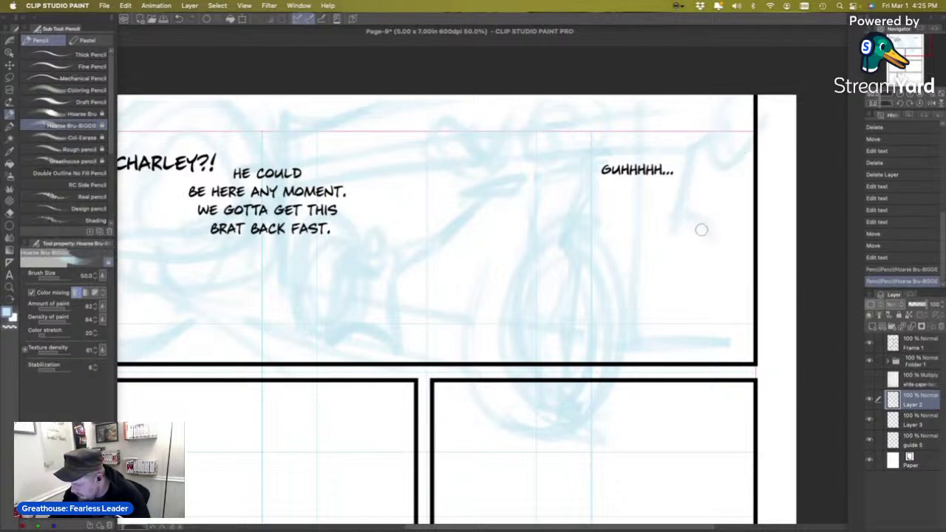
key(super+z)
key(super+z)
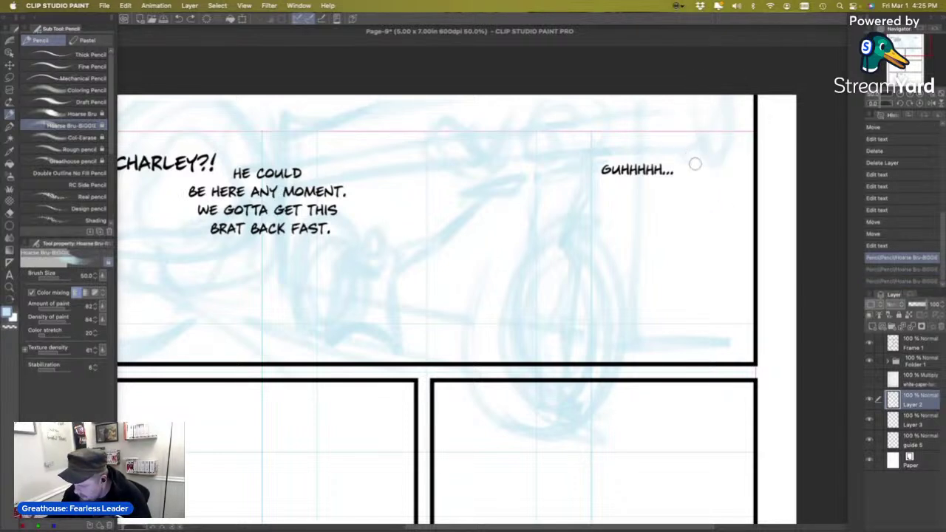
mouse_move(736, 138)
mouse_down()
mouse_move(698, 202)
mouse_move(744, 214)
mouse_up()
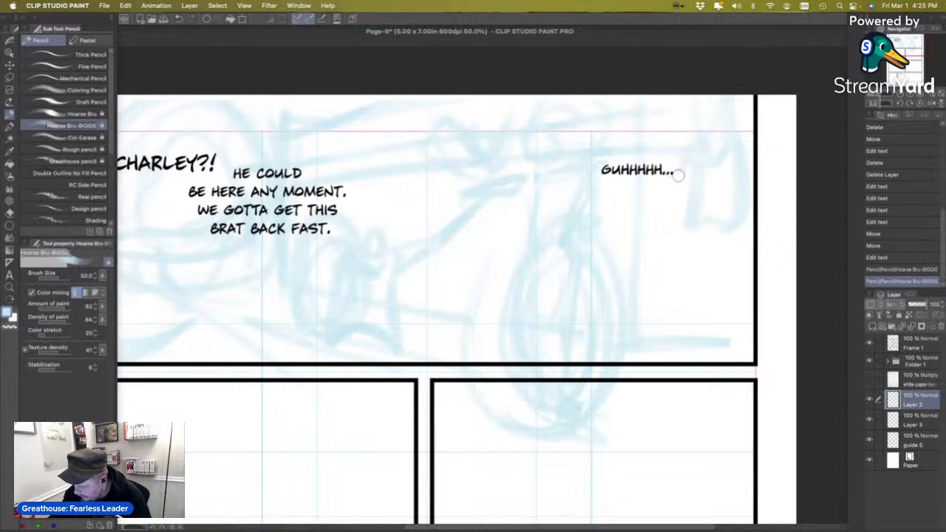
key(super+z)
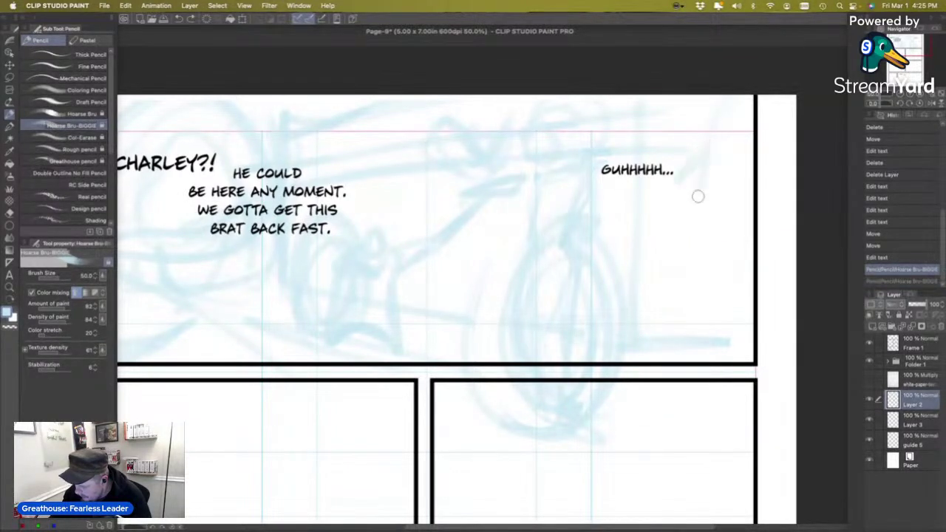
Pencil a loose figure shape just right of the "GUHHHHH..." text, against the panel's right border.
drag(697, 197, 709, 245)
mouse_move(736, 200)
mouse_down()
mouse_move(732, 156)
mouse_move(717, 140)
mouse_move(724, 100)
mouse_move(712, 207)
mouse_up()
mouse_move(703, 168)
mouse_down()
mouse_move(691, 233)
mouse_move(722, 243)
mouse_up()
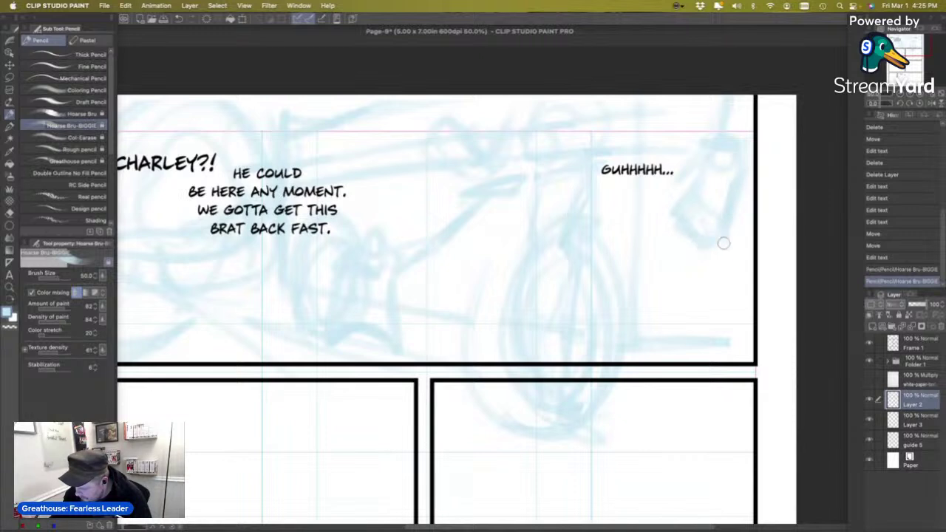
Extend the vehicle's horizontal lines past the top panel's right border and sketch diagonal guide lines beneath the wheel.
drag(687, 340, 768, 342)
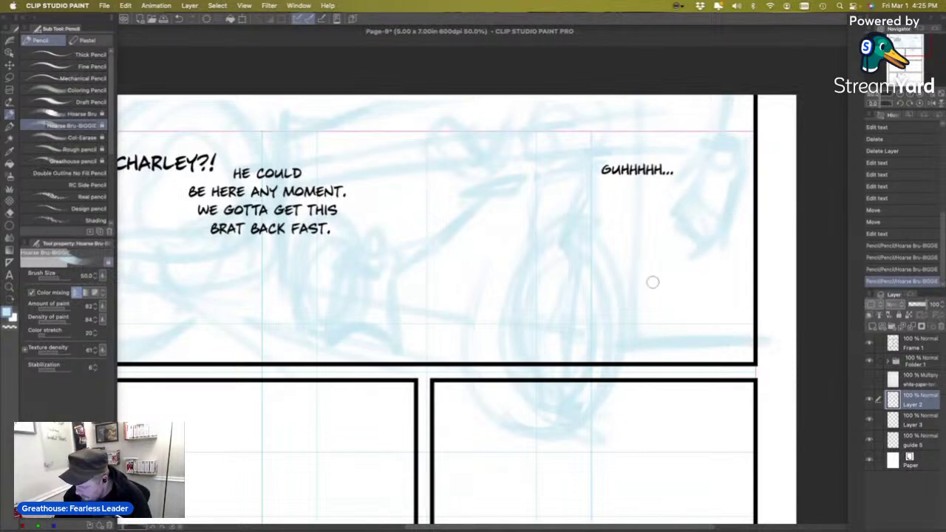
drag(639, 243, 795, 241)
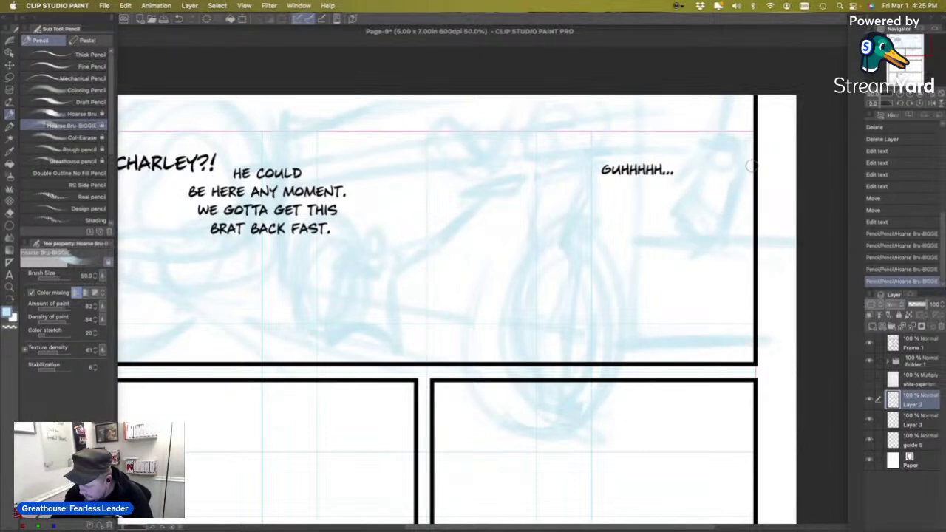
drag(752, 166, 753, 272)
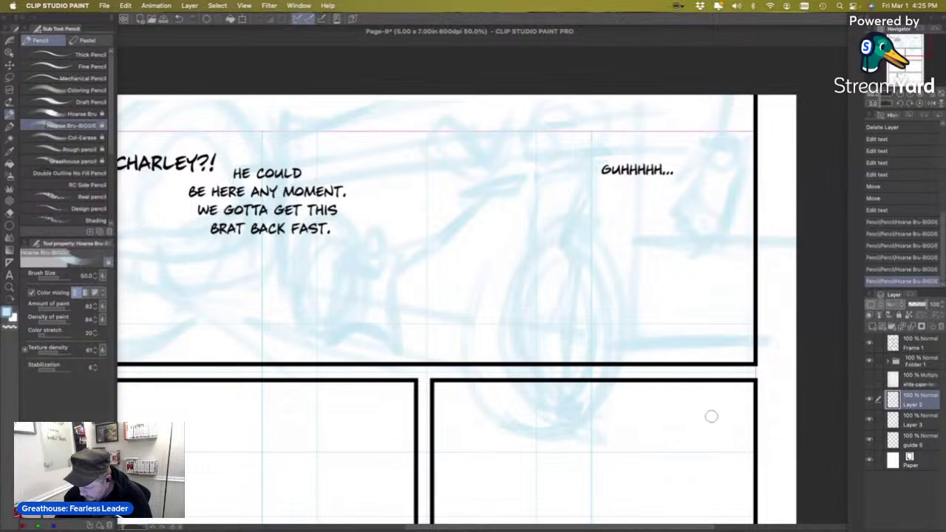
drag(459, 233, 662, 240)
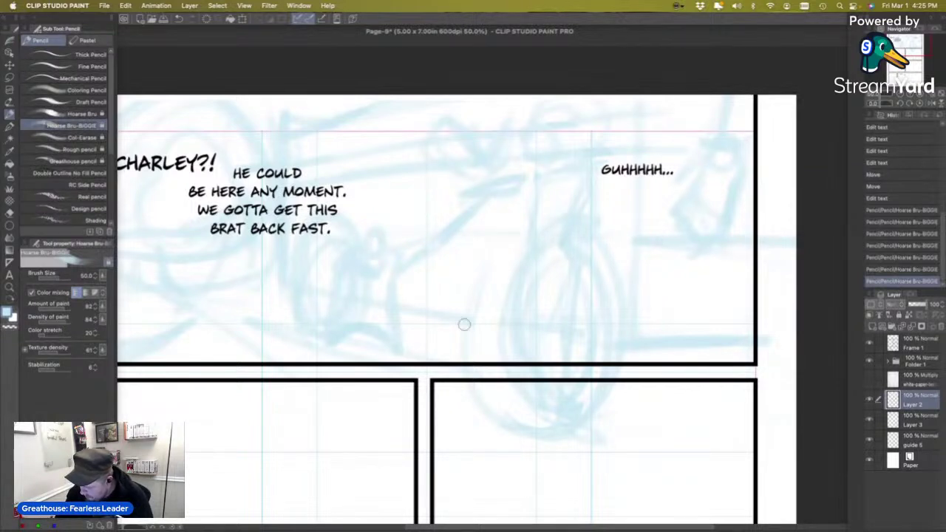
drag(402, 368, 707, 464)
drag(584, 451, 745, 520)
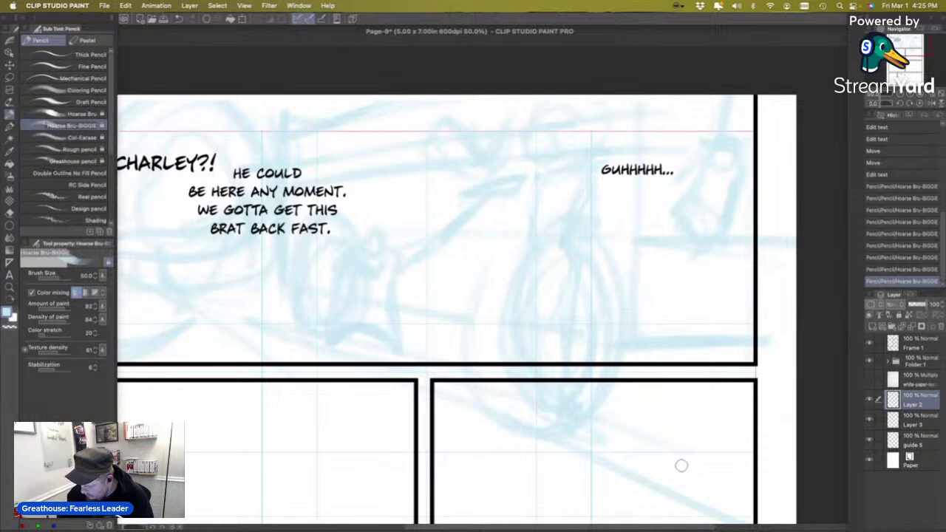
Erase the rough figure beside "GUHHHHH..." and redraw the horizontal line that ran through it.
mouse_move(708, 160)
mouse_down()
mouse_move(687, 209)
mouse_move(734, 156)
mouse_move(729, 192)
mouse_up()
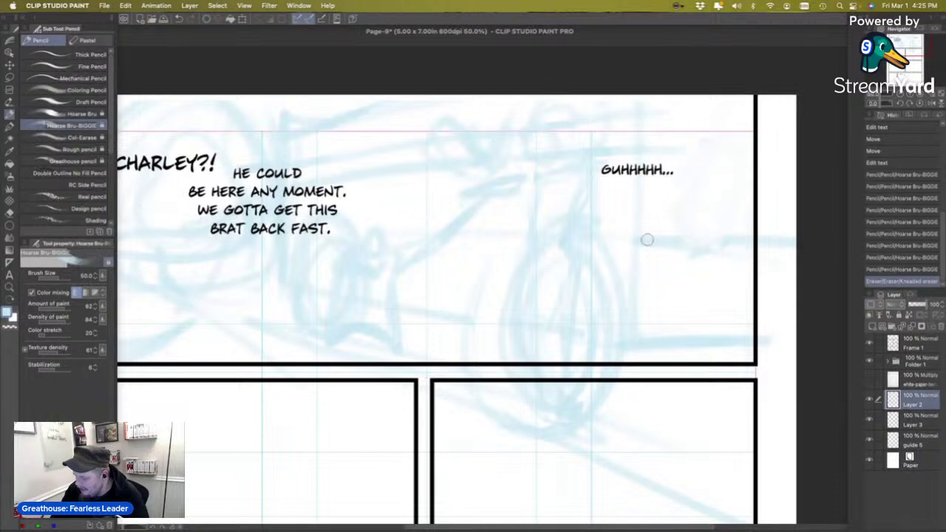
drag(648, 240, 745, 241)
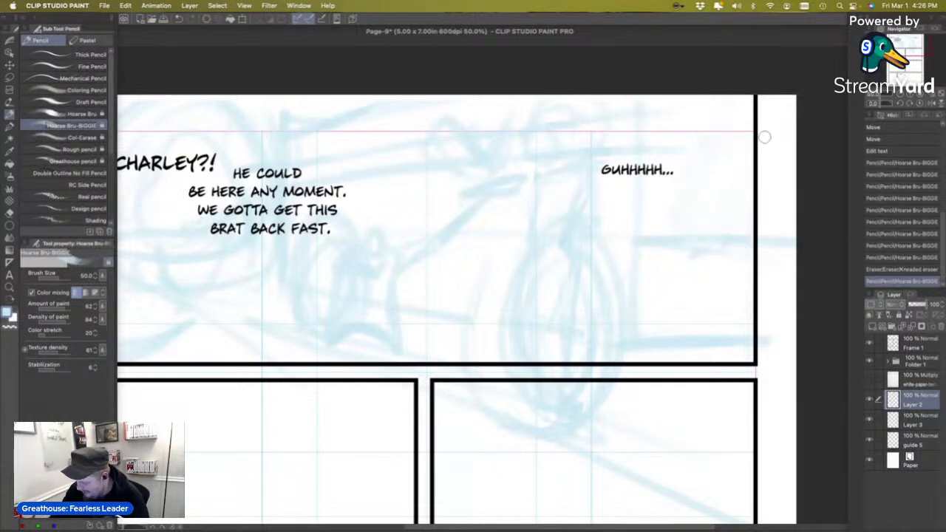
Hide Layer 2, Folder 1 and Frame 1, keep Layer 3 visible, and move Layer 3 above Layer 2.
click(872, 402)
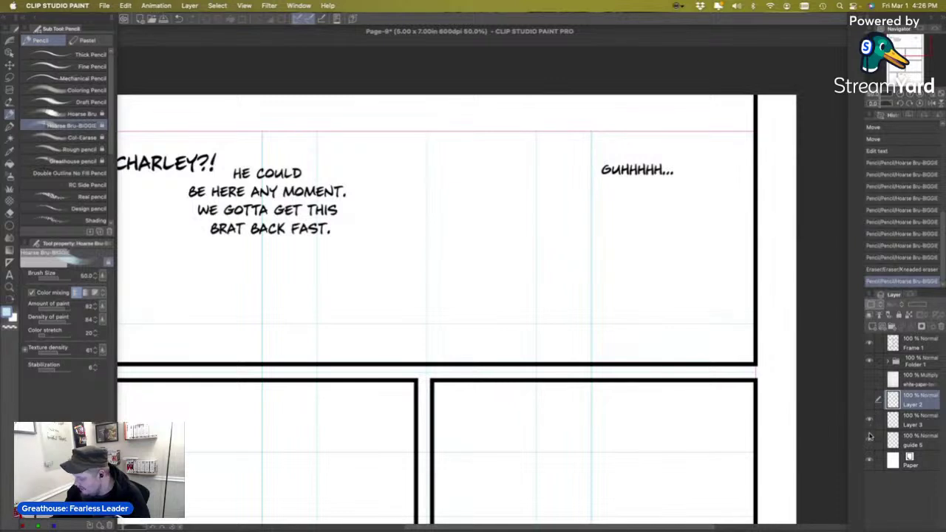
click(869, 360)
click(870, 342)
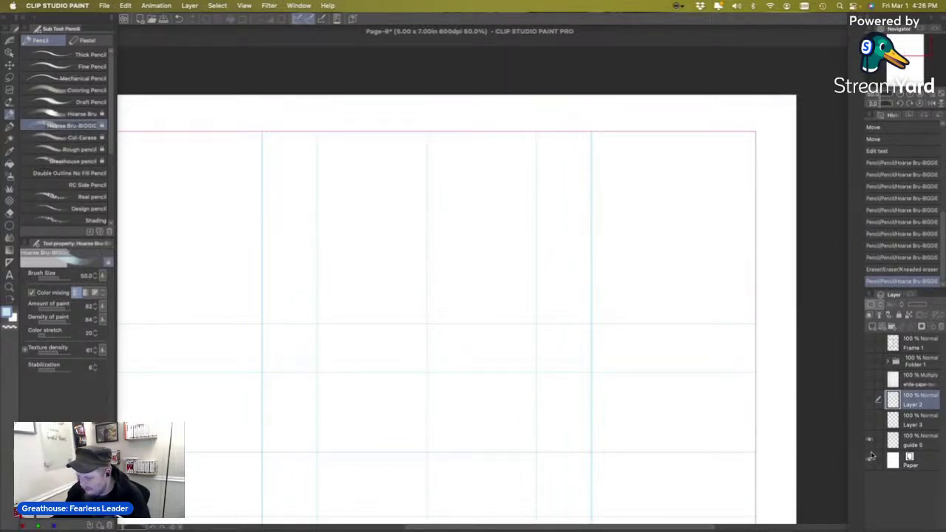
click(870, 419)
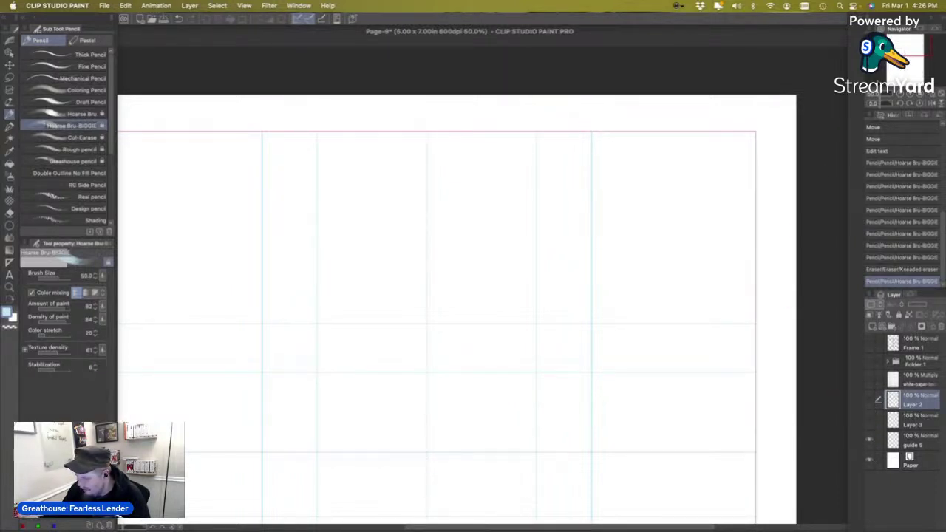
click(901, 96)
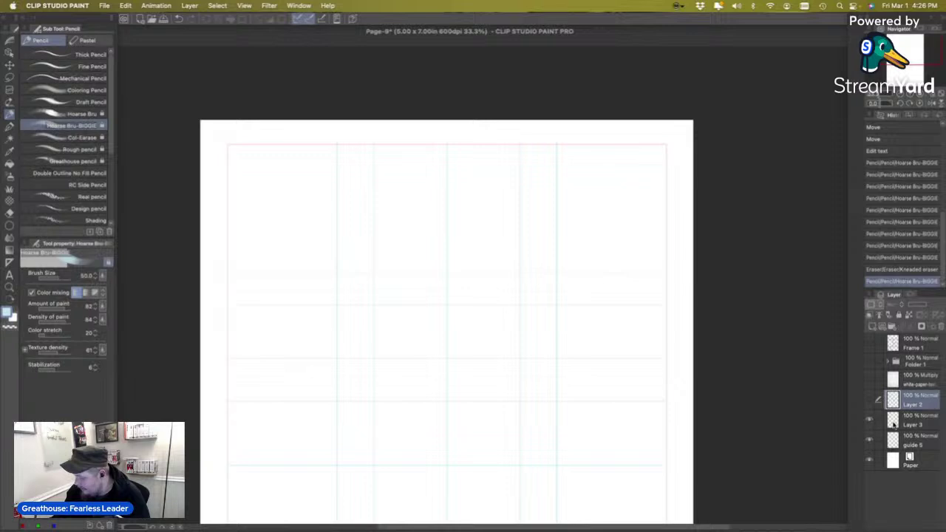
drag(893, 423, 893, 399)
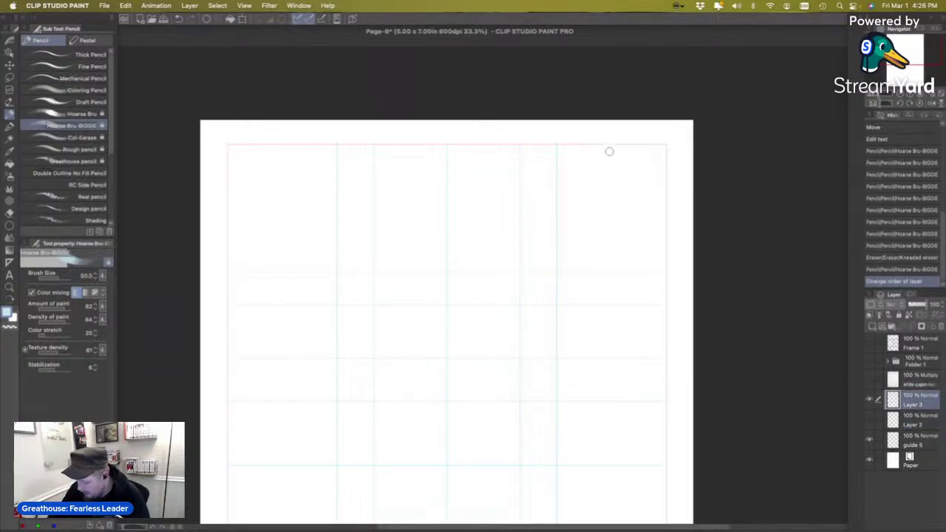
Sketch a standing figure's head, shoulders and torso on Layer 3 near the upper right corner of the page.
mouse_move(605, 167)
mouse_down()
mouse_move(589, 150)
mouse_move(598, 136)
mouse_move(586, 177)
mouse_move(629, 168)
mouse_move(642, 214)
mouse_up()
key(super+z)
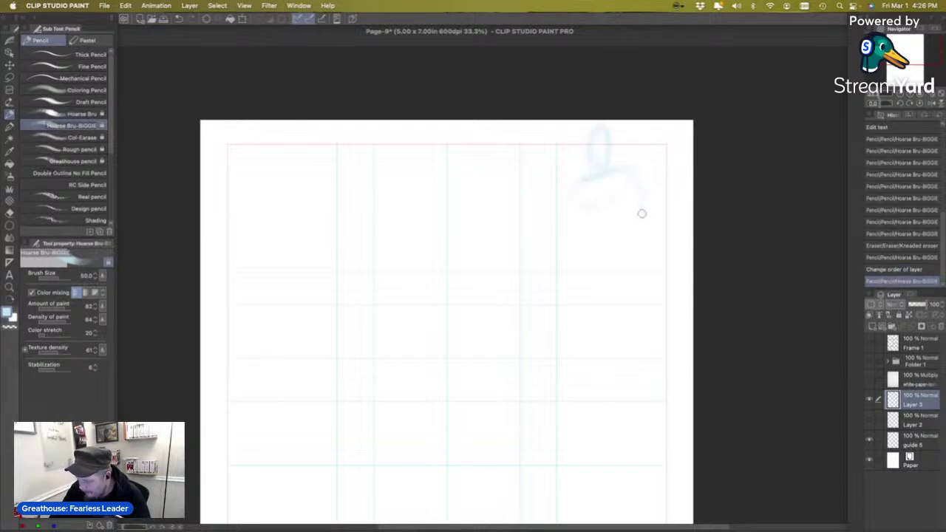
drag(589, 174, 602, 245)
drag(645, 207, 635, 253)
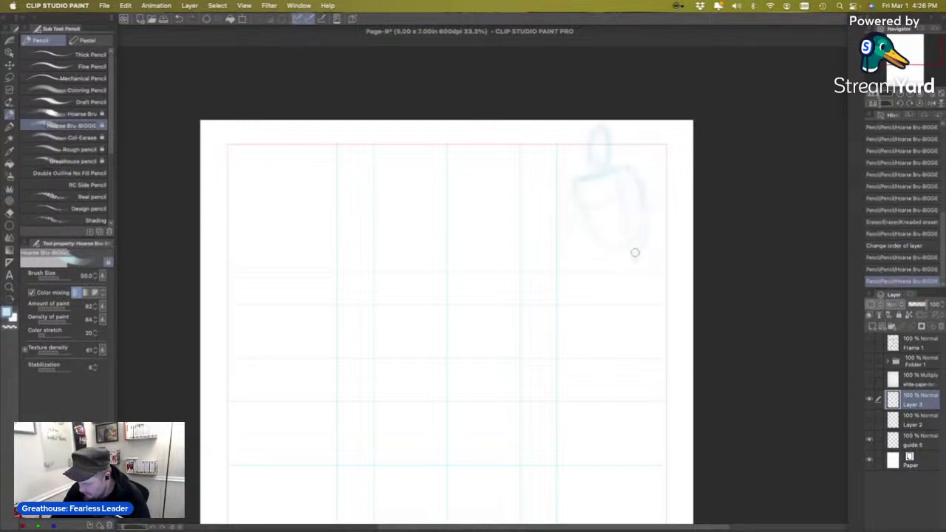
Rough in the standing figure's waist, hanging arm and both legs in light-blue pencil.
mouse_move(569, 181)
mouse_down()
mouse_move(600, 235)
mouse_move(601, 285)
mouse_up()
mouse_move(643, 259)
mouse_down()
mouse_move(648, 310)
mouse_move(578, 414)
mouse_up()
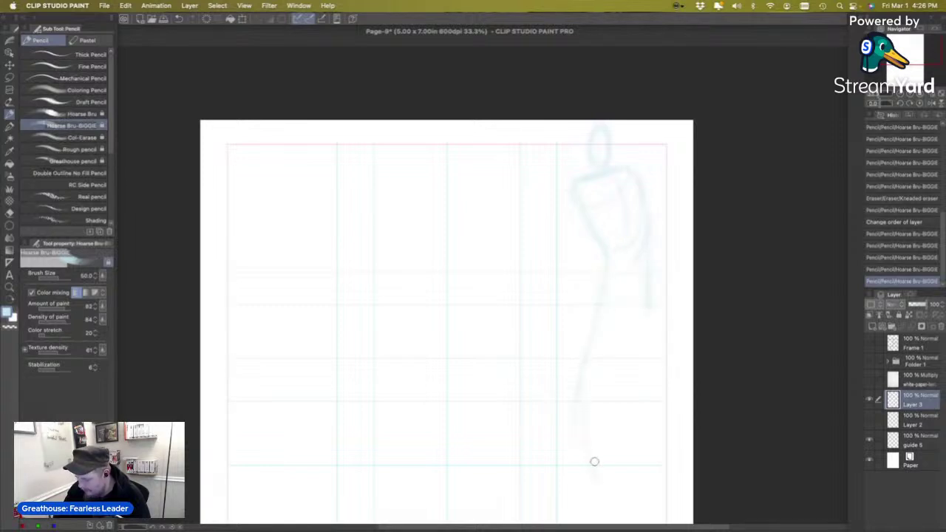
drag(651, 362, 658, 317)
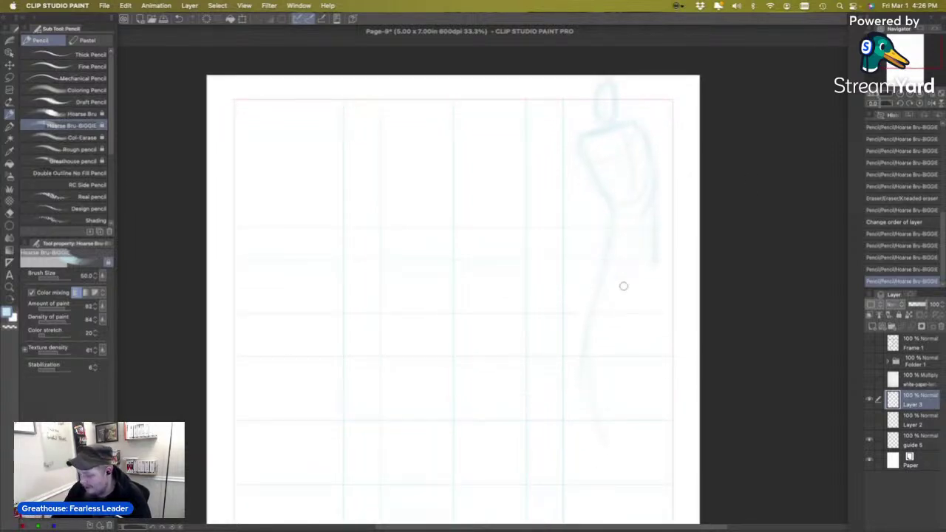
drag(622, 287, 614, 435)
mouse_move(632, 267)
mouse_down()
mouse_move(615, 227)
mouse_move(606, 410)
mouse_up()
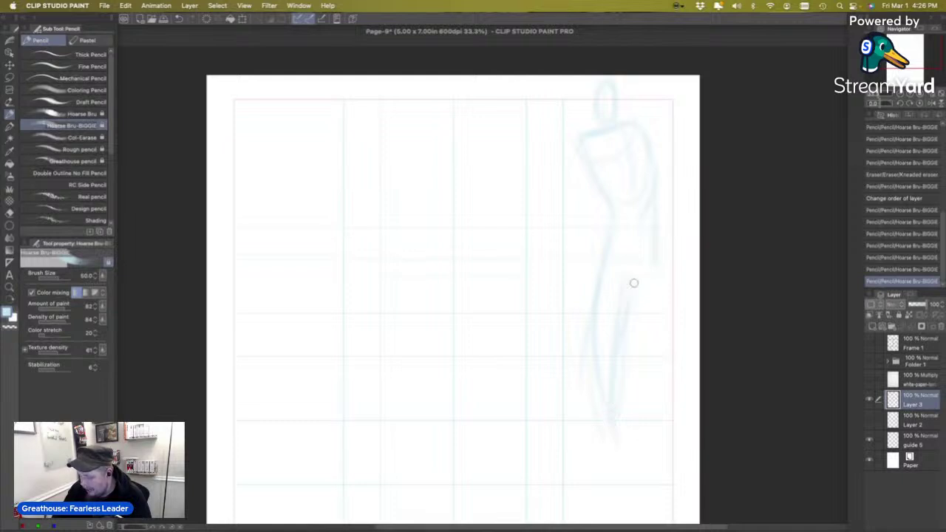
mouse_move(647, 257)
mouse_down()
mouse_move(663, 336)
mouse_move(664, 388)
mouse_up()
drag(629, 318, 652, 384)
drag(655, 267, 663, 406)
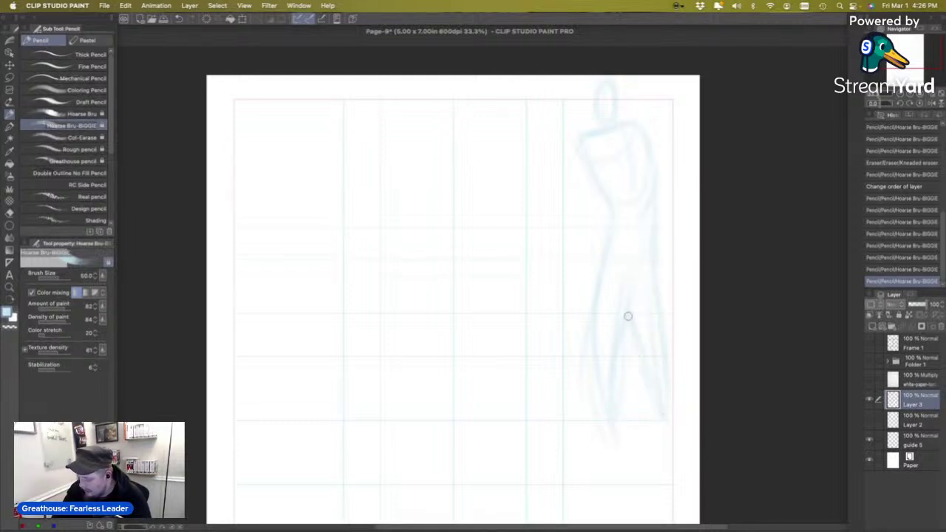
Sketch the standing figure's bent near arm, far arm, inner torso line and waistline in light-blue pencil on Layer 3.
mouse_move(589, 134)
mouse_down()
mouse_move(590, 161)
mouse_move(599, 150)
mouse_move(605, 180)
mouse_up()
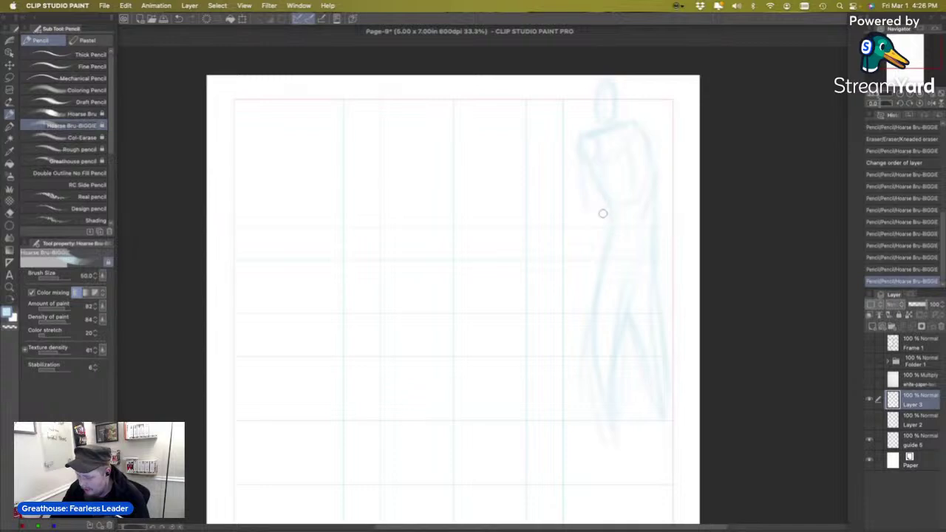
key(super+z)
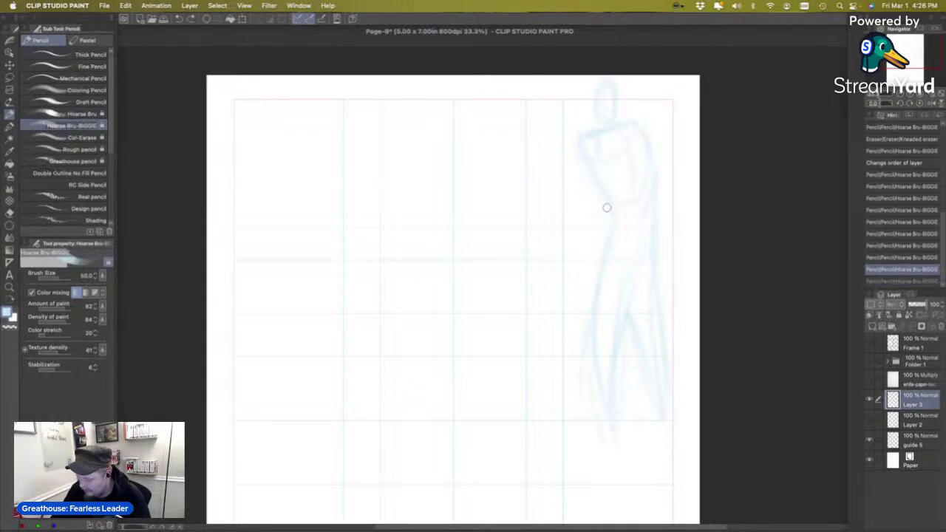
drag(604, 148, 614, 201)
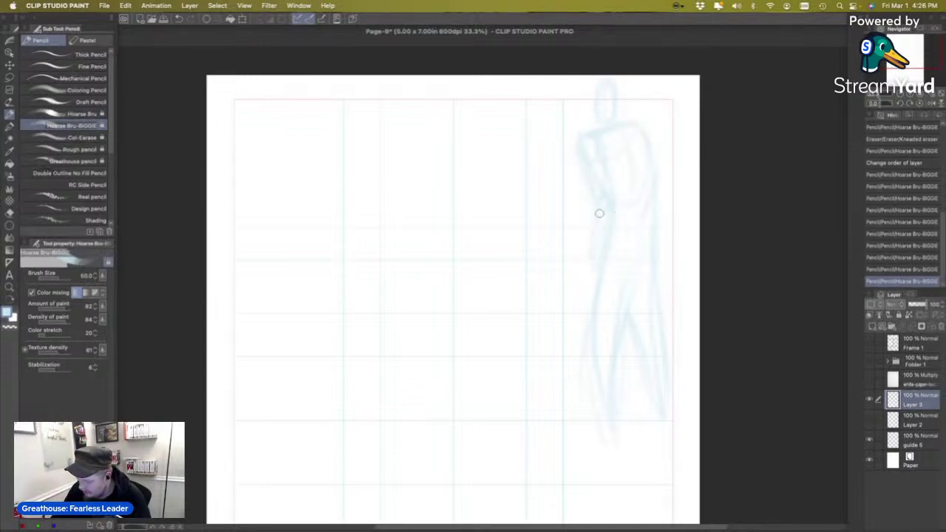
drag(647, 127, 650, 213)
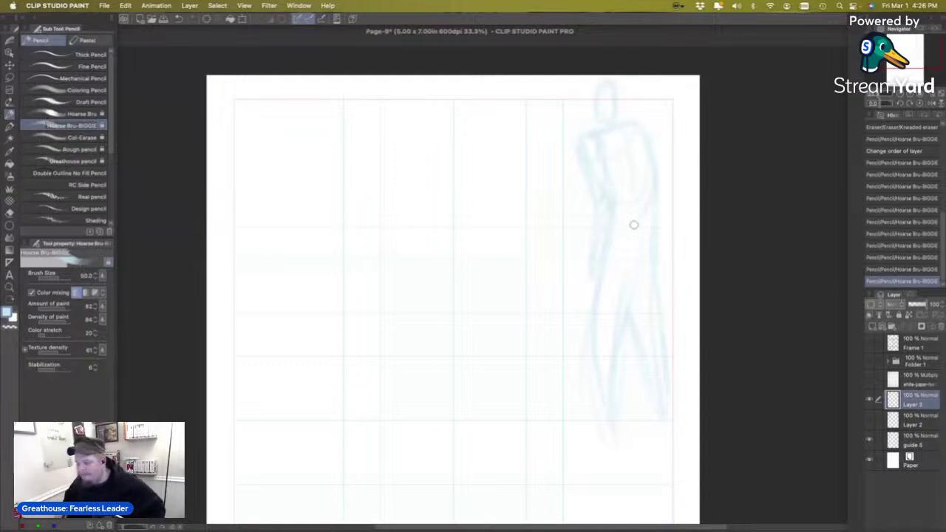
mouse_move(625, 138)
mouse_down()
mouse_move(638, 194)
mouse_move(628, 289)
mouse_move(615, 259)
mouse_up()
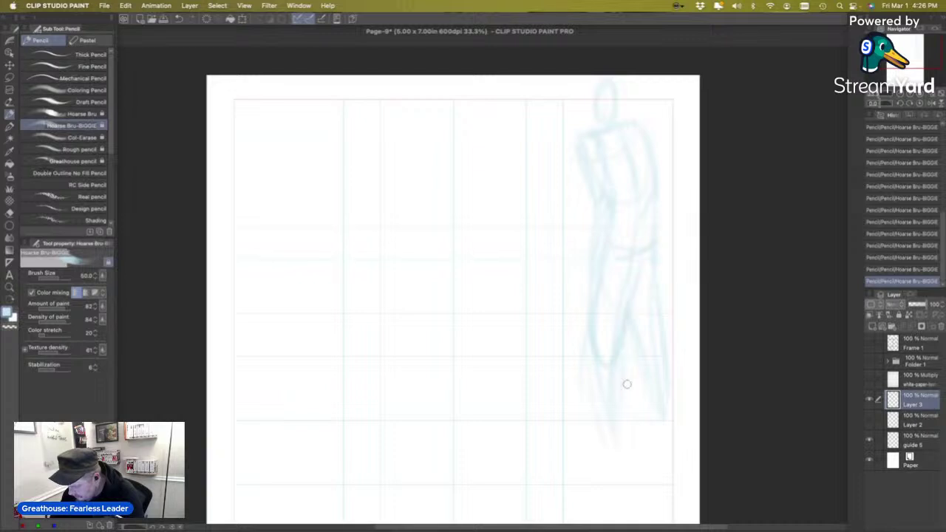
Fill out the figure's lower legs, add the hand at the hip, and rough in a wide angular shape around the head.
drag(647, 286, 655, 417)
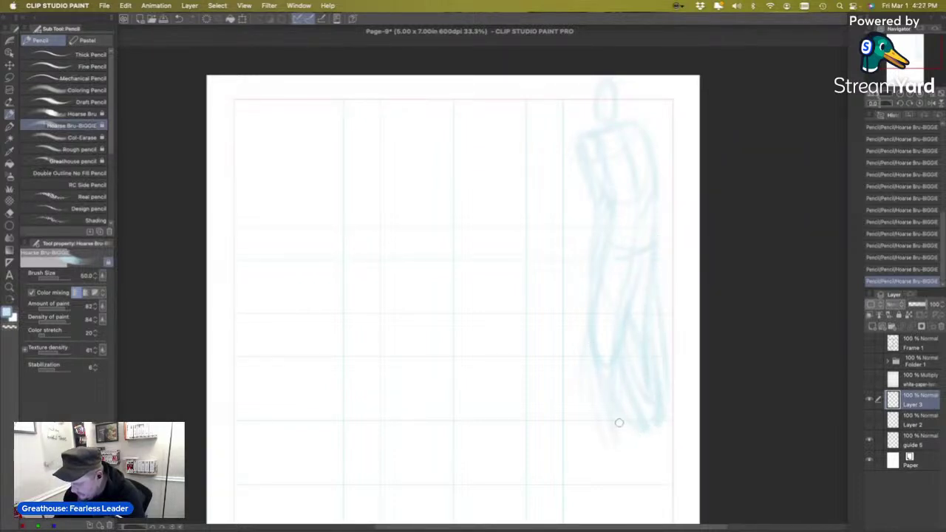
mouse_move(591, 264)
mouse_down()
mouse_move(581, 290)
mouse_move(603, 295)
mouse_move(607, 272)
mouse_move(602, 298)
mouse_up()
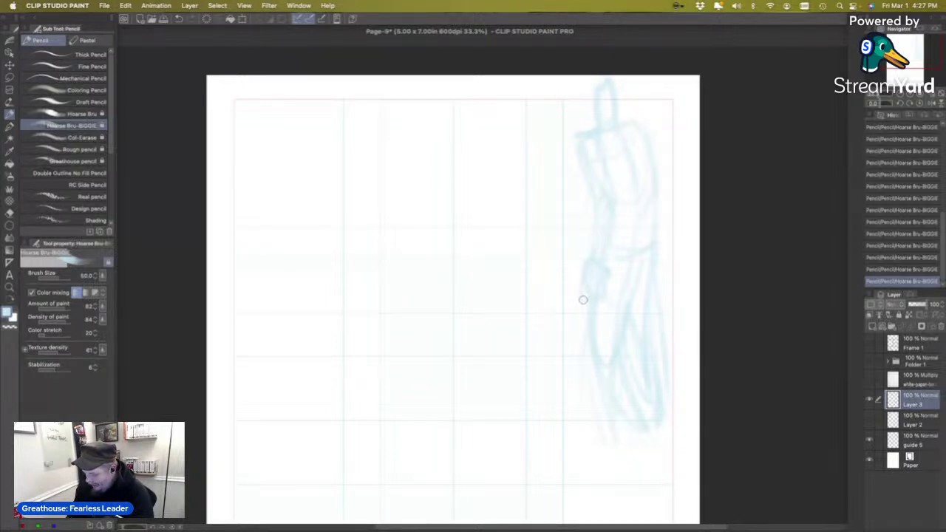
mouse_move(597, 96)
mouse_down()
mouse_move(619, 84)
mouse_move(595, 86)
mouse_move(604, 102)
mouse_move(599, 66)
mouse_move(605, 84)
mouse_move(576, 87)
mouse_move(587, 85)
mouse_move(545, 71)
mouse_move(548, 96)
mouse_up()
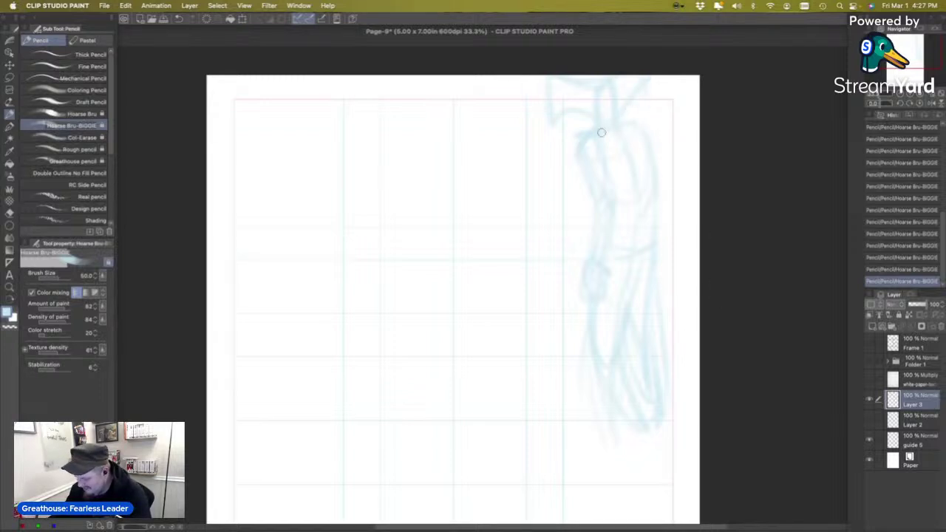
Show Layer 2, move the Layer 3 figure up and right until its feet meet the vehicle's ground line, and start a Scale/Rotate transform.
click(870, 419)
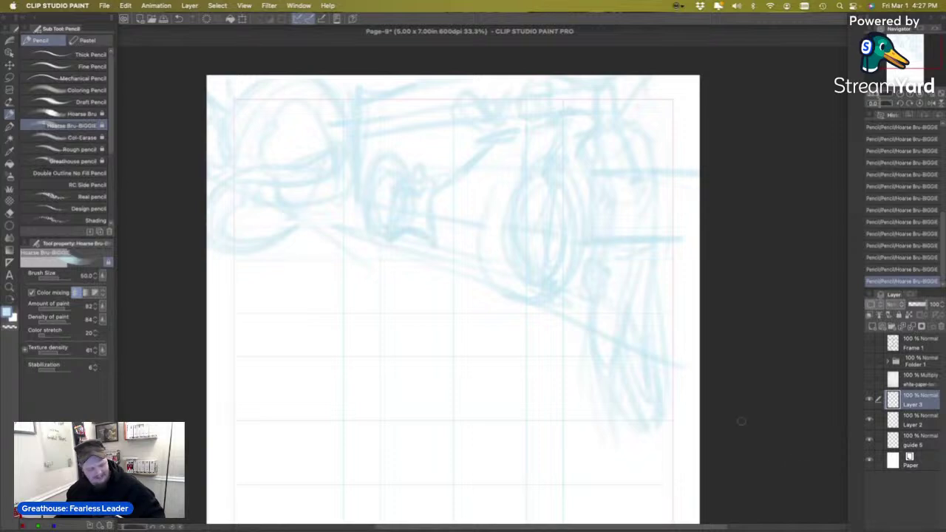
key(k)
mouse_move(623, 285)
mouse_down()
mouse_move(640, 276)
mouse_move(648, 246)
mouse_up()
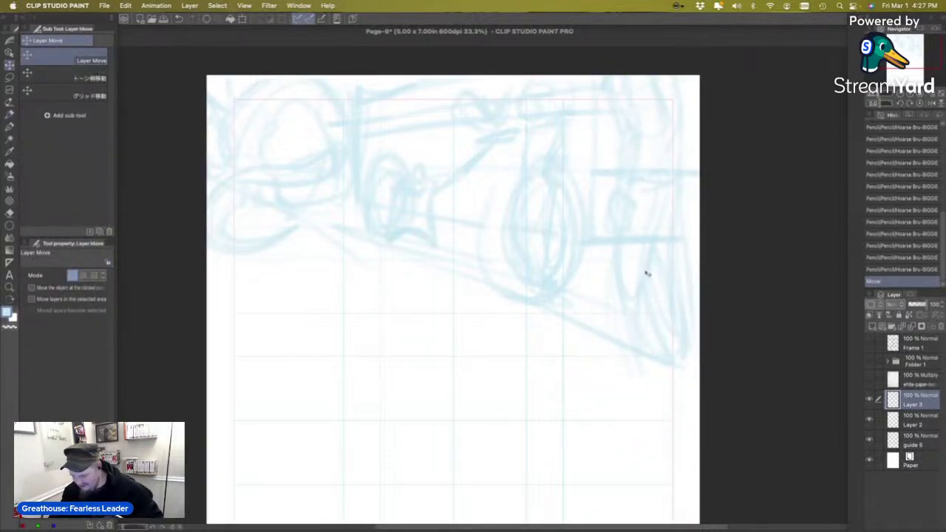
key(super+t)
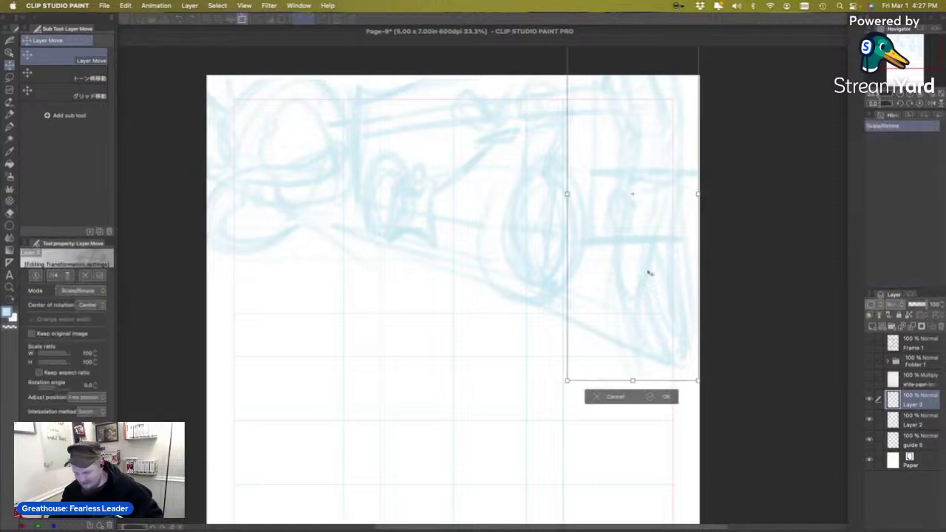
Scale and reposition the rough sketch section on Layer 3 along the page's right edge and apply the transformation.
drag(699, 384, 727, 416)
drag(667, 324, 658, 281)
click(669, 399)
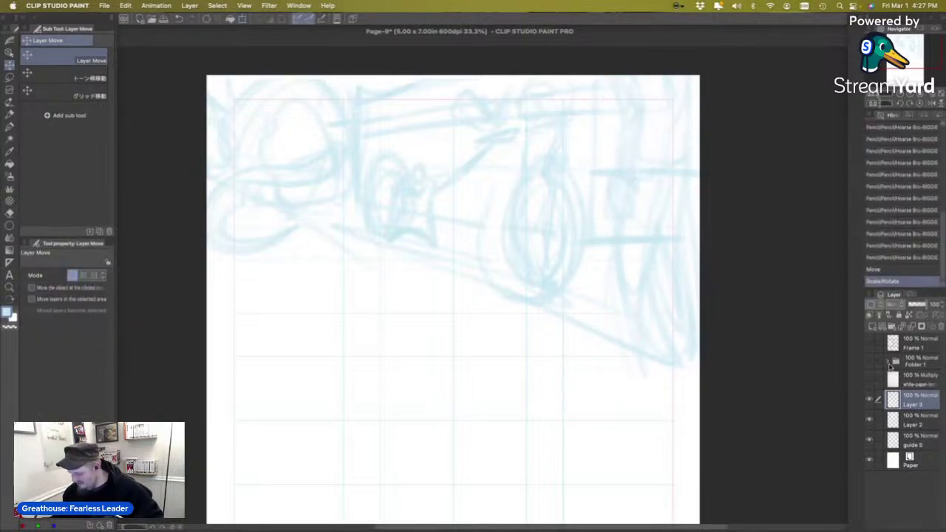
Erase the overlapping sketch lines near the right page edge on Layer 2, and transfer Layer 3's drawing down to it.
click(916, 418)
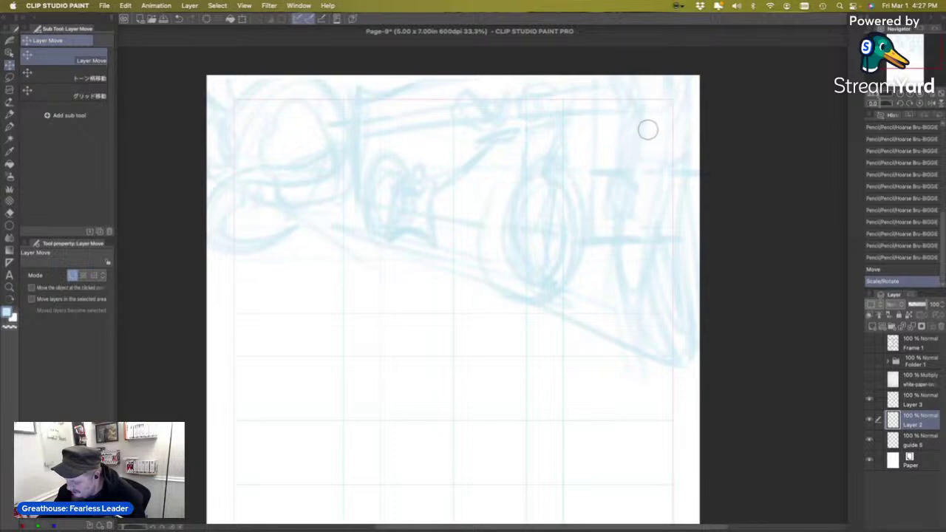
mouse_move(683, 81)
mouse_down()
mouse_move(701, 100)
mouse_move(680, 205)
mouse_up()
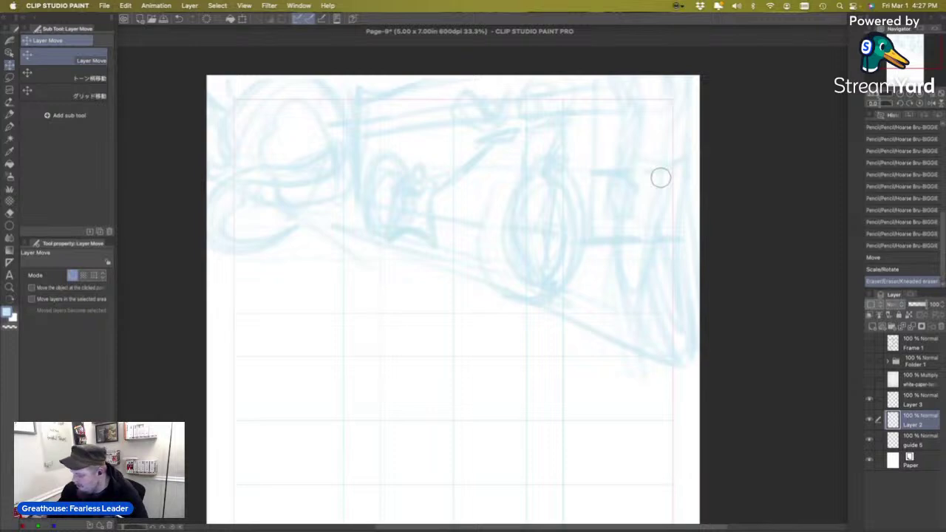
click(914, 399)
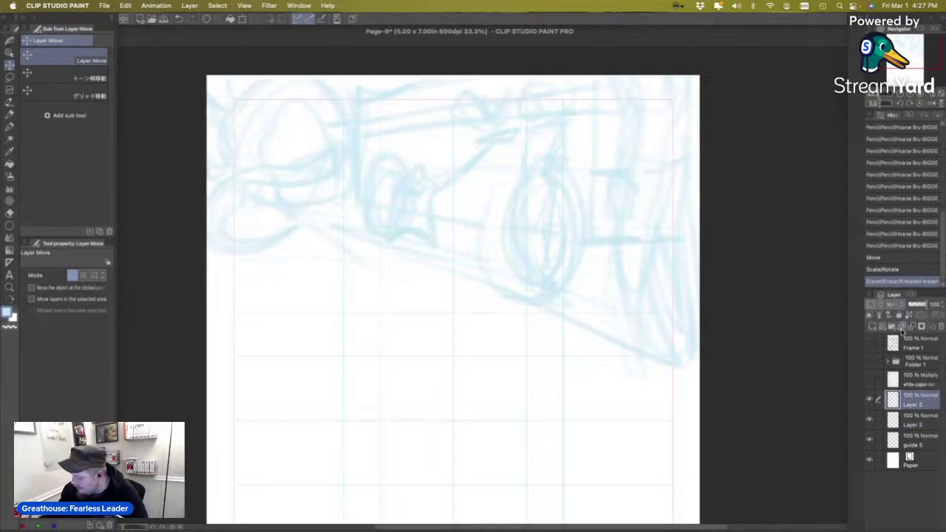
click(902, 328)
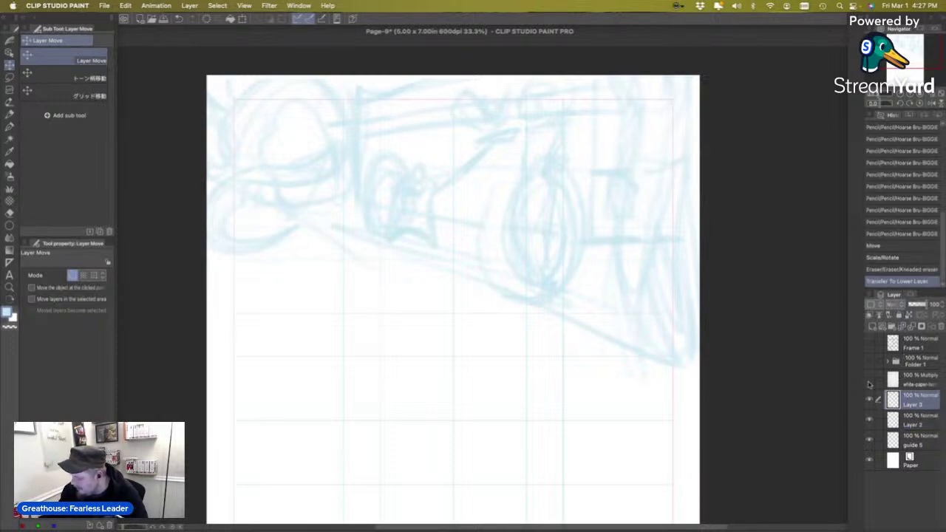
Show the Folder 1 lettering and Frame 1 panel borders again, and save the page.
click(870, 363)
click(870, 343)
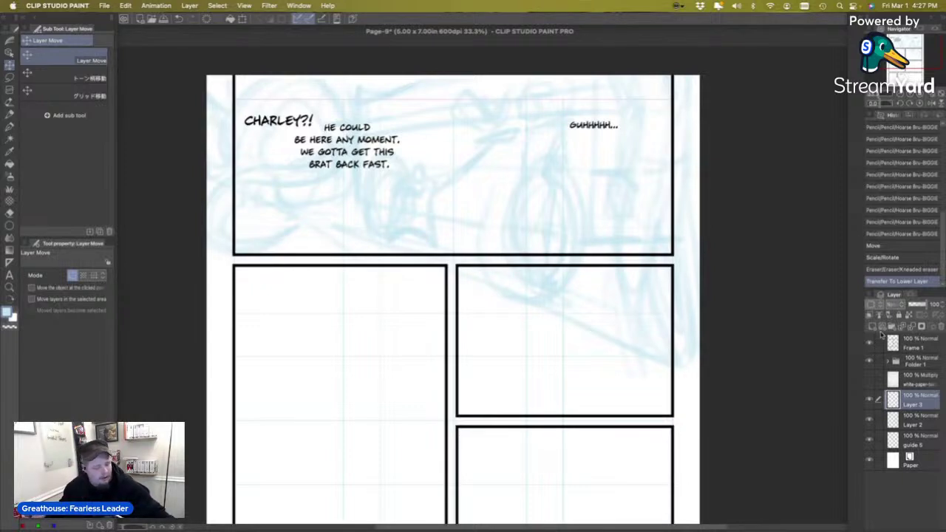
key(super+s)
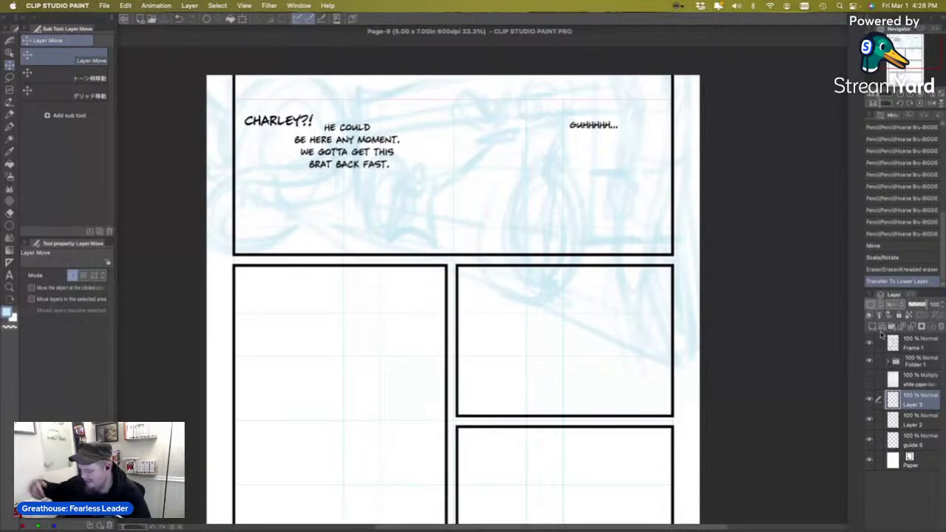
Delete the sketch lines spilling into the upper-right panel of the second row from Layer 3 and Layer 2, using a rectangular selection.
key(m)
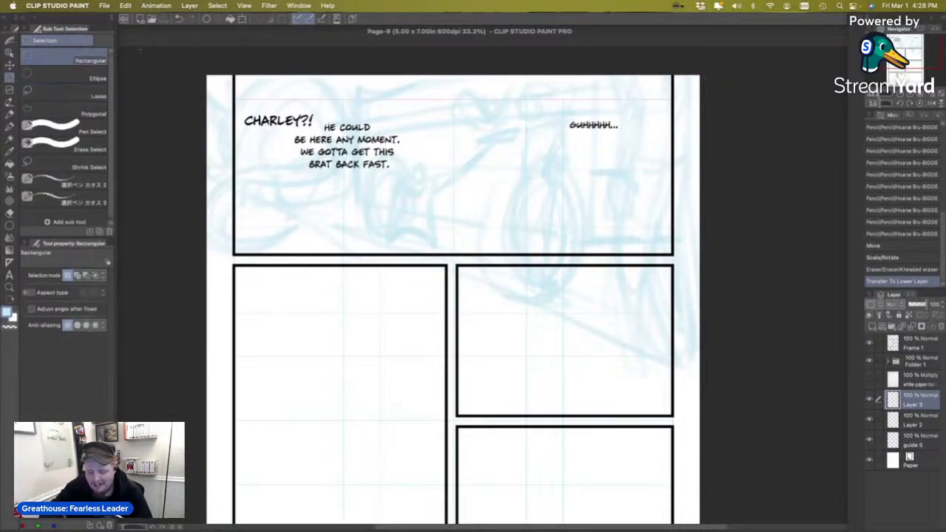
drag(452, 260, 699, 408)
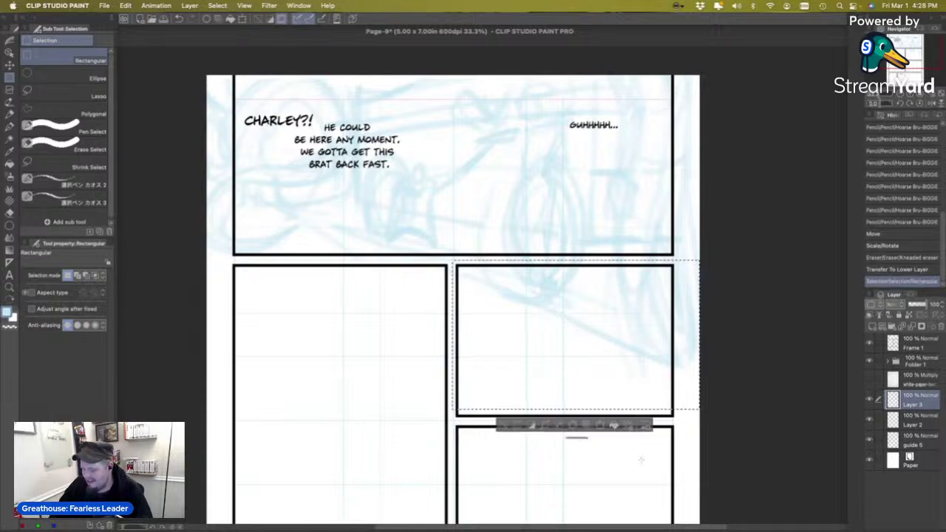
click(573, 425)
click(915, 420)
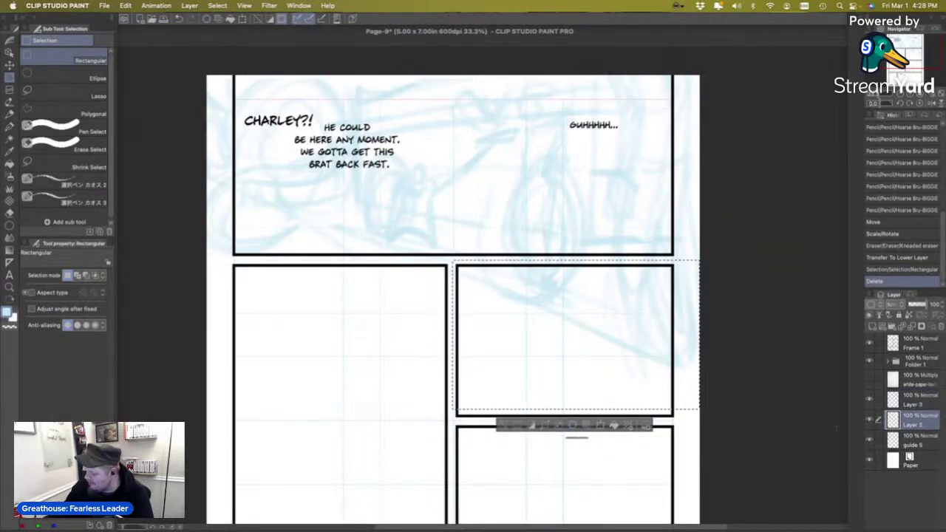
click(575, 427)
click(501, 426)
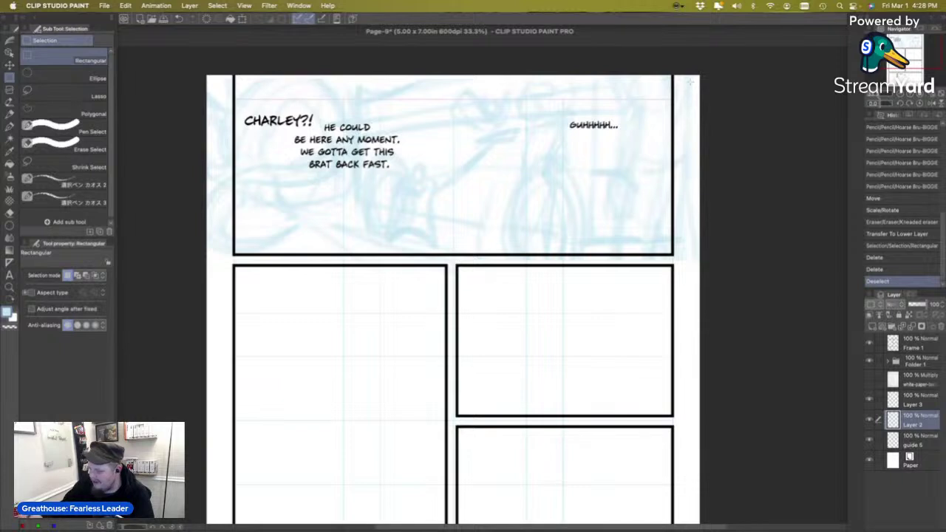
Delete the Layer 2 sketch lines in the strip along the page's right margin and clear the selection.
drag(690, 81, 681, 407)
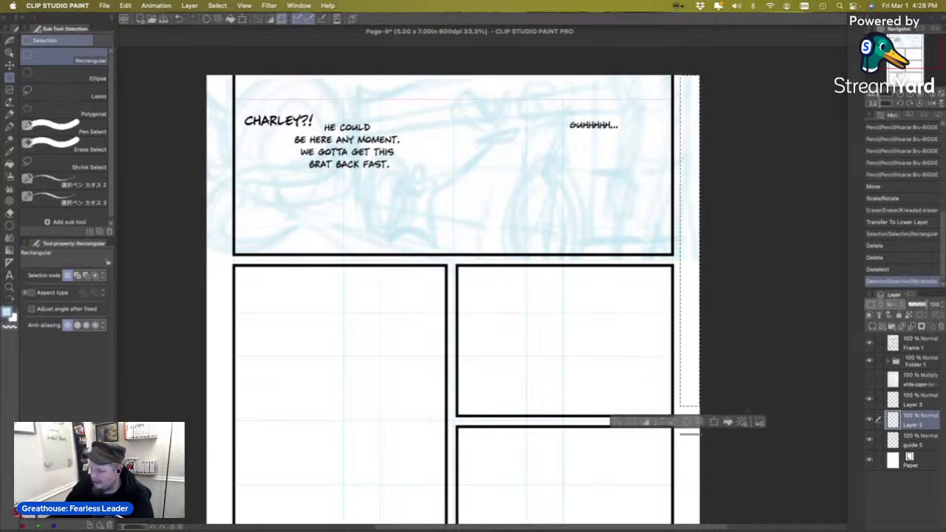
click(684, 421)
click(621, 440)
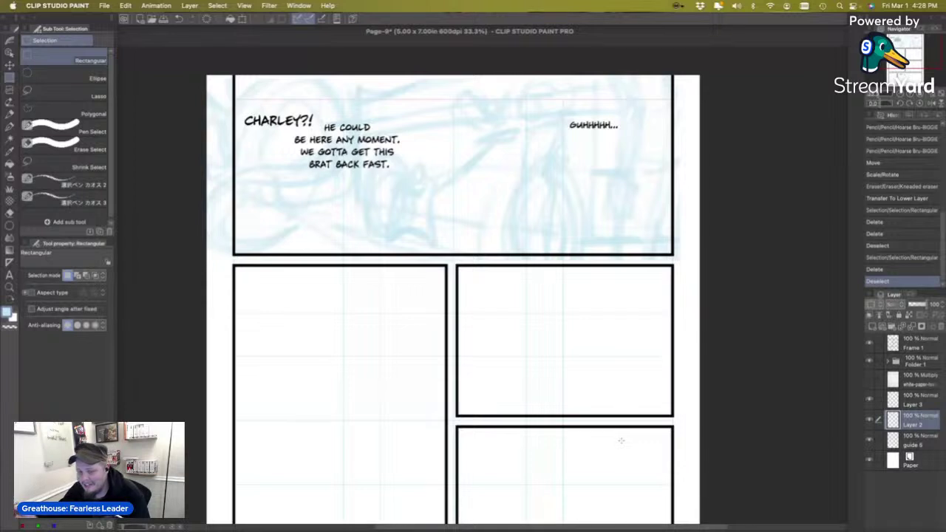
Make Layer 3 the active layer and hide the guide 5 and Layer 2 layers.
drag(621, 441, 665, 377)
scroll(664, 421, down, 2)
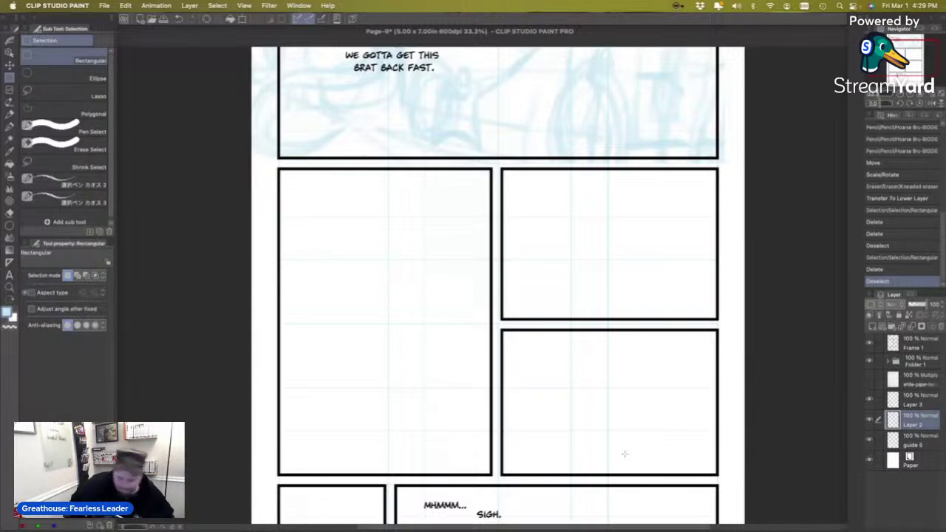
drag(903, 50, 899, 53)
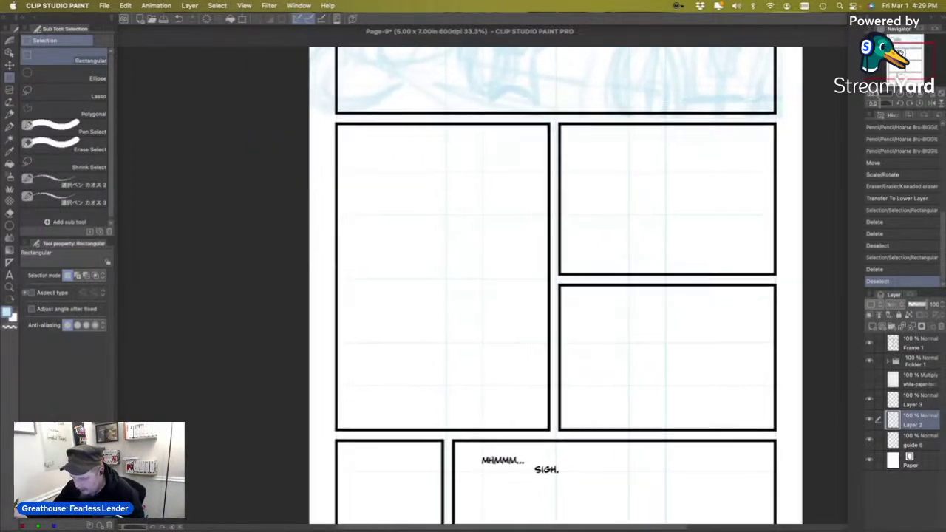
click(869, 419)
click(869, 419)
click(880, 400)
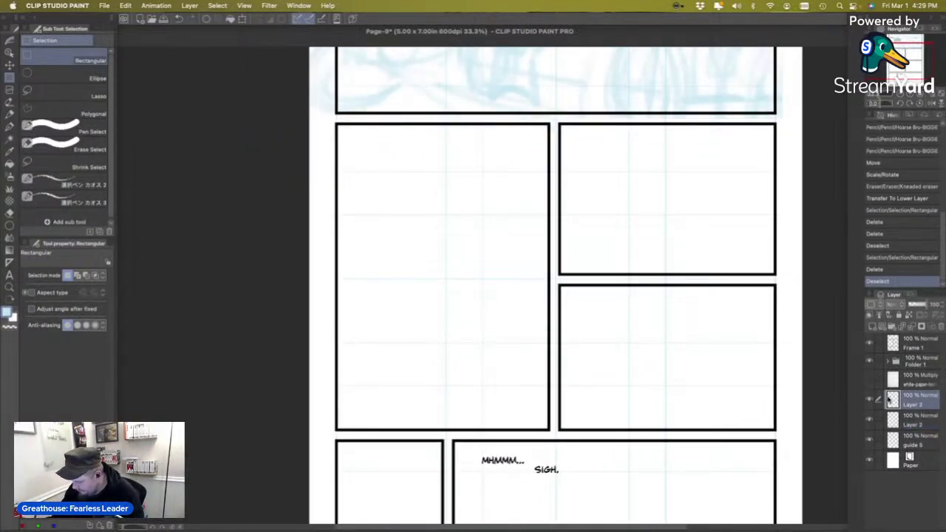
click(870, 440)
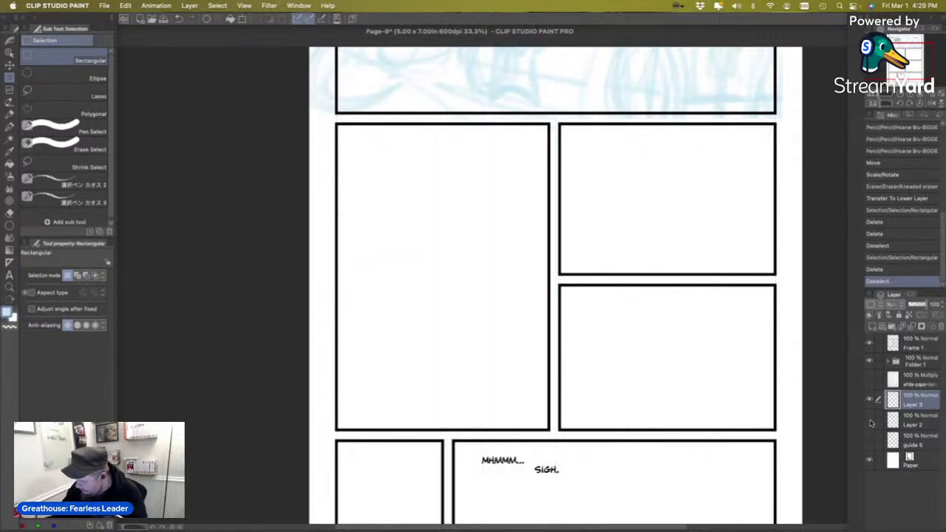
click(869, 419)
Sketch a vertical centre line through the tall panel with the Hoarse Bru-BIGGIE pencil, crossed by horizontal marks at hip, knee and foot height.
key(p)
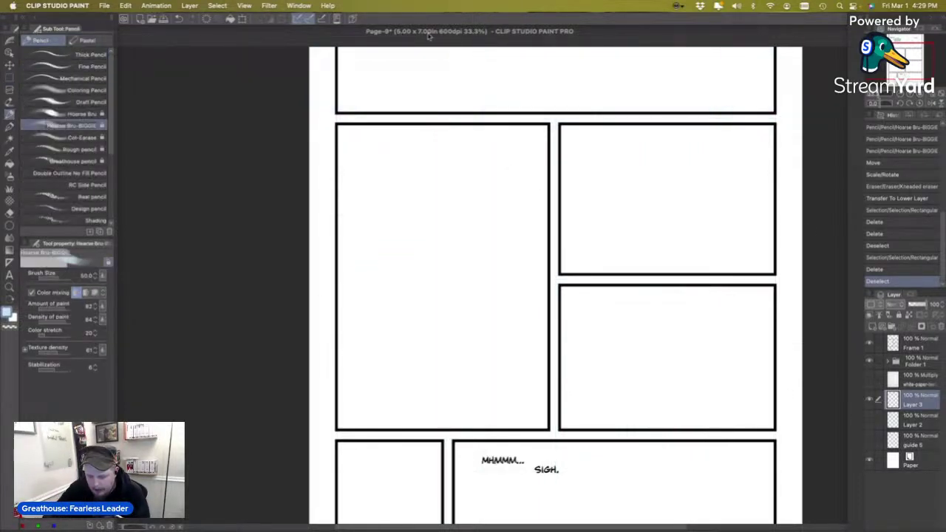
drag(403, 87, 517, 87)
drag(467, 130, 467, 380)
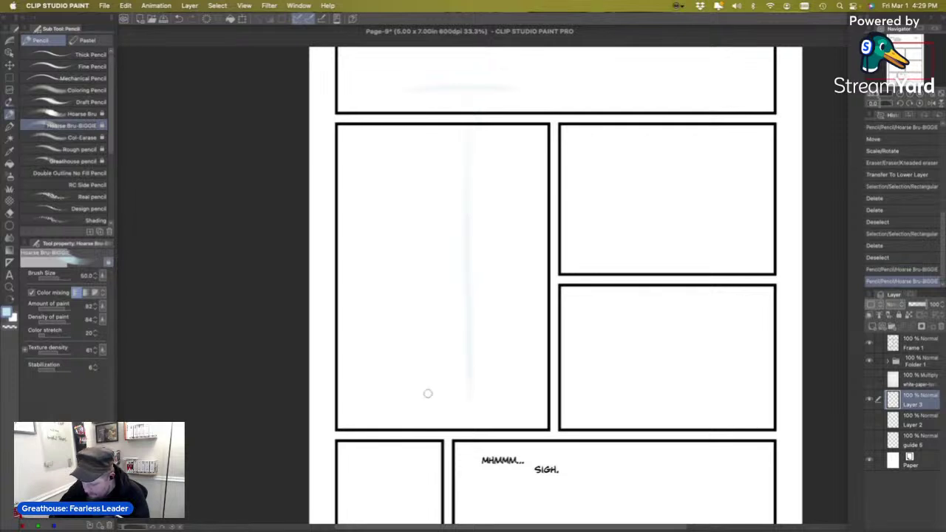
drag(394, 392, 539, 391)
drag(539, 255, 407, 255)
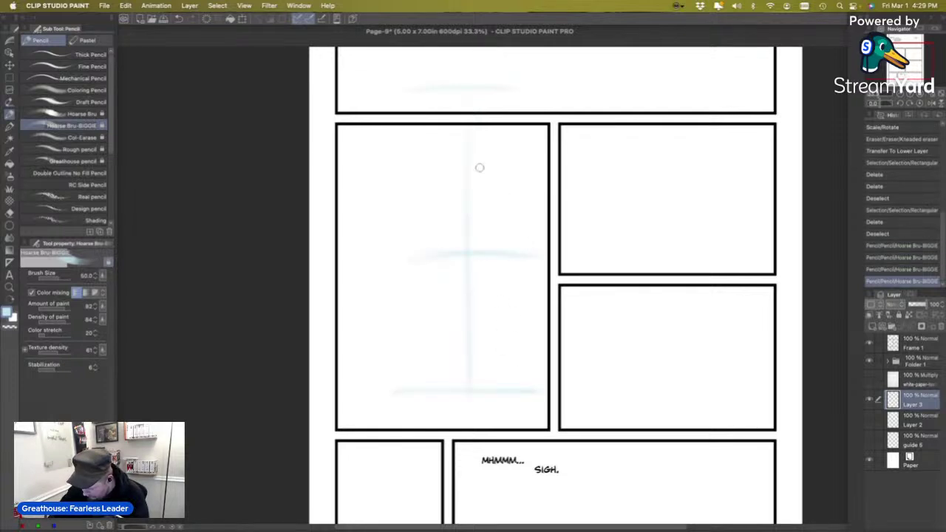
Sketch the front and back contours of the first leg over the guide lines, from hip through knee to foot.
mouse_move(436, 83)
mouse_down()
mouse_move(460, 100)
mouse_move(512, 83)
mouse_move(479, 116)
mouse_move(466, 200)
mouse_move(474, 244)
mouse_up()
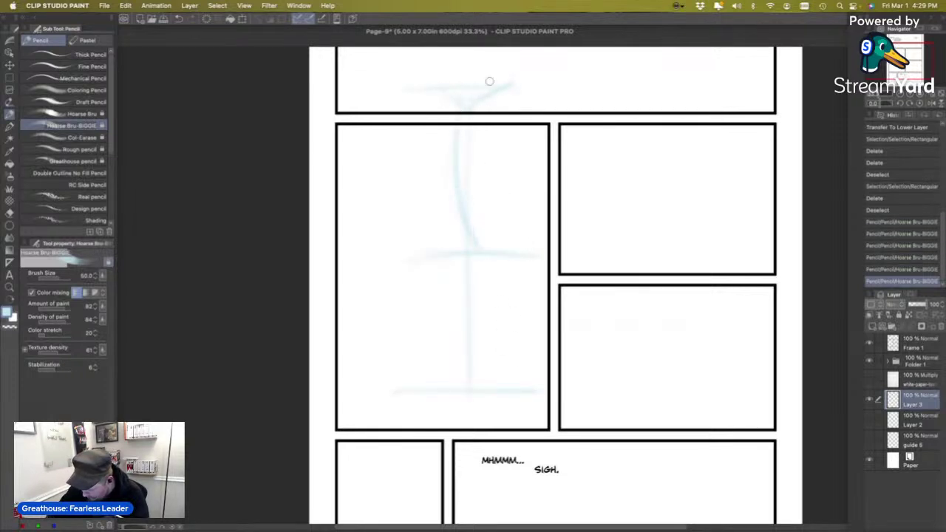
drag(517, 104, 511, 233)
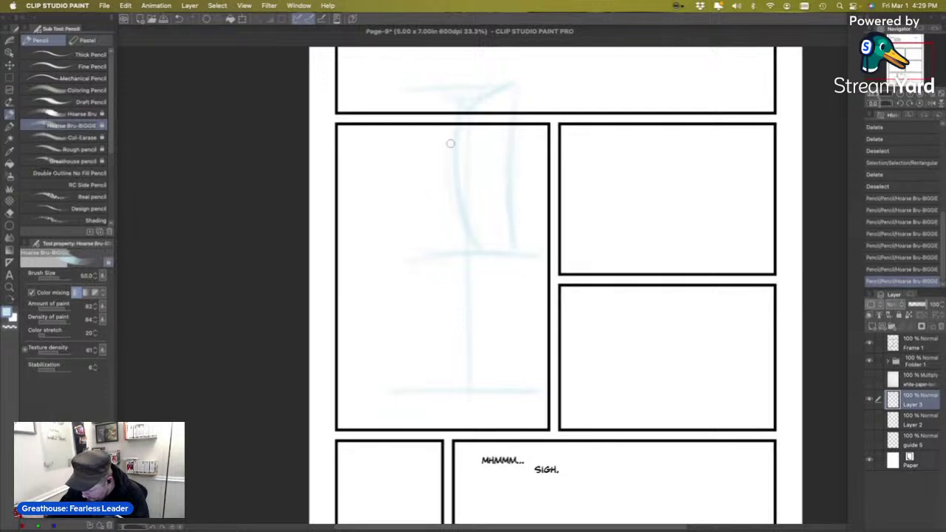
drag(452, 148, 490, 313)
drag(513, 258, 511, 373)
mouse_move(492, 280)
mouse_down()
mouse_move(481, 389)
mouse_move(508, 382)
mouse_up()
mouse_move(511, 230)
mouse_down()
mouse_move(522, 277)
mouse_move(514, 373)
mouse_move(480, 384)
mouse_move(463, 415)
mouse_move(494, 416)
mouse_move(506, 398)
mouse_move(497, 410)
mouse_move(432, 417)
mouse_move(515, 380)
mouse_up()
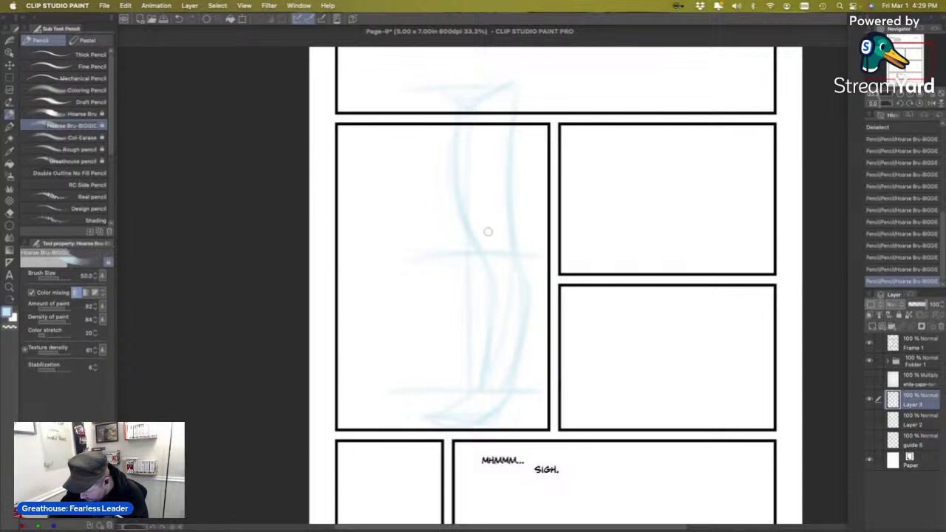
drag(494, 255, 506, 281)
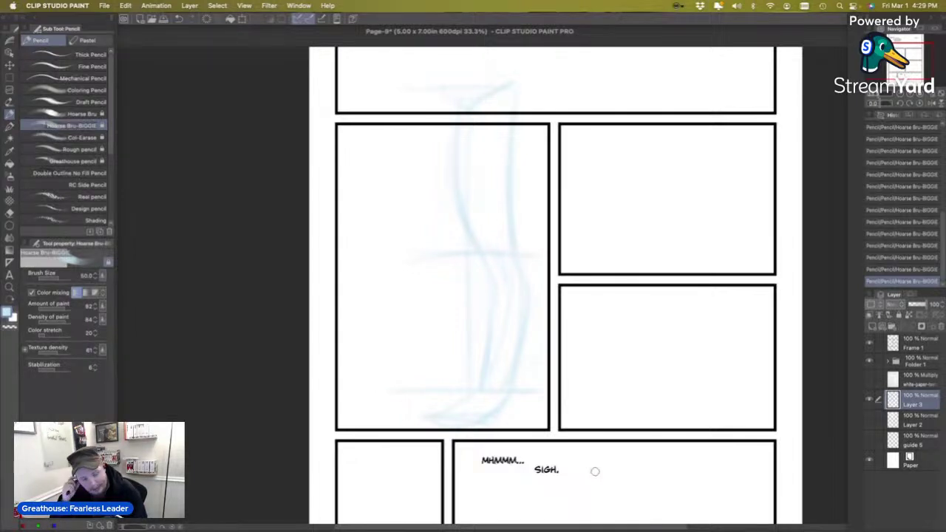
Undo the leg strokes back to the construction lines, and restore them from the latest history state.
key(super+z)
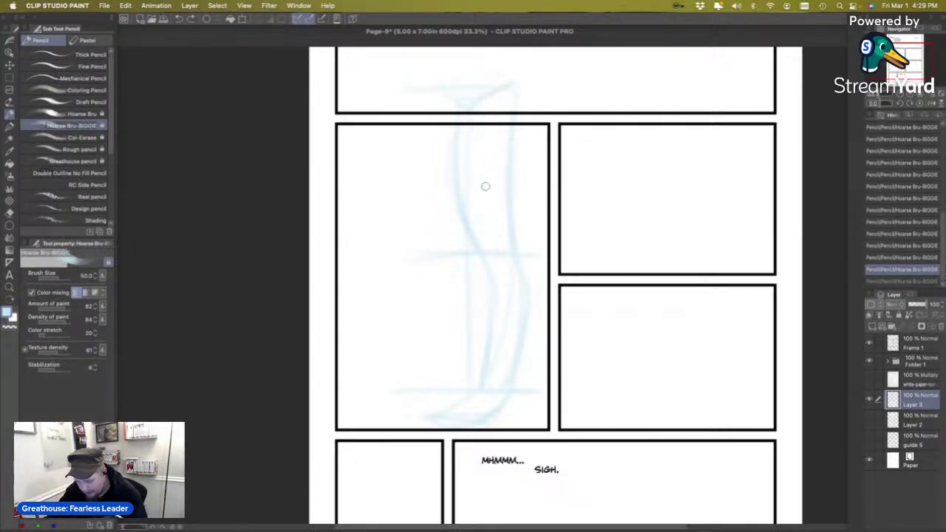
key(super+z)
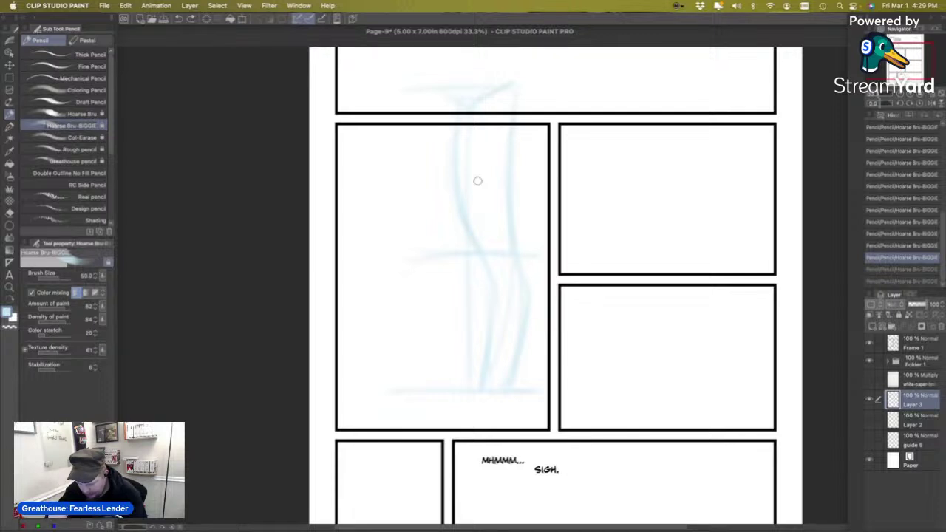
key(super+z)
key(super+z)
key(super+z)
key(super+z)
key(super+z)
key(super+z)
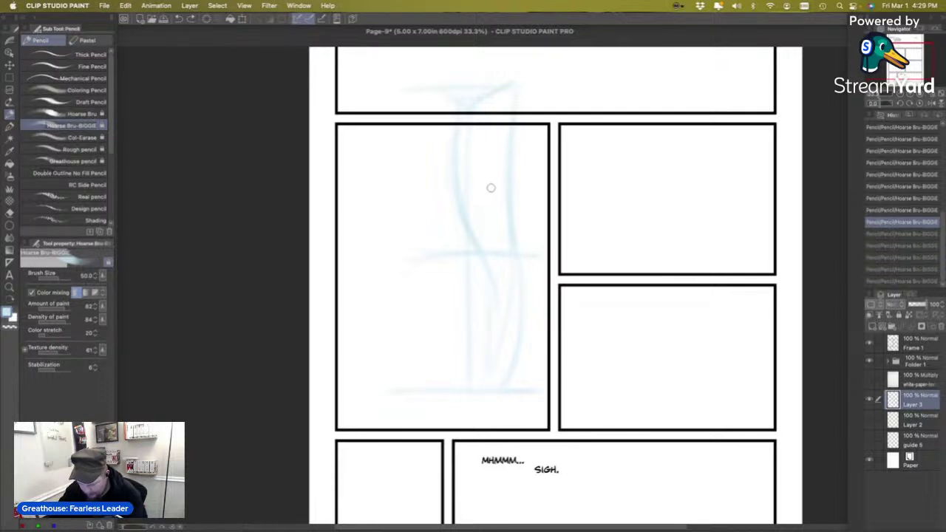
key(super+z)
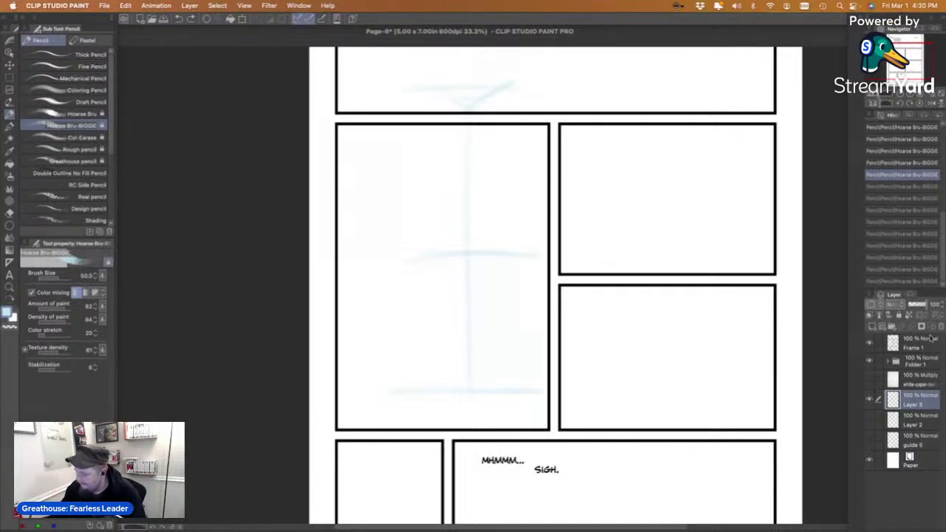
click(901, 281)
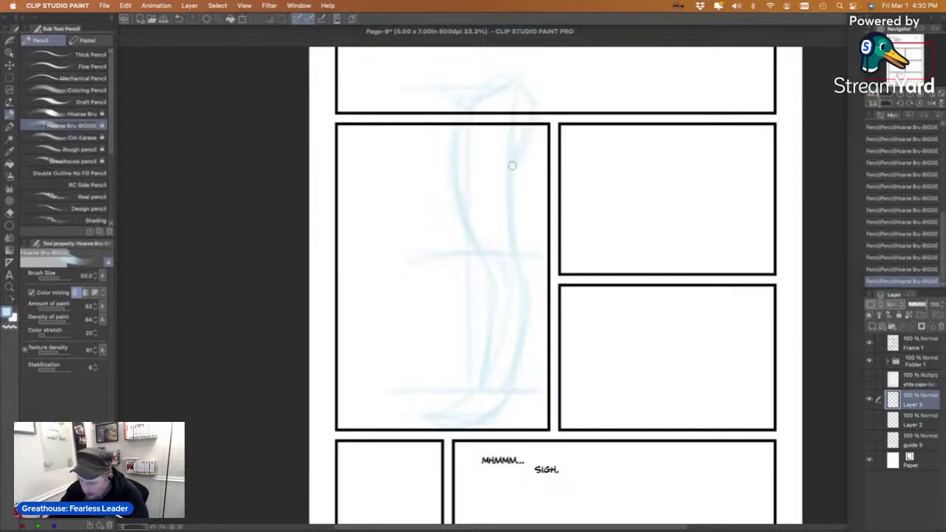
Rework the first leg's foot and sketch the second leg beside it, with its thigh, shin and forward-pointing foot.
mouse_move(492, 318)
mouse_down()
mouse_move(502, 396)
mouse_move(522, 284)
mouse_move(511, 395)
mouse_move(455, 416)
mouse_move(509, 420)
mouse_move(513, 390)
mouse_move(516, 406)
mouse_move(477, 371)
mouse_move(482, 378)
mouse_move(433, 416)
mouse_up()
mouse_move(423, 97)
mouse_down()
mouse_move(448, 258)
mouse_move(418, 157)
mouse_move(471, 274)
mouse_move(451, 235)
mouse_move(458, 276)
mouse_up()
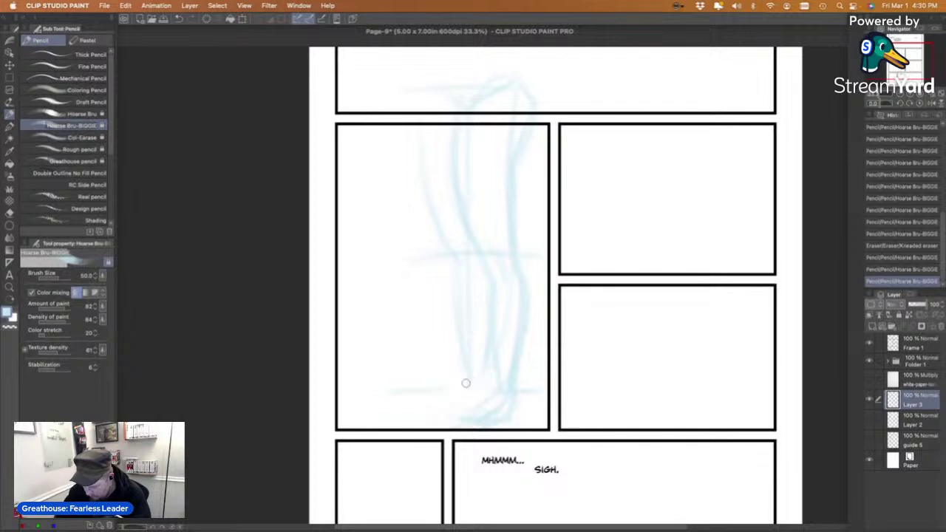
mouse_move(464, 380)
mouse_down()
mouse_move(433, 400)
mouse_move(472, 405)
mouse_move(430, 397)
mouse_move(489, 346)
mouse_move(489, 380)
mouse_move(423, 379)
mouse_up()
key(super+z)
key(super+z)
drag(488, 381, 403, 399)
mouse_move(477, 370)
mouse_down()
mouse_move(458, 265)
mouse_move(415, 133)
mouse_up()
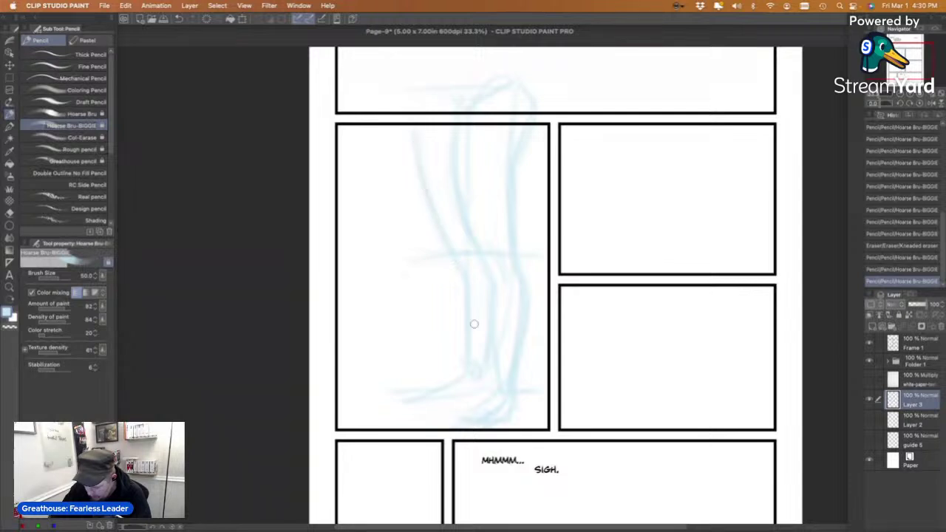
drag(443, 381, 423, 400)
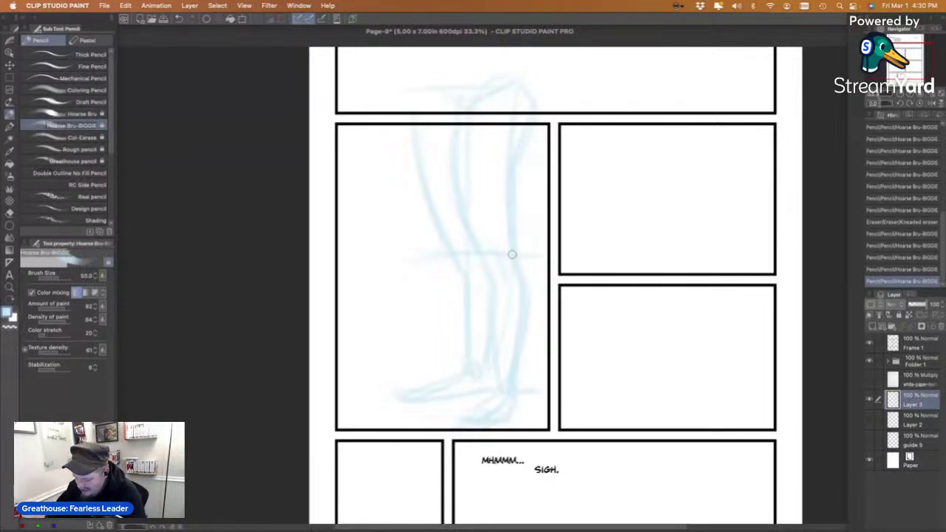
Add clothing details to the legs: a band across the calf, folds radiating from the crotch, and knee and lower-leg creases.
drag(473, 309, 524, 311)
key(super+z)
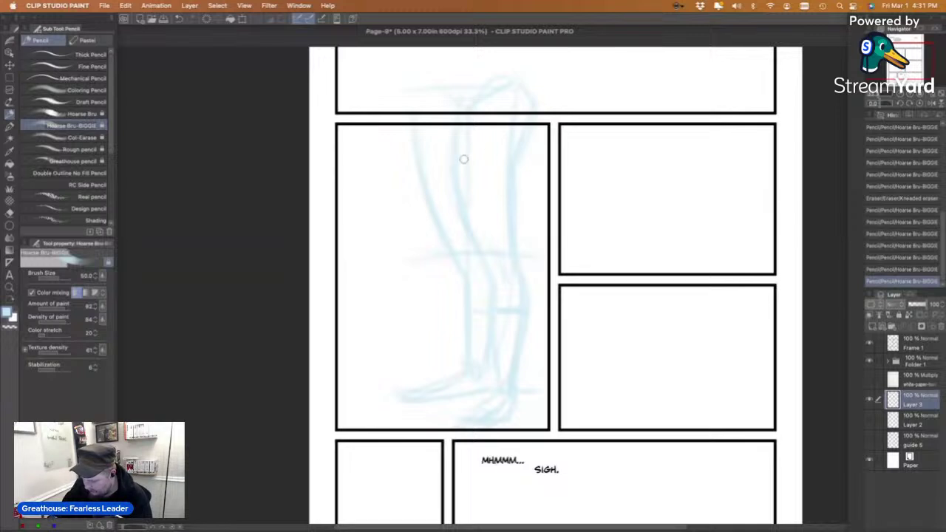
drag(469, 167, 507, 194)
mouse_move(464, 150)
mouse_down()
mouse_move(517, 160)
mouse_move(510, 121)
mouse_move(520, 116)
mouse_move(427, 199)
mouse_move(453, 152)
mouse_up()
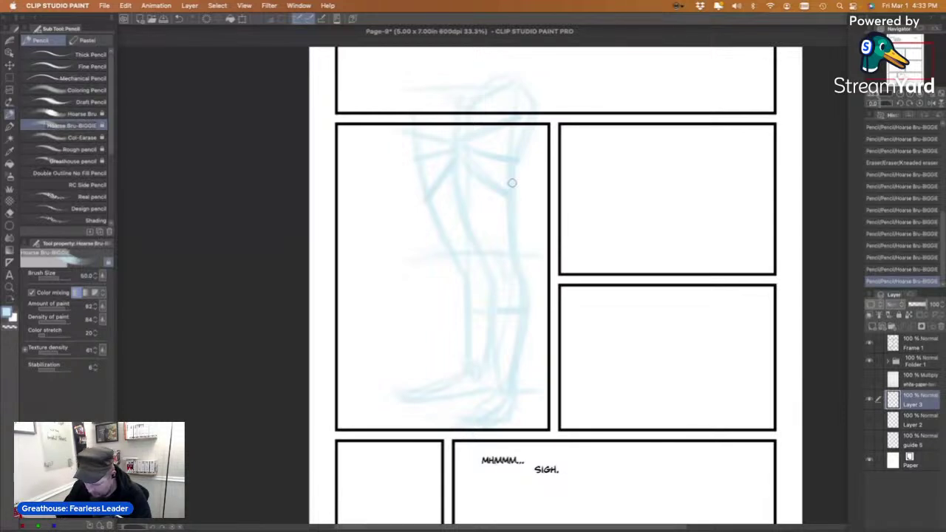
mouse_move(475, 253)
mouse_down()
mouse_move(481, 353)
mouse_move(483, 344)
mouse_move(517, 348)
mouse_move(510, 339)
mouse_move(520, 351)
mouse_up()
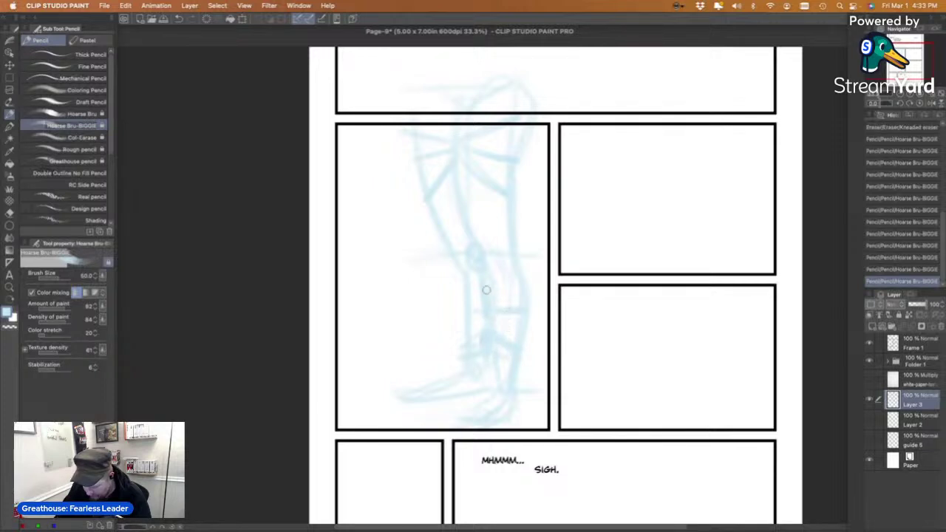
Add a band across the upper calves, small fold marks on the thigh, and bulging contours above the knee in the tall panel.
mouse_move(489, 299)
mouse_down()
mouse_move(530, 323)
mouse_move(464, 310)
mouse_up()
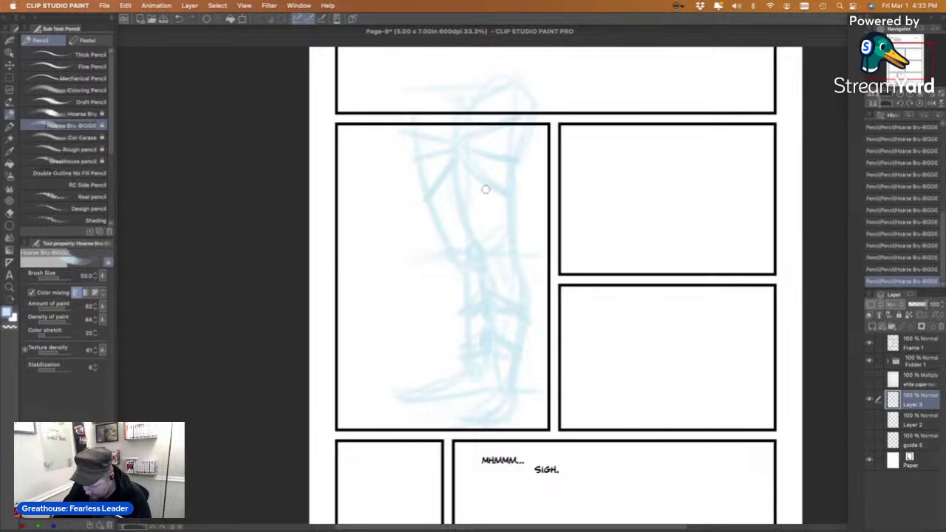
drag(484, 186, 494, 212)
drag(429, 206, 443, 247)
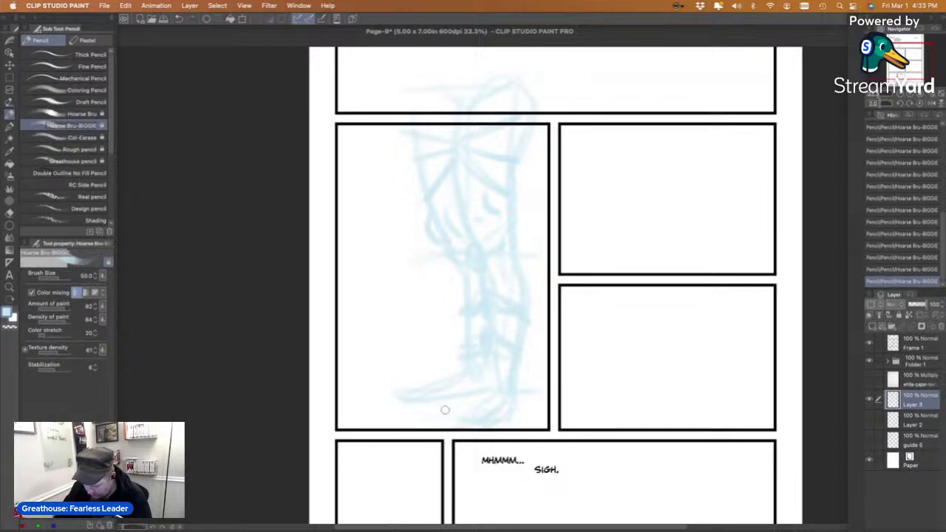
Sketch a long flowing drape in the tall panel, sweeping from the hips down both sides of the legs with a loose lower hem.
drag(411, 201, 359, 306)
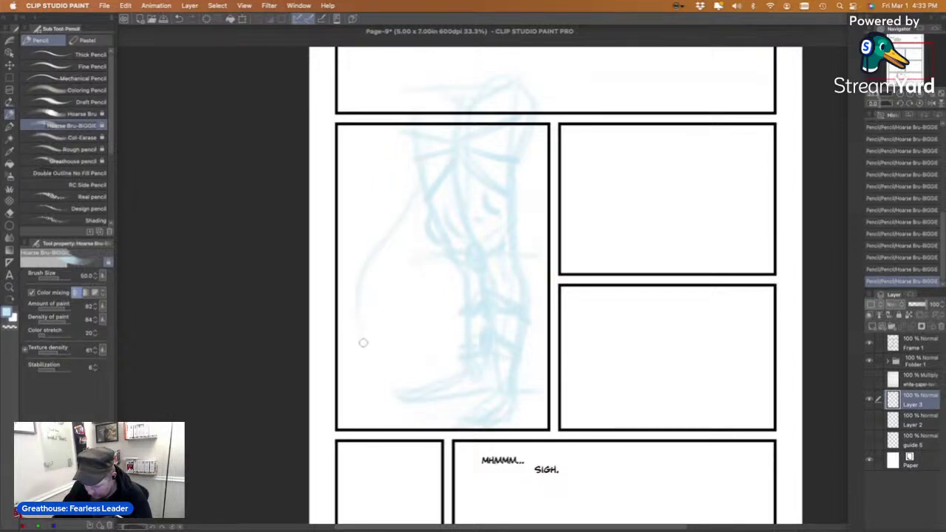
drag(363, 343, 399, 363)
drag(364, 271, 362, 368)
drag(362, 348, 433, 354)
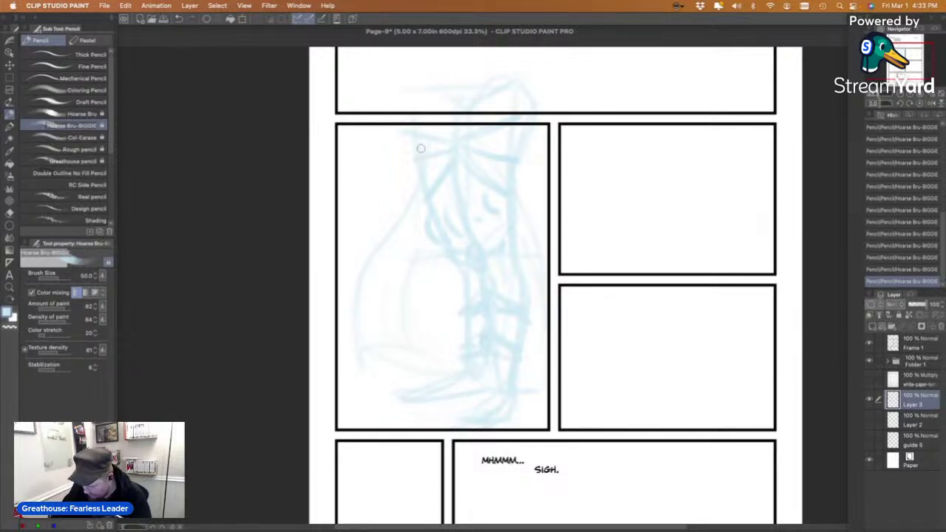
drag(421, 149, 353, 361)
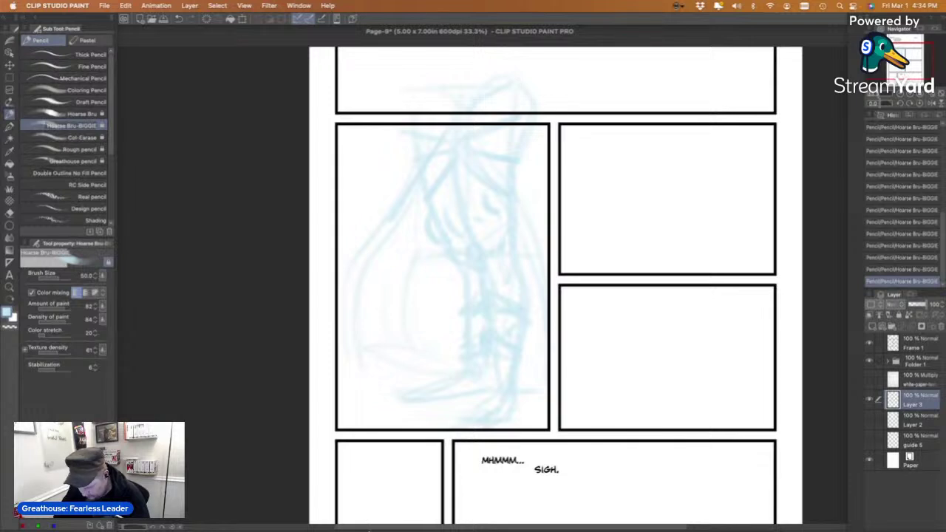
Check the Page 9 script in OneNote, and rough in the tapering outer contours of a leg close-up in the empty panel beside the tall one.
click(357, 510)
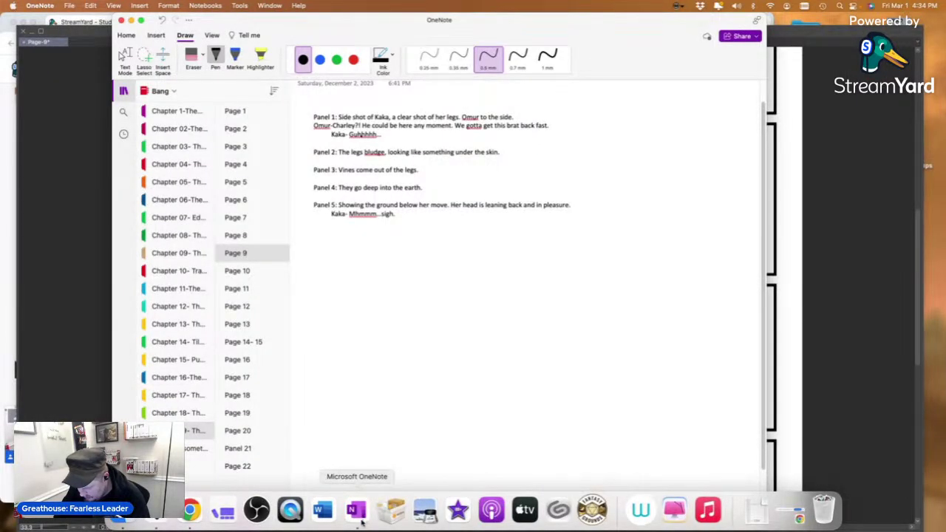
click(852, 272)
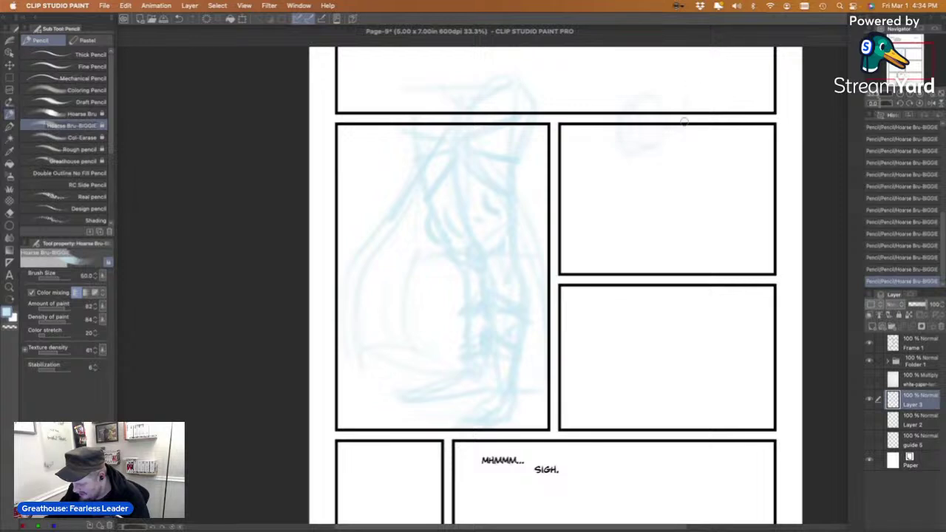
drag(697, 175, 663, 259)
drag(621, 118, 645, 272)
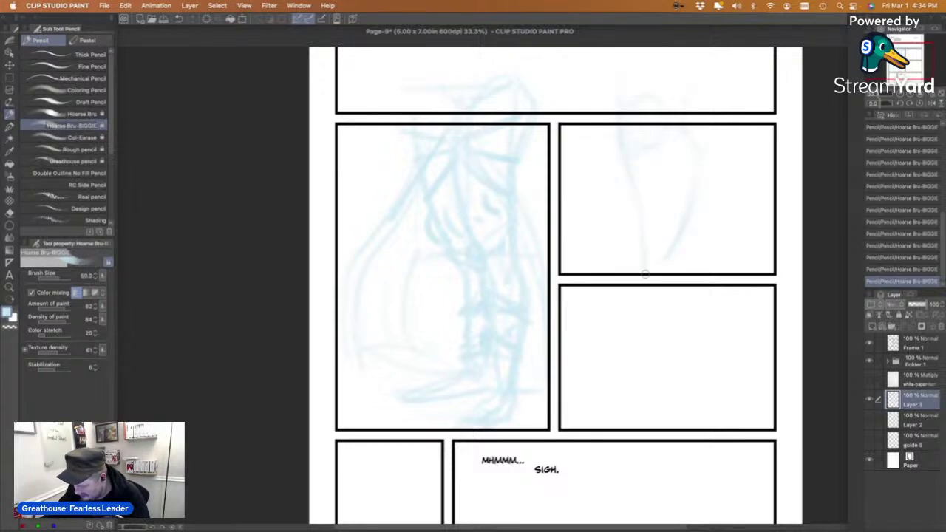
drag(691, 121, 675, 271)
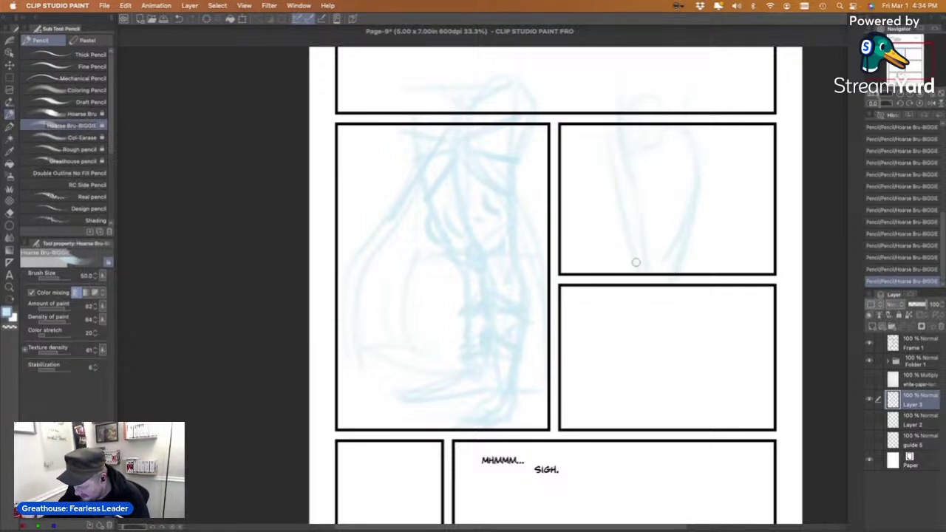
drag(699, 199, 691, 254)
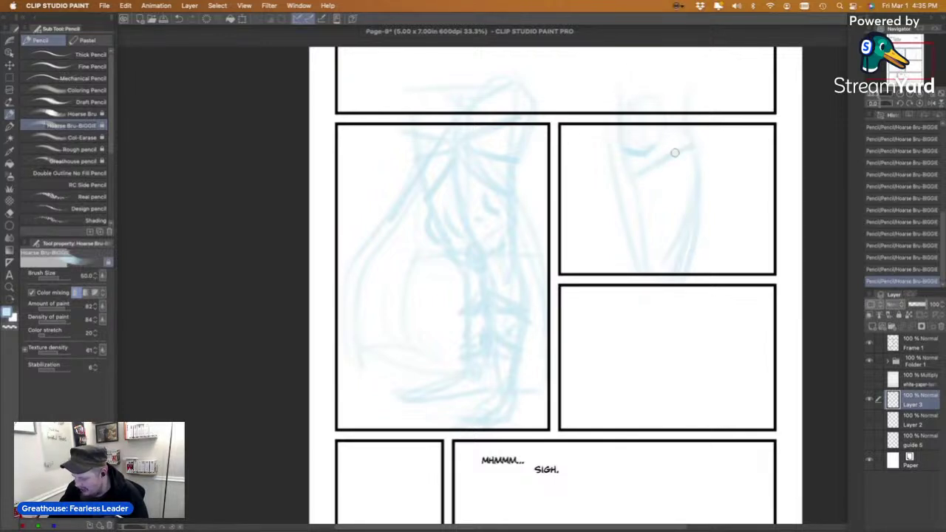
Detail the leg close-up with slanted bands, side bulges, a small round hole, and vines curling outward from the calf.
mouse_move(666, 174)
mouse_down()
mouse_move(691, 167)
mouse_move(697, 151)
mouse_move(657, 153)
mouse_up()
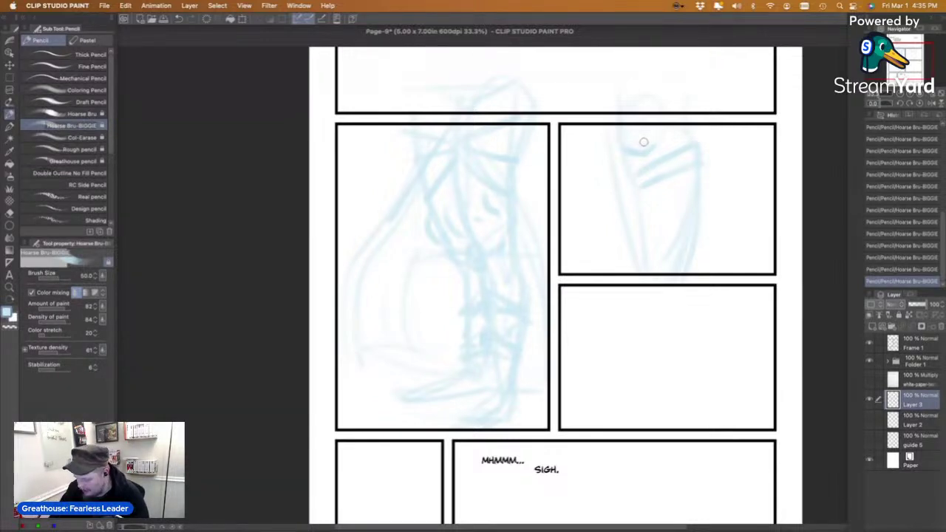
mouse_move(618, 170)
mouse_down()
mouse_move(611, 181)
mouse_move(622, 190)
mouse_up()
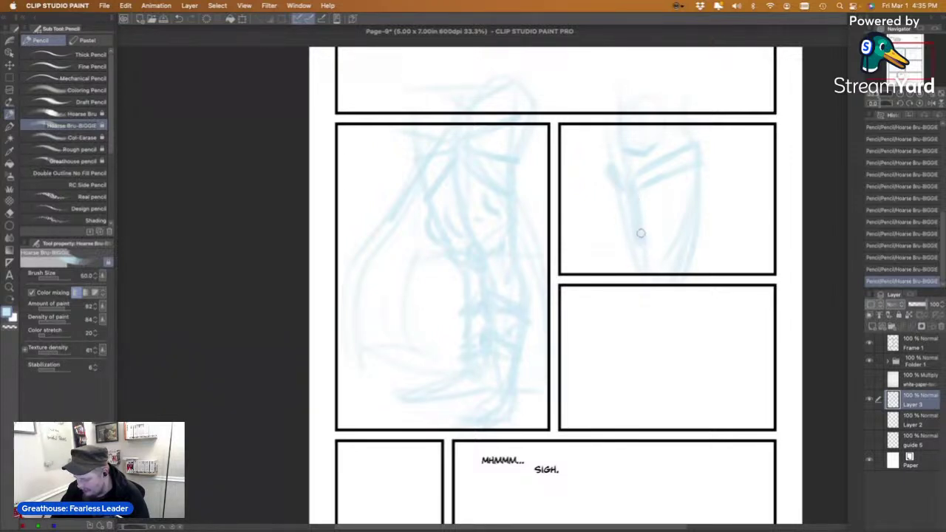
mouse_move(643, 238)
mouse_down()
mouse_move(687, 211)
mouse_move(684, 199)
mouse_move(726, 275)
mouse_up()
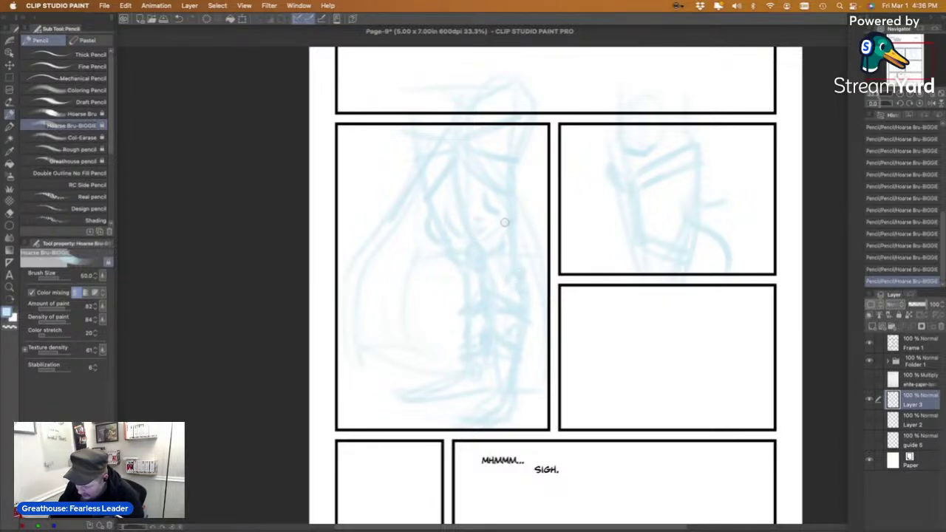
mouse_move(704, 178)
mouse_down()
mouse_move(748, 231)
mouse_move(759, 227)
mouse_move(727, 179)
mouse_move(699, 184)
mouse_up()
drag(658, 212, 661, 212)
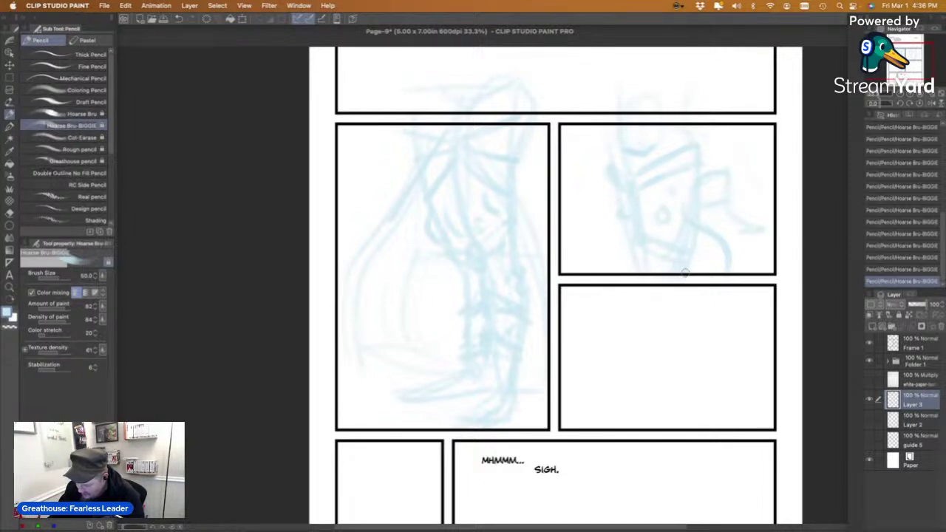
Draw a faint ground line rising diagonally across the empty panel beneath the leg close-up.
scroll(702, 252, down, 4)
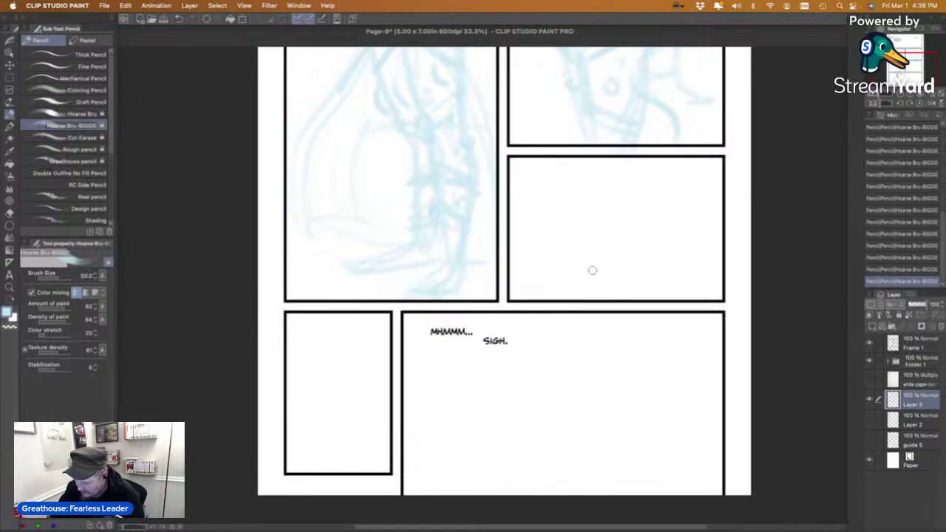
mouse_move(547, 296)
mouse_down()
mouse_move(673, 267)
mouse_move(579, 290)
mouse_move(686, 255)
mouse_up()
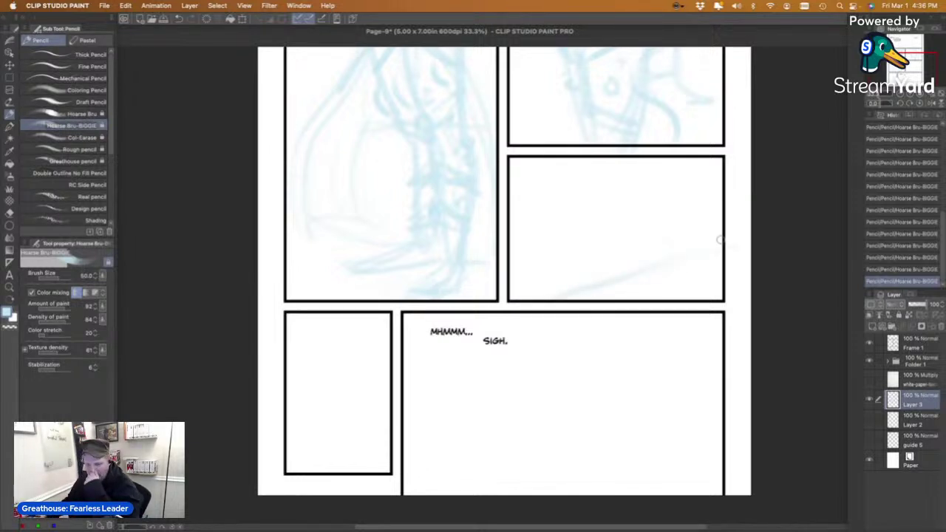
Add long converging contour lines on both sides of the close-up leg, running down to the panel's lower border.
drag(918, 65, 910, 53)
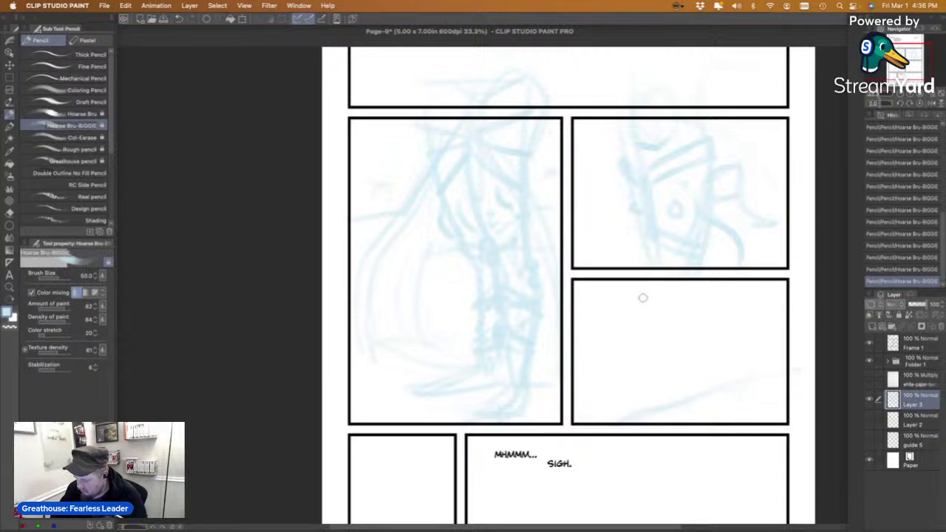
mouse_move(597, 112)
mouse_down()
mouse_move(610, 170)
mouse_move(643, 264)
mouse_up()
drag(779, 133, 745, 266)
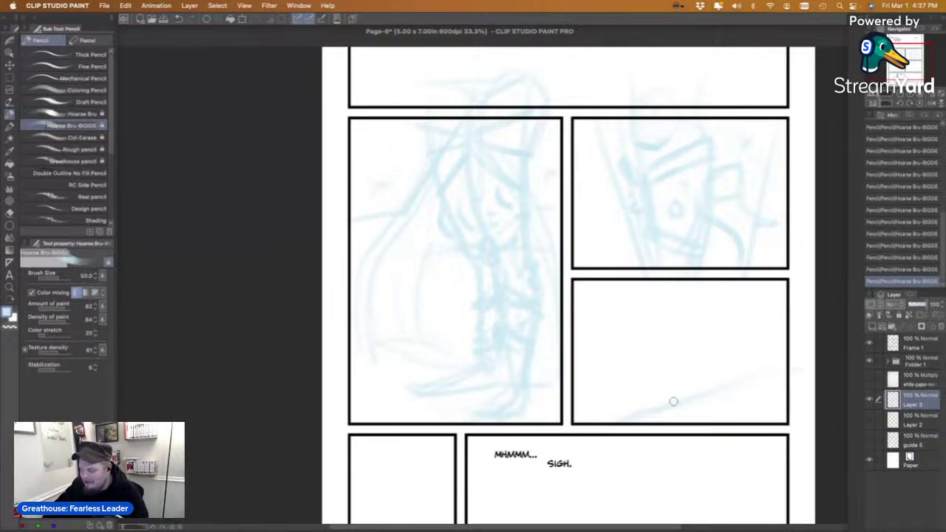
Lay out construction lines for a lower leg in the panel beneath the close-up: a tilted axis with cross marks at knee, shin and foot.
scroll(673, 401, down, 3)
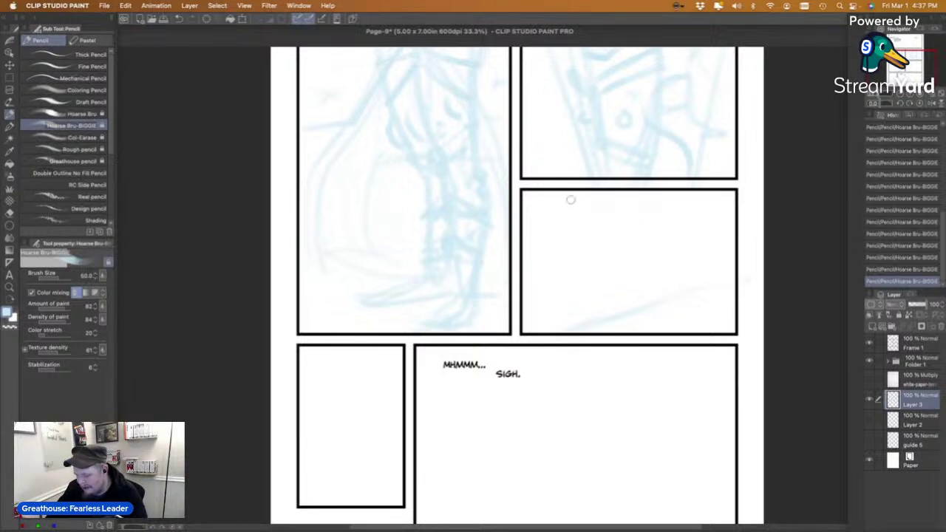
drag(553, 228, 606, 216)
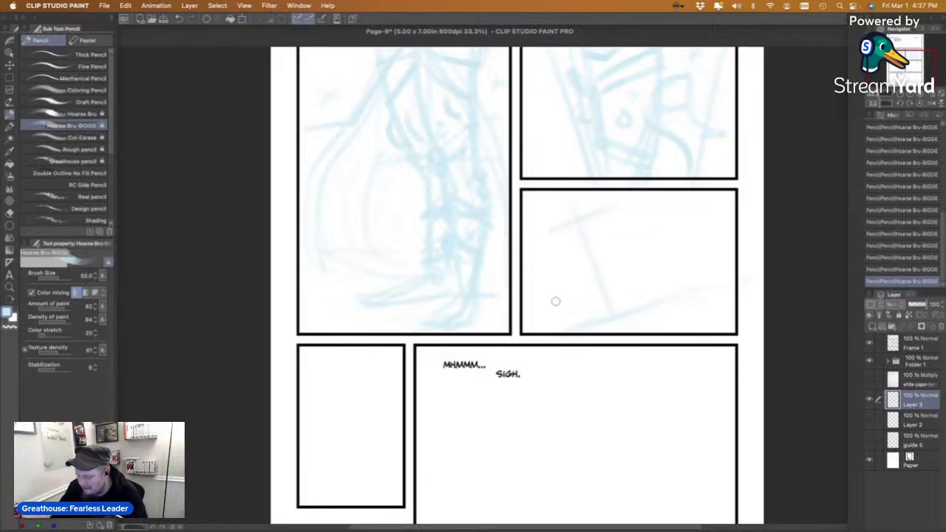
drag(584, 270, 617, 258)
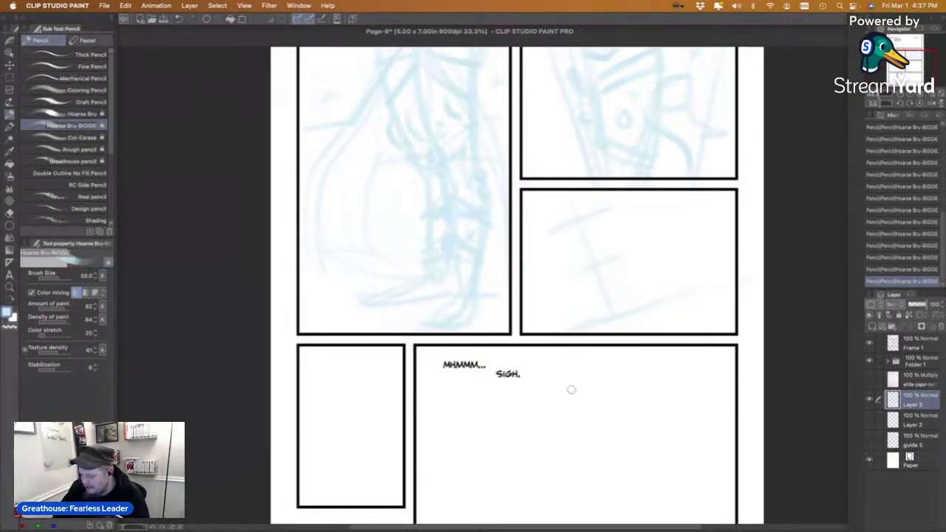
drag(603, 321, 640, 303)
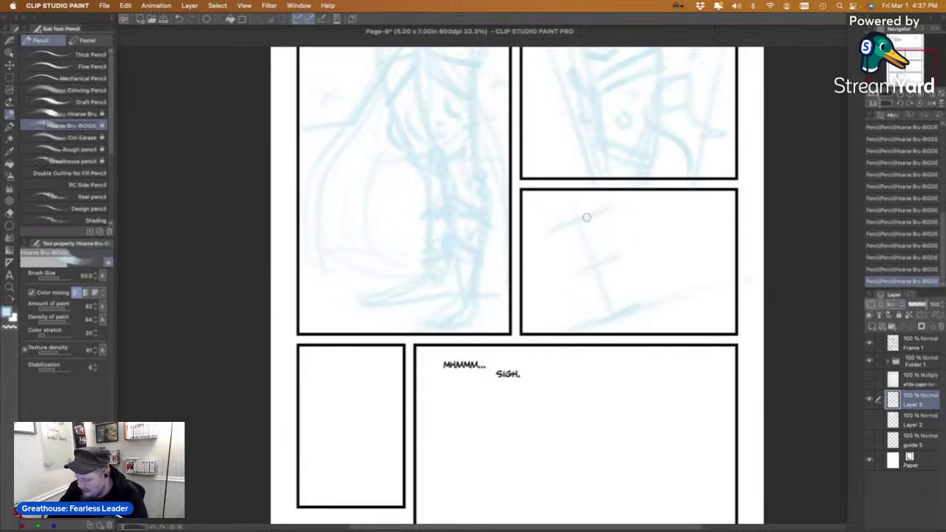
Sketch the knee, calf and shin contours over the tilted axis, undoing and redrawing strokes to refine the leg.
mouse_move(555, 202)
mouse_down()
mouse_move(571, 222)
mouse_move(555, 222)
mouse_move(573, 221)
mouse_up()
key(super+z)
key(super+z)
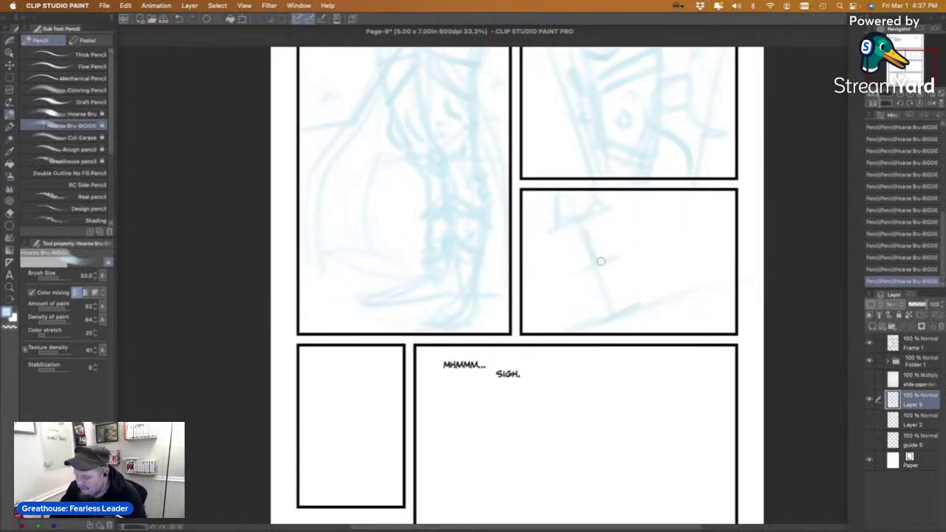
drag(556, 222, 583, 269)
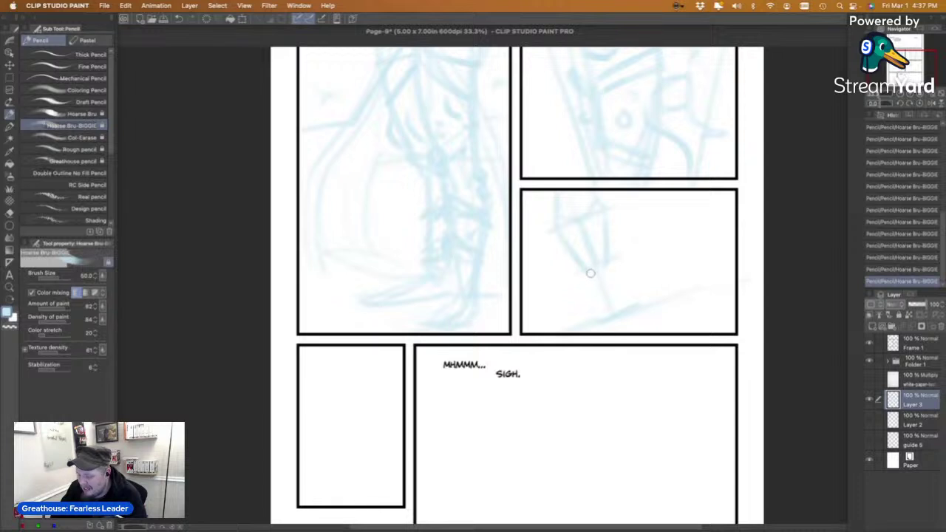
key(super+z)
drag(562, 229, 592, 274)
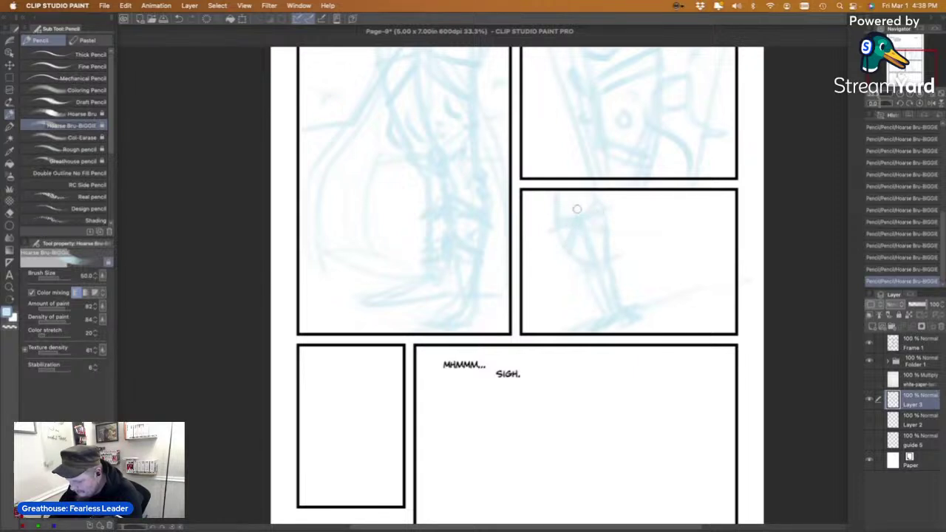
Sketch vines sweeping outward from both sides of the tilted leg and curving down toward the ground.
drag(570, 238, 563, 279)
mouse_move(613, 226)
mouse_down()
mouse_move(639, 217)
mouse_move(669, 251)
mouse_up()
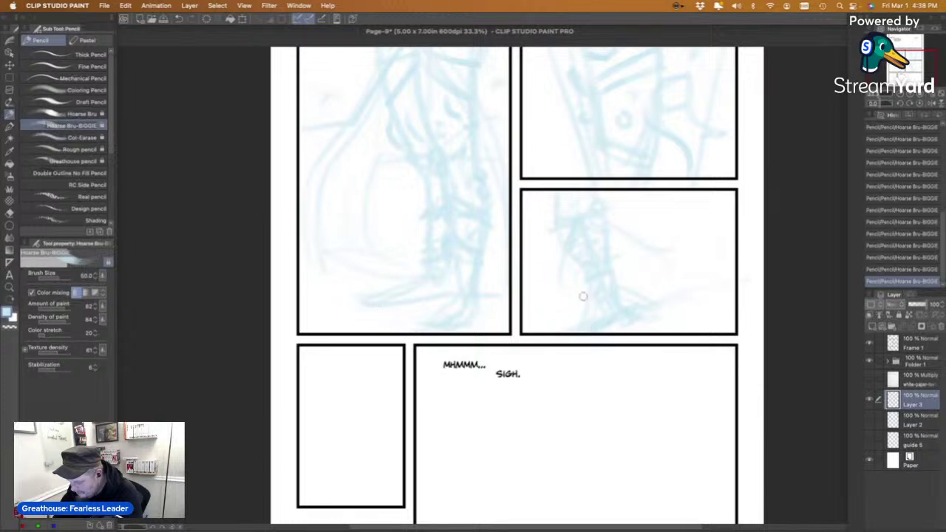
drag(560, 271, 523, 297)
mouse_move(648, 248)
mouse_down()
mouse_move(726, 247)
mouse_move(672, 291)
mouse_up()
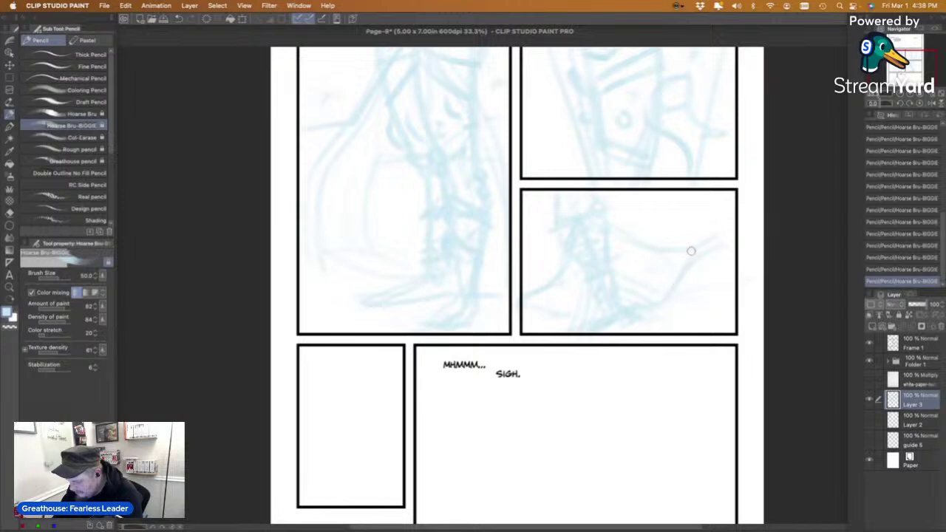
drag(549, 235, 534, 291)
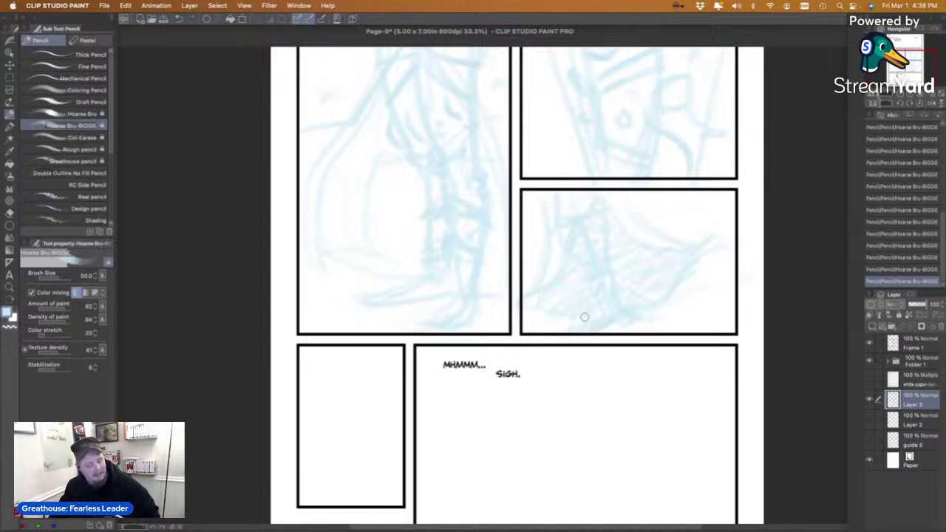
Undo the last stroke, and draw a vine running from the shin past the foot to the panel's lower border.
key(super+z)
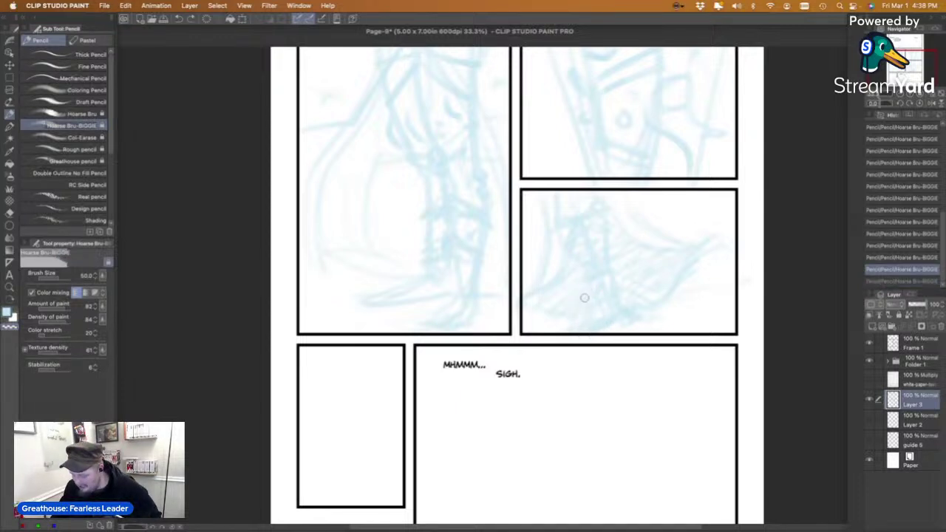
drag(583, 295, 568, 337)
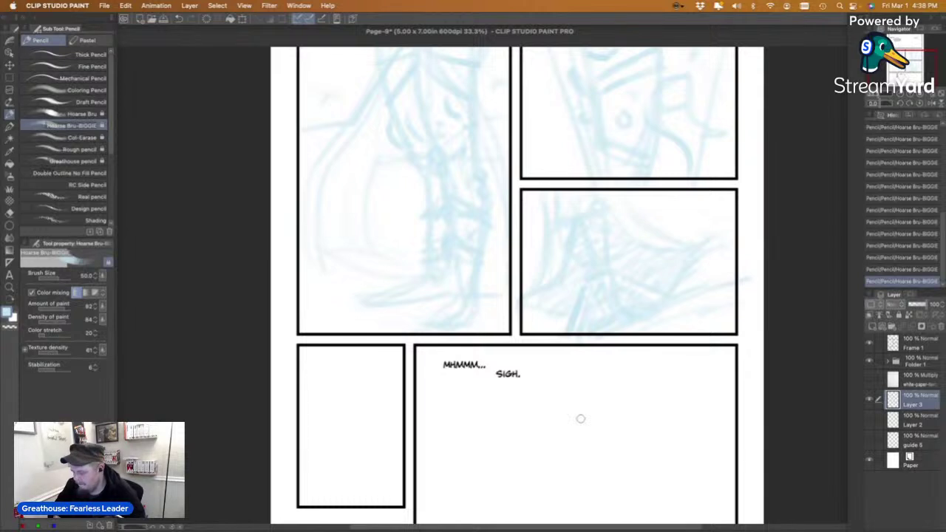
drag(688, 207, 679, 219)
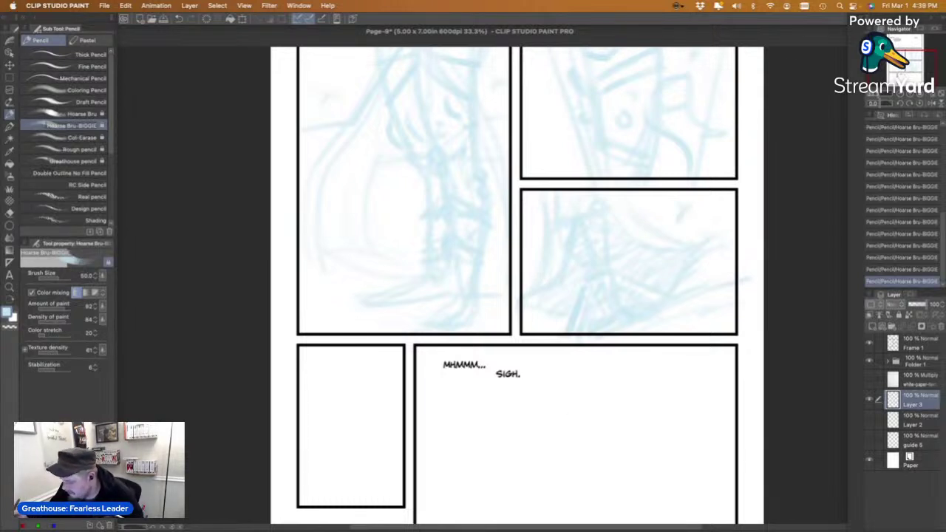
key(super+z)
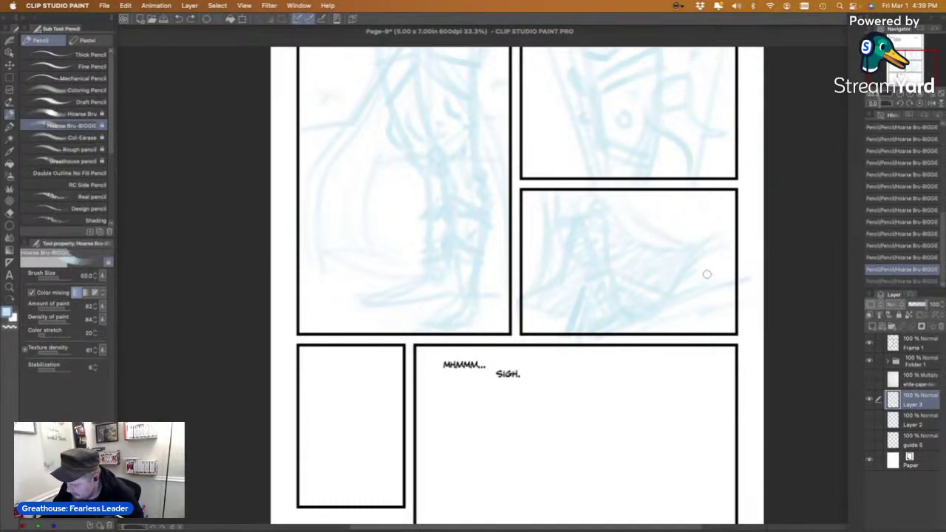
Sketch a slanted ground line with rounded loops and curling shapes above it in the small panel at the page's lower edge.
mouse_move(686, 214)
mouse_down()
mouse_move(692, 224)
mouse_move(762, 97)
mouse_move(769, 102)
mouse_up()
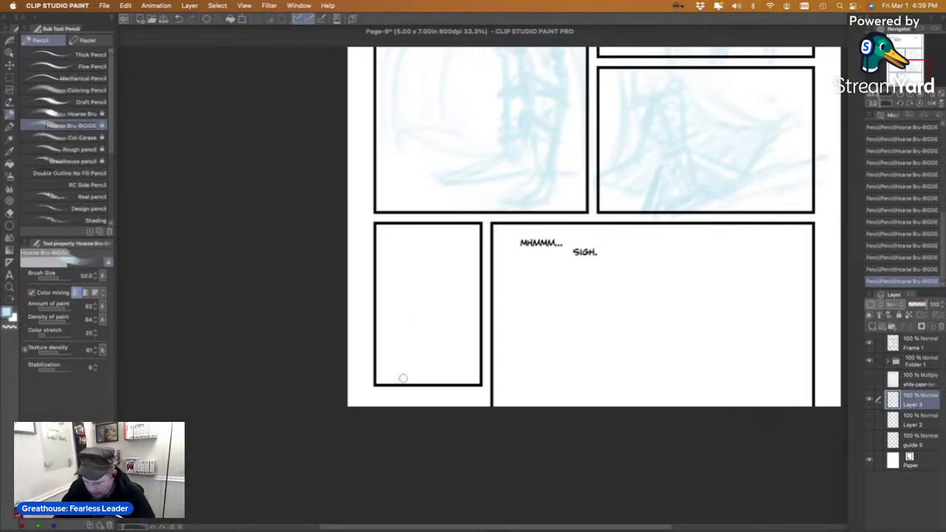
drag(403, 379, 473, 356)
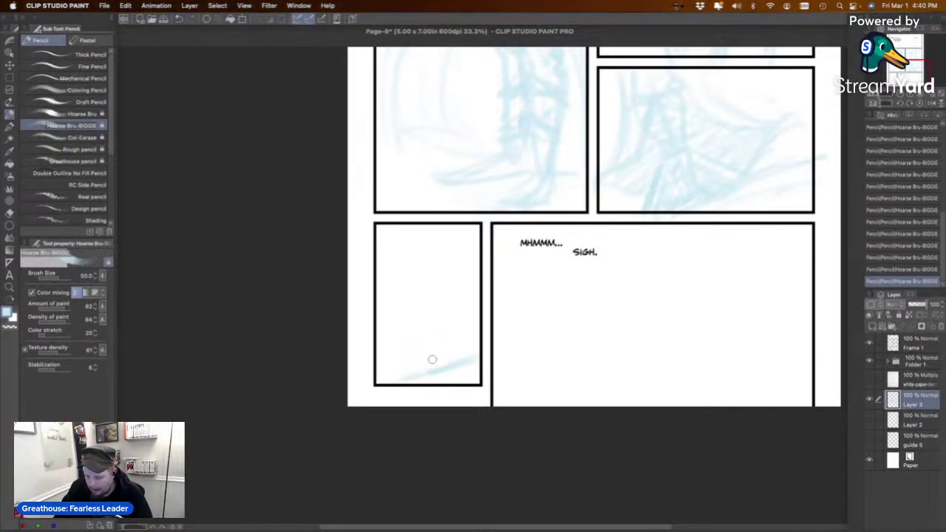
mouse_move(432, 358)
mouse_down()
mouse_move(422, 313)
mouse_move(394, 316)
mouse_move(413, 374)
mouse_move(391, 320)
mouse_move(436, 350)
mouse_move(434, 339)
mouse_move(440, 356)
mouse_move(412, 365)
mouse_move(432, 365)
mouse_move(425, 335)
mouse_move(404, 338)
mouse_move(430, 340)
mouse_move(451, 295)
mouse_move(464, 311)
mouse_move(462, 344)
mouse_move(451, 354)
mouse_move(446, 308)
mouse_up()
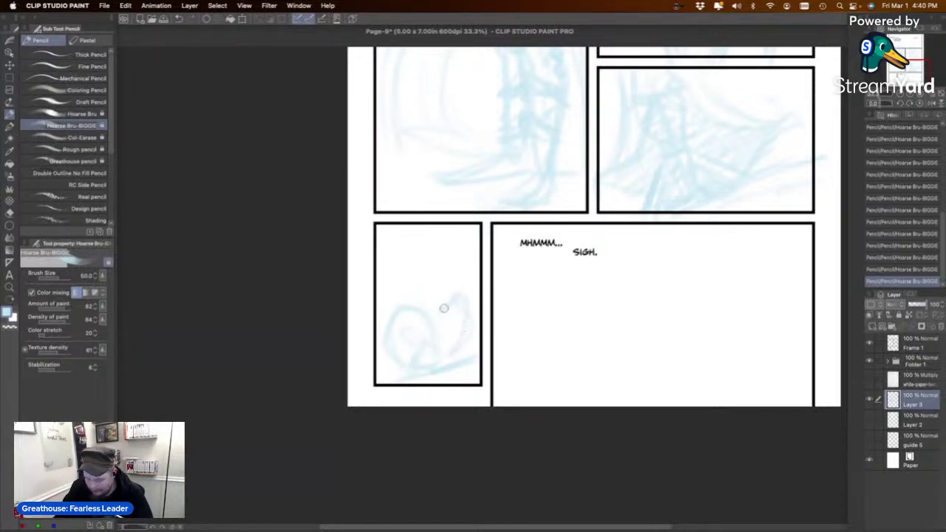
mouse_move(425, 274)
mouse_down()
mouse_move(402, 293)
mouse_move(427, 294)
mouse_move(433, 312)
mouse_move(456, 275)
mouse_up()
key(super+z)
drag(416, 303, 428, 301)
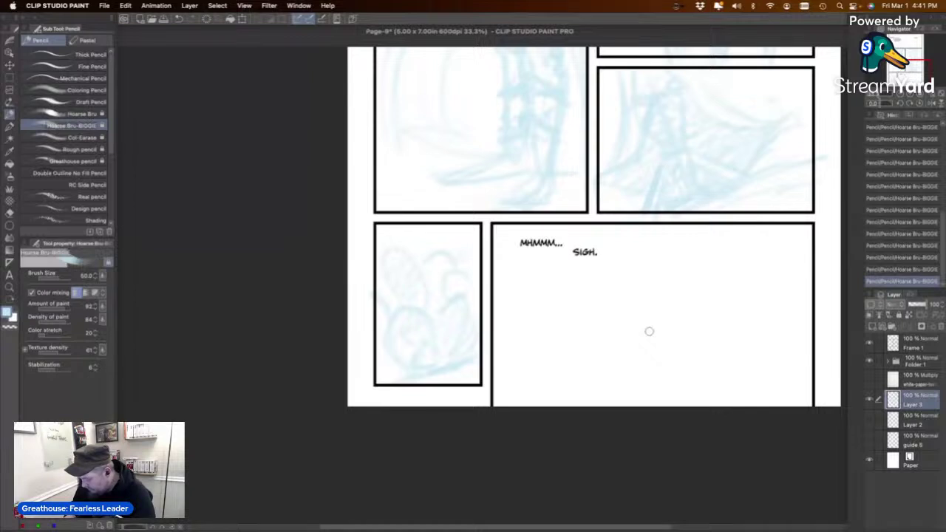
Rough out a tilted oval head with guide lines, rounded shoulders and arms in the wide "MHMMM... SIGH." panel.
mouse_move(680, 289)
mouse_down()
mouse_move(657, 300)
mouse_move(657, 261)
mouse_move(686, 276)
mouse_move(652, 300)
mouse_move(653, 249)
mouse_move(702, 249)
mouse_move(674, 321)
mouse_move(635, 292)
mouse_move(694, 242)
mouse_move(665, 332)
mouse_move(649, 331)
mouse_move(666, 302)
mouse_move(635, 275)
mouse_move(667, 270)
mouse_up()
key(ctrl+z)
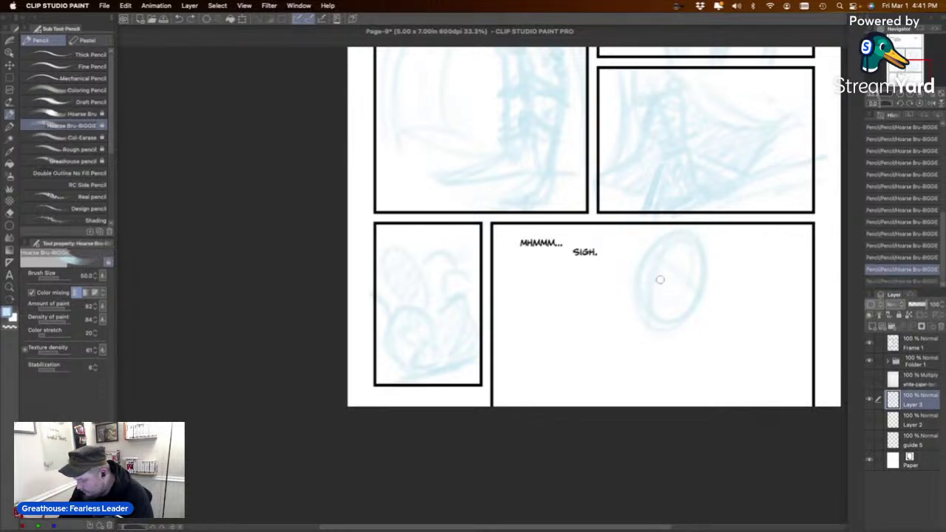
key(ctrl+shift+z)
key(ctrl+z)
key(ctrl+shift+z)
mouse_move(675, 262)
mouse_down()
mouse_move(634, 331)
mouse_move(606, 309)
mouse_move(657, 367)
mouse_move(720, 306)
mouse_move(742, 339)
mouse_move(688, 379)
mouse_move(711, 299)
mouse_move(714, 342)
mouse_move(643, 334)
mouse_move(637, 357)
mouse_move(622, 298)
mouse_move(595, 351)
mouse_move(607, 361)
mouse_move(605, 321)
mouse_move(620, 415)
mouse_up()
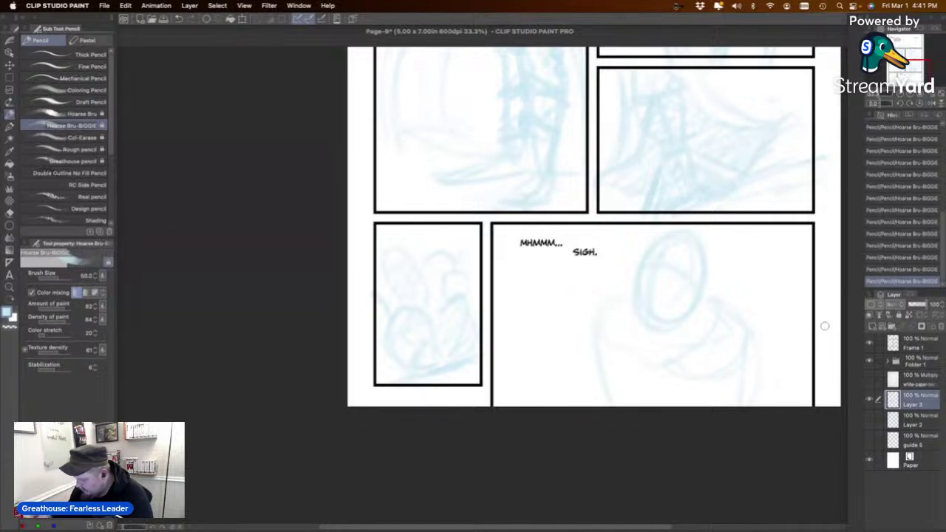
key(super+z)
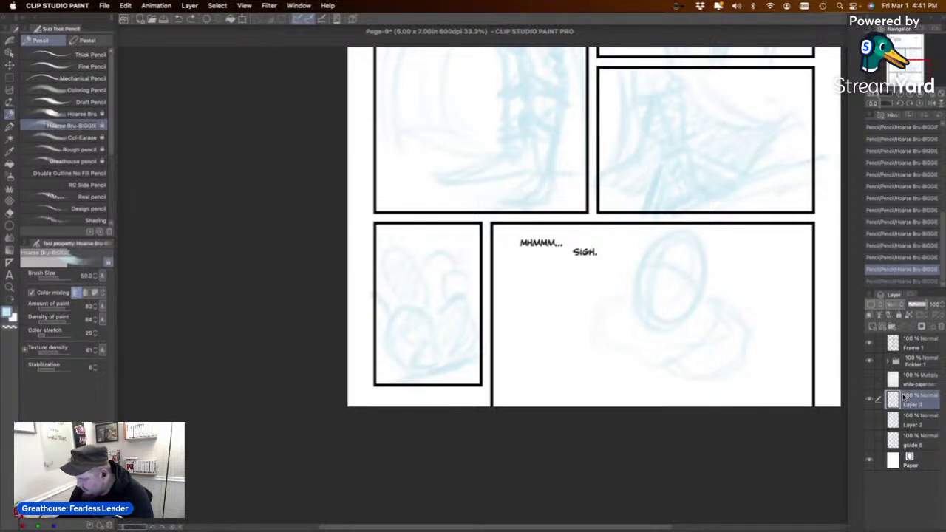
key(super+z)
key(super+z)
key(super+z)
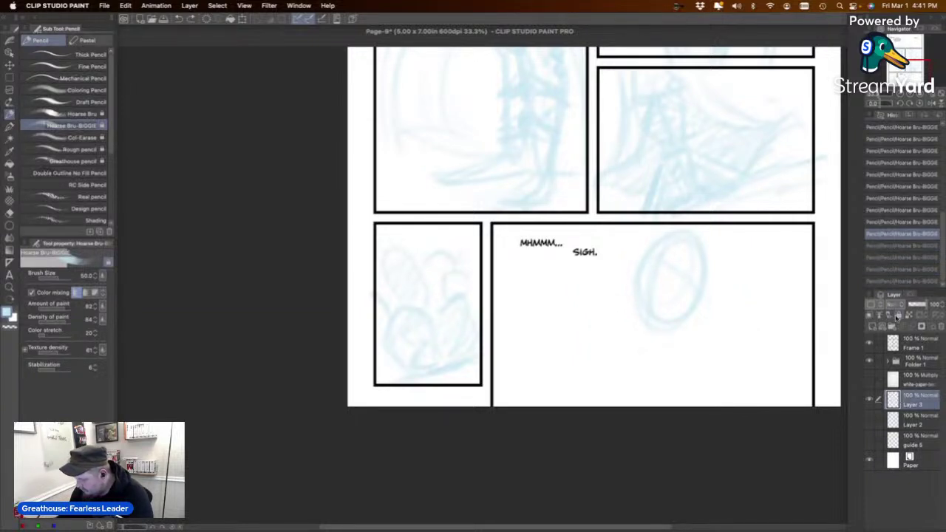
click(901, 281)
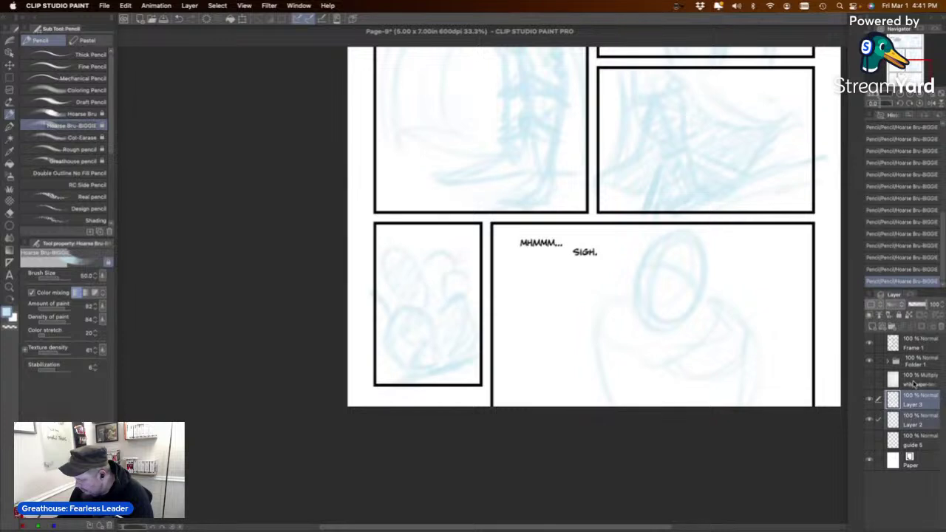
Transfer the Layer 3 sketch to the lower layer, and hide Layer 2, Frame 1 and Folder 1 to leave a blank page.
click(903, 326)
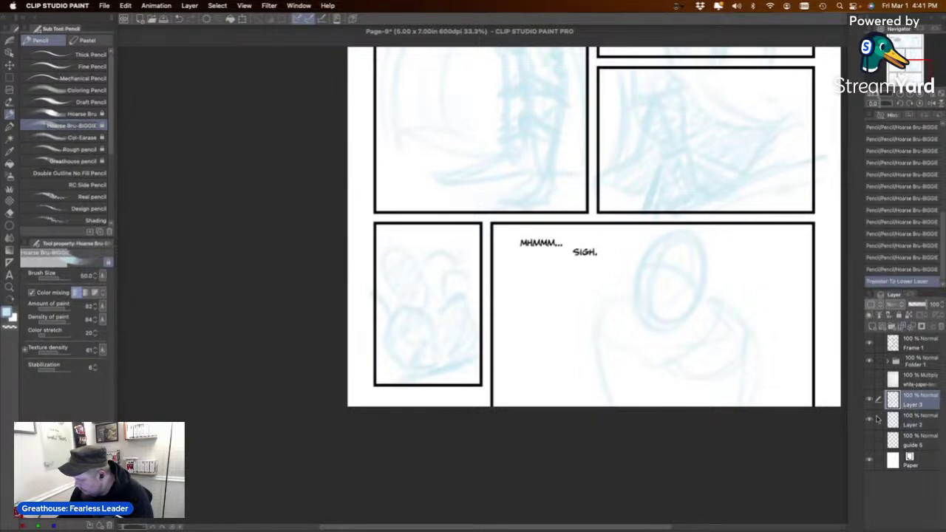
click(870, 420)
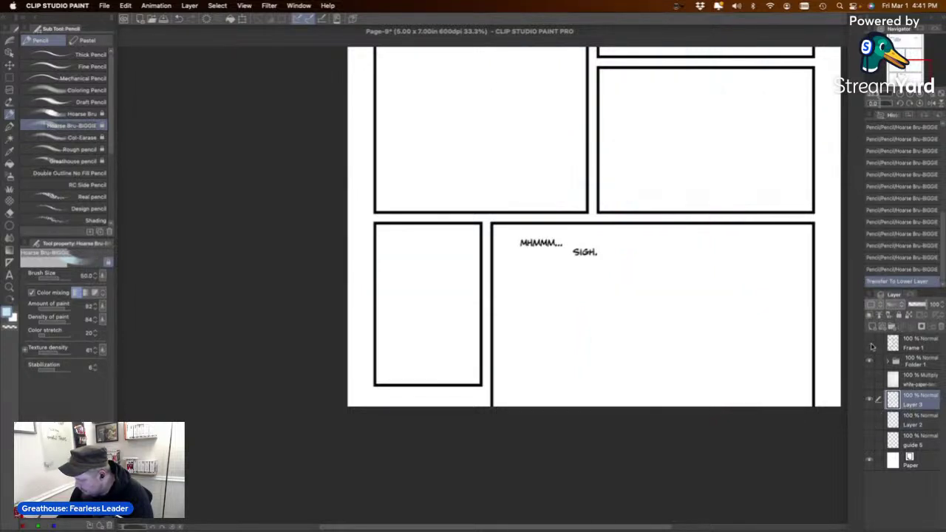
click(869, 343)
click(870, 361)
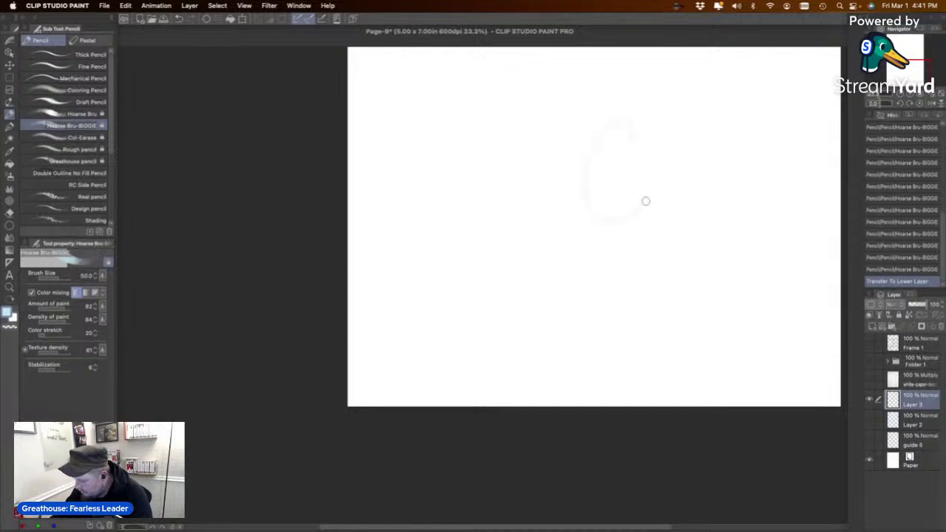
Sketch a large tilted oval head with a neck, collar lines and sloping shoulders on the emptied Layer 3.
mouse_move(645, 201)
mouse_down()
mouse_move(647, 94)
mouse_move(630, 231)
mouse_move(606, 89)
mouse_move(667, 219)
mouse_move(559, 137)
mouse_move(647, 260)
mouse_move(663, 240)
mouse_move(648, 288)
mouse_move(585, 303)
mouse_move(598, 322)
mouse_move(748, 275)
mouse_up()
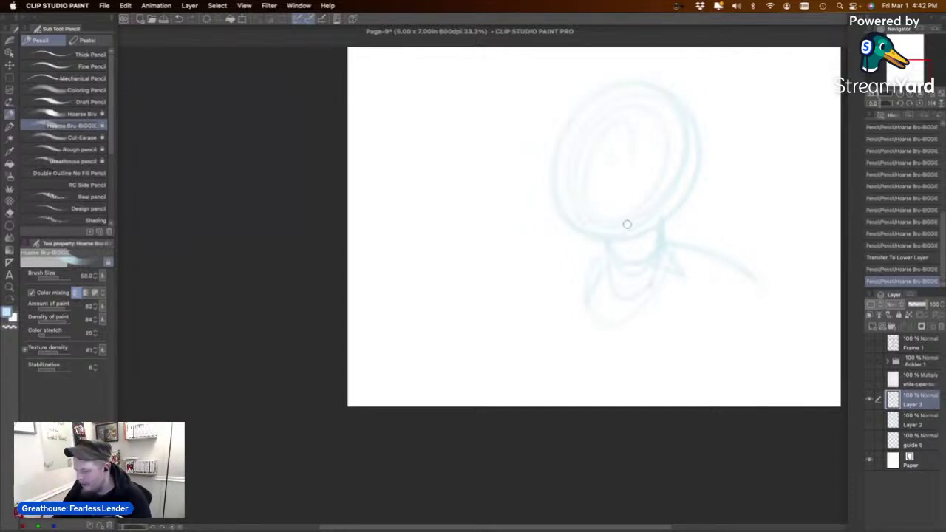
drag(611, 254, 569, 306)
drag(607, 256, 573, 303)
mouse_move(609, 254)
mouse_down()
mouse_move(570, 288)
mouse_move(574, 325)
mouse_move(608, 308)
mouse_move(604, 414)
mouse_up()
drag(580, 305, 607, 435)
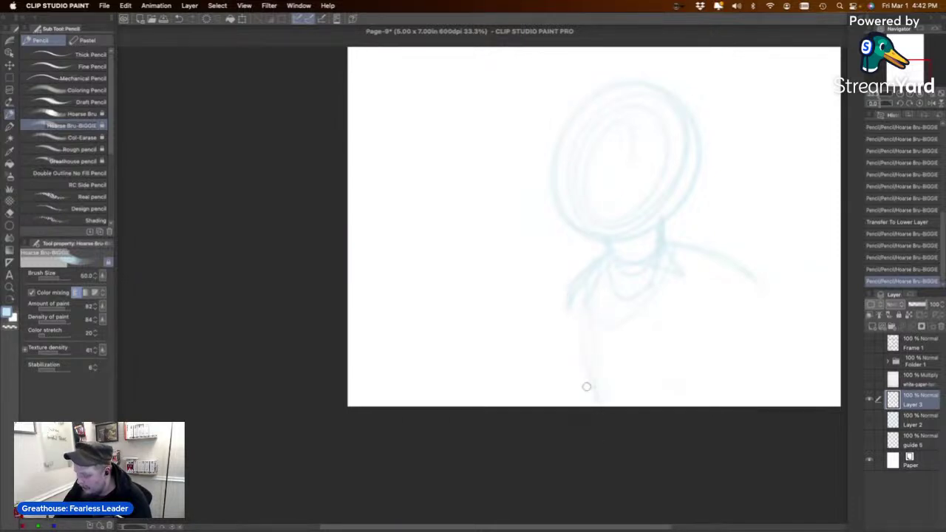
Draw and reinforce the large figure's shoulder curves and arm contours down to the page's lower edge.
drag(572, 335, 578, 405)
mouse_move(680, 244)
mouse_down()
mouse_move(782, 321)
mouse_move(766, 405)
mouse_up()
drag(773, 332, 766, 399)
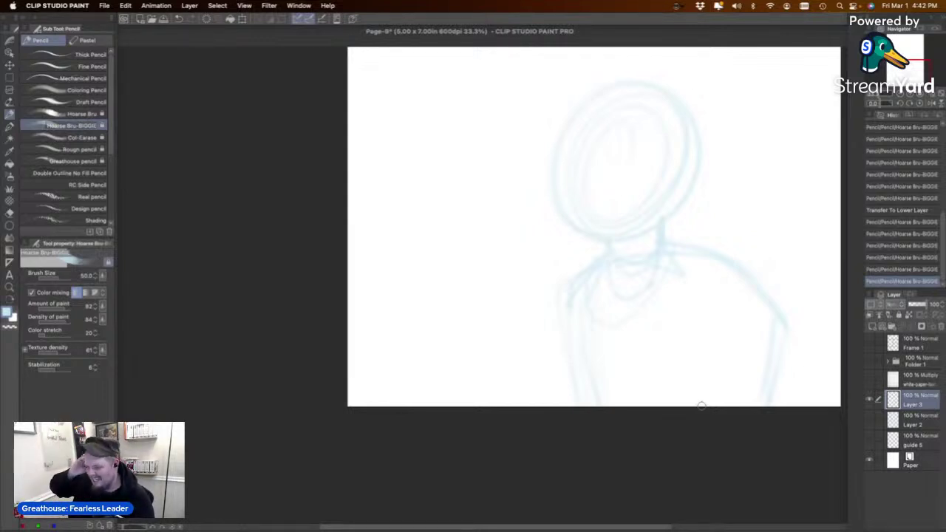
drag(583, 282, 568, 403)
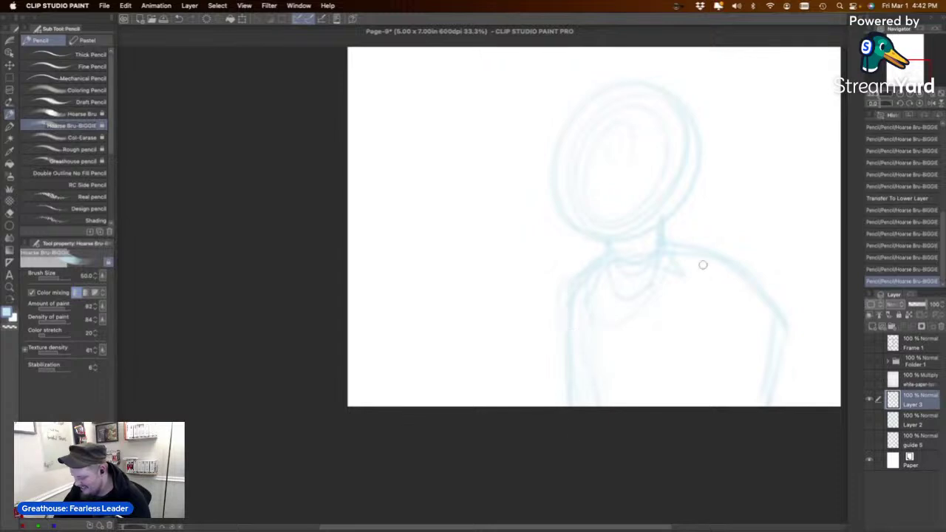
drag(689, 250, 765, 375)
drag(773, 326, 764, 404)
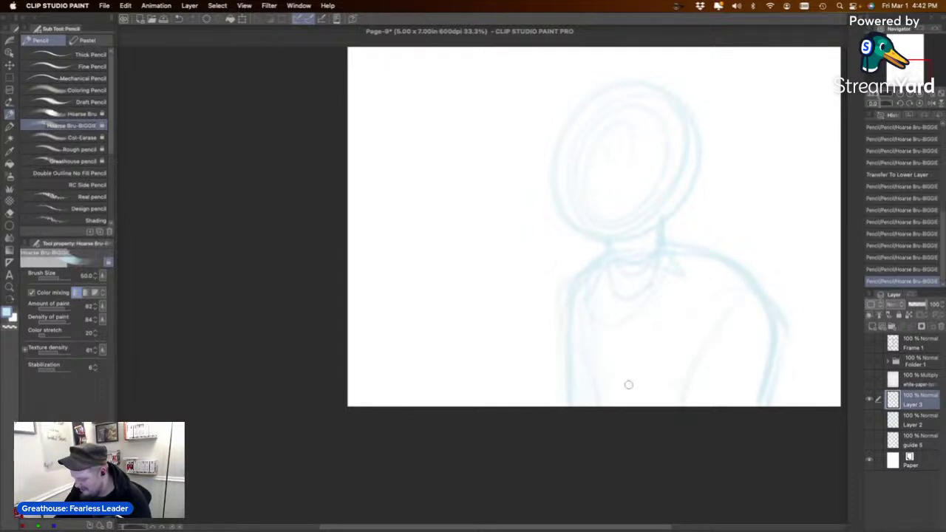
Sketch facial guide lines, an eye and a protruding face and jaw profile on the large head, undoing and redrawing misplaced strokes.
mouse_move(578, 147)
mouse_down()
mouse_move(558, 122)
mouse_move(645, 170)
mouse_move(623, 147)
mouse_move(588, 181)
mouse_up()
key(super+z)
key(super+z)
drag(628, 119, 594, 175)
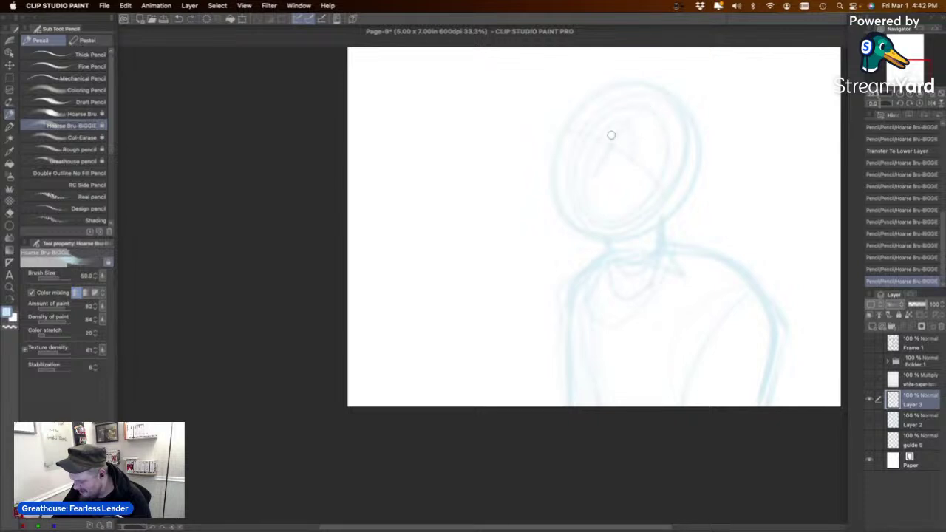
drag(613, 134, 631, 160)
drag(559, 139, 562, 155)
key(super+z)
mouse_move(606, 87)
mouse_down()
mouse_move(546, 152)
mouse_move(546, 231)
mouse_up()
key(super+z)
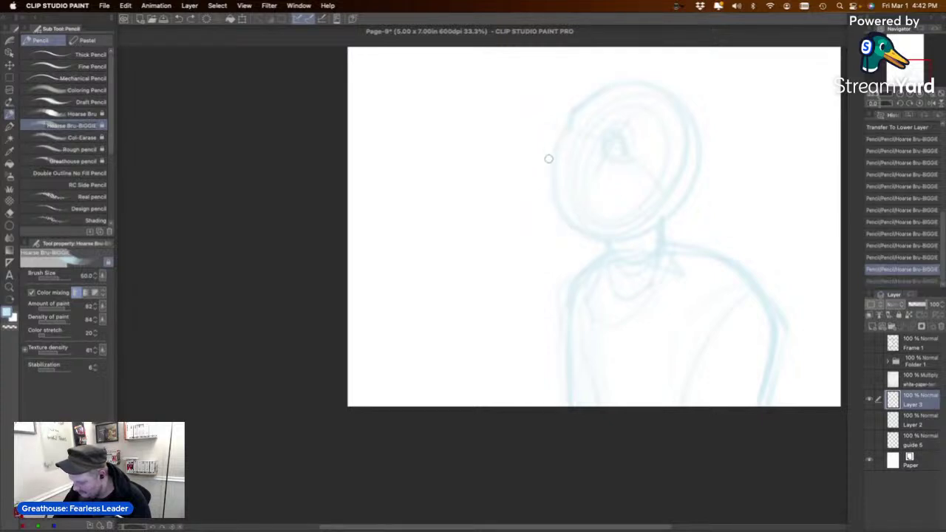
mouse_move(551, 144)
mouse_down()
mouse_move(539, 222)
mouse_move(562, 241)
mouse_up()
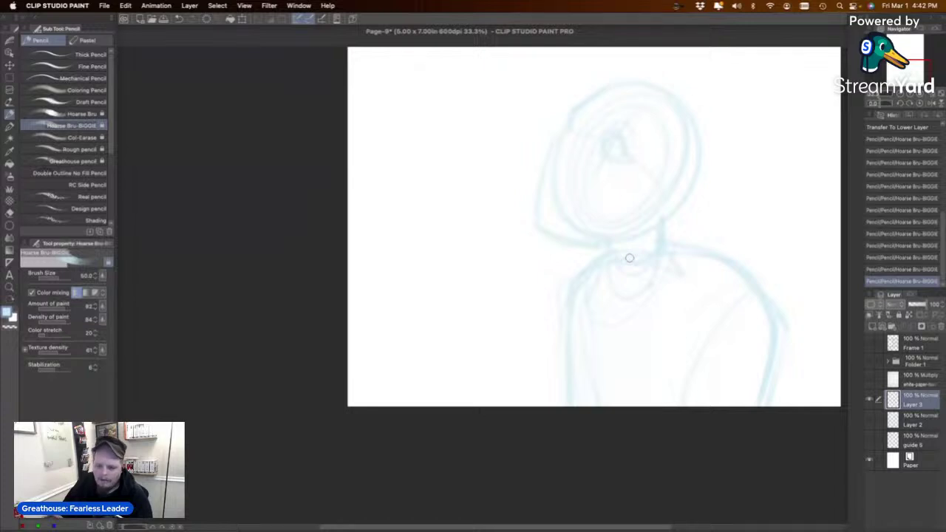
Make the Frame 1 panel borders and Folder 1 lettering visible again together with the Layer 3 sketch.
click(870, 400)
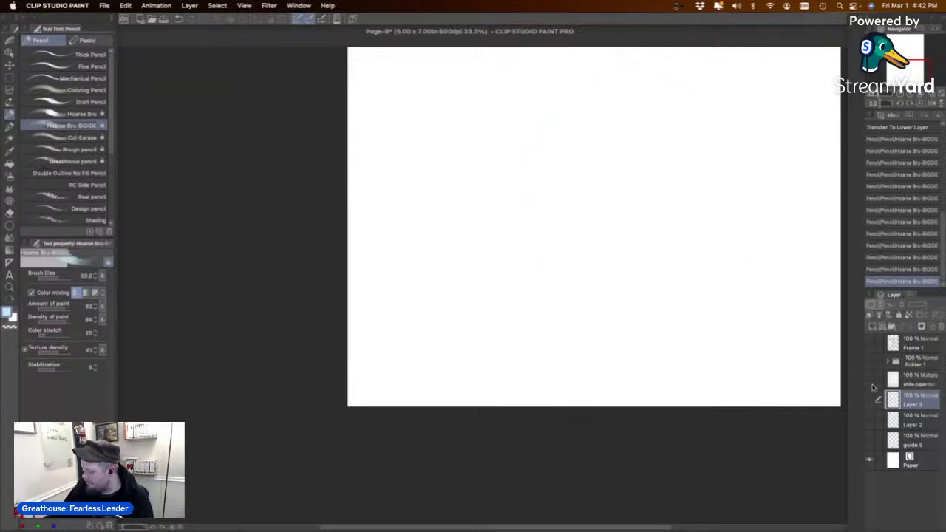
click(870, 344)
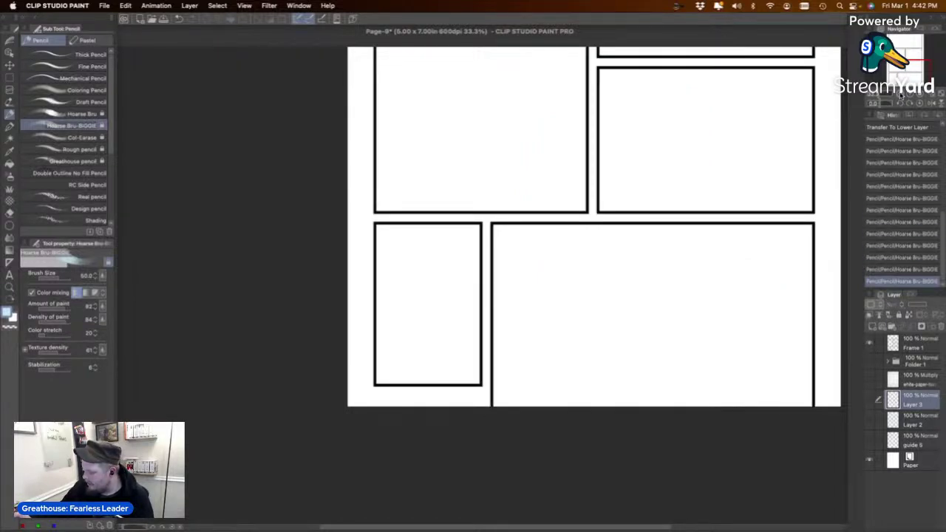
click(900, 94)
click(900, 94)
click(900, 93)
drag(906, 70, 907, 63)
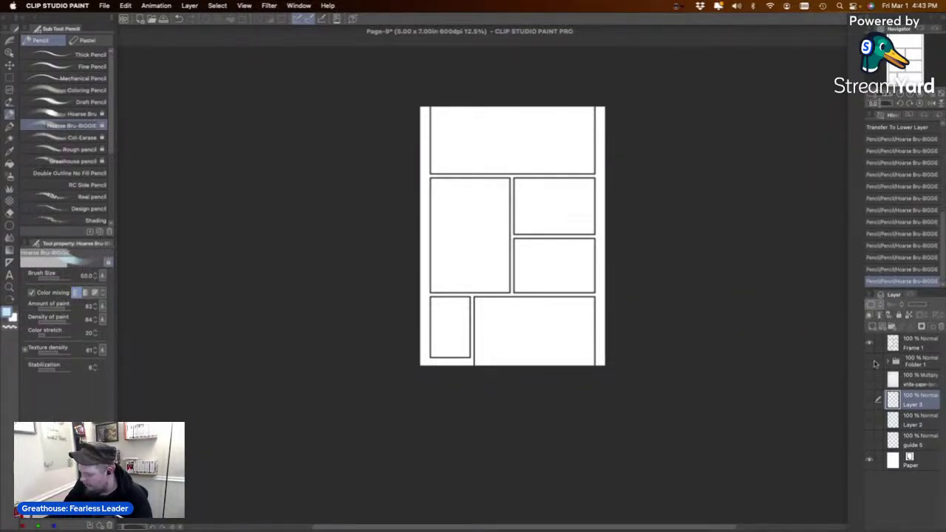
click(870, 363)
click(869, 400)
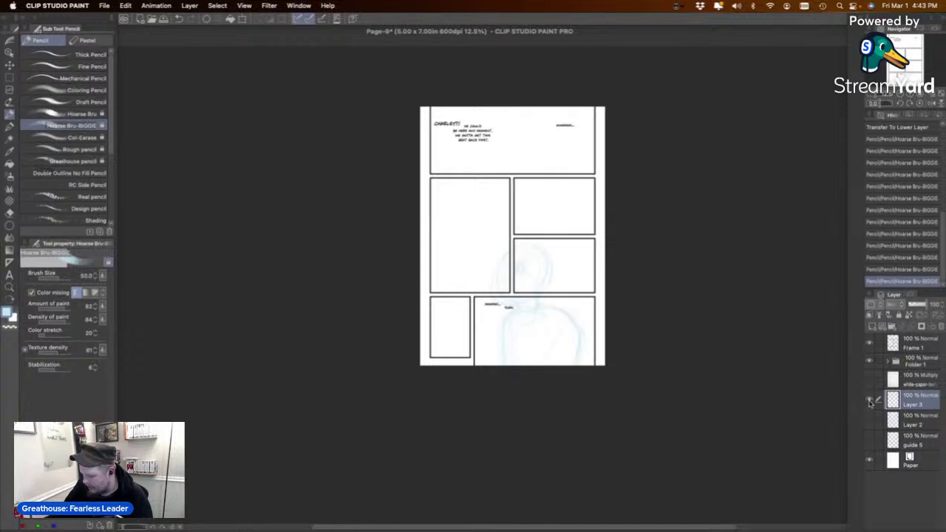
Compare the Layer 3 figure with the Layer 2 page roughs by toggling their visibility, ending with both layers shown.
click(870, 406)
click(869, 421)
click(870, 419)
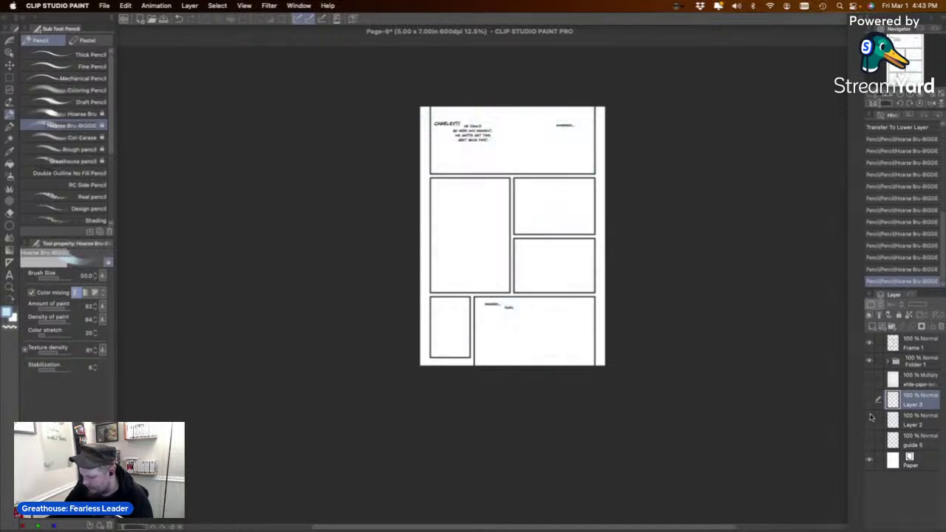
click(870, 402)
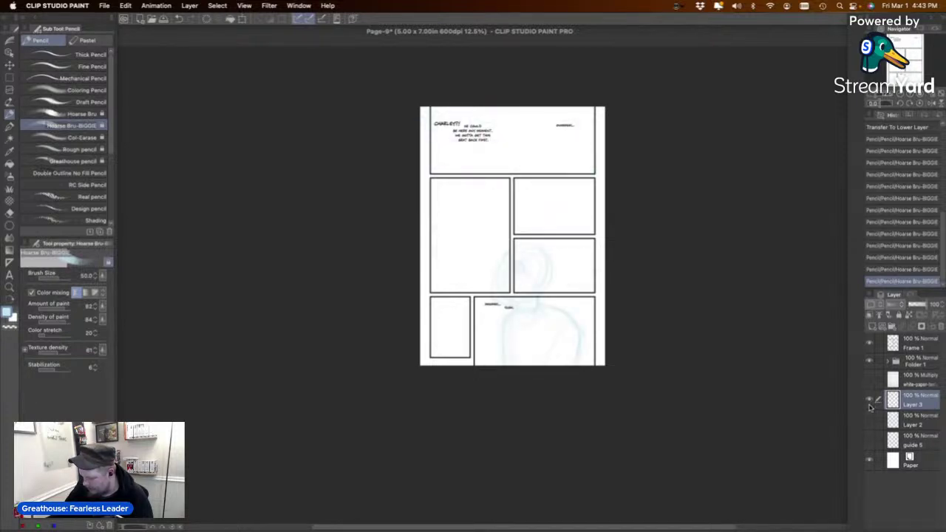
click(869, 403)
click(869, 420)
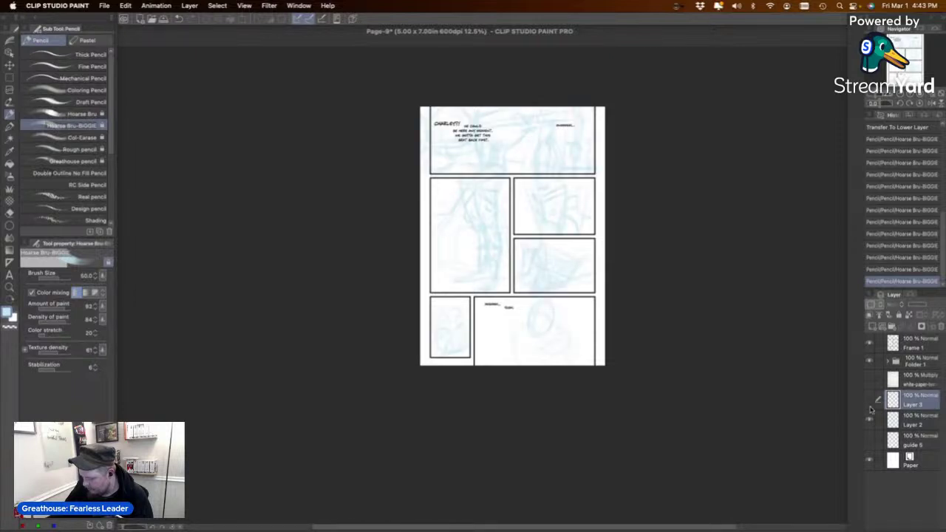
click(870, 405)
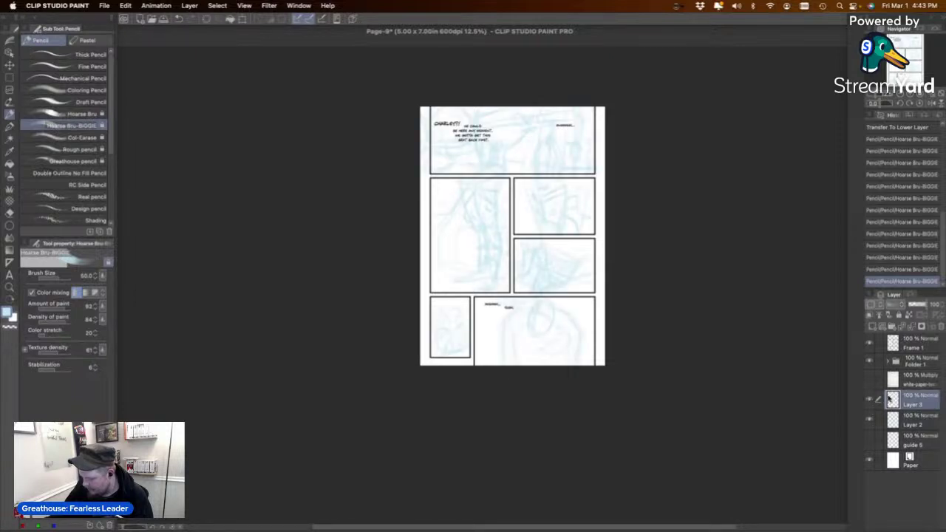
Delete Layer 3 with the large practice figure, and save the page.
click(941, 326)
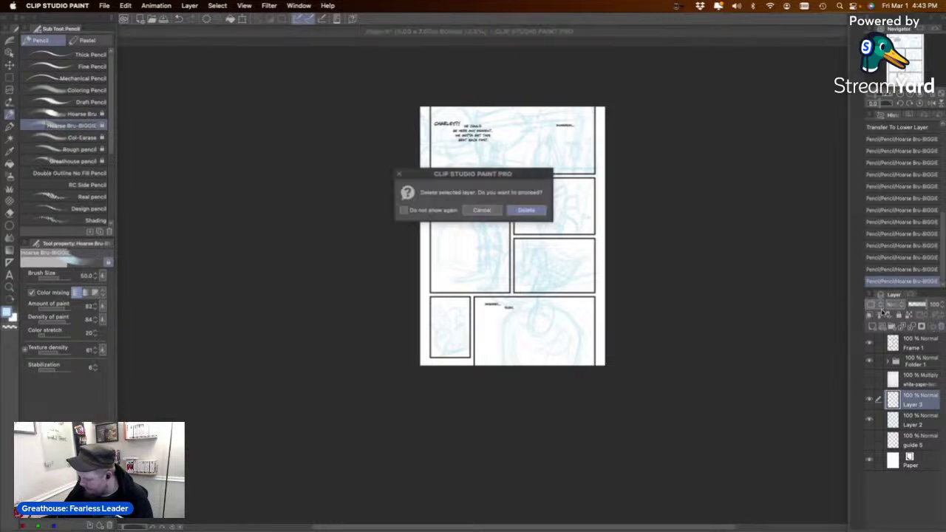
click(539, 210)
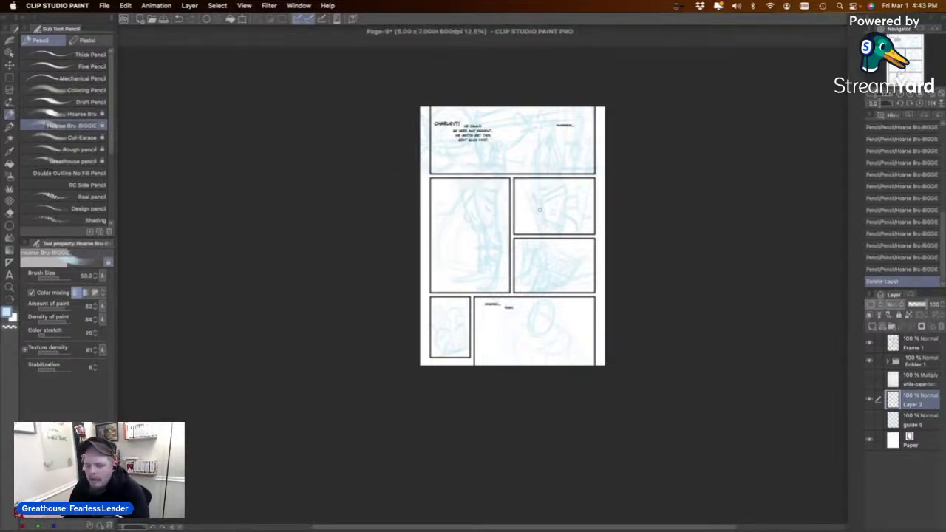
key(super+s)
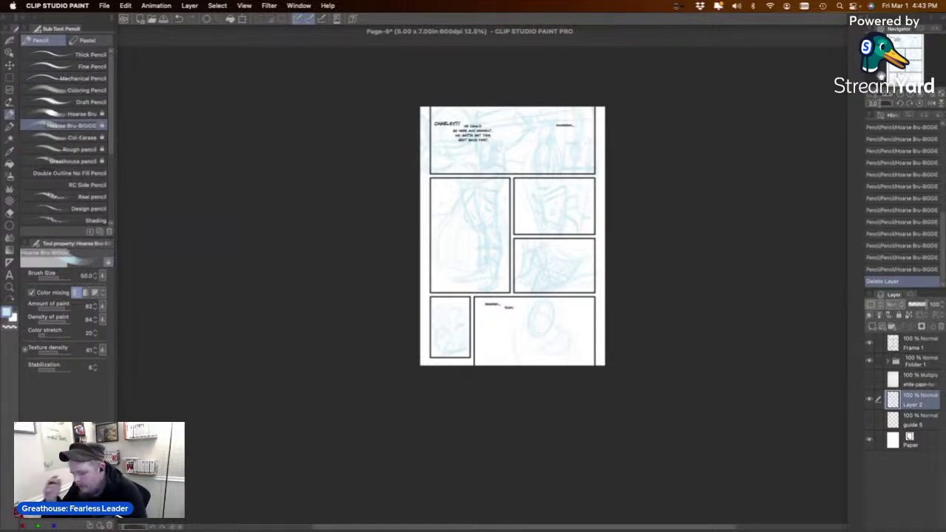
click(910, 94)
click(910, 94)
mouse_move(909, 62)
mouse_down()
mouse_move(902, 40)
mouse_move(911, 38)
mouse_up()
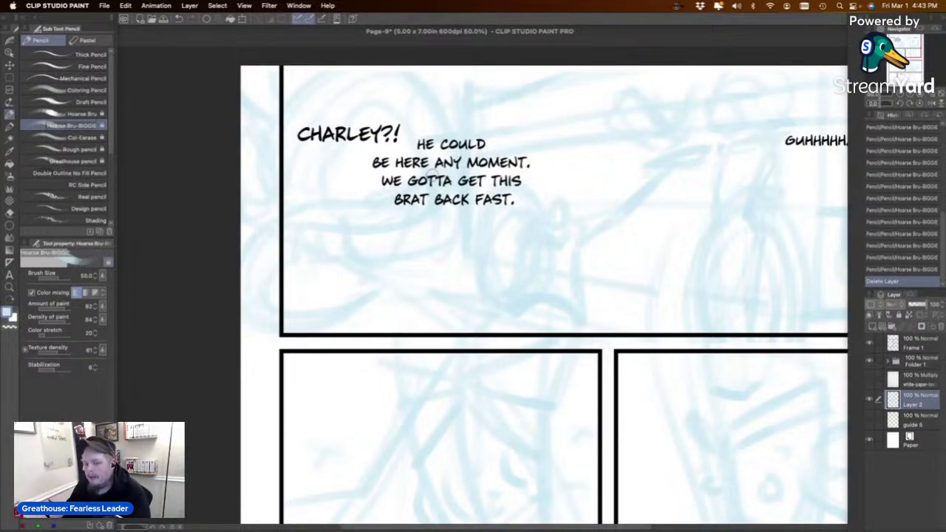
Open page-11.clip from the Chapter-5 folder inside the Comics folder.
click(104, 6)
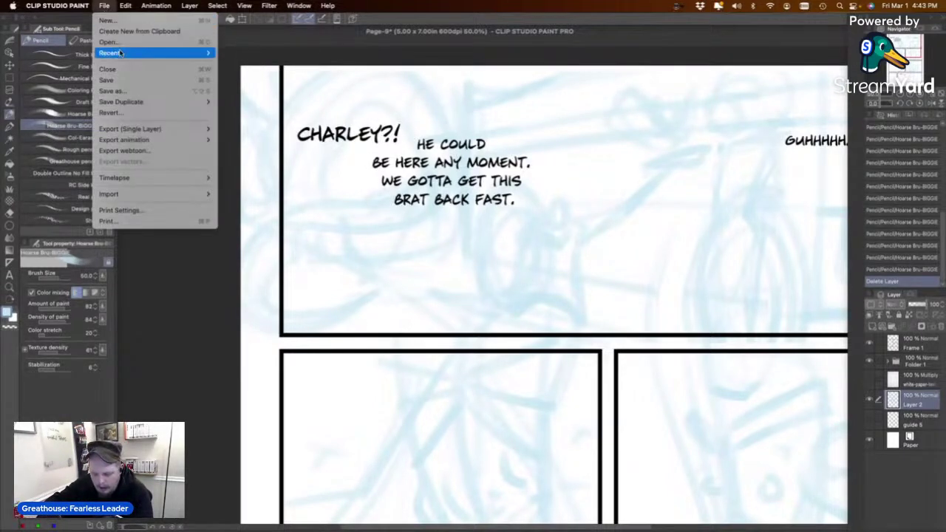
mouse_move(169, 57)
click(181, 42)
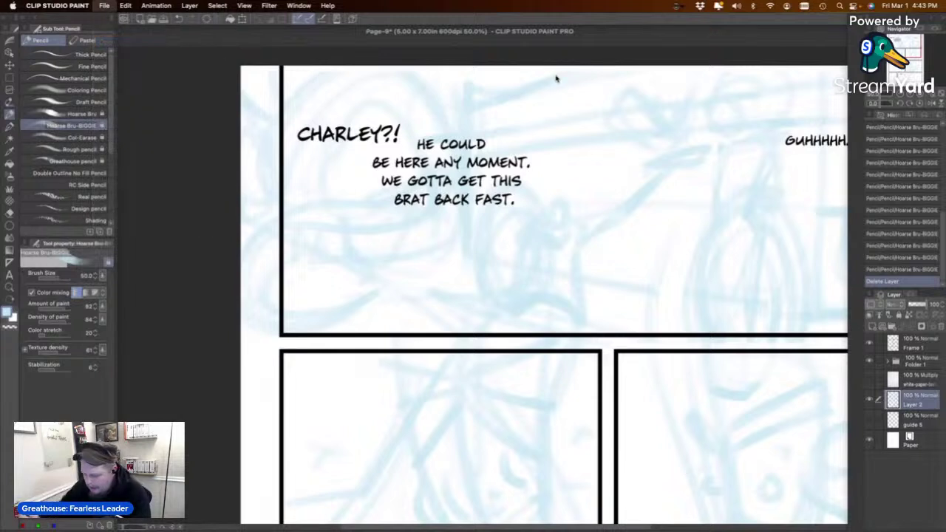
click(398, 141)
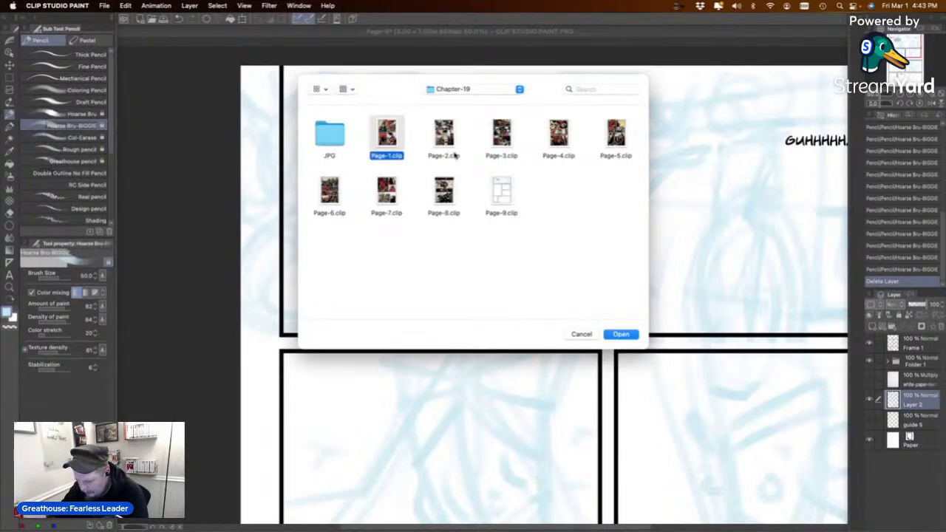
click(465, 89)
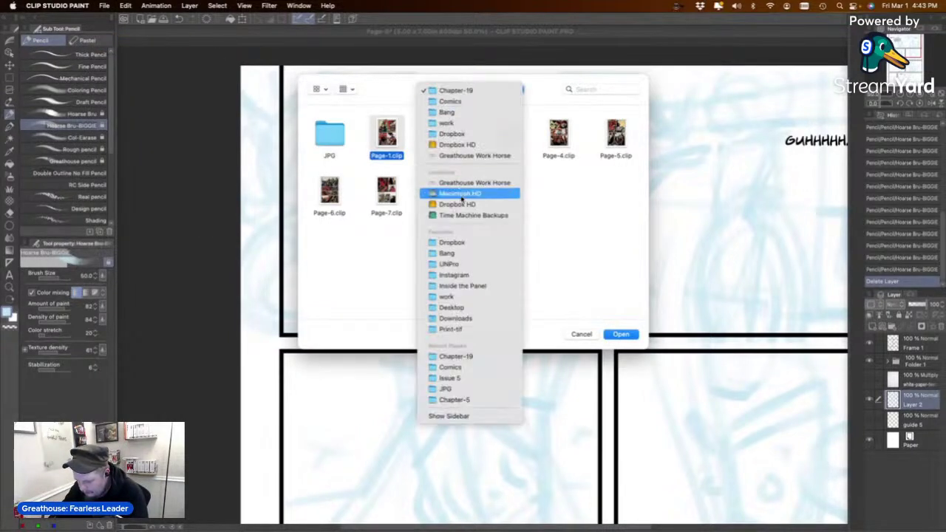
click(463, 102)
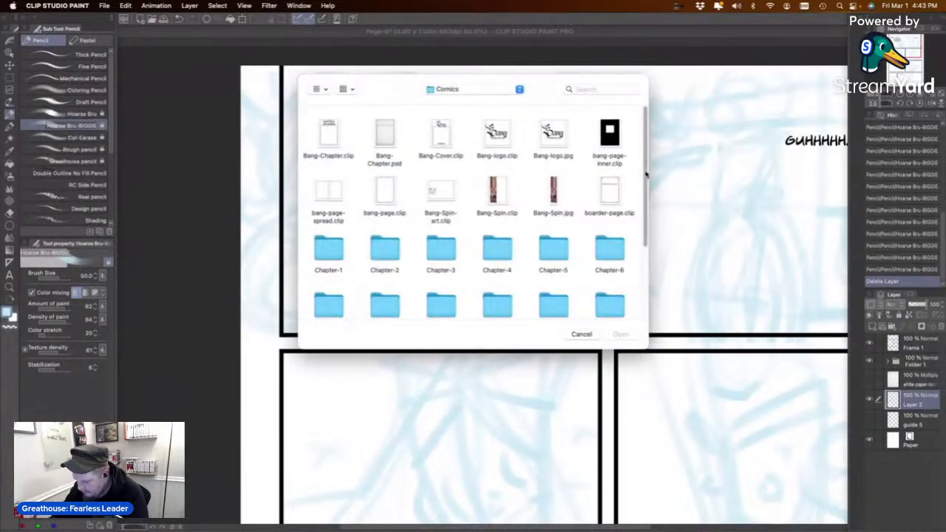
scroll(561, 222, down, 5)
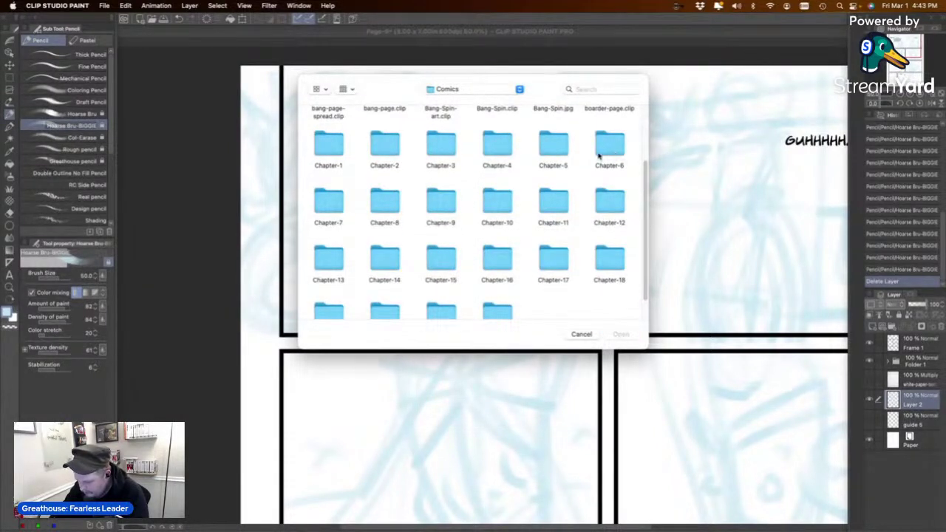
click(560, 146)
double_click(560, 146)
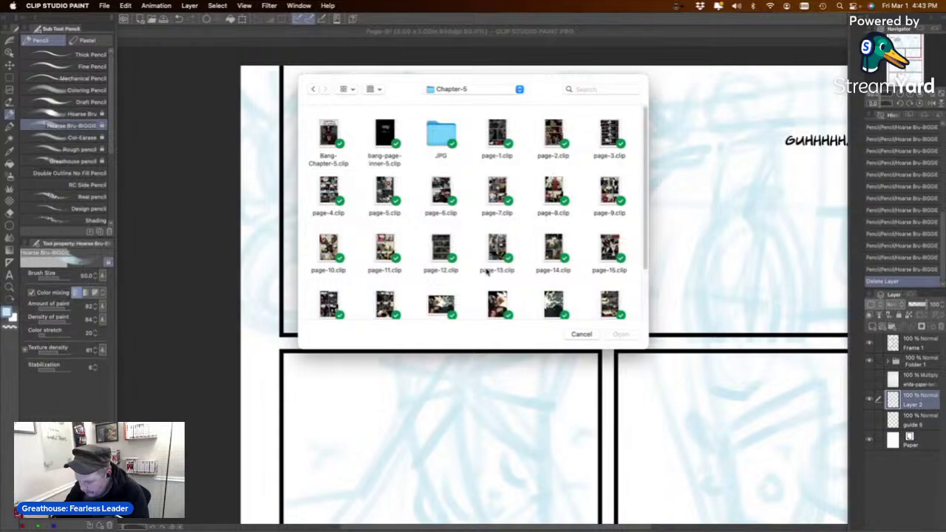
click(385, 250)
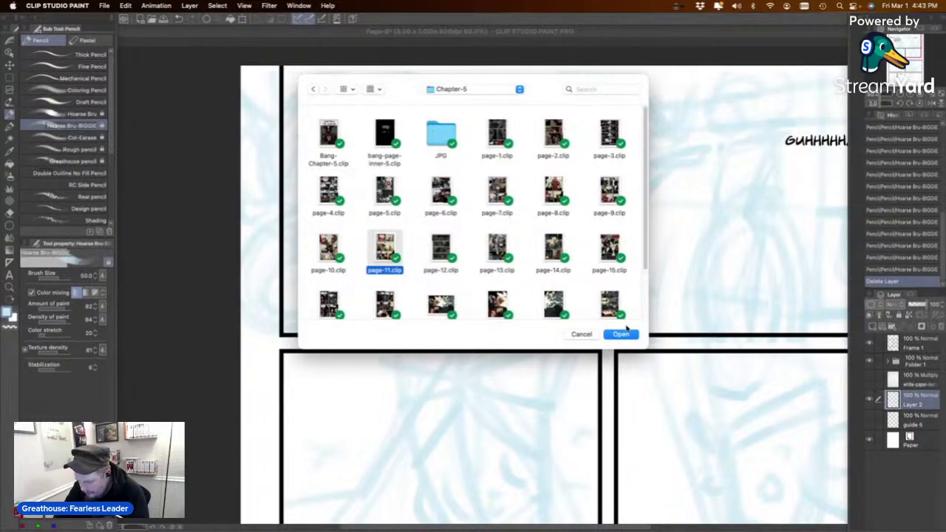
click(621, 335)
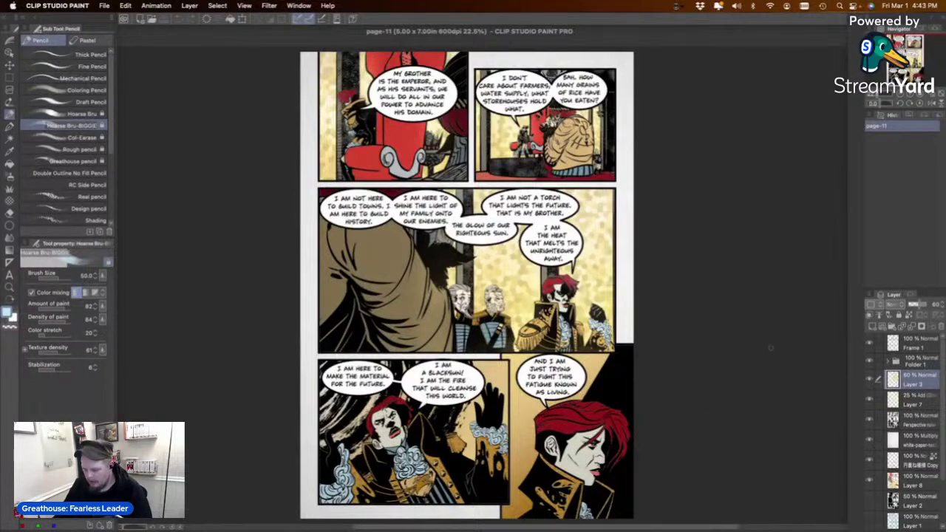
Compare the whole page-11 with and without its Folder 1 lettering by toggling the folder's visibility, and close the page without saving.
click(899, 94)
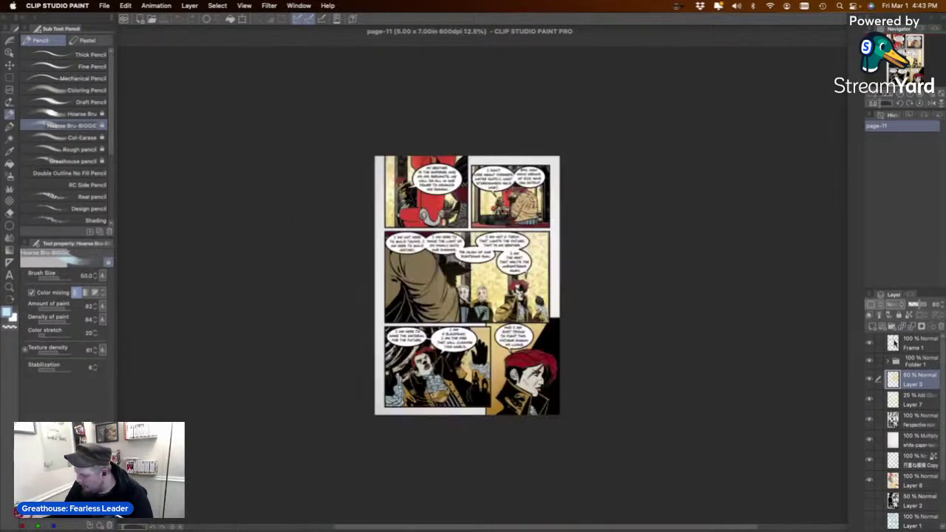
click(870, 361)
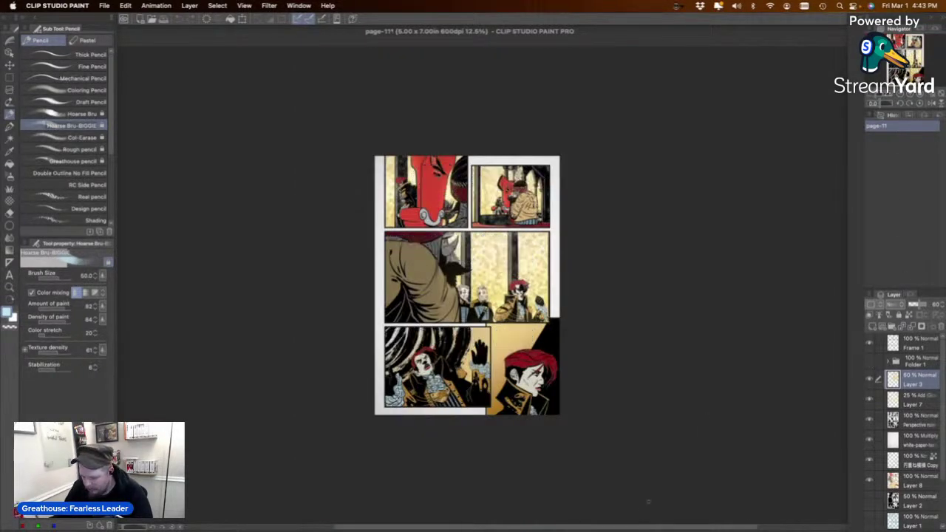
click(870, 363)
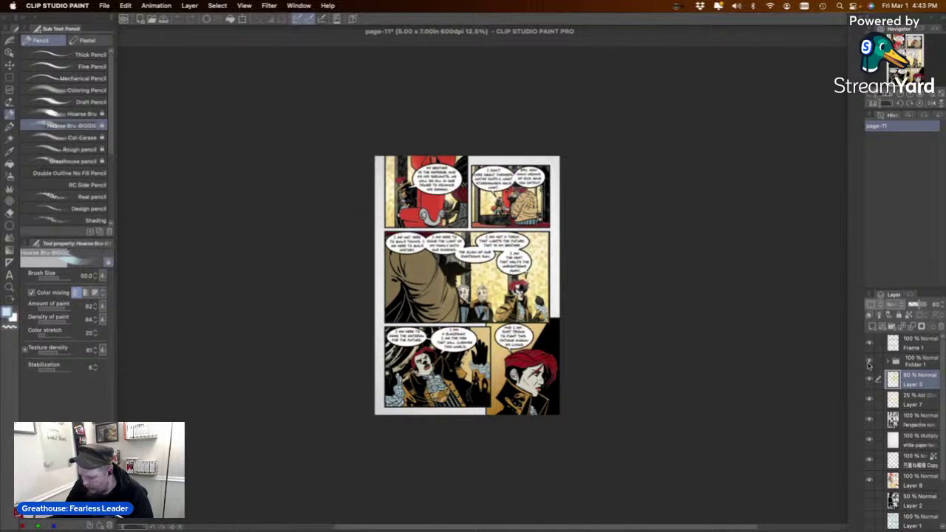
click(870, 362)
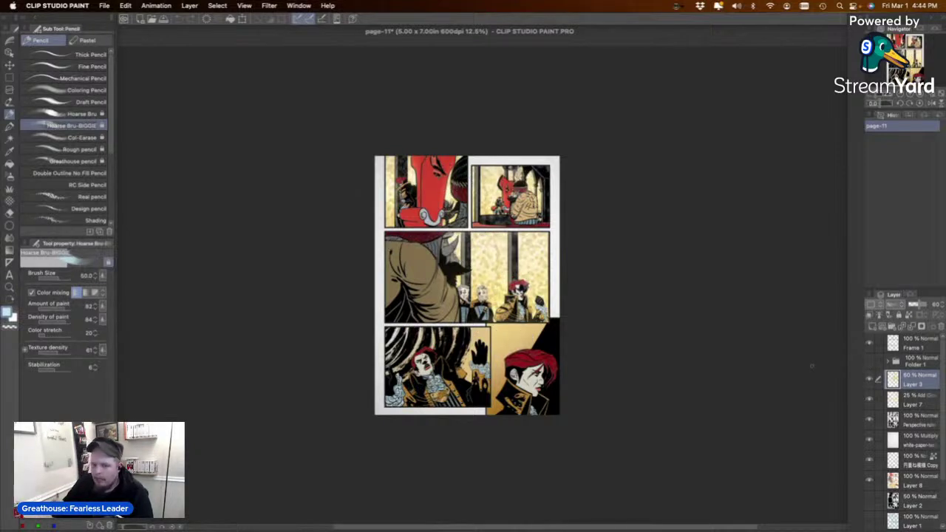
click(870, 364)
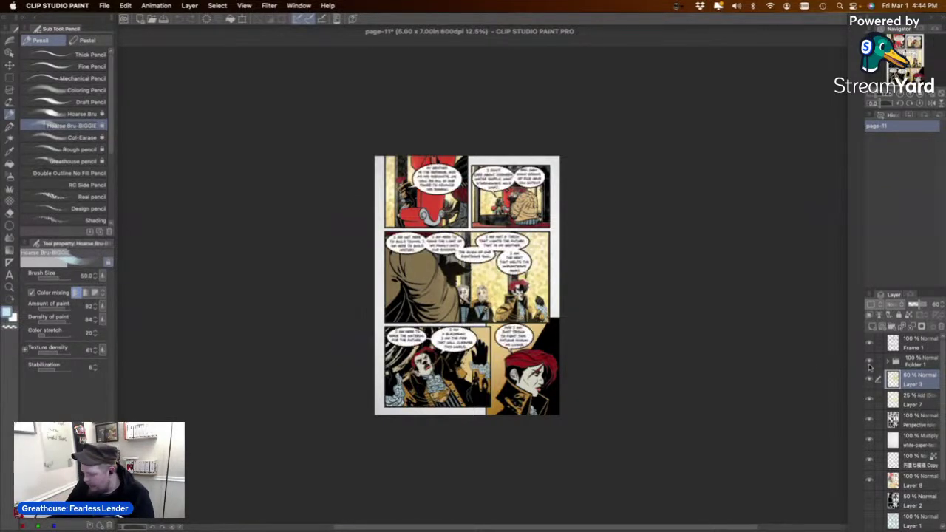
click(870, 364)
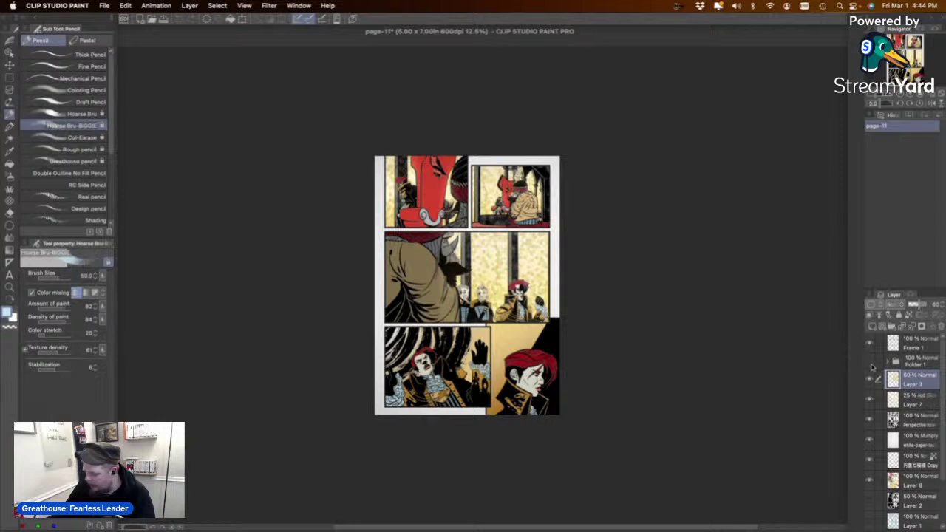
click(870, 364)
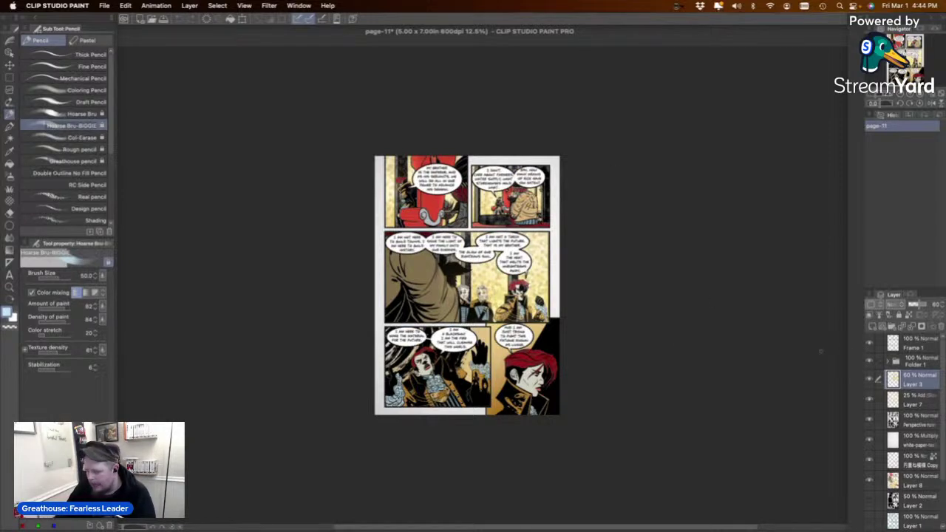
click(870, 363)
click(870, 362)
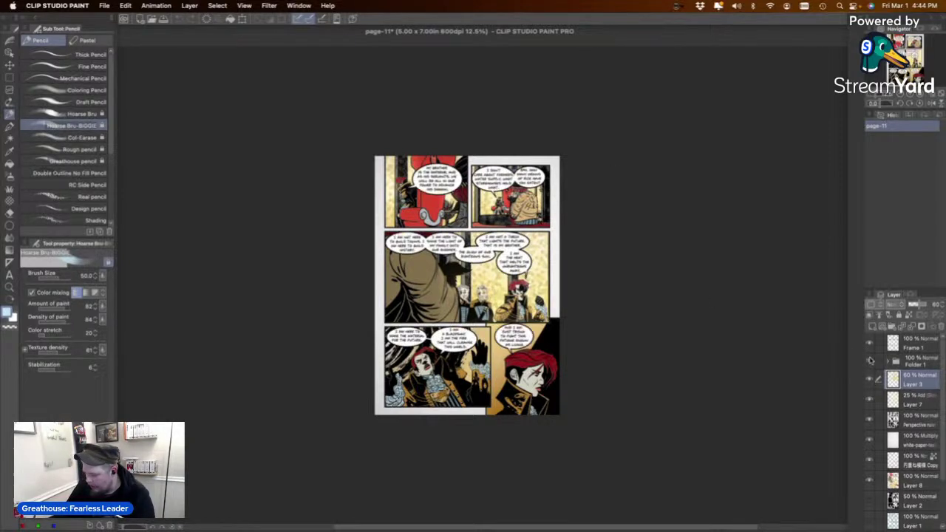
click(870, 363)
click(870, 363)
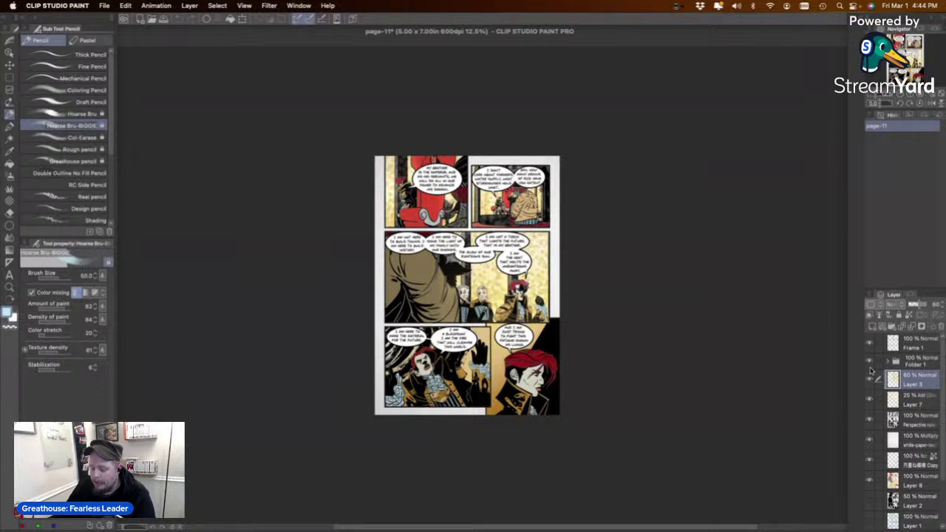
click(870, 362)
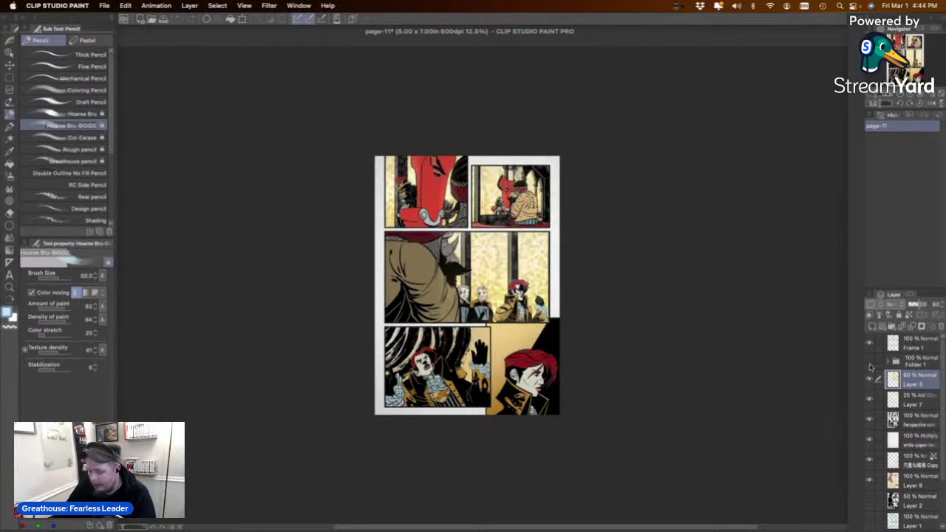
click(870, 362)
click(870, 363)
click(869, 362)
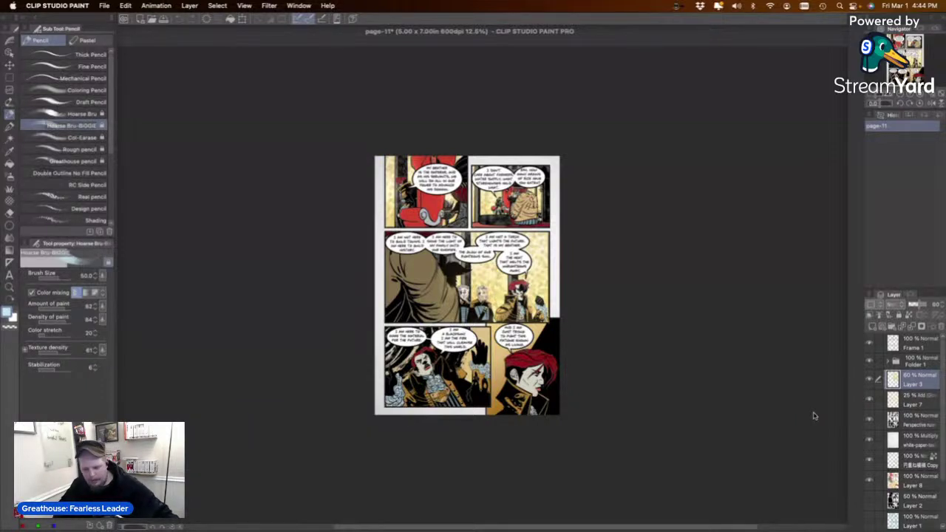
key(super+w)
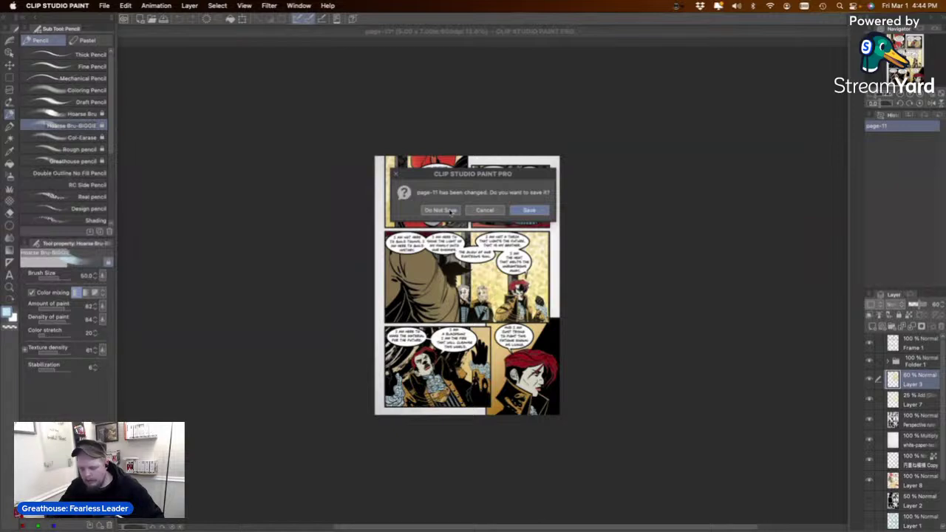
key(super+d)
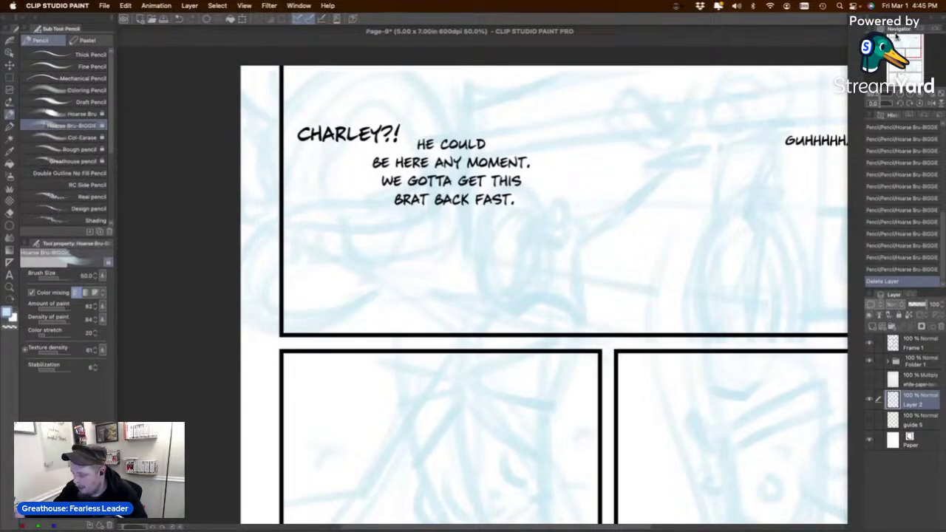
Sketch the neck and a sloping shoulder line on the figure in Page-9's last panel, the one lettered "MHMMM... SIGH.".
drag(896, 37, 904, 86)
click(901, 94)
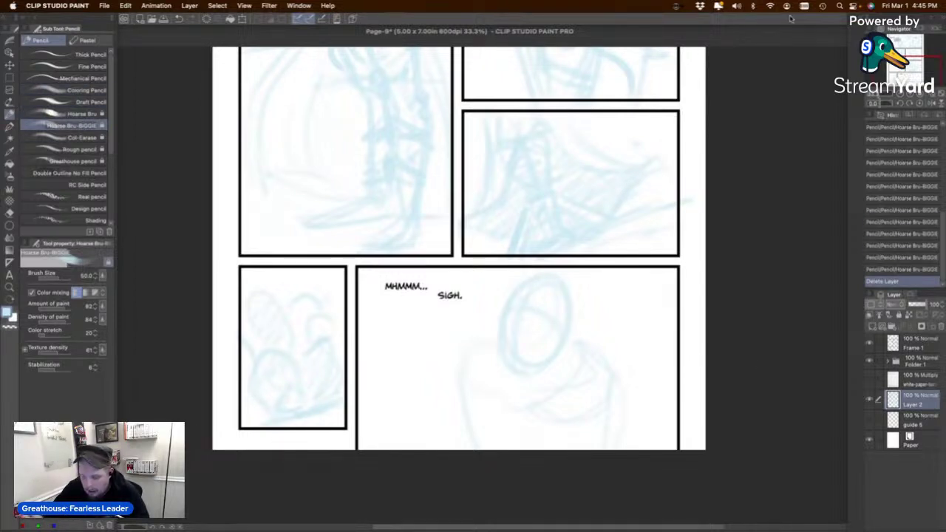
click(910, 94)
click(910, 94)
drag(906, 78, 910, 84)
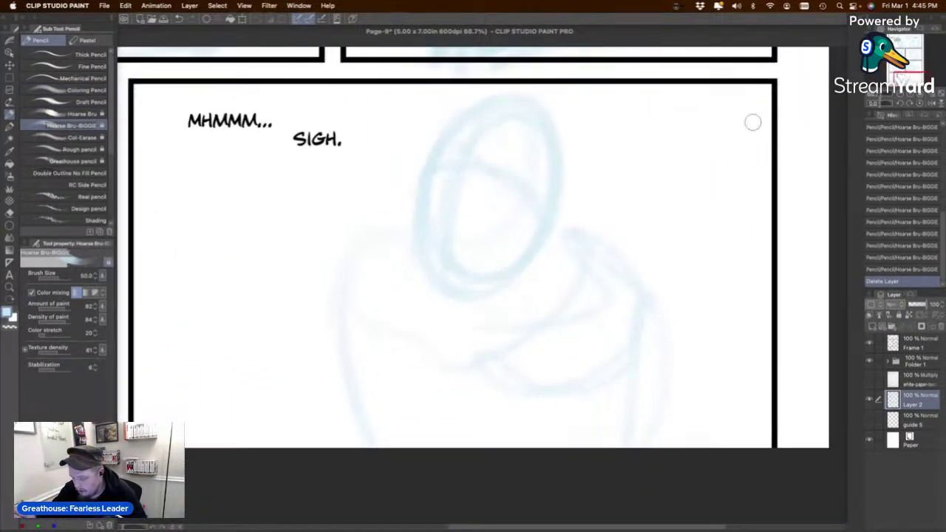
drag(456, 289, 471, 317)
drag(531, 259, 538, 292)
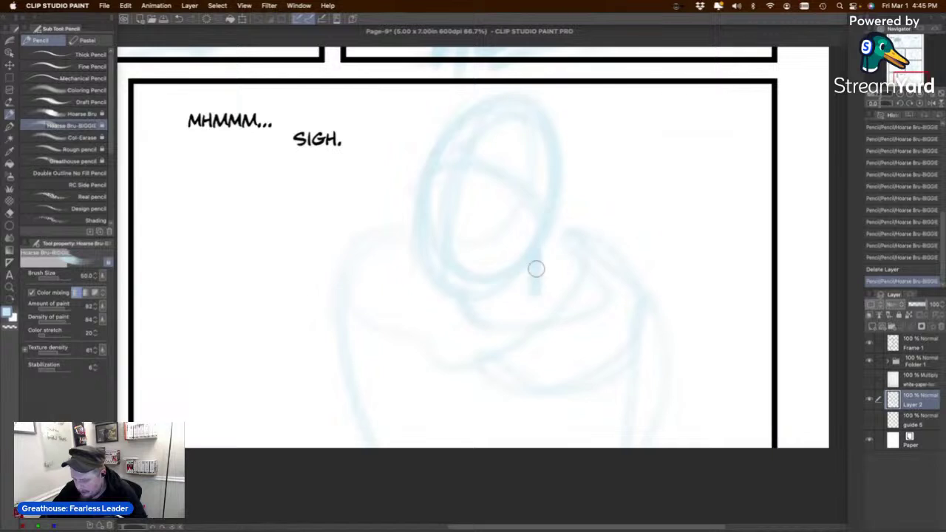
drag(545, 248, 651, 315)
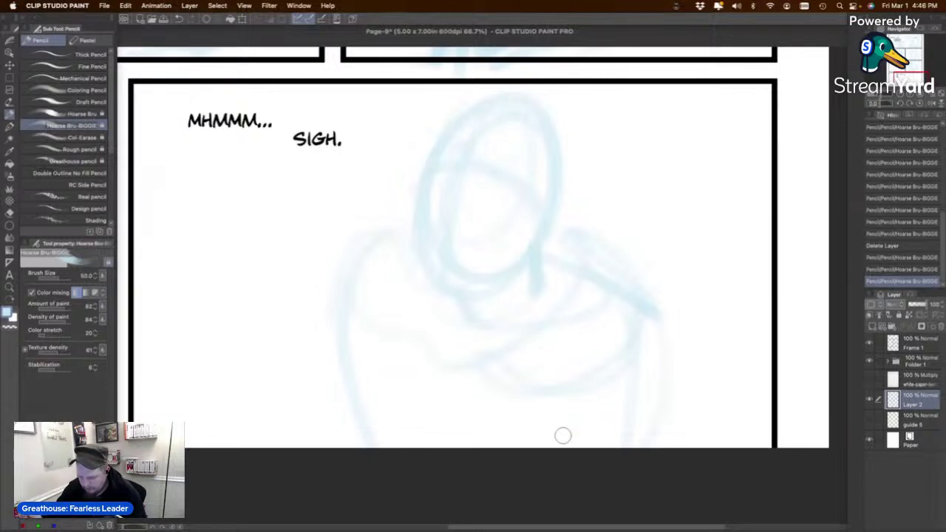
Strengthen the figure's head outline and jaw and add the back of the head, undoing and redrawing misplaced strokes.
drag(429, 159, 417, 257)
key(super+z)
mouse_move(422, 177)
mouse_down()
mouse_move(418, 278)
mouse_move(495, 283)
mouse_up()
key(super+z)
mouse_move(488, 95)
mouse_down()
mouse_move(565, 185)
mouse_move(582, 171)
mouse_move(579, 196)
mouse_move(505, 92)
mouse_move(539, 256)
mouse_move(552, 239)
mouse_move(471, 274)
mouse_up()
key(ctrl+z)
mouse_move(532, 253)
mouse_down()
mouse_move(454, 290)
mouse_move(478, 321)
mouse_up()
mouse_move(540, 269)
mouse_down()
mouse_move(544, 310)
mouse_move(515, 275)
mouse_move(454, 308)
mouse_move(456, 334)
mouse_up()
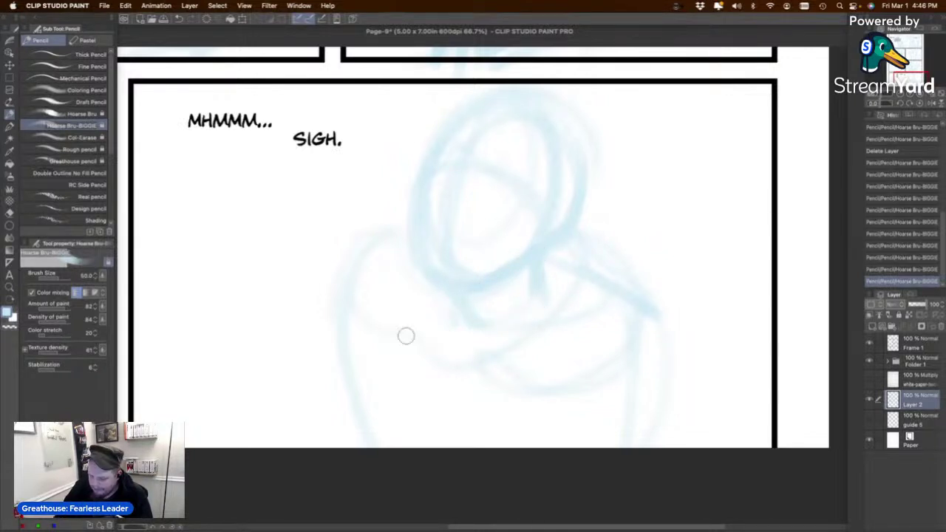
Reinforce both shoulder curves and the upper arm of the figure, and try a collar line across the chest, undoing misplaced strokes.
drag(395, 247, 356, 325)
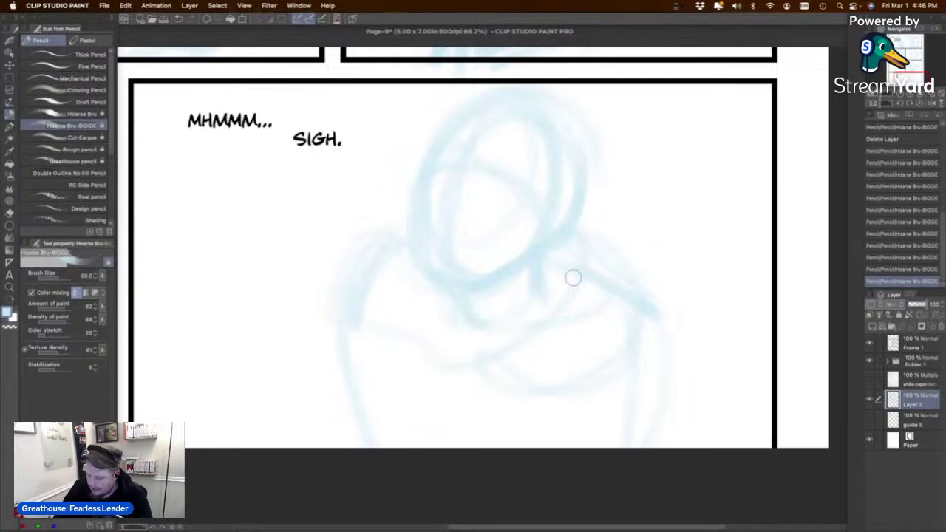
drag(573, 277, 629, 348)
key(super+z)
mouse_move(573, 274)
mouse_down()
mouse_move(646, 370)
mouse_move(638, 382)
mouse_up()
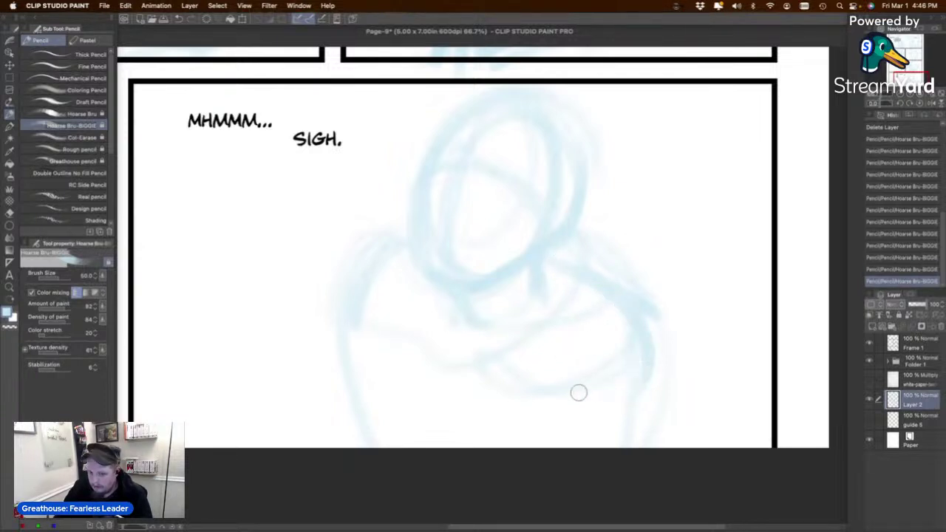
mouse_move(428, 309)
mouse_down()
mouse_move(477, 348)
mouse_move(559, 333)
mouse_up()
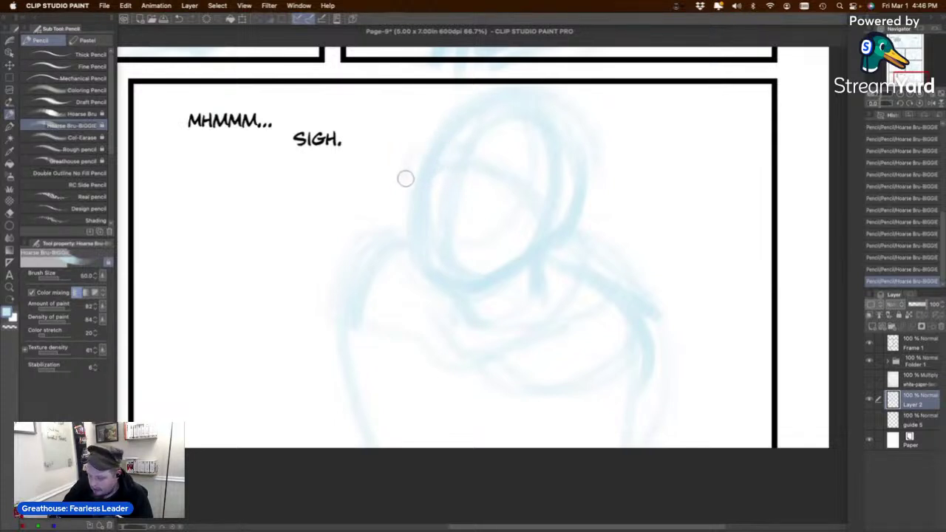
key(super+z)
Sketch the eyes, nose, mouth and cheek contour on the figure's tilted head, undoing and redrawing misplaced strokes.
mouse_move(455, 191)
mouse_down()
mouse_move(439, 195)
mouse_move(464, 178)
mouse_move(500, 170)
mouse_move(518, 179)
mouse_up()
key(super+z)
key(super+z)
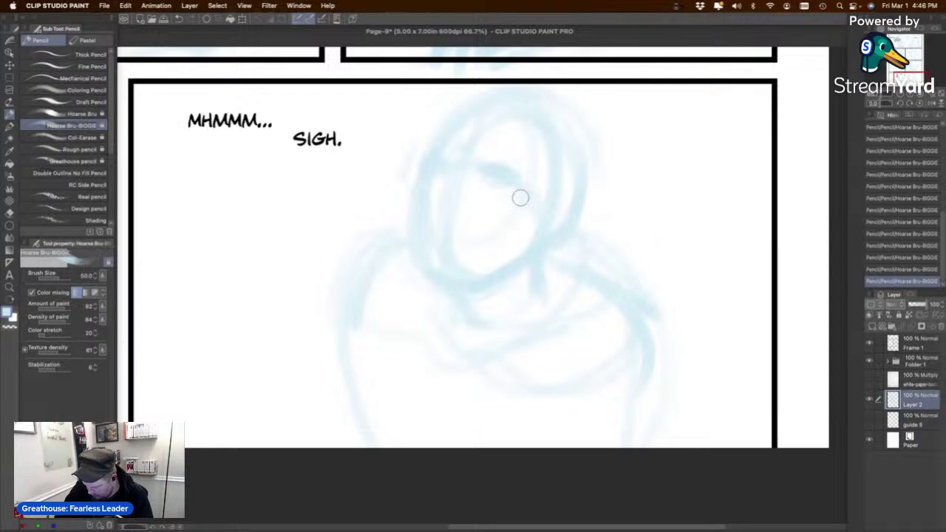
mouse_move(440, 191)
mouse_down()
mouse_move(462, 181)
mouse_move(474, 198)
mouse_move(435, 219)
mouse_move(467, 222)
mouse_move(431, 217)
mouse_move(428, 229)
mouse_move(456, 241)
mouse_move(467, 236)
mouse_move(463, 226)
mouse_move(489, 228)
mouse_move(488, 207)
mouse_move(501, 218)
mouse_move(552, 228)
mouse_up()
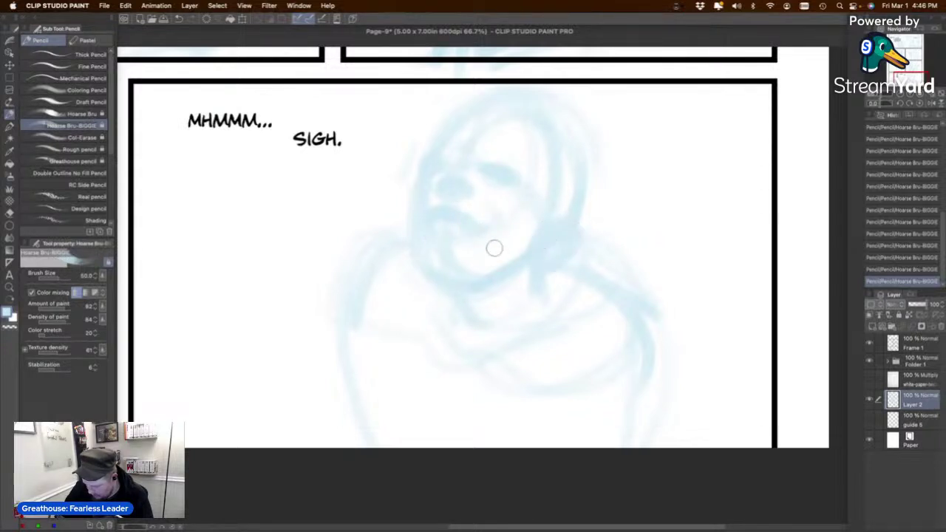
key(super+z)
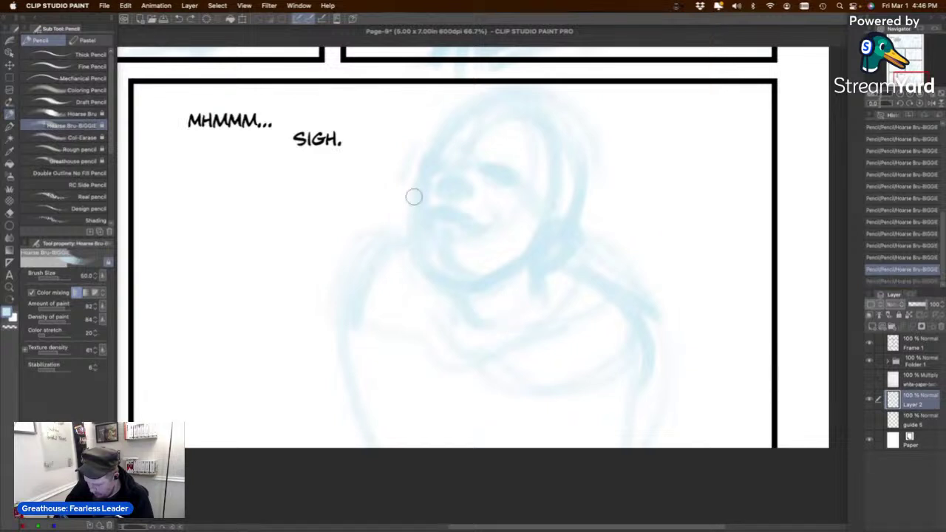
drag(414, 197, 458, 277)
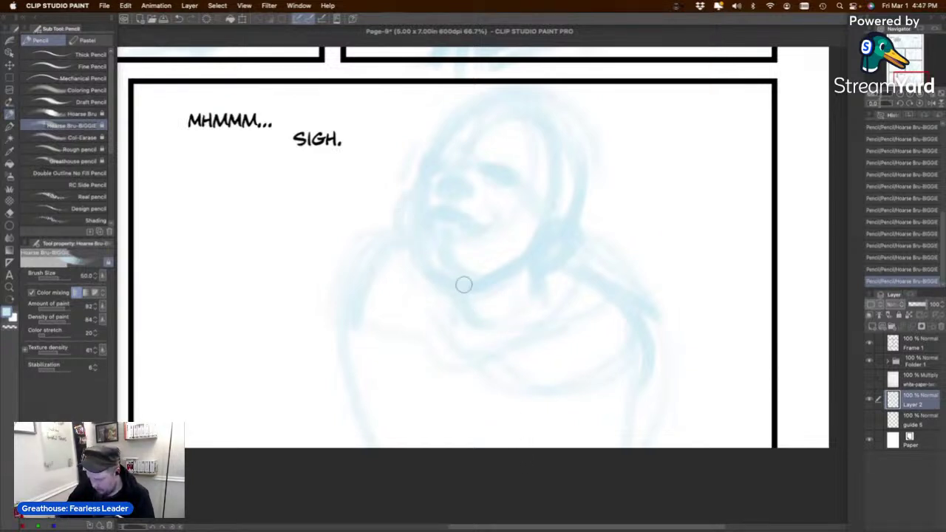
Darken the figure's jaw edge and rough in angular lines fanning out behind both sides of the head, undoing misplaced strokes.
drag(416, 238, 416, 268)
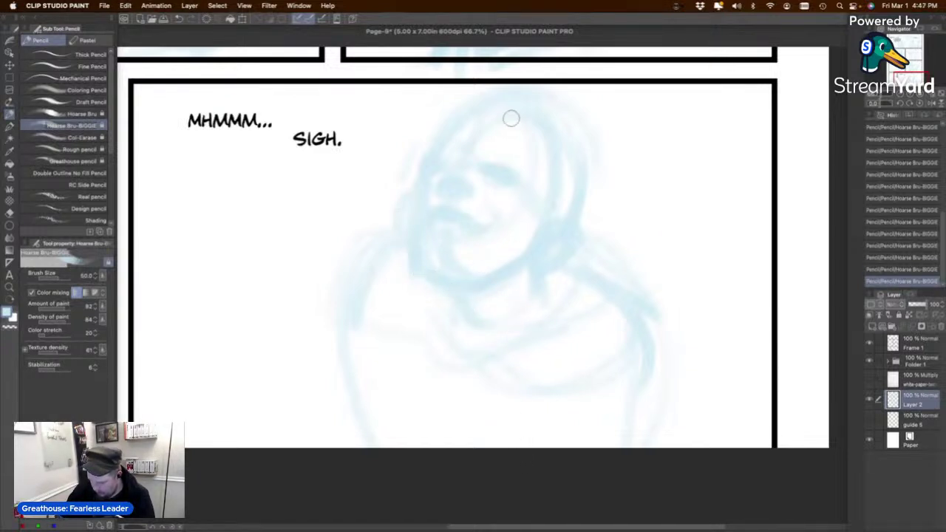
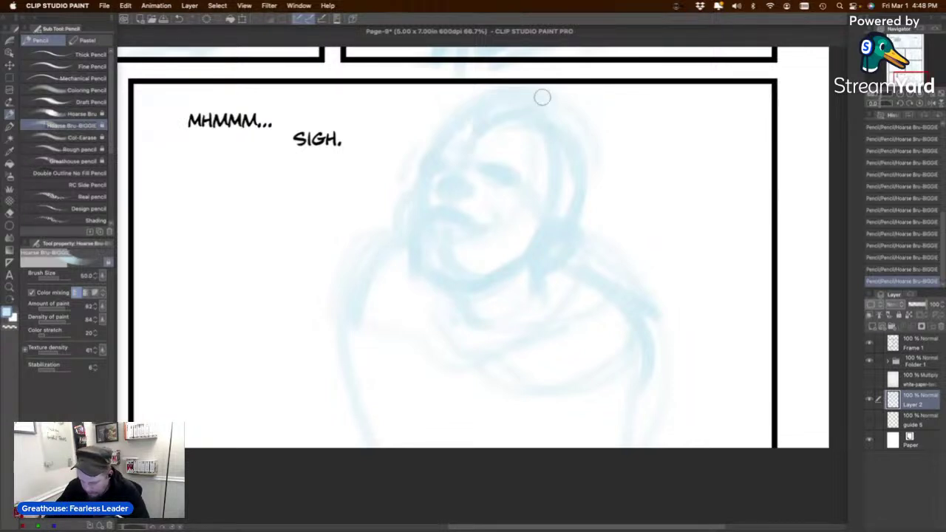
mouse_move(584, 105)
mouse_down()
mouse_move(644, 167)
mouse_move(654, 244)
mouse_up()
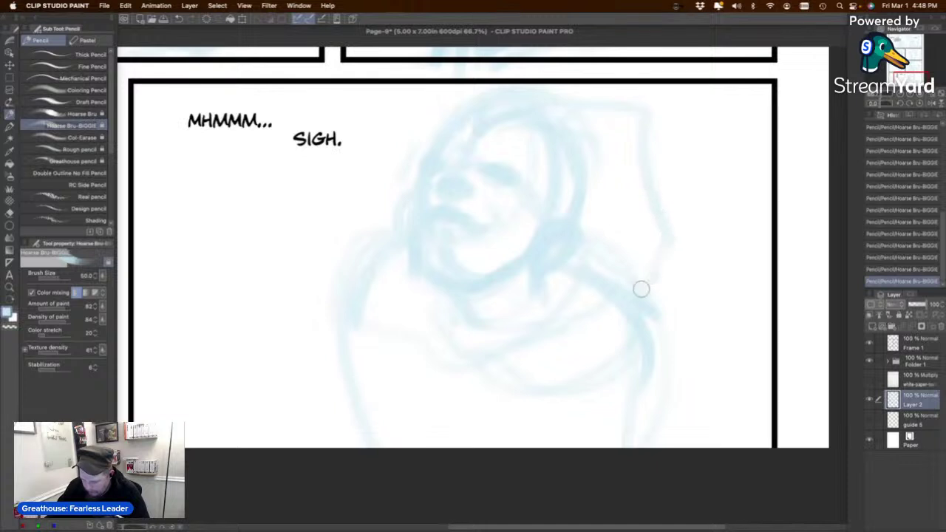
drag(569, 216, 711, 210)
drag(600, 247, 622, 239)
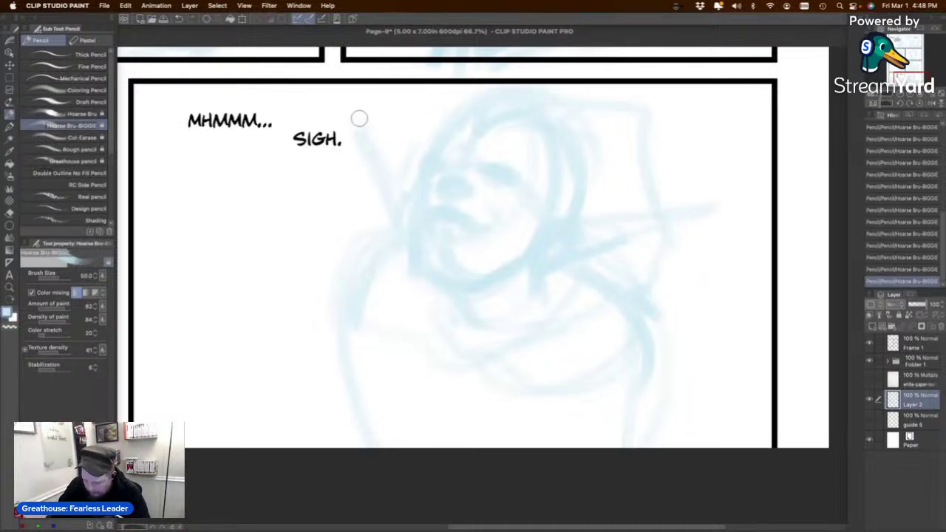
key(super+z)
drag(356, 123, 402, 157)
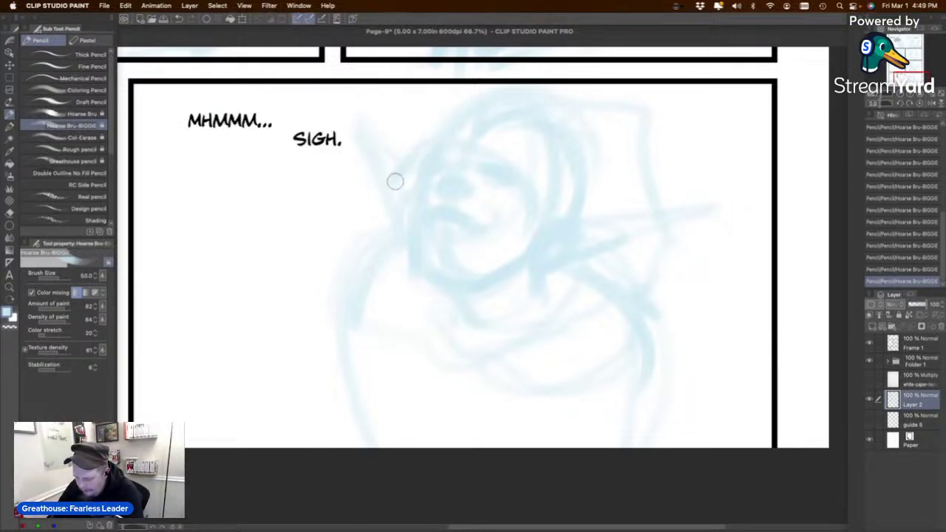
key(super+z)
Sketch draped folds around the figure's neck and chest and a large rounded outline behind the head and shoulder.
mouse_move(434, 130)
mouse_down()
mouse_move(547, 181)
mouse_move(546, 260)
mouse_up()
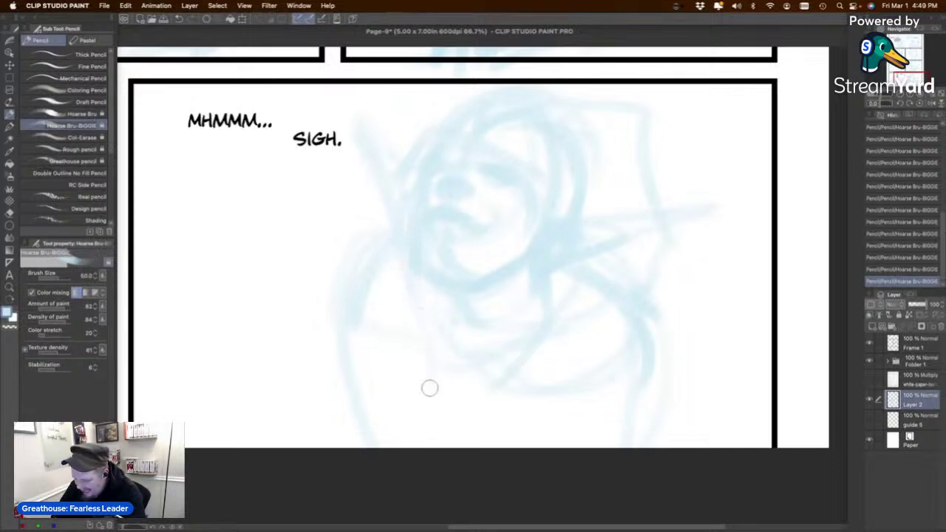
drag(523, 366, 446, 405)
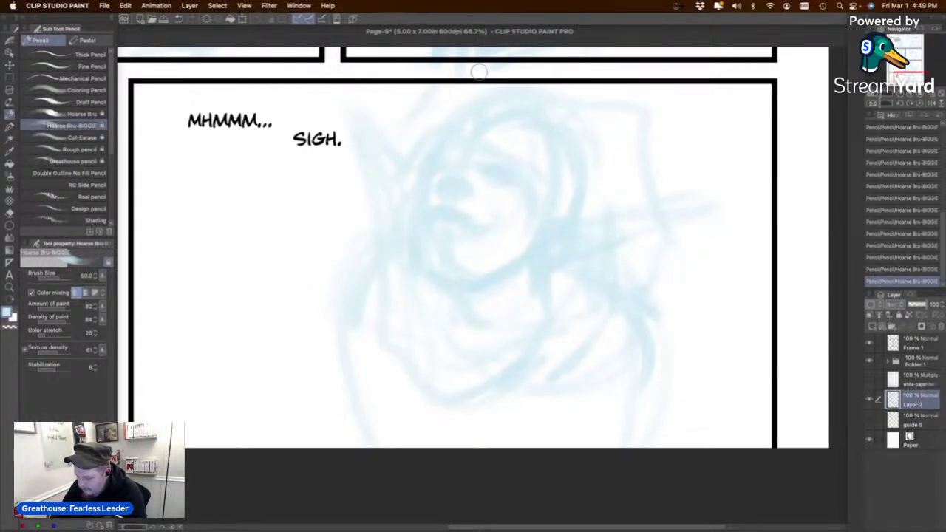
mouse_move(679, 106)
mouse_down()
mouse_move(724, 201)
mouse_move(726, 301)
mouse_move(660, 388)
mouse_up()
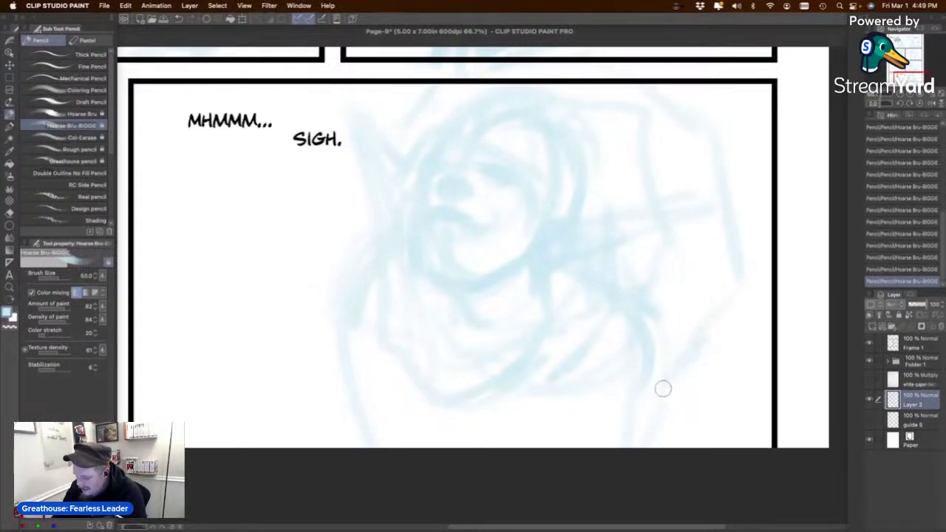
drag(624, 303, 660, 370)
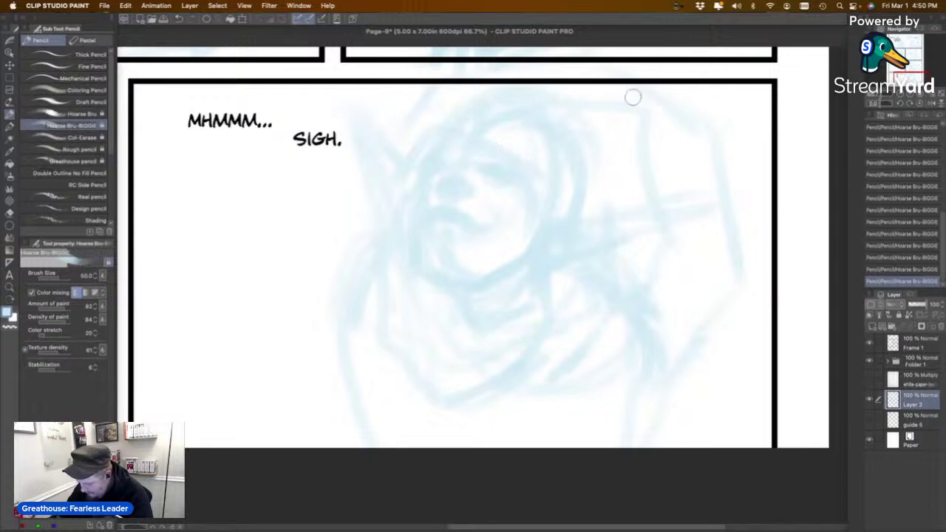
drag(724, 240, 657, 344)
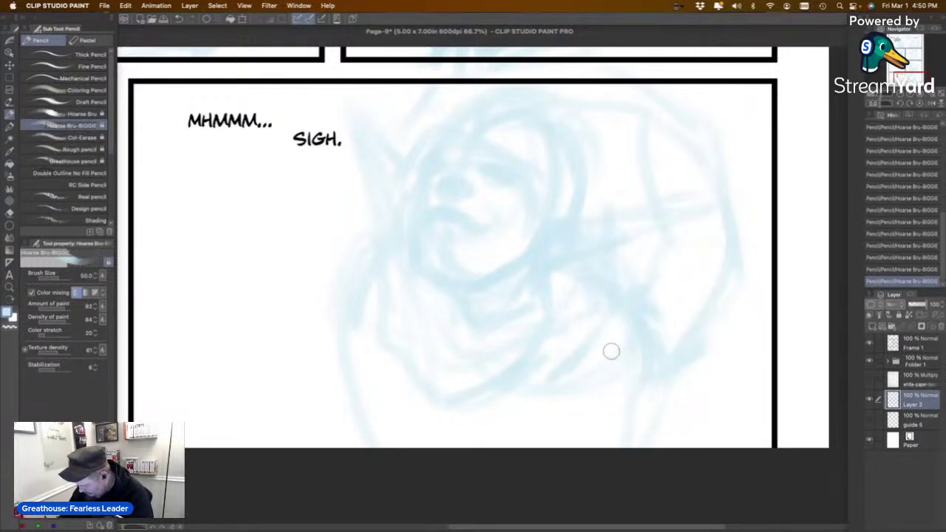
drag(698, 293, 672, 346)
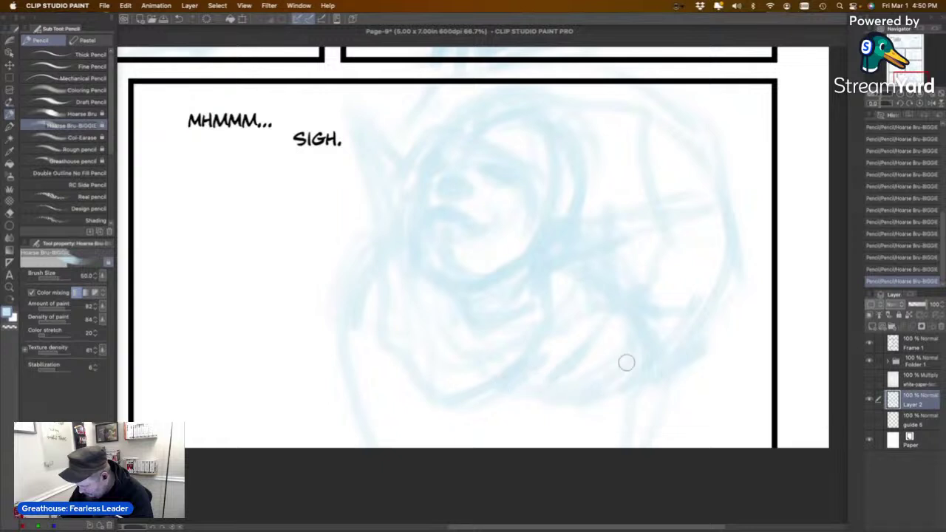
Rough in small rounded forms and short side lines below the figure's shoulder at the lower edge of the page.
drag(596, 442, 658, 426)
drag(669, 386, 683, 445)
drag(584, 445, 553, 439)
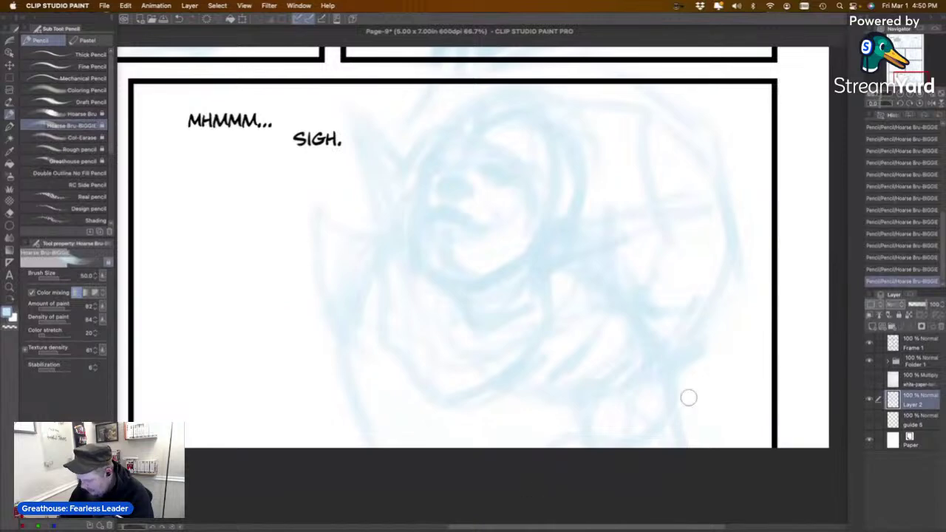
Select the whole last panel with a rectangular selection, remove its figure sketch from Layer 2, and paste the sketch onto a separate layer.
mouse_move(907, 75)
mouse_down()
mouse_move(904, 43)
mouse_move(900, 79)
mouse_up()
click(901, 95)
click(900, 95)
scroll(504, 250, right, 1)
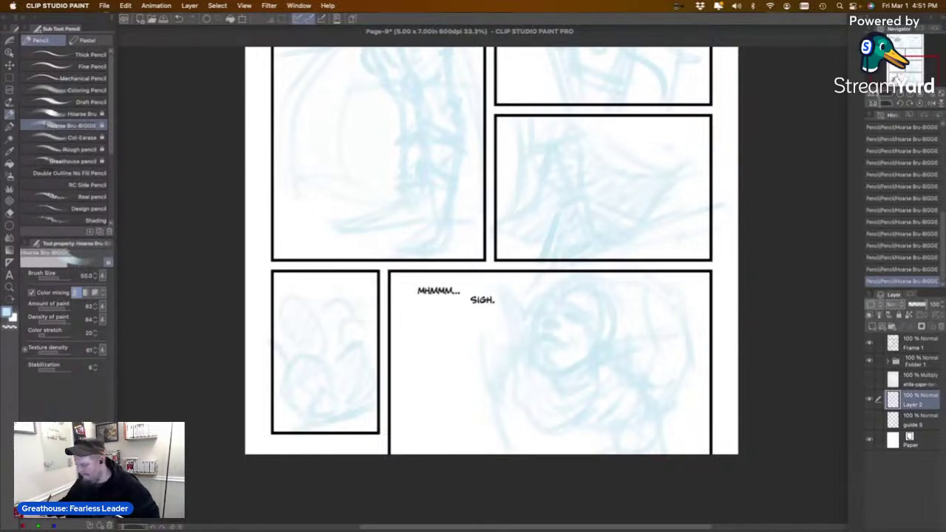
click(8, 77)
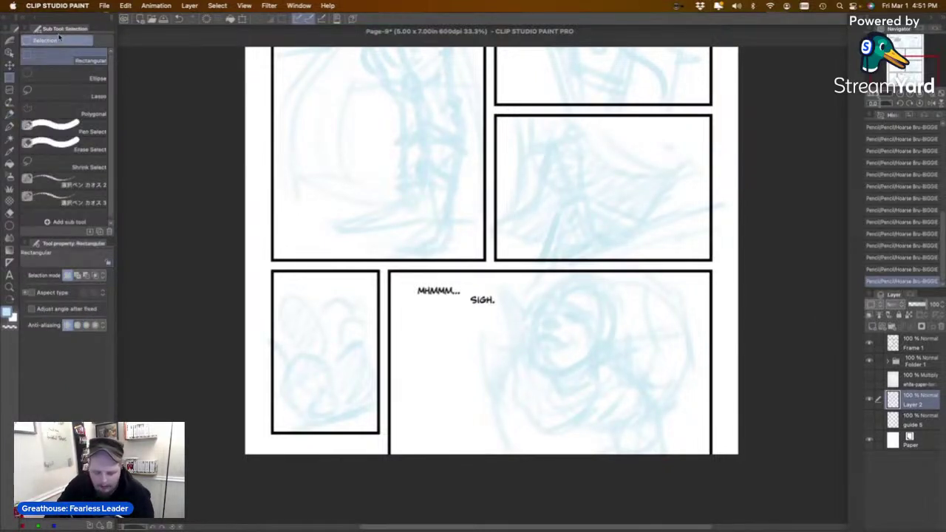
drag(391, 265, 722, 518)
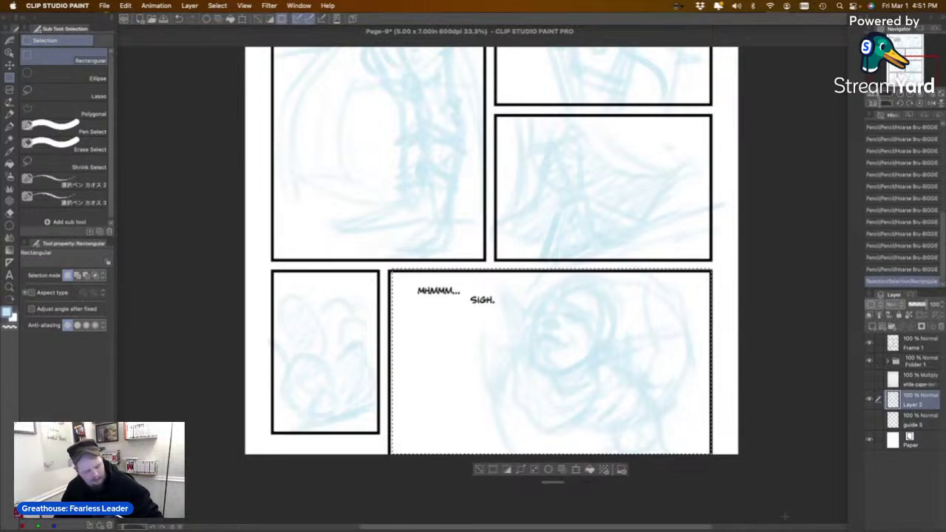
key(Delete)
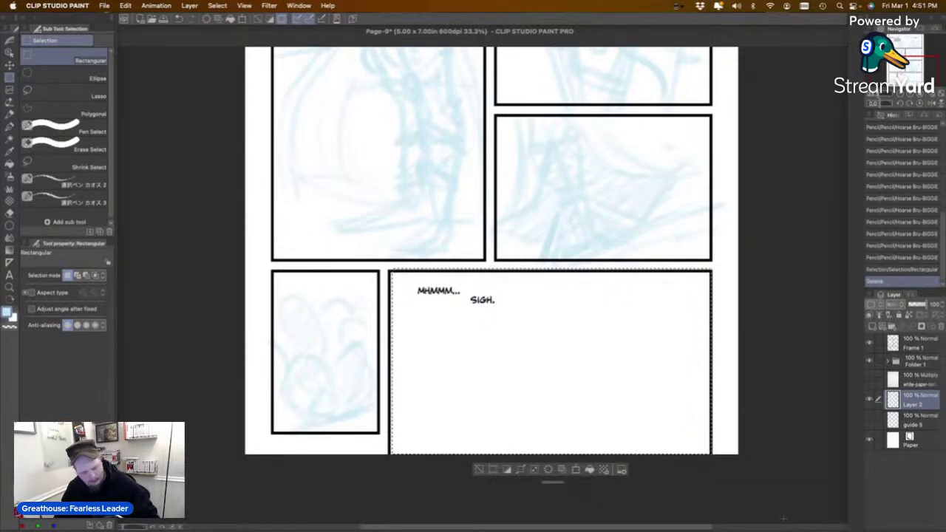
key(super+d)
key(super+v)
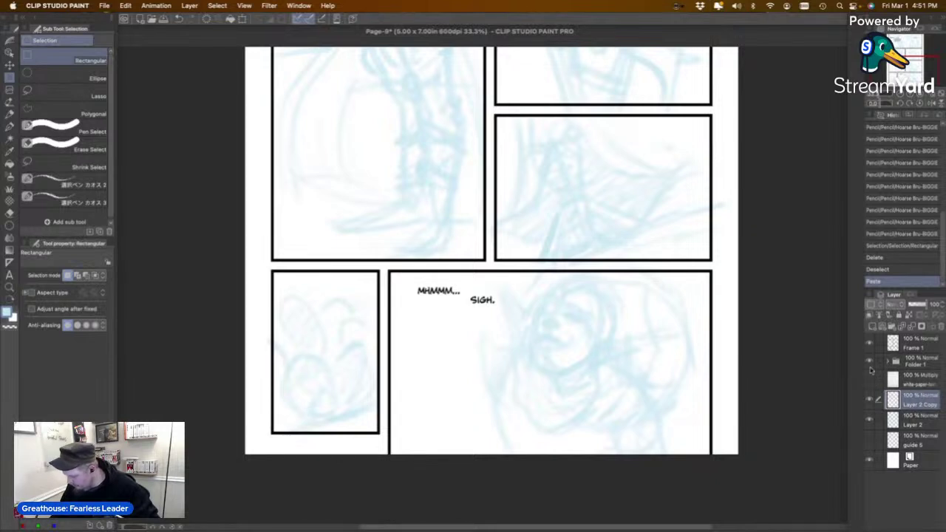
Hide Layer 2, Folder 1 and Frame 1, and move the pasted figure sketch up to the blank upper part of the page.
click(870, 419)
click(869, 361)
click(870, 343)
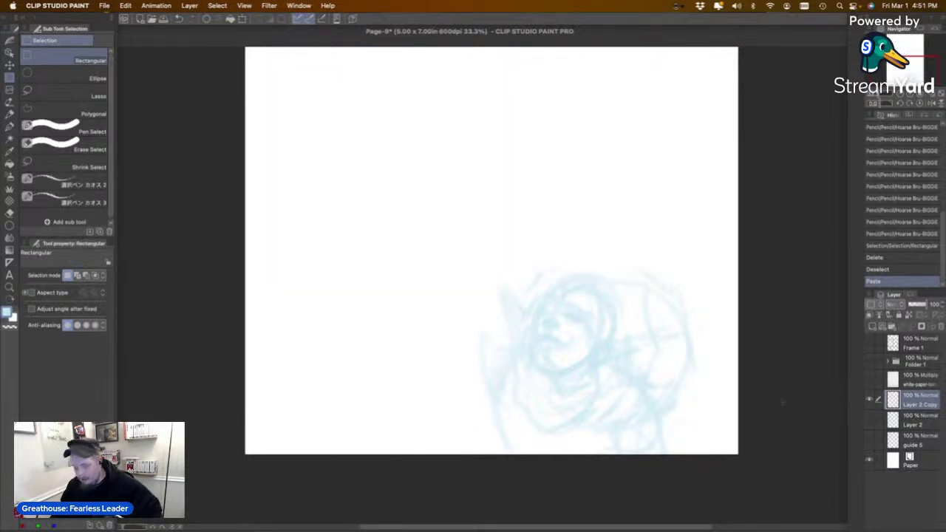
key(k)
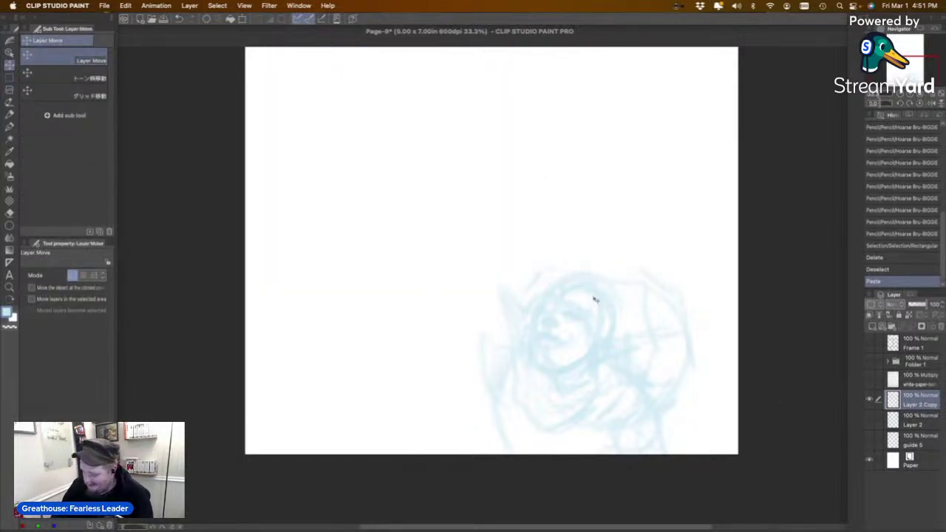
drag(591, 303, 614, 92)
scroll(769, 197, up, 5)
drag(600, 336, 578, 167)
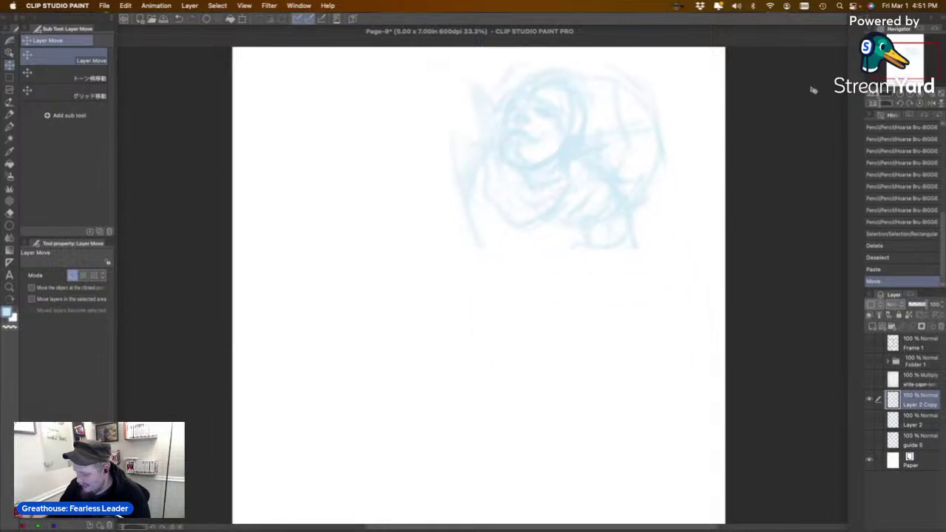
scroll(813, 89, left, 7)
scroll(812, 90, down, 5)
scroll(791, 121, up, 8)
scroll(791, 121, right, 6)
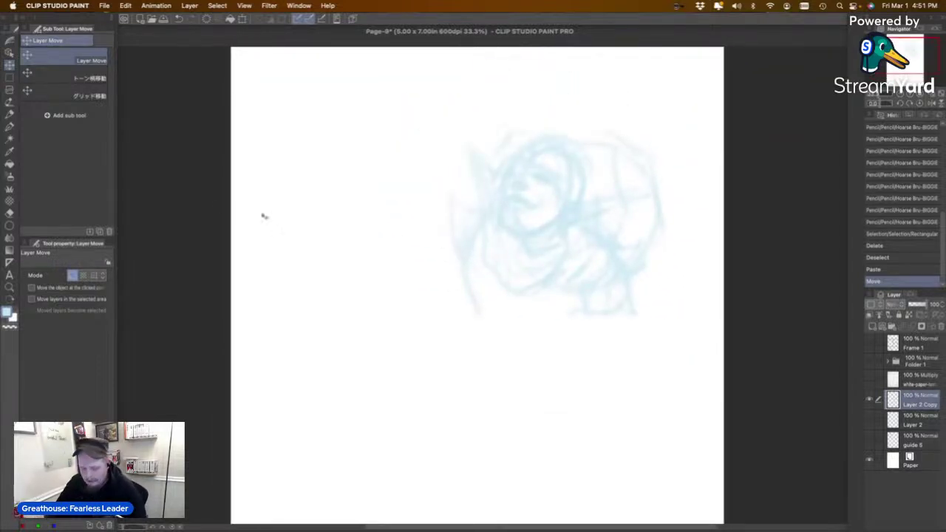
Pencil a long vertical centre line down from the figure's chest, undoing the first misplaced strokes.
key(p)
drag(519, 332, 528, 401)
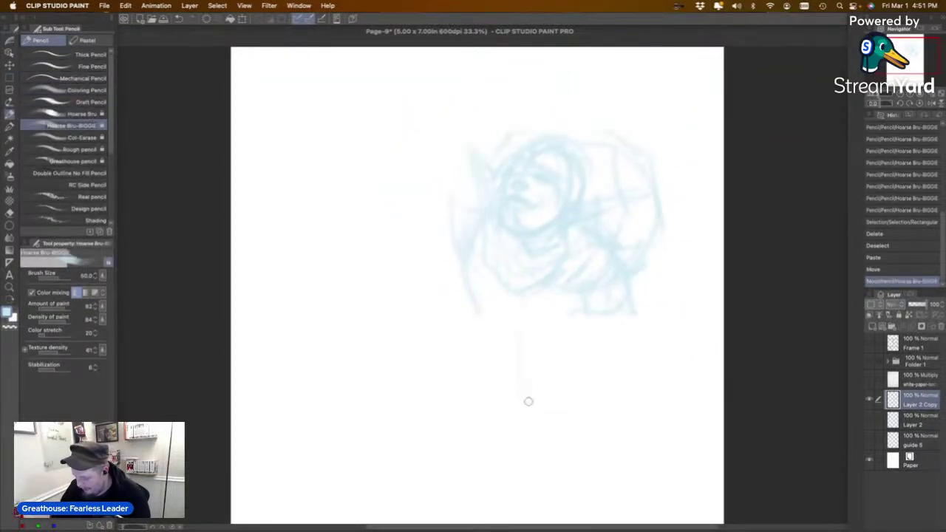
drag(540, 318, 549, 373)
key(super+z)
key(super+z)
drag(547, 318, 533, 473)
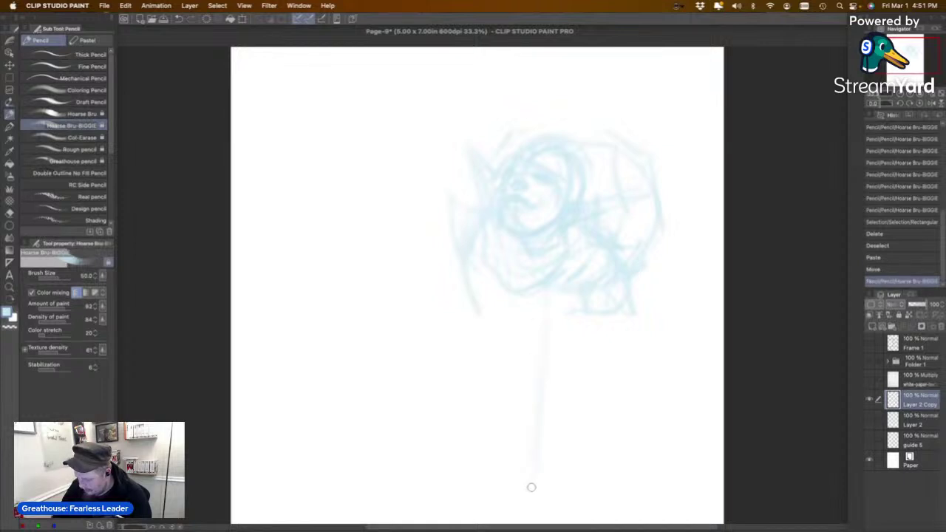
Sketch the sides of the torso tapering from the shoulders to the hips, undoing and redrawing the first rounded version.
drag(890, 66, 890, 70)
drag(466, 253, 484, 306)
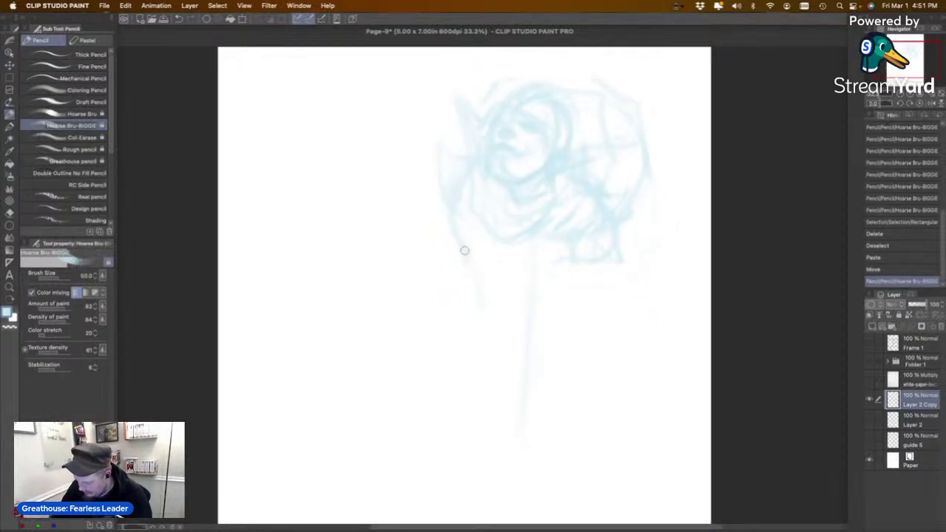
mouse_move(580, 270)
mouse_down()
mouse_move(583, 295)
mouse_move(536, 308)
mouse_move(495, 300)
mouse_up()
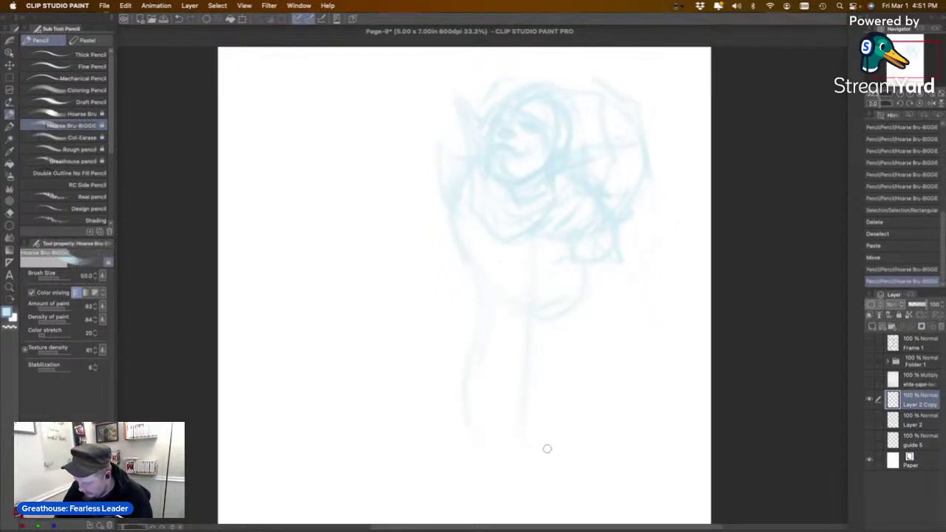
key(super+z)
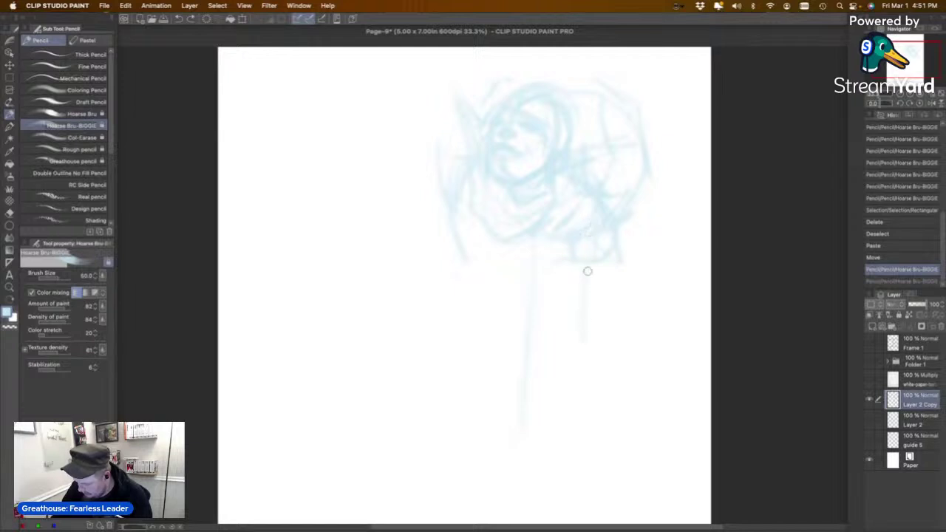
key(super+z)
mouse_move(588, 271)
mouse_down()
mouse_move(557, 360)
mouse_move(480, 329)
mouse_up()
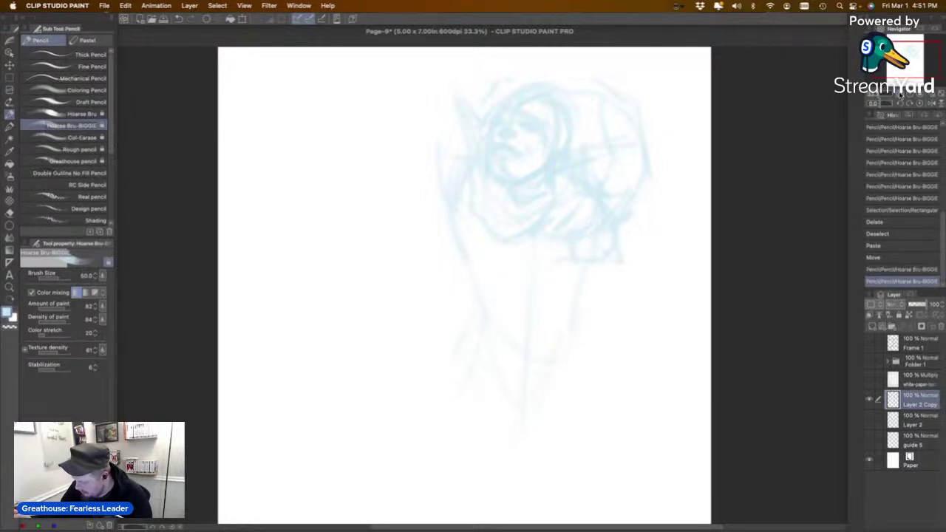
Extend the figure with long outer leg contours and sketch the arms hanging along both sides of the torso.
click(899, 95)
mouse_move(477, 262)
mouse_down()
mouse_move(453, 336)
mouse_move(461, 441)
mouse_up()
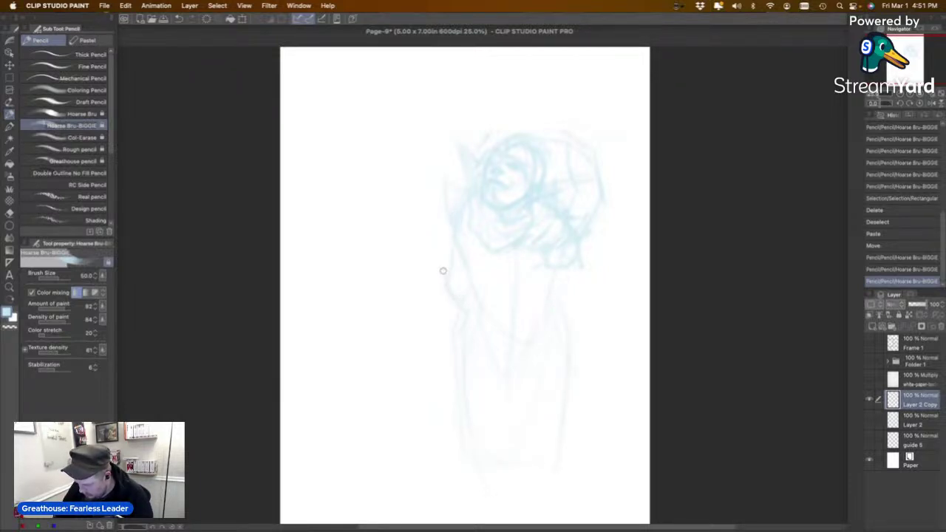
drag(443, 271, 451, 300)
mouse_move(578, 264)
mouse_down()
mouse_move(592, 321)
mouse_move(572, 329)
mouse_up()
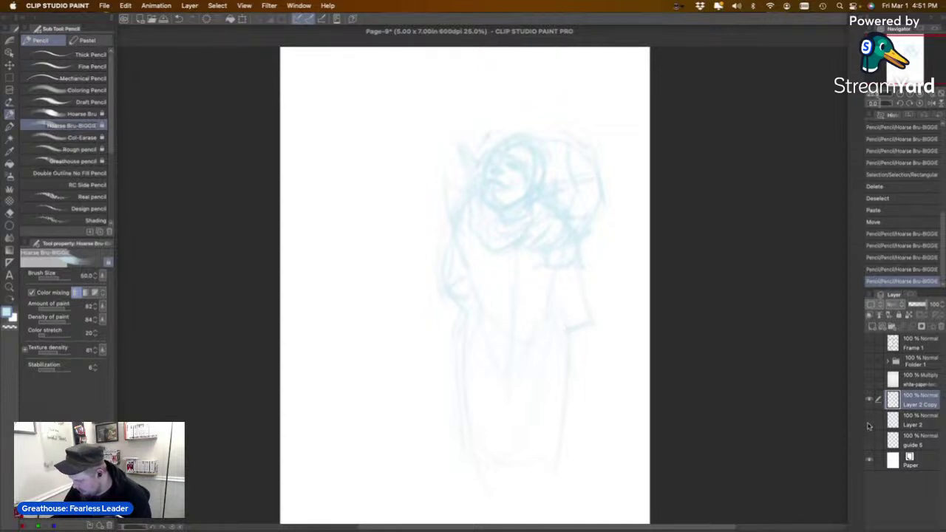
Show Layer 2 and the Frame 1 panel borders again and hide the Layer 2 Copy figure sketch.
click(869, 420)
click(869, 400)
click(869, 343)
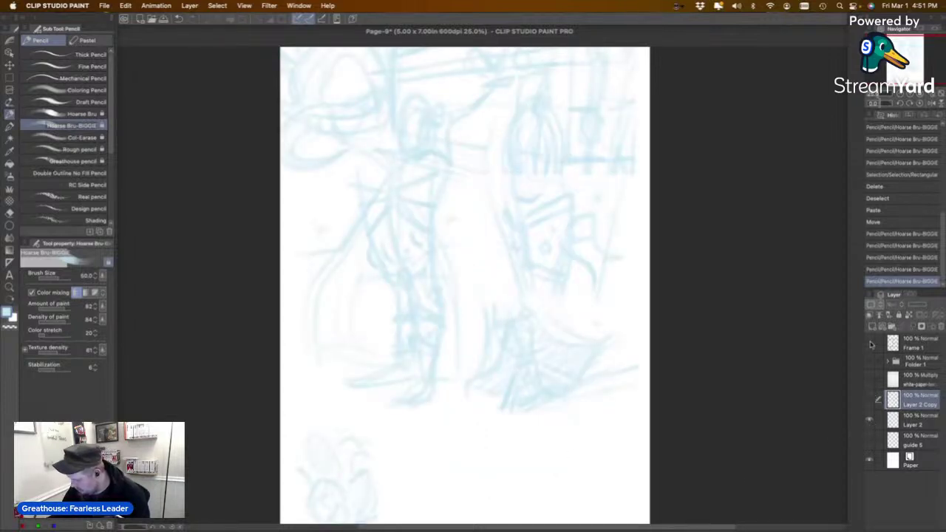
key(super+v)
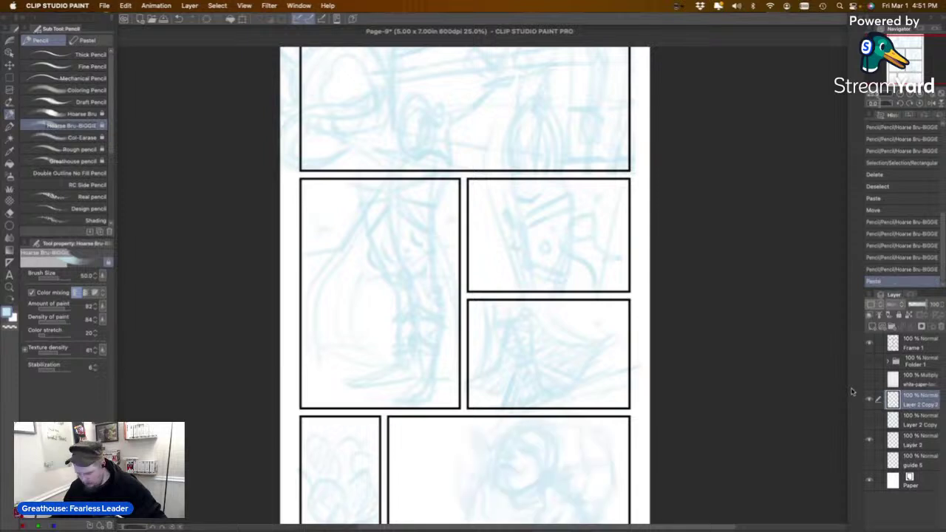
scroll(464, 280, down, 4)
scroll(477, 341, down, 2)
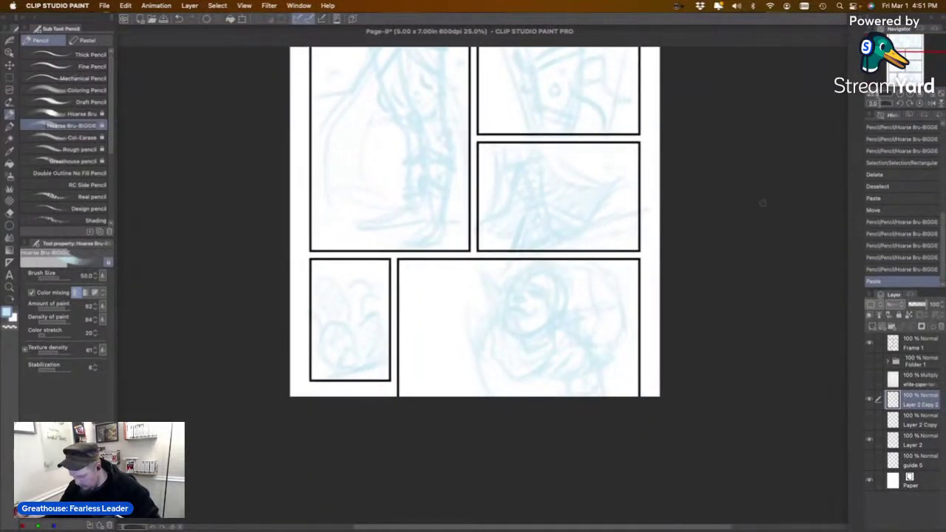
click(480, 408)
key(super+z)
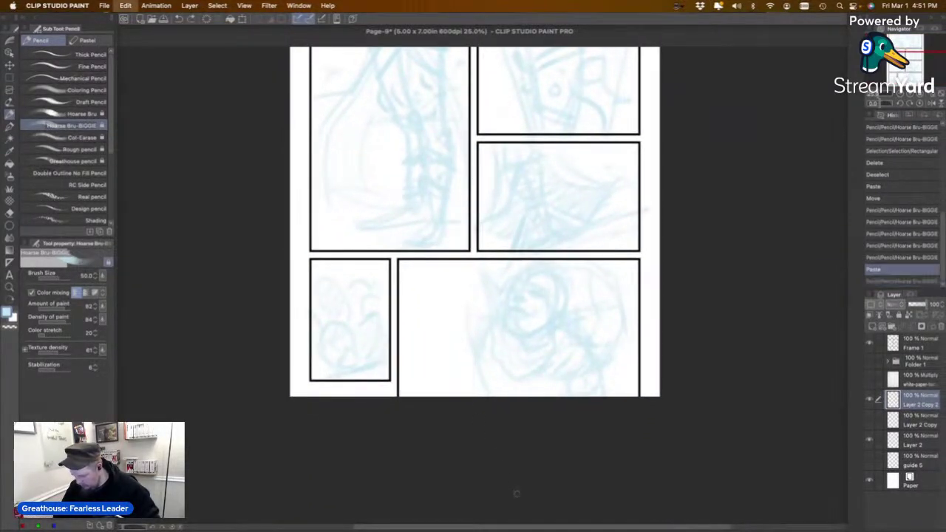
key(super+z)
Try to scale the extended figure on Layer 2 Copy to 64% and move it down into the last panel.
click(866, 399)
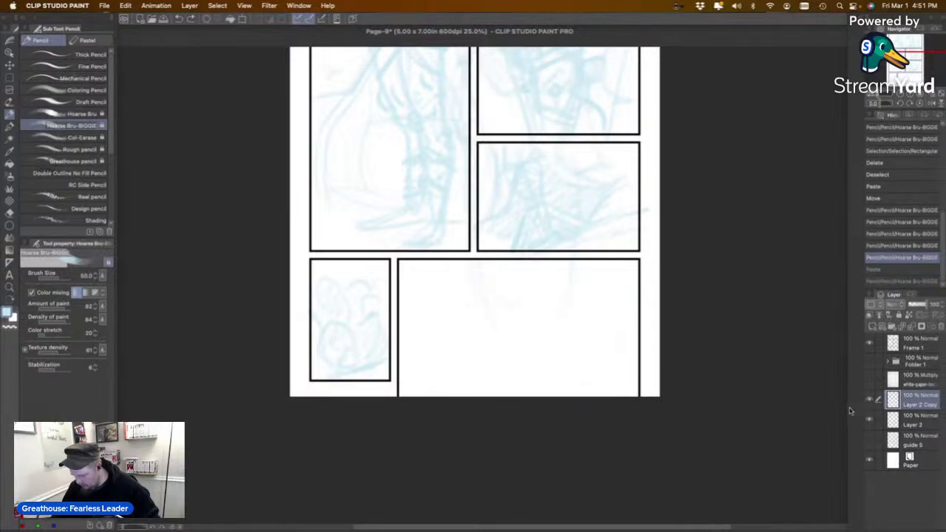
key(super+t)
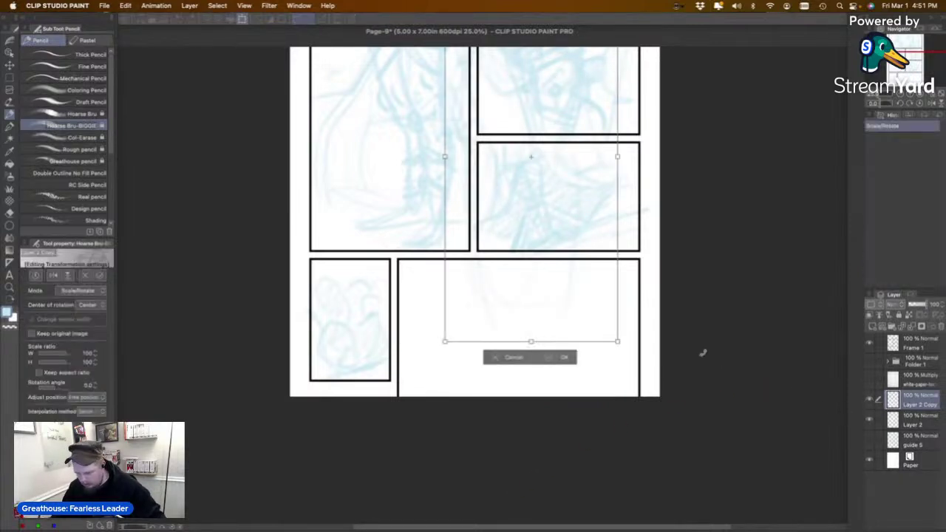
drag(617, 341, 556, 210)
drag(535, 144, 585, 425)
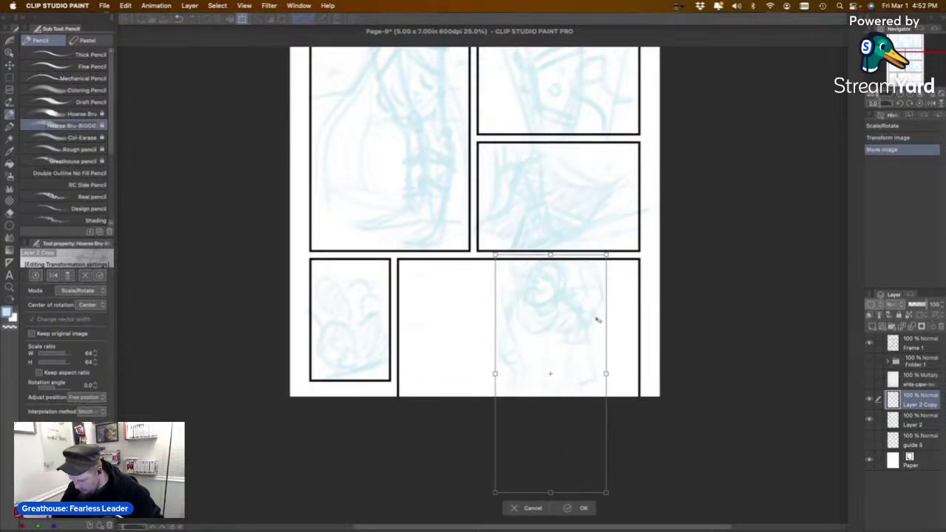
key(super+z)
key(super+z)
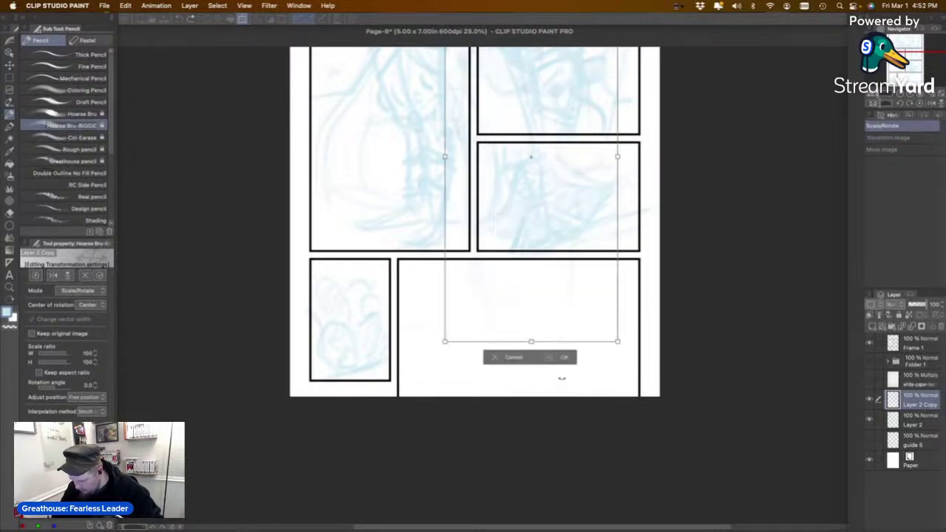
Try to move the extended figure at full size down into the last panel, and undo the transformation.
drag(576, 273, 592, 369)
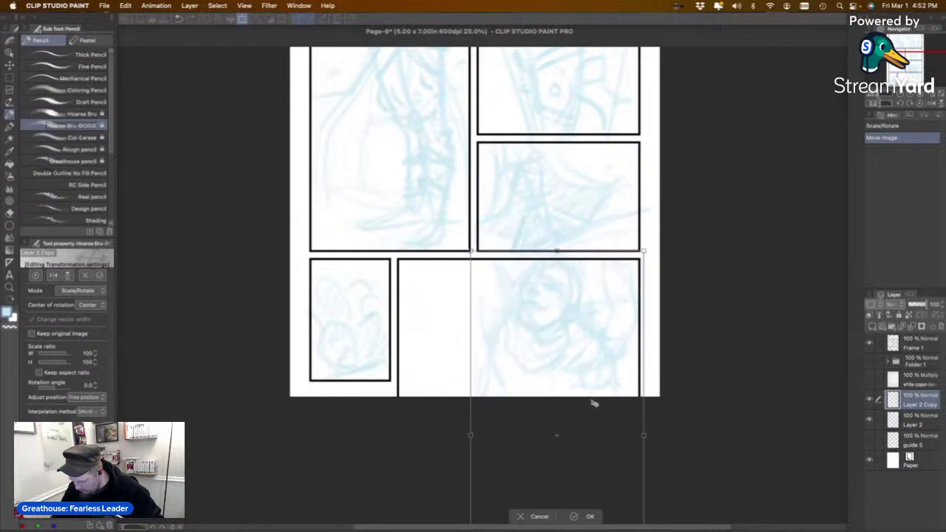
drag(595, 404, 595, 400)
drag(589, 367, 586, 381)
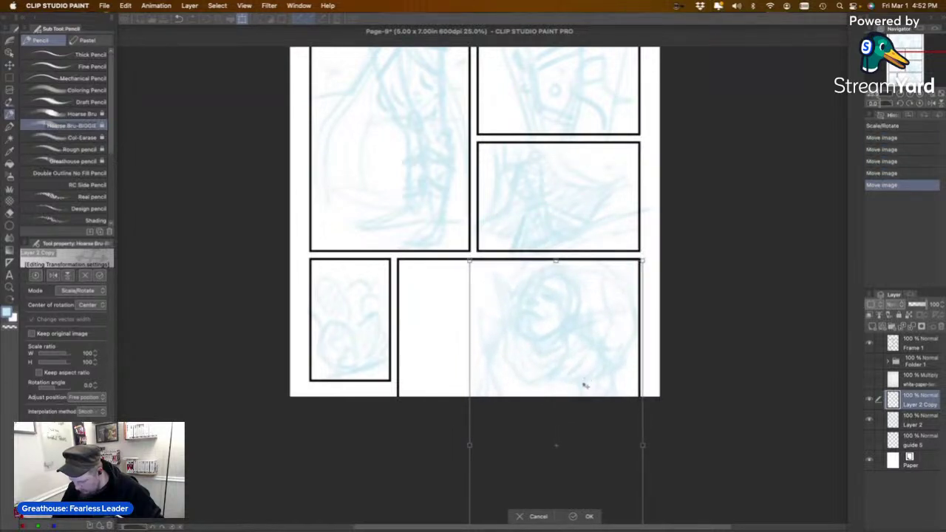
key(super+z)
key(super+z)
key(super+z)
key(super+z)
key(super+z)
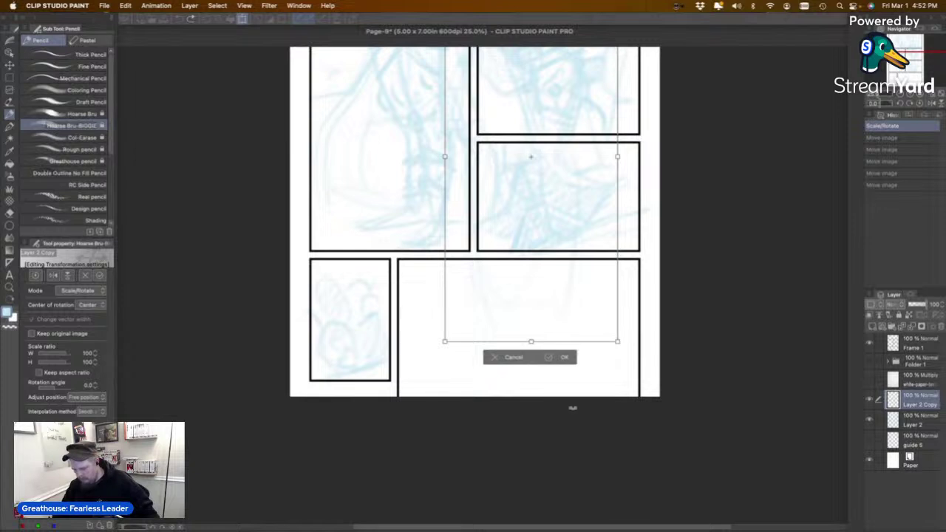
key(super+z)
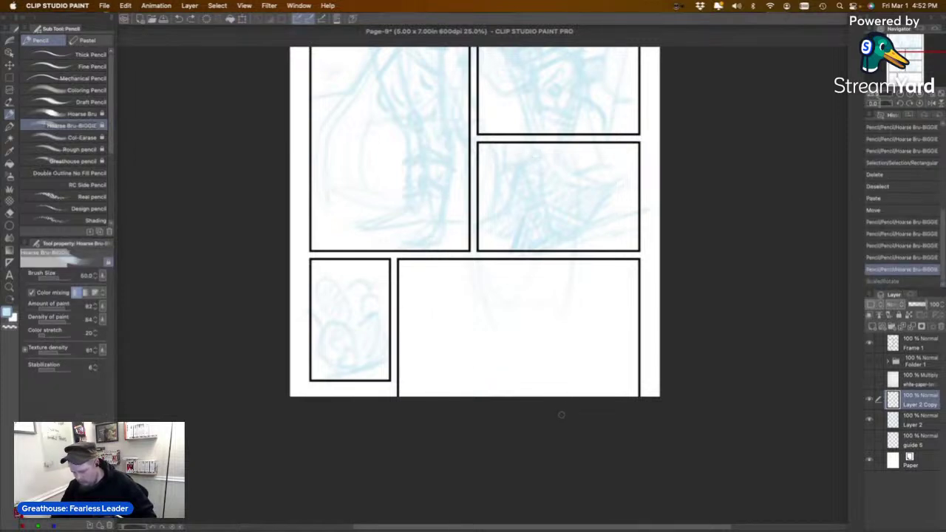
Delete the extended figure from Layer 2 Copy and paste the copied original figure sketch back into the last panel.
key(Delete)
key(super+v)
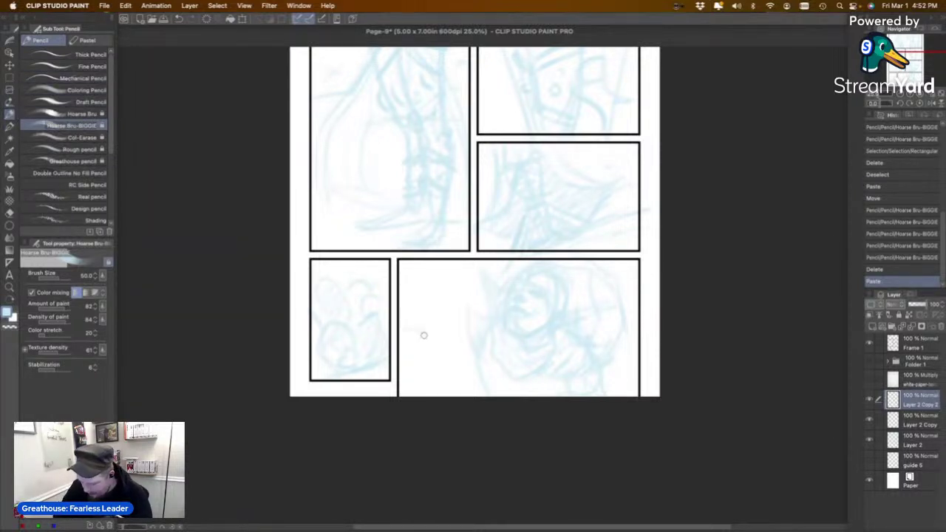
Rough in background shapes beside the last panel's figure and strengthen the contours along its cloak and arm.
mouse_move(479, 391)
mouse_down()
mouse_move(445, 363)
mouse_move(452, 327)
mouse_move(428, 297)
mouse_move(446, 269)
mouse_move(402, 378)
mouse_up()
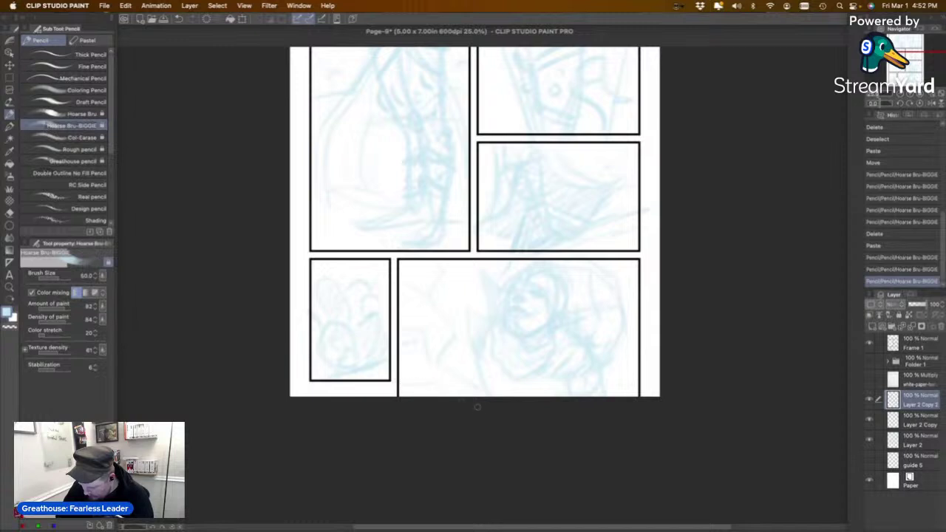
drag(465, 296, 529, 322)
drag(622, 378, 608, 359)
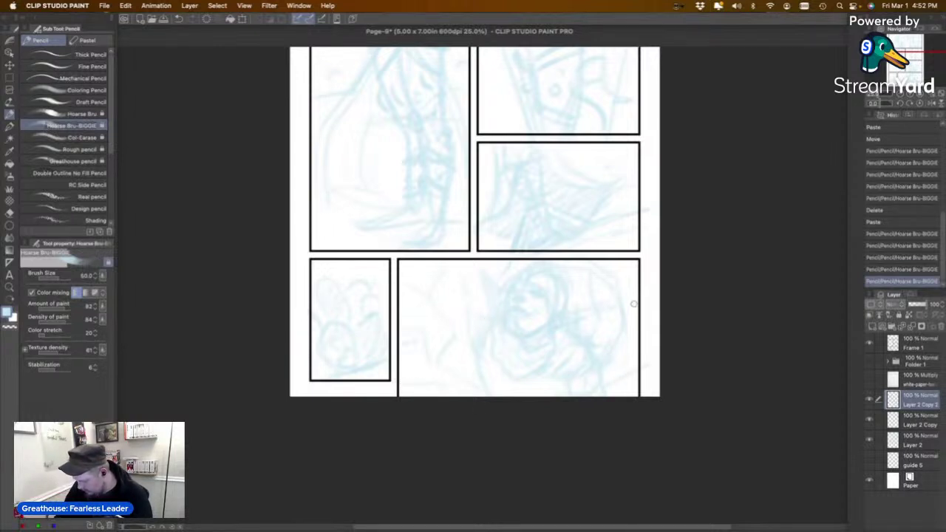
drag(634, 304, 681, 293)
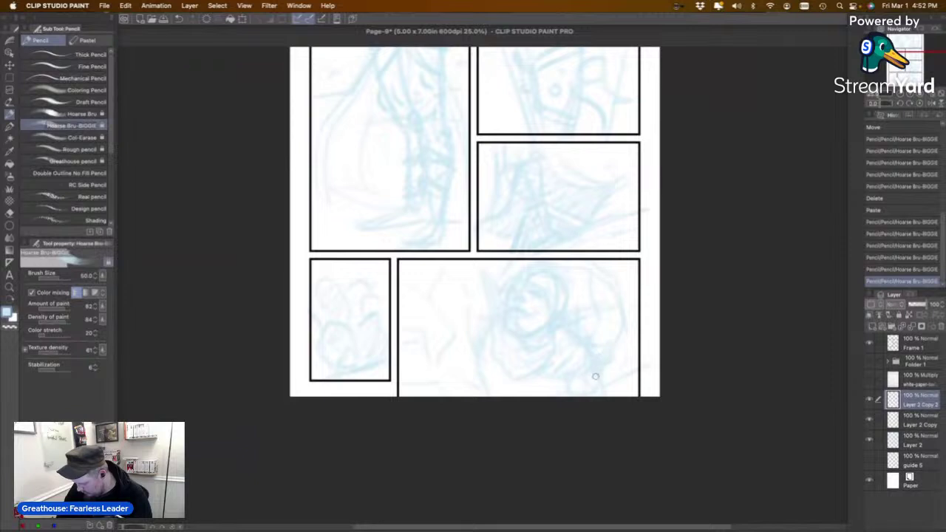
drag(595, 376, 600, 389)
drag(612, 318, 595, 346)
mouse_move(468, 336)
mouse_down()
mouse_move(486, 390)
mouse_move(476, 363)
mouse_move(490, 352)
mouse_move(485, 397)
mouse_up()
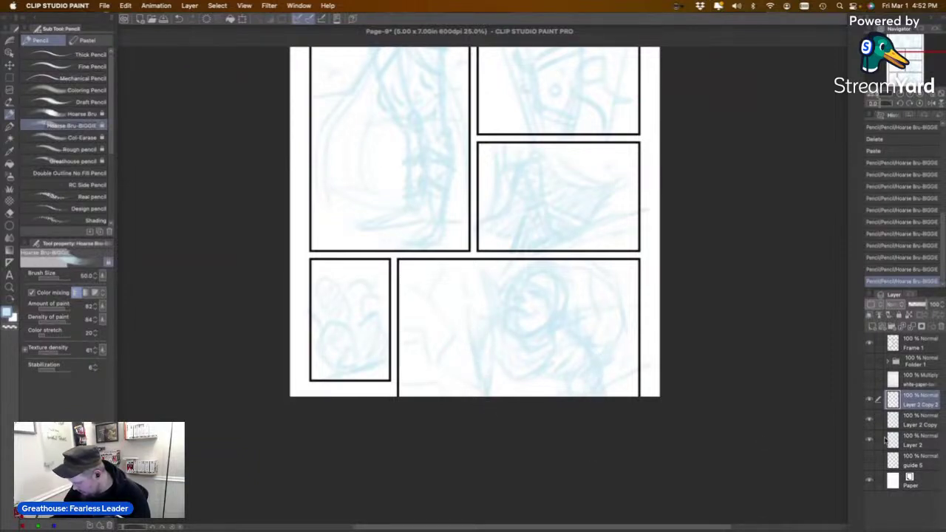
Merge Layer 2 Copy 2 with the layer below and transfer the combined drawing down to Layer 2.
click(904, 326)
click(903, 327)
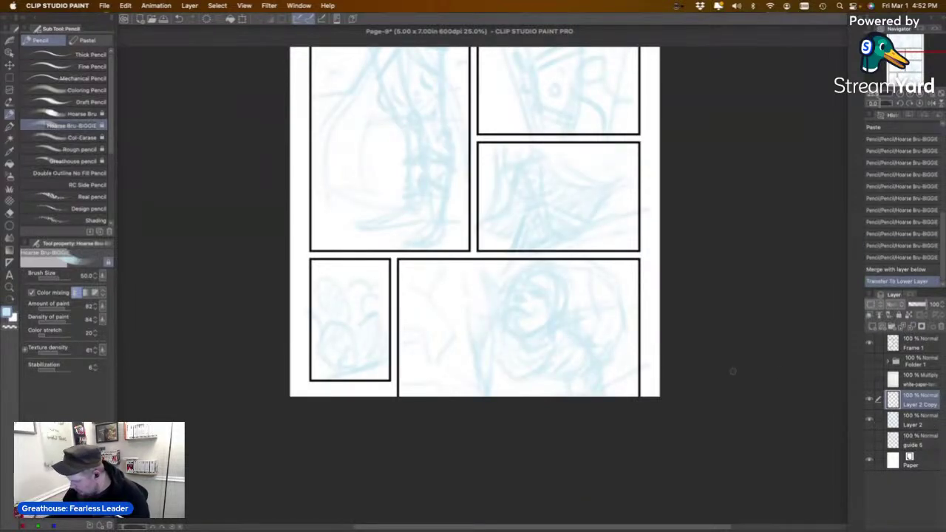
Choose a darker blue drawing colour and the Rough pencil, and save the page.
click(65, 466)
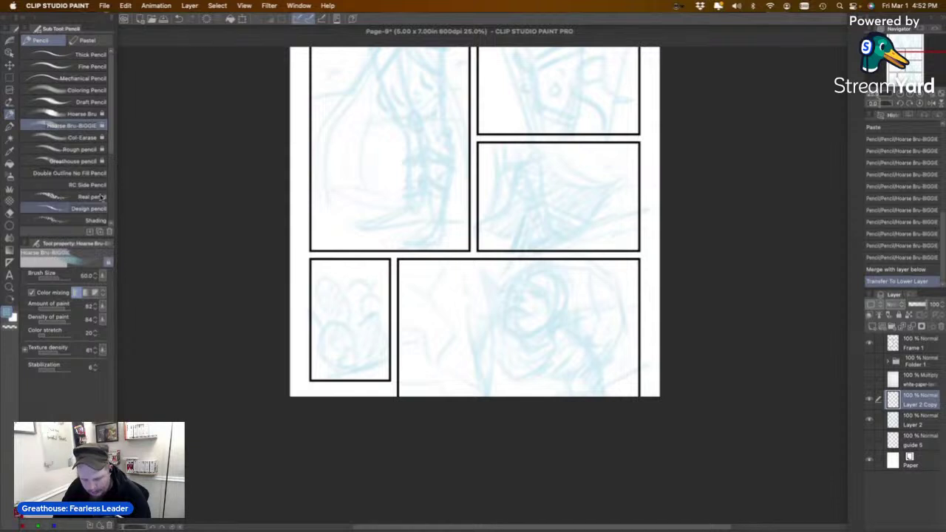
click(85, 149)
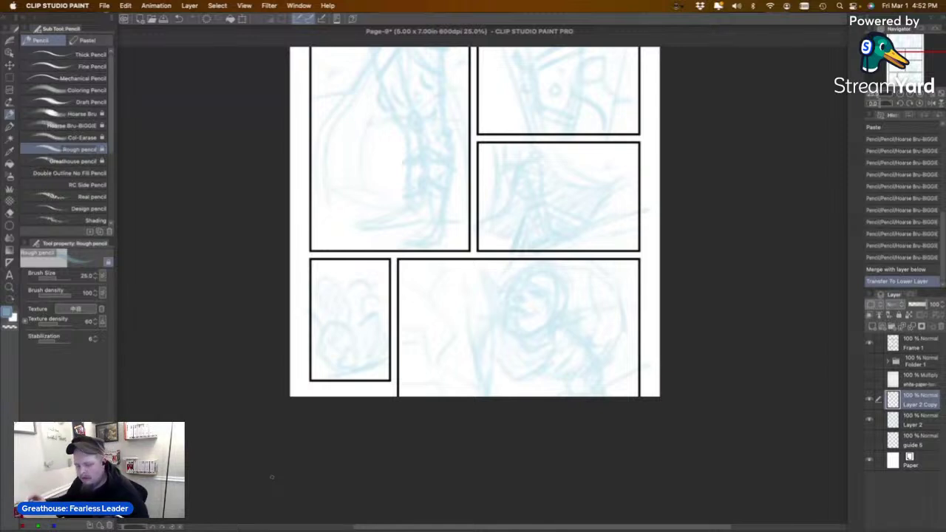
key(super+s)
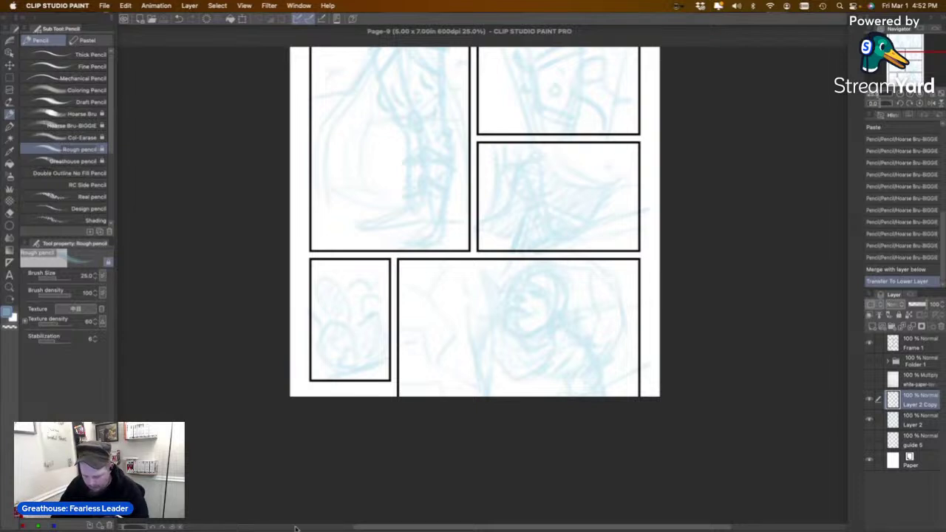
Switch to the StreamYard studio in Chrome to check the viewer comments, and return to Clip Studio Paint.
mouse_move(296, 527)
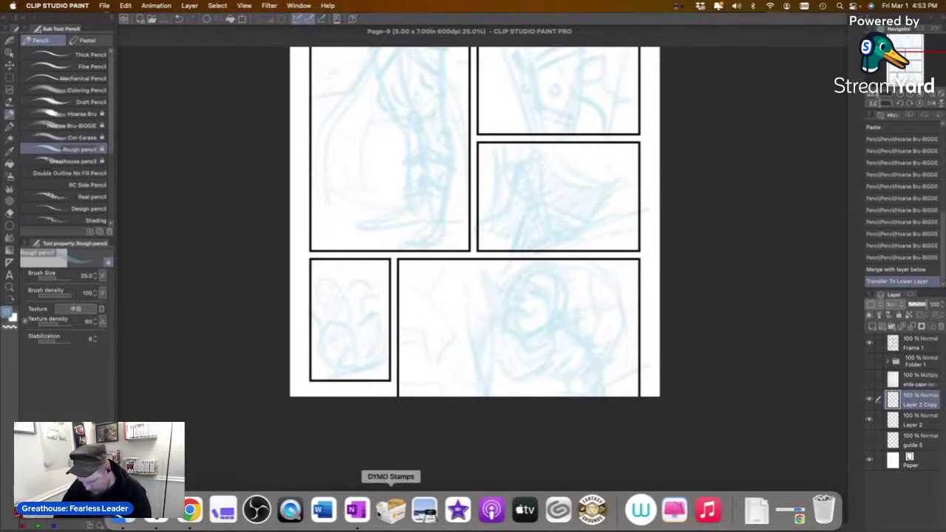
click(191, 508)
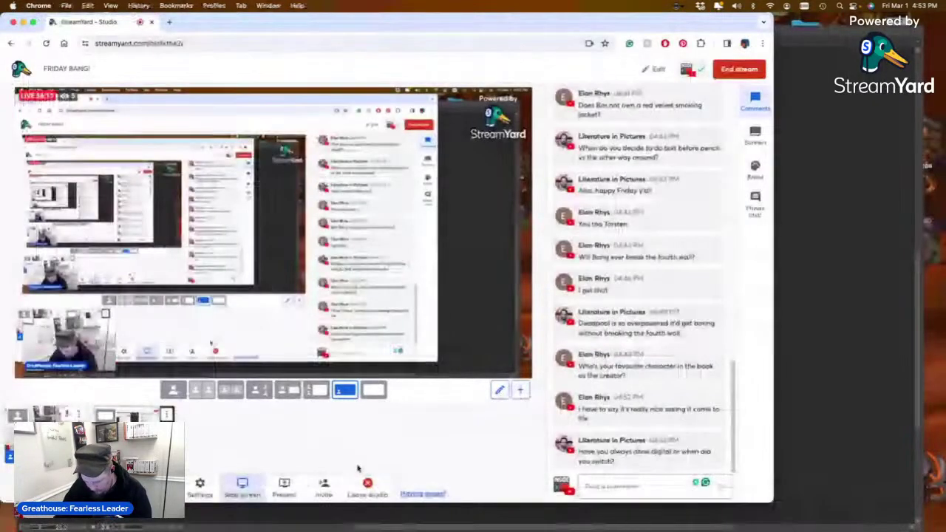
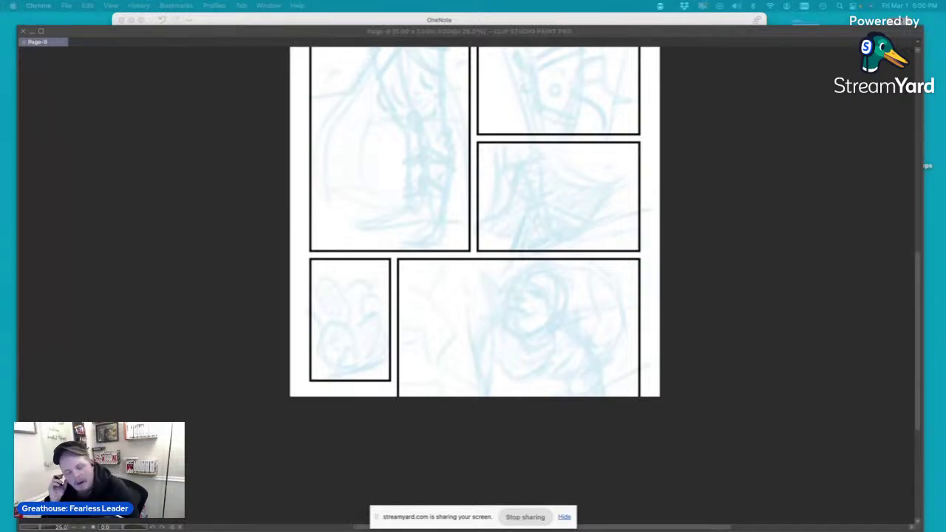
click(694, 69)
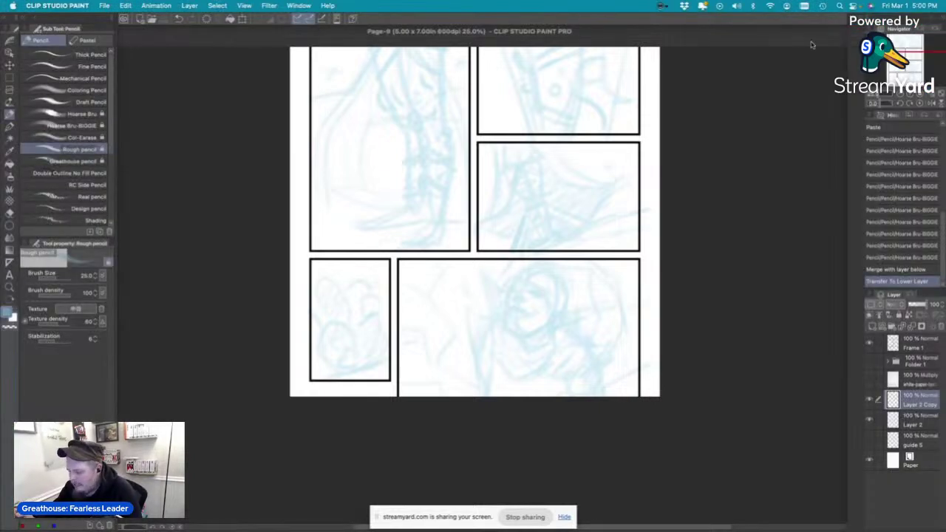
Pencil a horizontal eye line and a vertical guide line across the last panel's head, undoing the first attempts.
mouse_move(903, 73)
mouse_down()
mouse_move(910, 44)
mouse_move(915, 83)
mouse_up()
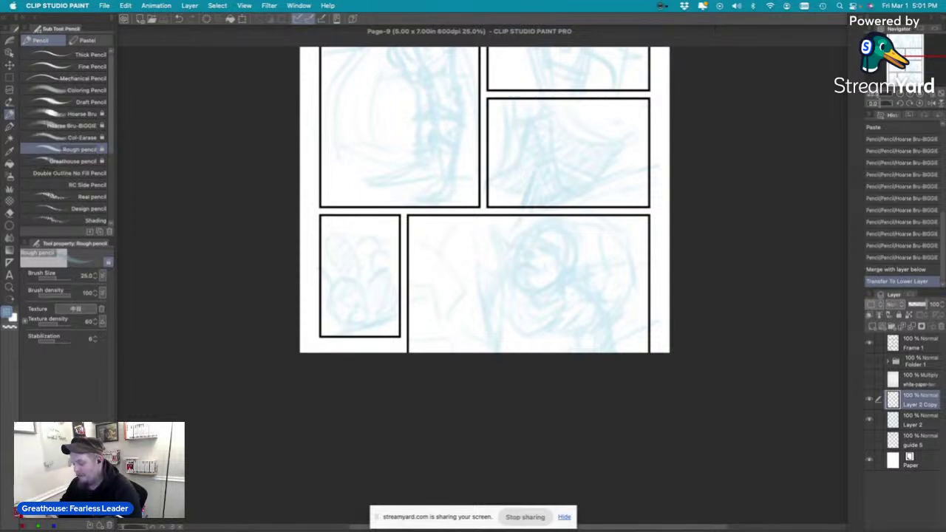
click(911, 94)
drag(909, 64, 910, 64)
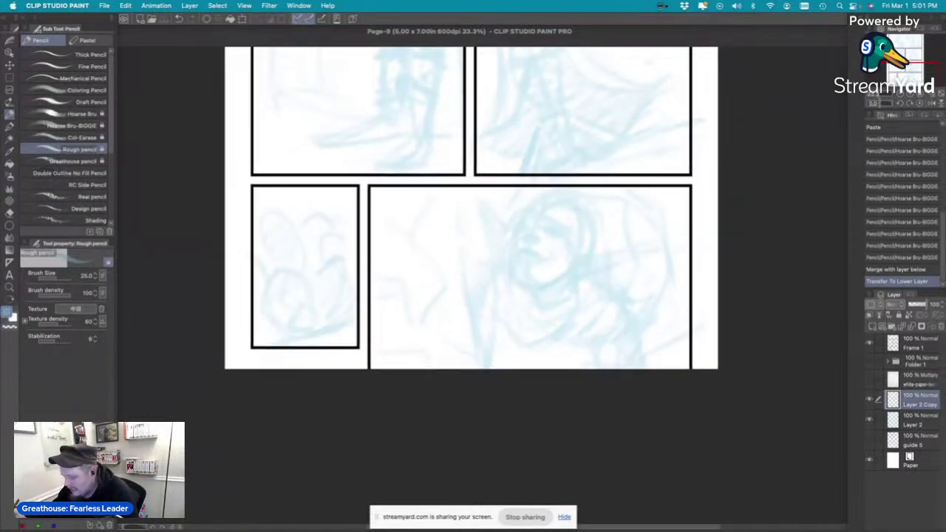
drag(538, 204, 520, 220)
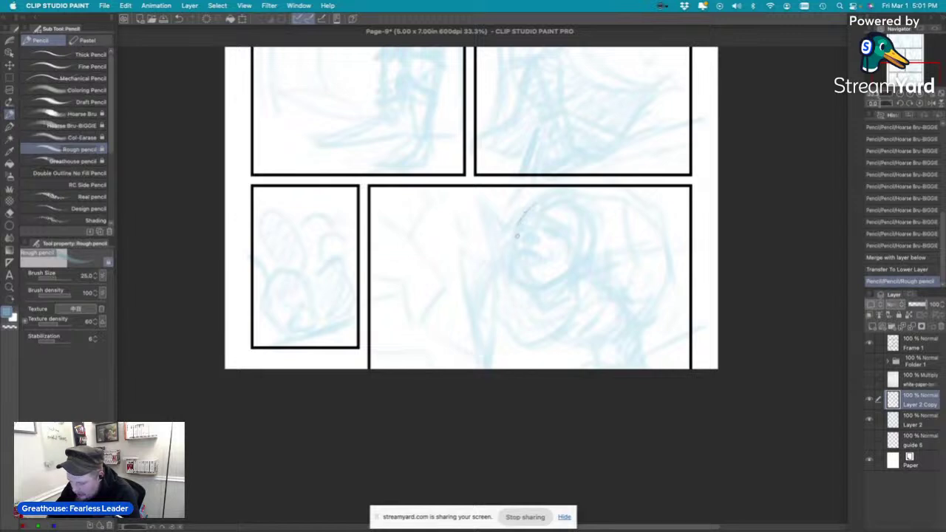
key(super+z)
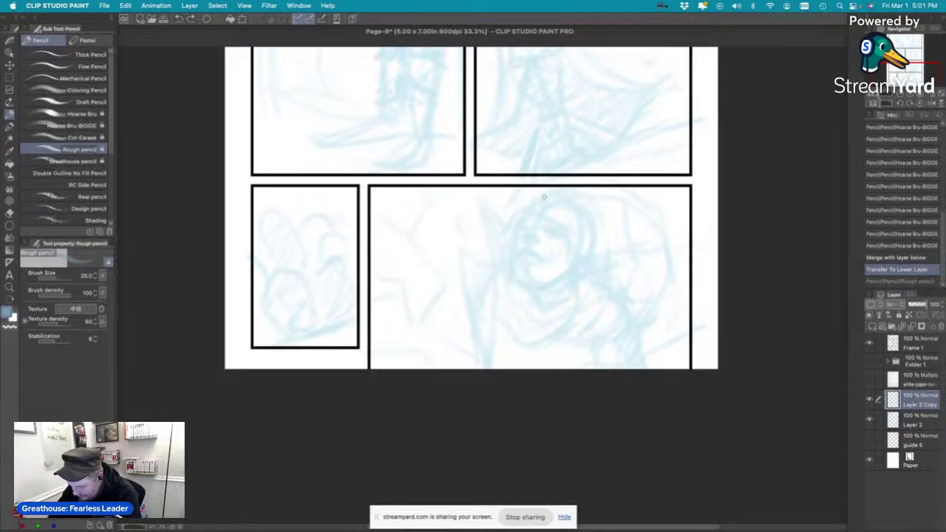
mouse_move(553, 192)
mouse_down()
mouse_move(542, 197)
mouse_move(553, 285)
mouse_up()
key(super+z)
drag(497, 239, 585, 241)
key(super+z)
drag(500, 236, 581, 238)
drag(552, 202, 558, 300)
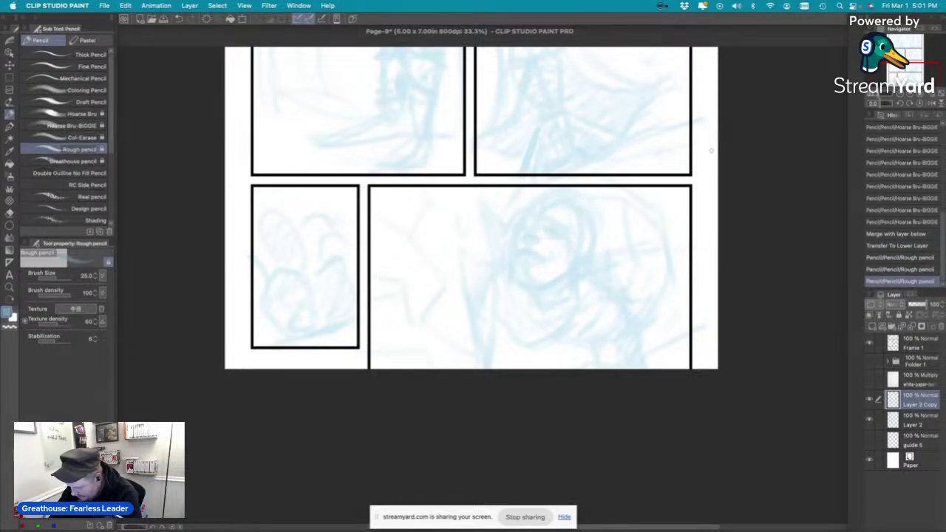
Outline the top and back of the skull and the forehead down to the brow with the Rough pencil.
click(909, 95)
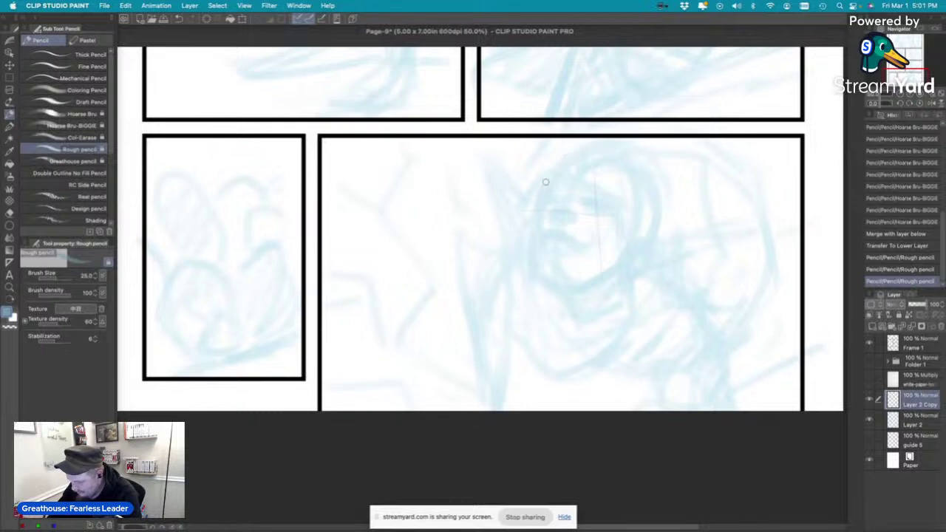
mouse_move(544, 186)
mouse_down()
mouse_move(579, 153)
mouse_move(569, 163)
mouse_move(603, 151)
mouse_move(594, 155)
mouse_move(653, 220)
mouse_up()
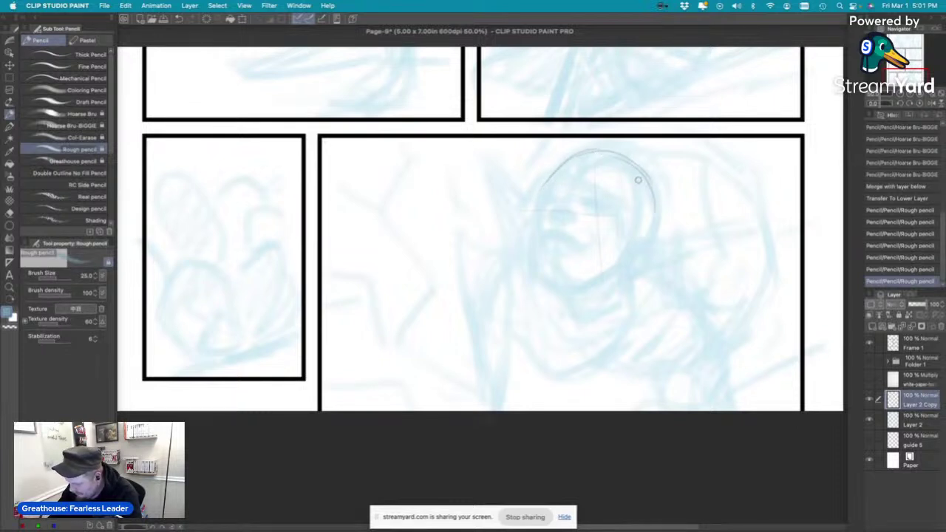
drag(639, 181, 650, 246)
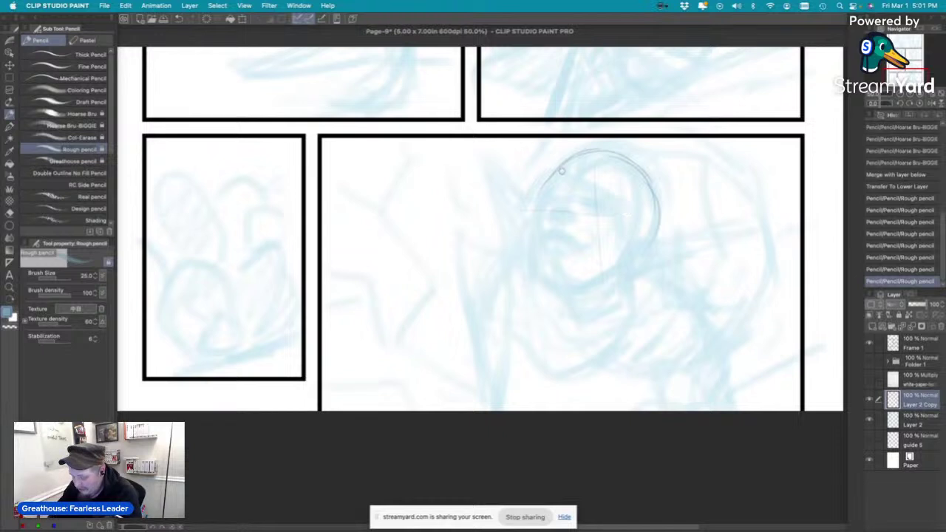
mouse_move(562, 170)
mouse_down()
mouse_move(538, 192)
mouse_move(529, 223)
mouse_up()
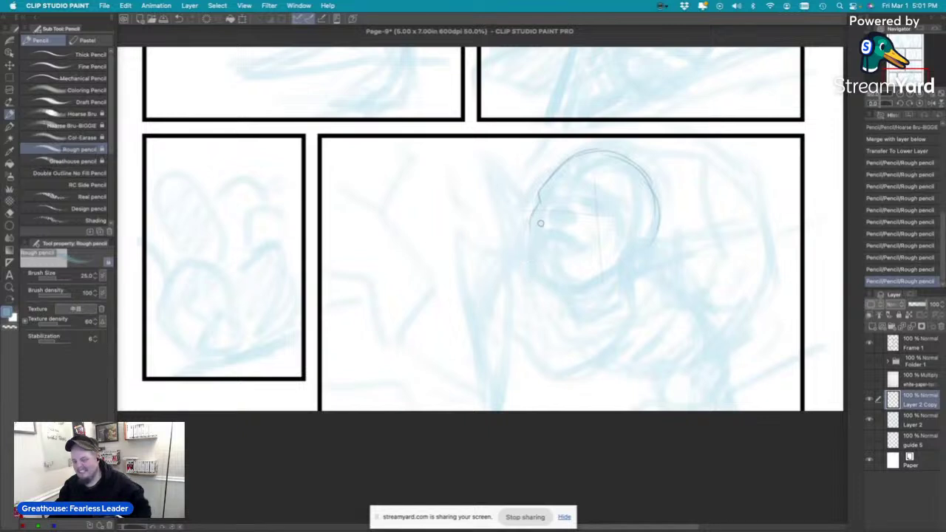
Draw the far cheek line and continue it around the chin and jaw, undoing the misplaced cheek strokes.
drag(532, 216, 538, 277)
drag(532, 232, 537, 269)
key(super+z)
key(super+z)
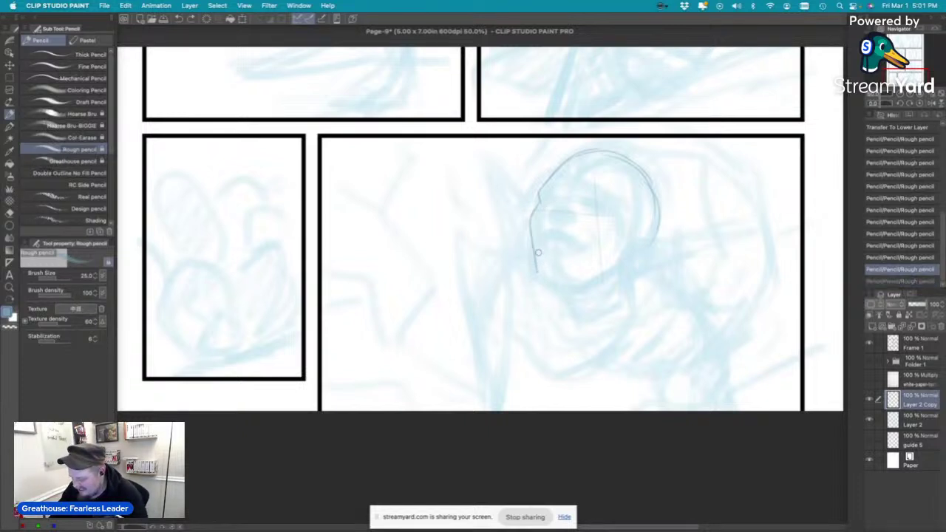
mouse_move(532, 213)
mouse_down()
mouse_move(537, 285)
mouse_move(535, 273)
mouse_move(556, 291)
mouse_move(586, 288)
mouse_move(637, 246)
mouse_move(617, 264)
mouse_up()
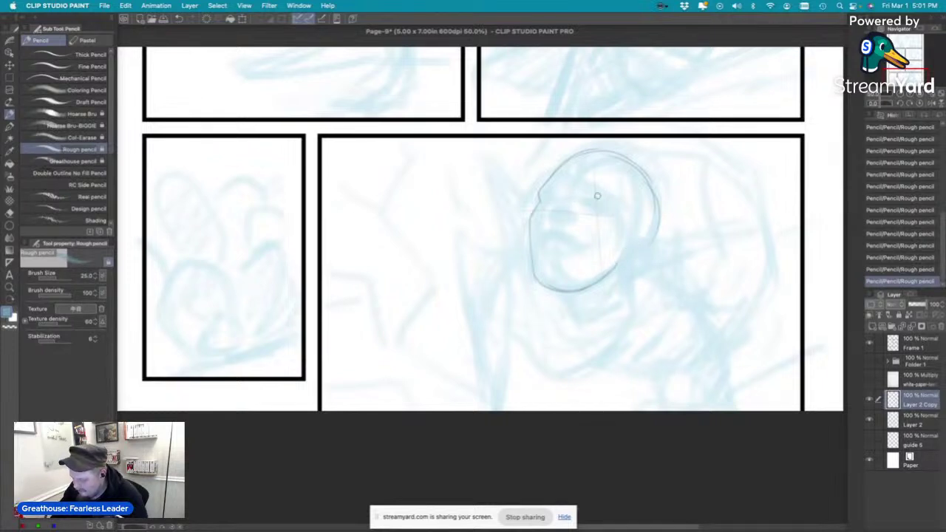
Sketch the eyes, nose and nostrils on the last panel's face.
mouse_move(582, 203)
mouse_down()
mouse_move(602, 204)
mouse_move(581, 206)
mouse_move(601, 196)
mouse_move(592, 211)
mouse_move(548, 214)
mouse_move(553, 225)
mouse_move(549, 215)
mouse_move(575, 222)
mouse_up()
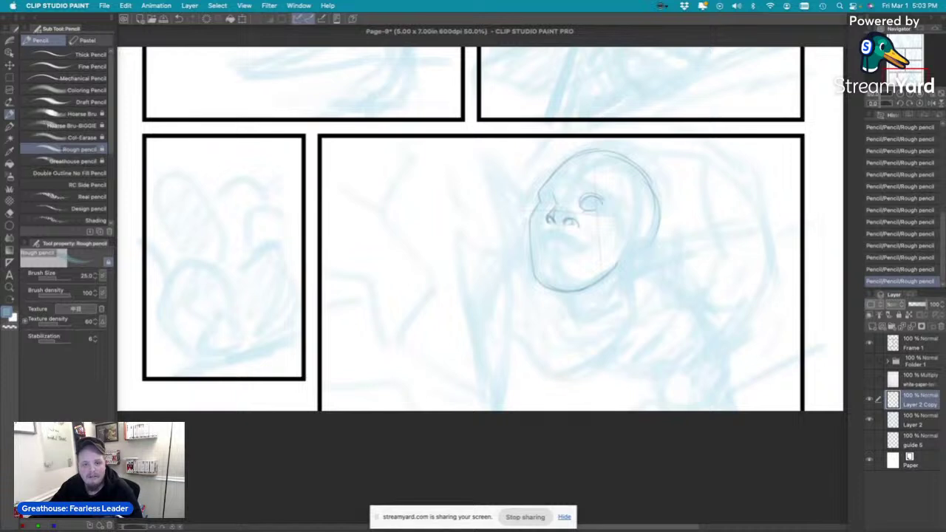
key(super+Tab)
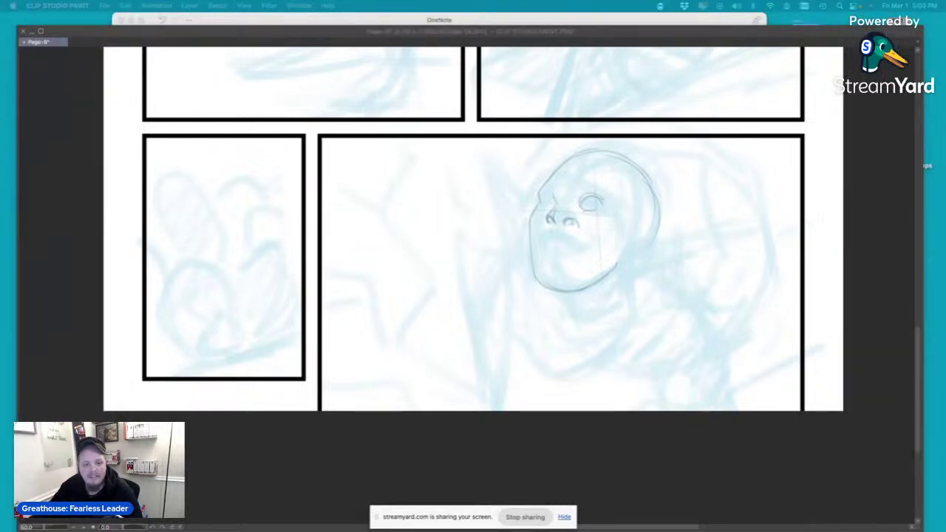
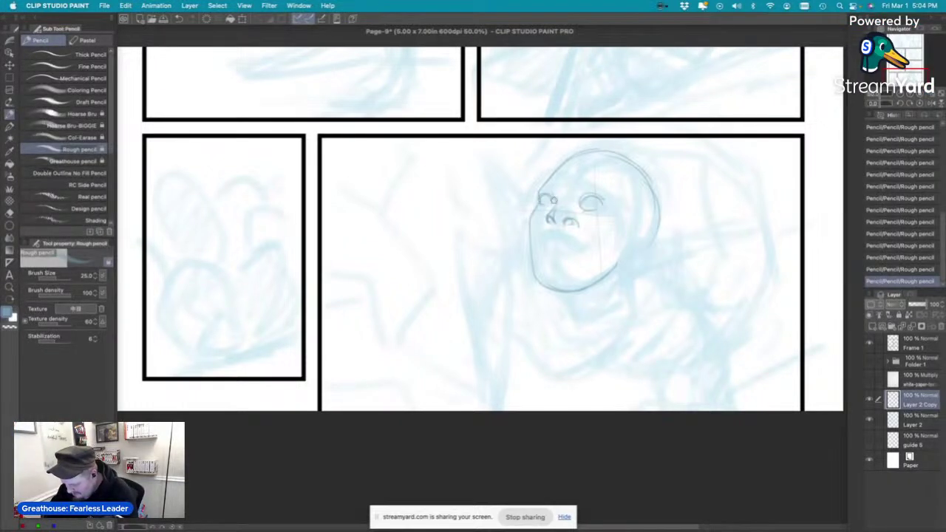
Refine both eyes, then sketch the mouth line and a centre guide down the chin, undoing misplaced strokes.
drag(539, 198, 588, 210)
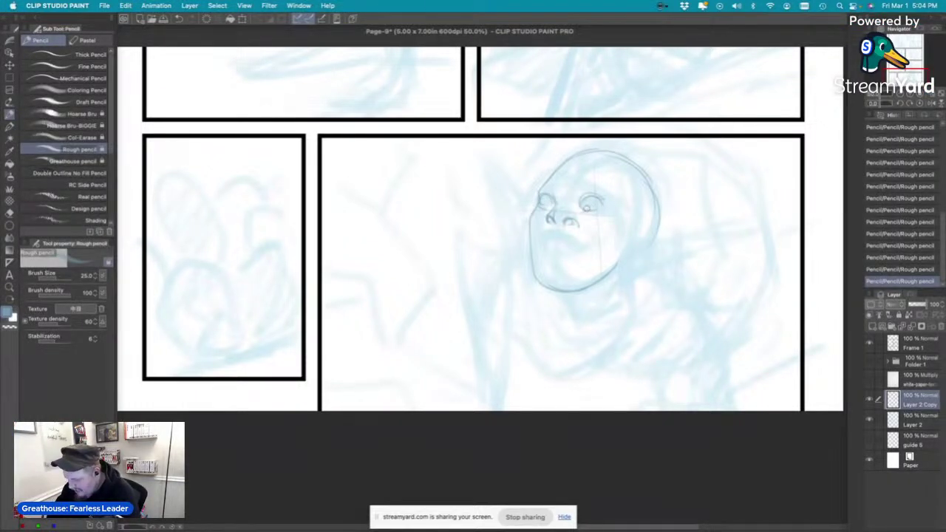
drag(553, 247, 555, 256)
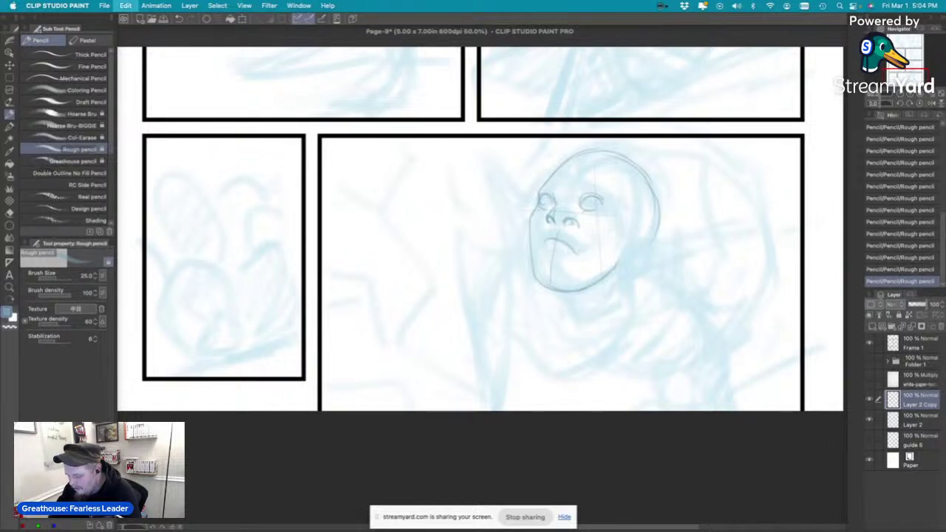
key(super+z)
key(super+z)
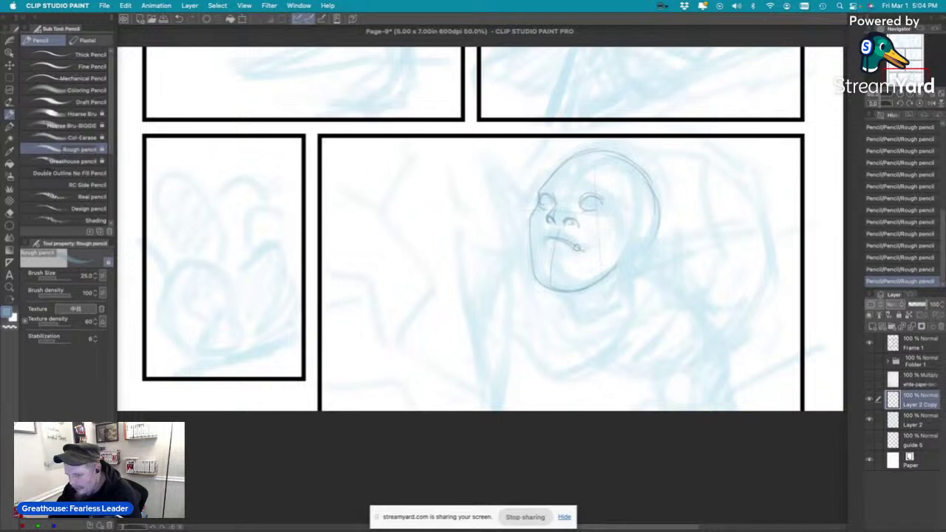
Try several open-mouth lip outlines on the last panel's face and clear them with the Kneaded eraser.
drag(551, 238, 584, 249)
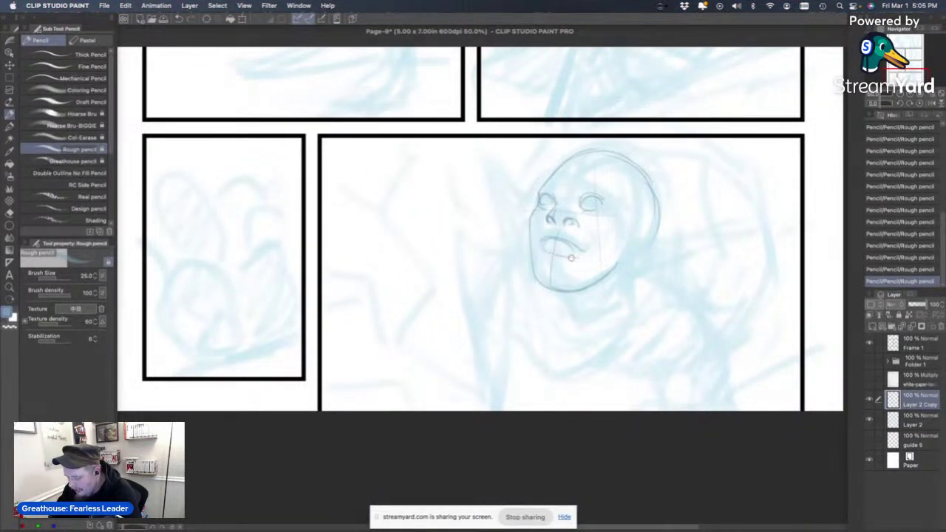
drag(582, 256, 549, 251)
key(super+z)
key(super+z)
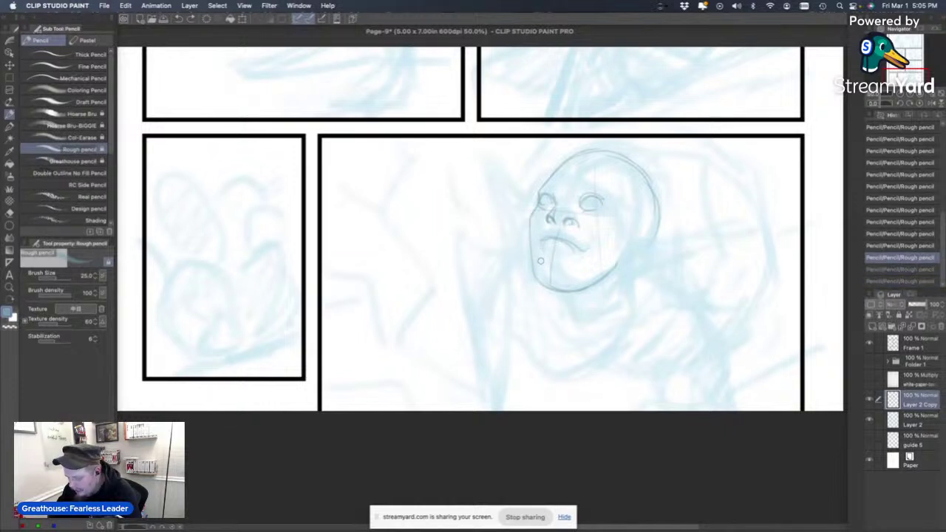
drag(547, 241, 538, 248)
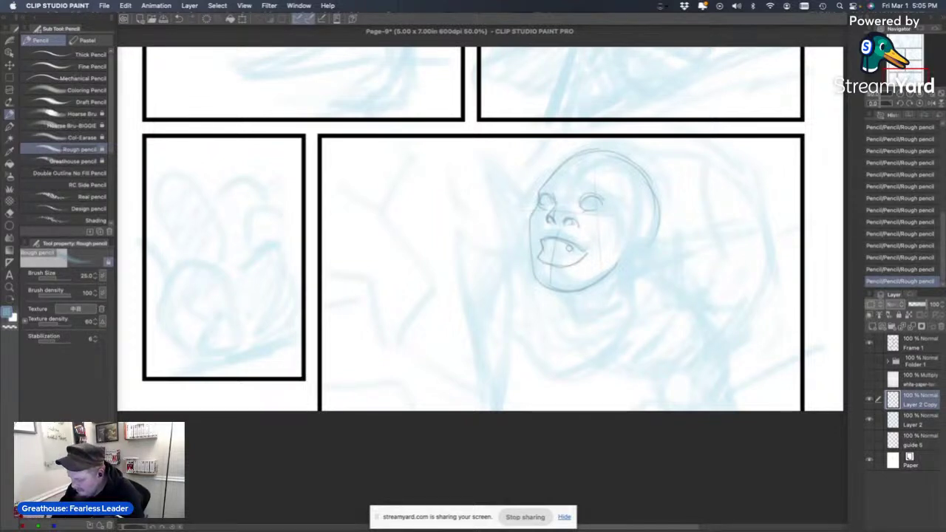
mouse_move(559, 300)
mouse_down()
mouse_move(565, 262)
mouse_move(548, 253)
mouse_move(525, 287)
mouse_up()
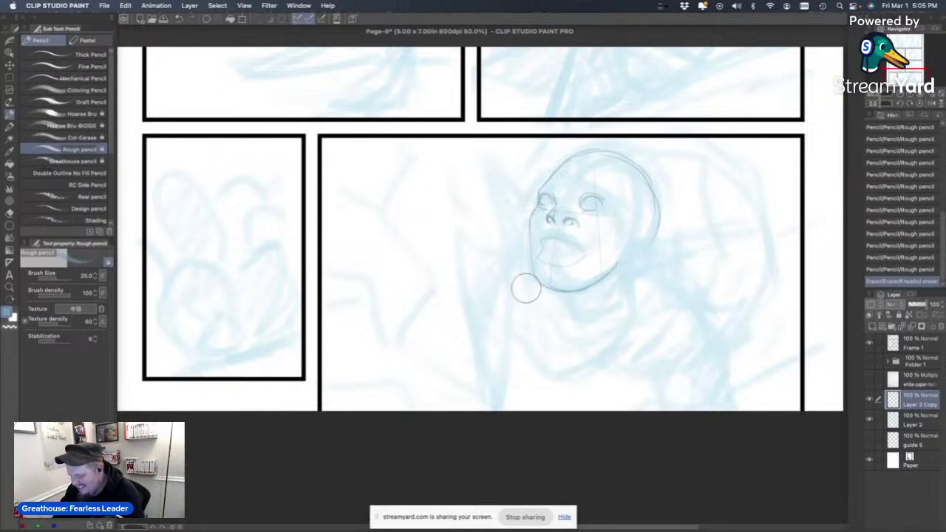
Redraw the mouth with a firm upper lip and an angular open lower lip, undoing misplaced strokes.
mouse_move(556, 216)
mouse_down()
mouse_move(551, 238)
mouse_move(586, 245)
mouse_move(544, 244)
mouse_move(586, 250)
mouse_move(556, 248)
mouse_up()
key(super+z)
key(super+z)
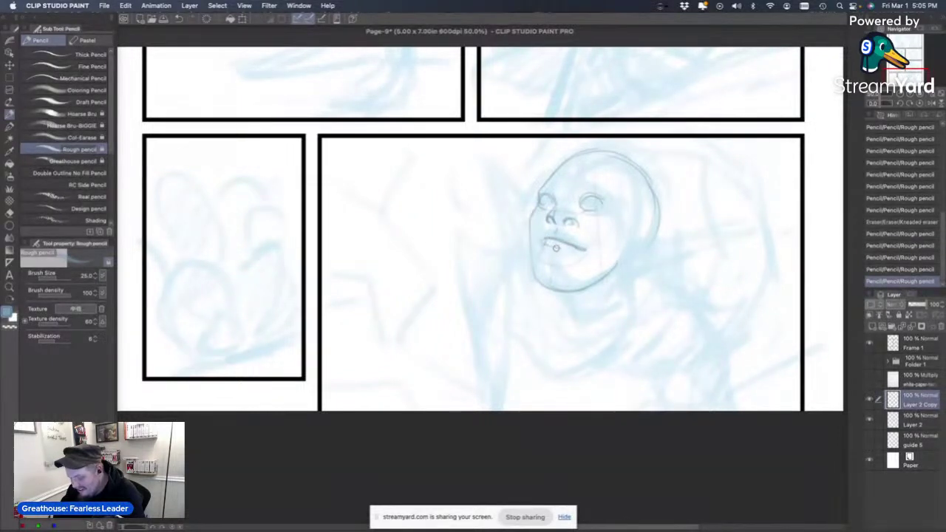
key(super+z)
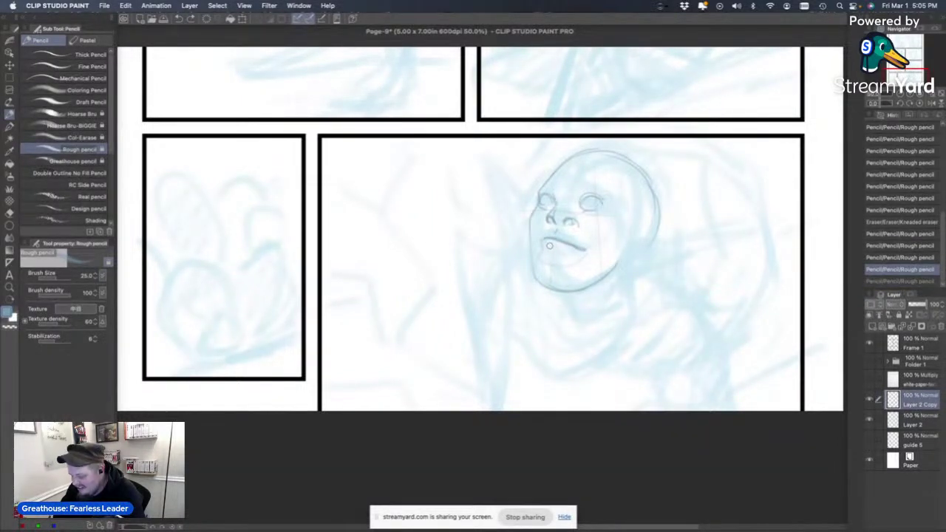
mouse_move(544, 243)
mouse_down()
mouse_move(581, 248)
mouse_move(546, 251)
mouse_move(542, 261)
mouse_move(572, 264)
mouse_up()
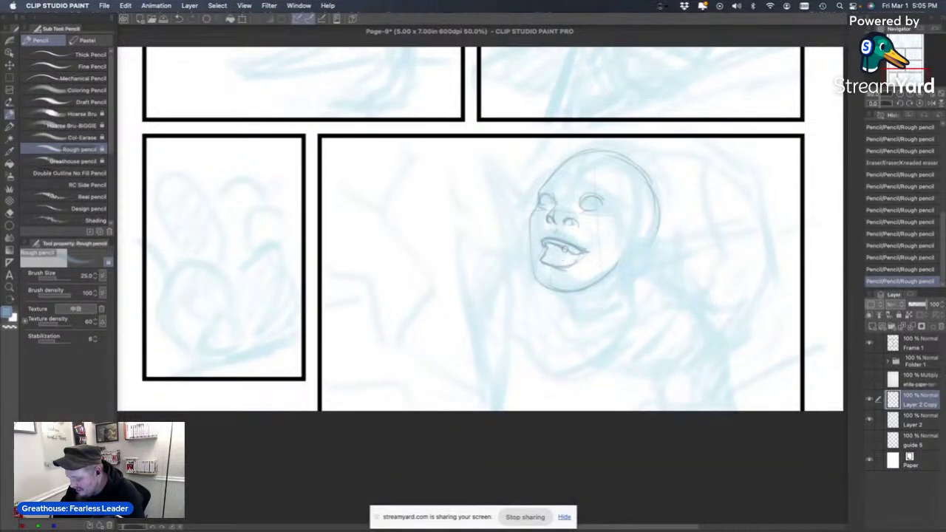
Draw the cheekbone line from in front of the ear down toward the jaw, undoing the first attempts.
mouse_move(605, 220)
mouse_down()
mouse_move(597, 267)
mouse_move(592, 242)
mouse_move(590, 273)
mouse_up()
key(super+z)
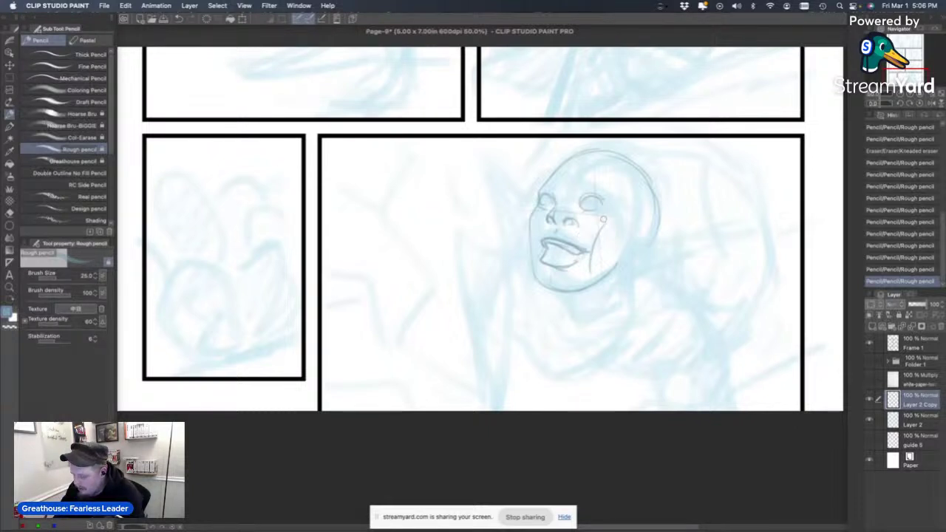
key(super+z)
drag(613, 230, 591, 263)
key(super+z)
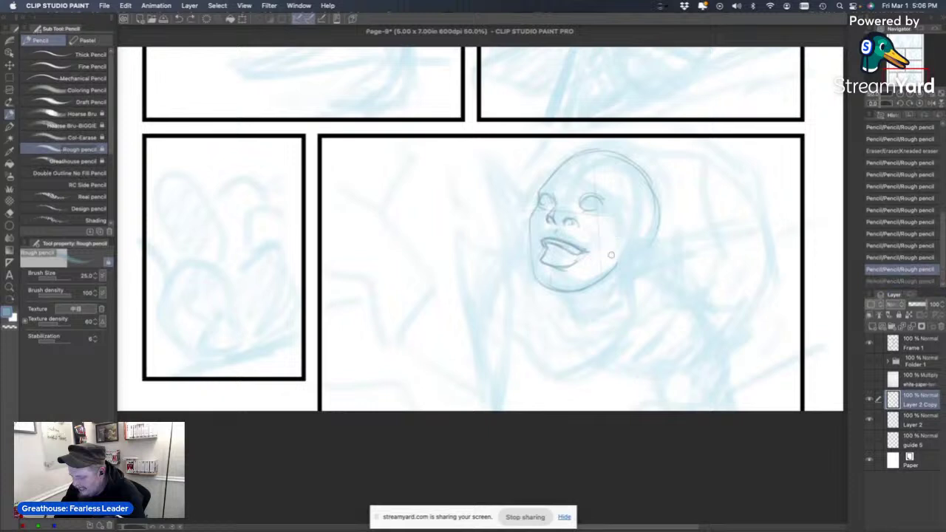
mouse_move(622, 230)
mouse_down()
mouse_move(600, 241)
mouse_move(592, 262)
mouse_up()
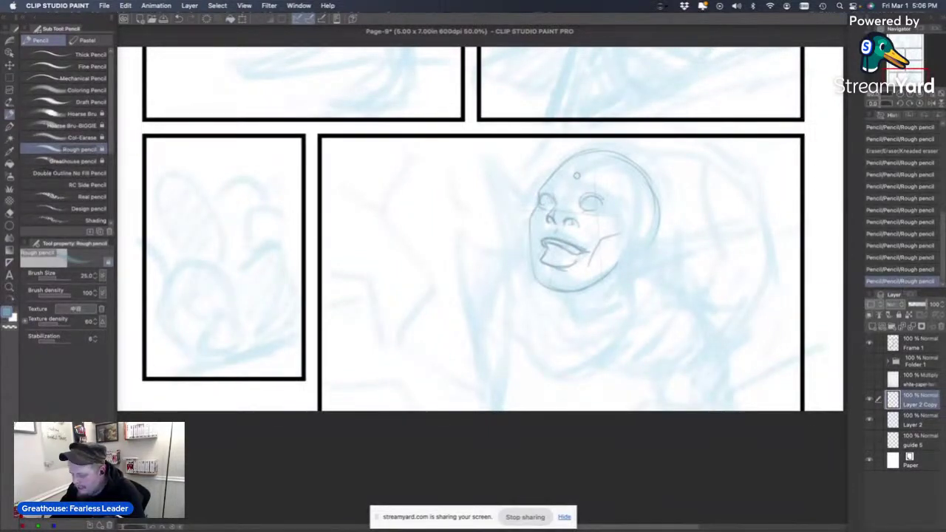
Undo a trial widow's-peak hairline, add a brow line over the far eye and redraw the near eye as a full circle.
drag(574, 176, 612, 169)
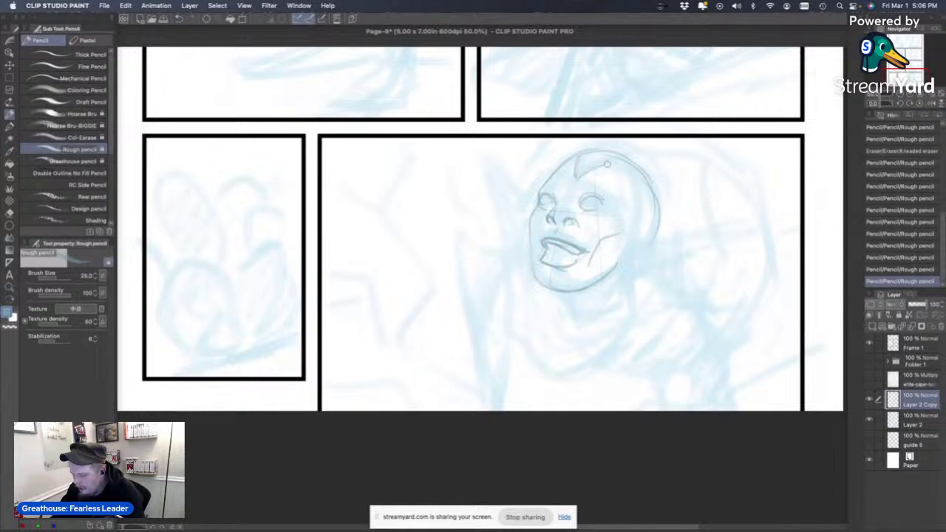
key(super+z)
mouse_move(540, 195)
mouse_down()
mouse_move(597, 233)
mouse_move(589, 252)
mouse_move(598, 184)
mouse_move(603, 275)
mouse_move(603, 203)
mouse_up()
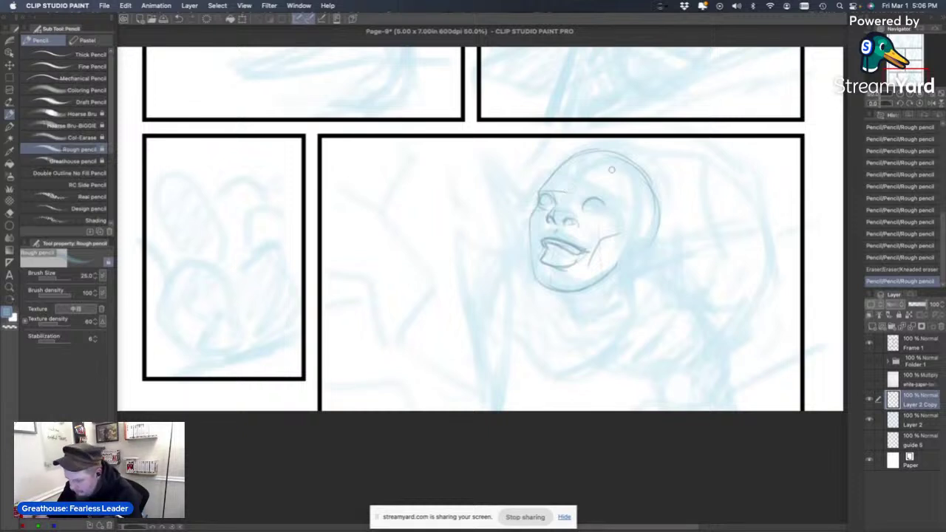
mouse_move(595, 215)
mouse_down()
mouse_move(584, 213)
mouse_move(585, 202)
mouse_move(553, 198)
mouse_up()
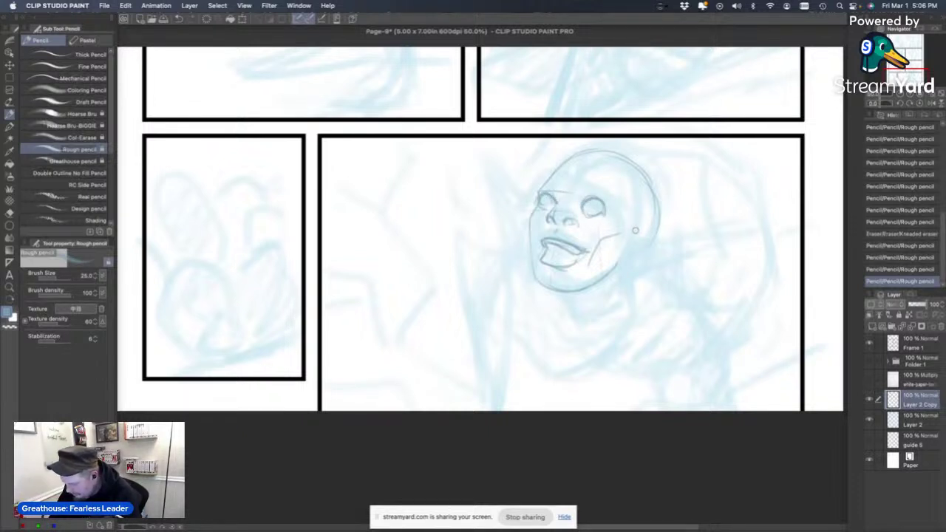
Draw the ear at the back of the jaw and remove the open mouth with the Kneaded eraser.
mouse_move(640, 218)
mouse_down()
mouse_move(646, 247)
mouse_move(626, 259)
mouse_up()
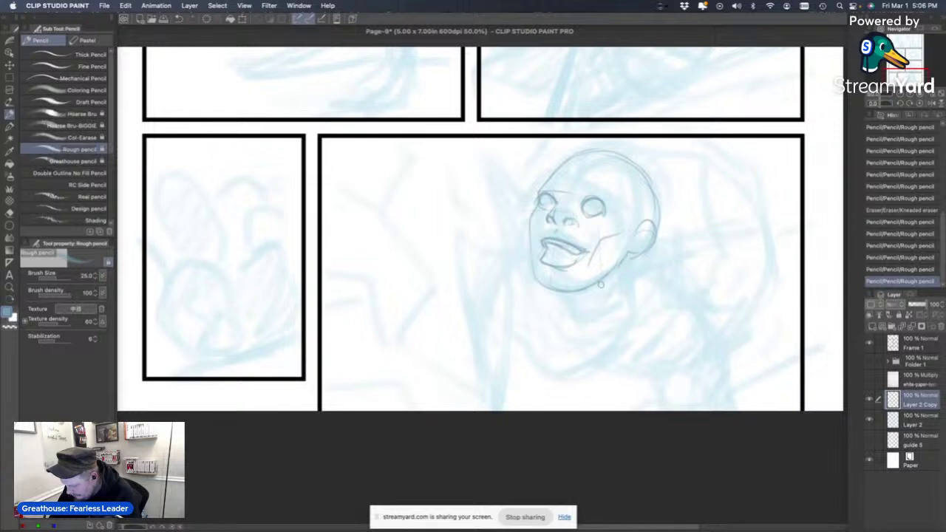
mouse_move(545, 191)
mouse_down()
mouse_move(540, 197)
mouse_move(552, 188)
mouse_move(531, 218)
mouse_move(572, 255)
mouse_up()
key(super+z)
key(super+z)
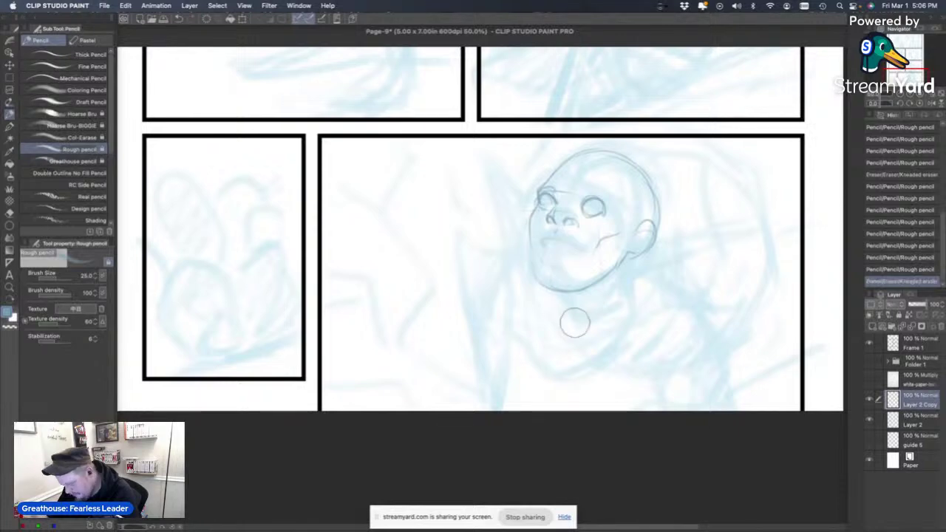
Rotate the canvas to -45 degrees and redraw the open mouth with a dark upper lip, inner details and lower lip.
click(900, 103)
click(901, 104)
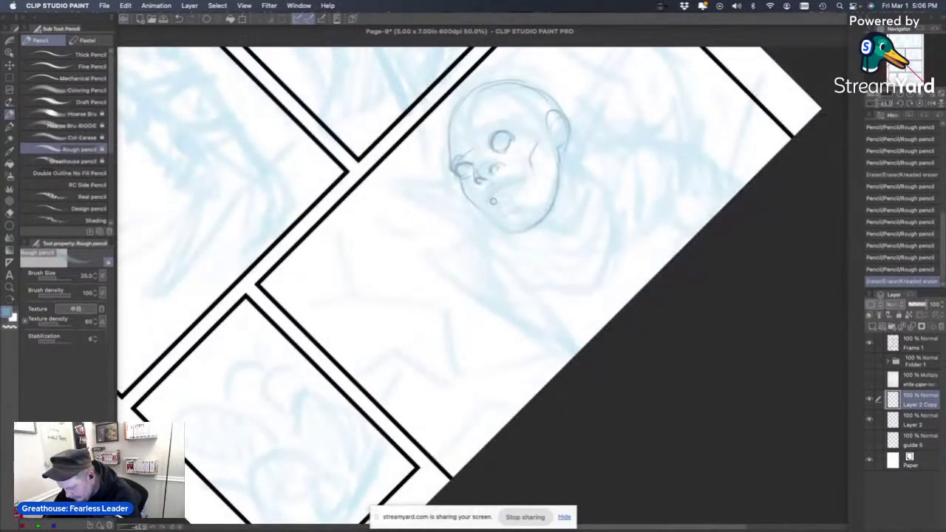
mouse_move(491, 201)
mouse_down()
mouse_move(533, 178)
mouse_move(489, 199)
mouse_move(509, 182)
mouse_move(487, 204)
mouse_move(525, 188)
mouse_move(492, 204)
mouse_move(500, 214)
mouse_move(520, 199)
mouse_up()
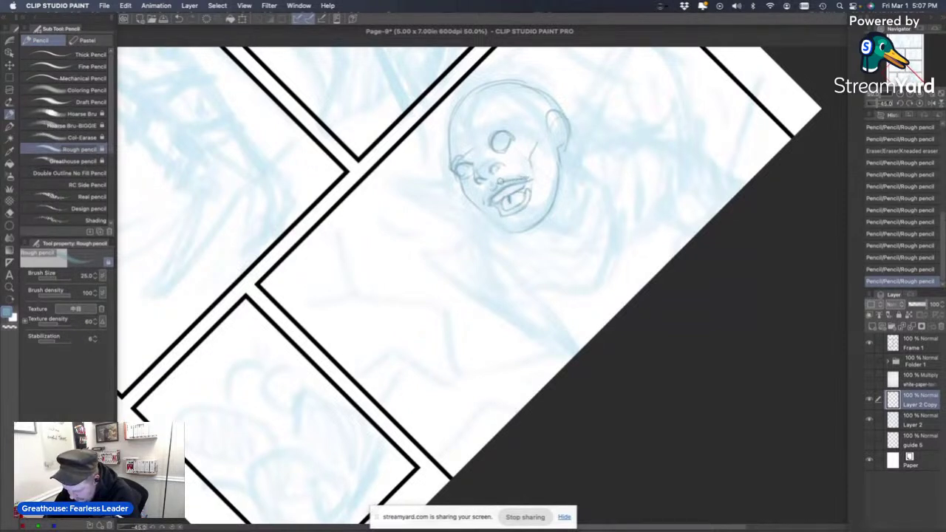
drag(489, 195, 532, 179)
drag(492, 204, 500, 207)
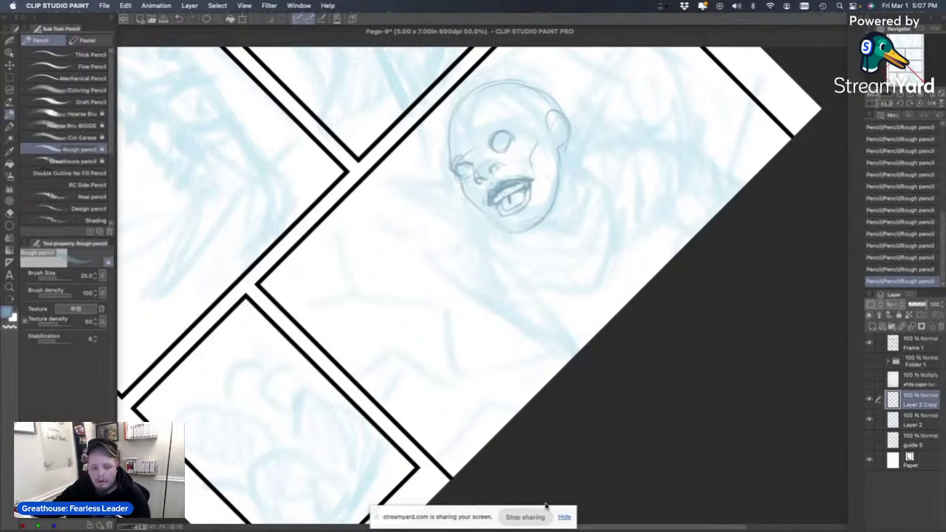
mouse_move(307, 526)
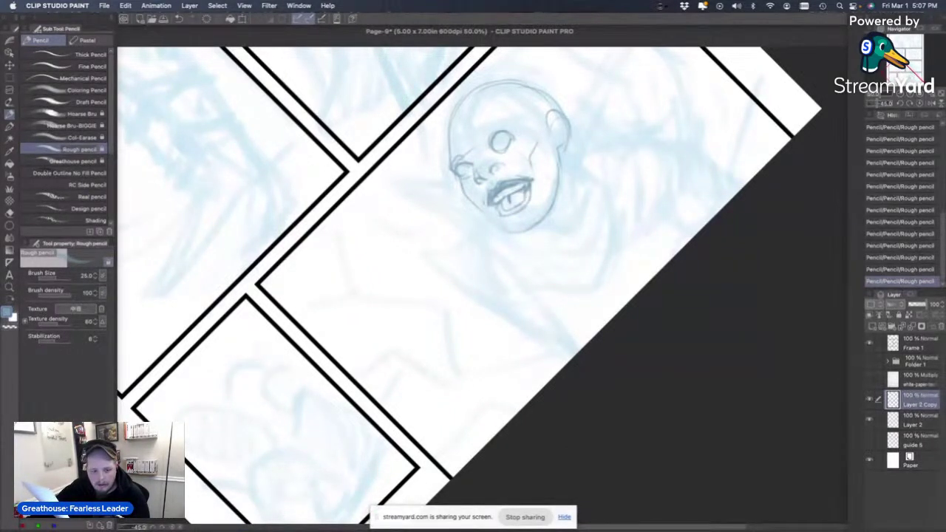
key(Tab)
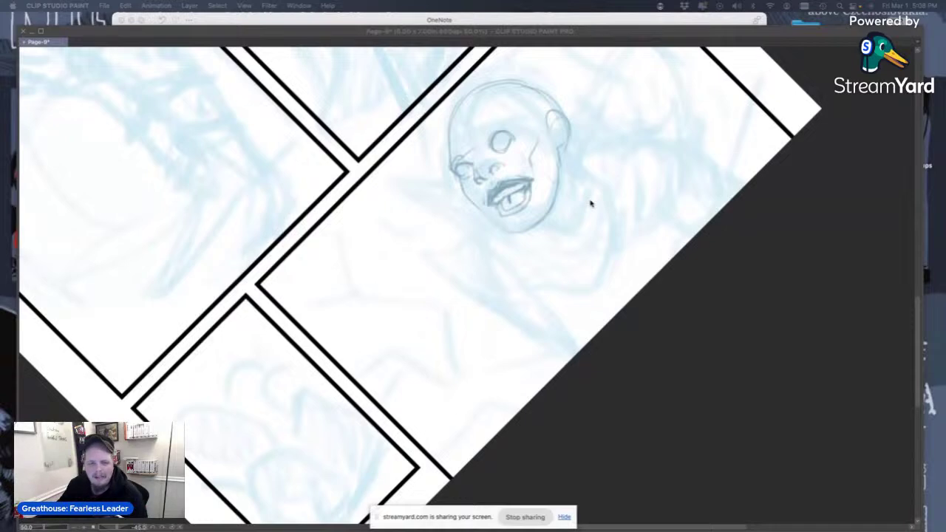
scroll(591, 204, down, 5)
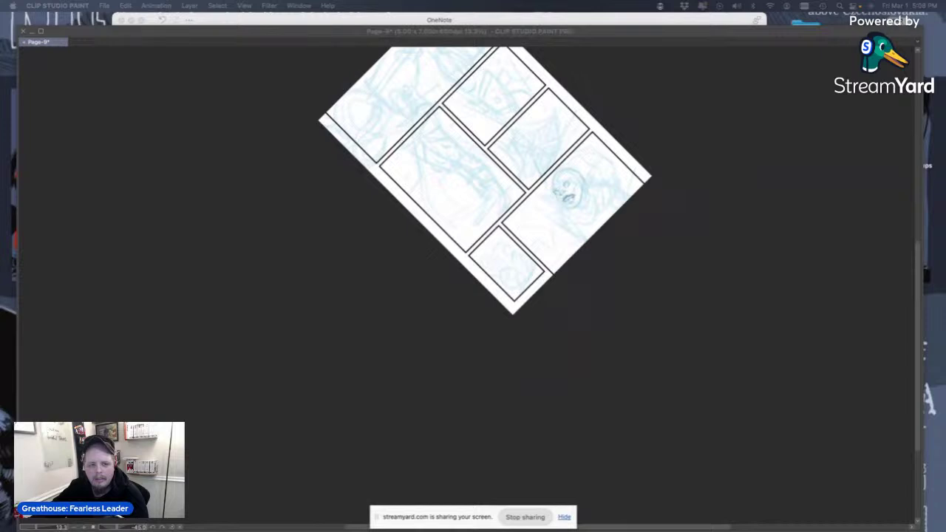
click(658, 192)
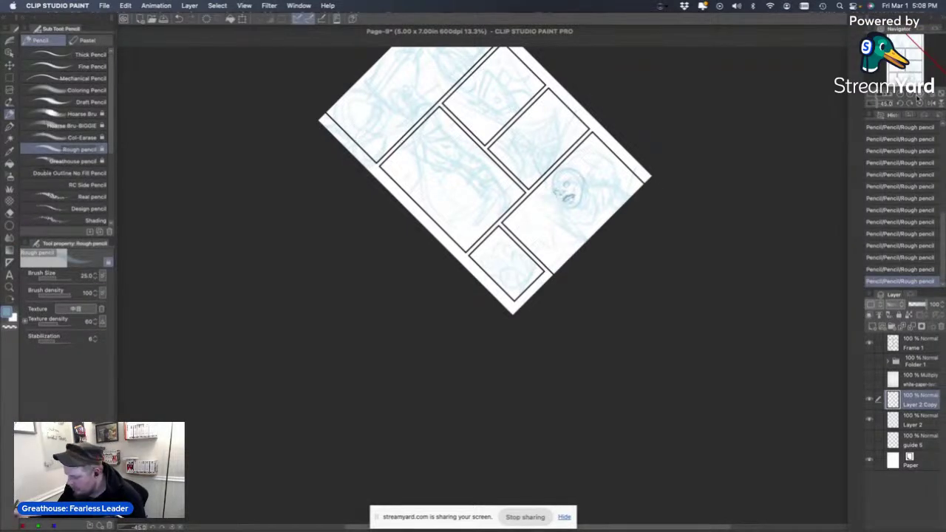
Set the canvas upright again and pencil the neck lines below the jaw and ear.
click(912, 96)
click(913, 95)
drag(914, 72, 912, 63)
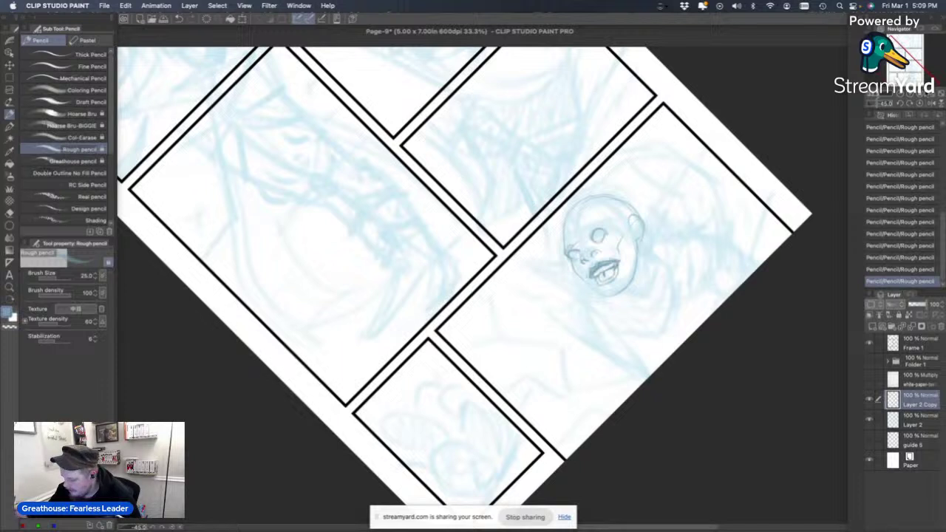
click(919, 103)
drag(909, 74, 911, 83)
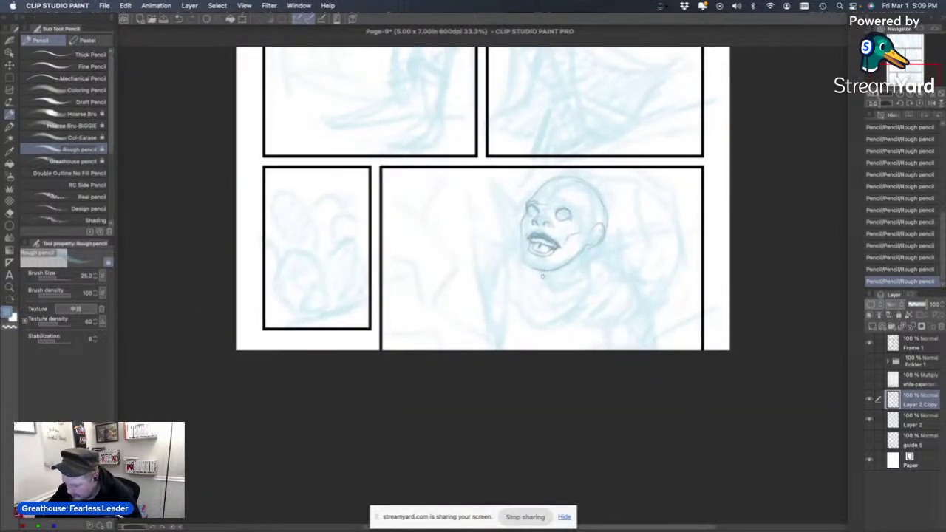
mouse_move(588, 245)
mouse_down()
mouse_move(587, 276)
mouse_move(568, 275)
mouse_move(567, 296)
mouse_move(569, 276)
mouse_move(540, 301)
mouse_up()
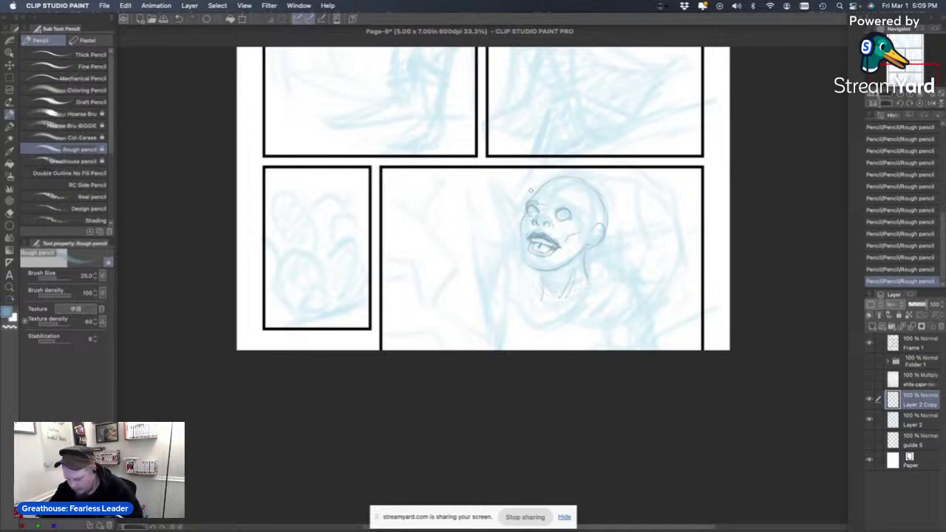
Draw a diagonal line from brow across cheek to neck and the hood's inner edge to a point below the chin.
drag(557, 225, 578, 274)
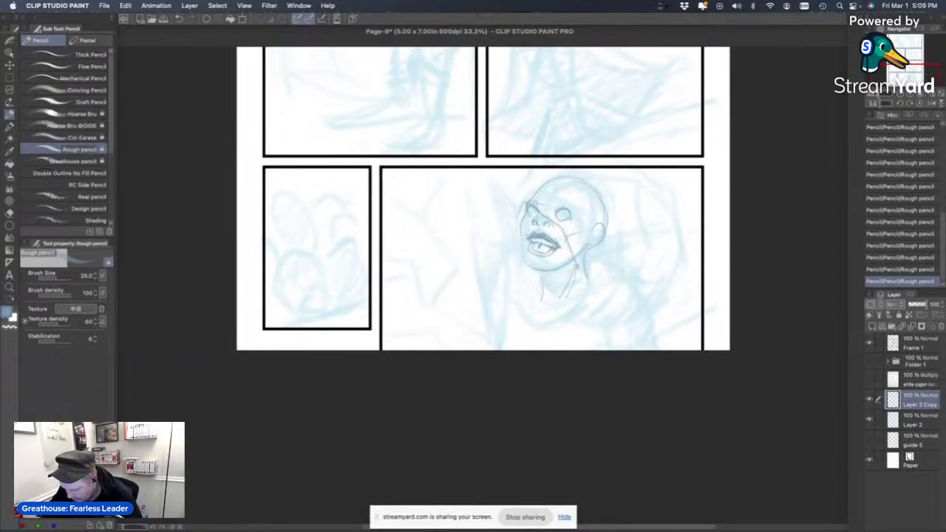
mouse_move(521, 226)
mouse_down()
mouse_move(524, 258)
mouse_move(538, 268)
mouse_up()
key(super+z)
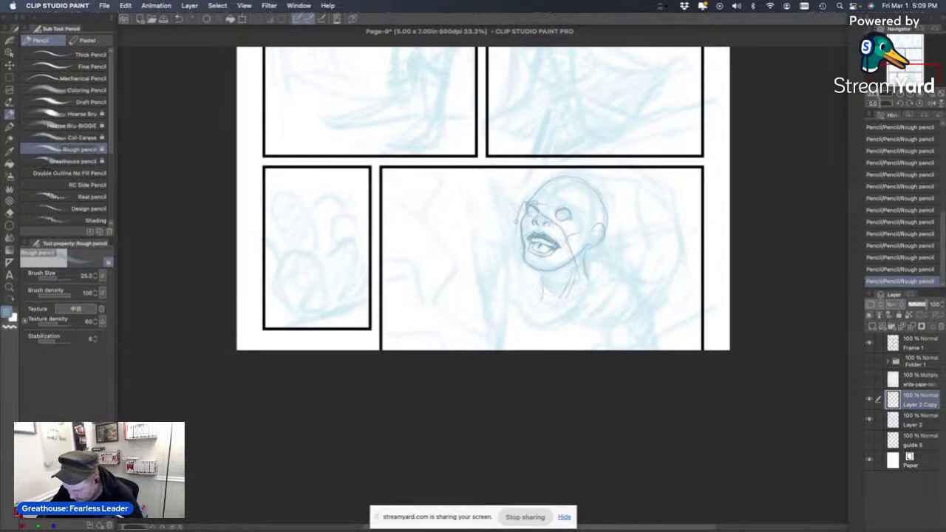
mouse_move(515, 237)
mouse_down()
mouse_move(536, 307)
mouse_move(561, 300)
mouse_move(585, 244)
mouse_move(609, 232)
mouse_up()
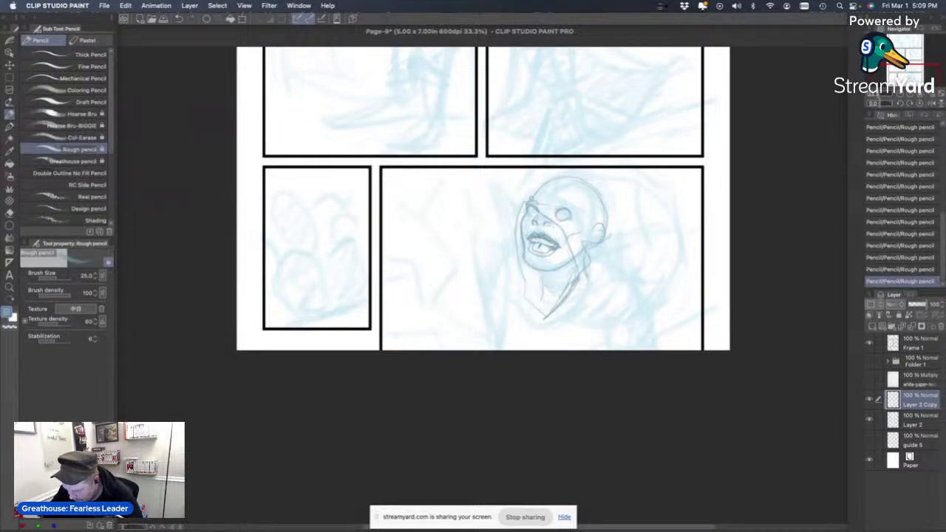
Sketch the hood's angular outer edge in front of the face, over the head and down behind it, undoing a stray stroke.
mouse_move(510, 203)
mouse_down()
mouse_move(490, 173)
mouse_move(501, 255)
mouse_up()
mouse_move(488, 185)
mouse_down()
mouse_move(501, 270)
mouse_move(505, 255)
mouse_move(518, 303)
mouse_move(540, 323)
mouse_up()
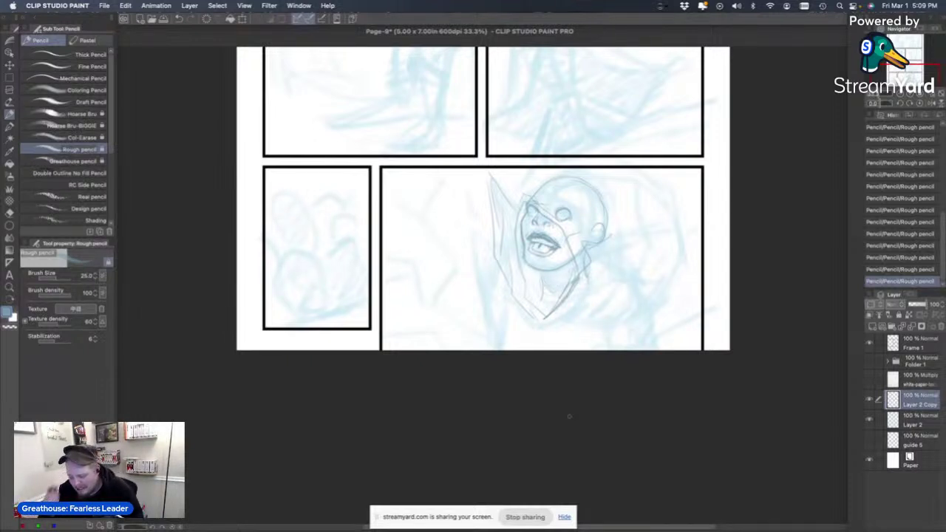
key(super+z)
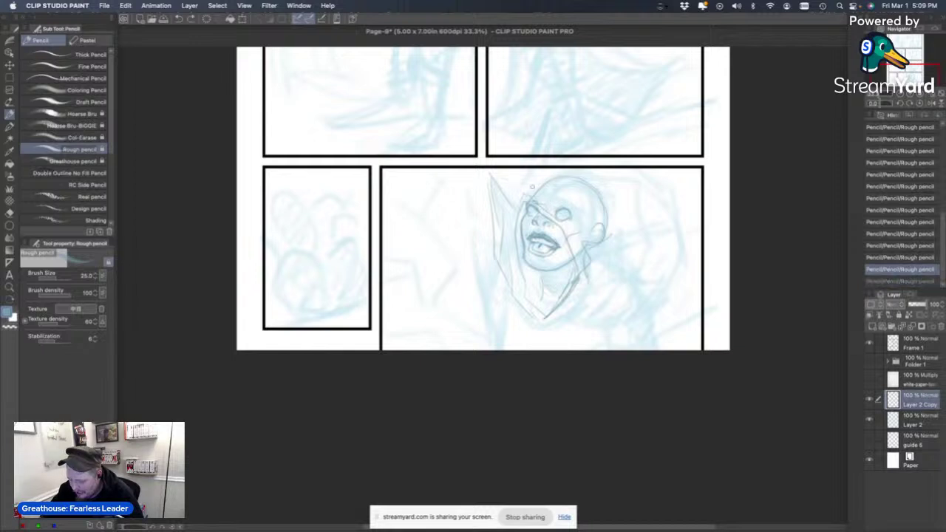
drag(507, 192, 578, 175)
drag(499, 184, 550, 170)
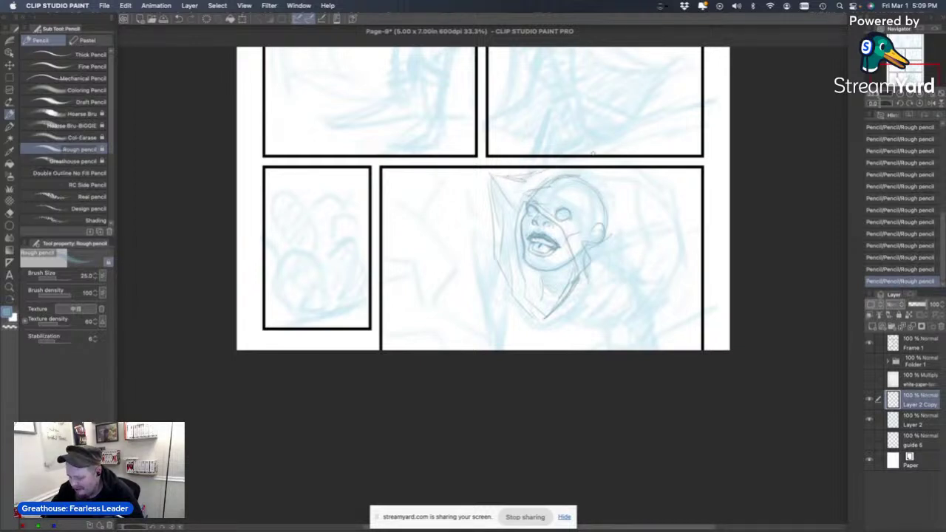
drag(608, 170, 639, 188)
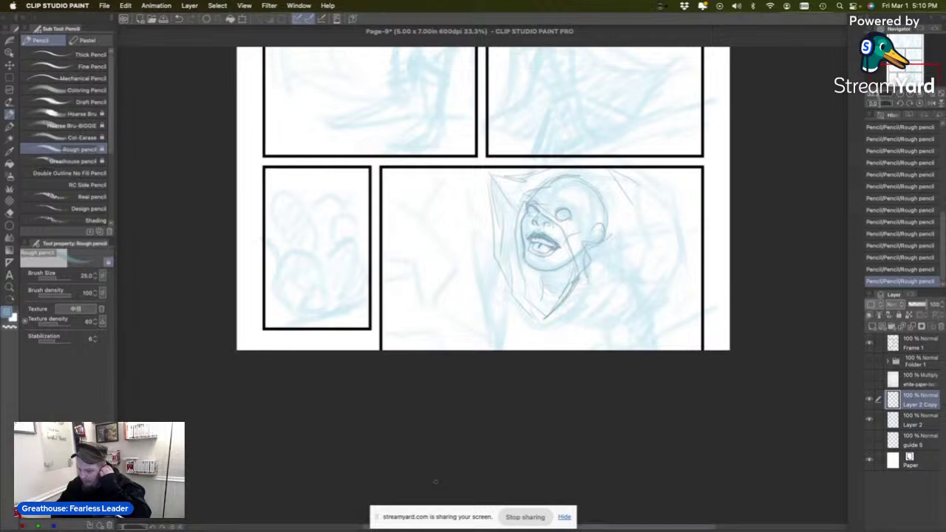
Pencil the cloak's pointed shoulder folds behind the ear and its angular outer edge down the figure's back.
mouse_move(624, 196)
mouse_down()
mouse_move(619, 216)
mouse_move(650, 204)
mouse_up()
mouse_move(606, 254)
mouse_down()
mouse_move(647, 205)
mouse_move(612, 294)
mouse_up()
mouse_move(650, 211)
mouse_down()
mouse_move(626, 292)
mouse_move(654, 234)
mouse_up()
mouse_move(633, 164)
mouse_down()
mouse_move(656, 180)
mouse_move(690, 234)
mouse_up()
mouse_move(664, 196)
mouse_down()
mouse_move(692, 232)
mouse_move(678, 303)
mouse_move(655, 340)
mouse_move(628, 318)
mouse_move(635, 298)
mouse_up()
Sketch the narrow spiked cloth shape in front of the hood, running down toward the panel's bottom border.
drag(473, 230, 482, 300)
drag(481, 259, 486, 306)
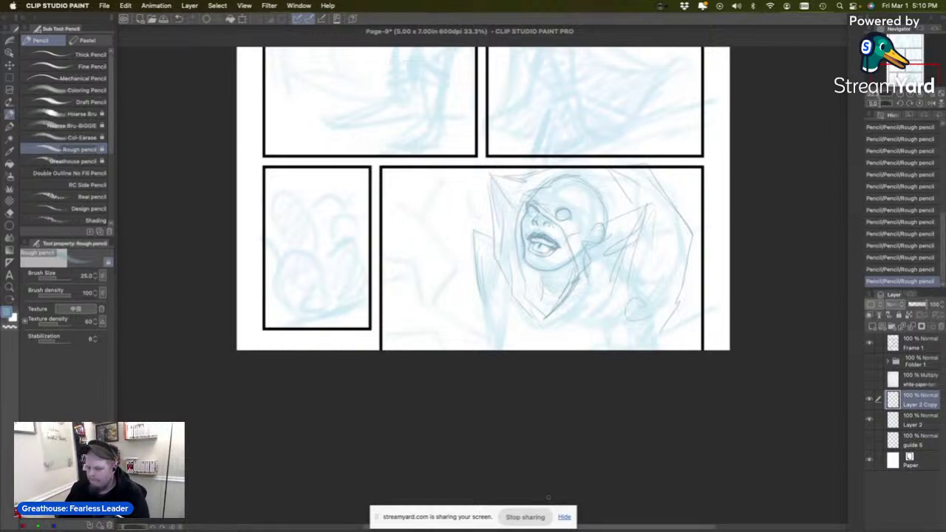
drag(487, 265, 500, 336)
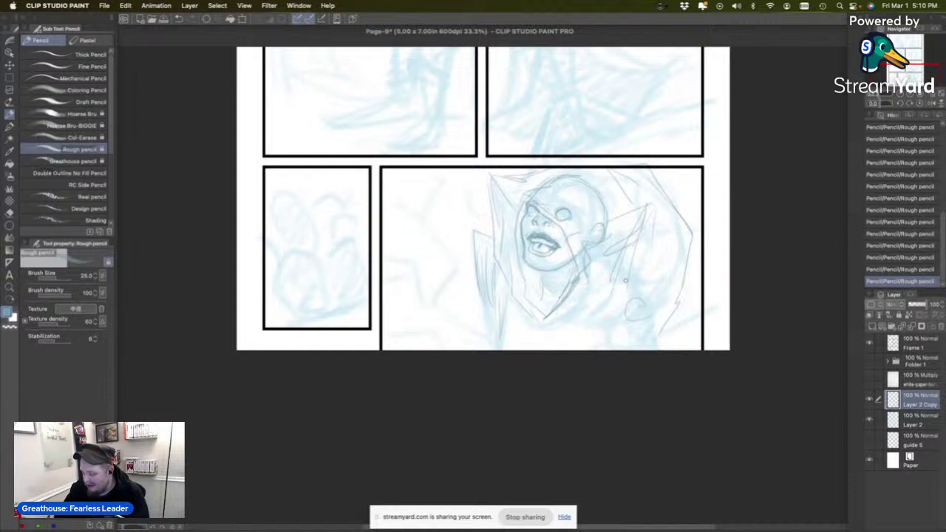
Draw the curved collar folds below the hood's point and the figure's side lines down to the bottom border, undoing a stray stroke.
mouse_move(592, 299)
mouse_down()
mouse_move(623, 312)
mouse_move(613, 307)
mouse_move(684, 305)
mouse_move(641, 338)
mouse_move(619, 331)
mouse_move(603, 344)
mouse_move(574, 326)
mouse_move(519, 333)
mouse_up()
drag(577, 325, 595, 322)
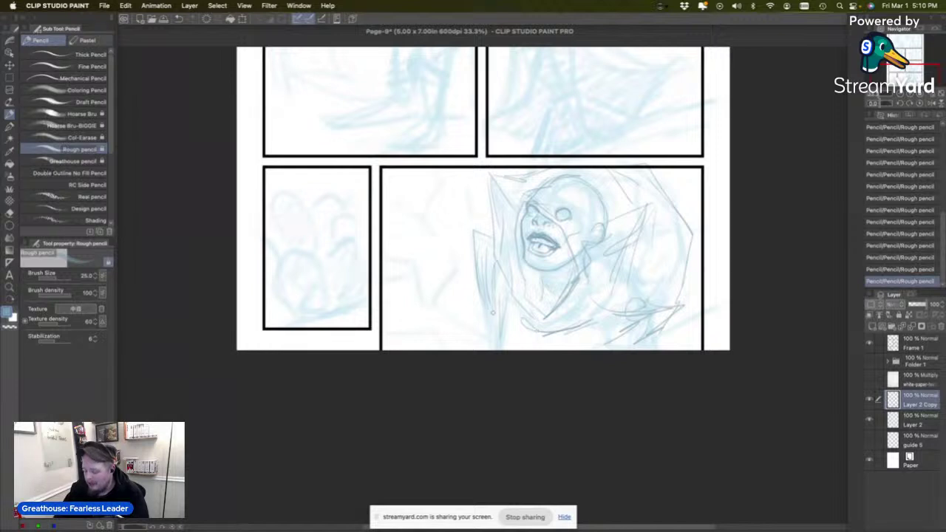
drag(492, 314, 495, 346)
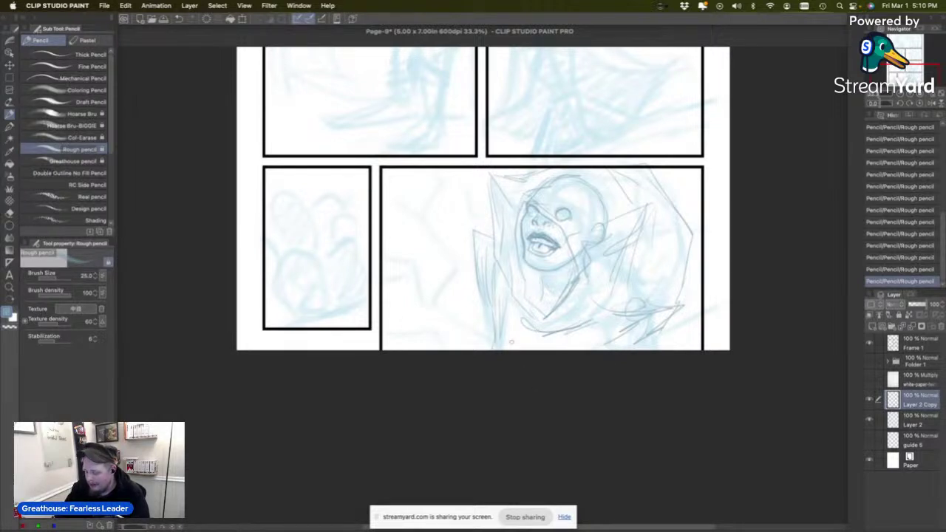
mouse_move(507, 295)
mouse_down()
mouse_move(502, 348)
mouse_move(484, 340)
mouse_move(479, 350)
mouse_up()
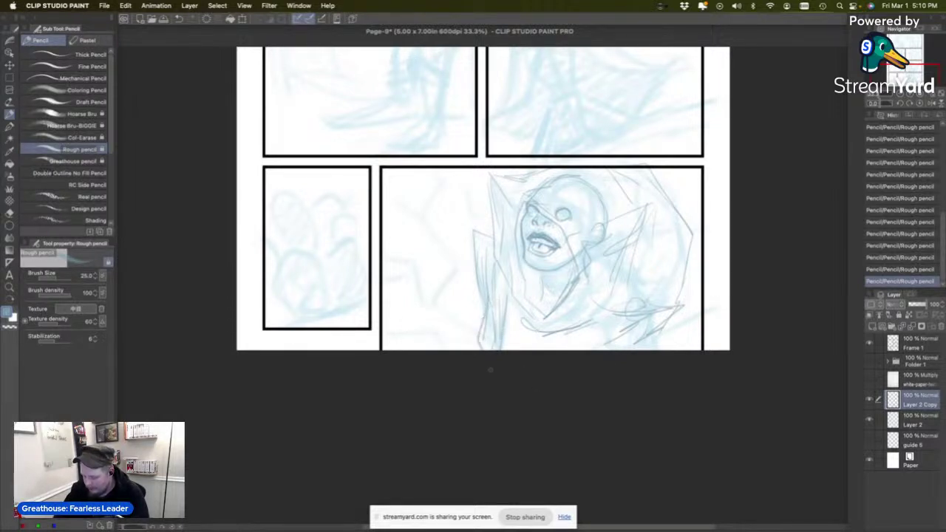
mouse_move(661, 329)
mouse_down()
mouse_move(654, 350)
mouse_move(617, 350)
mouse_up()
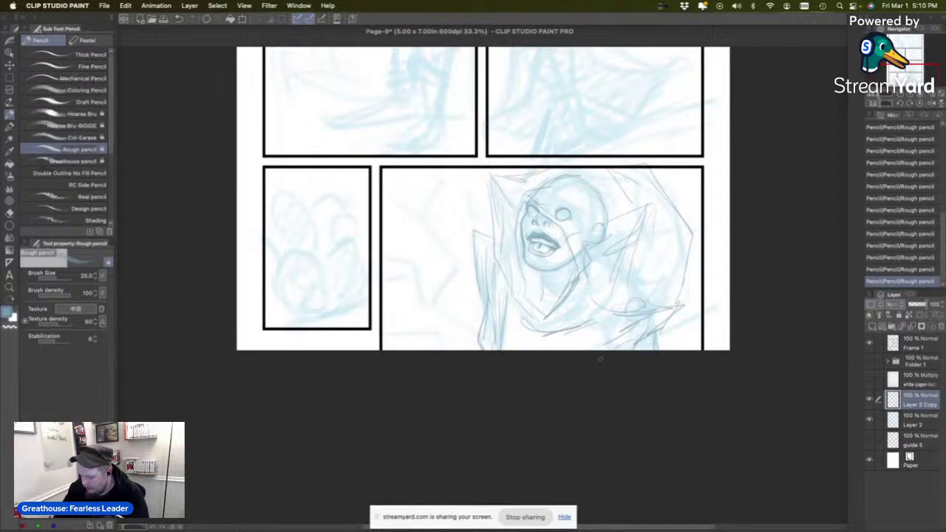
mouse_move(490, 295)
mouse_down()
mouse_move(497, 300)
mouse_move(493, 285)
mouse_move(505, 328)
mouse_move(500, 336)
mouse_move(482, 310)
mouse_move(480, 349)
mouse_up()
key(super+z)
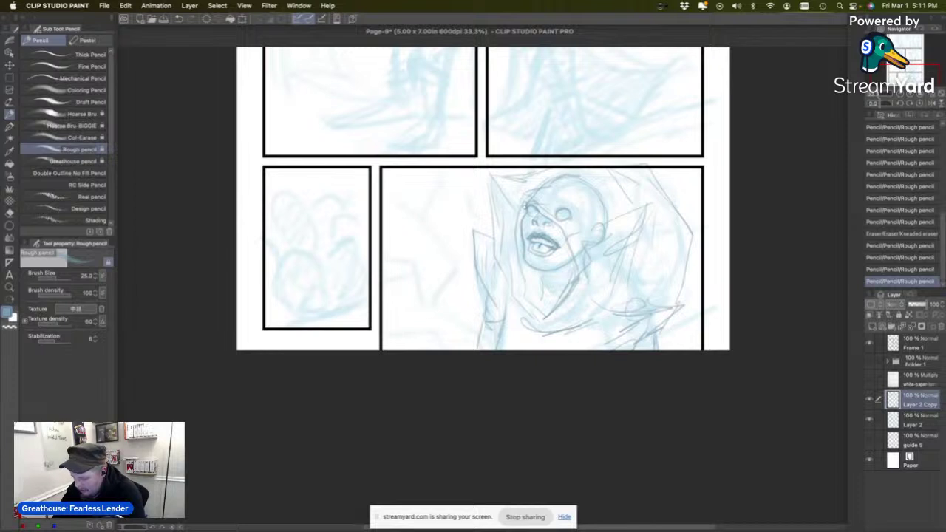
Darken the eye socket and add curved bands and dark shading to the neck inside the hood.
drag(523, 210, 519, 252)
mouse_move(524, 206)
mouse_down()
mouse_move(519, 220)
mouse_move(530, 216)
mouse_up()
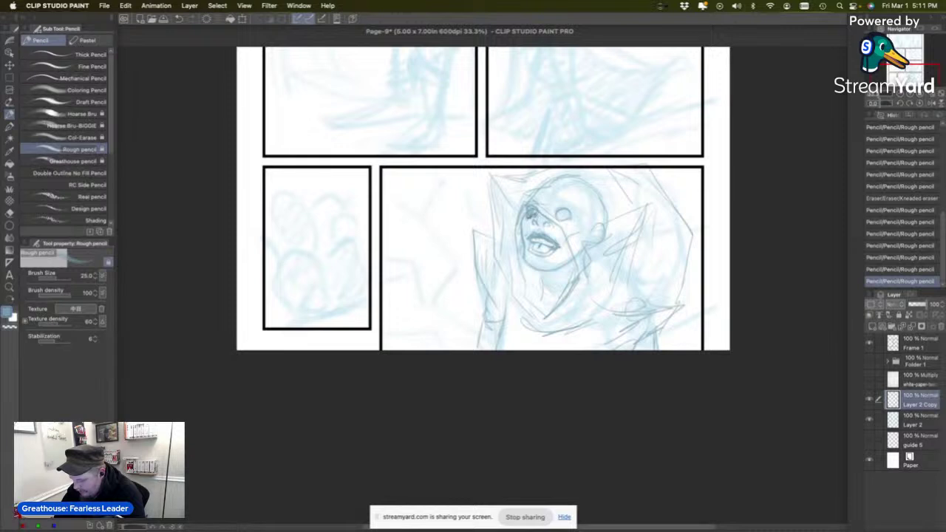
drag(582, 233, 558, 224)
mouse_move(559, 269)
mouse_down()
mouse_move(543, 273)
mouse_move(566, 275)
mouse_move(548, 281)
mouse_move(561, 295)
mouse_move(538, 299)
mouse_up()
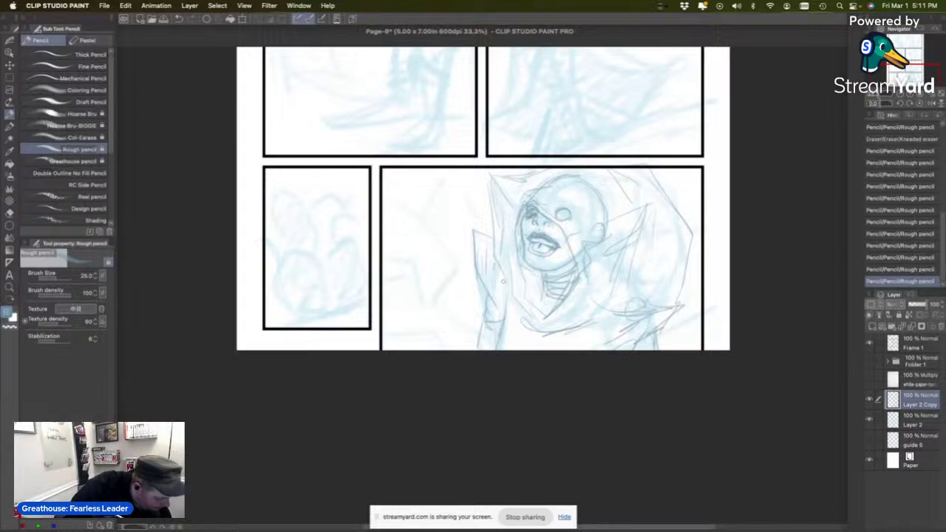
mouse_move(542, 281)
mouse_down()
mouse_move(528, 303)
mouse_move(537, 299)
mouse_up()
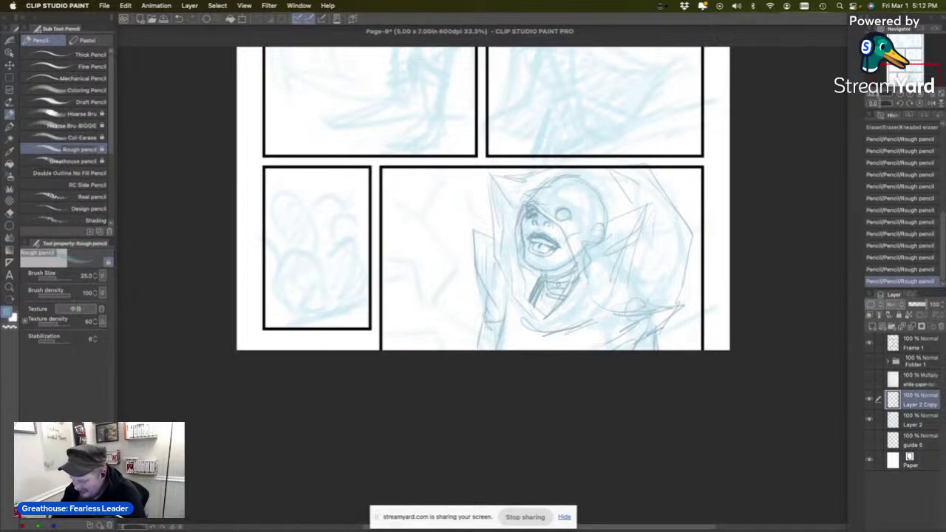
drag(544, 291, 533, 298)
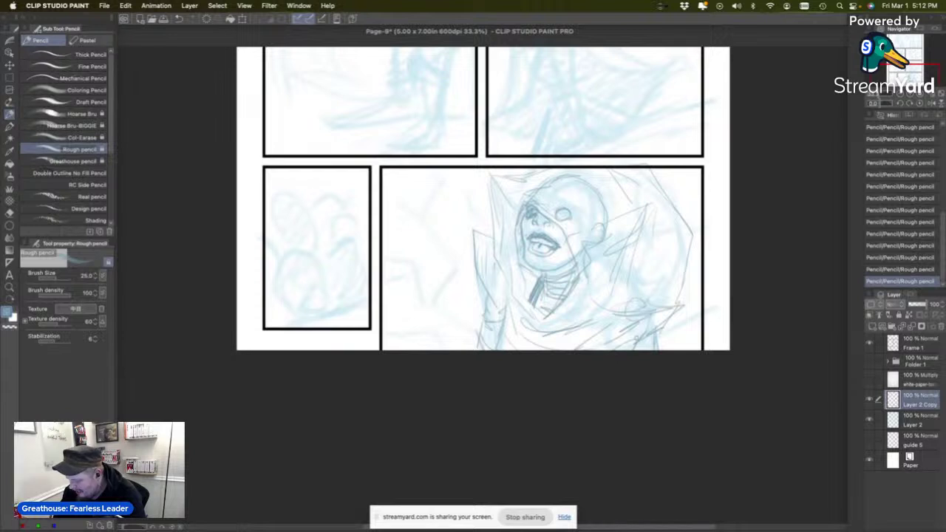
Hatch the cloak's lower back edge near the bottom border and darken the front contour of the face to the jaw.
drag(673, 310, 638, 346)
drag(667, 319, 646, 348)
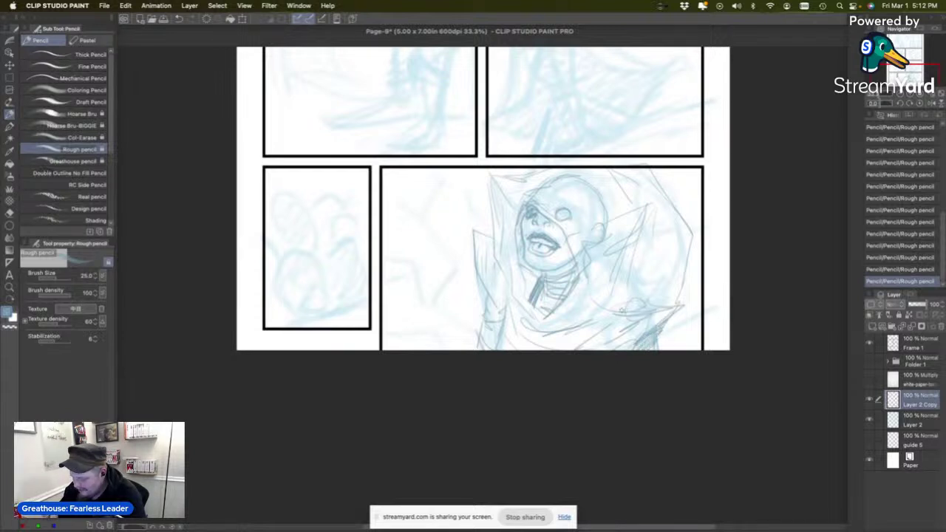
mouse_move(515, 225)
mouse_down()
mouse_move(519, 259)
mouse_move(535, 272)
mouse_up()
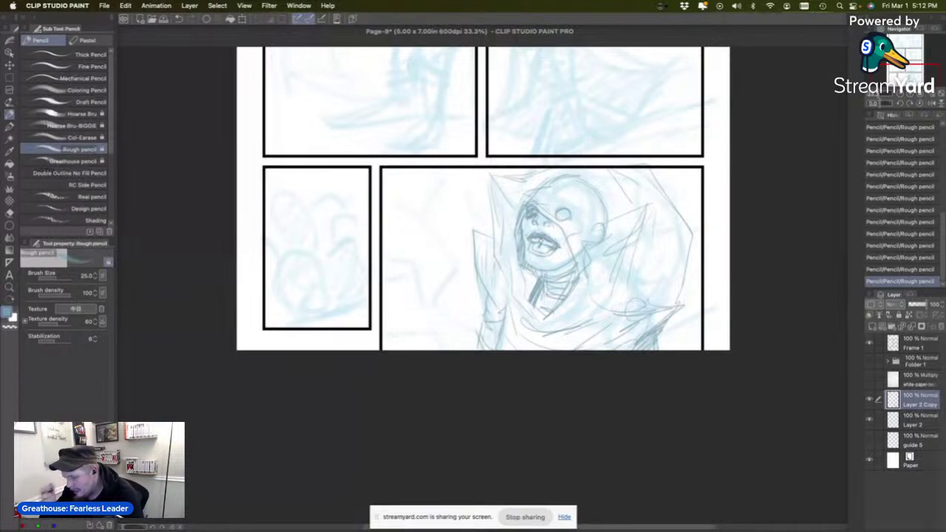
mouse_move(527, 262)
mouse_down()
mouse_move(539, 273)
mouse_move(523, 253)
mouse_move(527, 267)
mouse_move(552, 270)
mouse_up()
key(super+z)
key(super+z)
key(super+z)
drag(538, 273, 560, 265)
key(super+z)
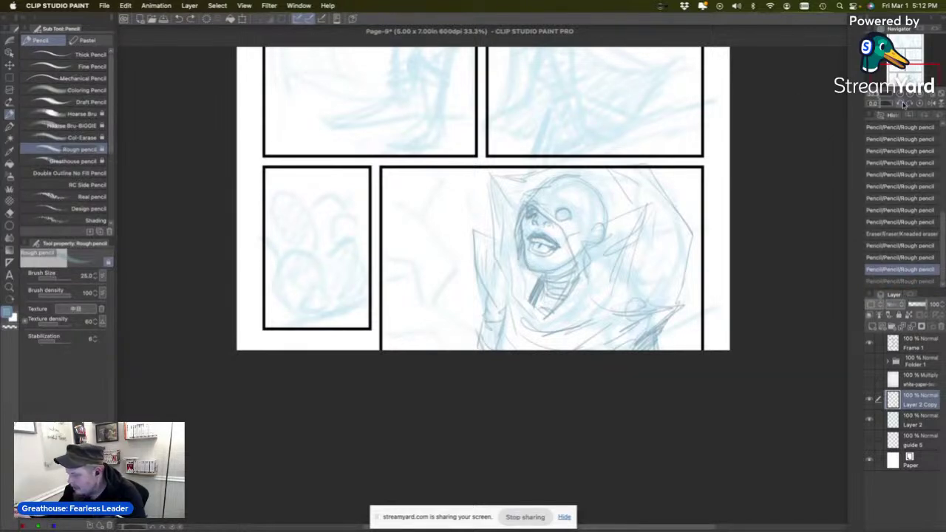
Rotate the canvas to -45 degrees at 50% zoom, rework the lower lip and chin, and set the canvas upright again.
click(902, 105)
click(902, 104)
click(901, 104)
click(910, 95)
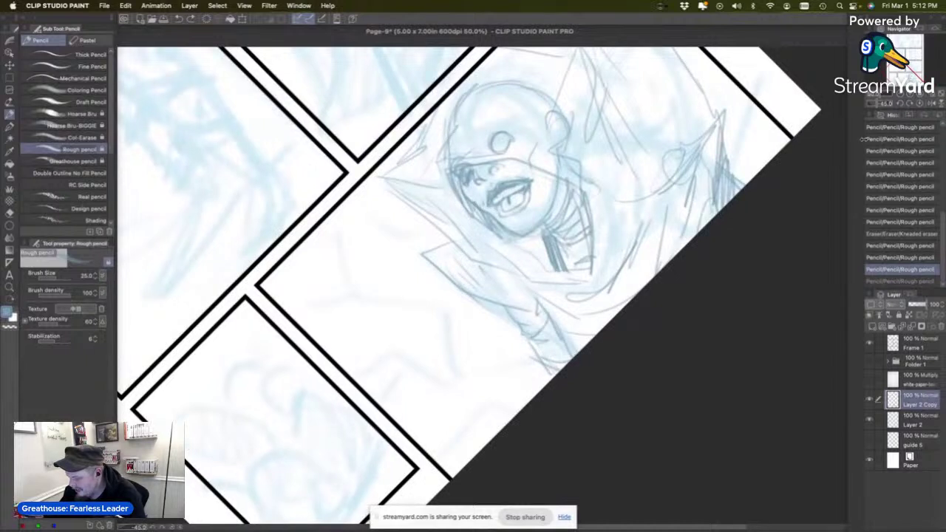
mouse_move(545, 220)
mouse_down()
mouse_move(549, 287)
mouse_move(528, 232)
mouse_move(552, 193)
mouse_move(533, 231)
mouse_move(560, 201)
mouse_move(531, 230)
mouse_move(563, 202)
mouse_move(541, 223)
mouse_move(557, 222)
mouse_move(550, 231)
mouse_move(576, 221)
mouse_move(517, 220)
mouse_move(533, 199)
mouse_up()
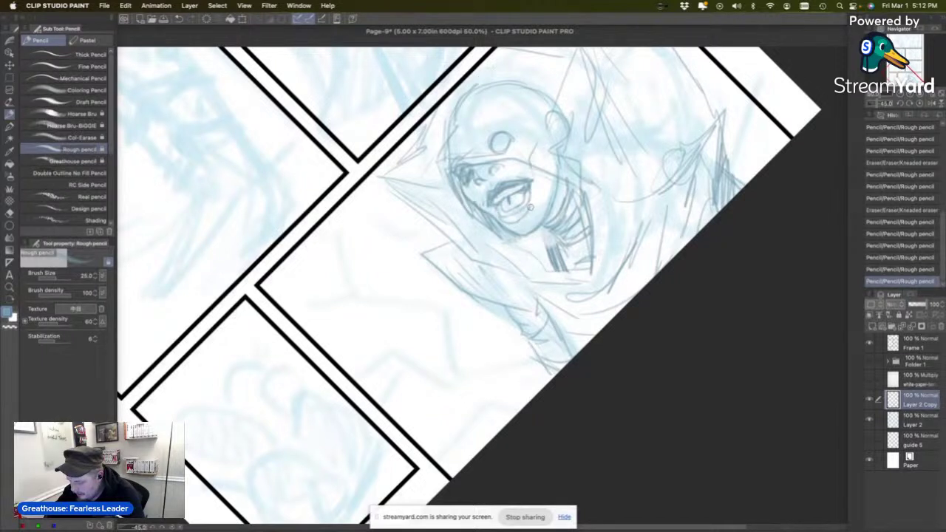
click(920, 103)
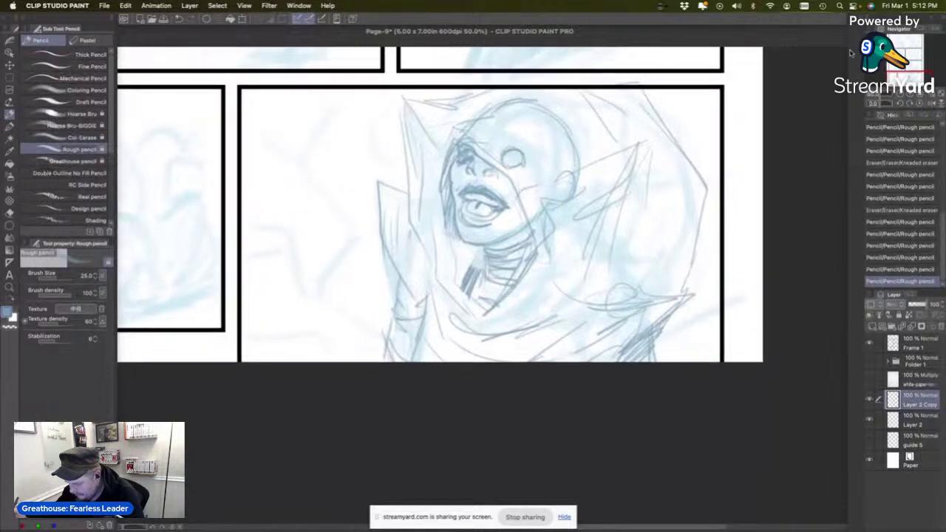
Refine the eye, nose and mouth corner, and hatch shadow across the cheek and jaw below the diagonal face line.
drag(470, 168, 467, 171)
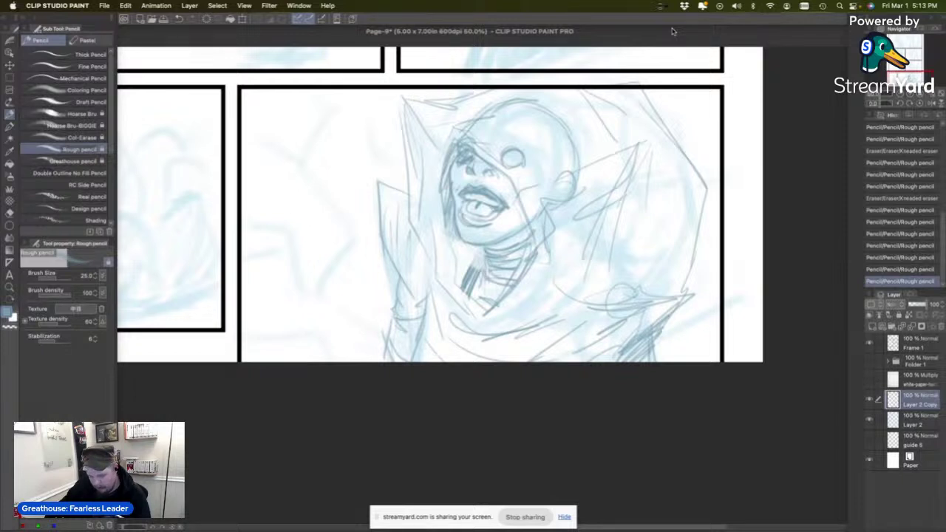
mouse_move(502, 171)
mouse_down()
mouse_move(514, 198)
mouse_move(516, 188)
mouse_move(496, 231)
mouse_move(468, 222)
mouse_move(481, 241)
mouse_up()
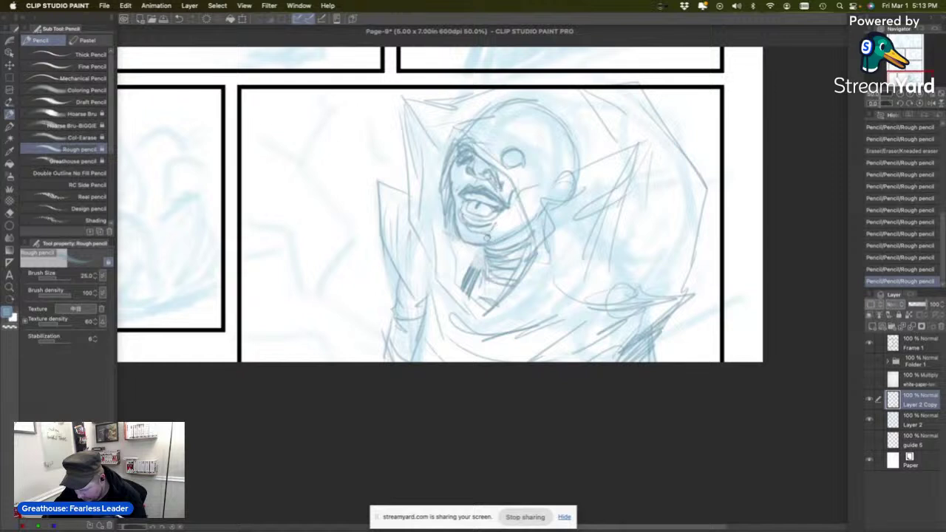
mouse_move(510, 207)
mouse_down()
mouse_move(491, 243)
mouse_move(513, 239)
mouse_up()
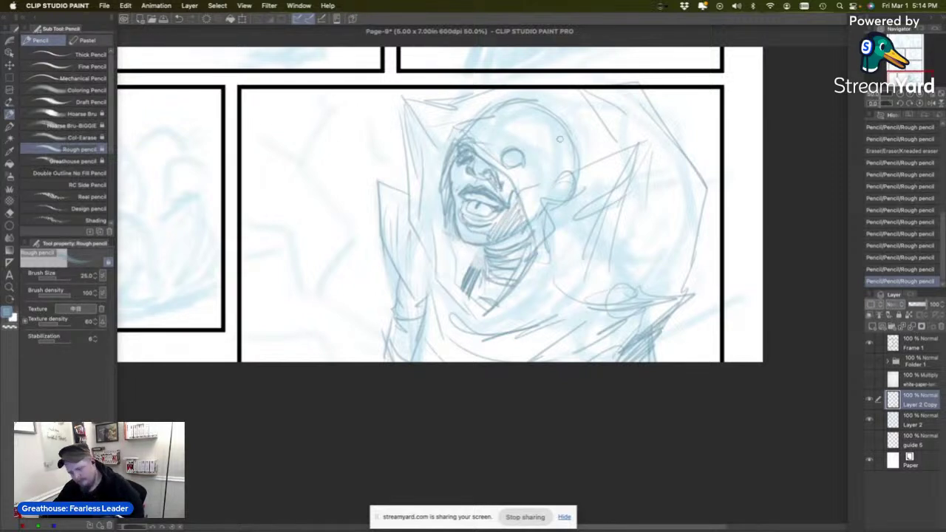
mouse_move(467, 162)
mouse_down()
mouse_move(470, 132)
mouse_move(456, 152)
mouse_move(452, 196)
mouse_move(460, 171)
mouse_move(458, 181)
mouse_move(451, 175)
mouse_move(455, 220)
mouse_up()
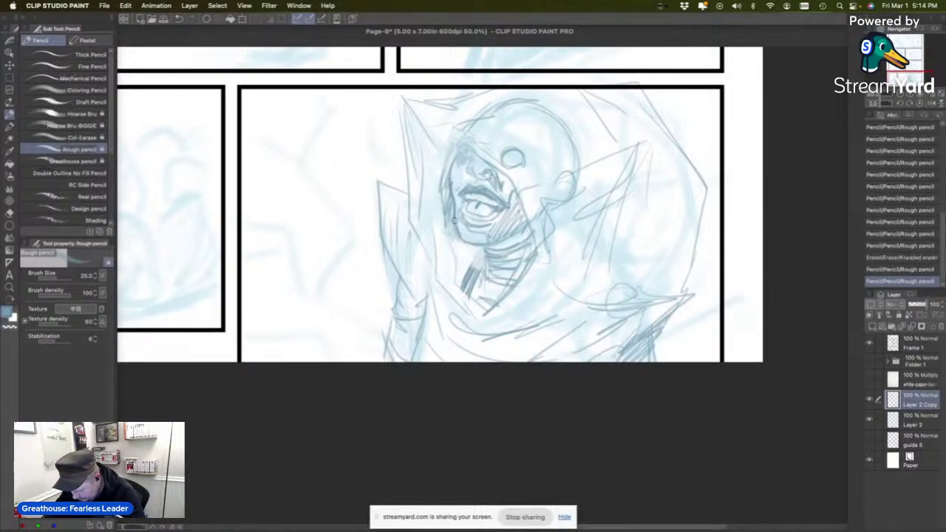
drag(458, 164, 477, 161)
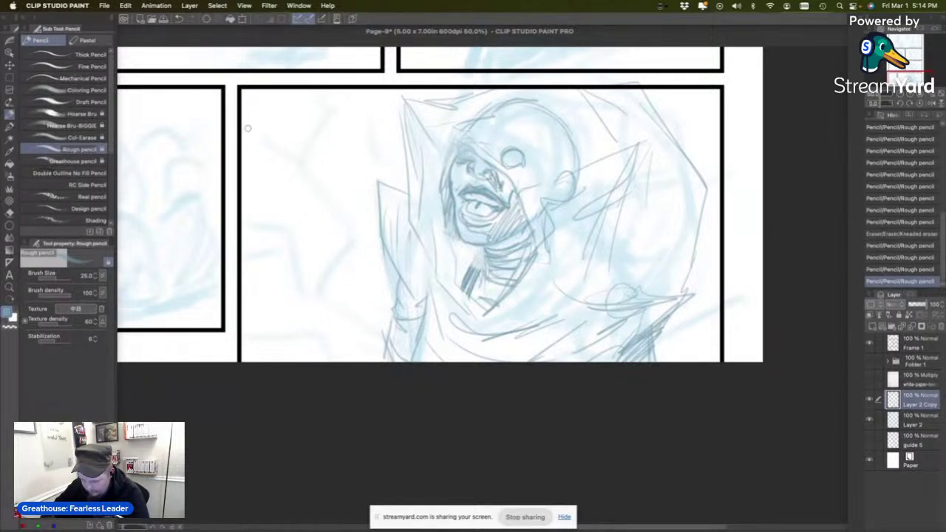
Draw a jagged branching line in the empty background in front of the figure, with forks reaching up to the panel's top border.
mouse_move(248, 130)
mouse_down()
mouse_move(295, 161)
mouse_move(345, 213)
mouse_up()
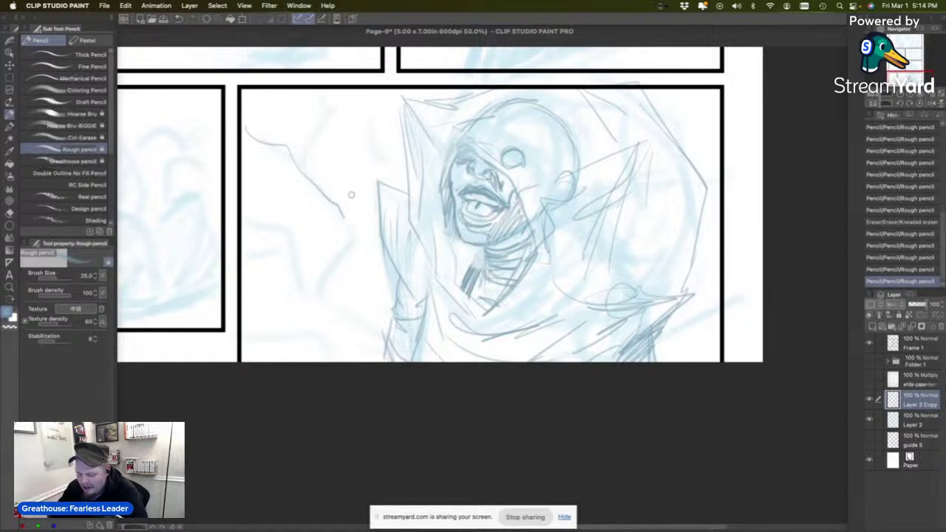
drag(345, 217, 316, 298)
mouse_move(342, 246)
mouse_down()
mouse_move(332, 202)
mouse_move(303, 159)
mouse_move(323, 95)
mouse_move(329, 105)
mouse_up()
drag(246, 123, 257, 139)
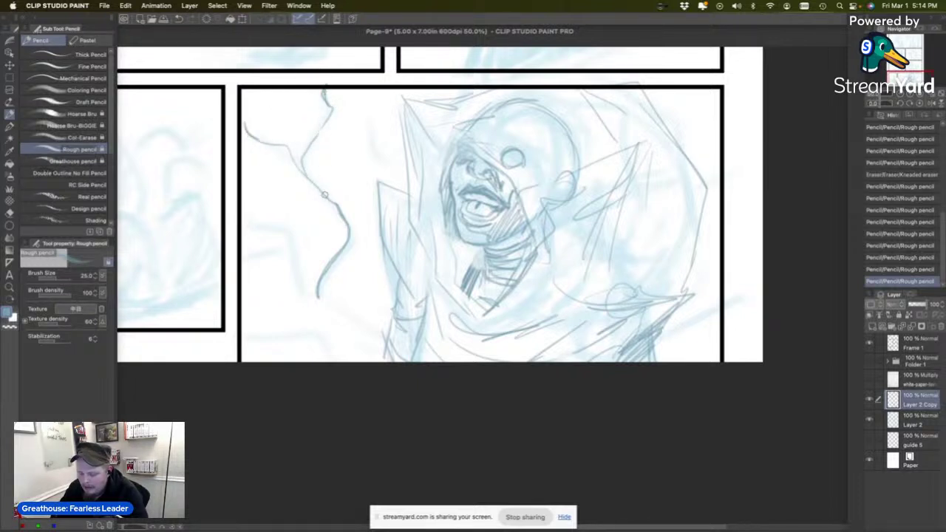
drag(325, 196, 333, 204)
drag(323, 127, 371, 87)
mouse_move(343, 220)
mouse_down()
mouse_move(340, 164)
mouse_move(303, 138)
mouse_move(299, 111)
mouse_up()
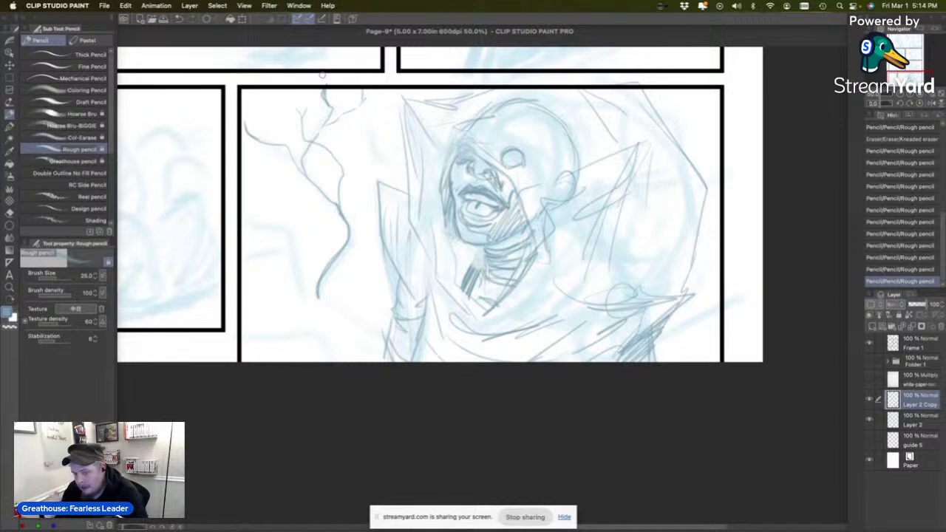
mouse_move(262, 99)
mouse_down()
mouse_move(266, 138)
mouse_move(263, 112)
mouse_up()
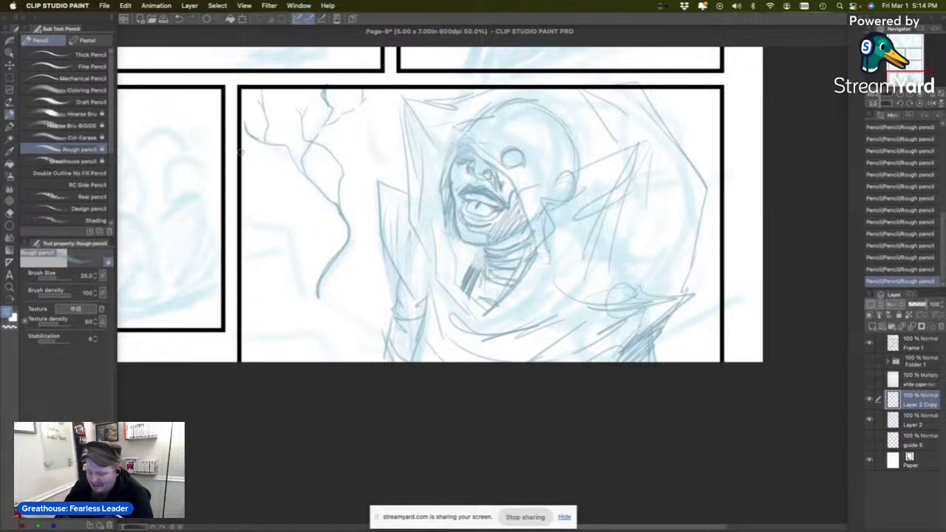
Extend the branching lines with forks from the panel's side border, a link between branches and limbs running down to the bottom border.
drag(249, 160, 309, 187)
drag(241, 151, 298, 165)
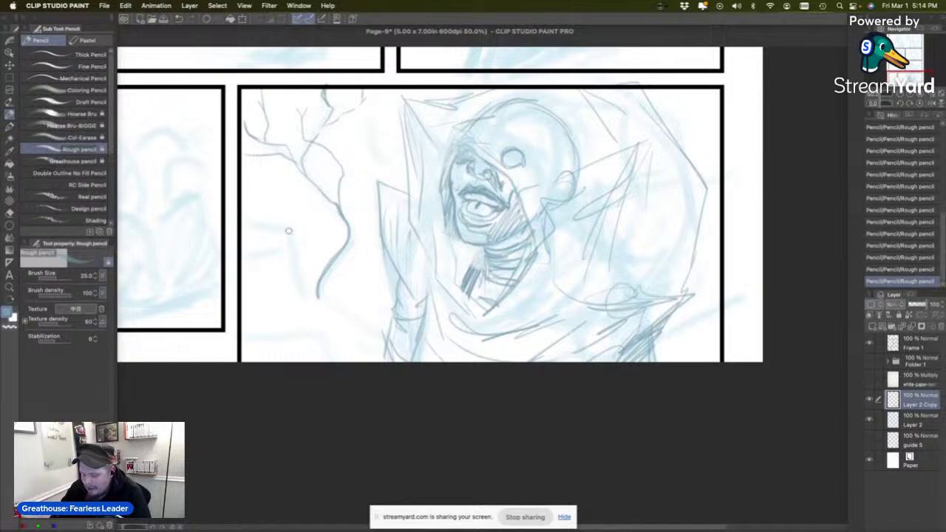
mouse_move(241, 216)
mouse_down()
mouse_move(286, 227)
mouse_move(315, 298)
mouse_move(386, 352)
mouse_up()
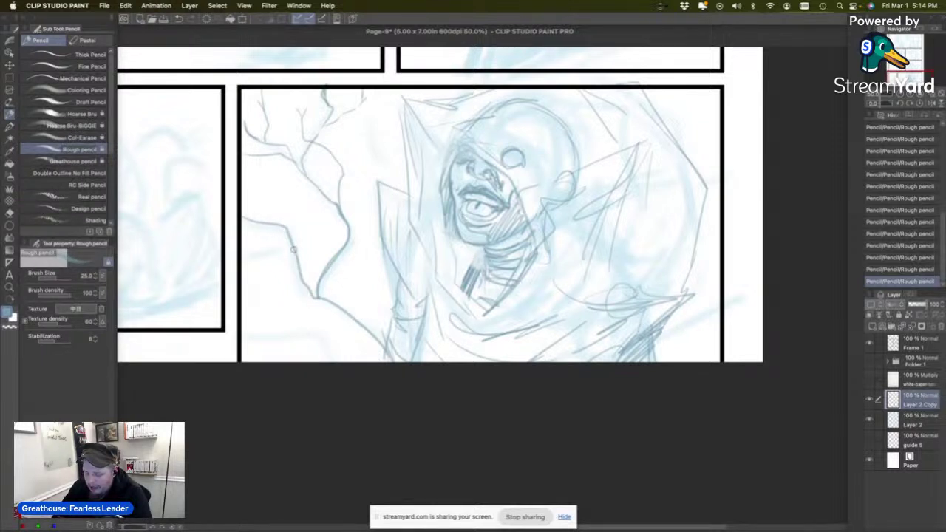
drag(294, 250, 236, 259)
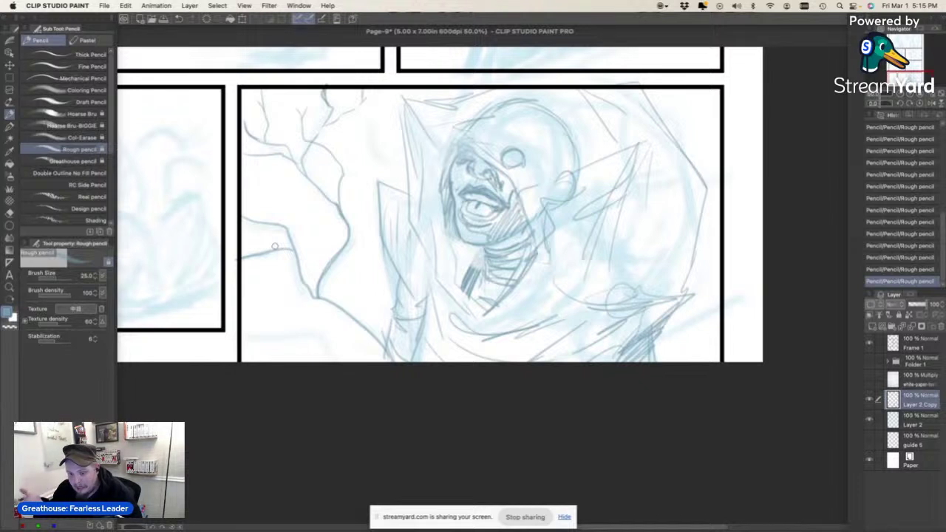
mouse_move(251, 166)
mouse_down()
mouse_move(259, 220)
mouse_move(248, 196)
mouse_move(255, 148)
mouse_move(257, 218)
mouse_up()
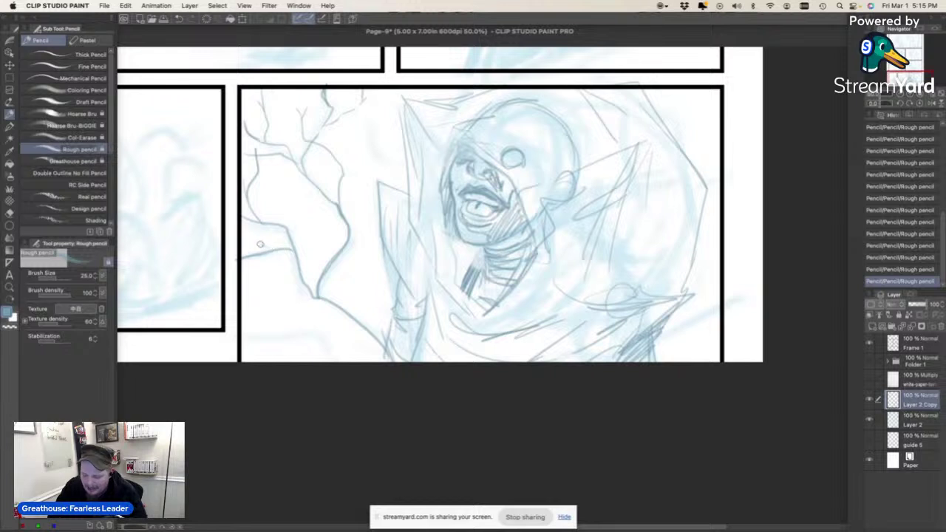
mouse_move(252, 275)
mouse_down()
mouse_move(295, 271)
mouse_move(326, 289)
mouse_move(309, 260)
mouse_move(276, 265)
mouse_move(273, 240)
mouse_up()
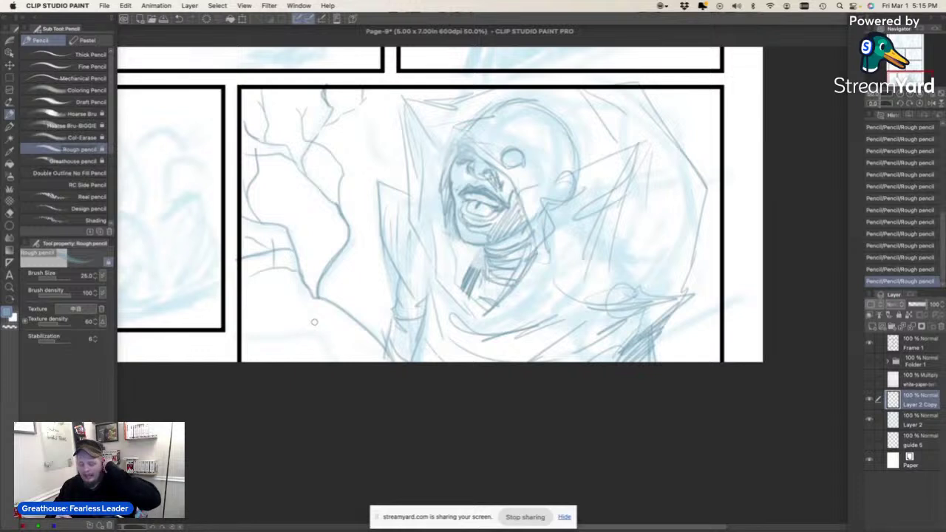
mouse_move(240, 310)
mouse_down()
mouse_move(326, 353)
mouse_move(299, 334)
mouse_move(288, 284)
mouse_move(290, 336)
mouse_move(242, 334)
mouse_up()
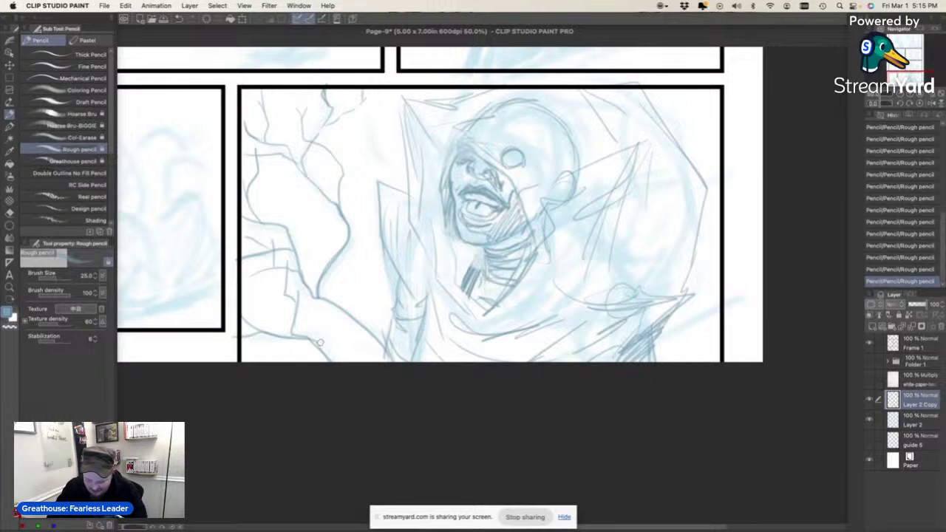
drag(321, 342, 333, 361)
Add short broken lines in the background on both sides of the cloak and darken the hood's inner edge in front of the face.
drag(395, 314, 365, 252)
drag(363, 130, 399, 172)
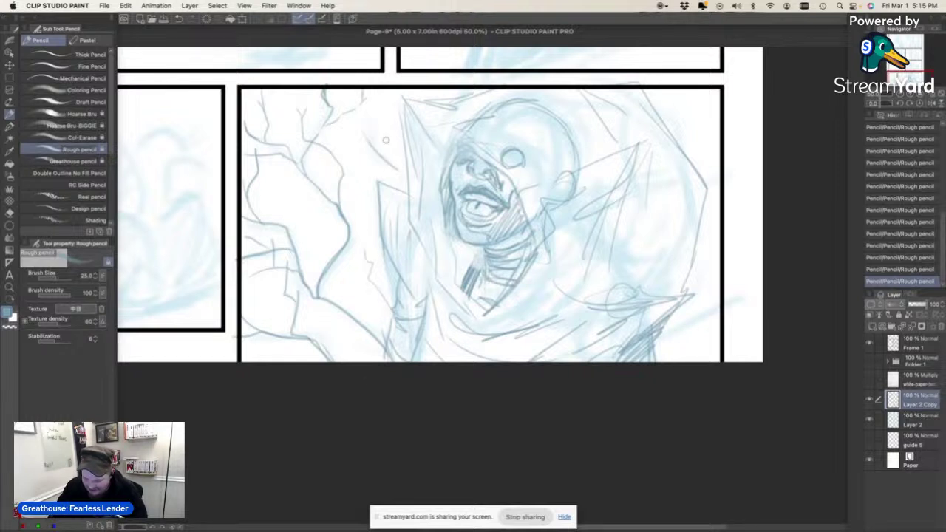
drag(386, 140, 389, 161)
drag(365, 266, 353, 300)
drag(695, 275, 732, 272)
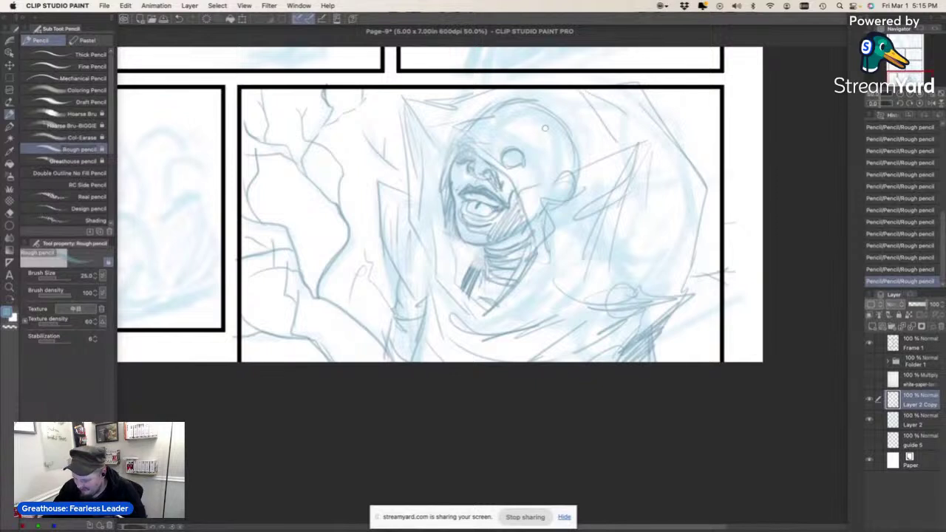
mouse_move(455, 136)
mouse_down()
mouse_move(436, 181)
mouse_move(434, 225)
mouse_move(449, 275)
mouse_up()
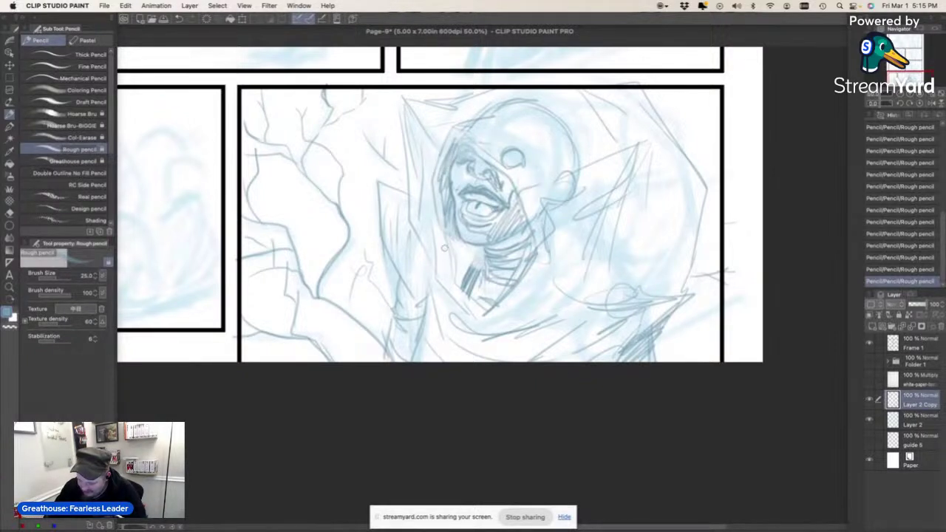
Hatch the folds of the cloak's collar in front of the hooded face and the pointed collar behind the neck.
mouse_move(445, 241)
mouse_down()
mouse_move(437, 292)
mouse_move(464, 320)
mouse_move(431, 283)
mouse_up()
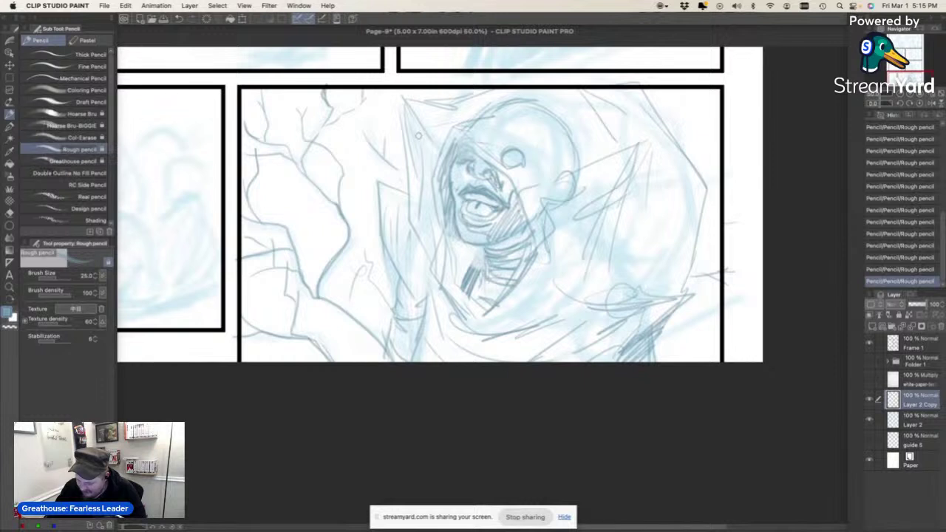
drag(403, 108, 415, 235)
drag(418, 140, 434, 254)
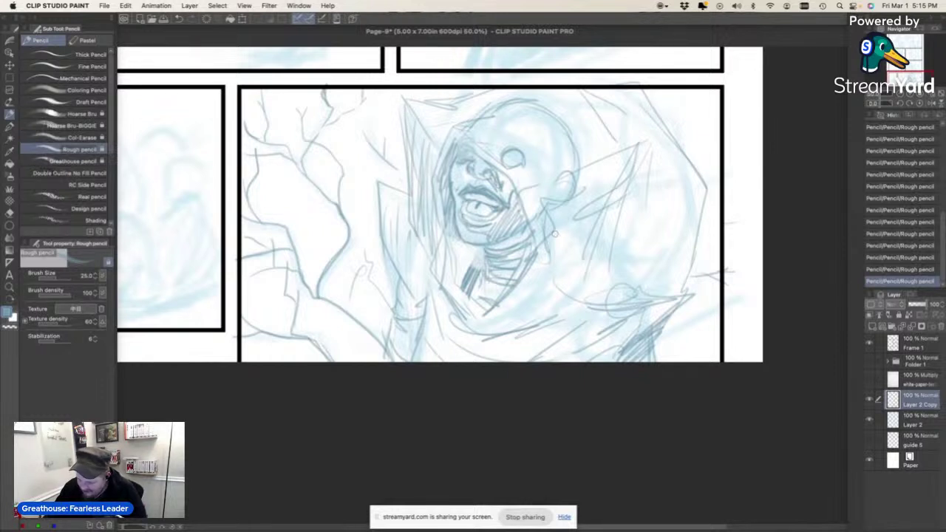
drag(561, 190, 555, 217)
drag(583, 167, 561, 241)
drag(621, 158, 579, 245)
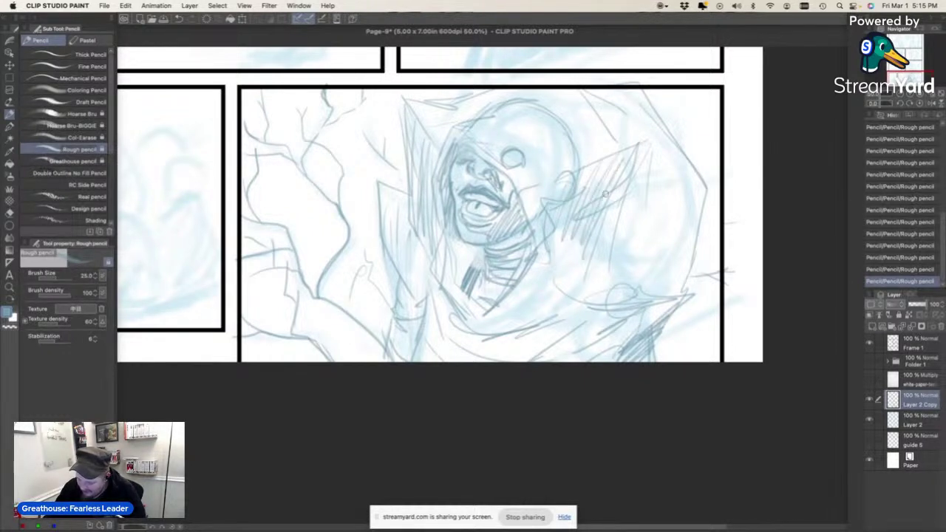
mouse_move(613, 185)
mouse_down()
mouse_move(589, 277)
mouse_move(613, 229)
mouse_up()
mouse_move(640, 192)
mouse_down()
mouse_move(614, 244)
mouse_move(640, 288)
mouse_up()
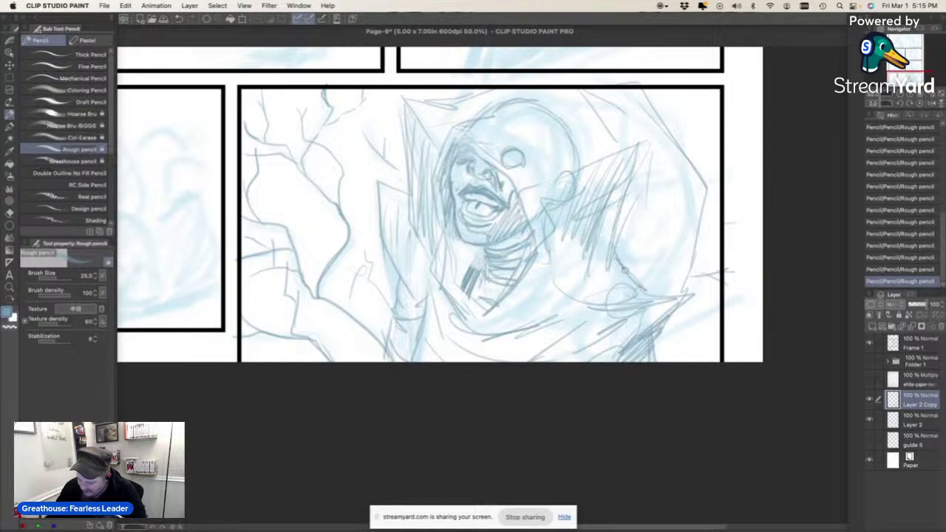
Outline and hatch the shoulder fold near the panel's side border and add short strokes to the cloak below the neck.
mouse_move(618, 251)
mouse_down()
mouse_move(662, 224)
mouse_move(695, 230)
mouse_move(644, 238)
mouse_move(625, 261)
mouse_up()
mouse_move(662, 224)
mouse_down()
mouse_move(627, 261)
mouse_move(652, 255)
mouse_move(645, 279)
mouse_up()
mouse_move(682, 232)
mouse_down()
mouse_move(653, 287)
mouse_move(660, 292)
mouse_up()
mouse_move(690, 255)
mouse_down()
mouse_move(669, 294)
mouse_move(678, 295)
mouse_move(616, 340)
mouse_move(641, 329)
mouse_up()
key(super+z)
mouse_move(566, 297)
mouse_down()
mouse_move(483, 326)
mouse_move(557, 257)
mouse_move(514, 317)
mouse_move(564, 305)
mouse_up()
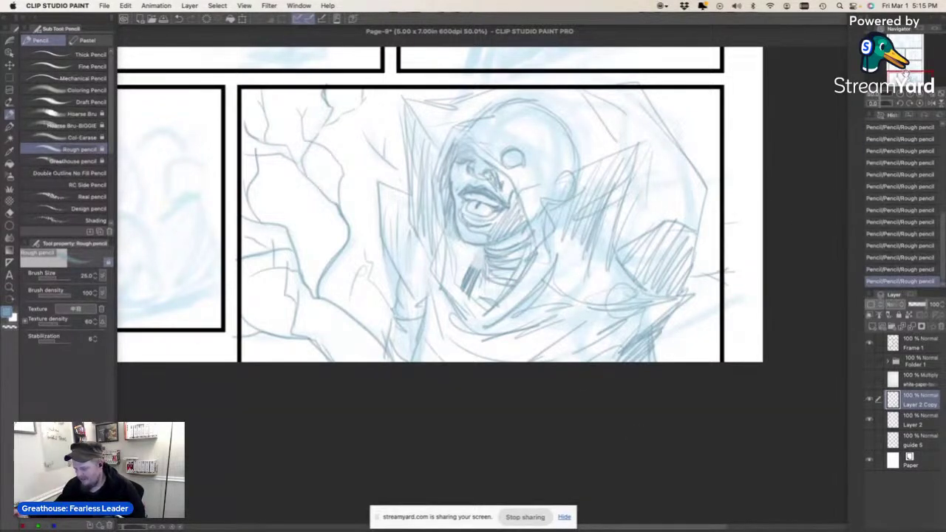
Draw an open rose with spiralling layered petals near the bottom of the narrow panel beside the hooded figure.
drag(906, 74, 906, 57)
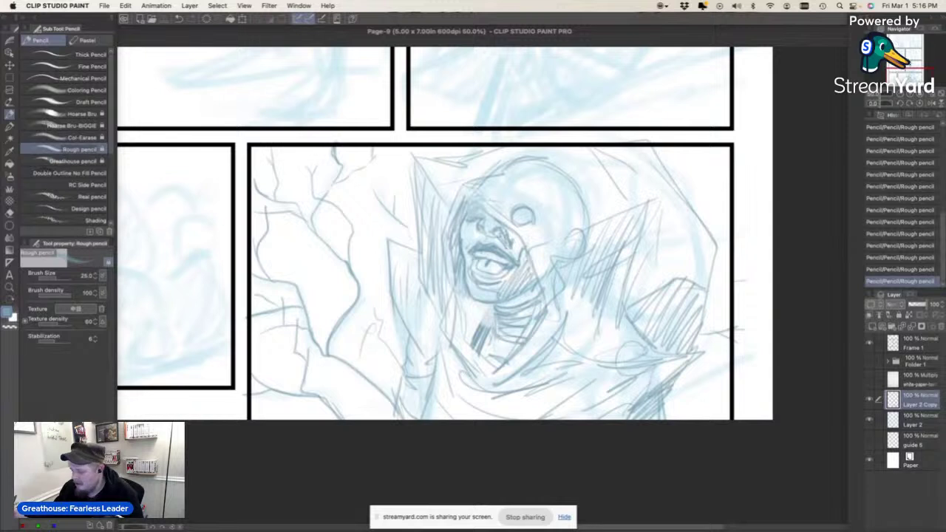
drag(908, 72, 890, 71)
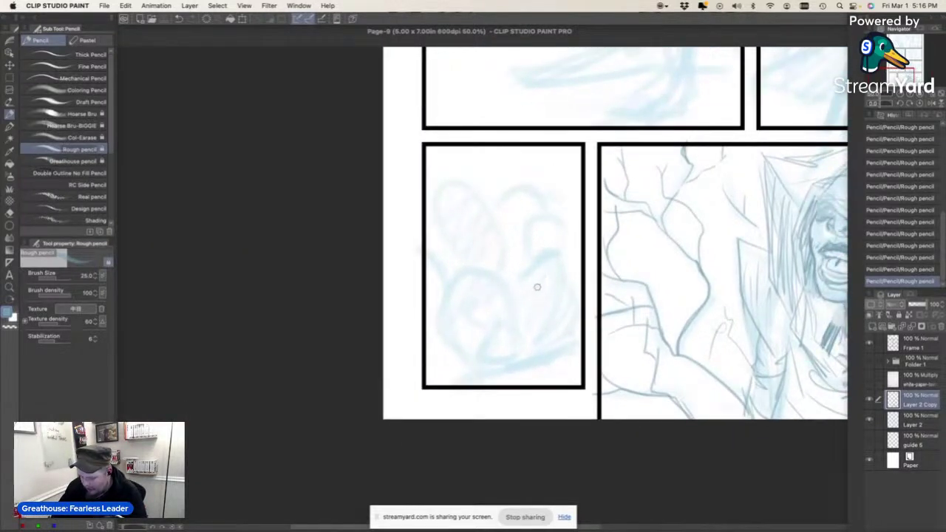
key(super+plus)
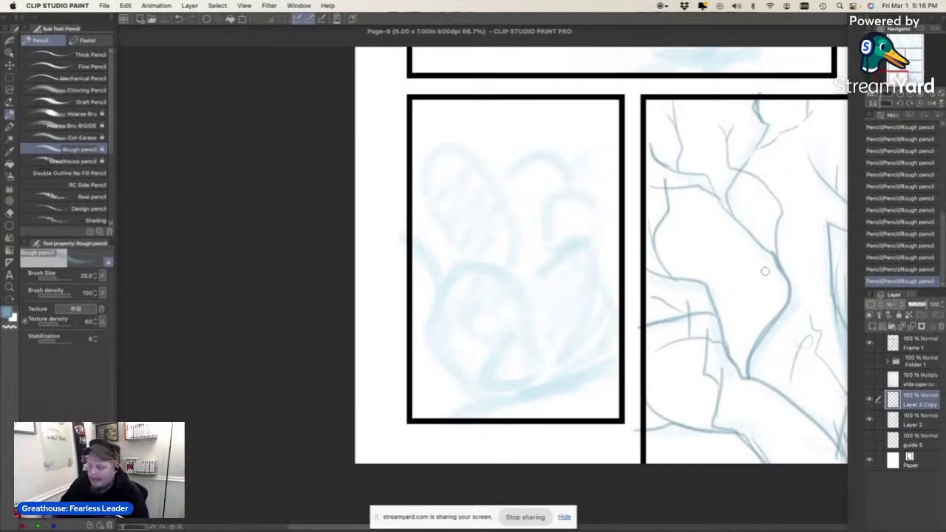
drag(895, 76, 897, 79)
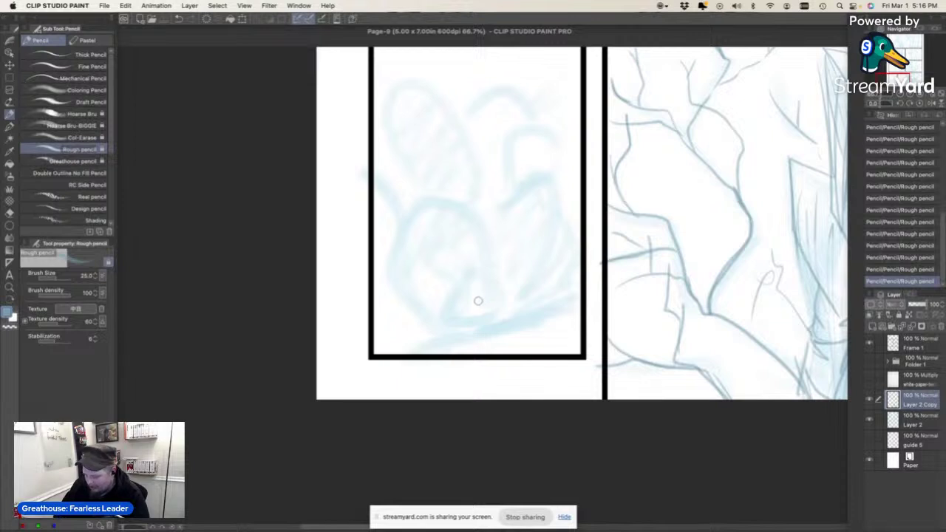
mouse_move(471, 300)
mouse_down()
mouse_move(492, 291)
mouse_move(483, 303)
mouse_move(464, 297)
mouse_move(475, 287)
mouse_move(486, 297)
mouse_move(468, 292)
mouse_move(478, 277)
mouse_move(489, 291)
mouse_move(462, 298)
mouse_move(478, 312)
mouse_move(496, 289)
mouse_move(481, 322)
mouse_up()
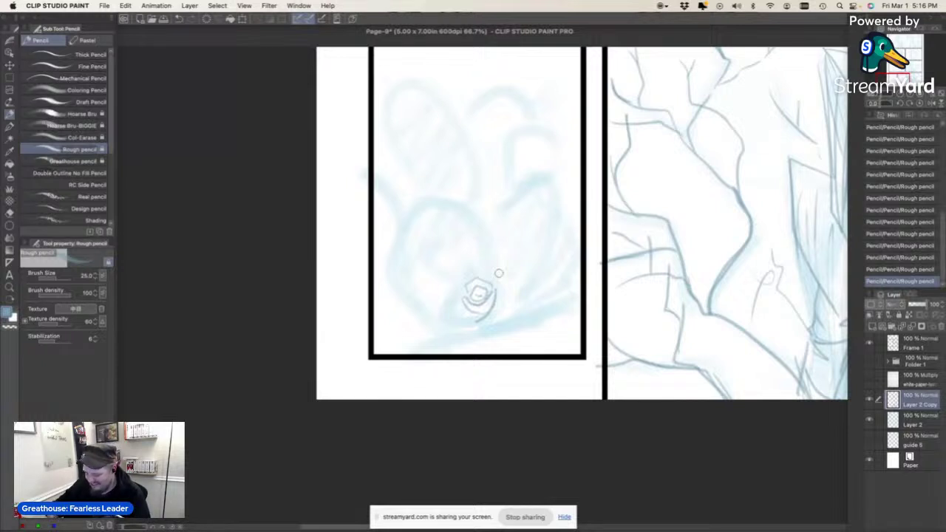
mouse_move(471, 270)
mouse_down()
mouse_move(460, 302)
mouse_move(466, 275)
mouse_up()
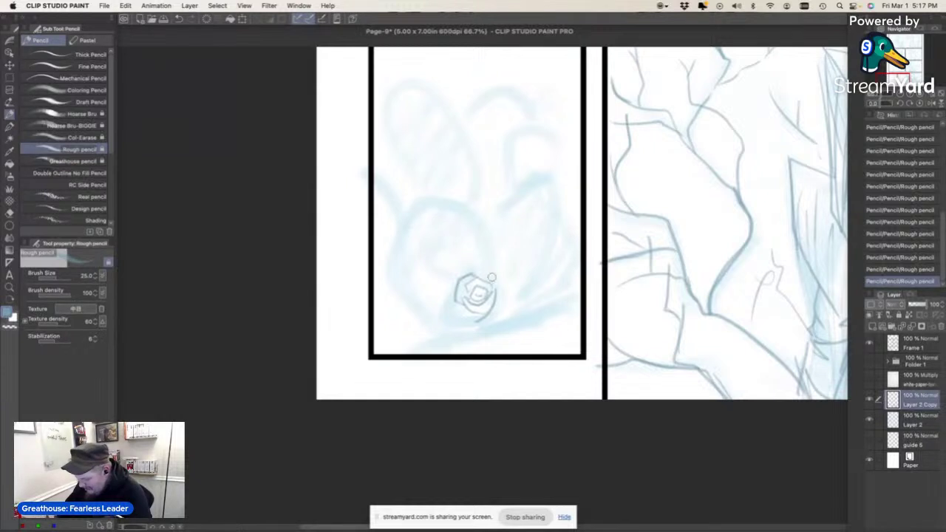
mouse_move(485, 275)
mouse_down()
mouse_move(505, 303)
mouse_move(497, 286)
mouse_move(499, 303)
mouse_move(471, 324)
mouse_move(501, 305)
mouse_move(482, 329)
mouse_move(460, 306)
mouse_move(450, 315)
mouse_move(471, 318)
mouse_move(449, 306)
mouse_move(451, 286)
mouse_move(453, 317)
mouse_move(473, 319)
mouse_move(446, 286)
mouse_up()
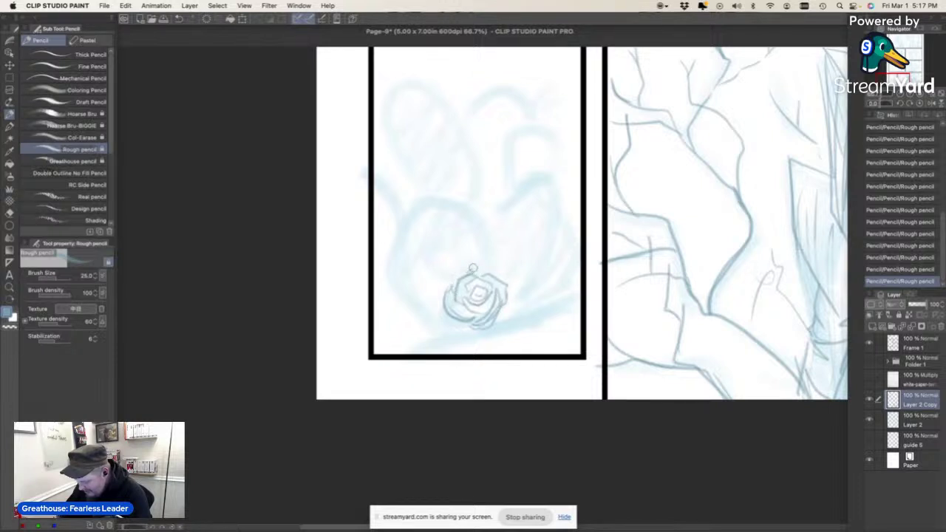
mouse_move(472, 268)
mouse_down()
mouse_move(509, 268)
mouse_move(476, 273)
mouse_move(485, 267)
mouse_move(507, 279)
mouse_move(509, 309)
mouse_move(496, 329)
mouse_move(471, 334)
mouse_up()
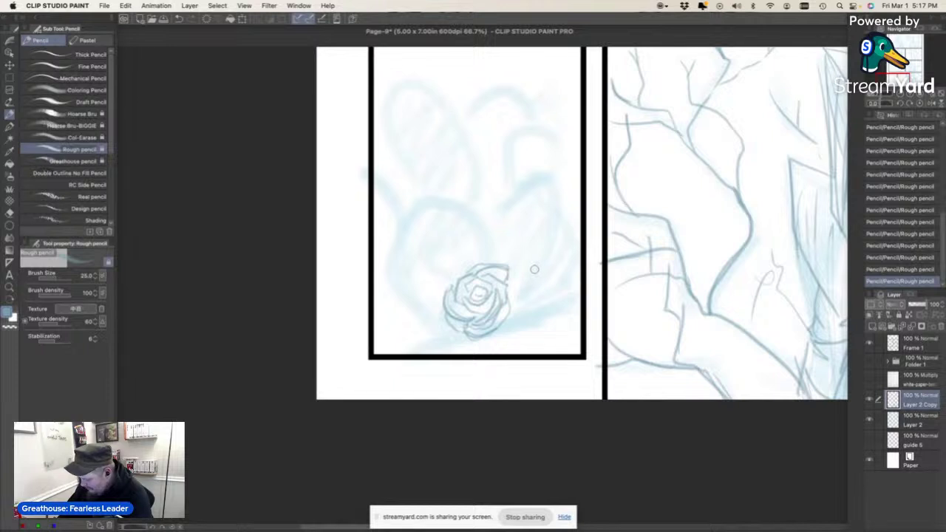
Draw a second rose seen from the side above the first, and outline two large pointed, rounded shapes behind both.
mouse_move(503, 255)
mouse_down()
mouse_move(508, 236)
mouse_move(541, 244)
mouse_move(529, 283)
mouse_move(506, 255)
mouse_move(493, 262)
mouse_move(497, 239)
mouse_up()
mouse_move(546, 256)
mouse_down()
mouse_move(540, 284)
mouse_move(523, 284)
mouse_move(551, 257)
mouse_move(525, 227)
mouse_move(518, 237)
mouse_move(543, 238)
mouse_move(548, 255)
mouse_move(511, 230)
mouse_move(500, 238)
mouse_move(512, 228)
mouse_move(533, 234)
mouse_up()
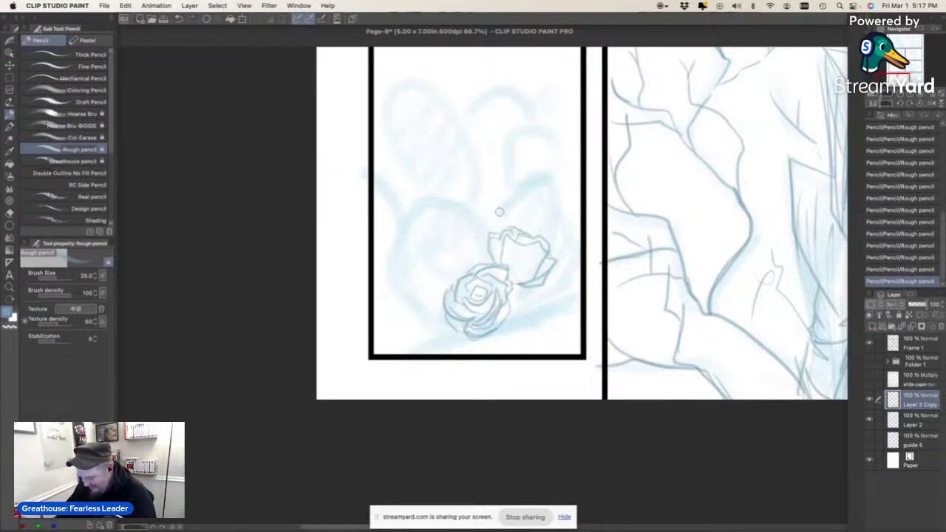
mouse_move(494, 231)
mouse_down()
mouse_move(458, 204)
mouse_move(400, 227)
mouse_move(383, 273)
mouse_move(452, 337)
mouse_up()
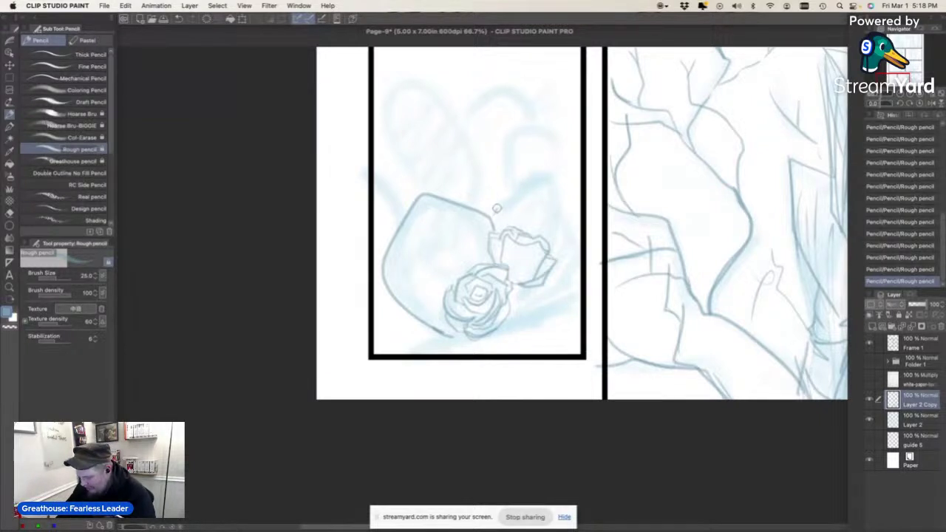
mouse_move(492, 205)
mouse_down()
mouse_move(545, 178)
mouse_move(564, 218)
mouse_move(560, 272)
mouse_move(523, 307)
mouse_up()
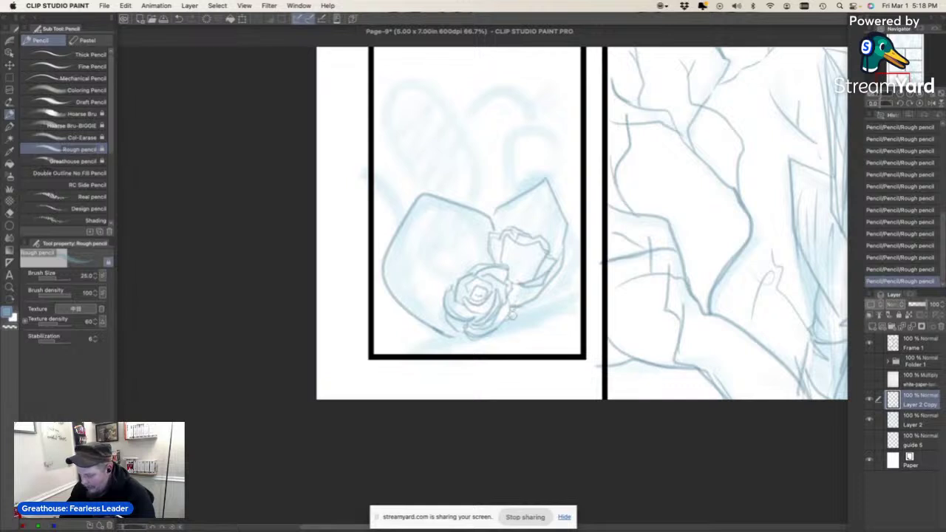
Sketch slanted ground strokes beneath the roses and outline a tall angular shape rising above the large rounded one.
drag(513, 311, 563, 300)
mouse_move(519, 322)
mouse_down()
mouse_move(494, 335)
mouse_move(458, 334)
mouse_move(442, 347)
mouse_move(448, 338)
mouse_move(430, 337)
mouse_move(399, 355)
mouse_move(563, 289)
mouse_move(553, 294)
mouse_move(581, 282)
mouse_up()
drag(569, 319, 471, 373)
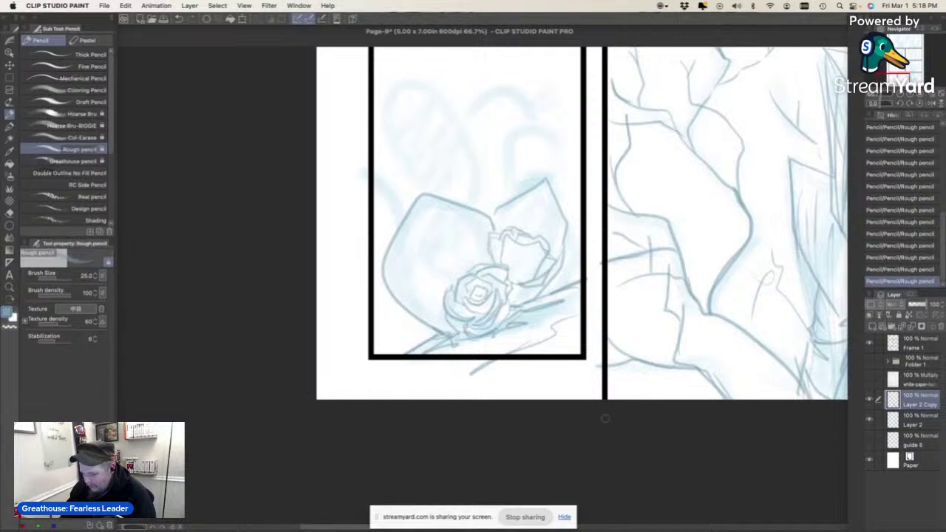
drag(549, 319, 581, 324)
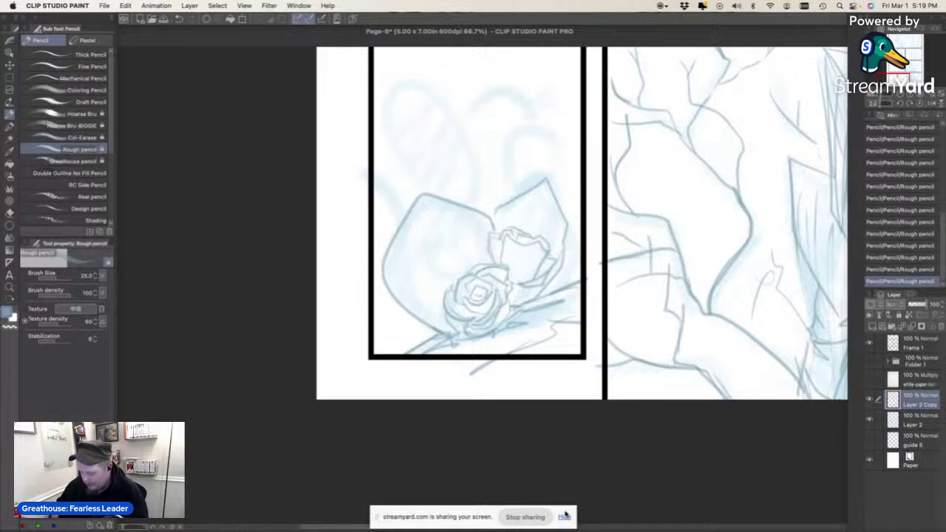
mouse_move(392, 94)
mouse_down()
mouse_move(407, 178)
mouse_move(399, 84)
mouse_move(450, 99)
mouse_move(471, 132)
mouse_move(481, 208)
mouse_up()
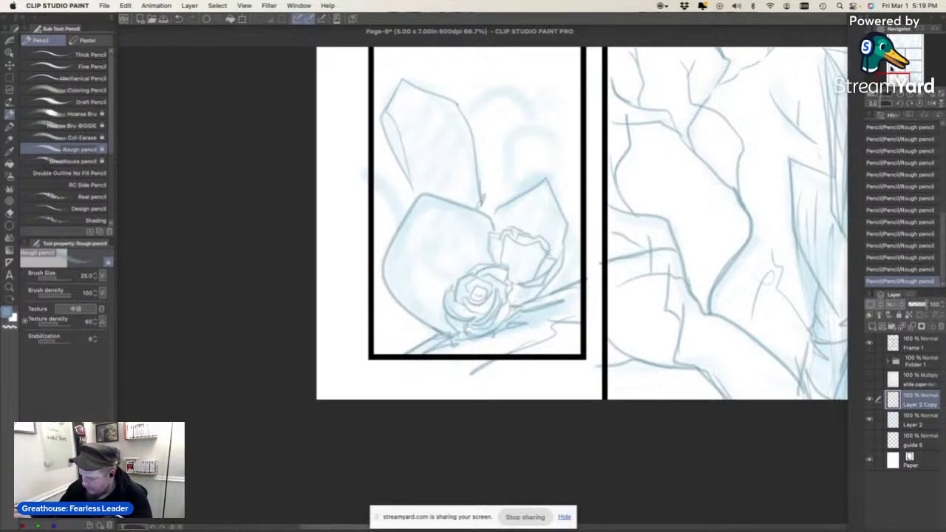
Draw a small third rose above the smaller pointed shape, reworking its upper petal edges.
drag(891, 68, 897, 78)
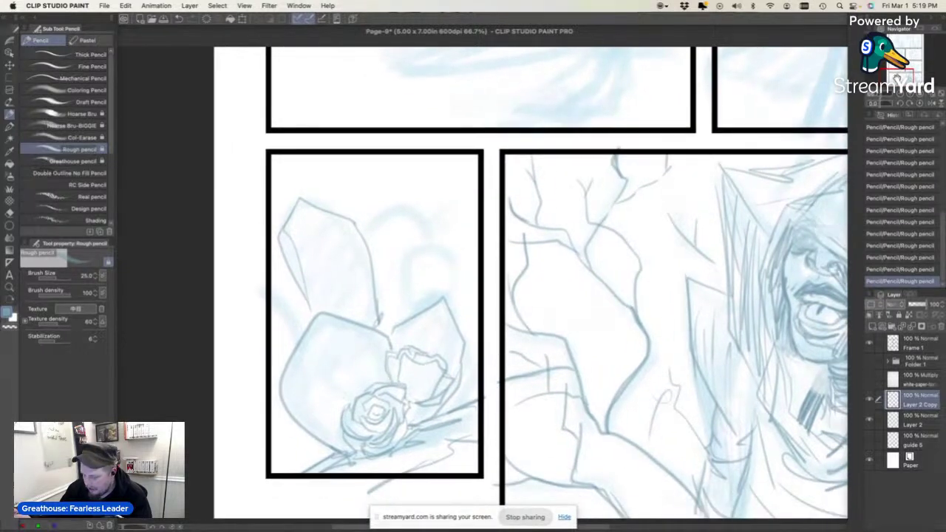
scroll(532, 288, down, 5)
scroll(532, 289, left, 5)
scroll(491, 227, up, 2)
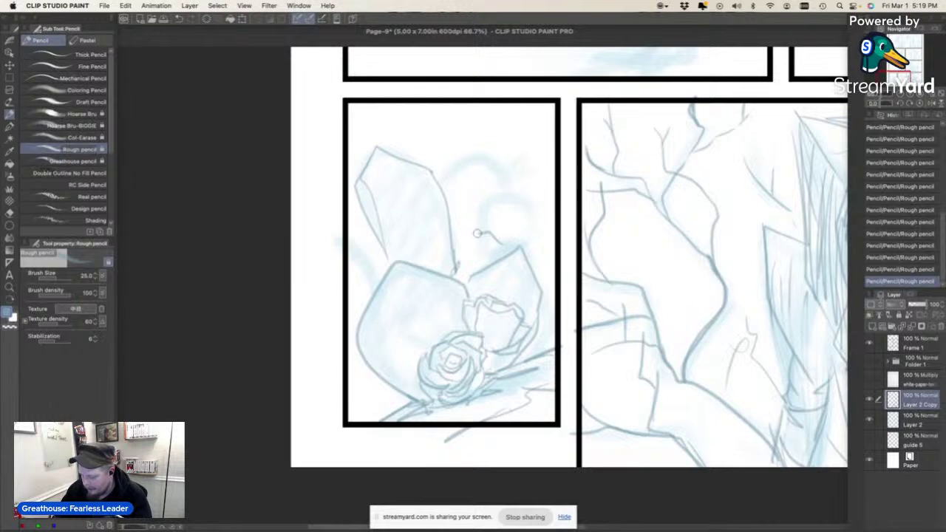
key(super+z)
mouse_move(505, 251)
mouse_down()
mouse_move(479, 234)
mouse_move(483, 253)
mouse_move(508, 238)
mouse_move(532, 245)
mouse_move(530, 256)
mouse_move(507, 244)
mouse_move(540, 251)
mouse_move(495, 235)
mouse_move(499, 214)
mouse_move(531, 219)
mouse_move(534, 247)
mouse_move(534, 234)
mouse_move(507, 217)
mouse_move(489, 222)
mouse_move(488, 213)
mouse_move(471, 214)
mouse_move(476, 237)
mouse_up()
drag(533, 230, 535, 253)
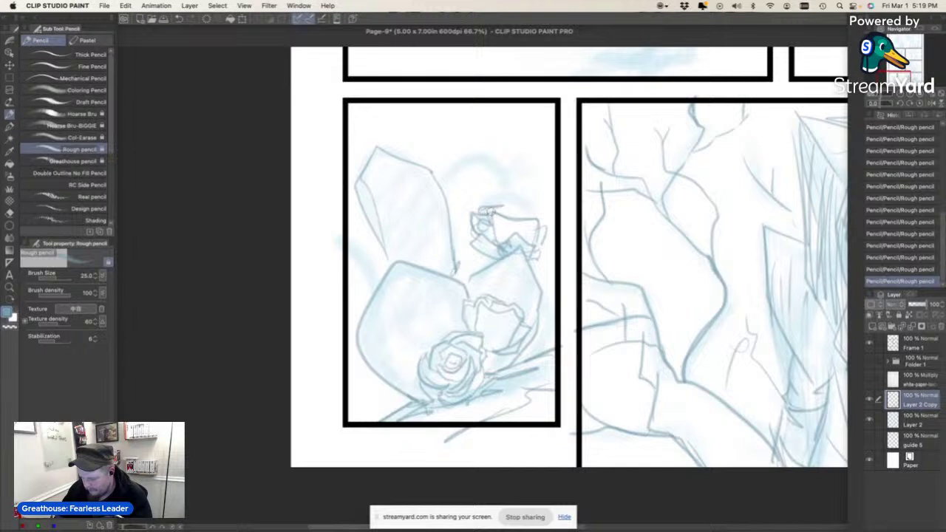
key(super+z)
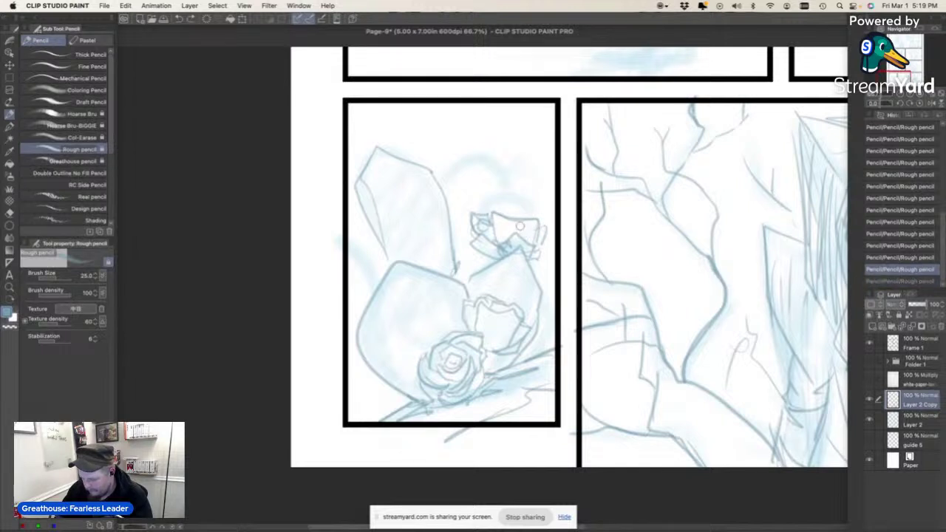
drag(486, 218, 476, 247)
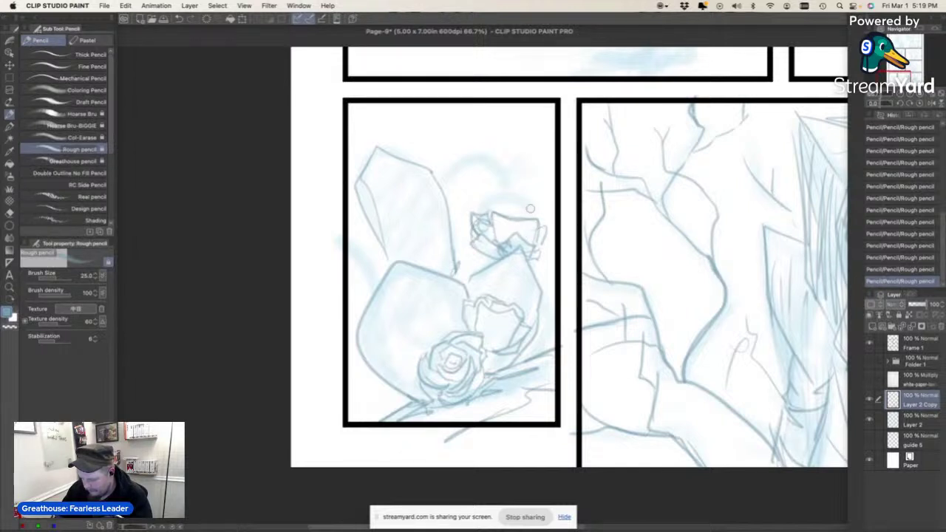
key(super+z)
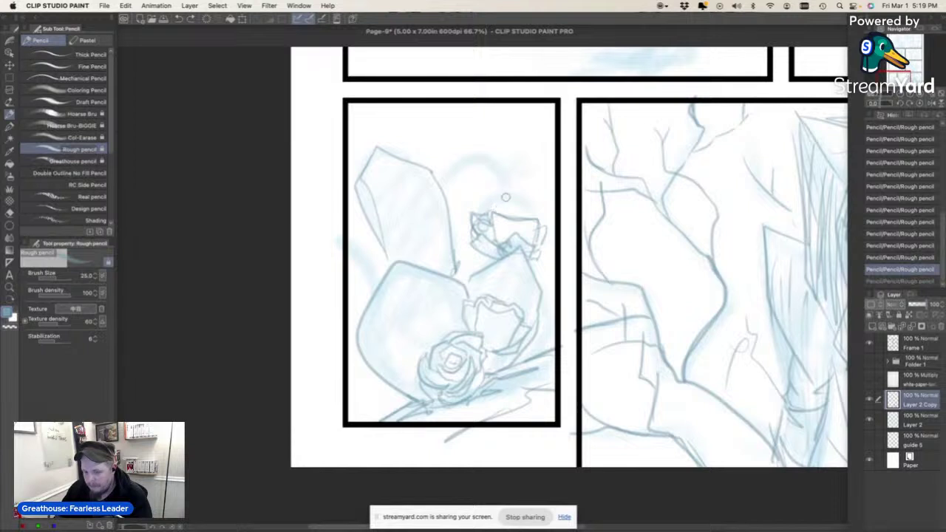
drag(489, 209, 521, 214)
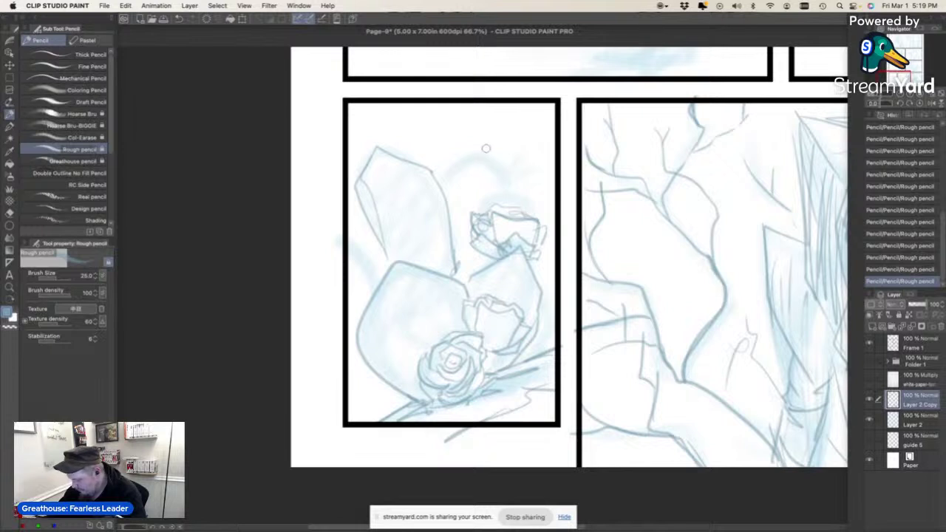
Outline the rounded shape behind the third rose and add short strokes along both side borders and the ground.
mouse_move(444, 181)
mouse_down()
mouse_move(504, 167)
mouse_move(519, 203)
mouse_move(511, 171)
mouse_move(486, 154)
mouse_move(444, 182)
mouse_up()
drag(519, 180, 550, 210)
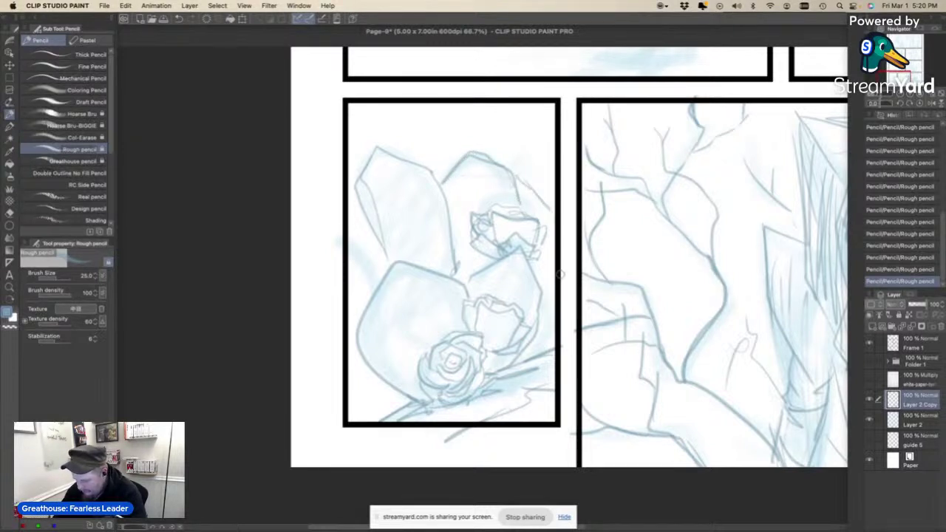
drag(554, 298, 539, 332)
drag(346, 244, 373, 287)
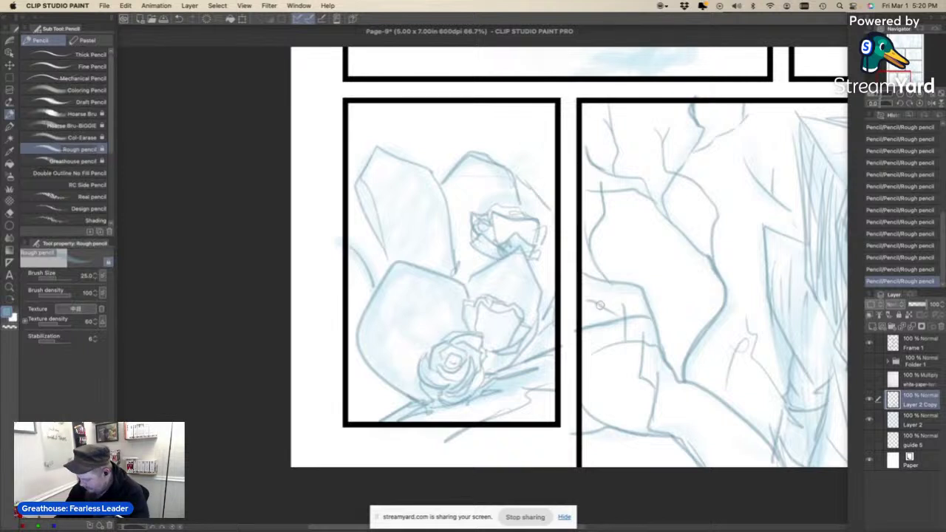
drag(345, 366, 382, 381)
drag(337, 402, 386, 391)
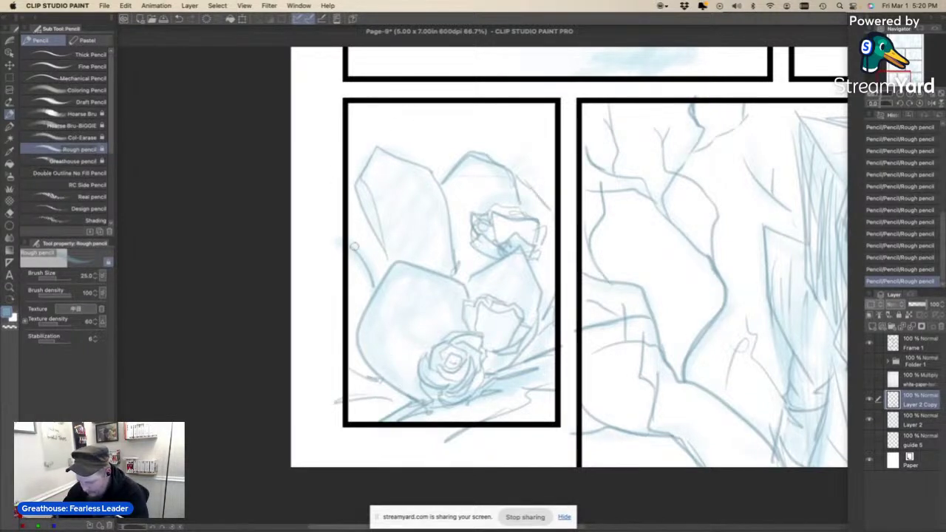
drag(352, 235, 371, 221)
key(super+z)
drag(425, 109, 441, 181)
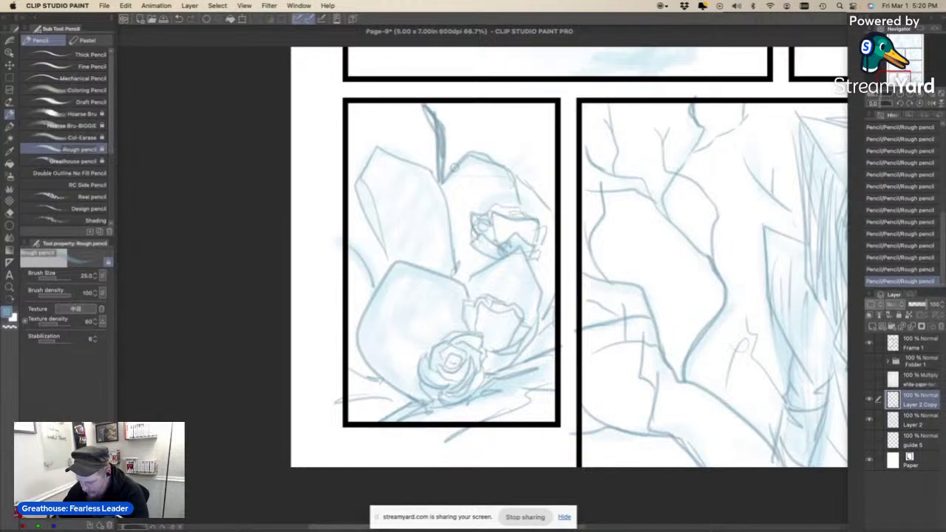
mouse_move(503, 105)
mouse_down()
mouse_move(510, 138)
mouse_move(499, 107)
mouse_move(547, 189)
mouse_up()
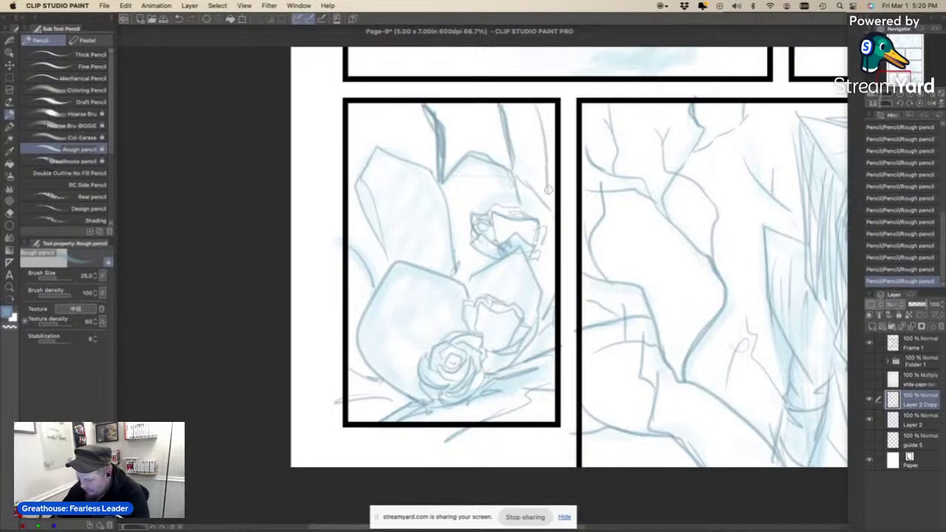
key(ctrl+z)
key(ctrl+z)
key(super+z)
Draw diagonal background lines from the top border with long lines crossing them, and add strokes beside the large rounded shape.
mouse_move(407, 110)
mouse_down()
mouse_move(452, 161)
mouse_move(409, 108)
mouse_move(421, 128)
mouse_up()
mouse_move(476, 104)
mouse_down()
mouse_move(558, 195)
mouse_move(509, 120)
mouse_move(474, 104)
mouse_move(544, 173)
mouse_up()
mouse_move(339, 134)
mouse_down()
mouse_move(365, 162)
mouse_move(334, 155)
mouse_move(484, 123)
mouse_up()
drag(499, 160, 547, 152)
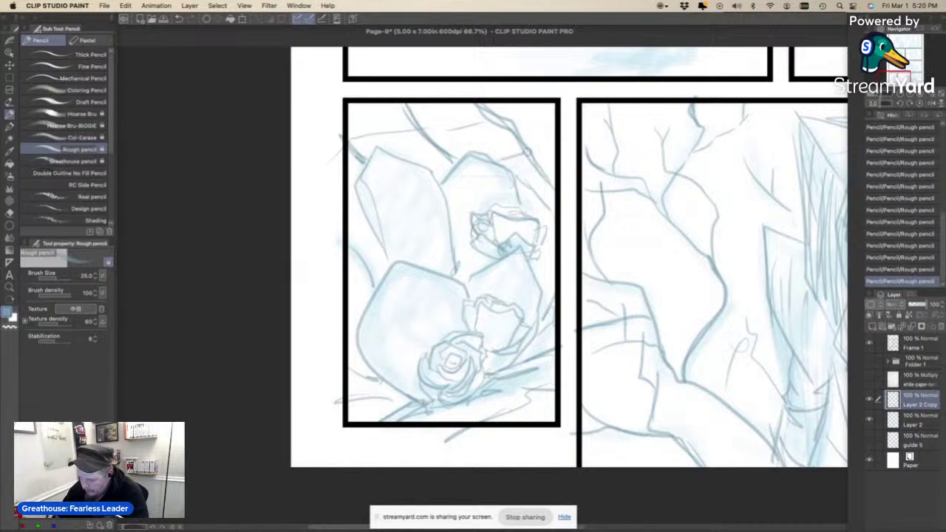
drag(359, 239, 384, 269)
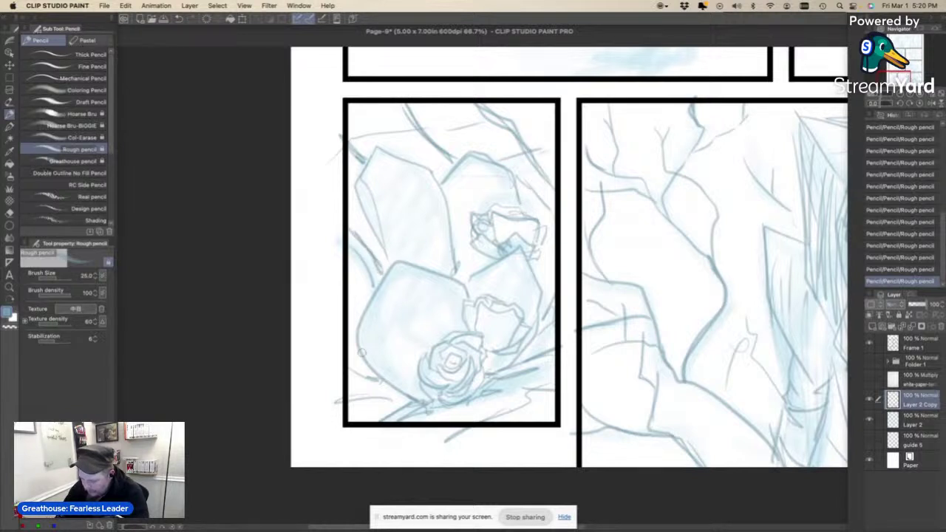
drag(347, 399, 364, 381)
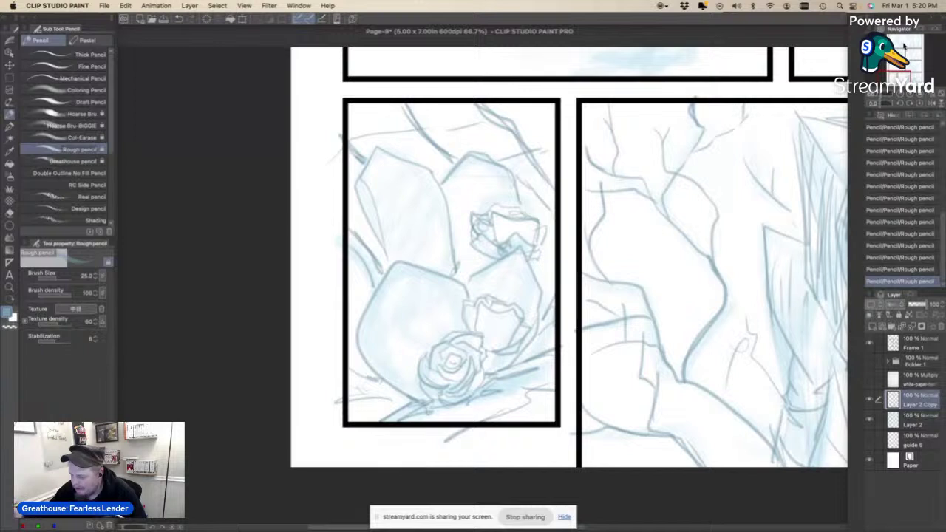
drag(904, 77, 902, 74)
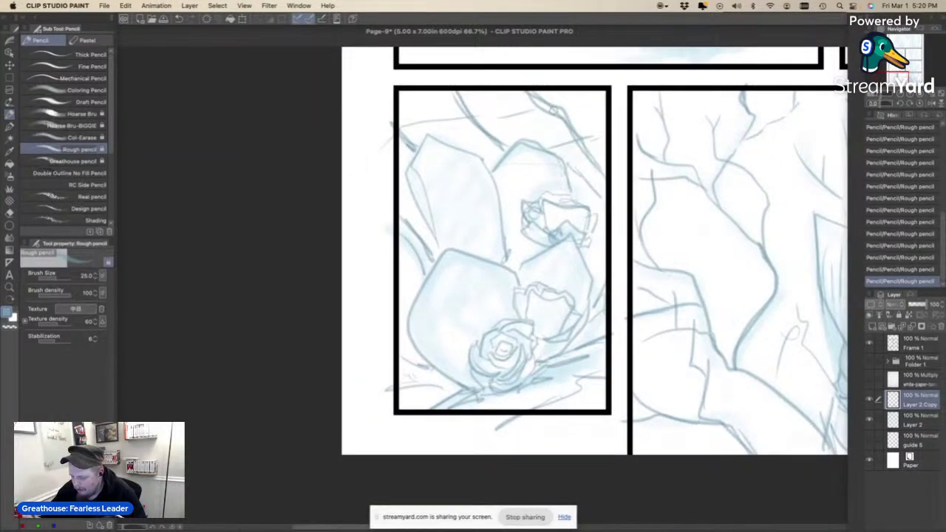
Finish the rose panel with a stroke among the upper background lines, zigzag hatching under the large rounded shape, and small curves behind it and across the border.
mouse_move(552, 122)
mouse_down()
mouse_move(594, 111)
mouse_move(539, 127)
mouse_up()
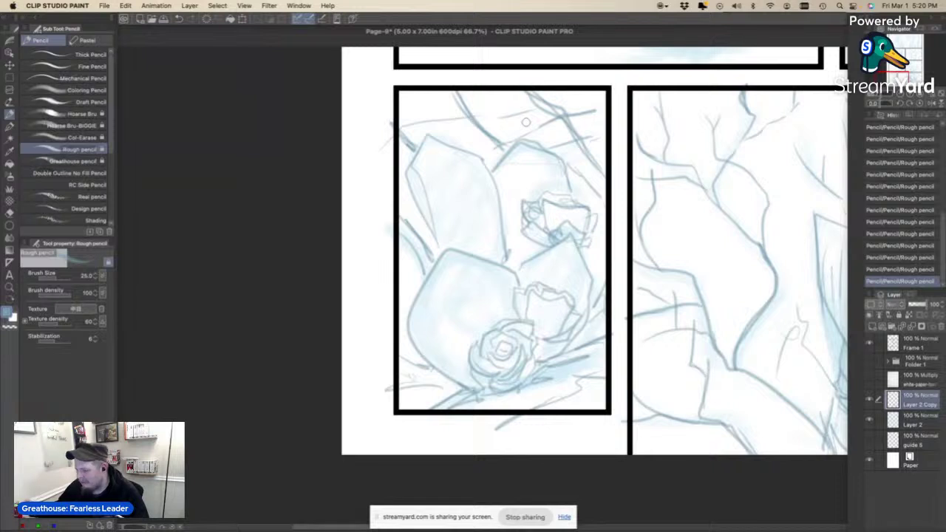
key(super+z)
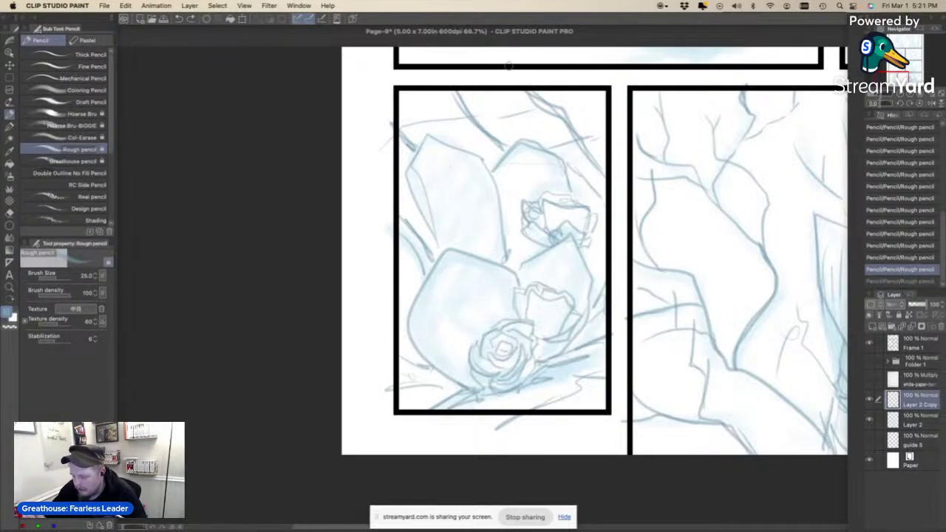
key(super+y)
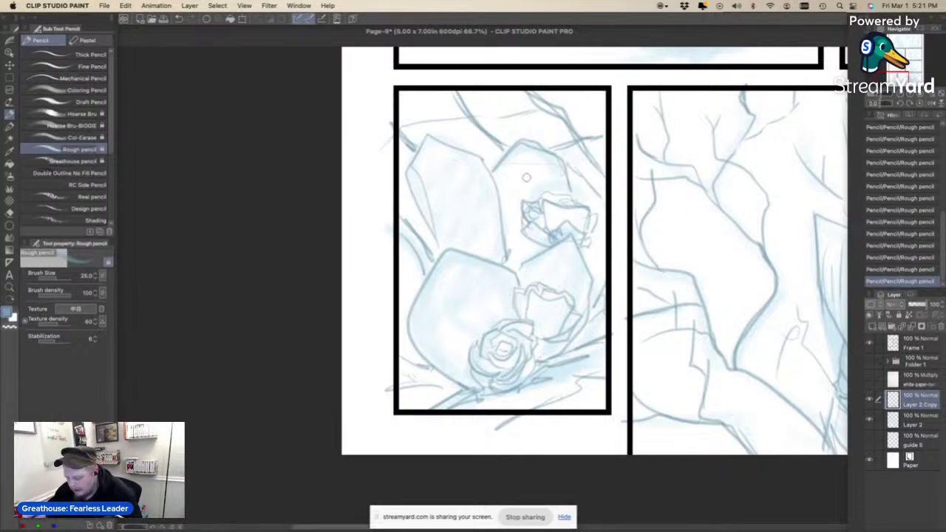
drag(415, 340, 470, 370)
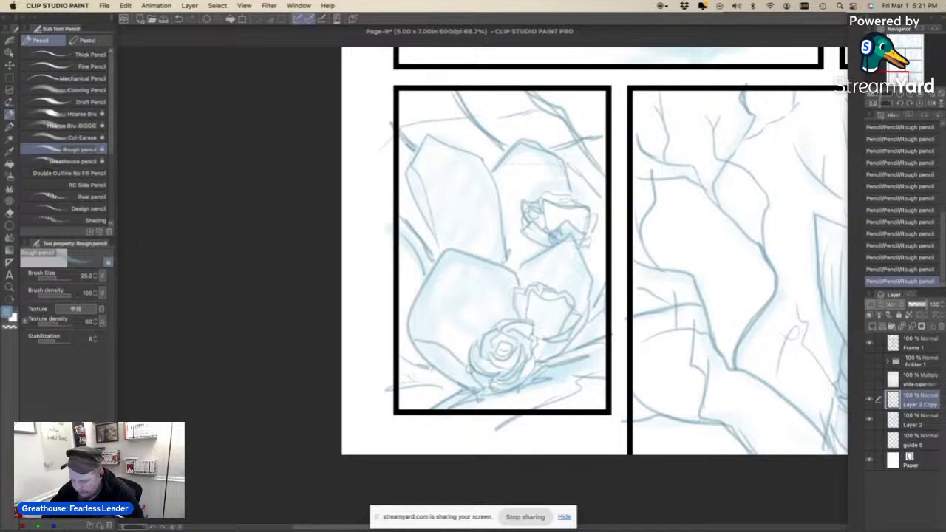
mouse_move(418, 345)
mouse_down()
mouse_move(464, 369)
mouse_move(484, 392)
mouse_up()
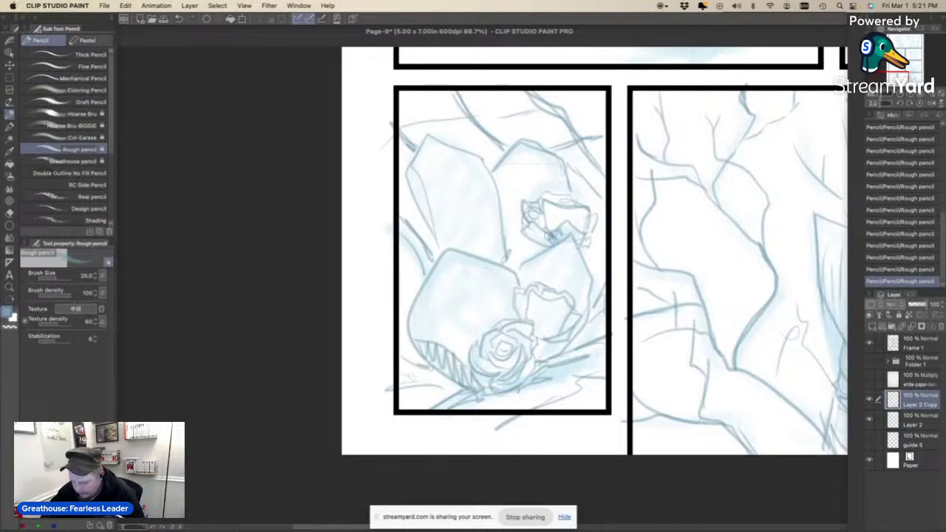
mouse_move(501, 253)
mouse_down()
mouse_move(493, 251)
mouse_move(516, 272)
mouse_up()
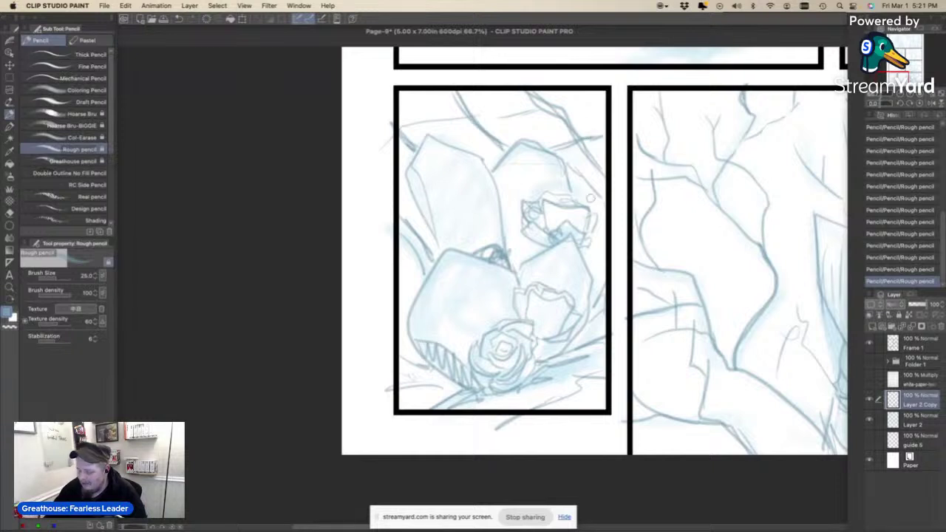
mouse_move(589, 198)
mouse_down()
mouse_move(612, 194)
mouse_move(592, 192)
mouse_move(617, 242)
mouse_up()
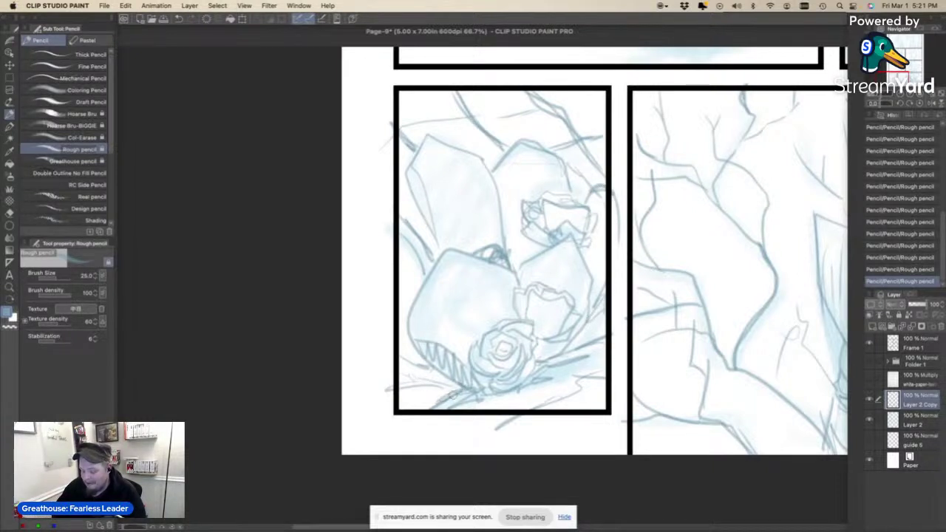
In the wide middle-row panel above the hooded figure, pencil a long contour curving down to the left border, with short curves near its base.
drag(891, 77, 912, 63)
scroll(547, 116, left, 3)
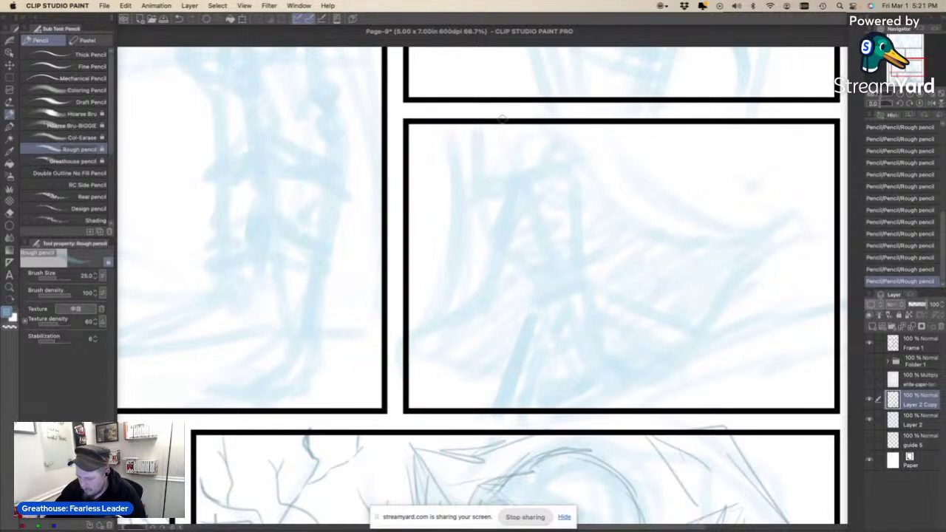
drag(524, 143, 515, 222)
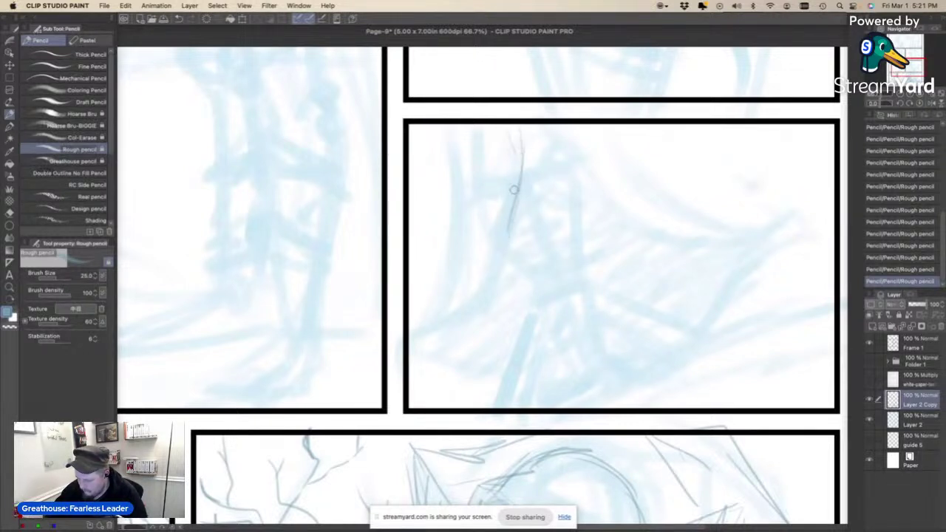
drag(522, 170, 507, 235)
mouse_move(516, 198)
mouse_down()
mouse_move(513, 238)
mouse_move(410, 374)
mouse_move(486, 290)
mouse_up()
drag(512, 214, 478, 305)
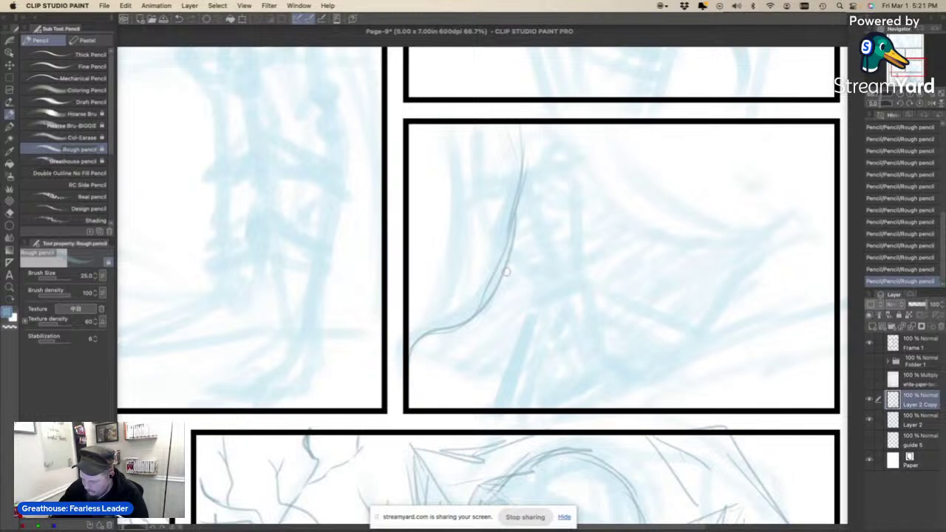
mouse_move(515, 234)
mouse_down()
mouse_move(487, 344)
mouse_move(487, 306)
mouse_move(463, 312)
mouse_up()
drag(432, 301, 461, 301)
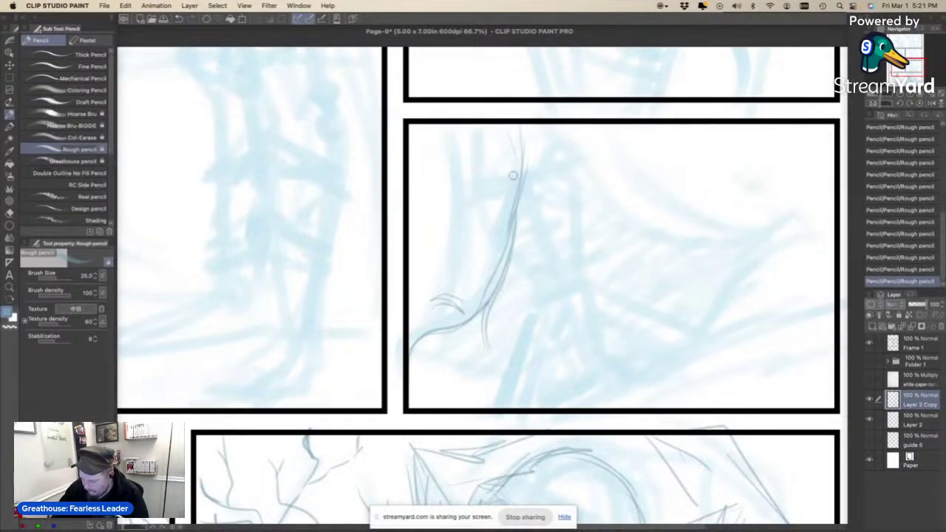
Add cross-contour curves inside the tall form at the panel's left and draw its outer edge down past the border, redoing the lower part.
mouse_move(504, 194)
mouse_down()
mouse_move(453, 222)
mouse_move(468, 216)
mouse_up()
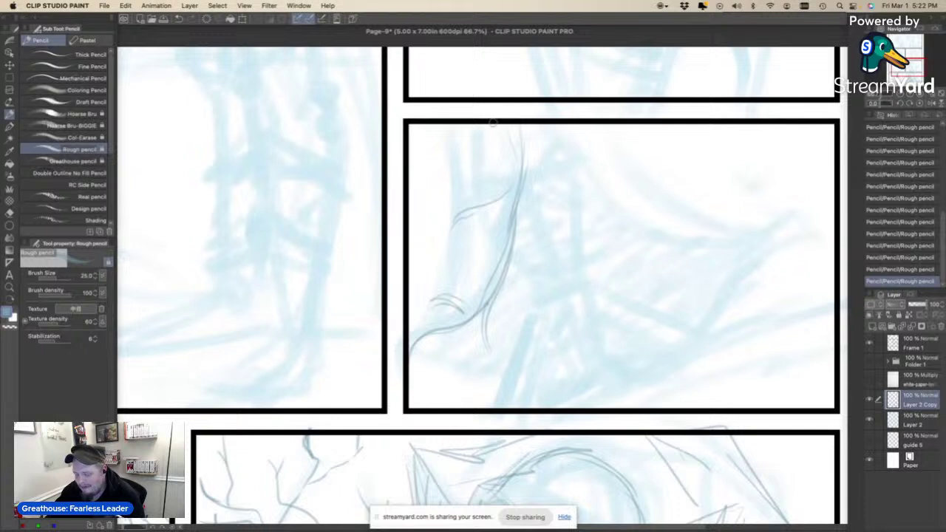
drag(496, 127, 460, 164)
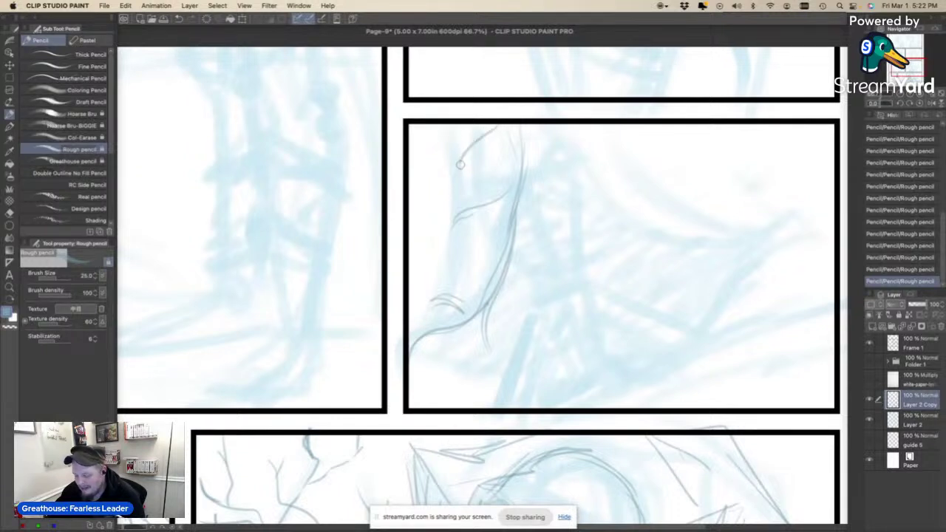
drag(457, 131, 459, 173)
mouse_move(442, 123)
mouse_down()
mouse_move(458, 176)
mouse_move(450, 231)
mouse_move(452, 222)
mouse_up()
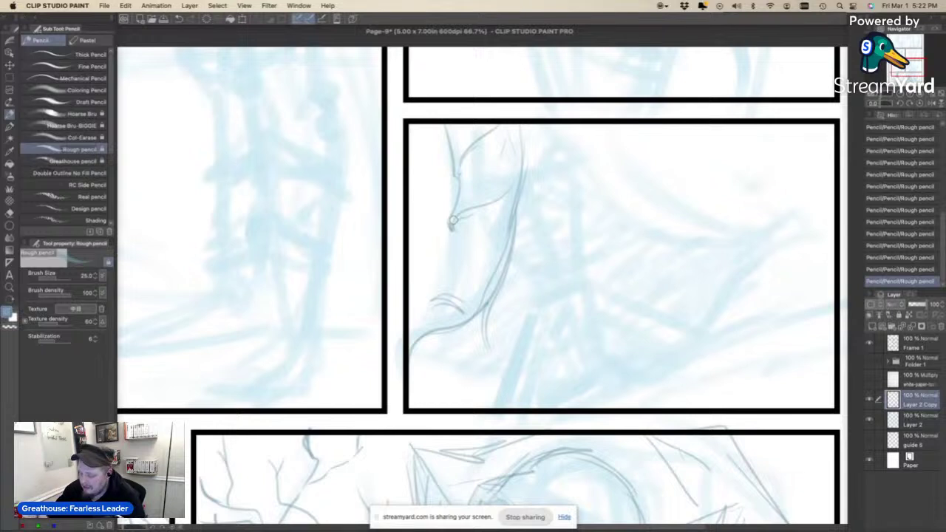
drag(454, 221, 423, 292)
key(super+z)
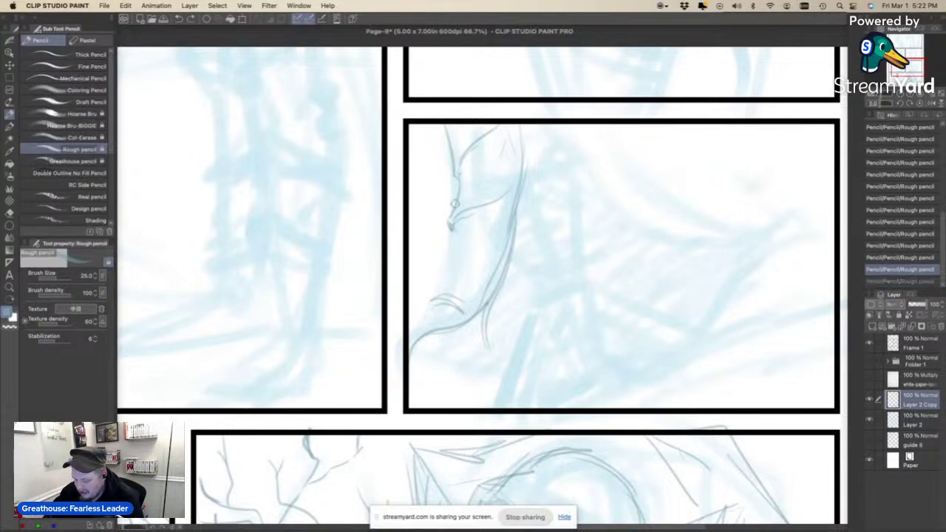
drag(456, 206, 408, 307)
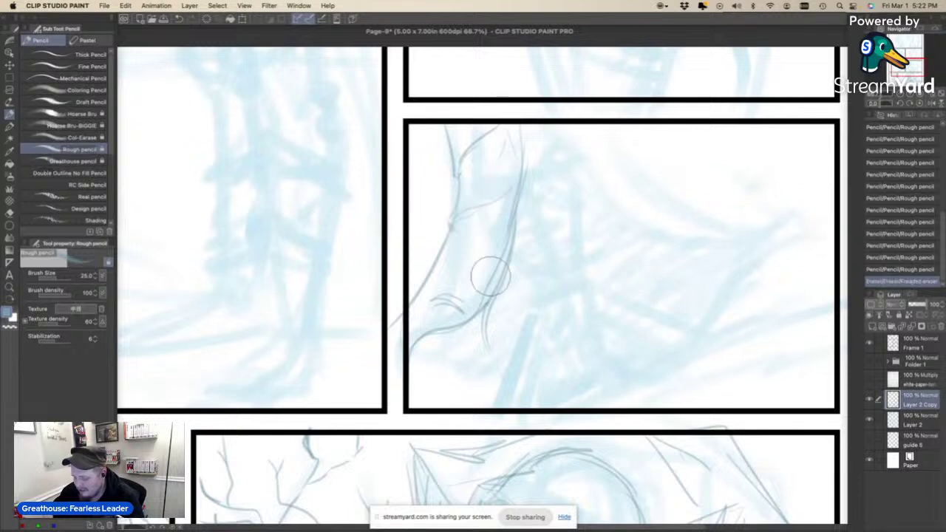
Rework the tall form with a redrawn cross curve, inner fold lines, a lower hem edge, a firmer outer edge and a short band line.
mouse_move(518, 156)
mouse_down()
mouse_move(502, 186)
mouse_move(445, 227)
mouse_up()
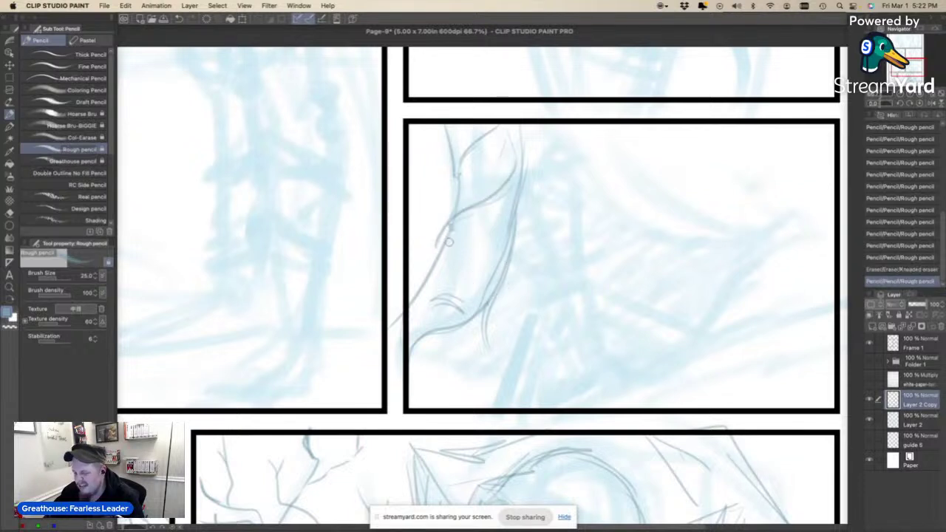
key(super+z)
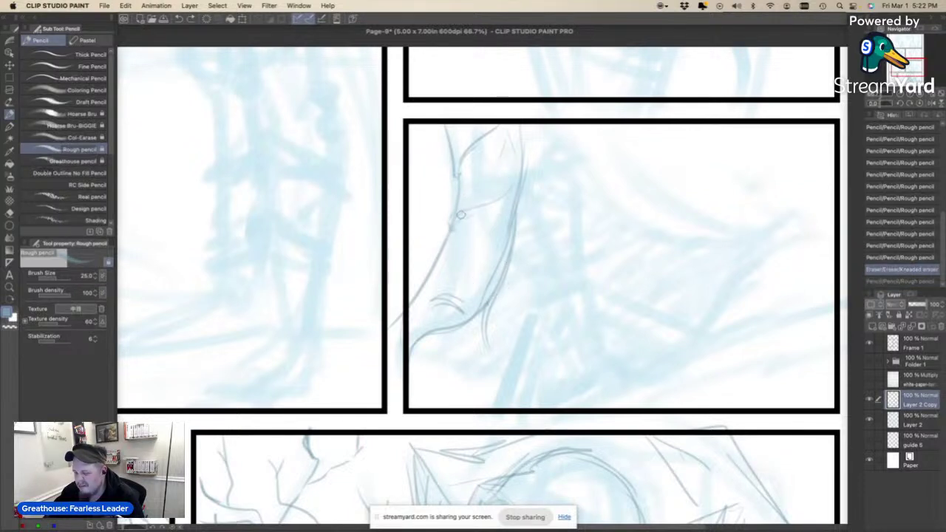
mouse_move(448, 235)
mouse_down()
mouse_move(488, 200)
mouse_move(517, 159)
mouse_up()
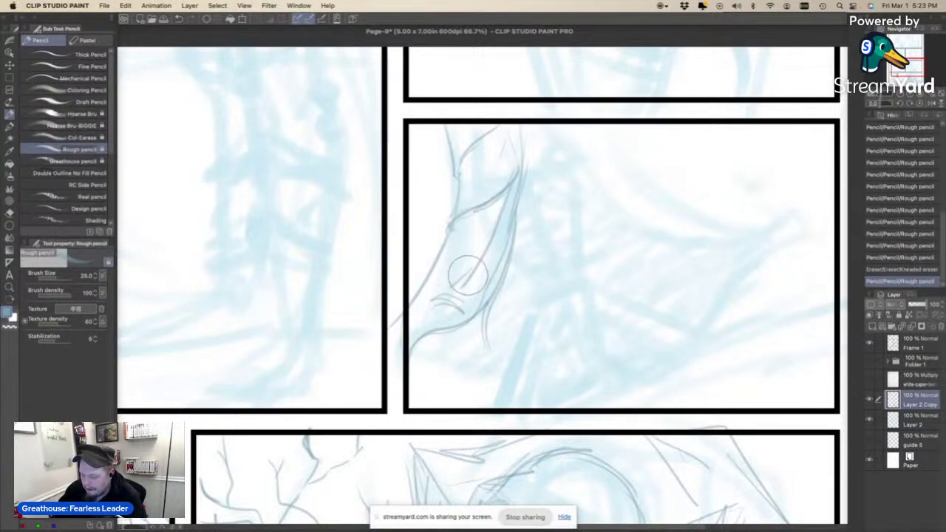
mouse_move(468, 275)
mouse_down()
mouse_move(446, 283)
mouse_move(473, 249)
mouse_move(448, 306)
mouse_move(398, 326)
mouse_move(415, 296)
mouse_move(445, 293)
mouse_up()
drag(497, 242, 471, 287)
drag(455, 329, 421, 349)
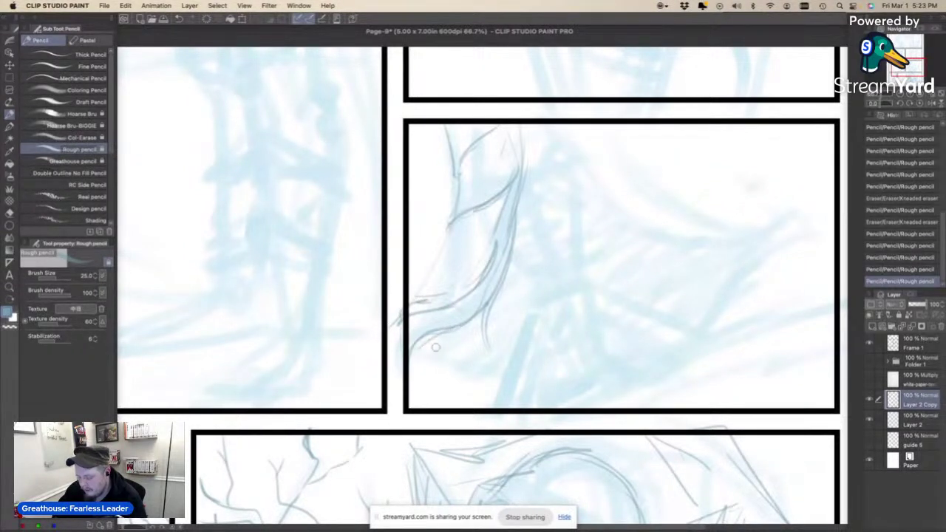
drag(459, 168, 416, 296)
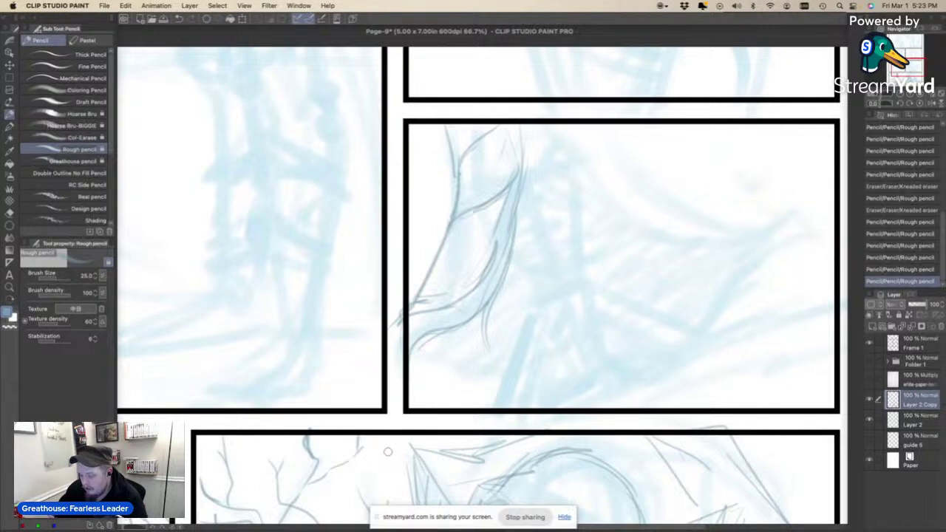
mouse_move(477, 198)
mouse_down()
mouse_move(452, 209)
mouse_move(445, 223)
mouse_move(469, 207)
mouse_up()
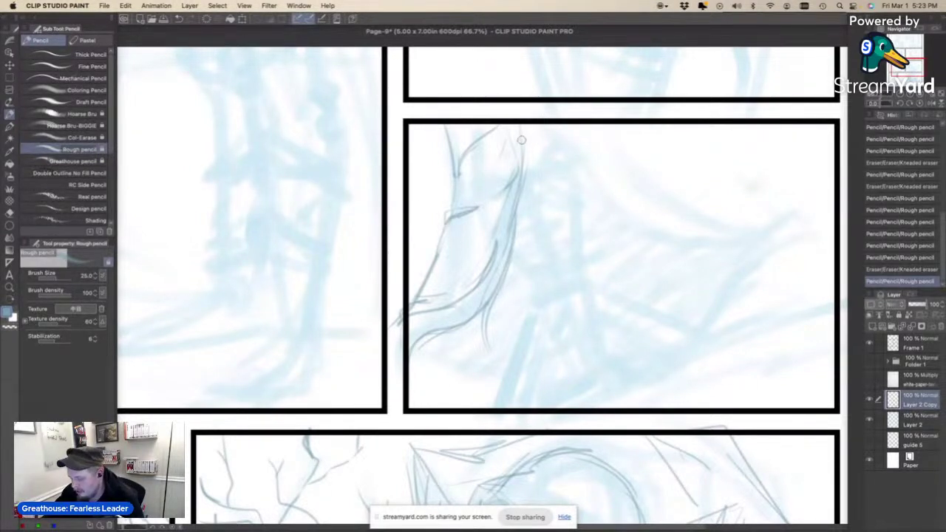
mouse_move(522, 141)
mouse_down()
mouse_move(531, 181)
mouse_move(585, 214)
mouse_up()
key(super+z)
mouse_move(538, 194)
mouse_down()
mouse_move(682, 251)
mouse_move(714, 287)
mouse_up()
key(super+z)
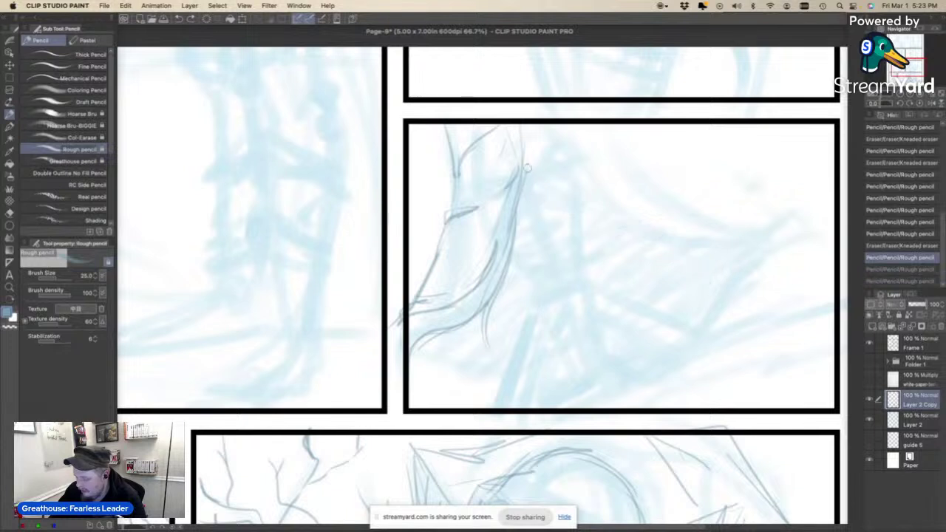
Draw a long drapery shape sweeping rightward from the tall form to a curled tip, with its upper edge and fold lines.
mouse_move(534, 198)
mouse_down()
mouse_move(709, 234)
mouse_move(738, 234)
mouse_up()
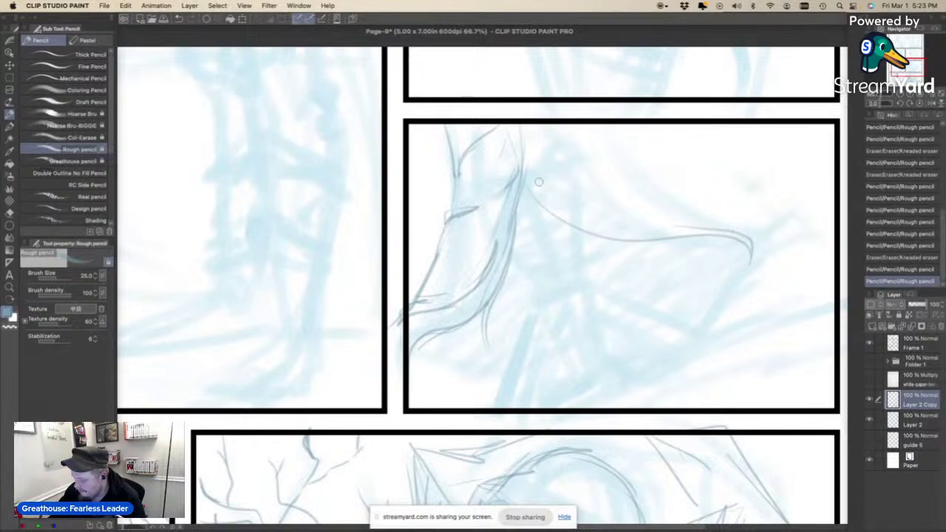
mouse_move(538, 184)
mouse_down()
mouse_move(691, 230)
mouse_move(590, 146)
mouse_up()
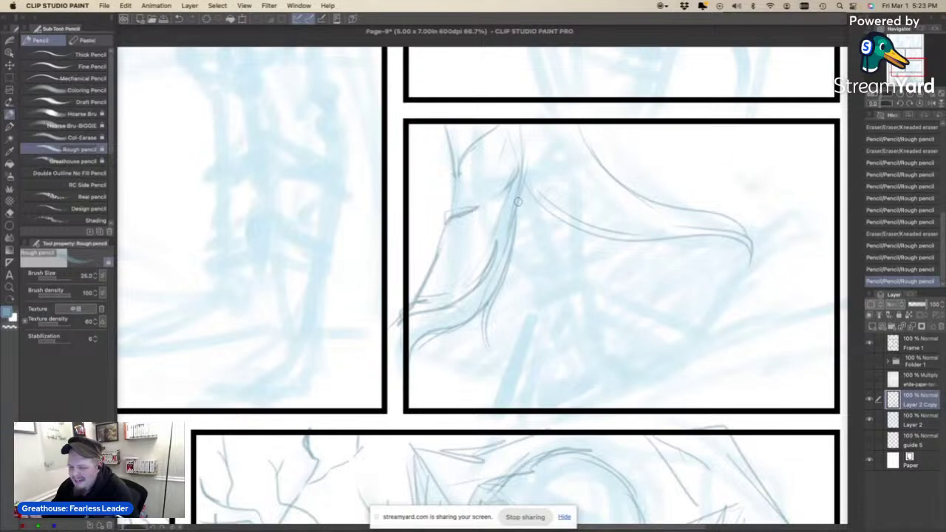
drag(519, 123, 523, 174)
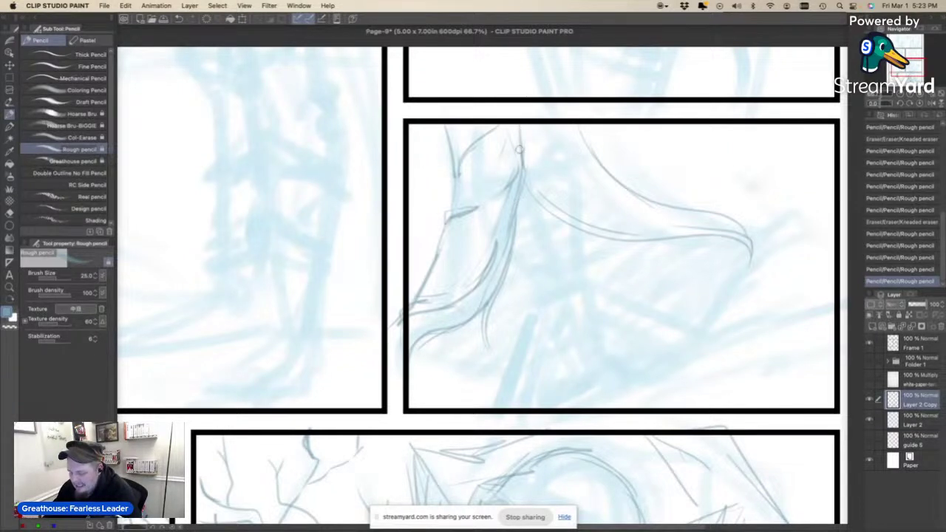
mouse_move(503, 121)
mouse_down()
mouse_move(519, 188)
mouse_move(617, 180)
mouse_up()
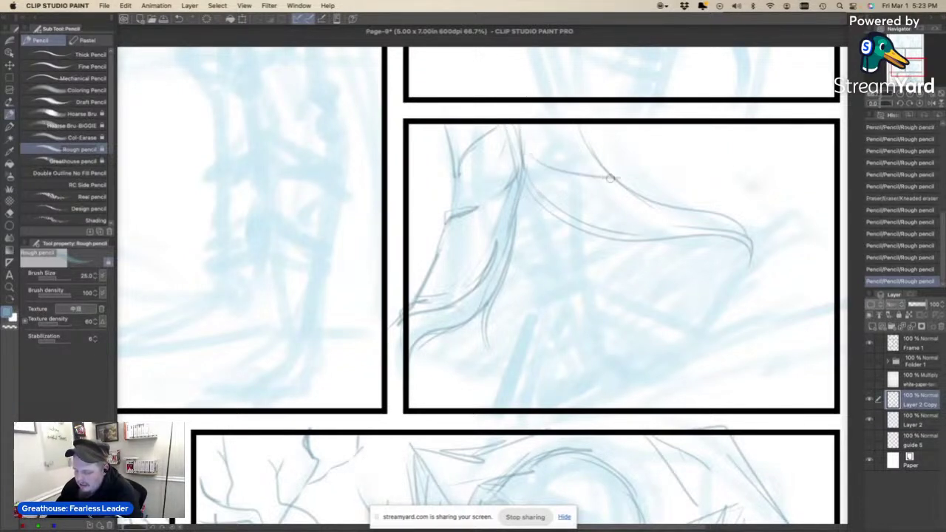
drag(654, 213, 702, 215)
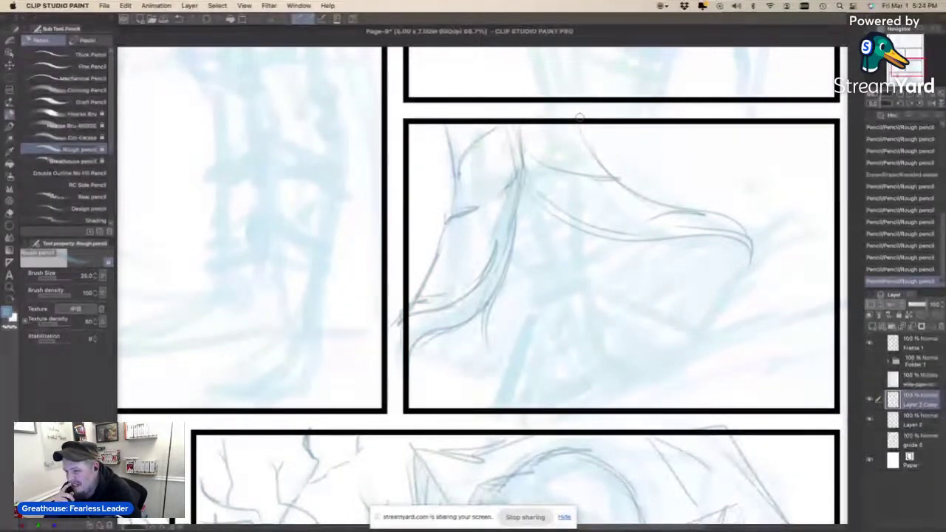
Sketch the upper lines of a narrow tapering form beneath the drapery, with small angular marks at its joint.
drag(522, 187, 561, 295)
key(super+z)
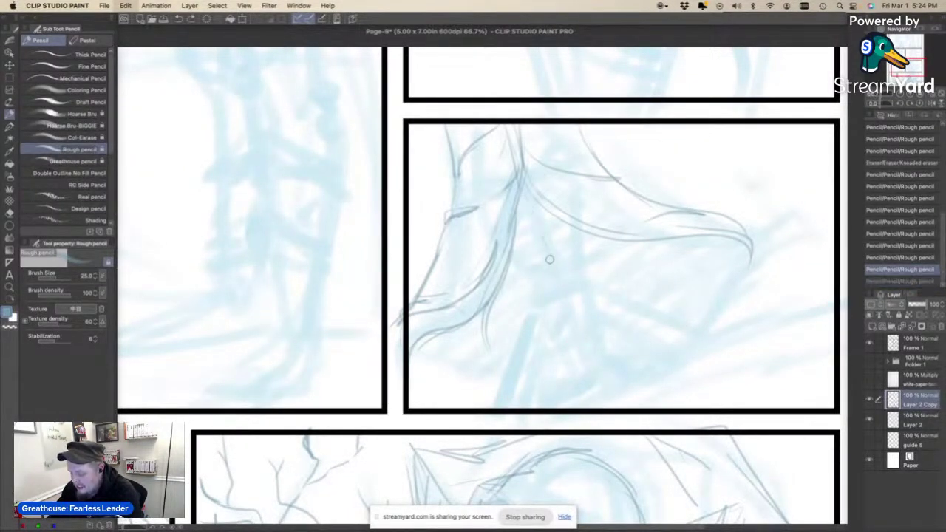
mouse_move(533, 215)
mouse_down()
mouse_move(563, 286)
mouse_move(535, 274)
mouse_move(553, 291)
mouse_move(551, 280)
mouse_move(575, 275)
mouse_up()
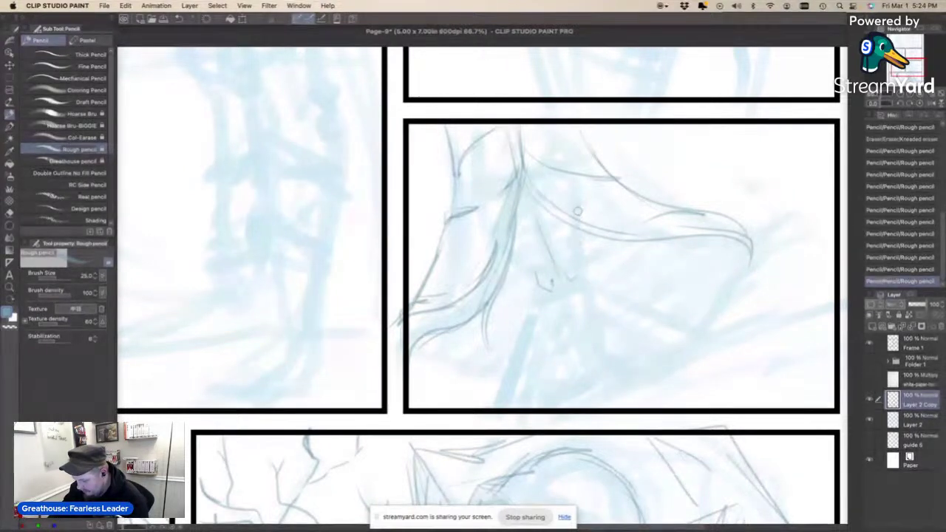
drag(580, 216, 583, 274)
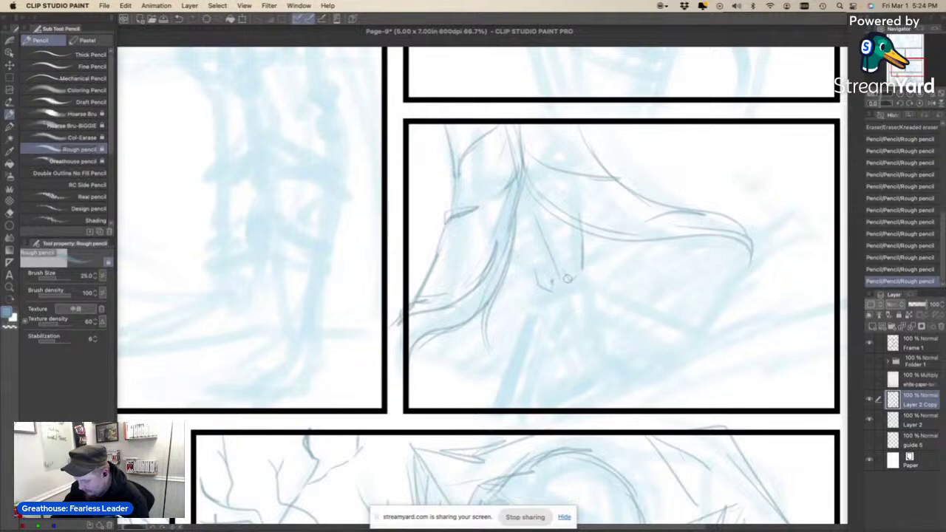
drag(569, 295, 583, 342)
mouse_move(583, 267)
mouse_down()
mouse_move(597, 314)
mouse_move(596, 348)
mouse_up()
key(super+z)
key(super+z)
Draw the front leg's shin lines below the knee and curve the drapery's outer edge down and inward from its curled tip.
drag(561, 274, 582, 343)
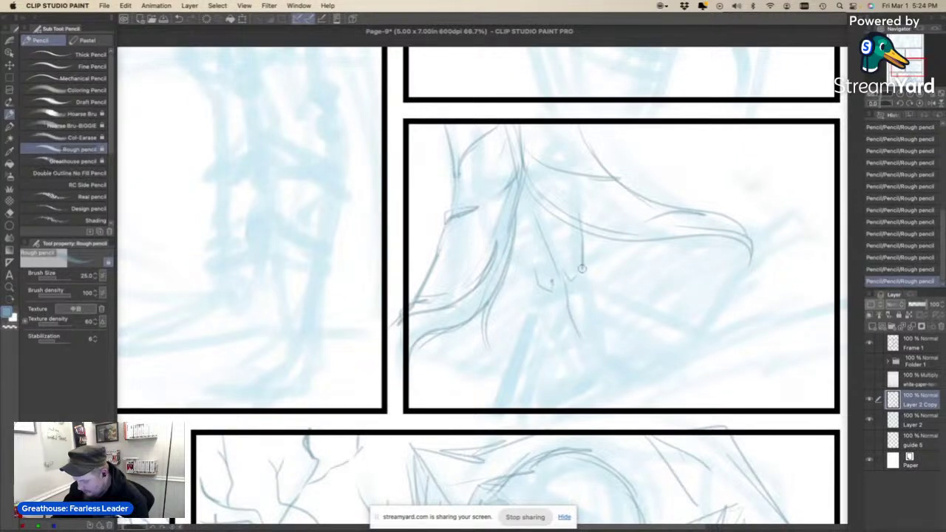
mouse_move(583, 269)
mouse_down()
mouse_move(595, 290)
mouse_move(600, 359)
mouse_up()
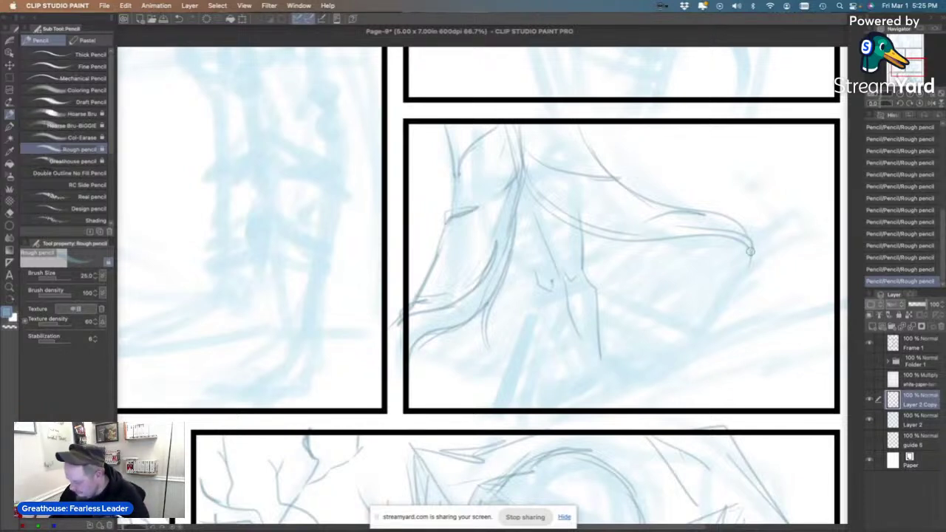
drag(747, 253, 669, 330)
drag(566, 278, 591, 374)
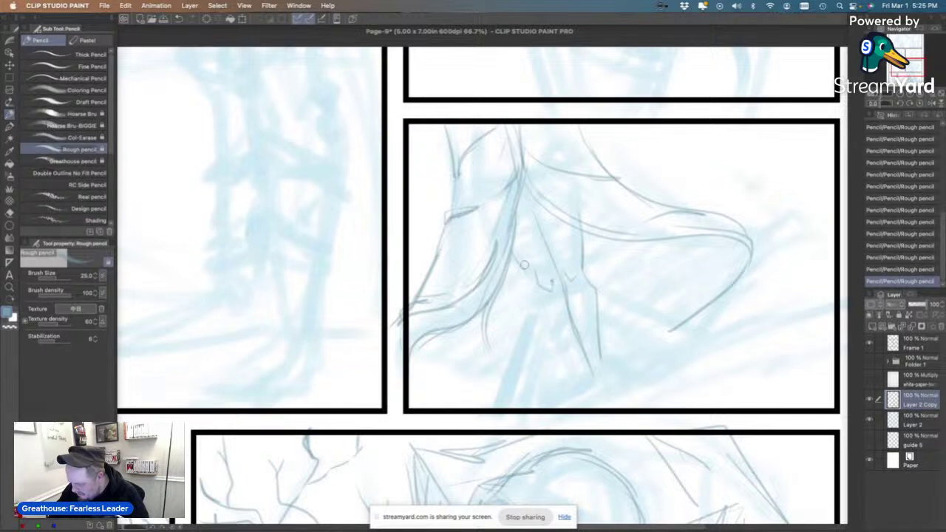
Outline the knee and calf down the leg's inner side to the ankle, redoing the calf line and trying a longer shin line.
drag(526, 266, 561, 369)
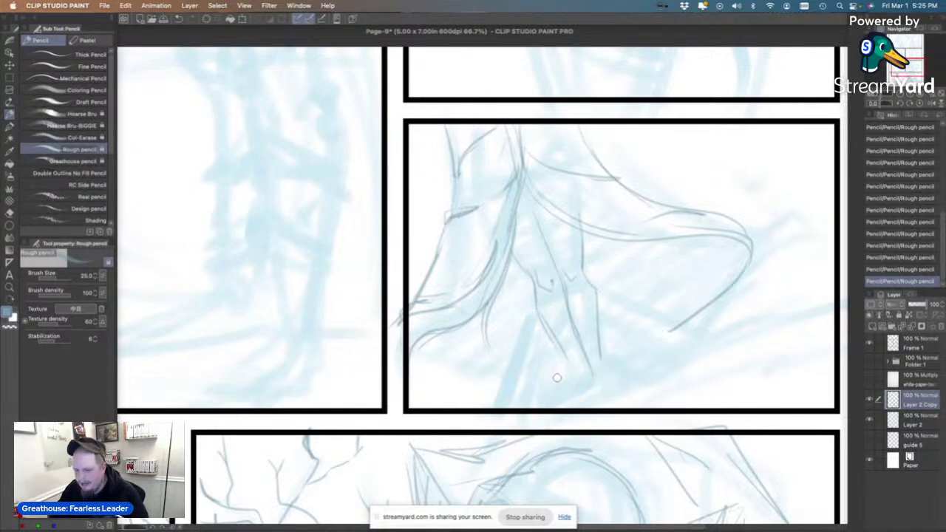
drag(540, 305, 573, 376)
key(super+z)
drag(541, 303, 587, 376)
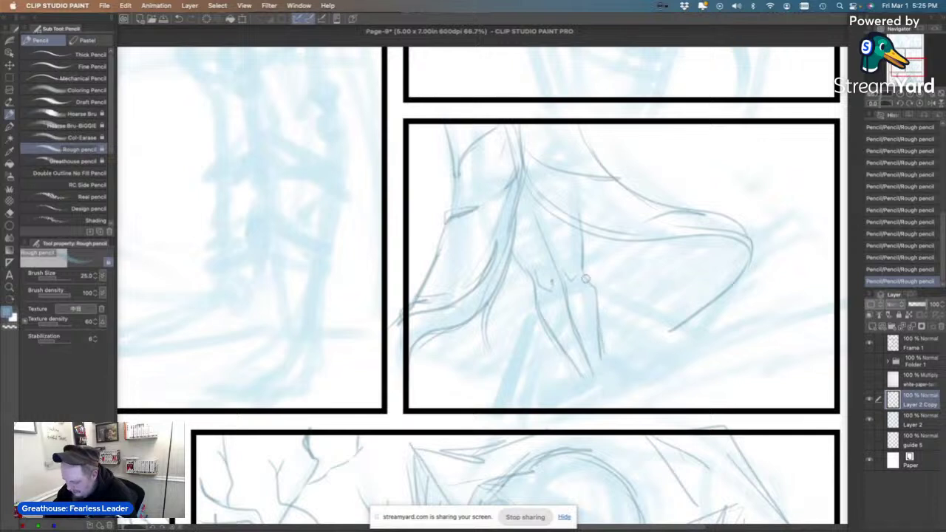
mouse_move(586, 279)
mouse_down()
mouse_move(605, 362)
mouse_move(608, 343)
mouse_move(599, 363)
mouse_move(608, 386)
mouse_move(600, 372)
mouse_move(618, 389)
mouse_move(606, 372)
mouse_move(638, 380)
mouse_move(607, 393)
mouse_up()
key(super+z)
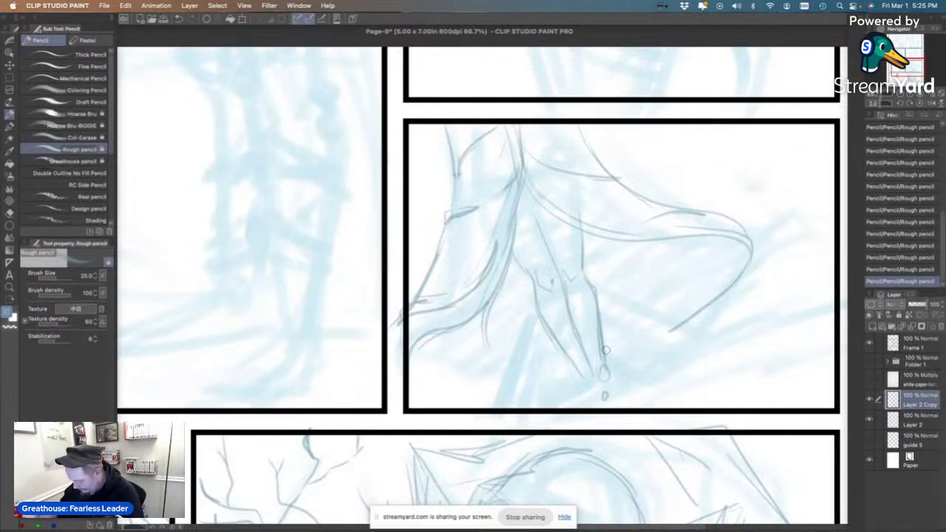
Draw the foot with its toes at the end of the leg and lighten the ankle lines with the kneaded eraser.
drag(902, 63, 905, 69)
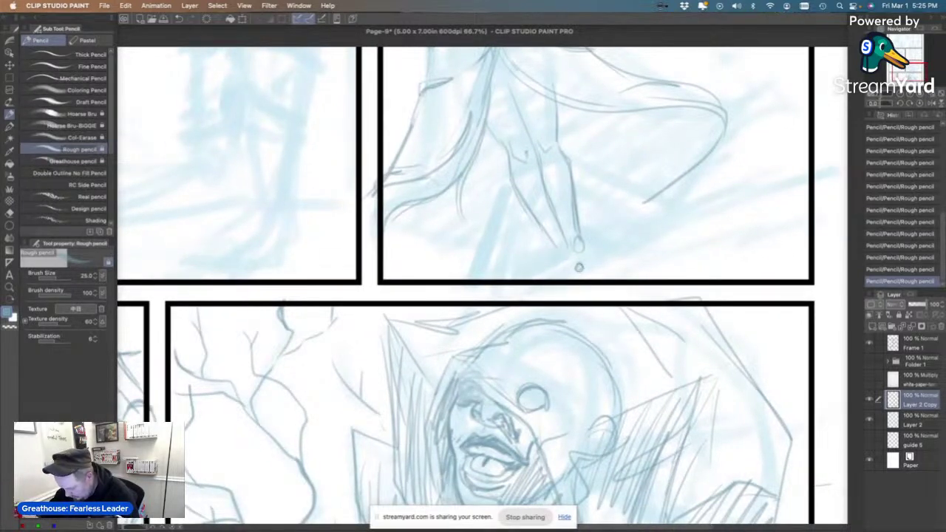
mouse_move(579, 267)
mouse_down()
mouse_move(606, 255)
mouse_move(586, 249)
mouse_move(582, 223)
mouse_move(583, 251)
mouse_move(562, 223)
mouse_move(592, 264)
mouse_up()
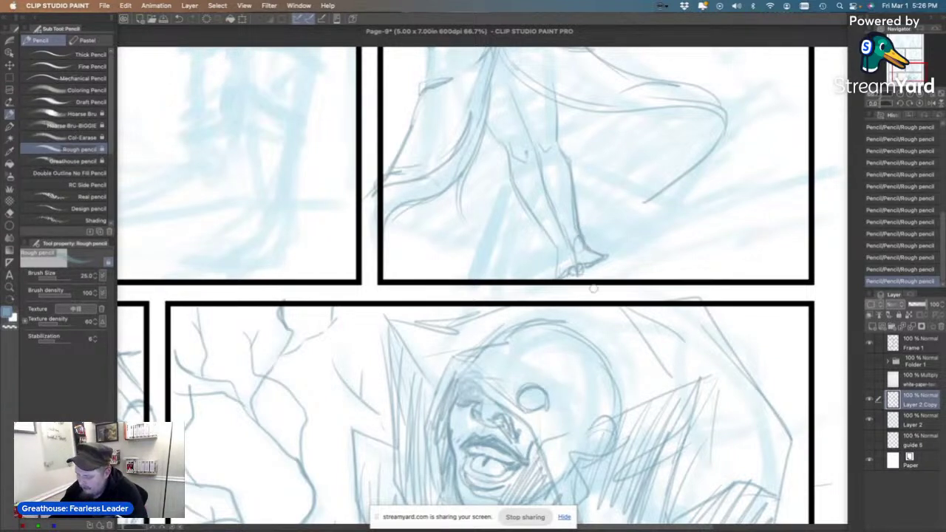
mouse_move(583, 234)
mouse_down()
mouse_move(577, 246)
mouse_move(588, 228)
mouse_up()
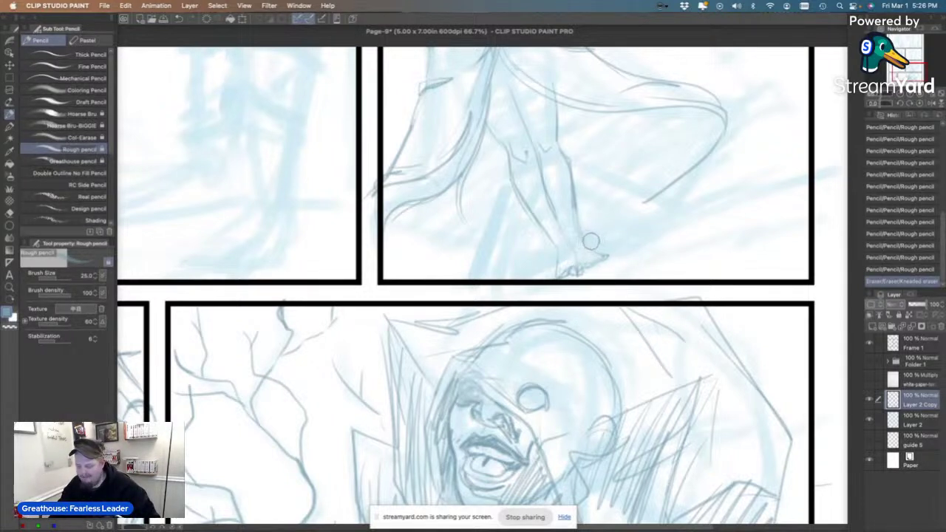
key(super+z)
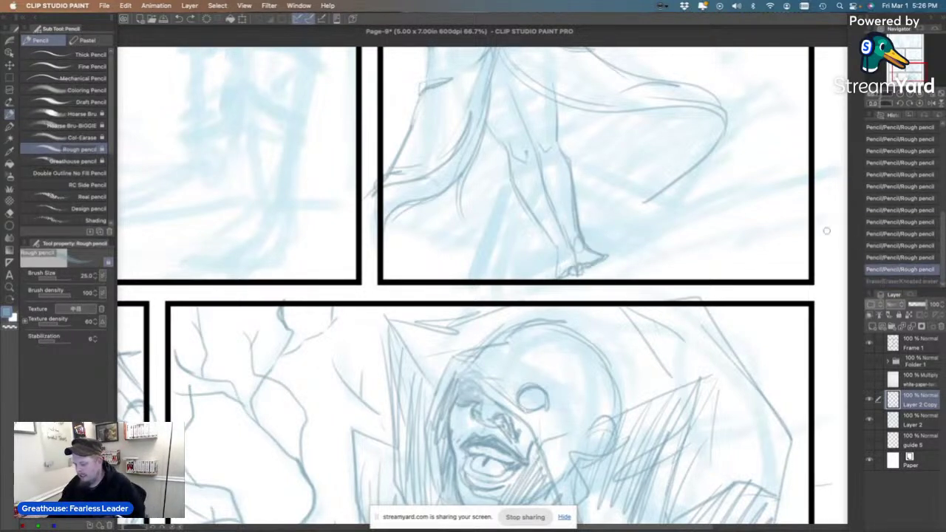
key(super+y)
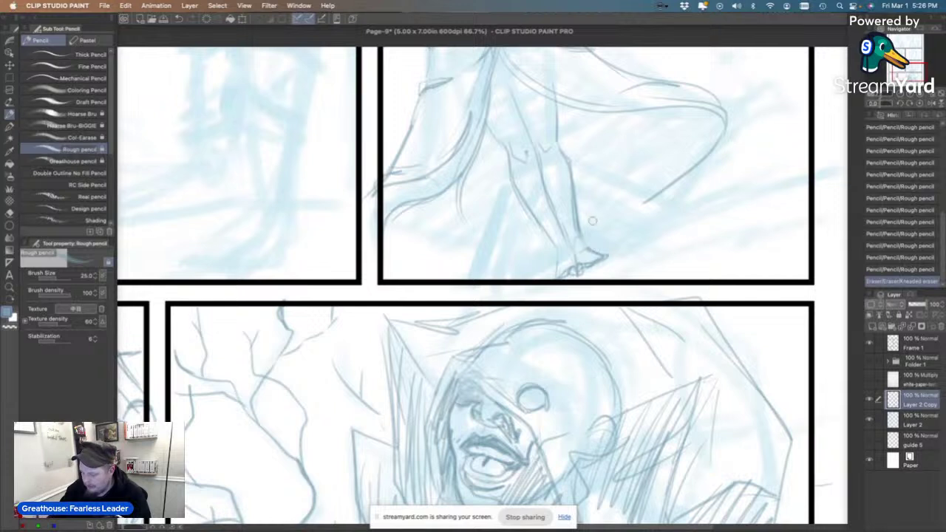
Rework the ankle and foot outline, erasing stray lines and redrawing the toes just above the panel's lower border.
drag(597, 252, 582, 237)
key(super+z)
key(super+y)
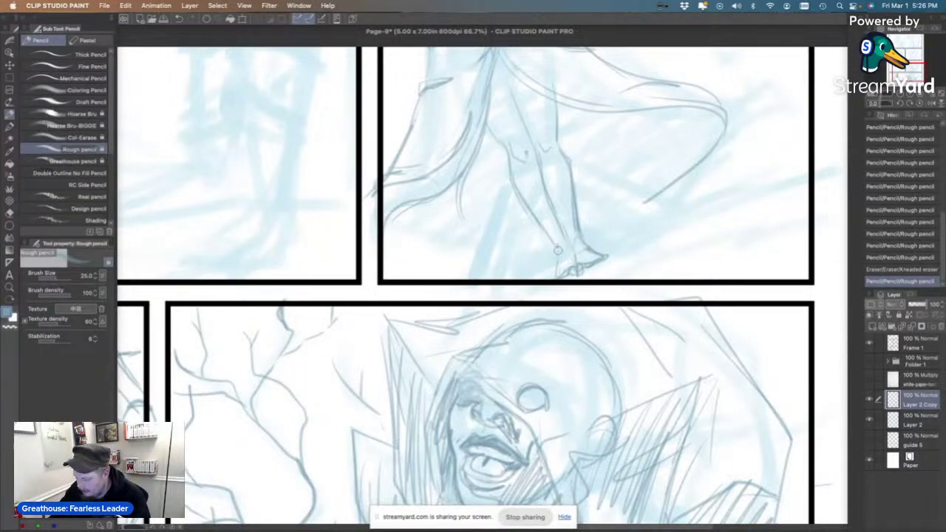
mouse_move(560, 258)
mouse_down()
mouse_move(578, 243)
mouse_move(577, 231)
mouse_move(584, 238)
mouse_move(556, 247)
mouse_move(572, 252)
mouse_move(585, 230)
mouse_move(584, 242)
mouse_move(604, 263)
mouse_up()
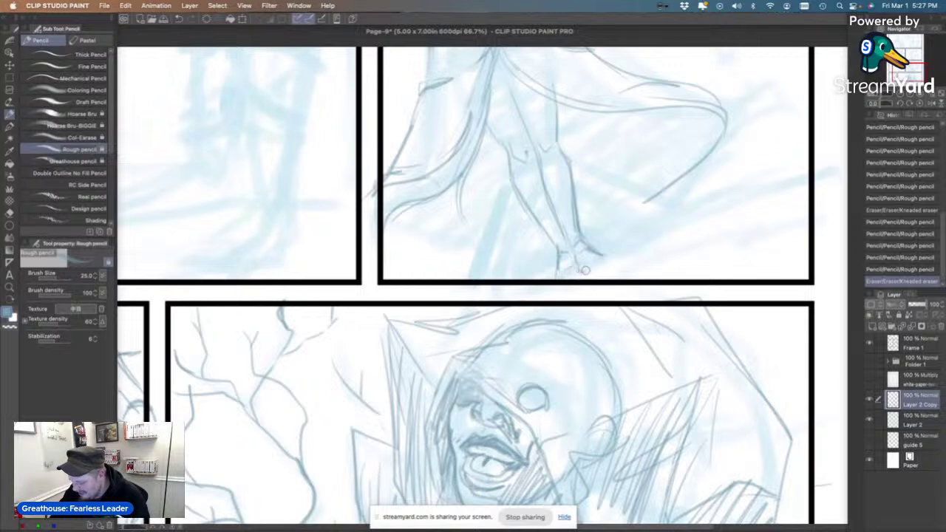
mouse_move(579, 266)
mouse_down()
mouse_move(600, 255)
mouse_move(553, 278)
mouse_up()
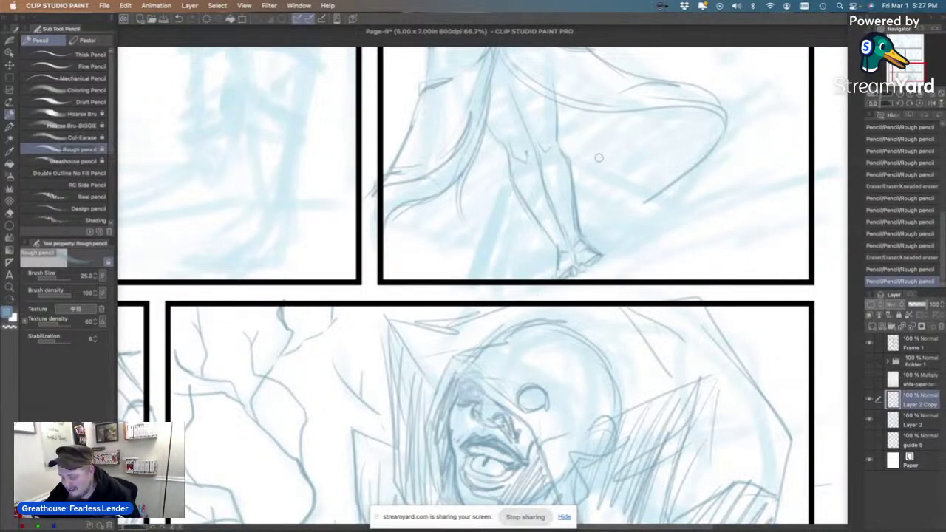
Extend the drapery's lower edge to the ankle and draw its wavy hem from the panel's left border toward the leg.
drag(653, 197, 584, 242)
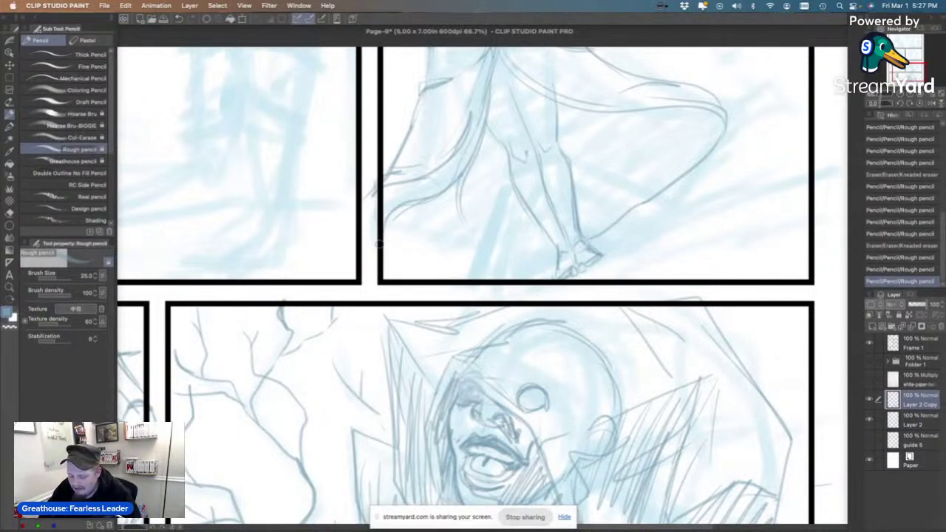
drag(379, 246, 539, 254)
Draw wrapped straps with crossing bands around the lower leg from below the knee to the ankle, plus small contour marks on the thigh.
drag(911, 73, 905, 67)
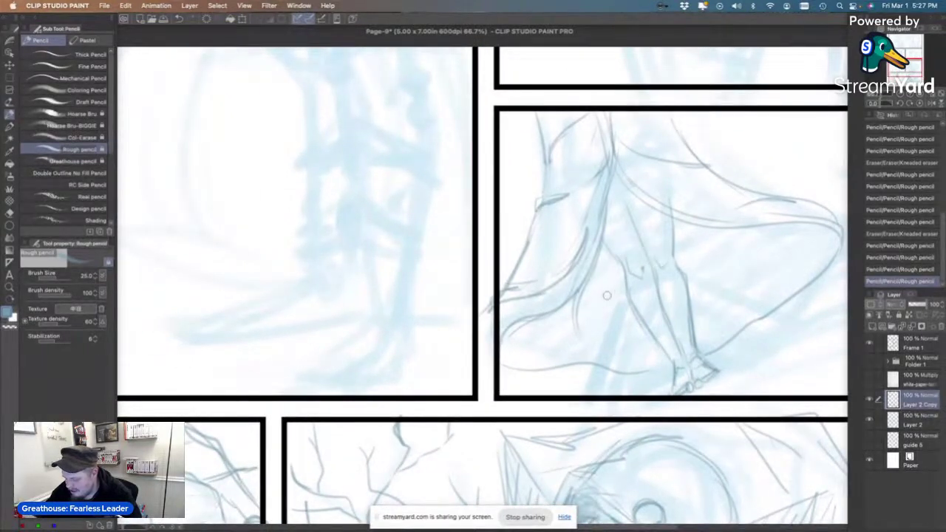
mouse_move(610, 292)
mouse_down()
mouse_move(603, 307)
mouse_move(657, 317)
mouse_move(684, 296)
mouse_up()
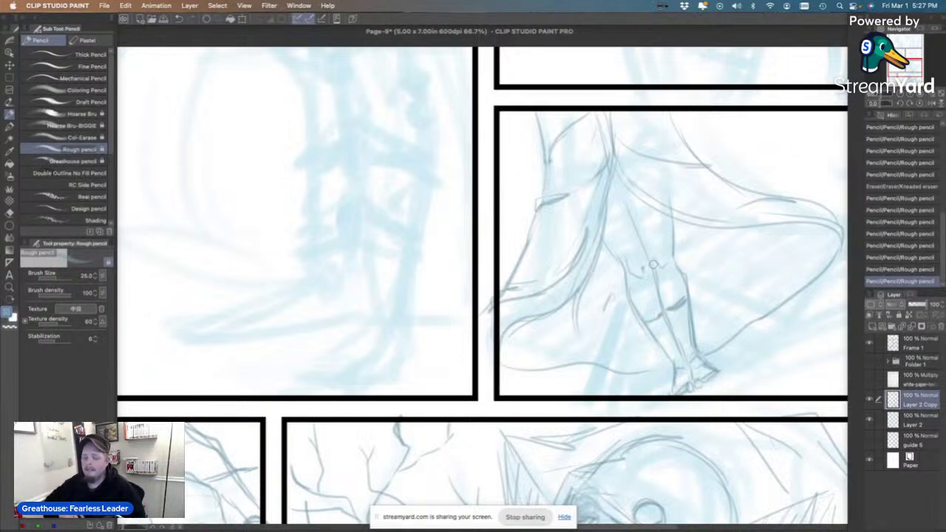
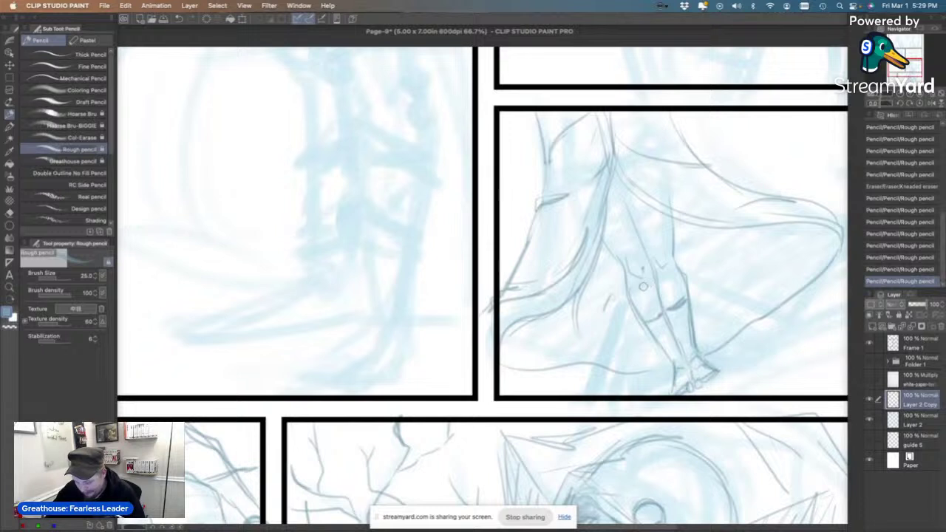
mouse_move(643, 287)
mouse_down()
mouse_move(625, 290)
mouse_move(658, 292)
mouse_move(651, 298)
mouse_move(663, 303)
mouse_move(674, 268)
mouse_move(678, 283)
mouse_move(688, 275)
mouse_move(668, 295)
mouse_up()
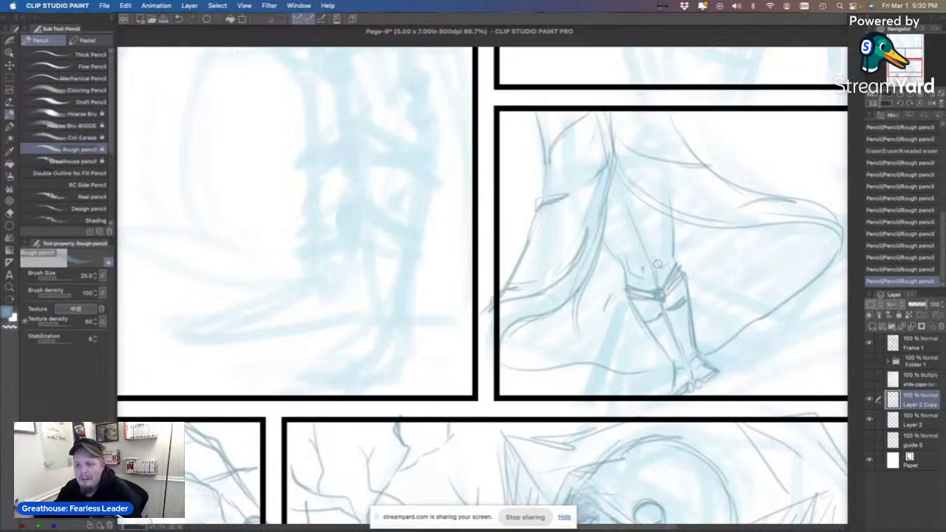
drag(907, 59, 910, 62)
scroll(843, 59, right, 2)
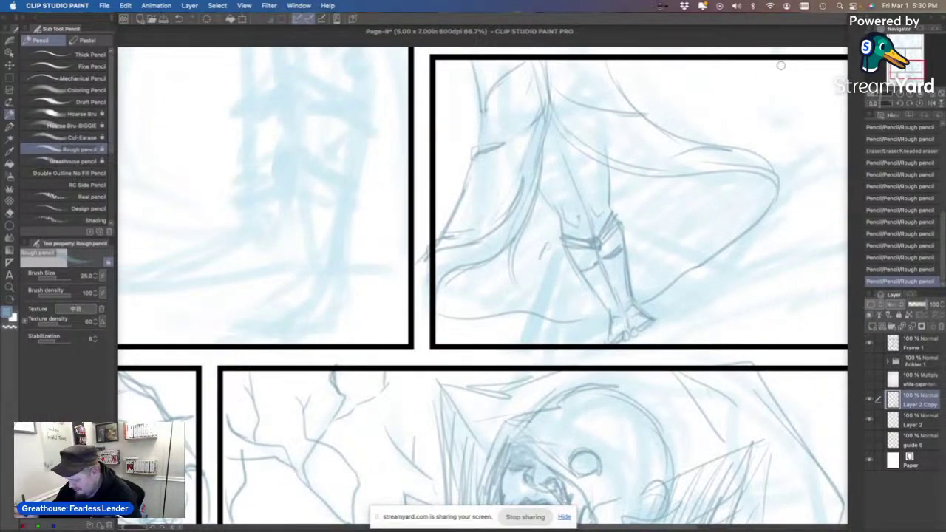
mouse_move(603, 263)
mouse_down()
mouse_move(613, 292)
mouse_move(605, 276)
mouse_move(613, 291)
mouse_move(607, 279)
mouse_move(612, 292)
mouse_move(600, 303)
mouse_move(609, 289)
mouse_move(629, 290)
mouse_move(604, 278)
mouse_up()
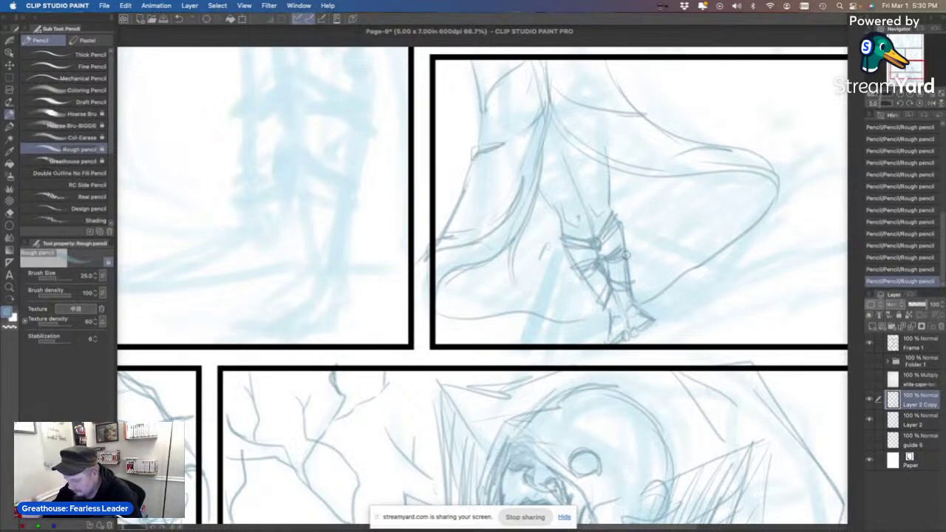
mouse_move(592, 178)
mouse_down()
mouse_move(600, 187)
mouse_move(592, 187)
mouse_up()
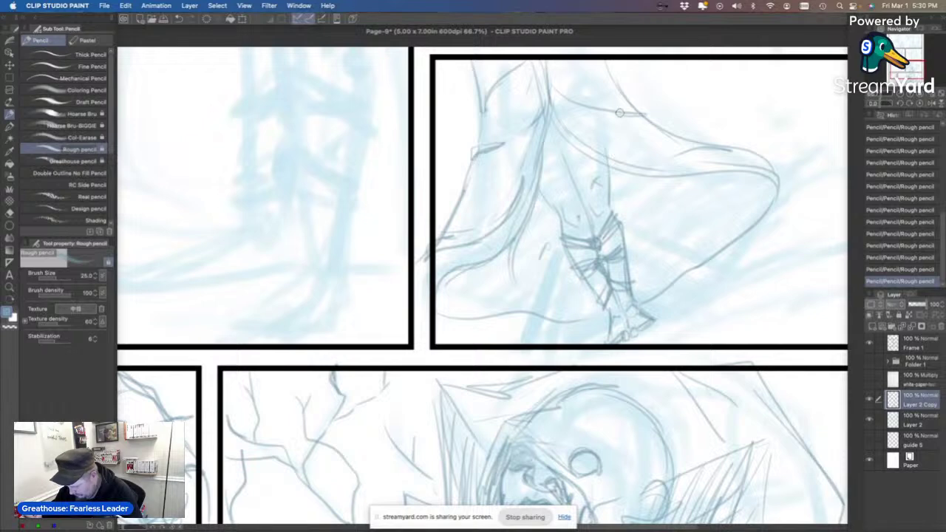
Sketch the upper band and the strap lines around the wrapped leg in the cloaked-figure panel, undoing the last stroke.
mouse_move(900, 71)
mouse_down()
mouse_move(894, 52)
mouse_move(899, 66)
mouse_up()
mouse_move(547, 237)
mouse_down()
mouse_move(594, 243)
mouse_move(549, 224)
mouse_move(580, 228)
mouse_move(551, 209)
mouse_up()
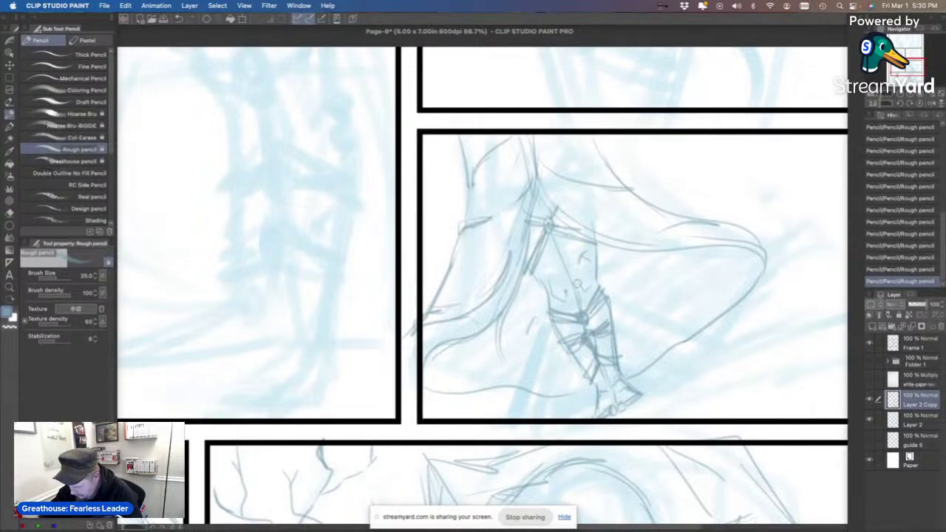
drag(580, 315, 534, 275)
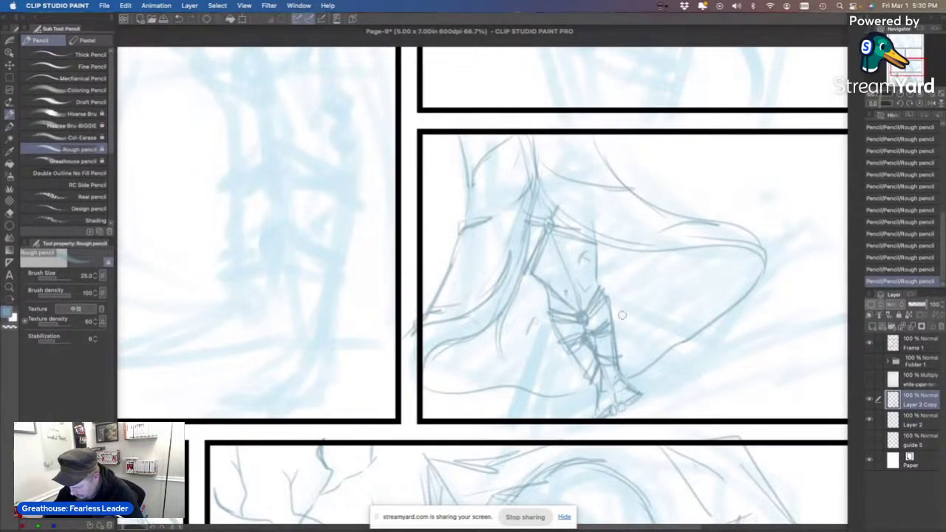
key(super+z)
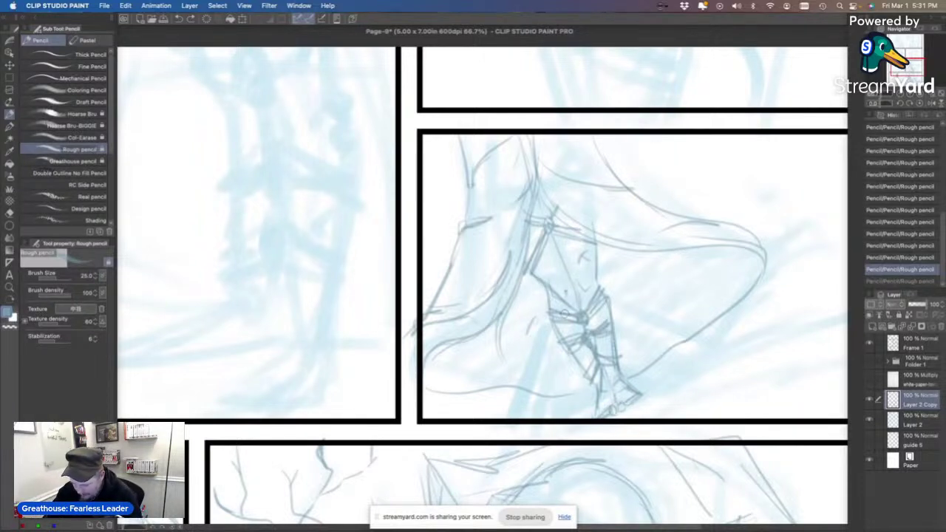
Sketch the curved contour falling from beside the leg's knot to the panel's lower border, with short lines inside it.
mouse_move(556, 325)
mouse_down()
mouse_move(545, 368)
mouse_move(530, 379)
mouse_move(525, 419)
mouse_up()
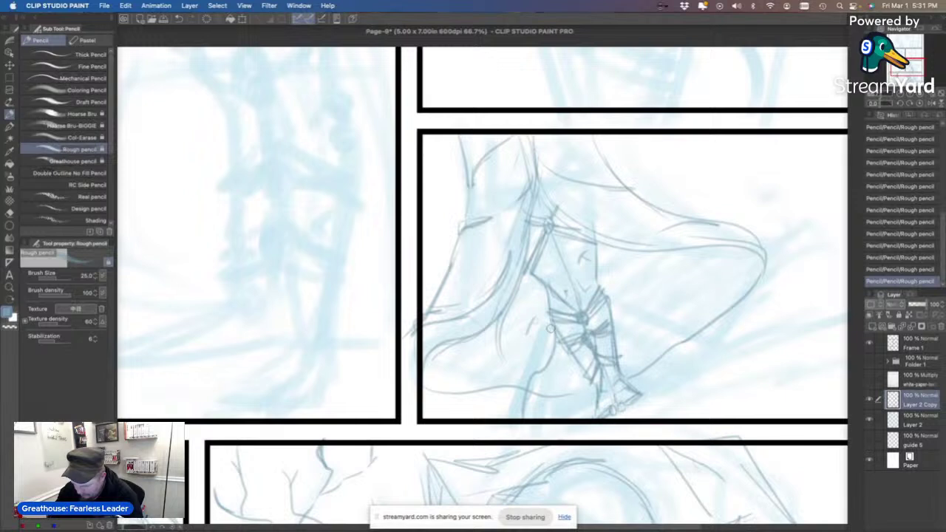
key(super+z)
mouse_move(556, 322)
mouse_down()
mouse_move(515, 411)
mouse_move(553, 337)
mouse_move(549, 371)
mouse_move(558, 337)
mouse_move(549, 372)
mouse_move(516, 417)
mouse_up()
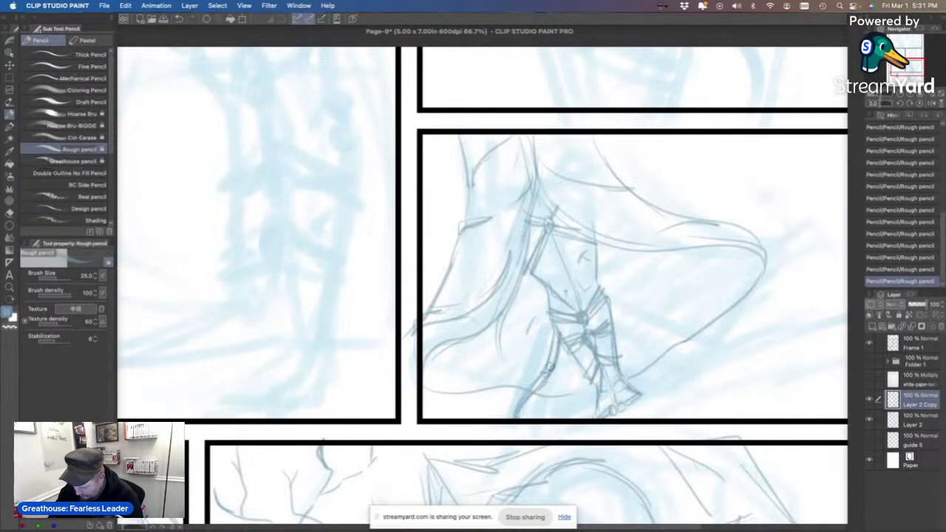
mouse_move(546, 370)
mouse_down()
mouse_move(530, 409)
mouse_move(537, 396)
mouse_move(545, 420)
mouse_up()
drag(542, 384, 546, 421)
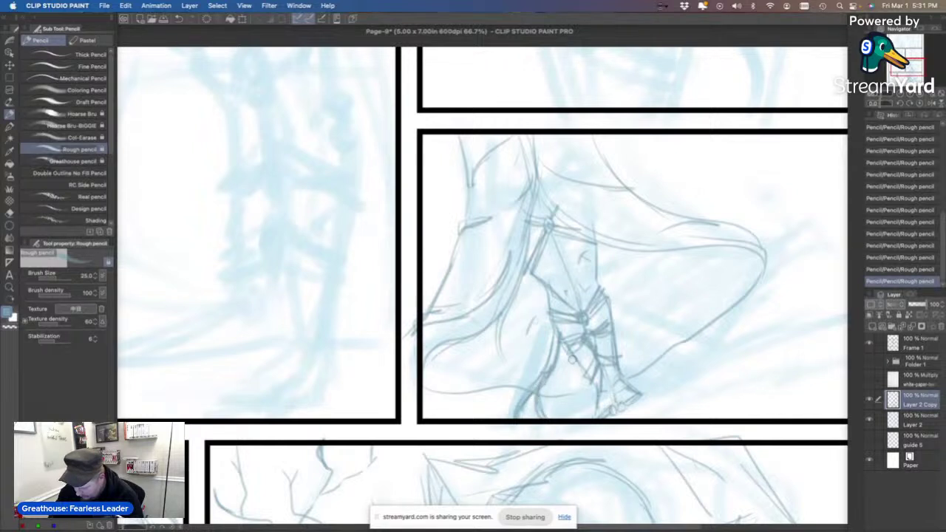
mouse_move(573, 358)
mouse_down()
mouse_move(550, 395)
mouse_move(554, 384)
mouse_up()
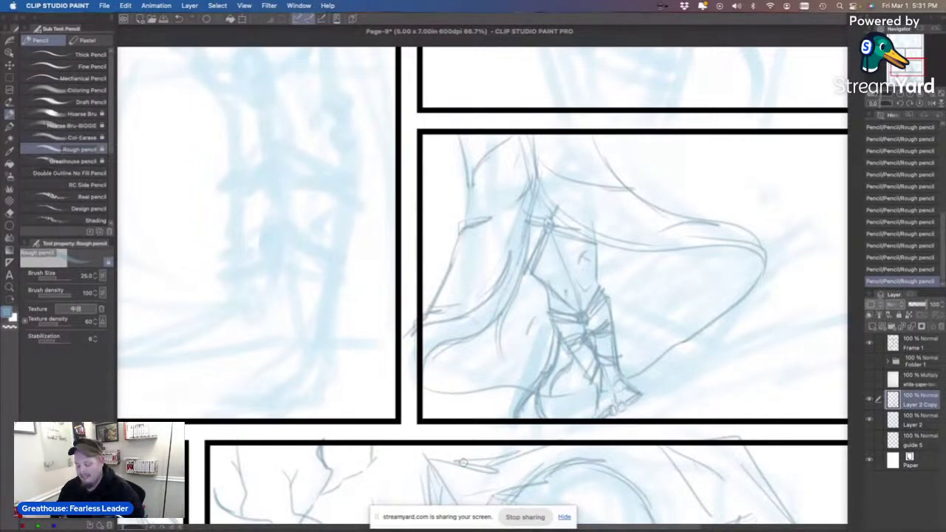
drag(575, 359, 558, 387)
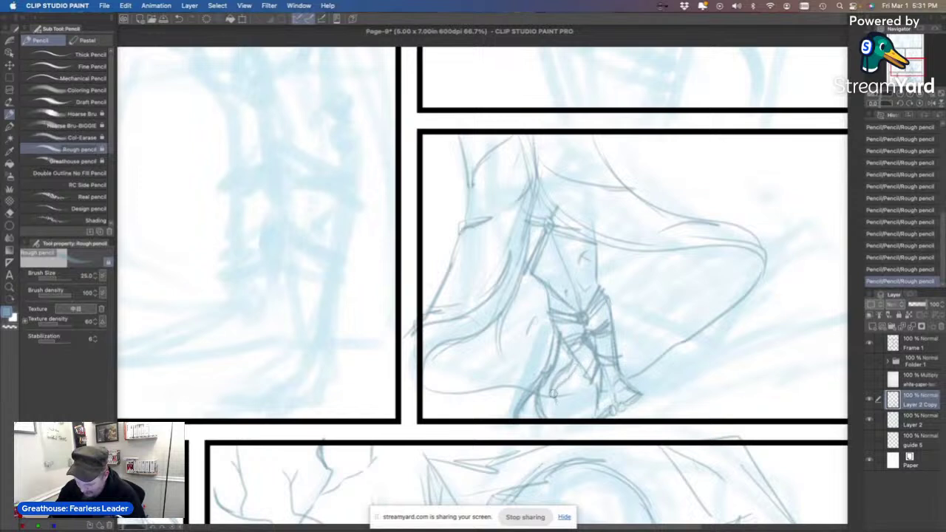
key(super+z)
key(super+z)
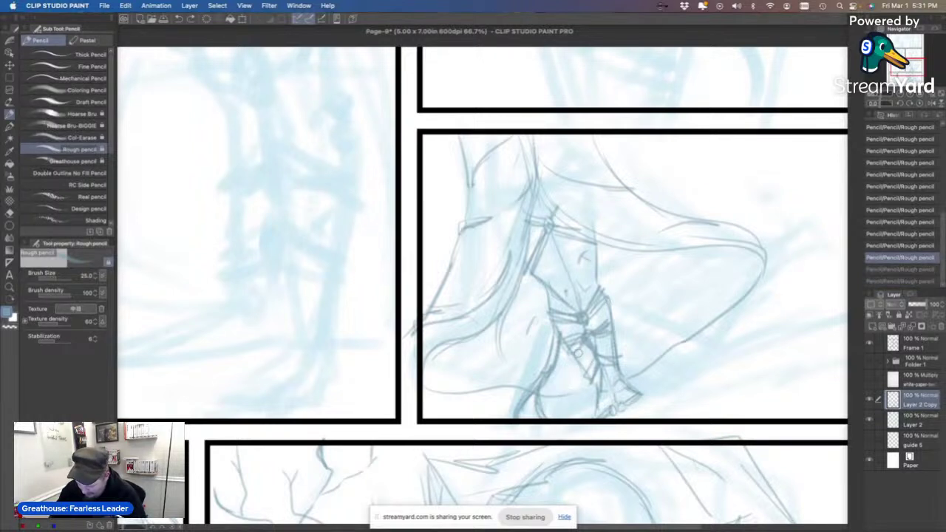
Sketch tattered strands hanging below the leg's knot and ragged strips trailing out from the right side of the leg.
drag(579, 354, 571, 418)
mouse_move(581, 372)
mouse_down()
mouse_move(575, 416)
mouse_move(561, 388)
mouse_move(546, 411)
mouse_move(580, 360)
mouse_move(565, 372)
mouse_up()
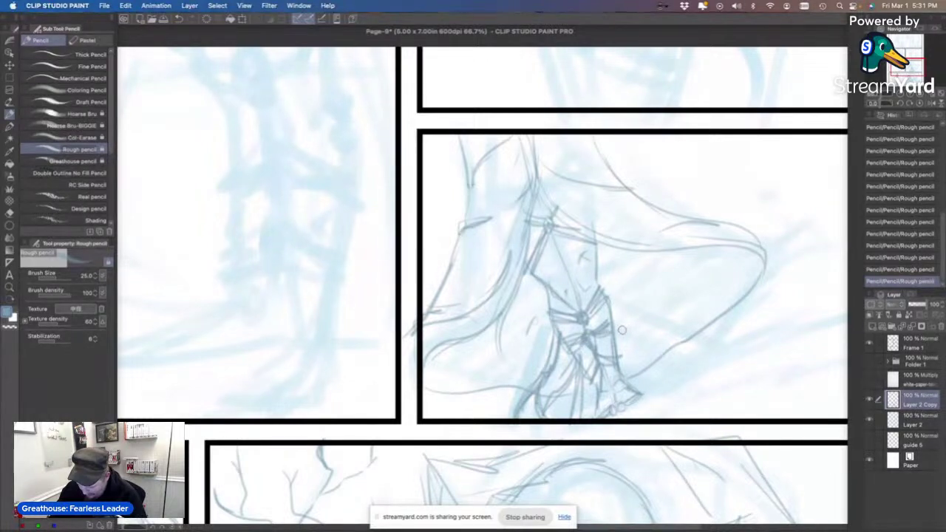
mouse_move(612, 343)
mouse_down()
mouse_move(669, 367)
mouse_move(620, 369)
mouse_move(664, 374)
mouse_move(640, 381)
mouse_up()
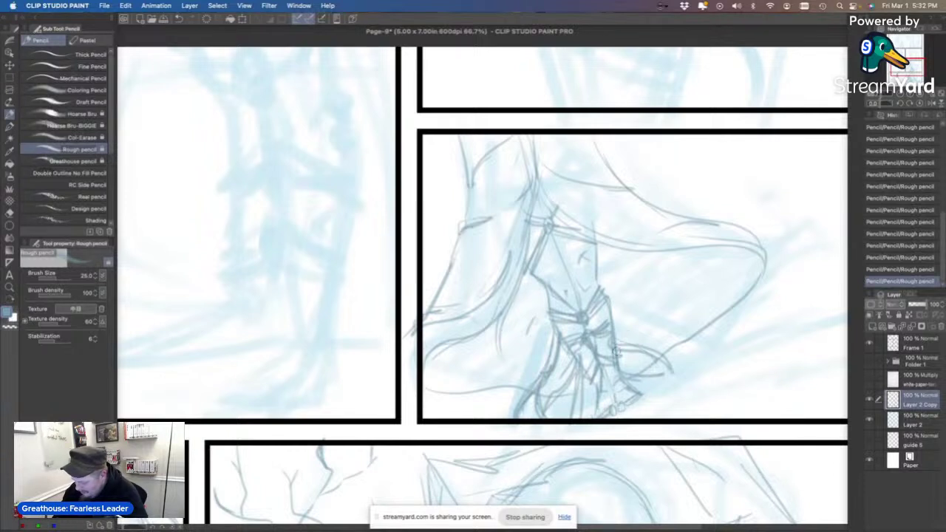
mouse_move(617, 375)
mouse_down()
mouse_move(652, 390)
mouse_move(603, 403)
mouse_up()
drag(622, 366, 651, 365)
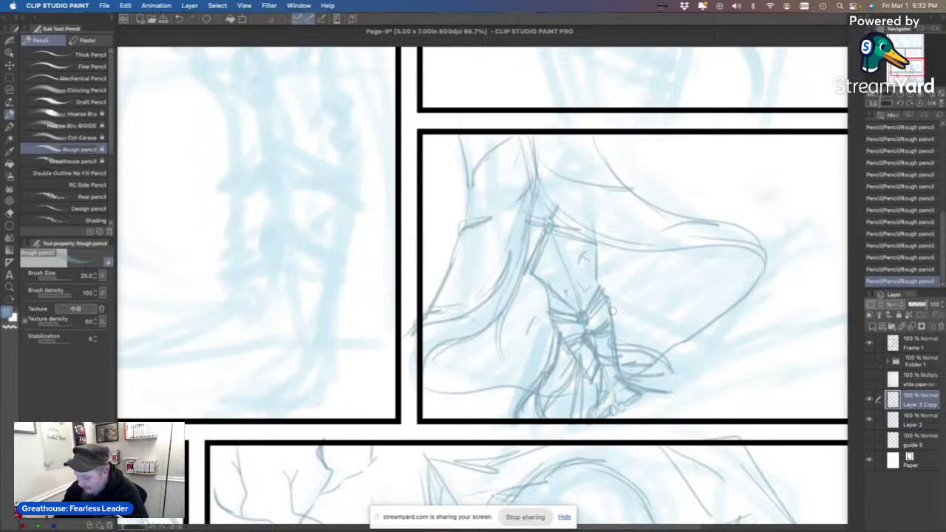
mouse_move(664, 318)
mouse_down()
mouse_move(706, 349)
mouse_move(685, 367)
mouse_move(733, 339)
mouse_move(601, 318)
mouse_up()
drag(567, 351, 562, 411)
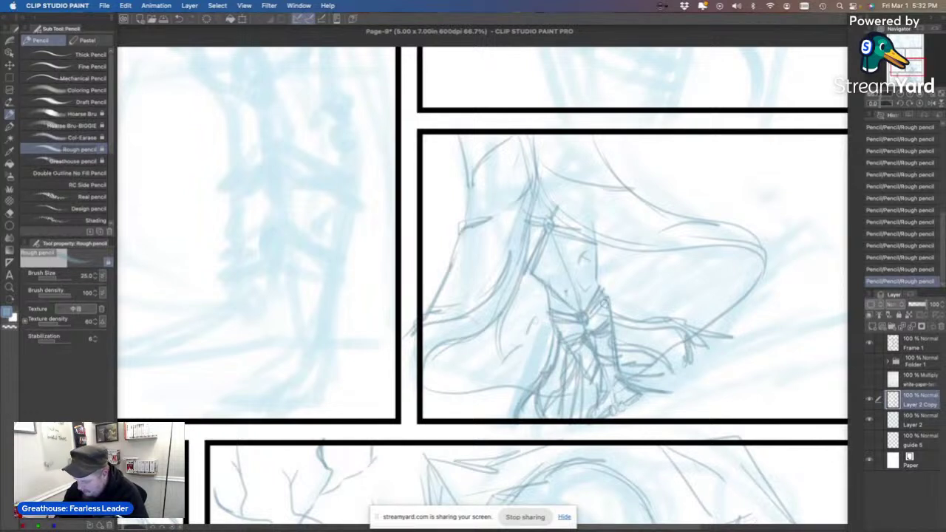
Sketch the inner fold lines of the cloak beside the leg and add contour and detail strokes to the leg above the knot.
drag(595, 263, 720, 329)
mouse_move(664, 291)
mouse_down()
mouse_move(595, 262)
mouse_move(631, 285)
mouse_up()
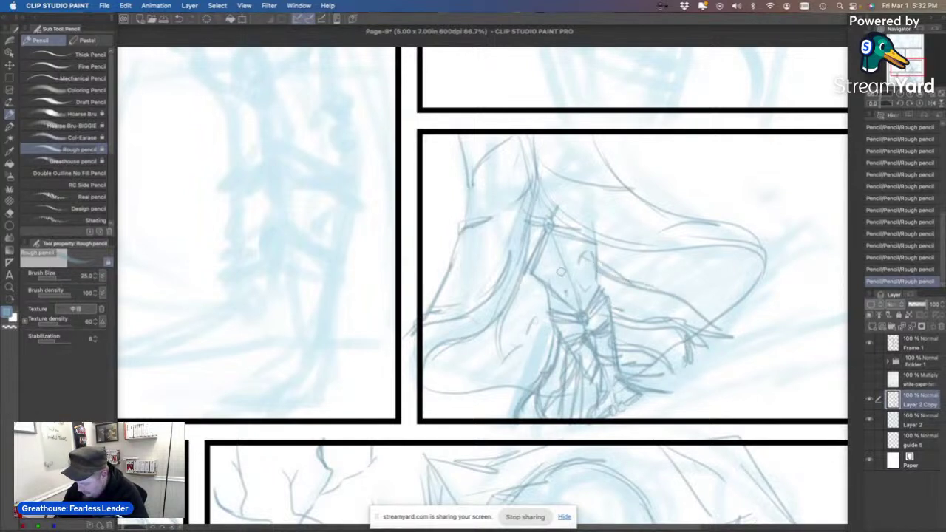
mouse_move(541, 281)
mouse_down()
mouse_move(535, 305)
mouse_move(549, 333)
mouse_up()
mouse_move(553, 252)
mouse_down()
mouse_move(565, 289)
mouse_move(573, 288)
mouse_up()
Sketch a long tapering diagonal shape rising from the figure's foot past the panel's right border, reinforcing its edges.
drag(618, 417, 779, 317)
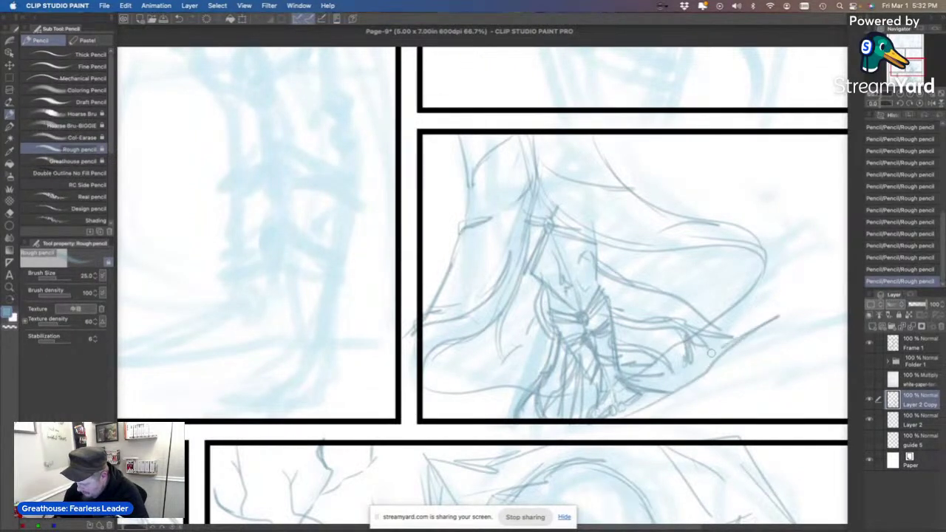
drag(655, 389, 779, 318)
mouse_move(732, 349)
mouse_down()
mouse_move(603, 272)
mouse_move(590, 233)
mouse_move(728, 194)
mouse_up()
drag(706, 195, 643, 218)
drag(512, 301, 741, 192)
mouse_move(589, 269)
mouse_down()
mouse_move(628, 212)
mouse_move(727, 186)
mouse_up()
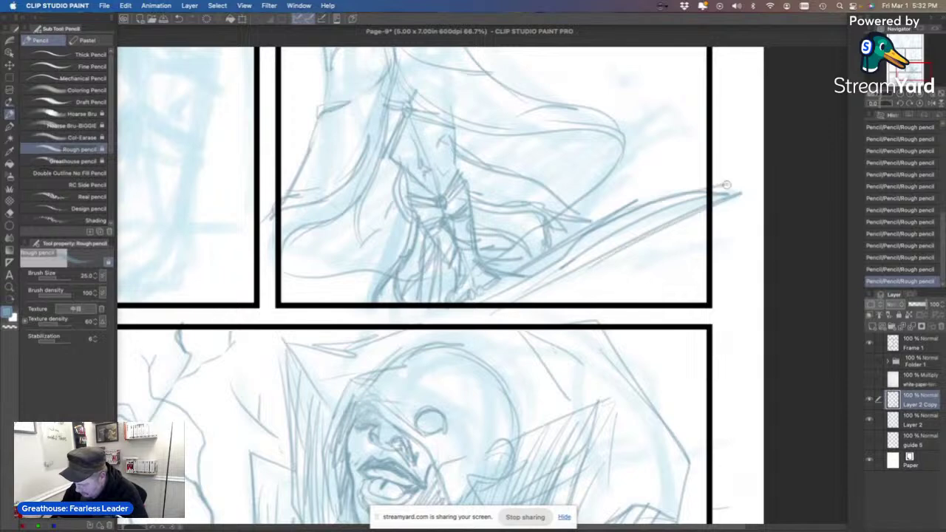
drag(601, 287, 683, 238)
drag(633, 204, 763, 144)
drag(562, 241, 762, 144)
In the panel above the cloaked figure, sketch the rounded form at the upper edge and the long tapering contours of the limb.
drag(908, 74, 910, 55)
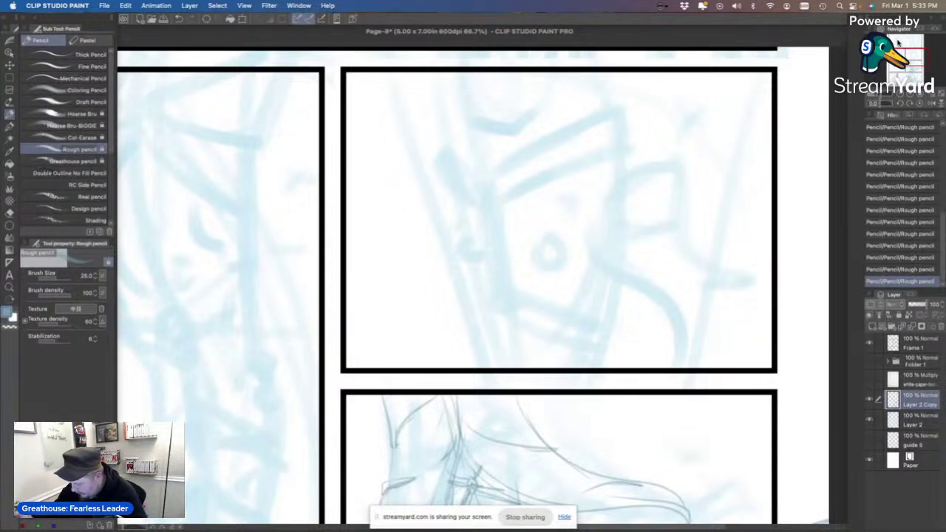
drag(906, 59, 906, 57)
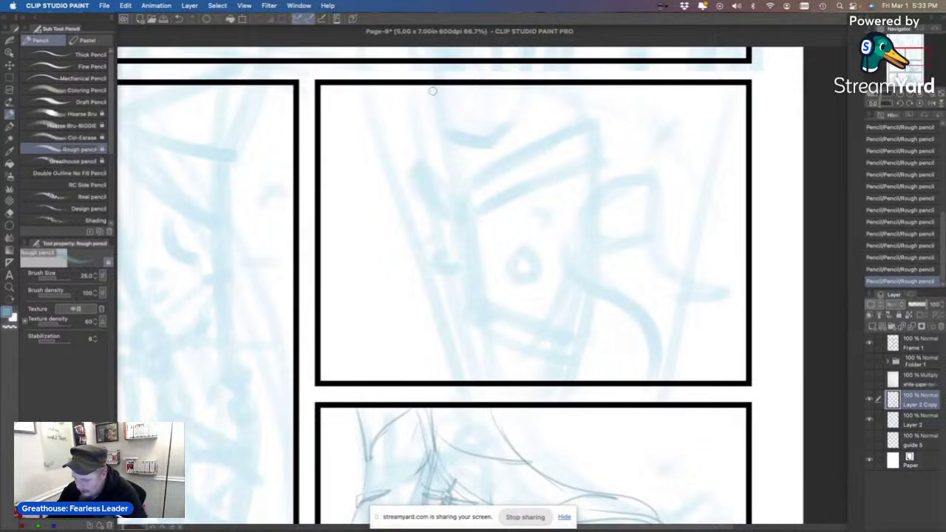
mouse_move(433, 91)
mouse_down()
mouse_move(464, 143)
mouse_move(453, 133)
mouse_move(486, 140)
mouse_up()
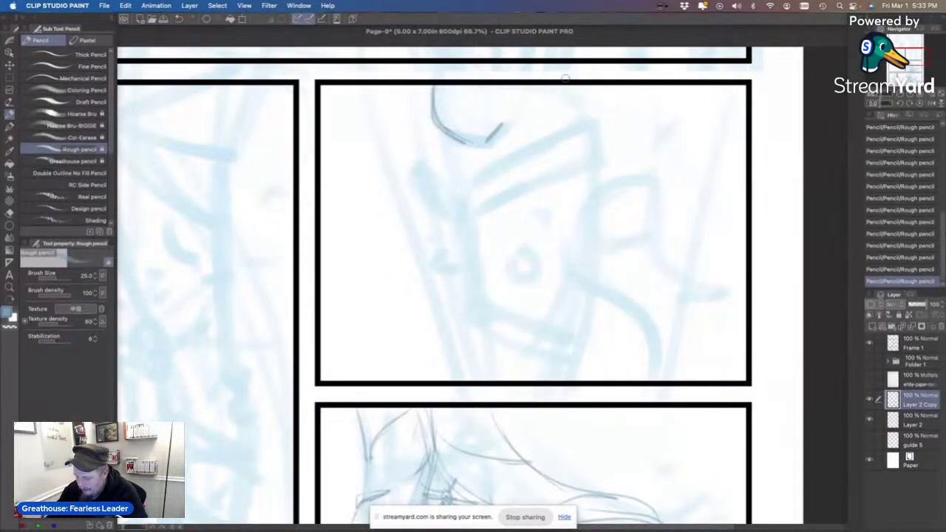
mouse_move(569, 86)
mouse_down()
mouse_move(585, 110)
mouse_move(599, 186)
mouse_move(566, 370)
mouse_up()
drag(439, 127, 492, 400)
mouse_move(585, 89)
mouse_down()
mouse_move(596, 130)
mouse_move(569, 379)
mouse_up()
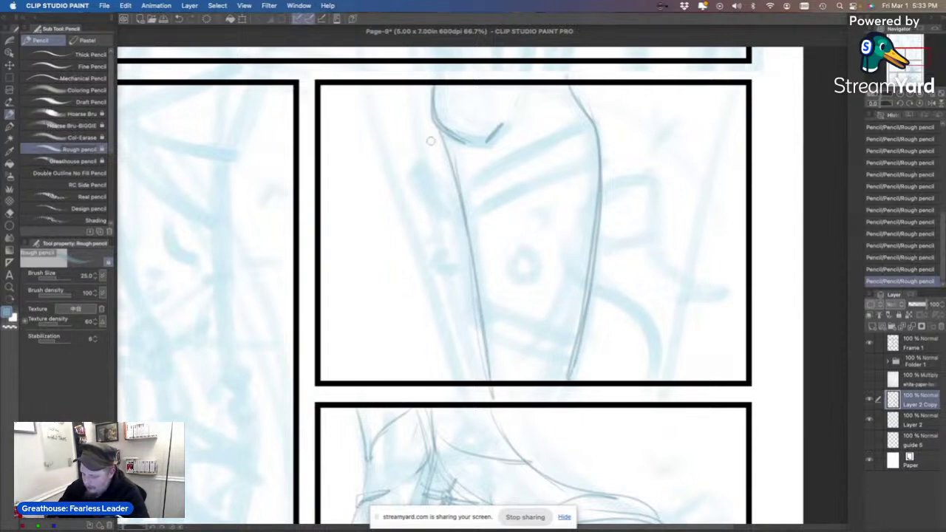
drag(401, 80, 407, 123)
key(super+z)
mouse_move(401, 84)
mouse_down()
mouse_move(423, 146)
mouse_move(470, 383)
mouse_up()
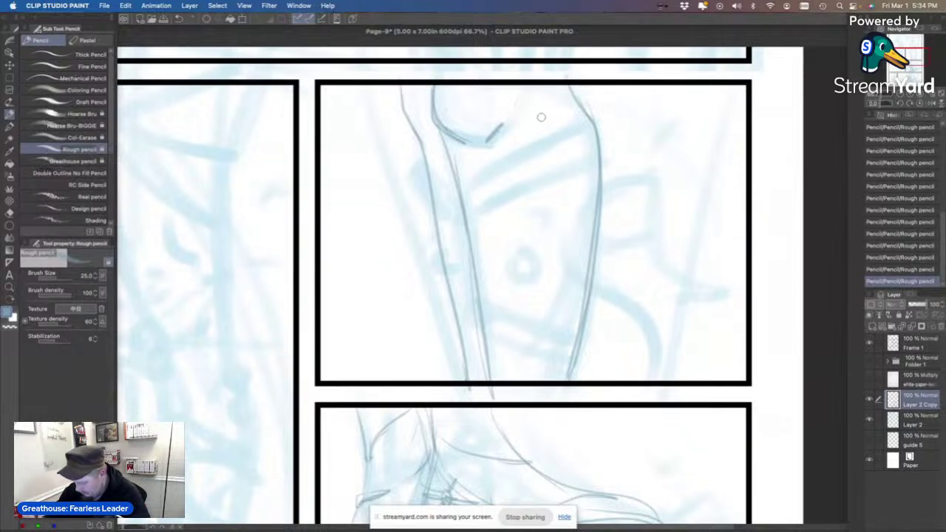
Sketch the upper knot on the limb with its diagonal straps and the short wraps on its left side.
click(909, 62)
drag(908, 62, 910, 61)
mouse_move(488, 102)
mouse_down()
mouse_move(484, 125)
mouse_move(476, 92)
mouse_move(503, 87)
mouse_move(493, 131)
mouse_up()
mouse_move(914, 60)
mouse_down()
mouse_move(906, 76)
mouse_move(907, 62)
mouse_up()
drag(448, 235, 568, 172)
mouse_move(521, 195)
mouse_down()
mouse_move(575, 169)
mouse_move(470, 233)
mouse_move(571, 173)
mouse_up()
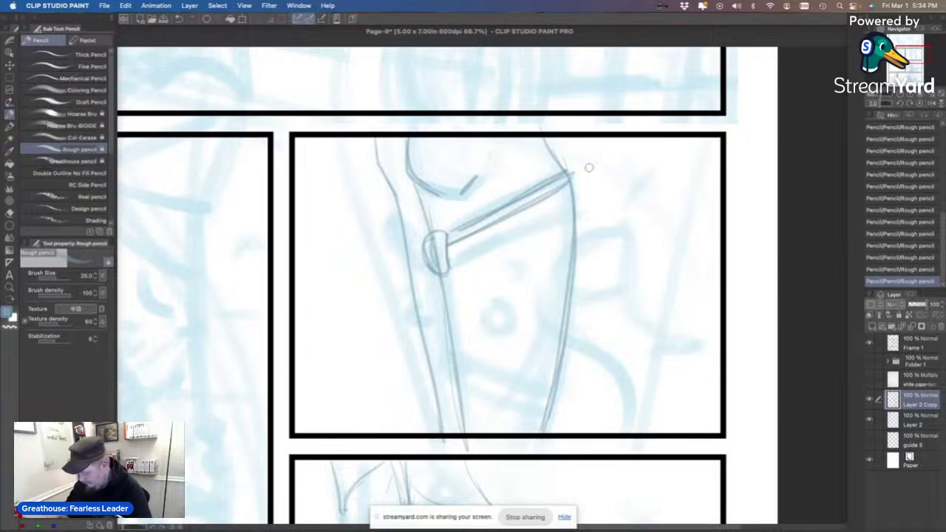
mouse_move(460, 248)
mouse_down()
mouse_move(573, 190)
mouse_move(448, 255)
mouse_move(575, 201)
mouse_move(467, 255)
mouse_up()
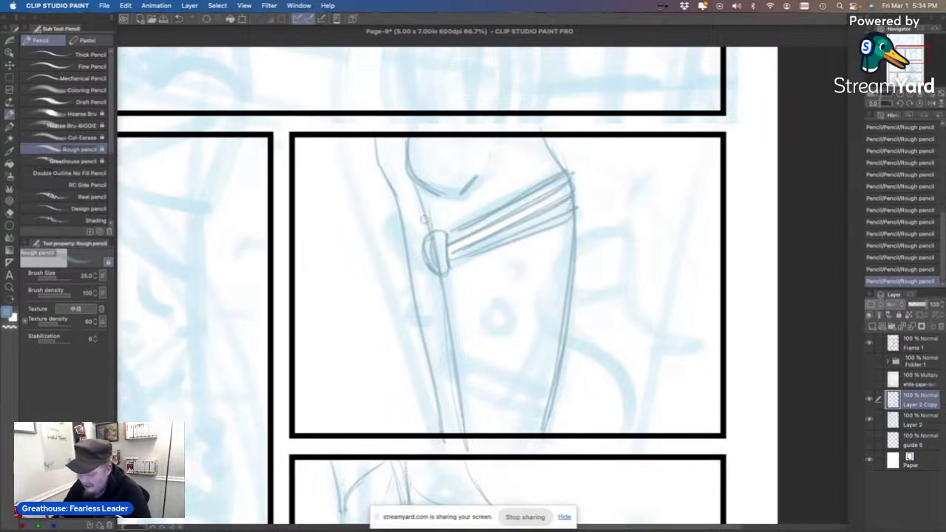
mouse_move(409, 229)
mouse_down()
mouse_move(425, 239)
mouse_move(412, 239)
mouse_move(432, 266)
mouse_up()
Sketch the cord running down from the upper knot, the lower knot, and the straps slanting across the limb from it.
scroll(448, 285, down, 3)
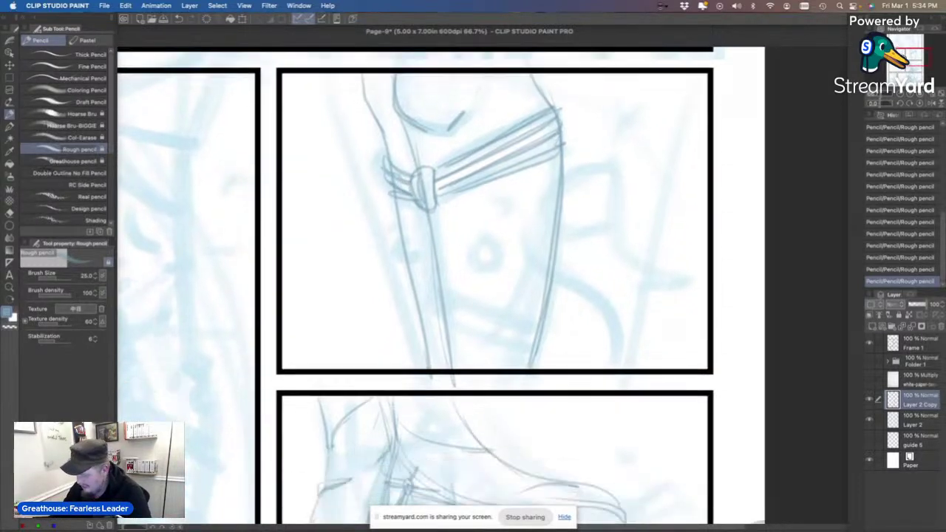
drag(452, 170, 467, 252)
mouse_move(461, 207)
mouse_down()
mouse_move(472, 250)
mouse_move(453, 243)
mouse_move(466, 282)
mouse_up()
mouse_move(464, 244)
mouse_down()
mouse_move(468, 275)
mouse_move(473, 258)
mouse_move(468, 276)
mouse_move(575, 284)
mouse_up()
mouse_move(482, 257)
mouse_down()
mouse_move(566, 284)
mouse_move(475, 260)
mouse_move(523, 285)
mouse_move(490, 278)
mouse_move(542, 301)
mouse_up()
mouse_move(454, 247)
mouse_down()
mouse_move(439, 266)
mouse_move(450, 258)
mouse_move(451, 277)
mouse_move(438, 266)
mouse_move(473, 253)
mouse_up()
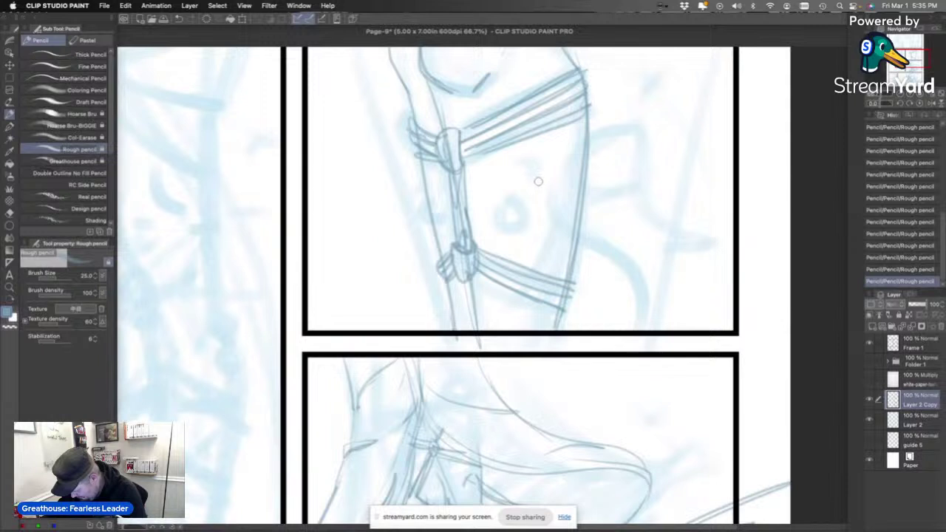
Sketch a small spiked hole between the two sets of straps and scatter small bumps around it.
mouse_move(512, 200)
mouse_down()
mouse_move(503, 226)
mouse_move(520, 205)
mouse_move(534, 222)
mouse_move(518, 240)
mouse_move(499, 206)
mouse_move(512, 178)
mouse_move(482, 216)
mouse_move(517, 224)
mouse_move(514, 201)
mouse_move(514, 229)
mouse_move(525, 222)
mouse_move(526, 237)
mouse_move(516, 228)
mouse_up()
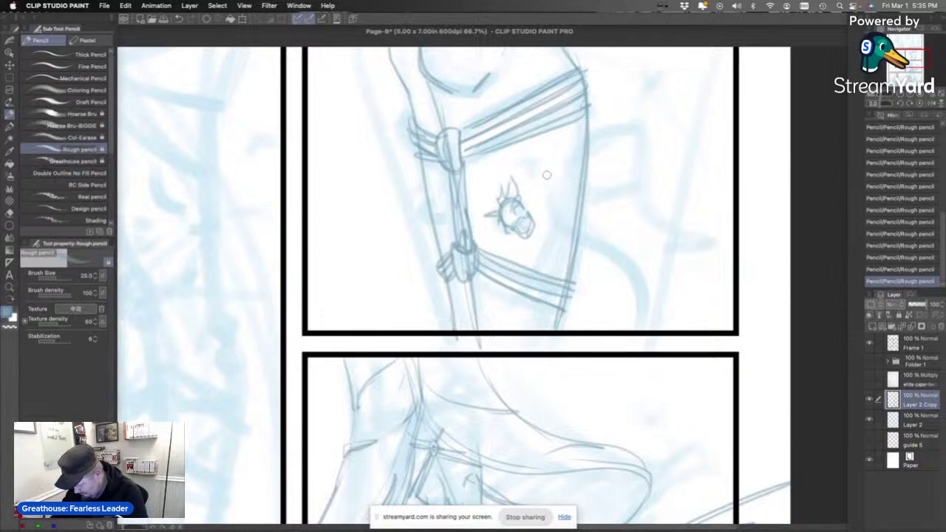
mouse_move(547, 175)
mouse_down()
mouse_move(554, 171)
mouse_move(545, 183)
mouse_up()
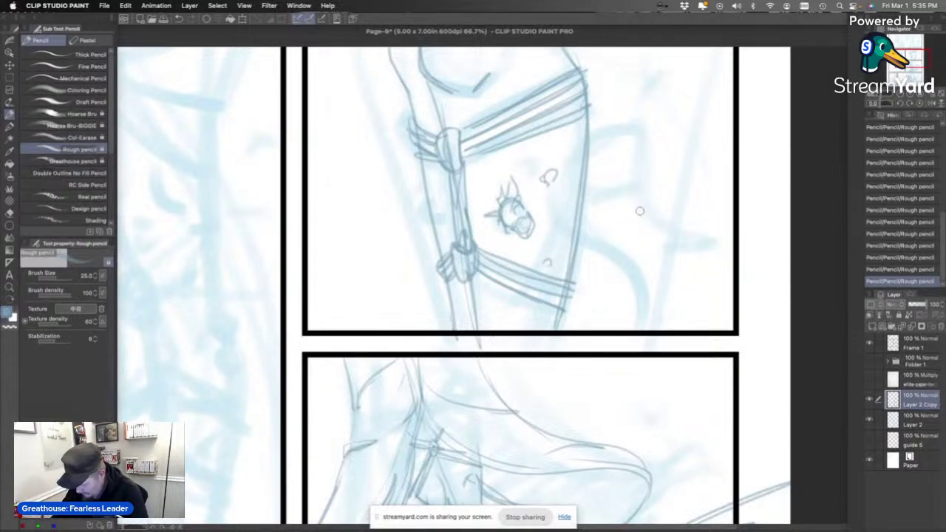
mouse_move(914, 56)
mouse_down()
mouse_move(909, 65)
mouse_move(915, 59)
mouse_up()
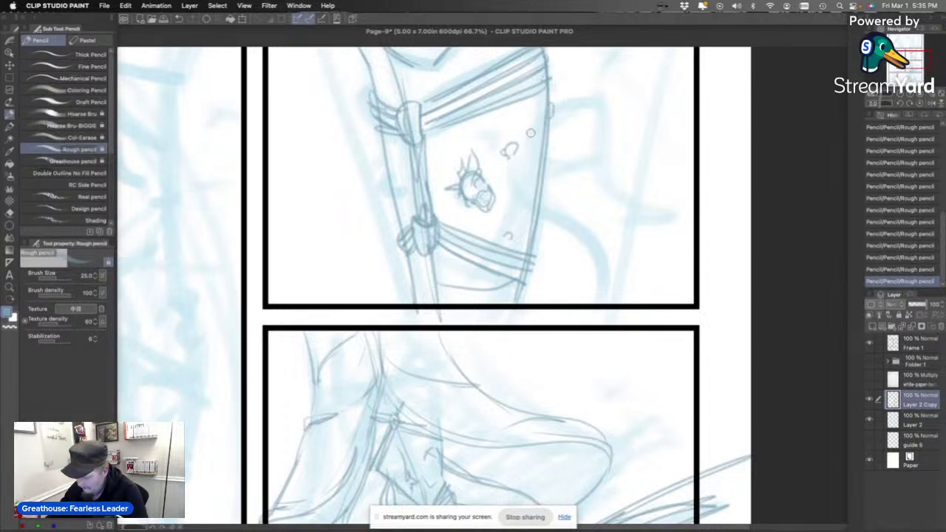
key(ctrl+z)
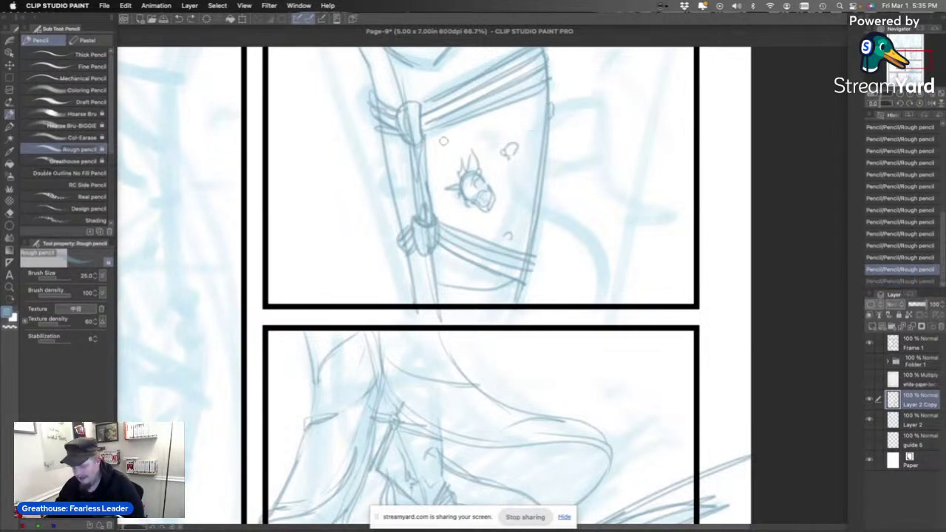
drag(443, 141, 445, 145)
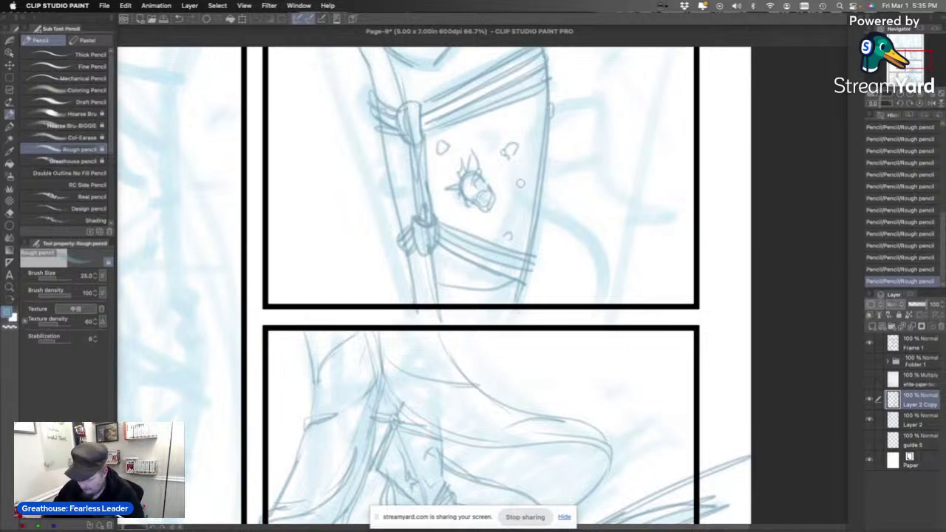
Sketch a curving tentacle growing out of the limb down to the panel's lower border and add small spikes along it.
drag(510, 181, 521, 168)
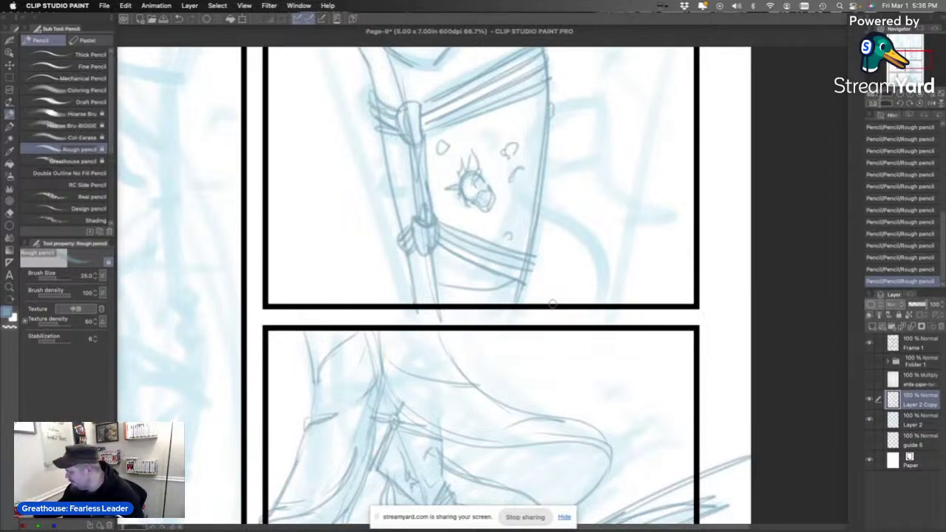
mouse_move(513, 182)
mouse_down()
mouse_move(528, 172)
mouse_move(512, 190)
mouse_move(529, 205)
mouse_move(534, 188)
mouse_move(601, 229)
mouse_move(608, 251)
mouse_up()
key(super+z)
mouse_move(547, 203)
mouse_down()
mouse_move(587, 220)
mouse_move(607, 262)
mouse_up()
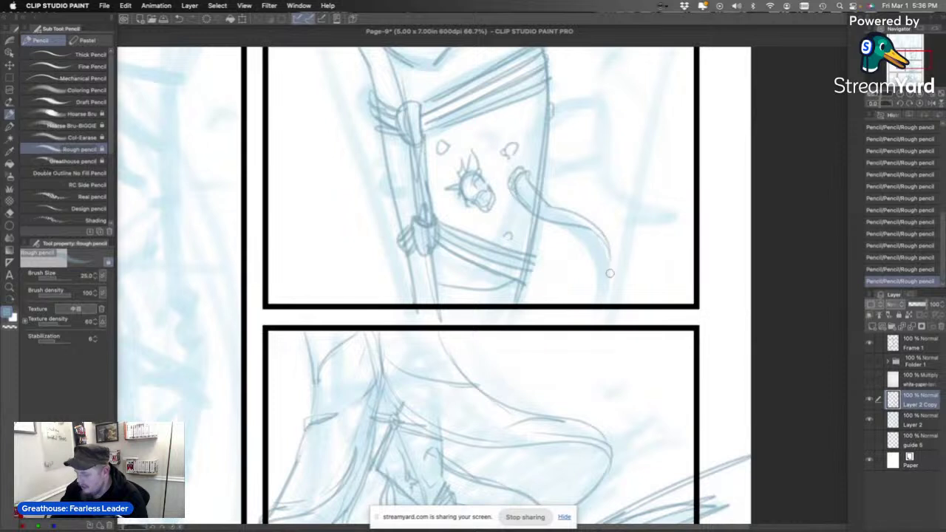
key(super+z)
mouse_move(585, 227)
mouse_down()
mouse_move(606, 266)
mouse_move(604, 241)
mouse_move(603, 293)
mouse_move(604, 244)
mouse_move(607, 254)
mouse_move(606, 303)
mouse_up()
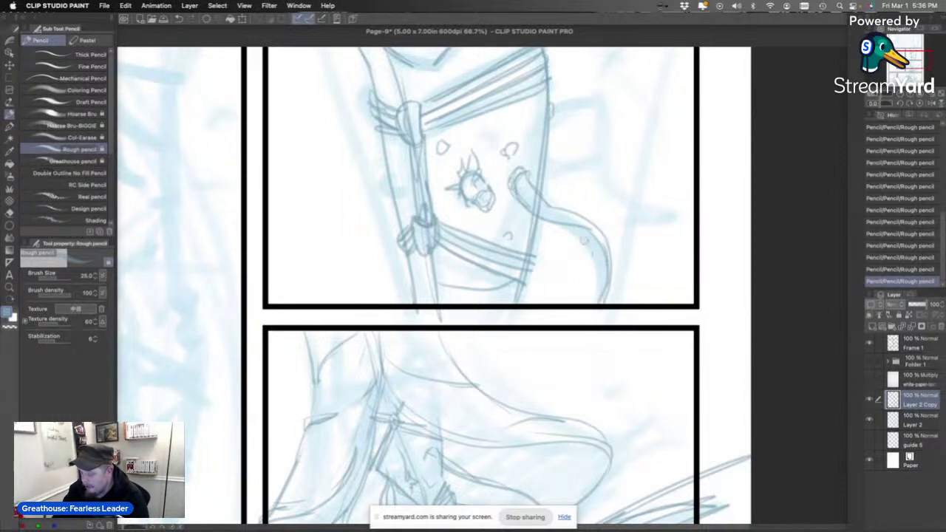
mouse_move(576, 232)
mouse_down()
mouse_move(618, 243)
mouse_move(601, 247)
mouse_up()
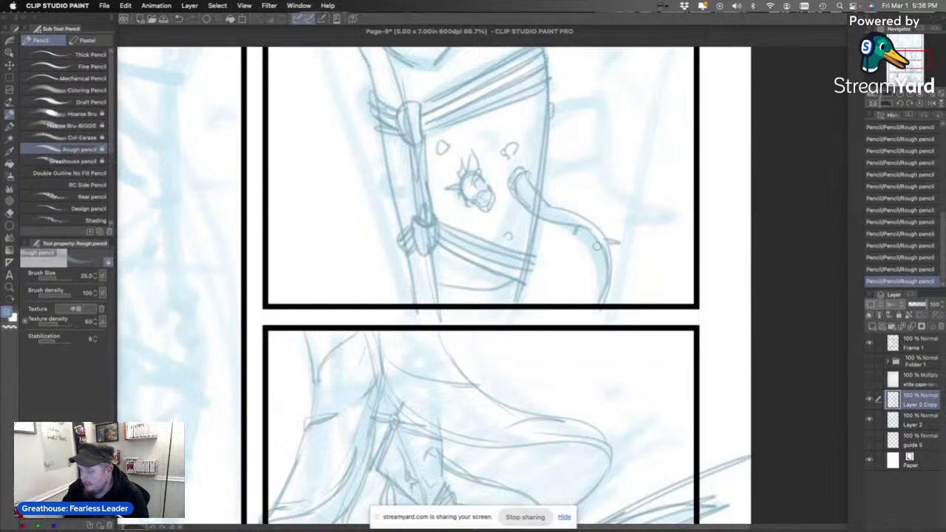
drag(530, 189, 554, 177)
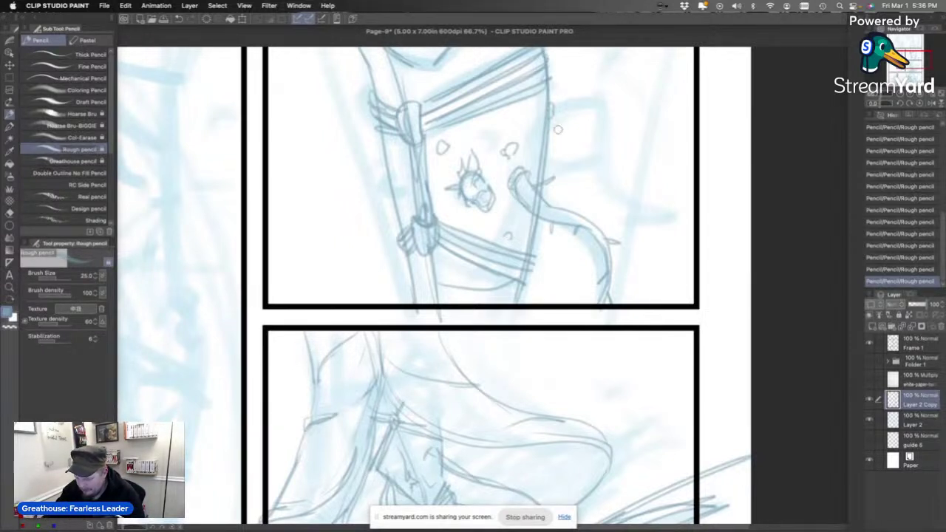
Sketch a thin tentacle reaching out from behind the limb's right edge, curling into a small knob and drooping downward.
drag(547, 156, 600, 163)
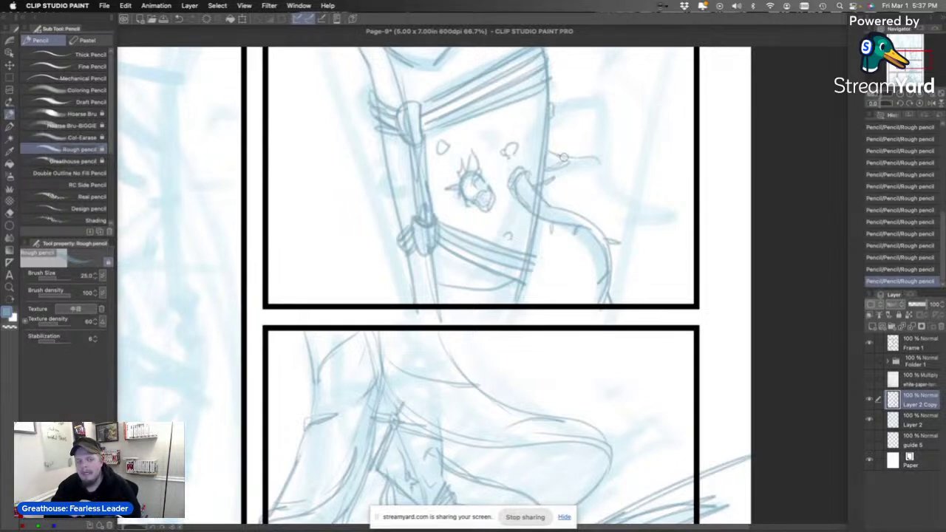
mouse_move(559, 166)
mouse_down()
mouse_move(597, 177)
mouse_move(569, 162)
mouse_move(546, 167)
mouse_move(583, 161)
mouse_move(599, 151)
mouse_move(559, 157)
mouse_move(597, 144)
mouse_move(575, 155)
mouse_move(589, 138)
mouse_move(610, 159)
mouse_move(586, 139)
mouse_move(581, 149)
mouse_move(604, 184)
mouse_move(590, 142)
mouse_move(619, 206)
mouse_move(593, 176)
mouse_move(618, 205)
mouse_up()
key(super+z)
key(super+z)
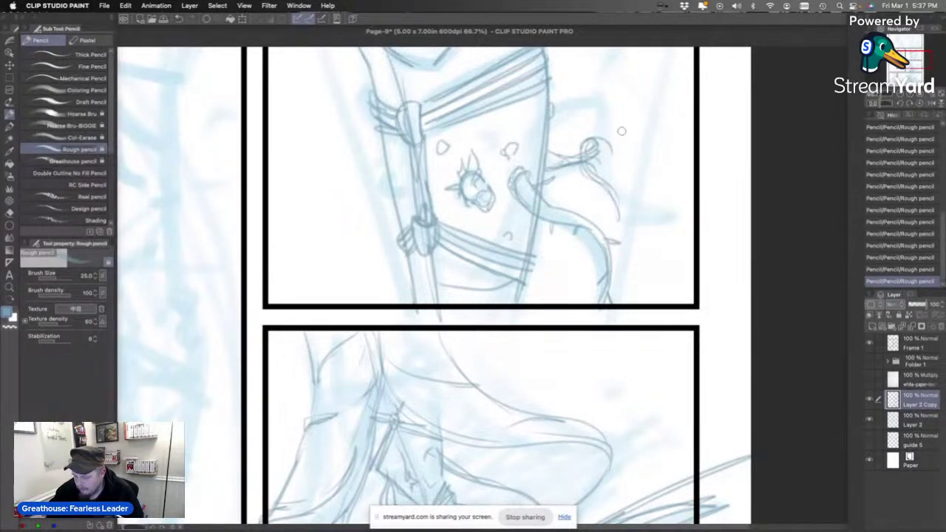
key(super+z)
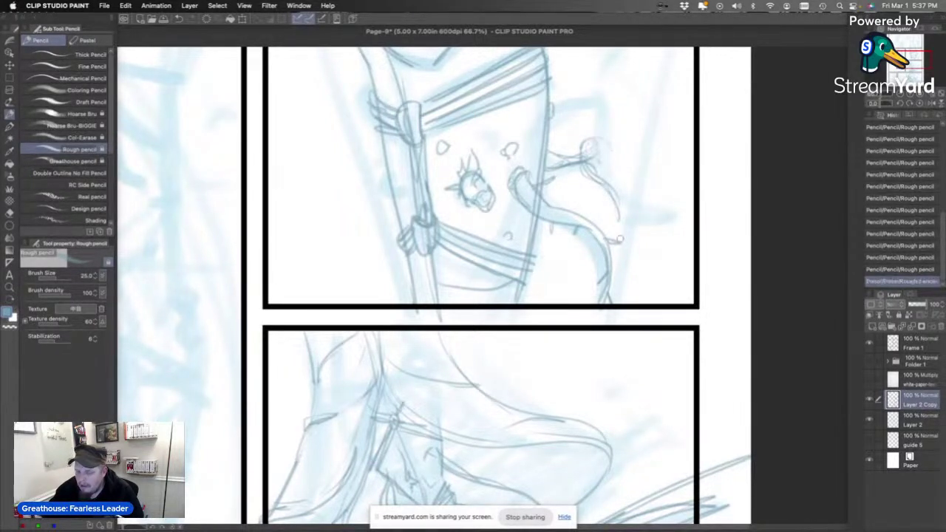
mouse_move(586, 142)
mouse_down()
mouse_move(582, 152)
mouse_move(595, 140)
mouse_move(597, 156)
mouse_move(587, 159)
mouse_move(621, 223)
mouse_up()
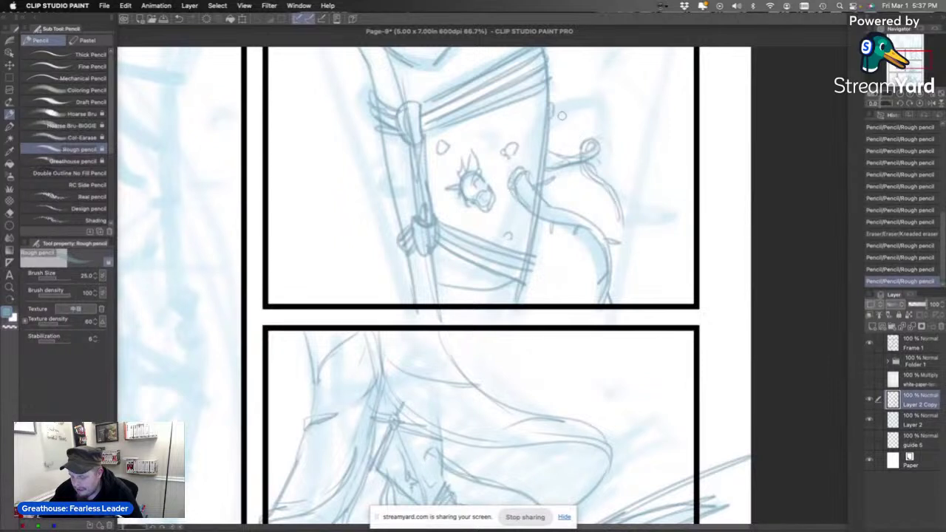
Sketch a larger tentacle arching over the thin one and trailing toward the panel's right border, and save the page.
mouse_move(549, 128)
mouse_down()
mouse_move(565, 98)
mouse_move(575, 116)
mouse_move(565, 126)
mouse_move(574, 100)
mouse_move(593, 133)
mouse_move(577, 112)
mouse_move(588, 102)
mouse_move(612, 185)
mouse_up()
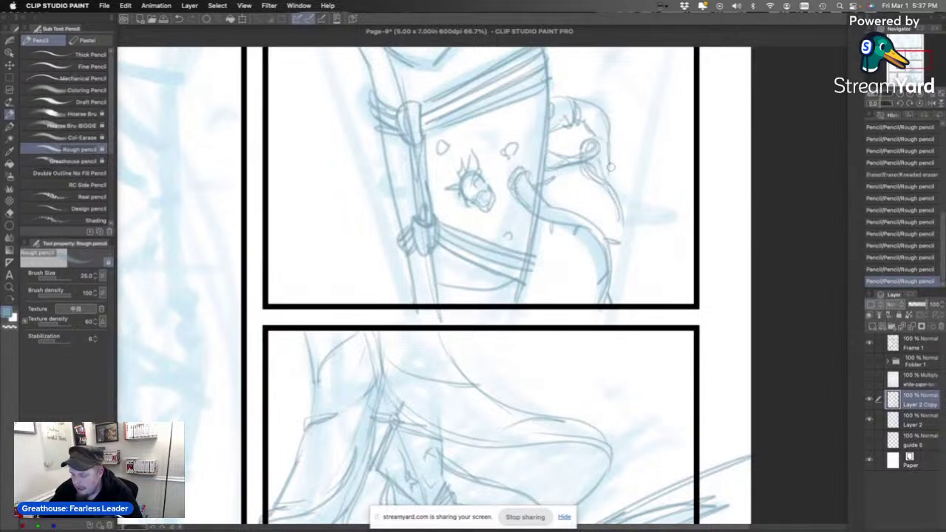
mouse_move(607, 145)
mouse_down()
mouse_move(616, 182)
mouse_move(669, 232)
mouse_up()
mouse_move(617, 182)
mouse_down()
mouse_move(673, 221)
mouse_move(675, 239)
mouse_up()
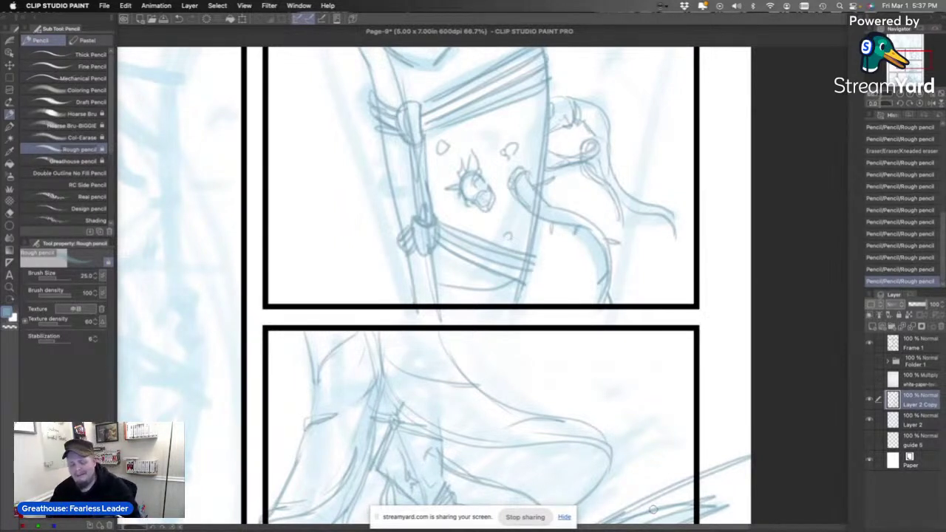
key(super+s)
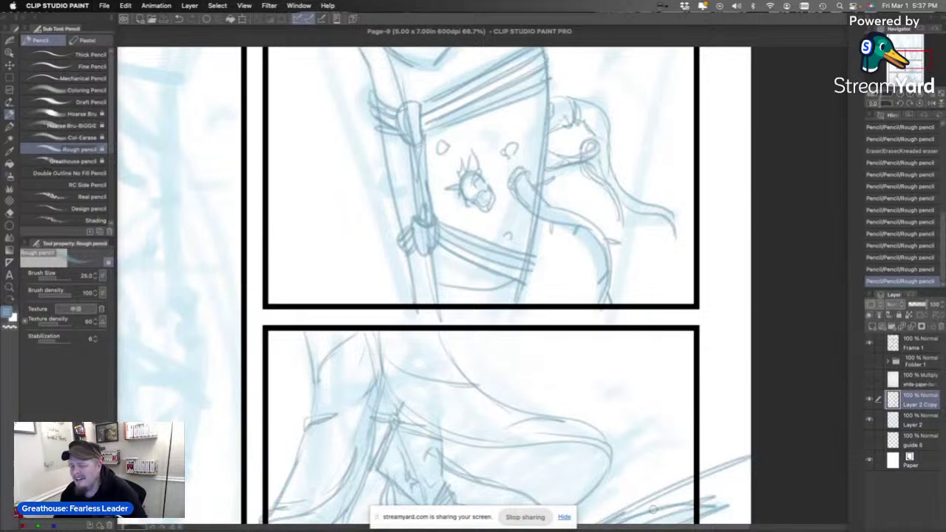
Extend the arching tentacle's tips and add thin strands hanging beside the limb's lower right edge and across its lower straps.
mouse_move(408, 526)
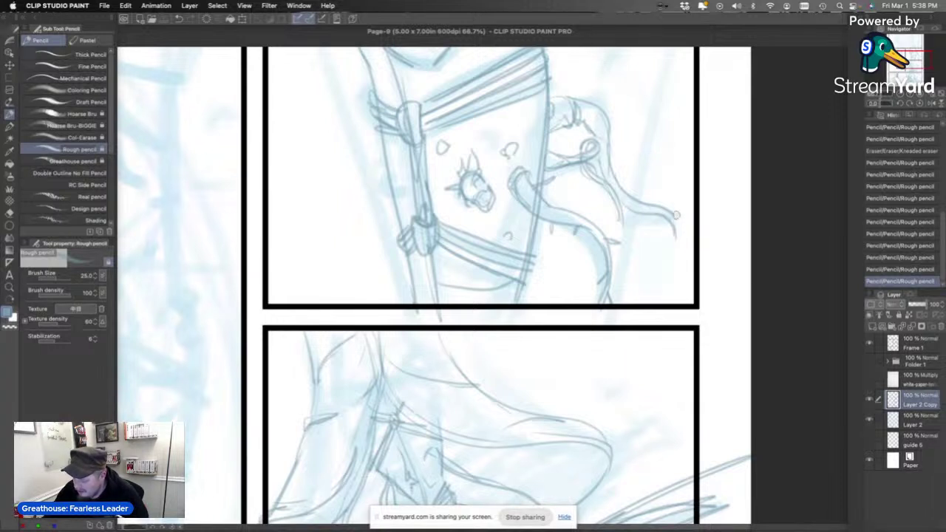
drag(674, 217, 681, 266)
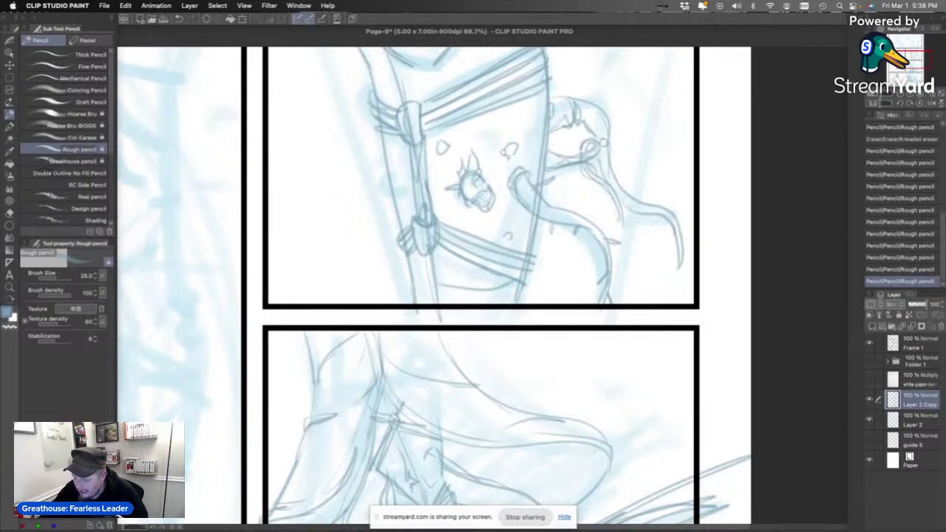
mouse_move(601, 139)
mouse_down()
mouse_move(604, 175)
mouse_move(651, 183)
mouse_move(642, 188)
mouse_move(657, 183)
mouse_move(655, 281)
mouse_up()
drag(546, 230, 547, 294)
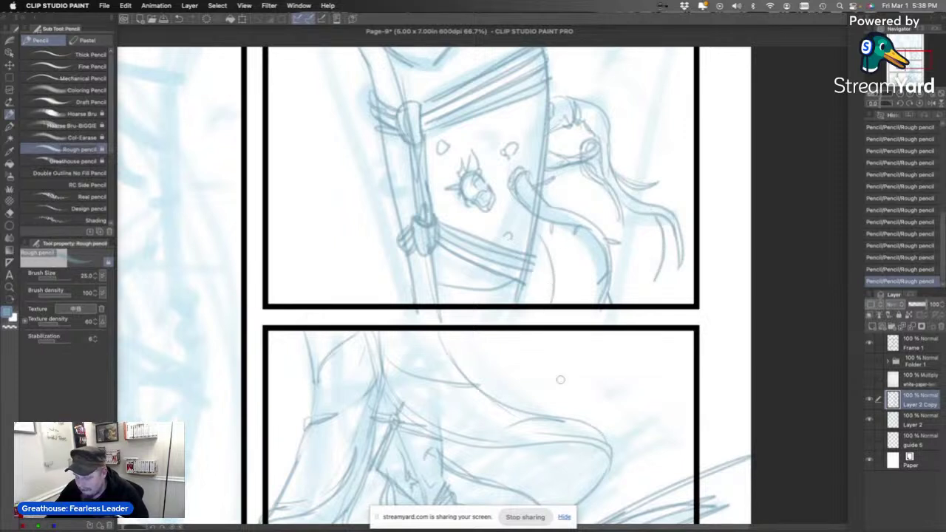
drag(542, 250, 549, 302)
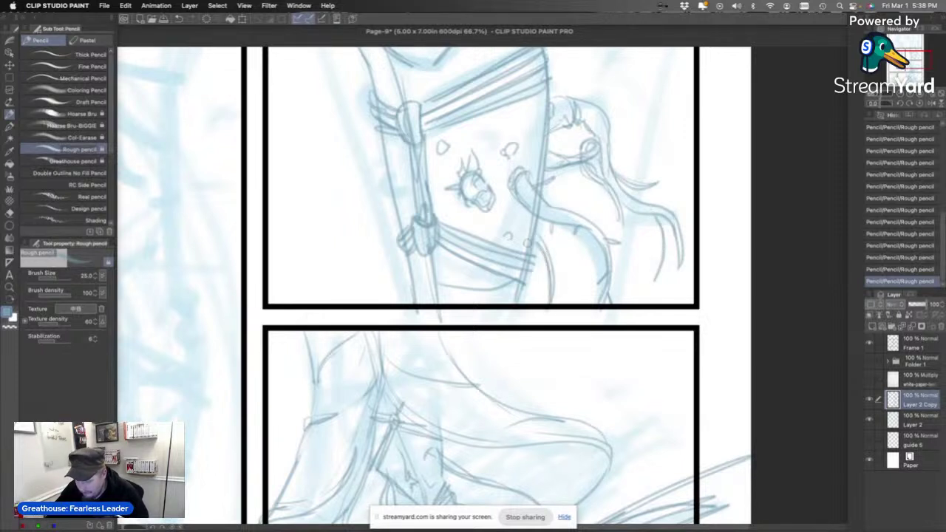
mouse_move(465, 215)
mouse_down()
mouse_move(456, 302)
mouse_move(465, 288)
mouse_up()
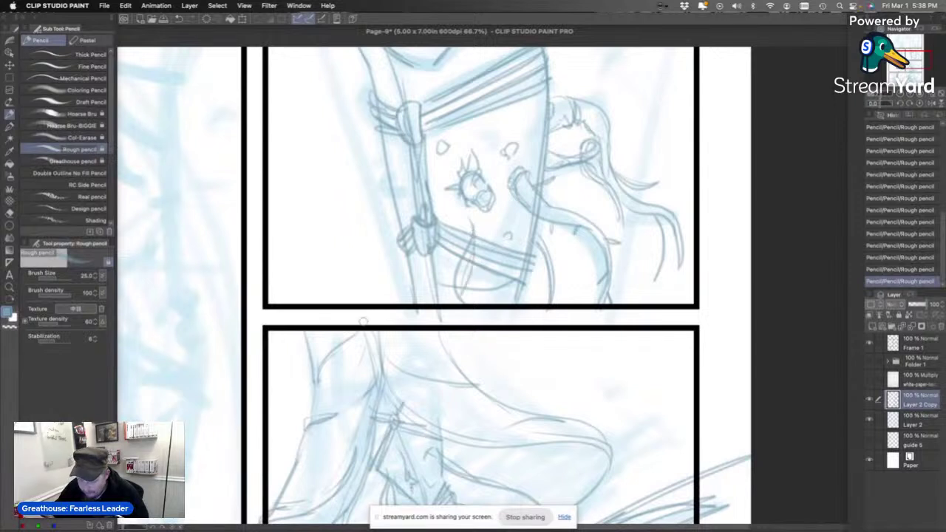
Sketch rounded bumps along the limb's left edge, from below the upper knot down to the panel's lower border.
mouse_move(379, 171)
mouse_down()
mouse_move(396, 188)
mouse_move(405, 178)
mouse_move(405, 191)
mouse_up()
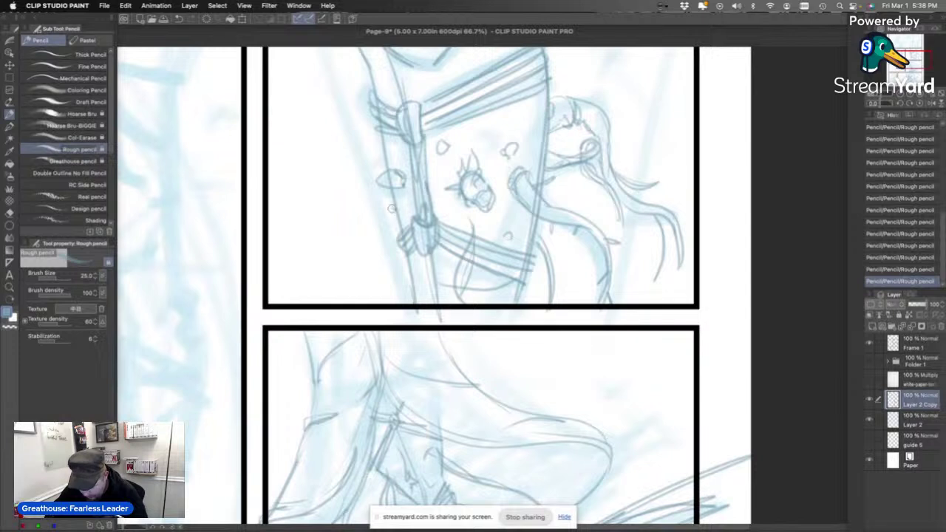
drag(392, 215, 386, 204)
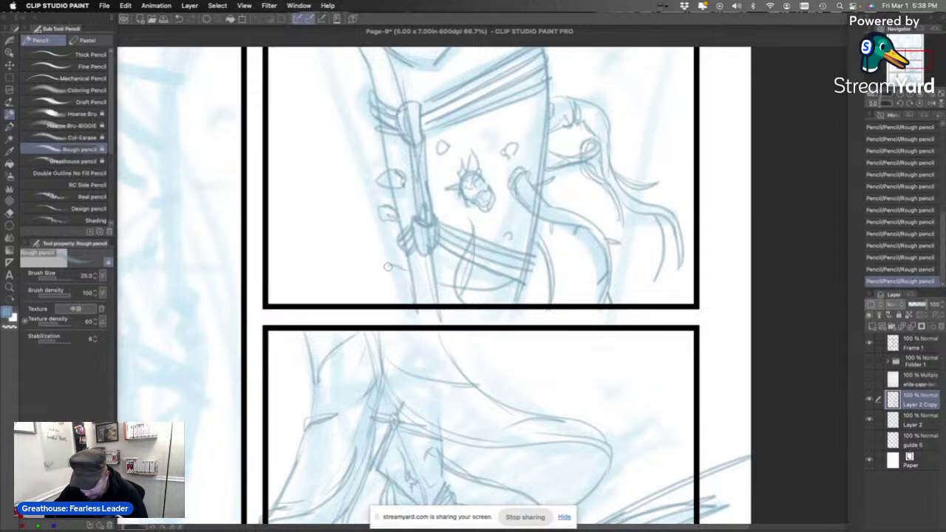
mouse_move(390, 266)
mouse_down()
mouse_move(409, 283)
mouse_move(394, 270)
mouse_move(429, 303)
mouse_up()
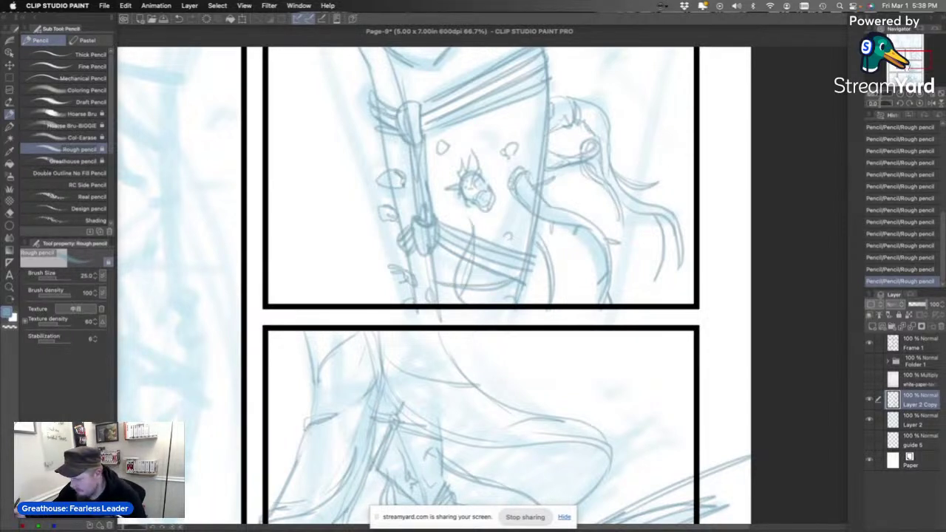
Sketch long, near-vertical background lines on both sides of the limb and a small cross mark in the background on its left.
scroll(655, 79, up, 5)
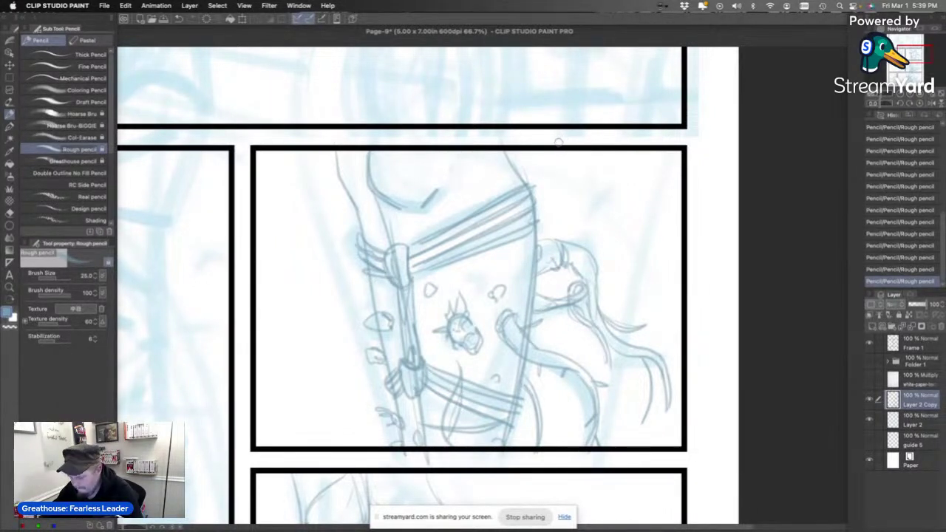
drag(565, 153, 671, 325)
key(super+z)
mouse_move(569, 154)
mouse_down()
mouse_move(623, 363)
mouse_move(643, 392)
mouse_up()
key(super+z)
drag(583, 154, 612, 385)
drag(600, 154, 611, 318)
drag(329, 161, 303, 464)
drag(299, 202, 294, 442)
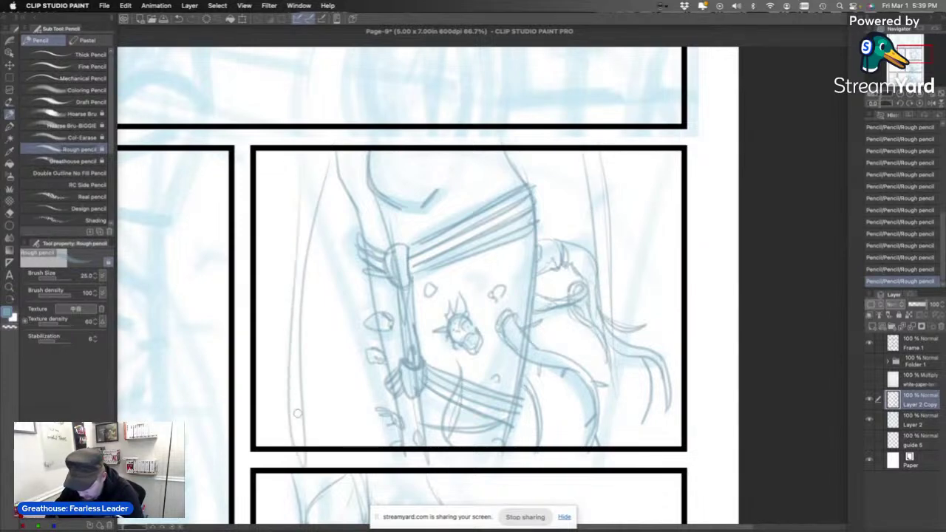
drag(324, 371, 334, 385)
drag(340, 374, 327, 411)
Refine the hooded figure's face in the lower panel, reworking the nose, cheek, mouth corner and jaw.
mouse_move(908, 51)
mouse_down()
mouse_move(896, 61)
mouse_move(909, 53)
mouse_move(895, 68)
mouse_move(901, 81)
mouse_up()
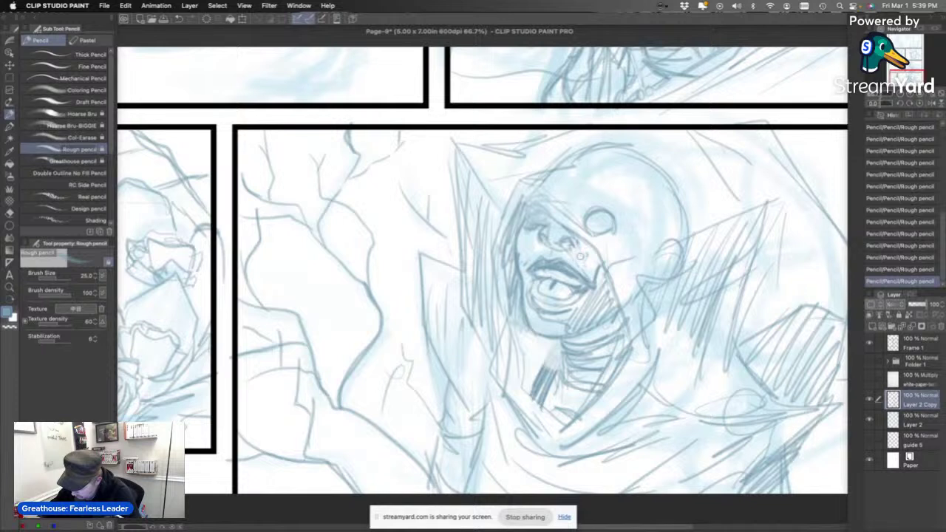
mouse_move(582, 256)
mouse_down()
mouse_move(551, 247)
mouse_move(584, 255)
mouse_move(580, 306)
mouse_move(600, 291)
mouse_move(604, 311)
mouse_move(585, 320)
mouse_move(601, 262)
mouse_move(602, 300)
mouse_up()
mouse_move(552, 226)
mouse_down()
mouse_move(547, 241)
mouse_move(550, 221)
mouse_move(580, 241)
mouse_move(549, 253)
mouse_move(571, 238)
mouse_move(592, 255)
mouse_up()
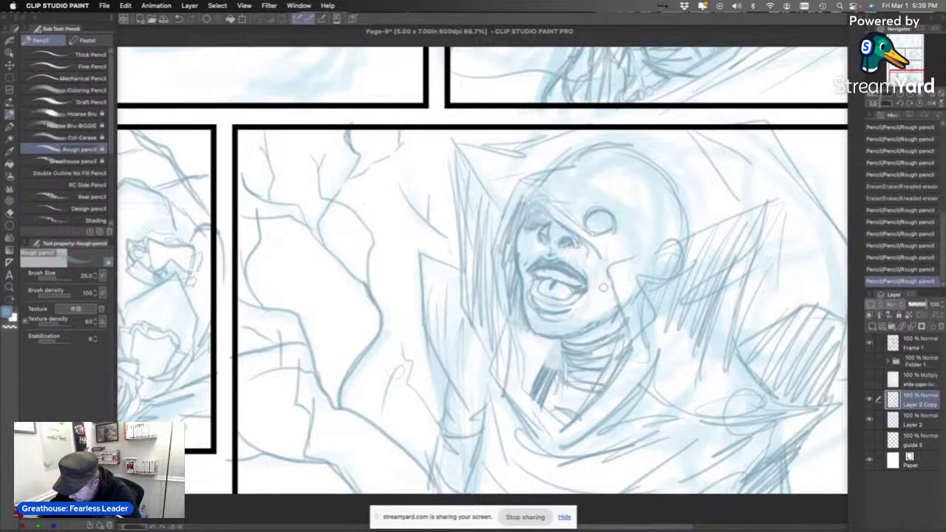
mouse_move(603, 287)
mouse_down()
mouse_move(590, 287)
mouse_move(601, 276)
mouse_up()
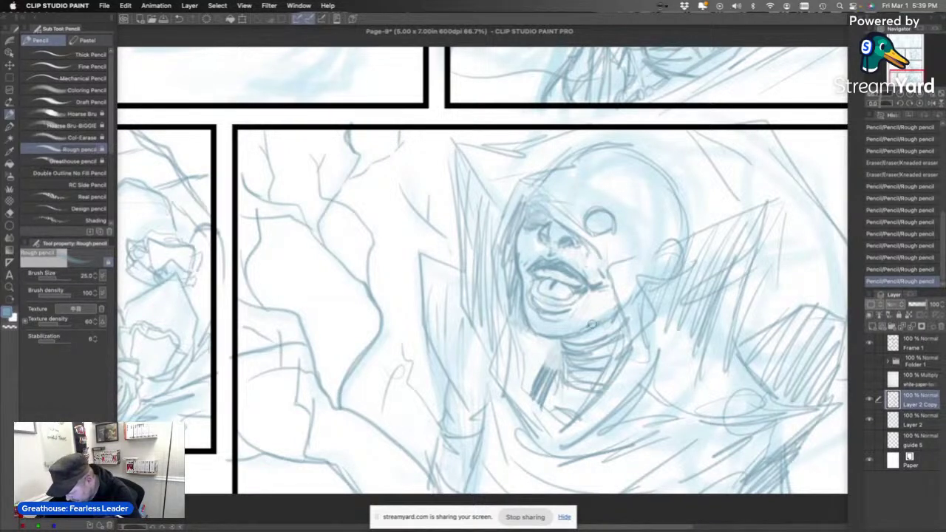
drag(590, 327, 619, 320)
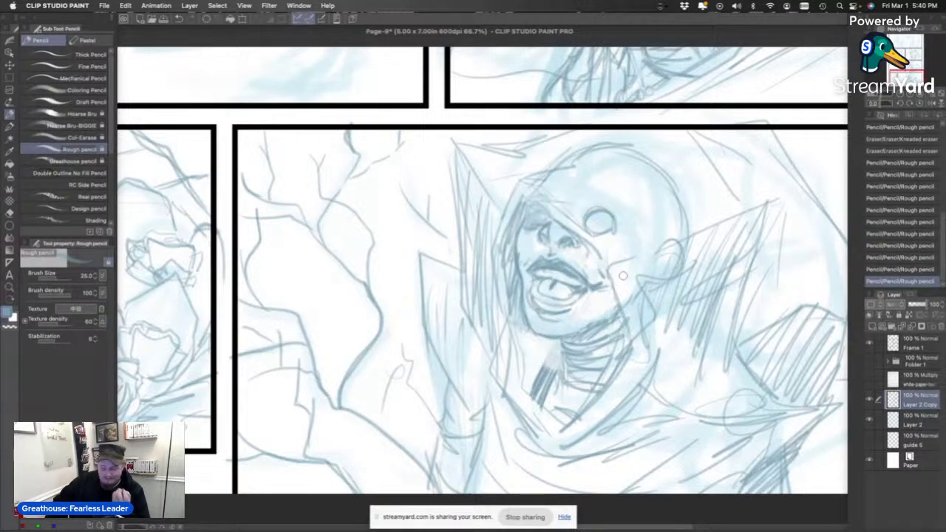
Sketch the front leg's thigh, kneecap and long back contour over the rough in the large left panel.
drag(916, 77, 909, 56)
click(900, 94)
click(903, 60)
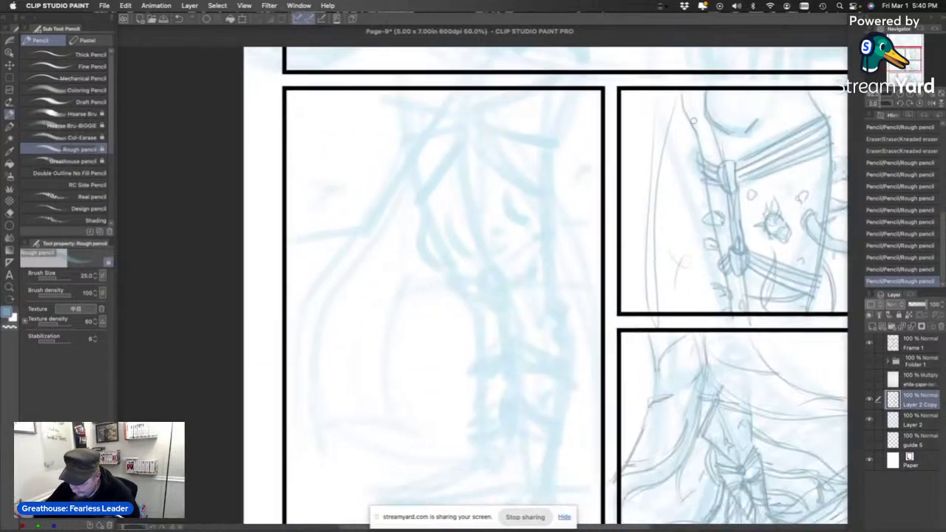
mouse_move(457, 96)
mouse_down()
mouse_move(480, 246)
mouse_move(502, 286)
mouse_up()
mouse_move(506, 227)
mouse_down()
mouse_move(518, 288)
mouse_move(526, 248)
mouse_up()
mouse_move(546, 141)
mouse_down()
mouse_move(550, 235)
mouse_move(576, 352)
mouse_move(556, 477)
mouse_up()
click(564, 516)
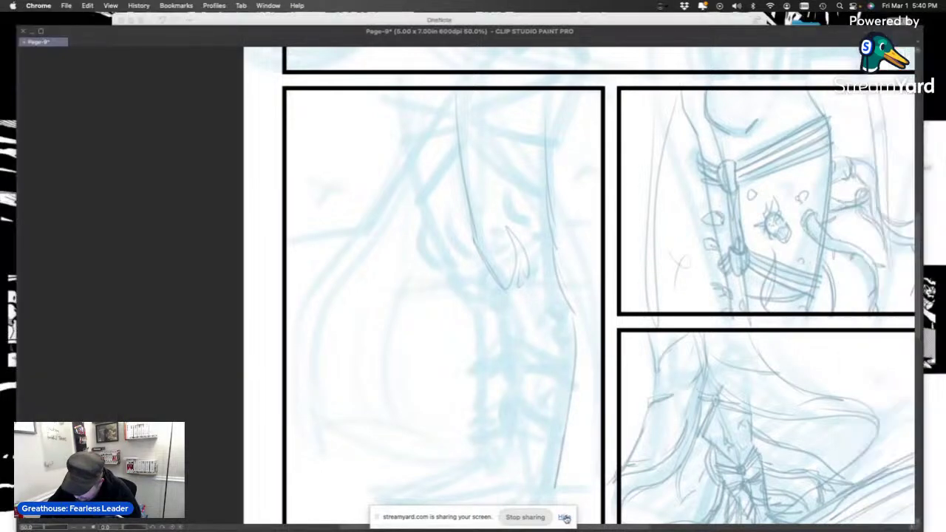
click(514, 299)
Draw the front leg's shin from the knee down, redoing the first line, and add a jagged cuff at the ankle.
drag(515, 328, 517, 462)
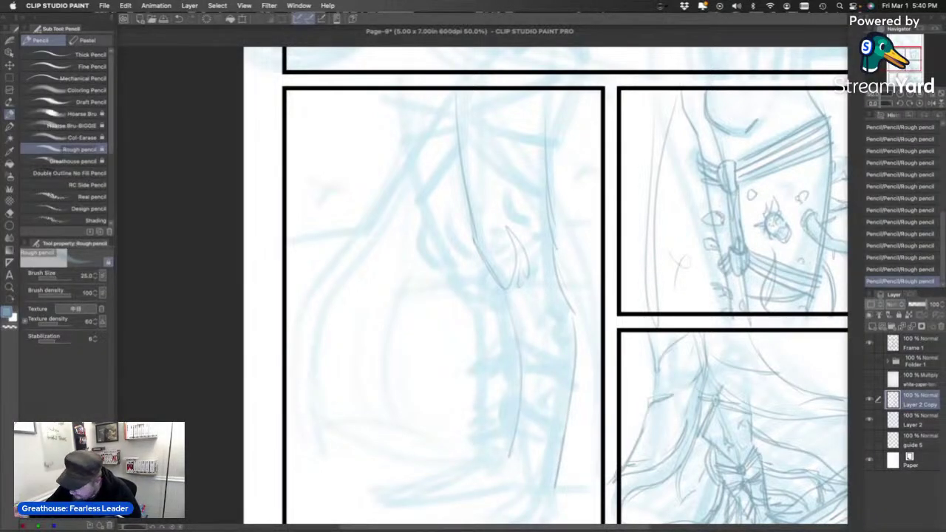
scroll(647, 235, down, 5)
key(super+z)
mouse_move(476, 164)
mouse_down()
mouse_move(507, 375)
mouse_move(530, 388)
mouse_move(538, 363)
mouse_move(531, 388)
mouse_up()
drag(539, 360, 534, 391)
drag(506, 348, 506, 379)
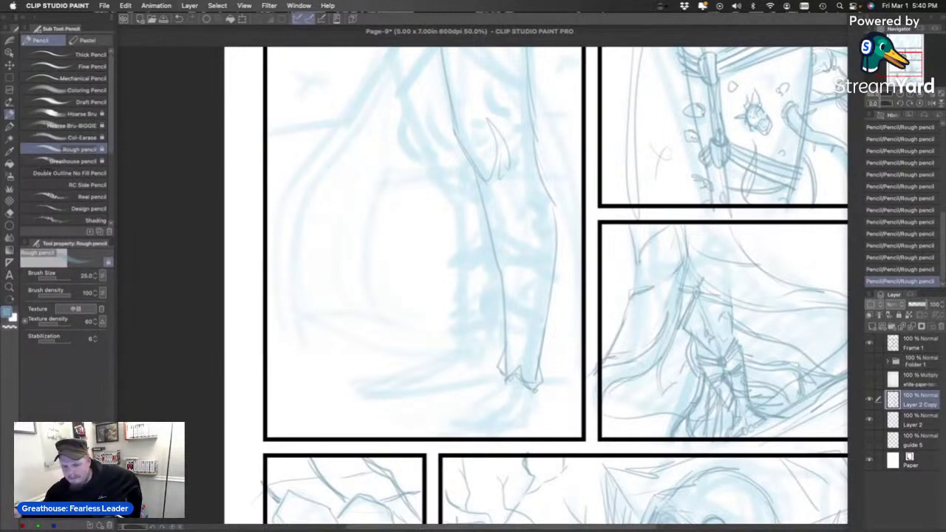
Sketch the front leg's foot with a rounded heel and a long pointed toe reaching the panel's lower border.
scroll(535, 302, down, 3)
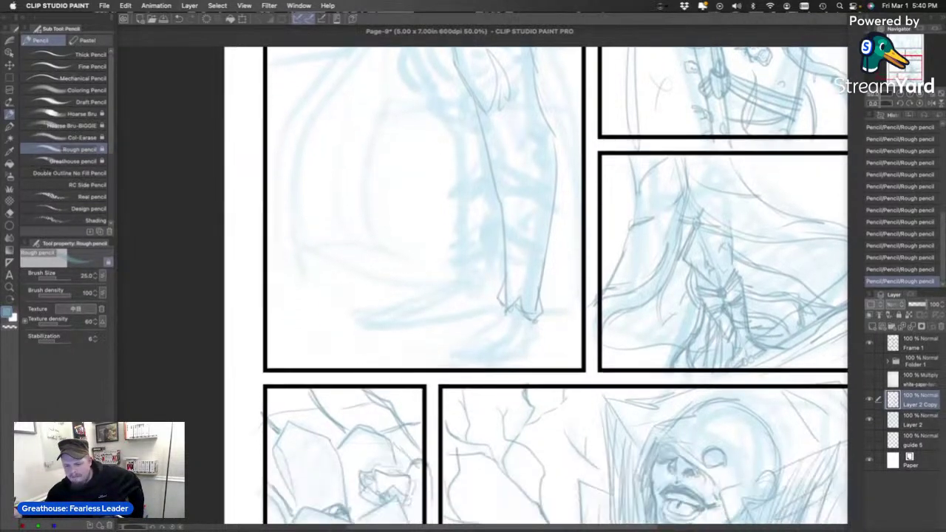
mouse_move(534, 302)
mouse_down()
mouse_move(529, 342)
mouse_move(518, 339)
mouse_move(530, 305)
mouse_up()
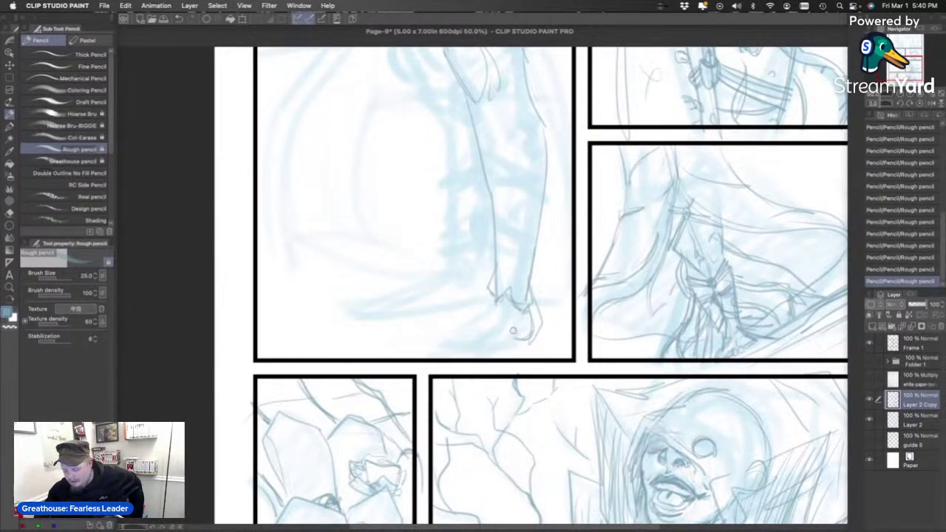
mouse_move(510, 342)
mouse_down()
mouse_move(452, 370)
mouse_move(509, 339)
mouse_up()
mouse_move(493, 296)
mouse_down()
mouse_move(428, 352)
mouse_move(481, 367)
mouse_move(517, 331)
mouse_up()
drag(497, 363, 416, 351)
drag(415, 352, 491, 300)
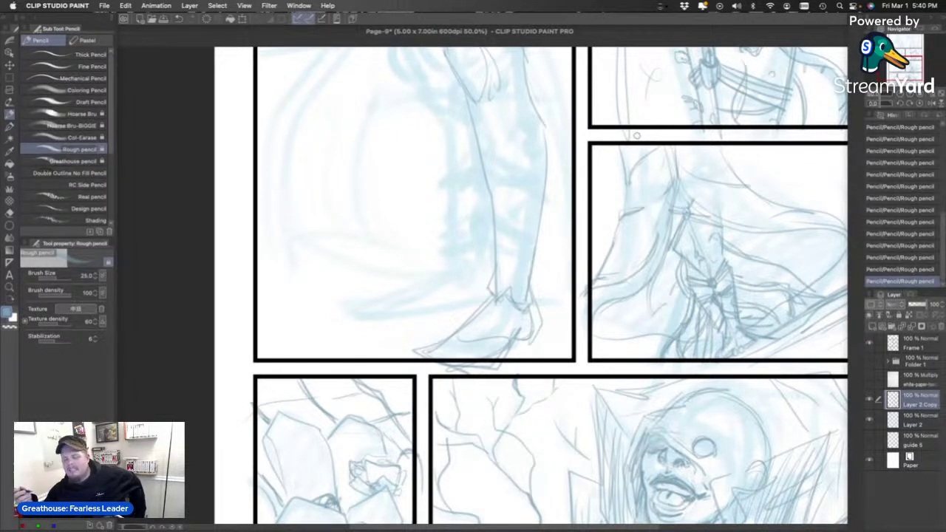
Sketch the second leg's thigh and knee behind the front leg.
drag(473, 222, 591, 400)
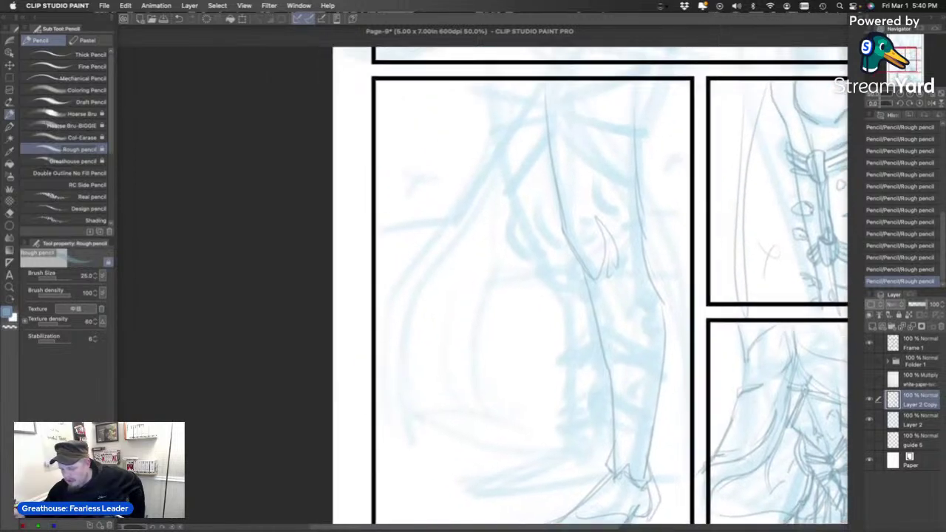
mouse_move(497, 117)
mouse_down()
mouse_move(539, 250)
mouse_move(528, 228)
mouse_move(561, 290)
mouse_up()
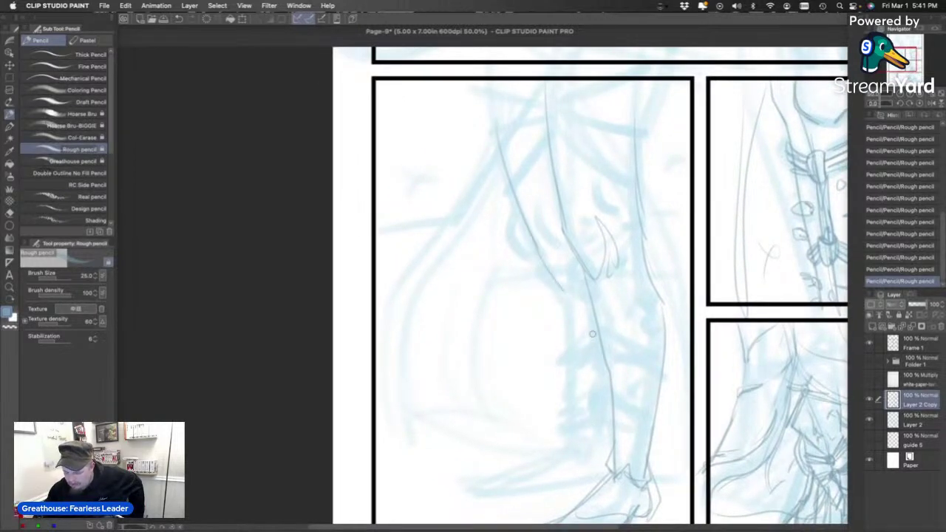
drag(567, 252, 578, 291)
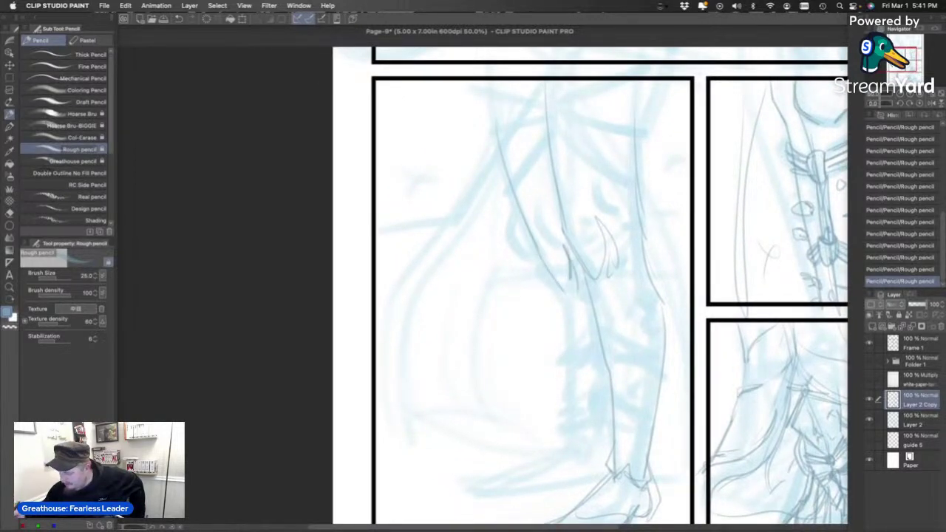
Add round bumps below the front leg's knee, and outline the second leg's shin and ankle with a toe detail on the front foot.
scroll(641, 154, down, 5)
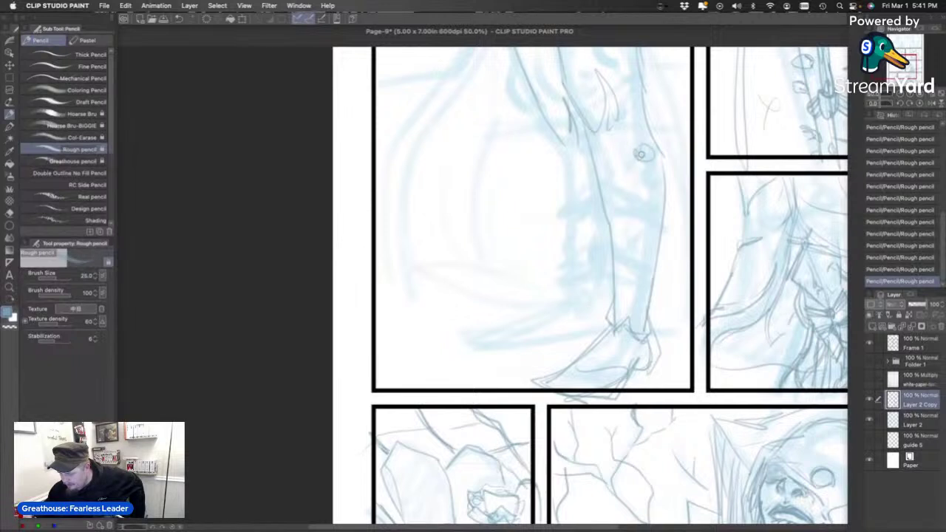
mouse_move(639, 153)
mouse_down()
mouse_move(649, 191)
mouse_move(655, 172)
mouse_move(644, 187)
mouse_up()
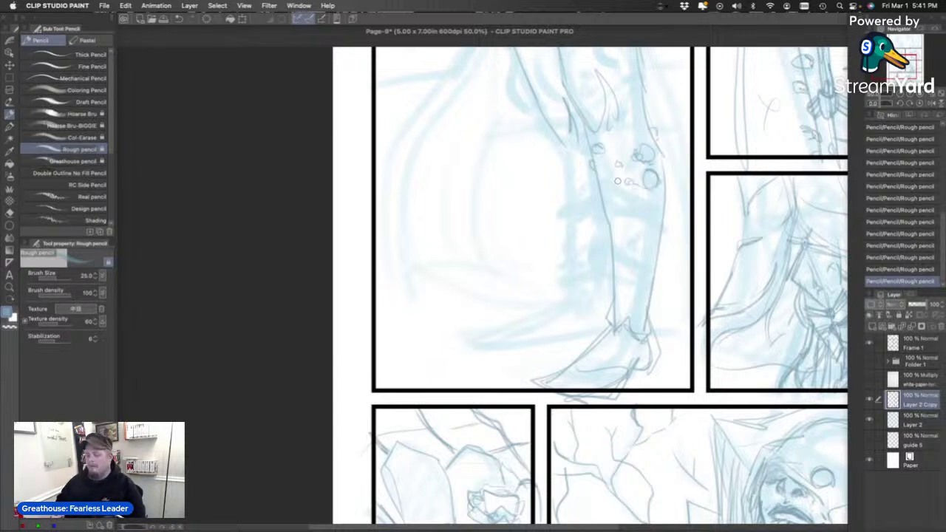
drag(567, 144, 580, 292)
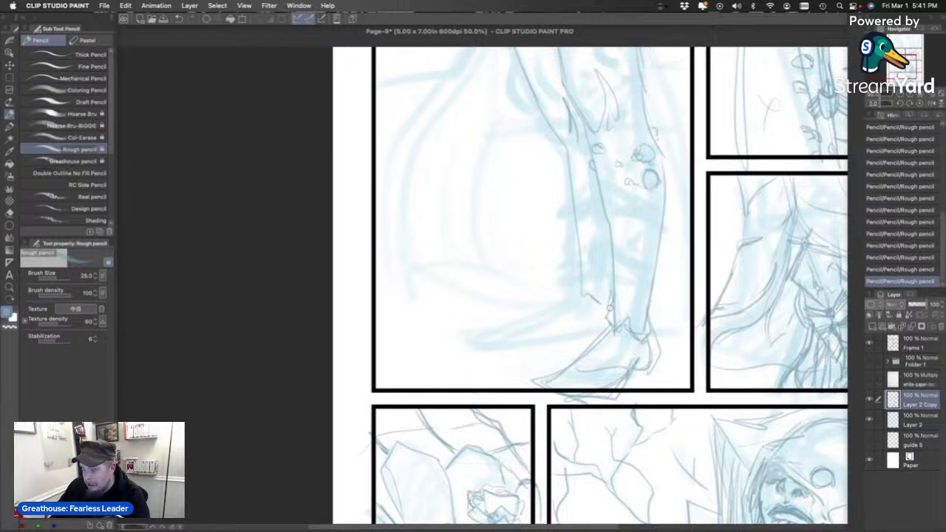
drag(541, 382, 578, 384)
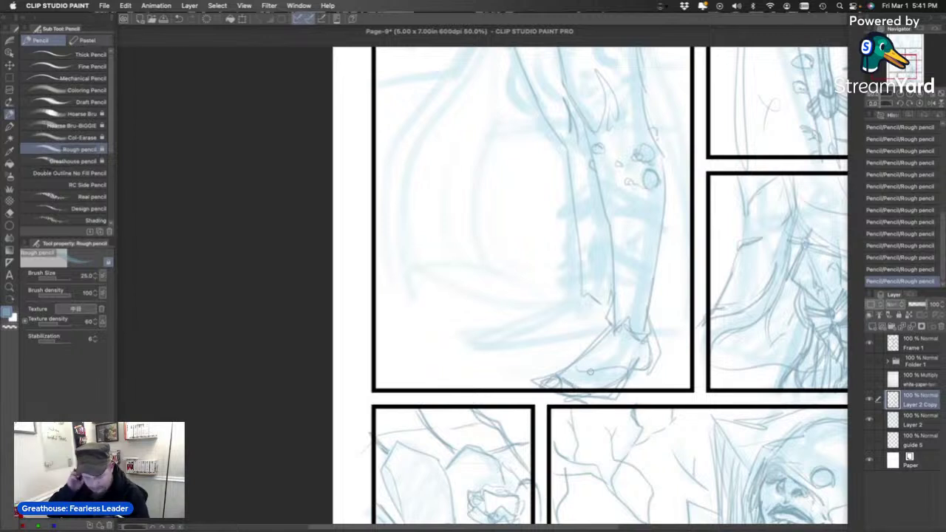
Add a small round bump to the middle of the front leg's shin.
drag(649, 235, 652, 240)
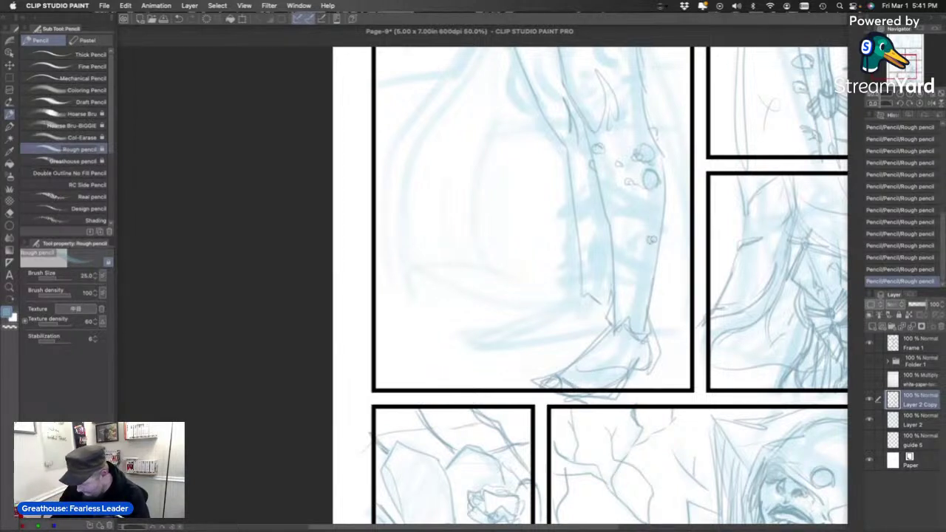
mouse_move(601, 176)
mouse_down()
mouse_move(664, 208)
mouse_move(665, 222)
mouse_up()
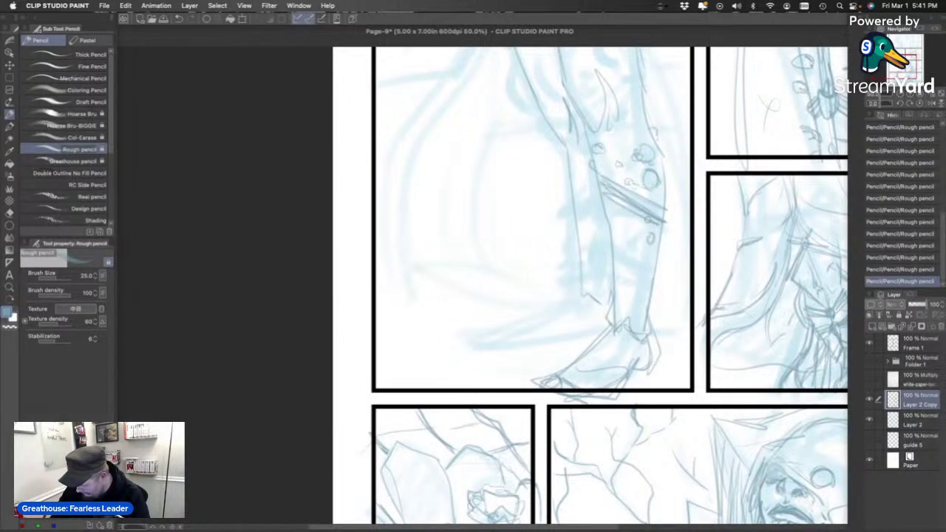
drag(604, 203, 653, 226)
mouse_move(665, 269)
mouse_down()
mouse_move(622, 256)
mouse_move(652, 269)
mouse_up()
mouse_move(618, 258)
mouse_down()
mouse_move(659, 284)
mouse_move(584, 275)
mouse_up()
drag(614, 263, 591, 280)
drag(597, 175, 568, 215)
mouse_move(600, 194)
mouse_down()
mouse_move(569, 219)
mouse_move(575, 226)
mouse_up()
drag(901, 62, 908, 56)
scroll(425, 287, right, 2)
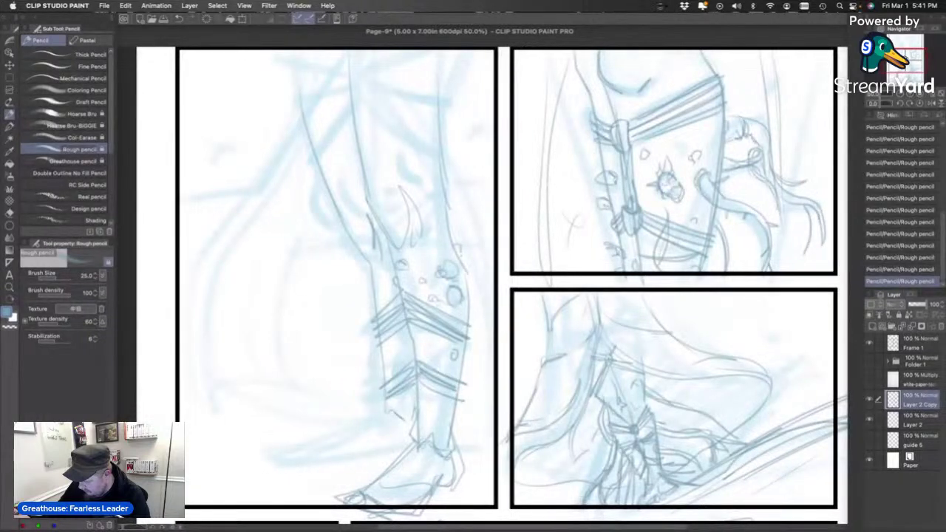
scroll(473, 281, up, 3)
scroll(473, 280, left, 2)
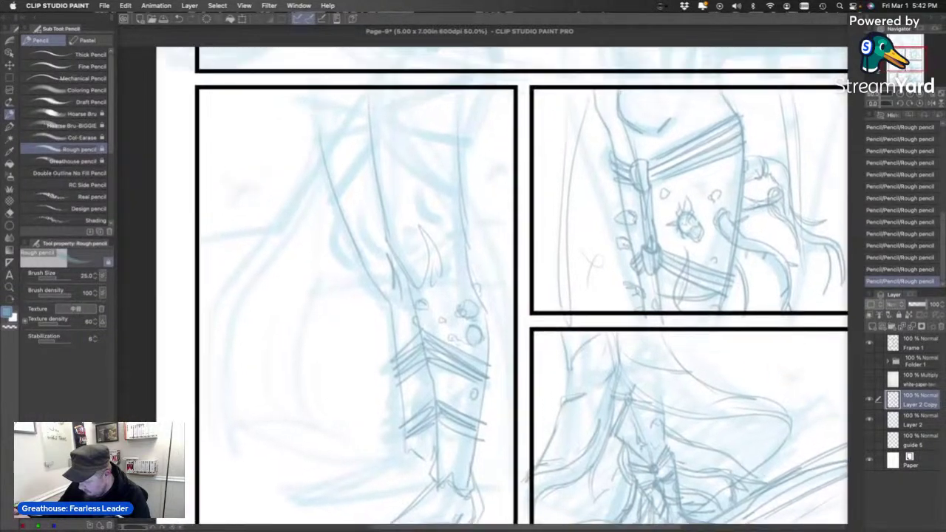
key(super+z)
key(super+z)
key(super+z)
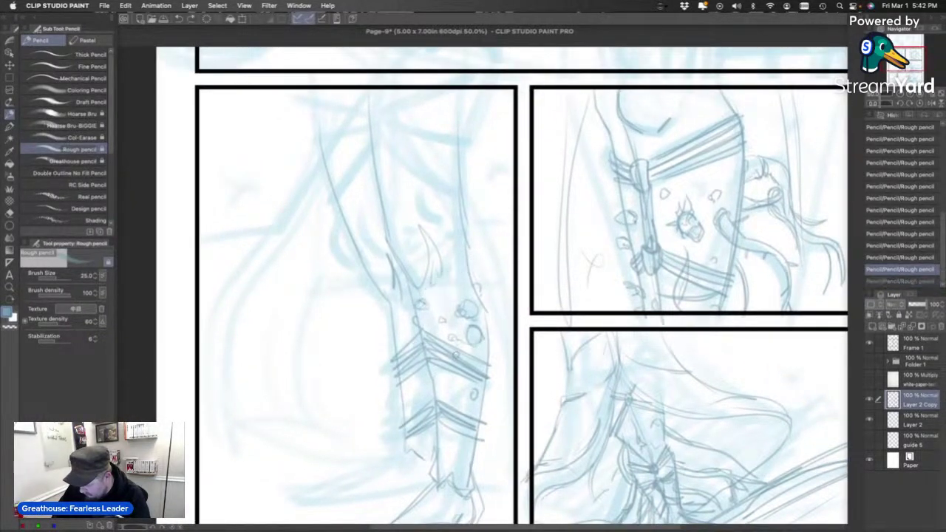
key(super+z)
key(super+z)
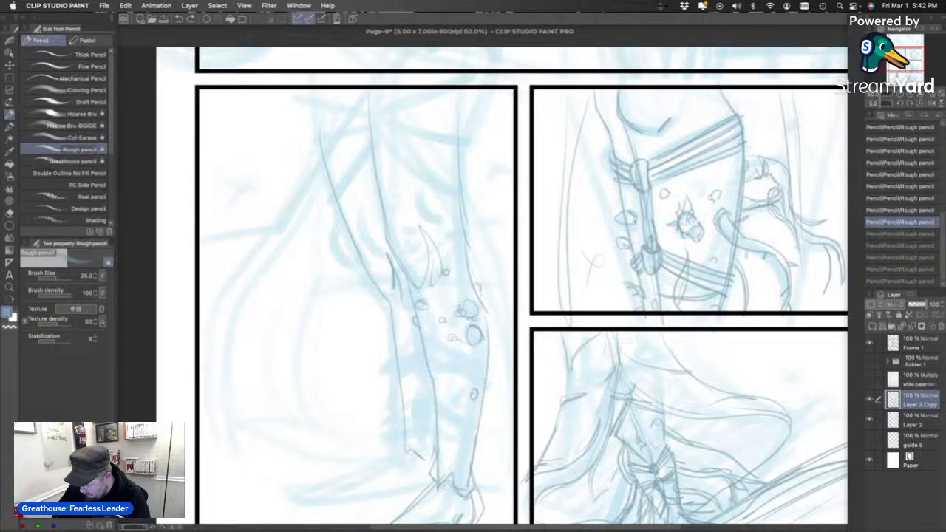
Sketch straps crossing just below the knees, joined by a vertical strap to a second band around both calves.
drag(418, 291, 466, 258)
mouse_move(373, 286)
mouse_down()
mouse_move(388, 305)
mouse_move(416, 309)
mouse_move(429, 375)
mouse_move(450, 367)
mouse_move(489, 380)
mouse_up()
drag(432, 371, 482, 389)
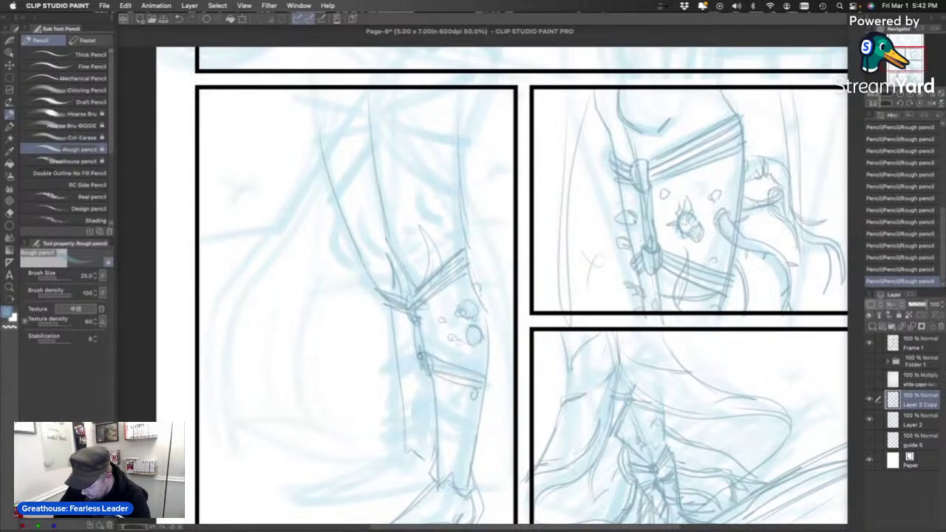
drag(399, 354, 426, 383)
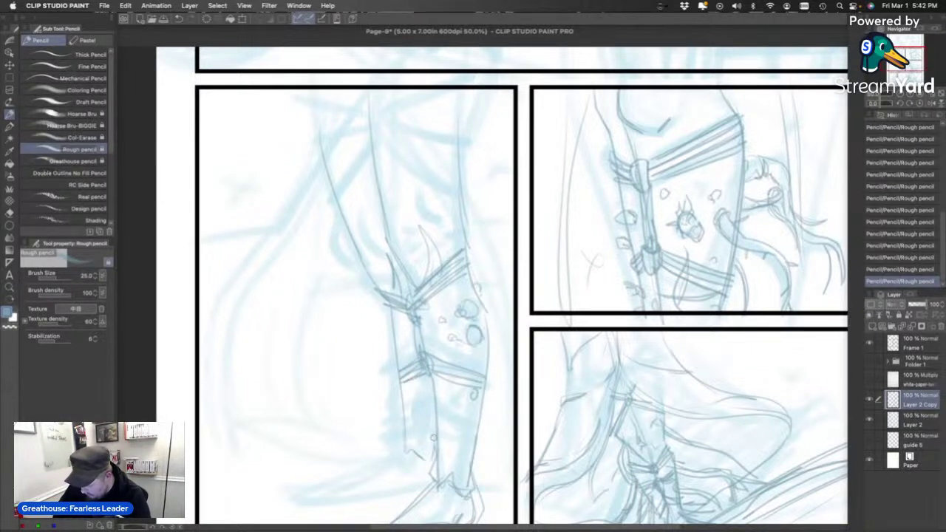
Continue the vertical strap down the shin to a lower band above the ankle, and round off the rear leg's ankle.
mouse_move(421, 427)
mouse_down()
mouse_move(407, 440)
mouse_move(433, 449)
mouse_up()
mouse_move(428, 376)
mouse_down()
mouse_move(437, 445)
mouse_move(473, 456)
mouse_up()
drag(436, 439, 472, 448)
mouse_move(444, 411)
mouse_down()
mouse_move(460, 245)
mouse_move(485, 181)
mouse_up()
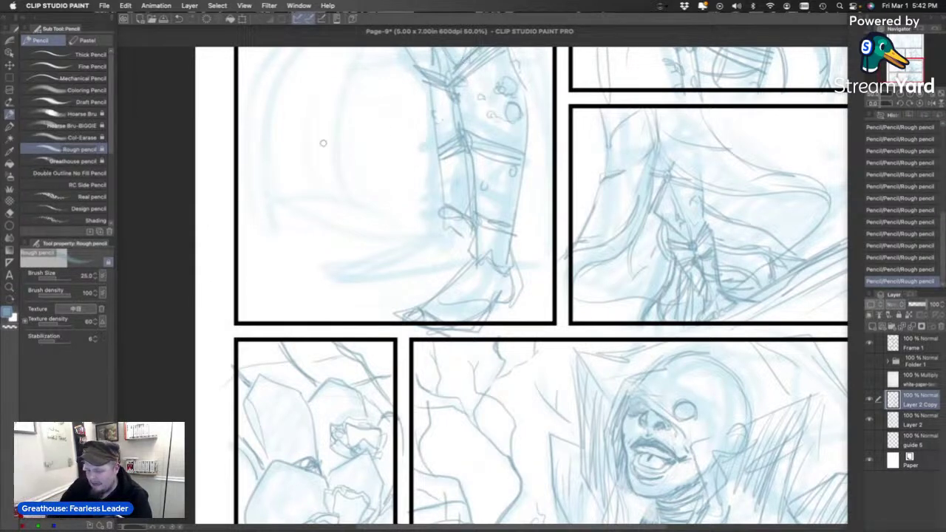
Browse the Comics folder for Chapter-19 and preview Page-1.clip.
click(103, 6)
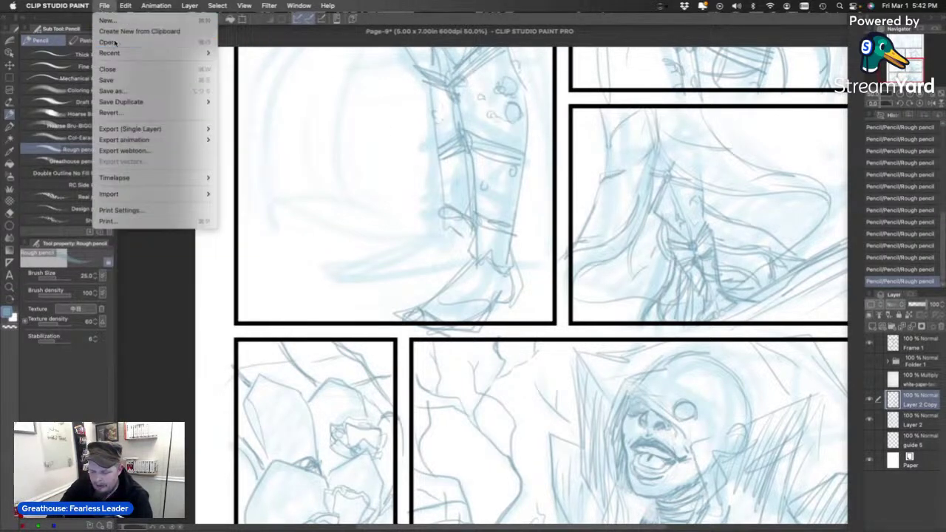
click(109, 42)
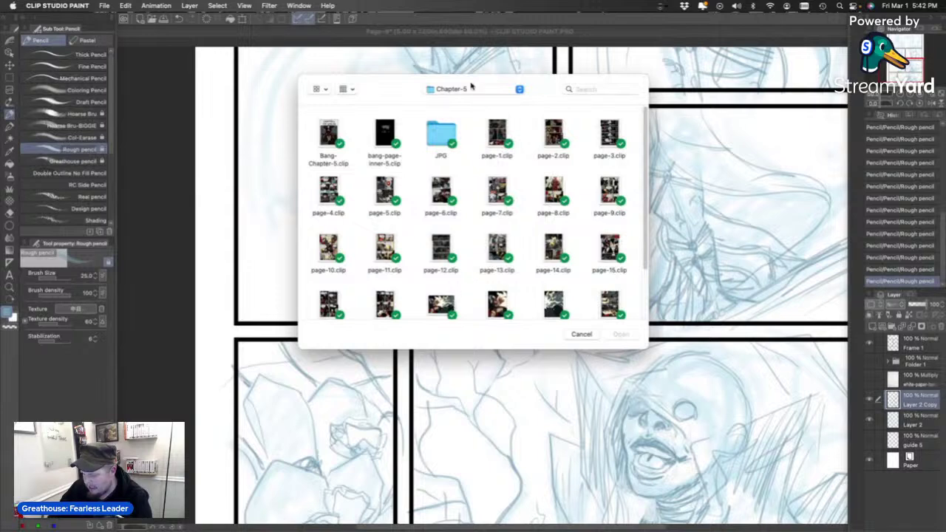
click(474, 88)
click(464, 102)
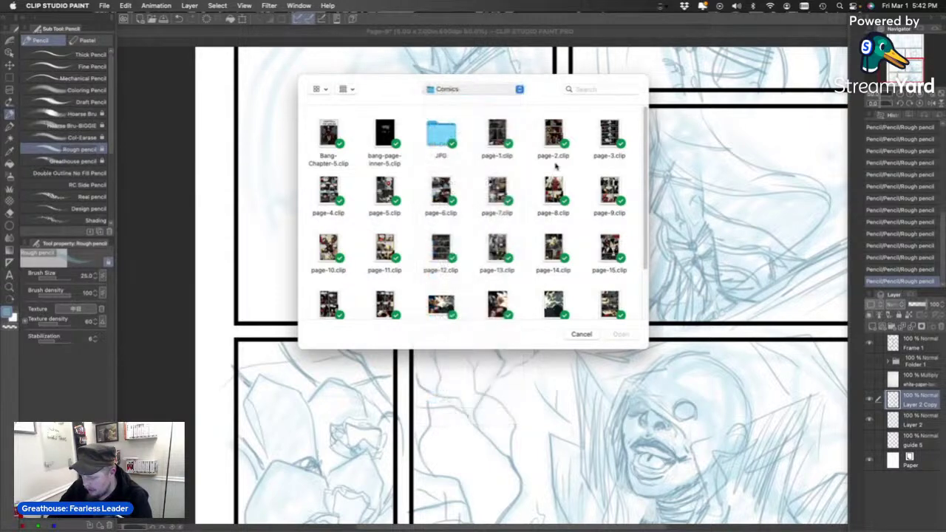
scroll(642, 244, down, 3)
scroll(642, 244, down, 2)
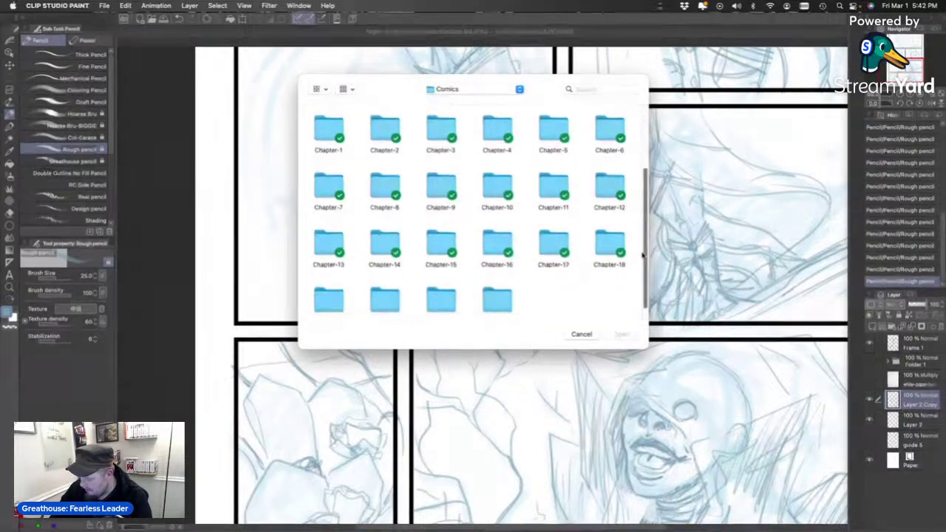
click(336, 288)
double_click(336, 288)
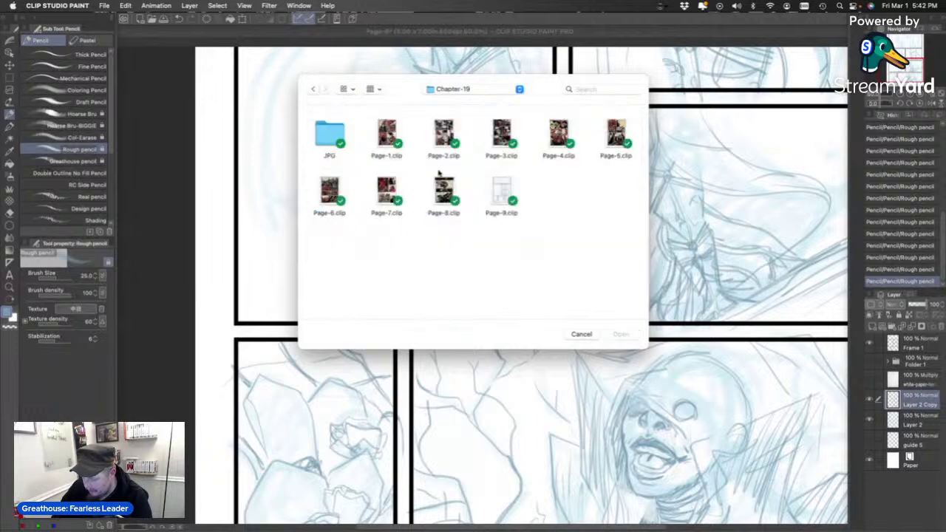
click(385, 148)
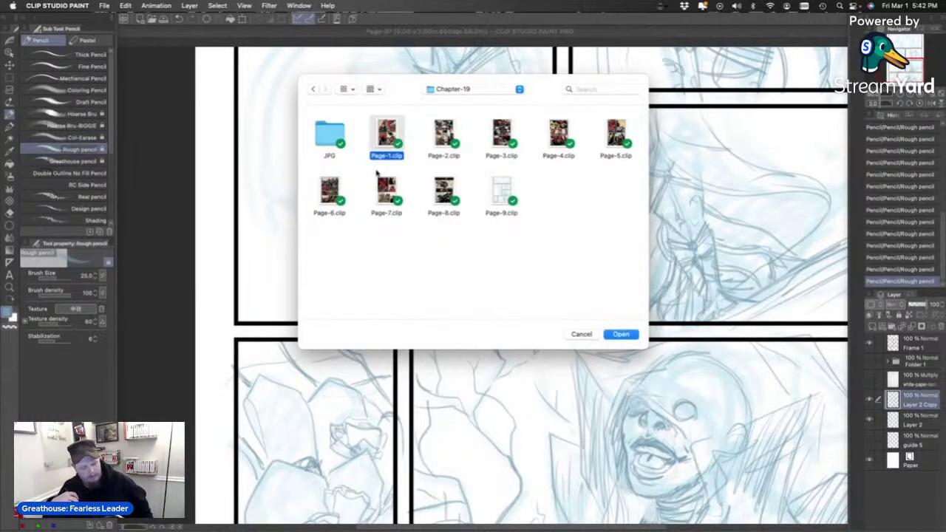
key(Return)
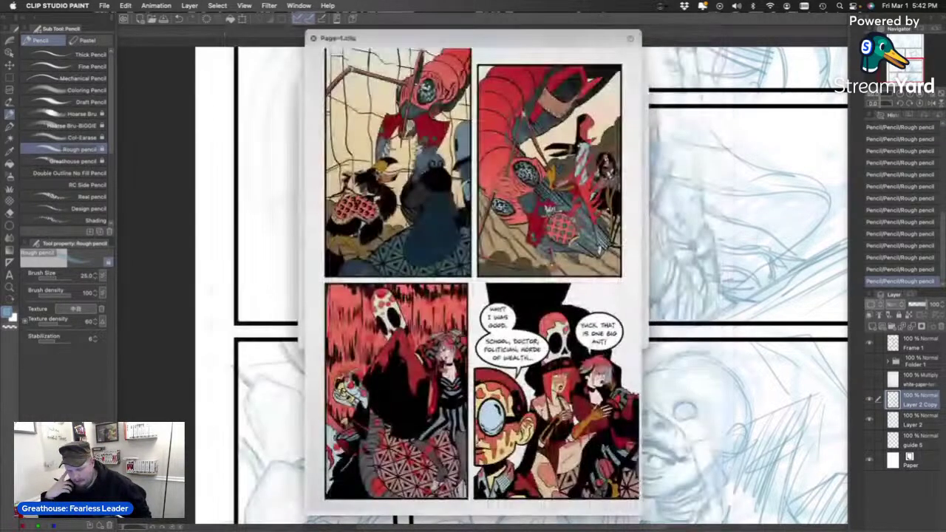
Examine the Chapter-19 page previews, comparing Page-6.clip through Page-9.clip, and close the browser without opening a file.
key(Down)
key(Down)
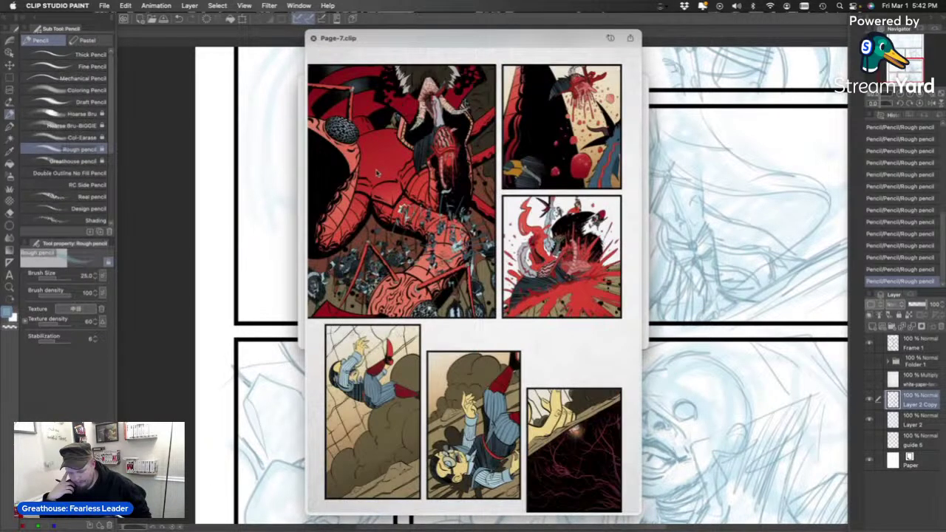
key(Down)
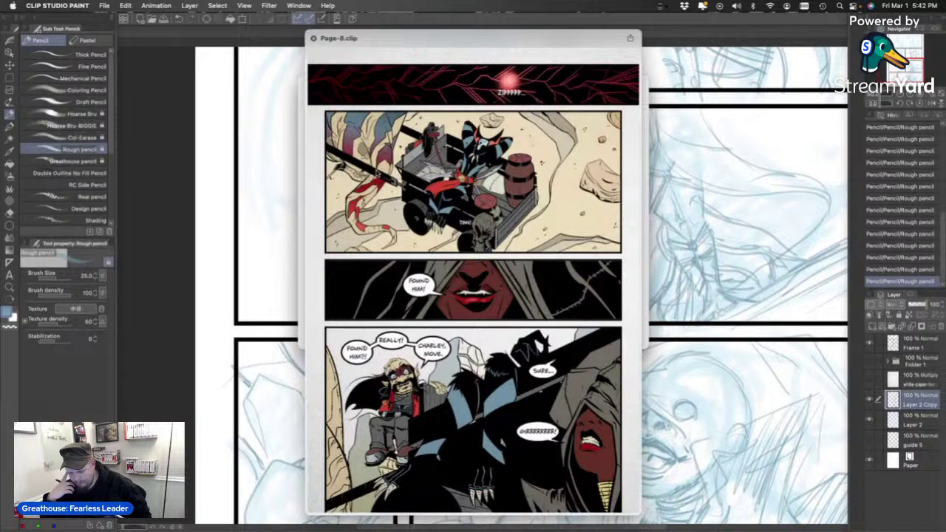
key(Down)
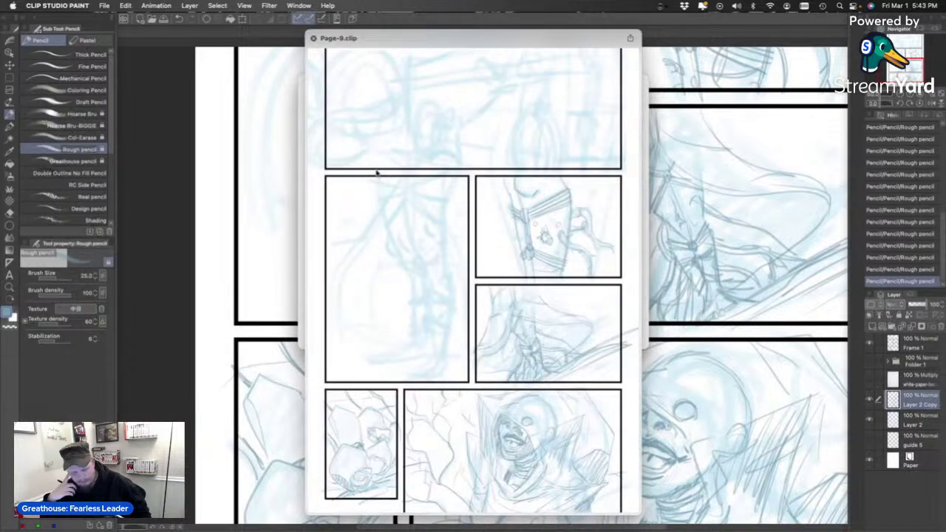
key(Up)
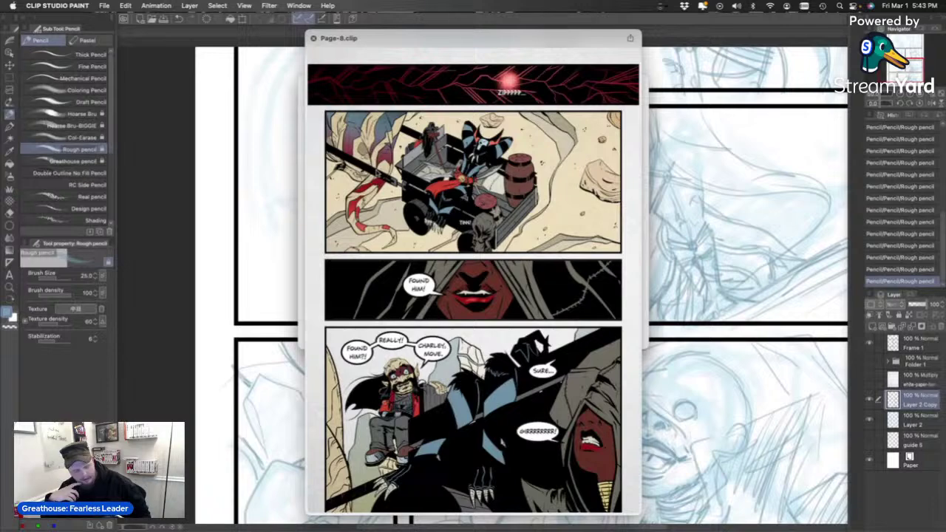
key(Up)
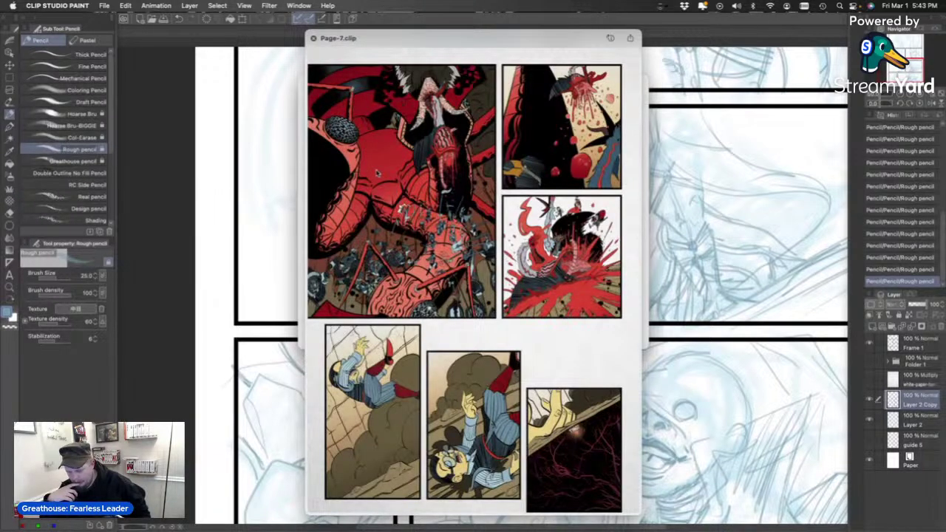
key(Up)
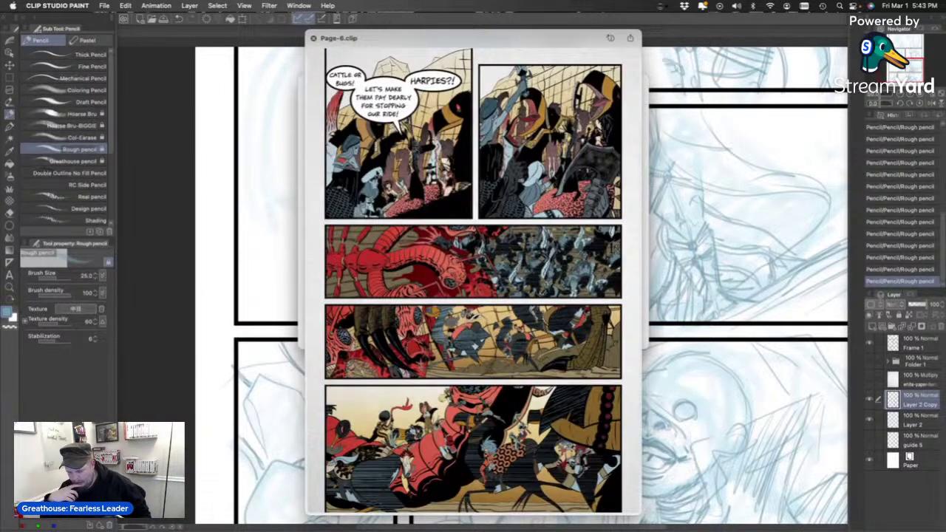
key(Down)
key(Up)
key(Down)
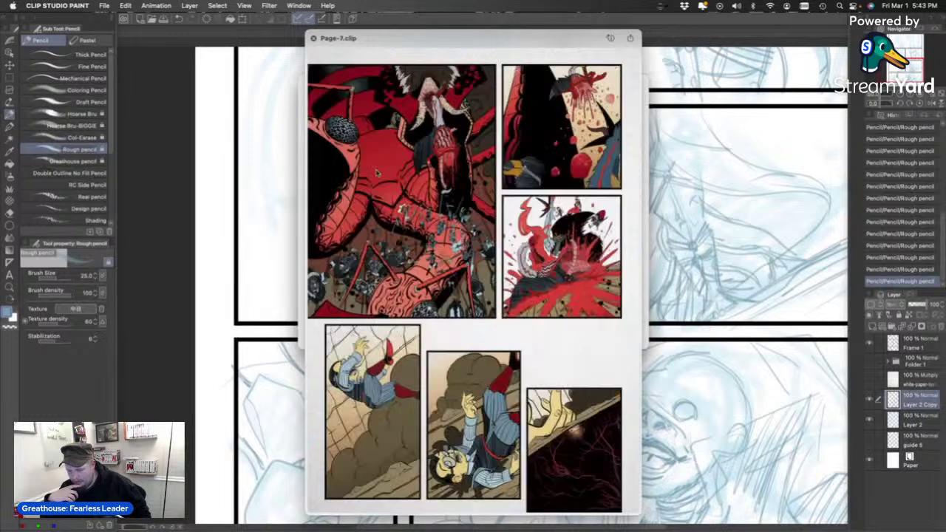
key(Down)
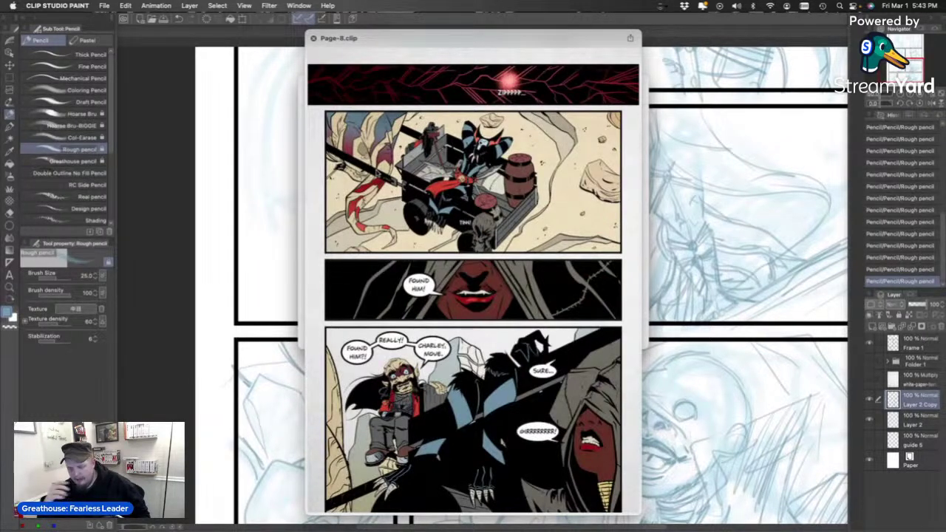
key(Up)
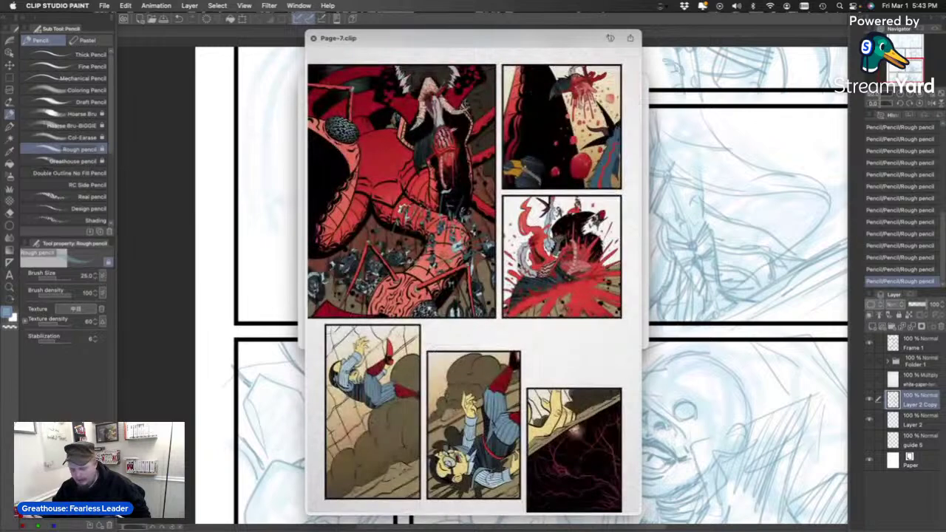
key(Down)
key(Up)
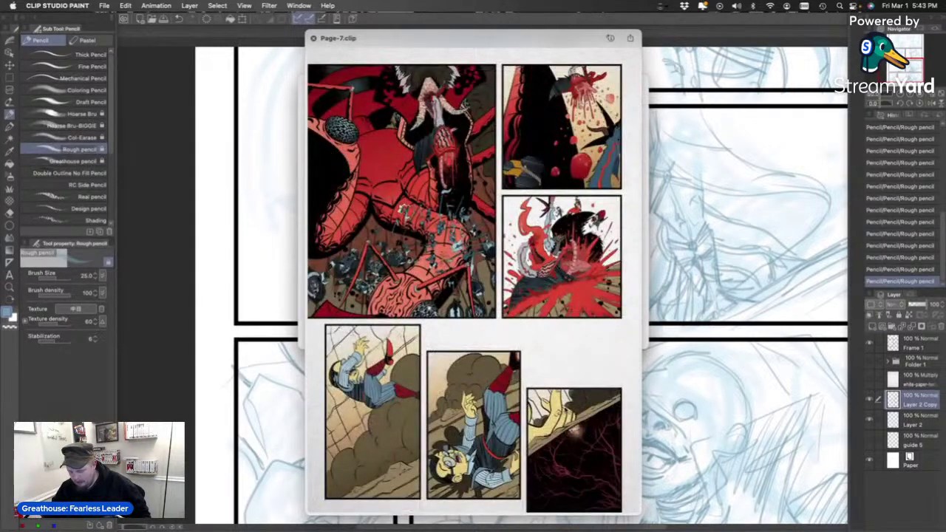
key(Down)
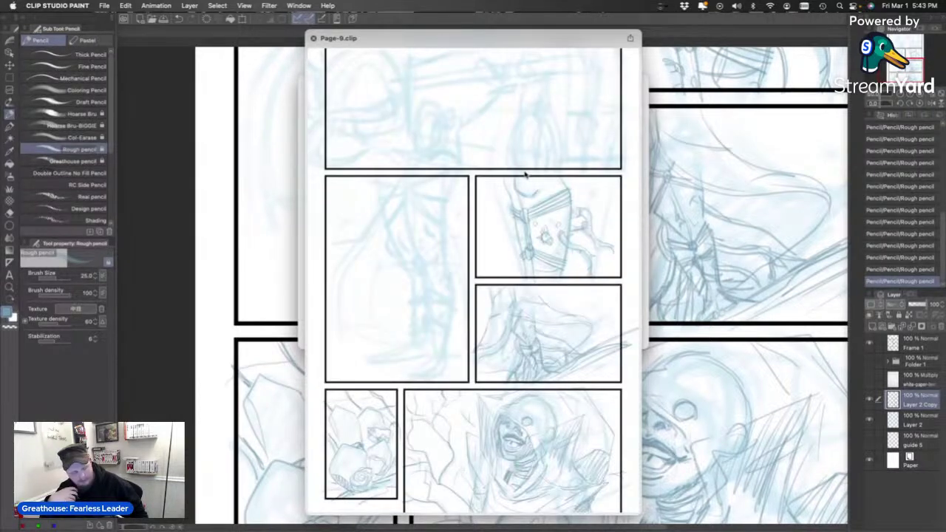
key(Right)
key(space)
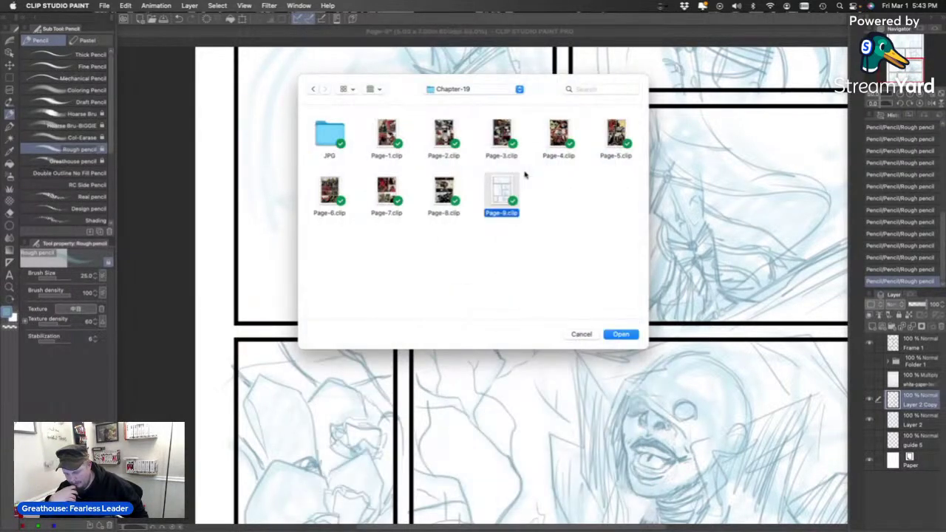
click(587, 334)
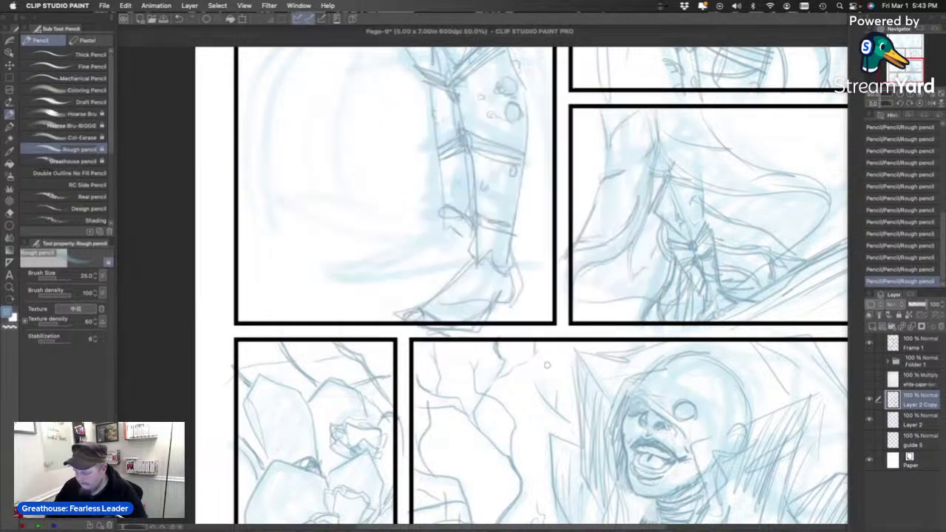
Sketch the rear leg's foot with a heel behind the front ankle and a long sole ending in a pointed toe.
mouse_move(445, 229)
mouse_down()
mouse_move(383, 274)
mouse_move(385, 259)
mouse_move(331, 275)
mouse_move(358, 284)
mouse_move(360, 275)
mouse_move(383, 291)
mouse_move(373, 283)
mouse_move(474, 264)
mouse_up()
key(super+z)
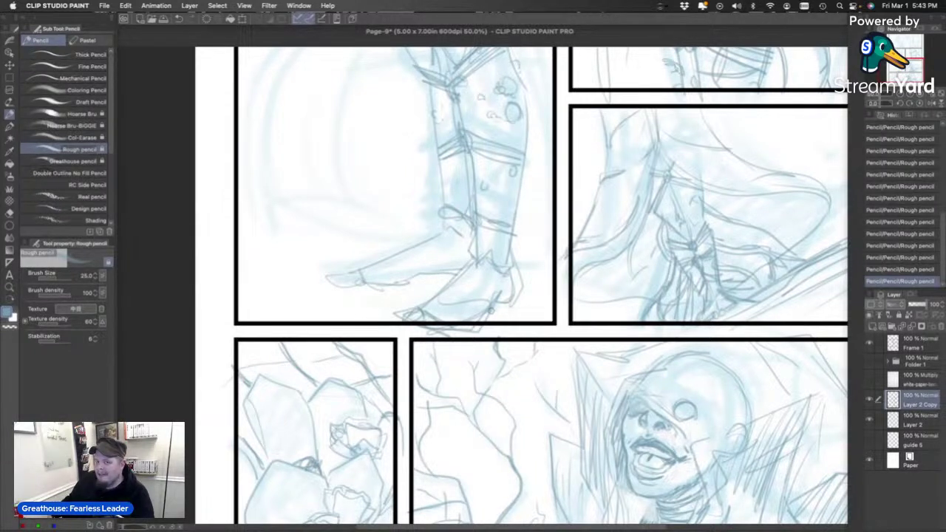
mouse_move(438, 233)
mouse_down()
mouse_move(334, 275)
mouse_move(330, 267)
mouse_move(383, 260)
mouse_move(437, 234)
mouse_up()
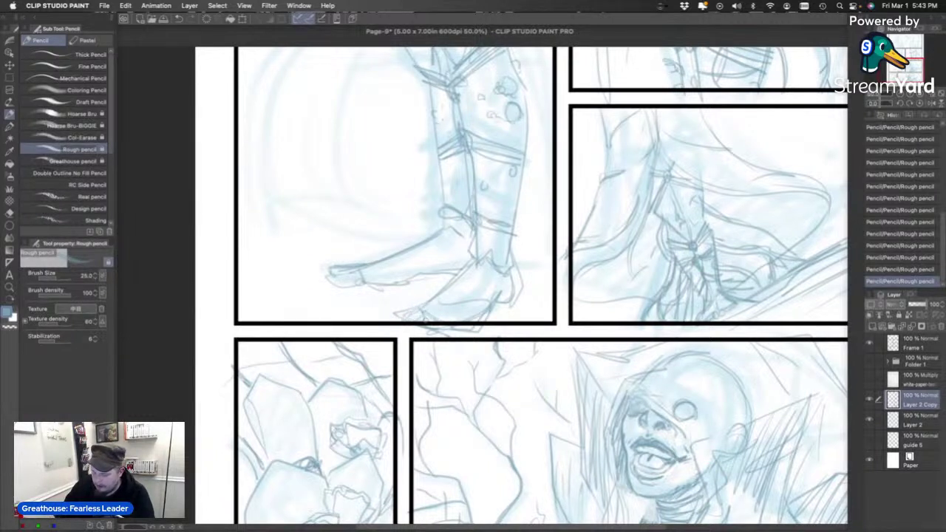
Erase and redraw the front foot's toes across the panel's lower border, and rework the underside line of the rear foot's arch.
mouse_move(445, 294)
mouse_down()
mouse_move(465, 324)
mouse_move(451, 329)
mouse_up()
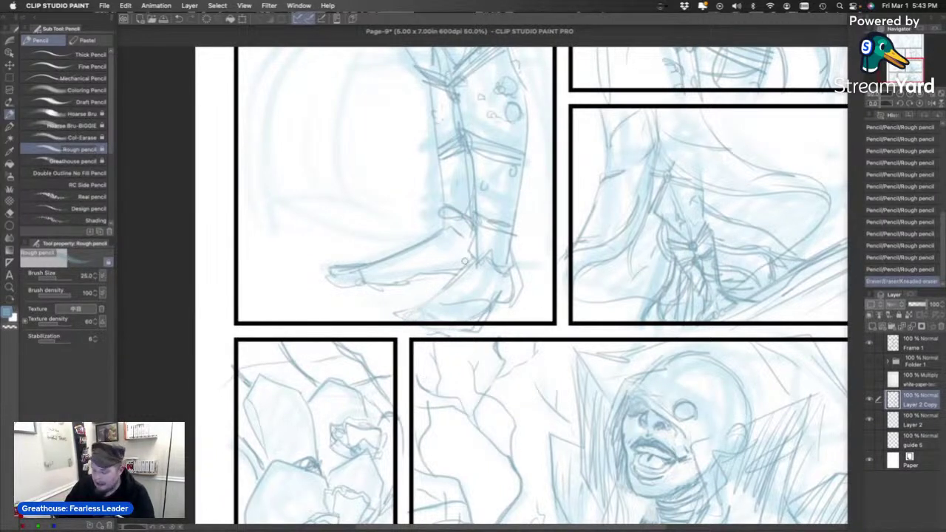
drag(460, 271, 399, 316)
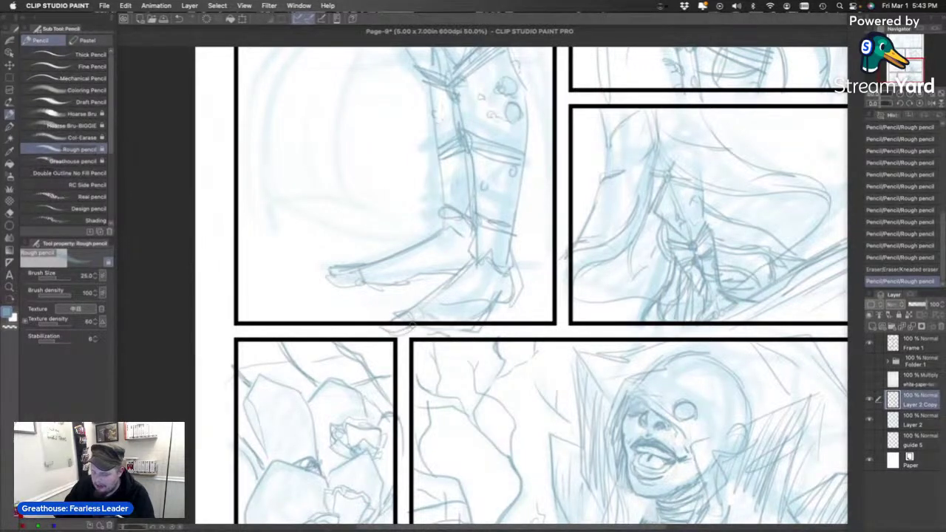
mouse_move(404, 327)
mouse_down()
mouse_move(428, 336)
mouse_move(481, 328)
mouse_up()
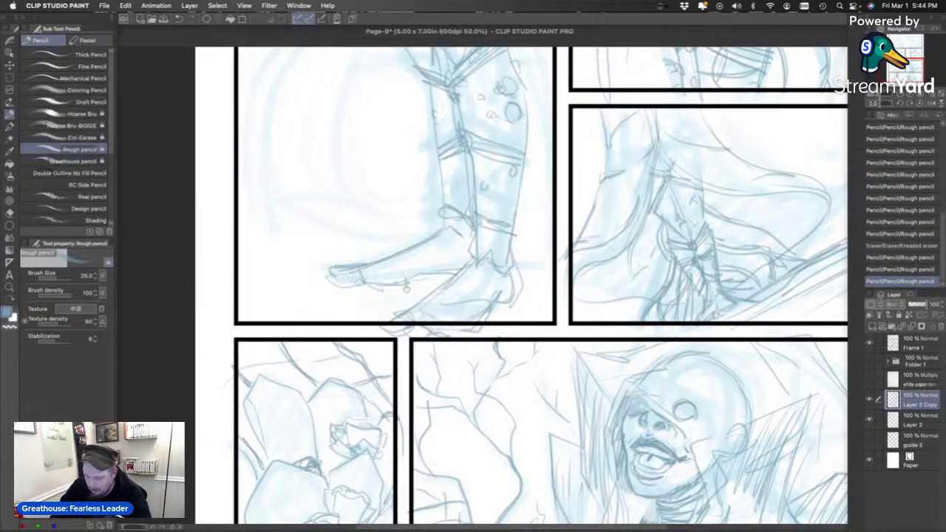
mouse_move(409, 275)
mouse_down()
mouse_move(363, 277)
mouse_move(455, 266)
mouse_move(444, 265)
mouse_move(451, 247)
mouse_move(443, 278)
mouse_move(448, 255)
mouse_up()
key(super+z)
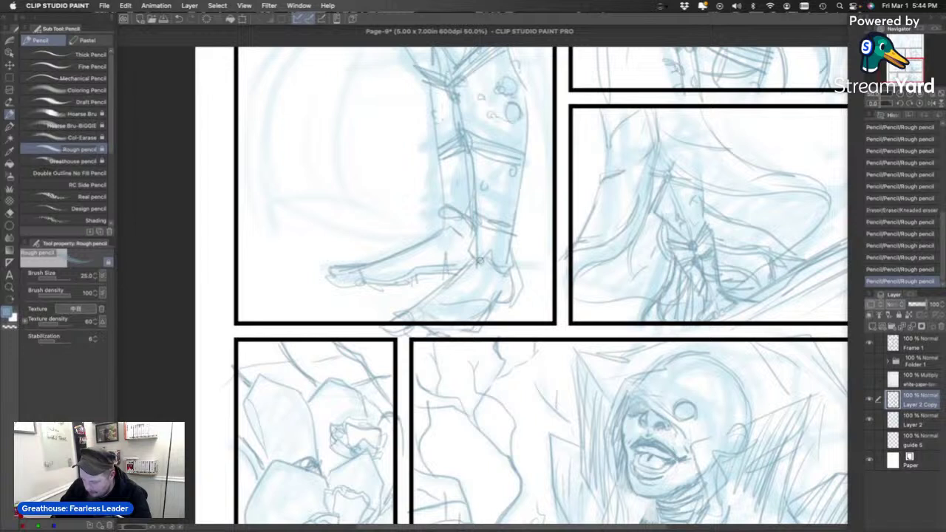
Add jagged marks at the front foot's heel, short strokes along the rear foot's sole, and small bumps on the front shin.
drag(517, 286, 521, 306)
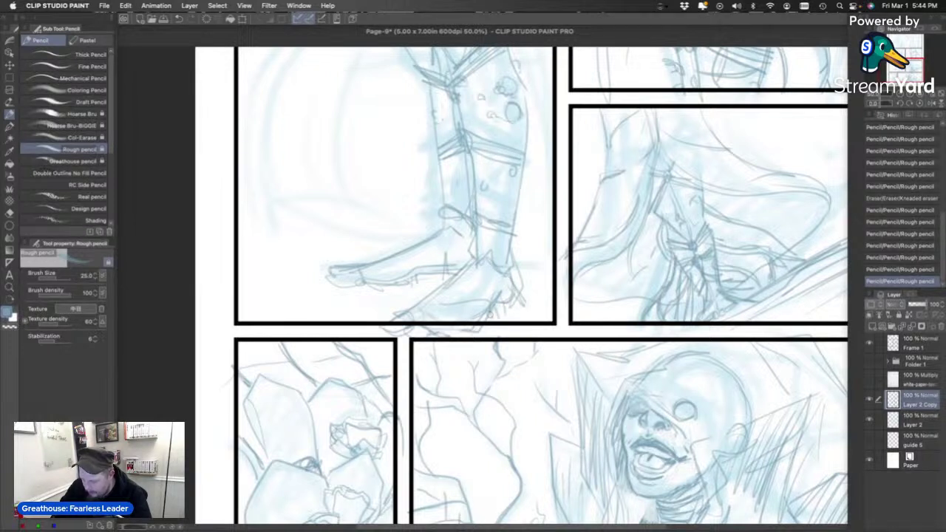
drag(420, 276, 378, 289)
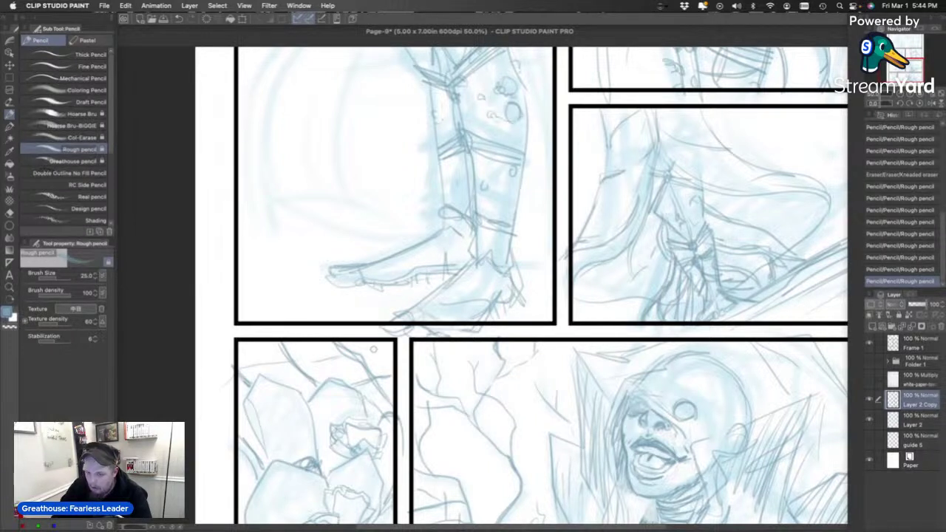
drag(407, 299, 473, 303)
drag(432, 277, 445, 274)
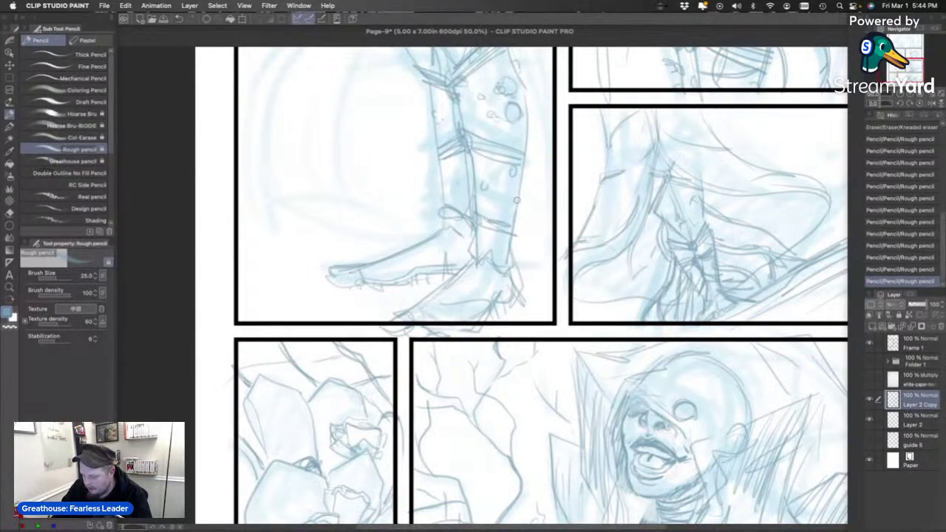
drag(518, 199, 517, 207)
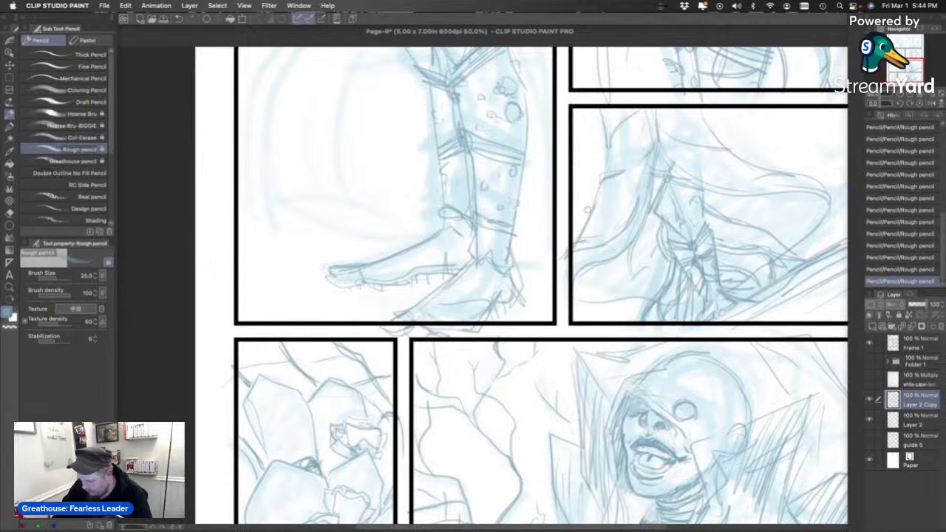
Wrap the thigh of the standing leg with crossing straps that meet at an oval ring, plus more bands near the panel's upper border.
mouse_move(587, 210)
mouse_down()
mouse_move(499, 434)
mouse_move(559, 434)
mouse_up()
drag(431, 176, 471, 196)
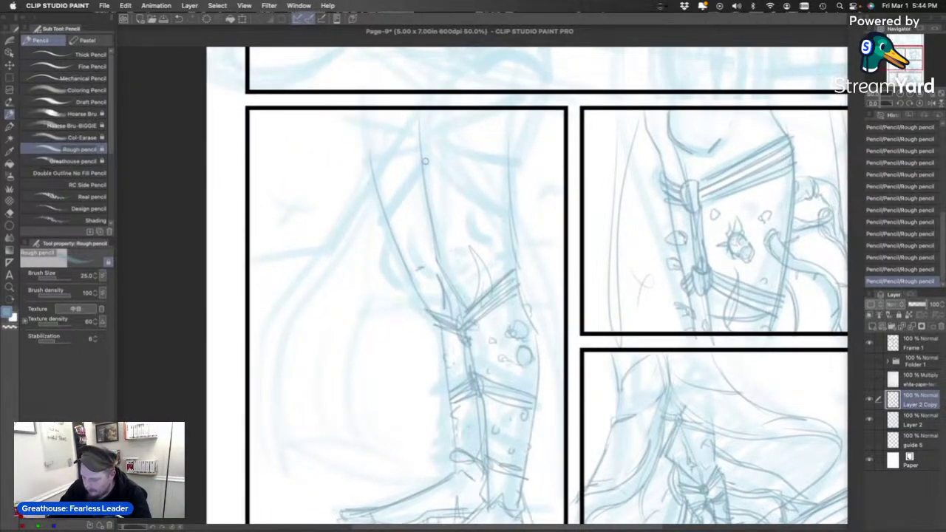
mouse_move(418, 163)
mouse_down()
mouse_move(429, 182)
mouse_move(427, 152)
mouse_move(419, 182)
mouse_move(426, 157)
mouse_move(382, 226)
mouse_move(469, 198)
mouse_move(508, 210)
mouse_up()
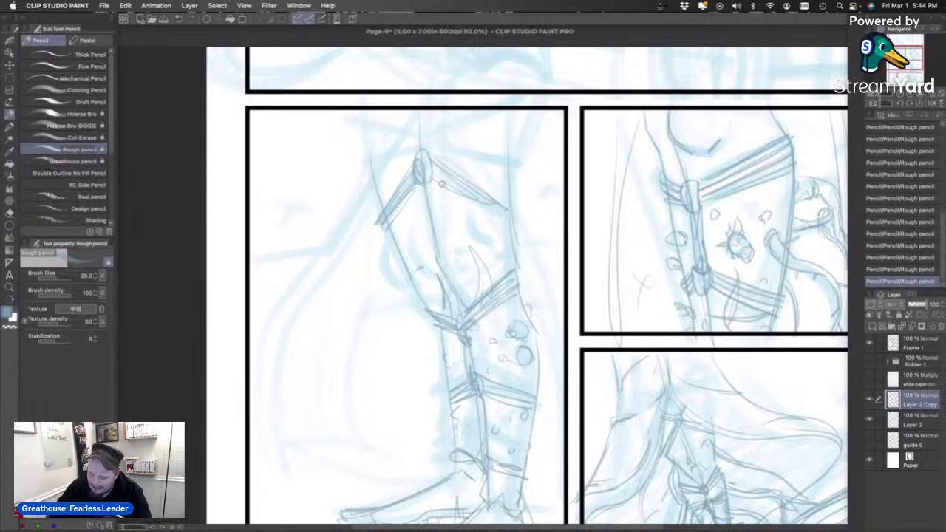
drag(440, 183, 513, 219)
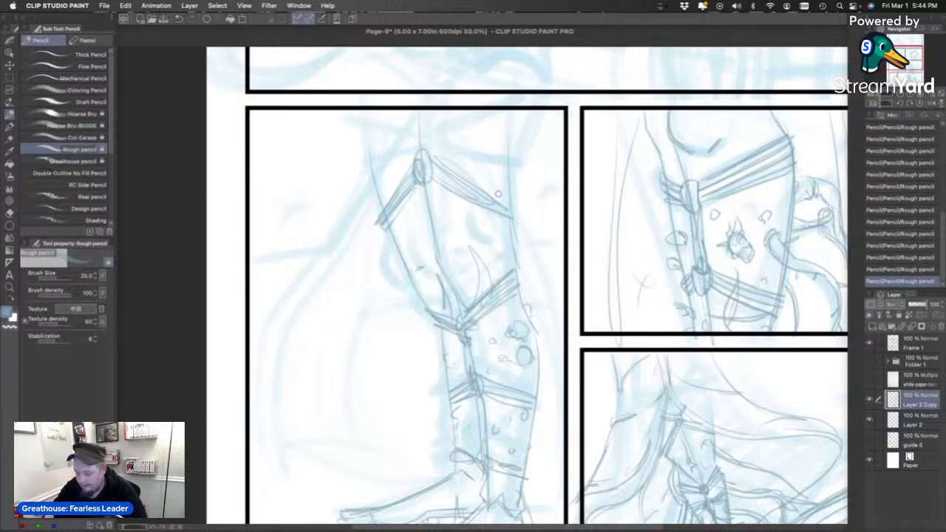
mouse_move(415, 114)
mouse_down()
mouse_move(417, 154)
mouse_move(501, 158)
mouse_up()
drag(435, 133, 517, 159)
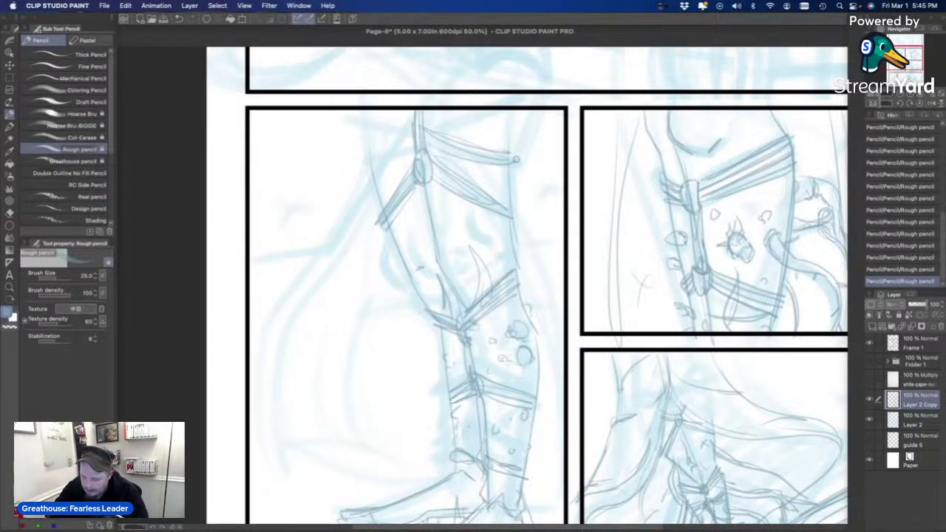
drag(420, 122, 525, 102)
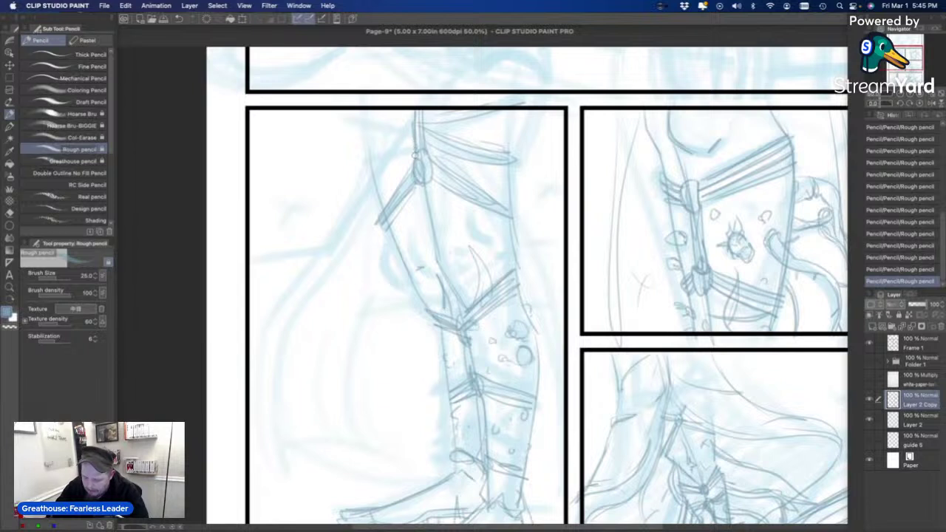
Outline the cape sweeping from the hip down behind the standing legs, with a rounded outer edge curving toward the rear foot.
mouse_move(415, 134)
mouse_down()
mouse_move(418, 158)
mouse_move(377, 181)
mouse_move(361, 120)
mouse_move(411, 130)
mouse_move(370, 198)
mouse_up()
mouse_move(405, 115)
mouse_down()
mouse_move(329, 252)
mouse_move(278, 407)
mouse_up()
click(899, 94)
mouse_move(901, 62)
mouse_down()
mouse_move(901, 53)
mouse_move(897, 75)
mouse_up()
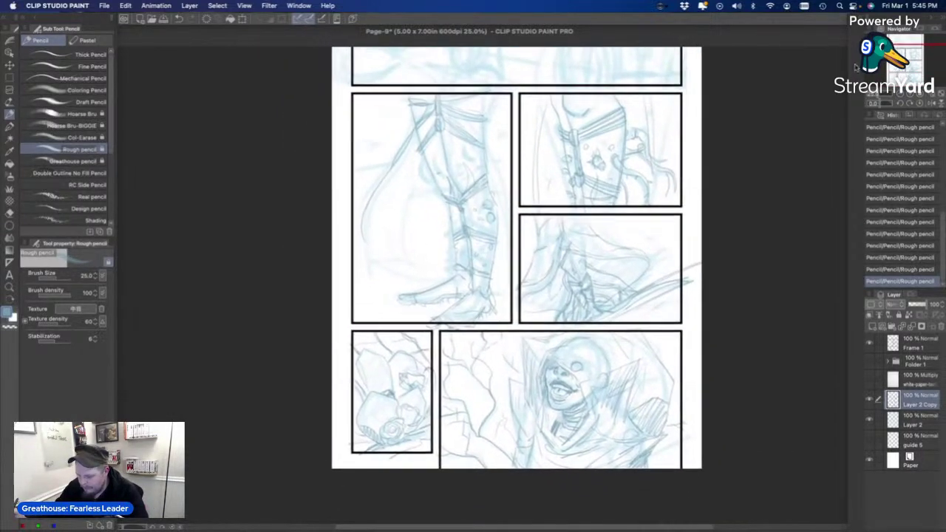
drag(372, 208, 366, 254)
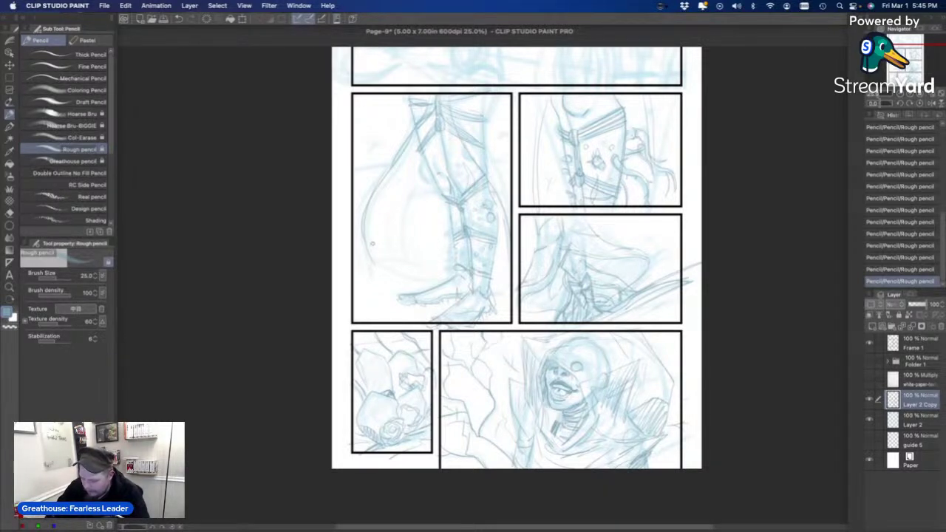
key(super+z)
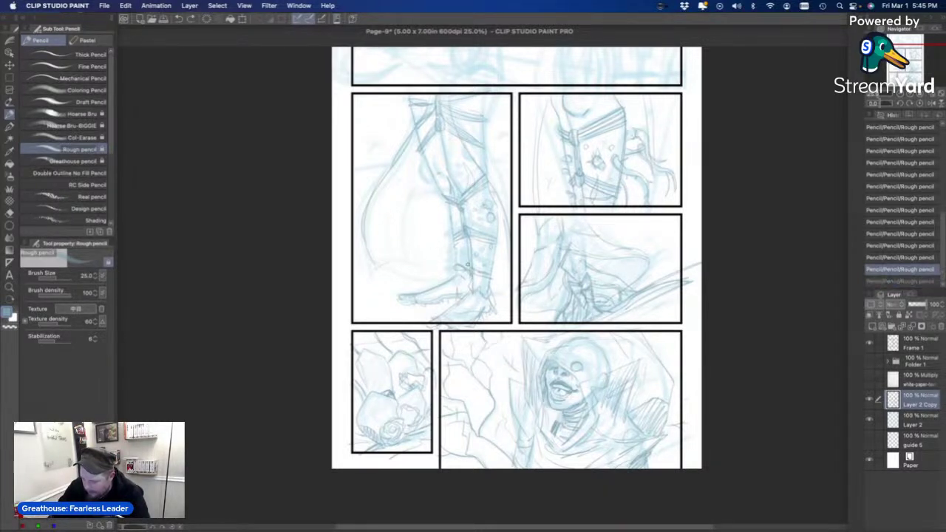
key(super+y)
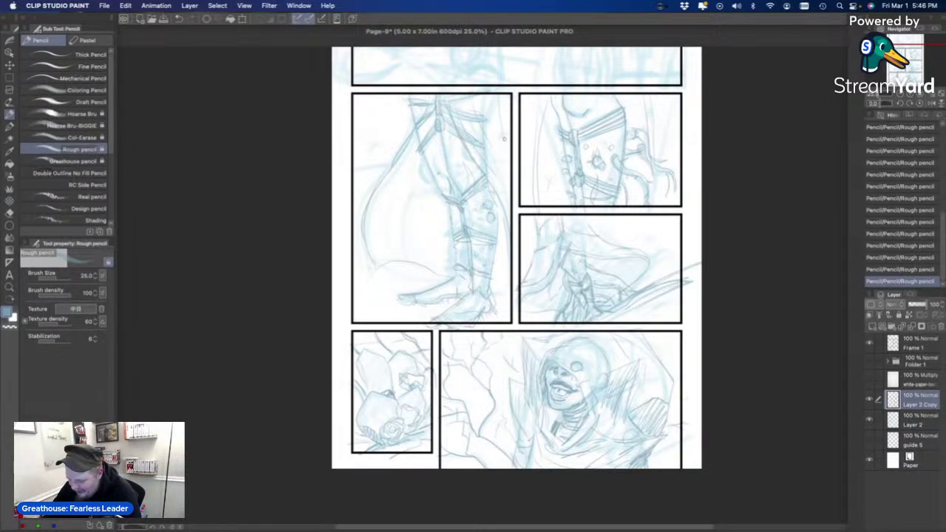
Strengthen the cape's upper outer edge near the hip and add long fold lines inside the cloth.
drag(409, 126, 388, 163)
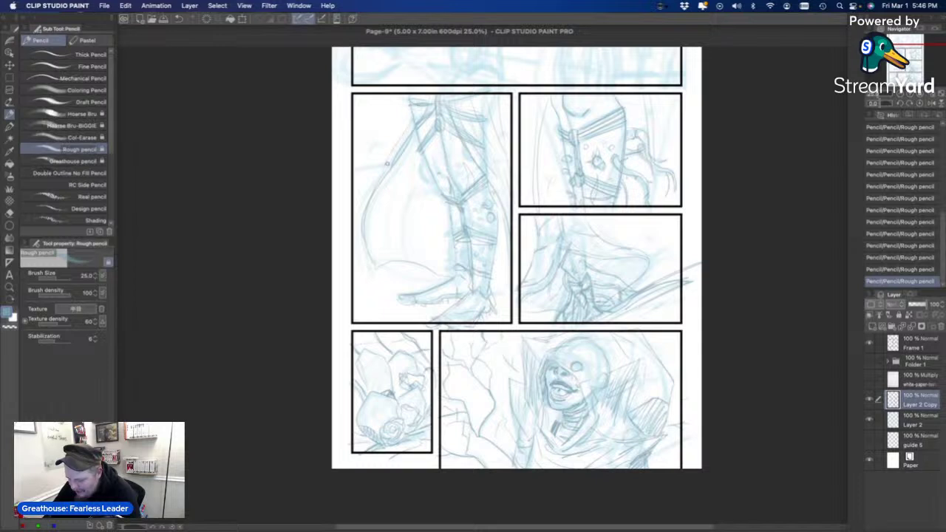
drag(406, 114, 390, 151)
drag(402, 118, 365, 206)
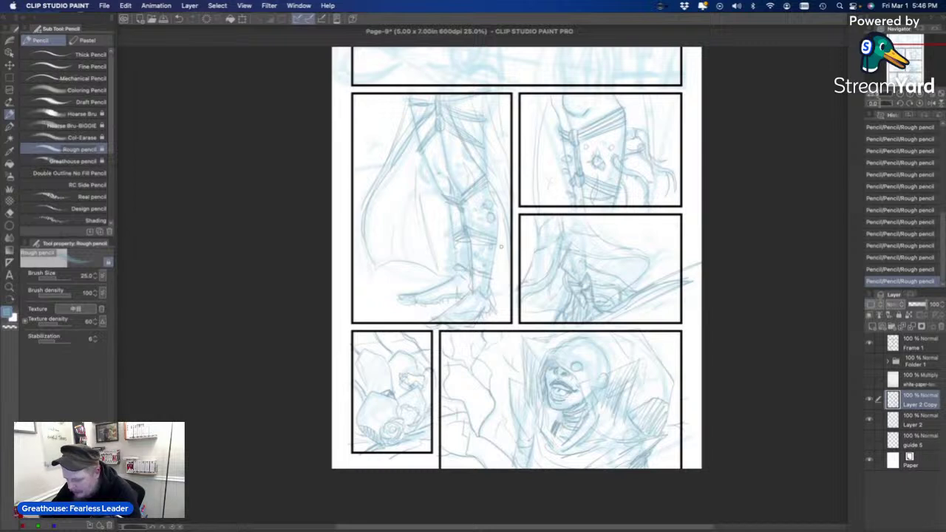
key(super+z)
Sketch a horizon line behind the cape and rework jagged ground lines around the feet in the standing-legs panel.
drag(492, 282, 515, 299)
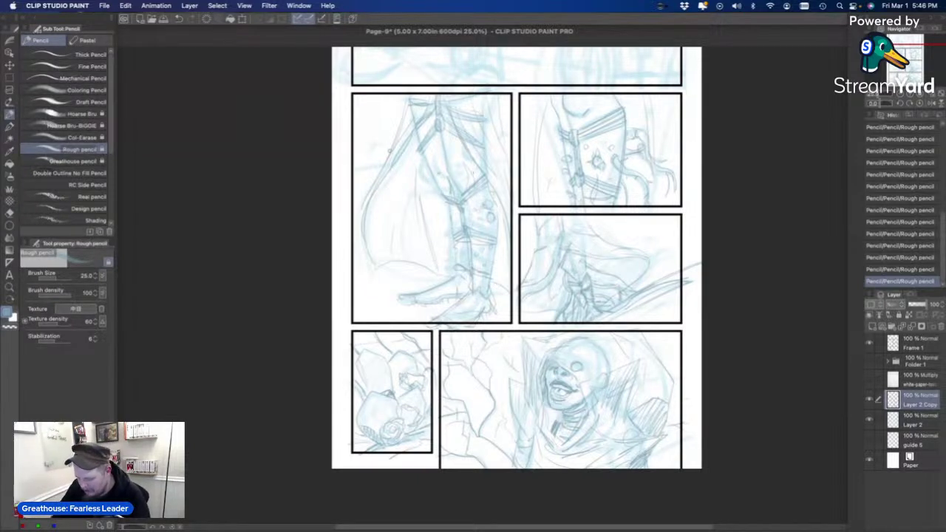
drag(347, 170, 383, 164)
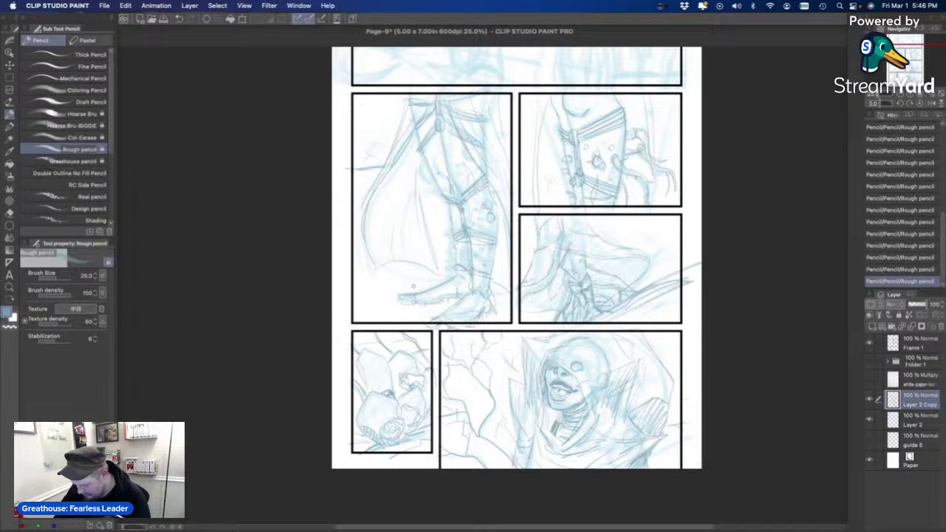
key(super+z)
key(super+z)
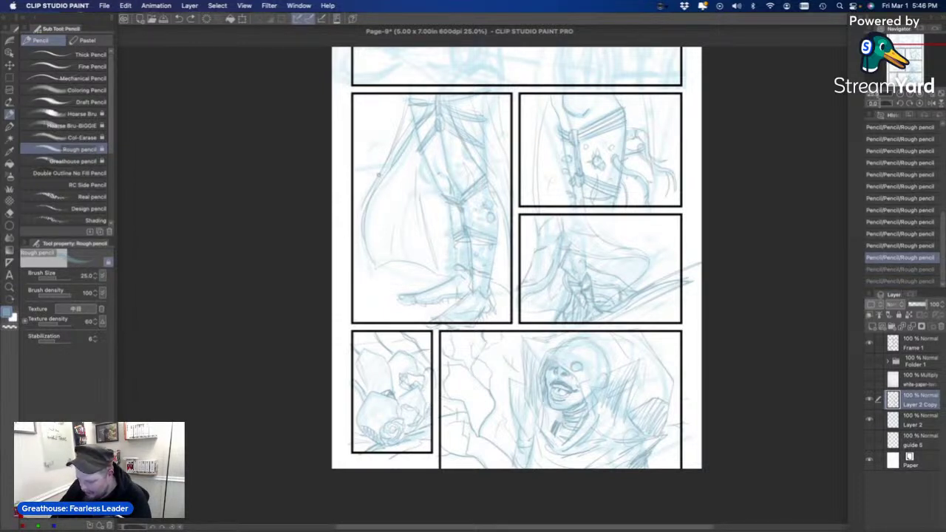
key(super+shift+z)
key(super+shift+z)
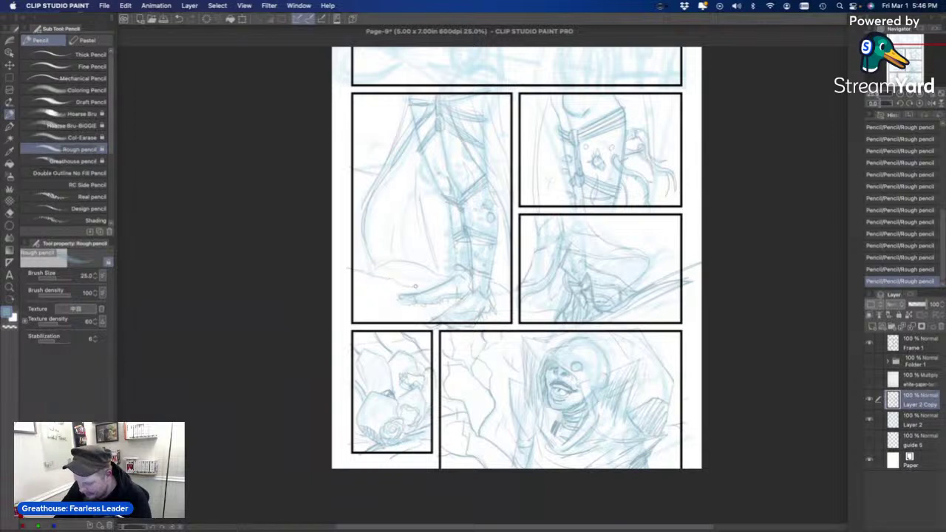
key(super+z)
key(super+shift+z)
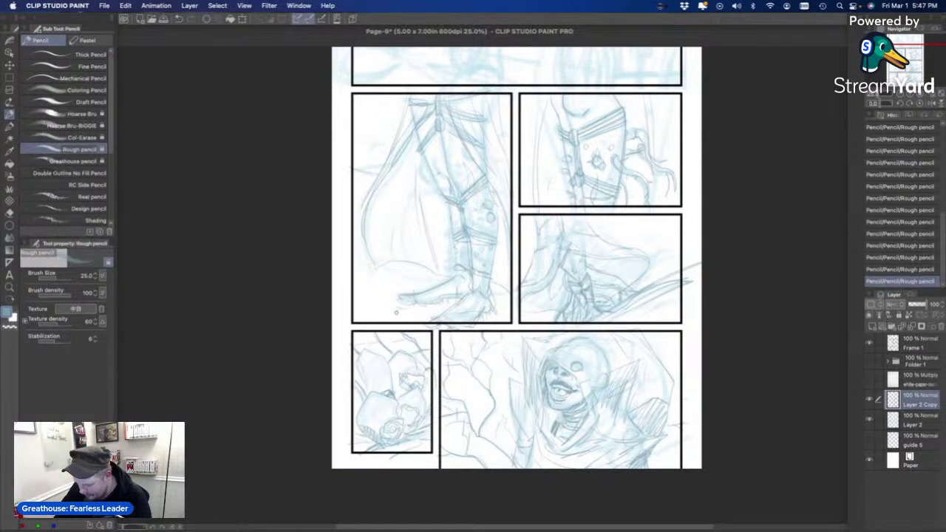
key(super+z)
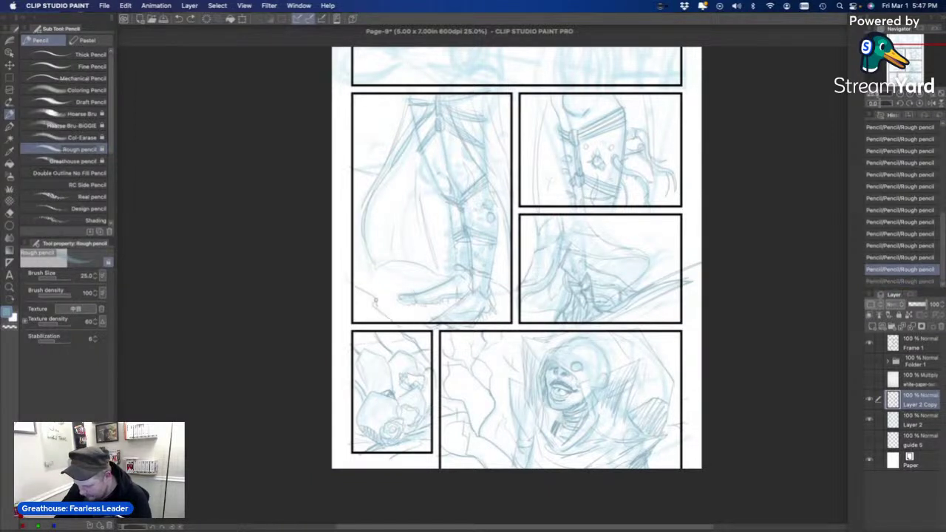
key(super+shift+z)
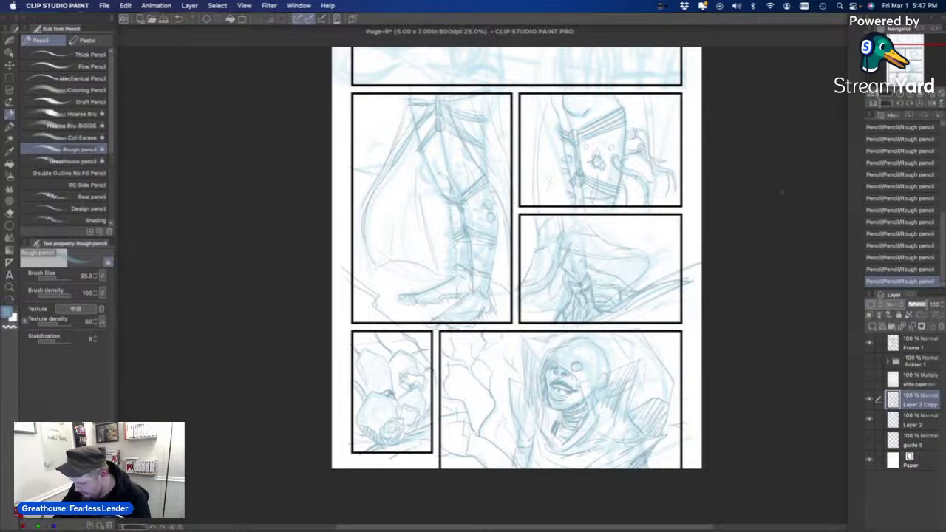
Mark out a small figure's proportions in the top panel with a vertical center line crossed by horizontal division lines.
drag(909, 51, 911, 47)
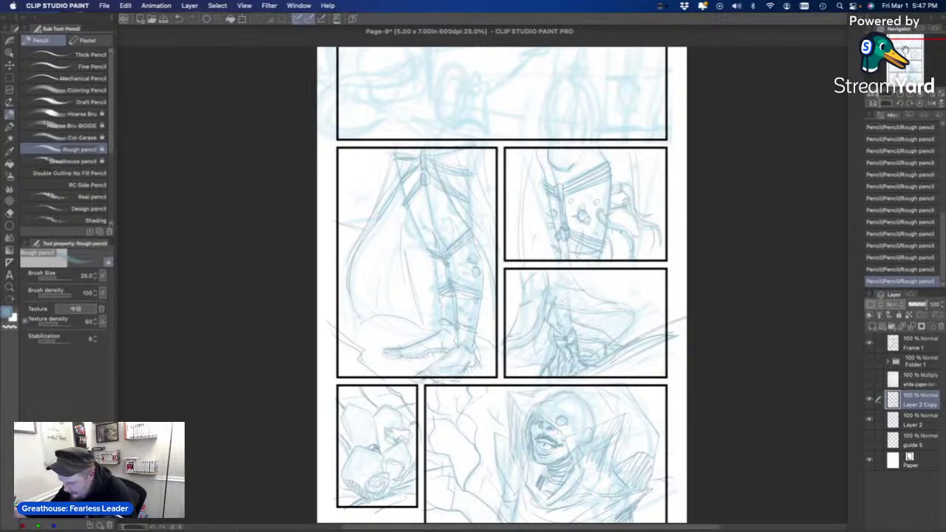
scroll(569, 396, up, 4)
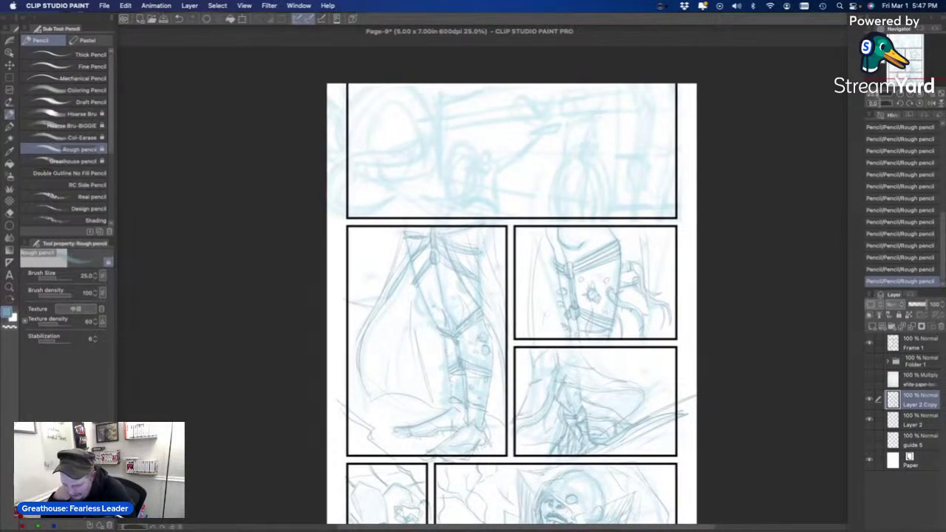
scroll(515, 303, up, 3)
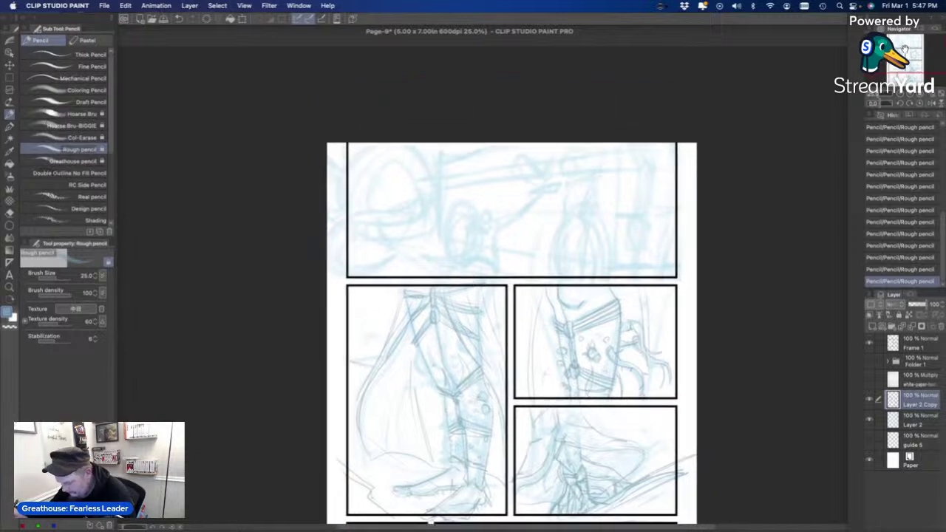
click(911, 95)
scroll(570, 164, left, 3)
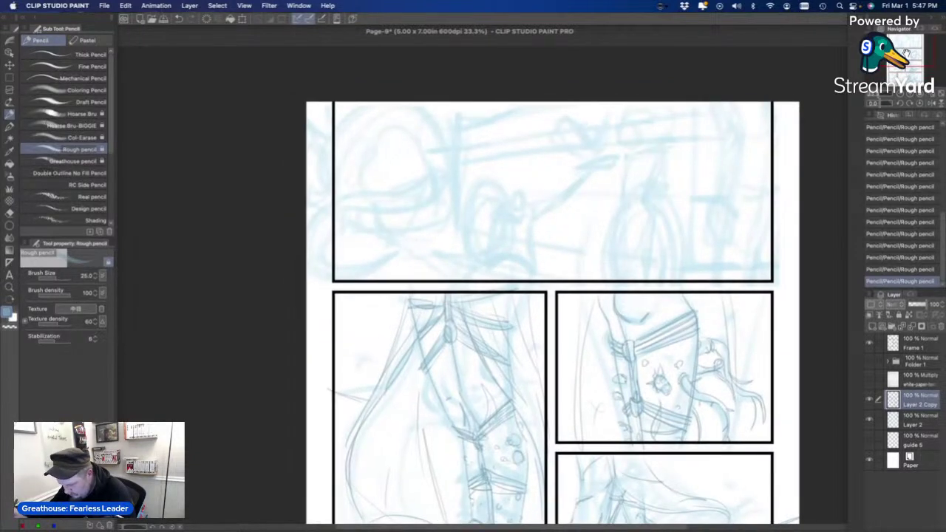
mouse_move(523, 197)
mouse_down()
mouse_move(570, 198)
mouse_move(538, 275)
mouse_move(566, 278)
mouse_up()
drag(521, 221, 564, 219)
key(super+z)
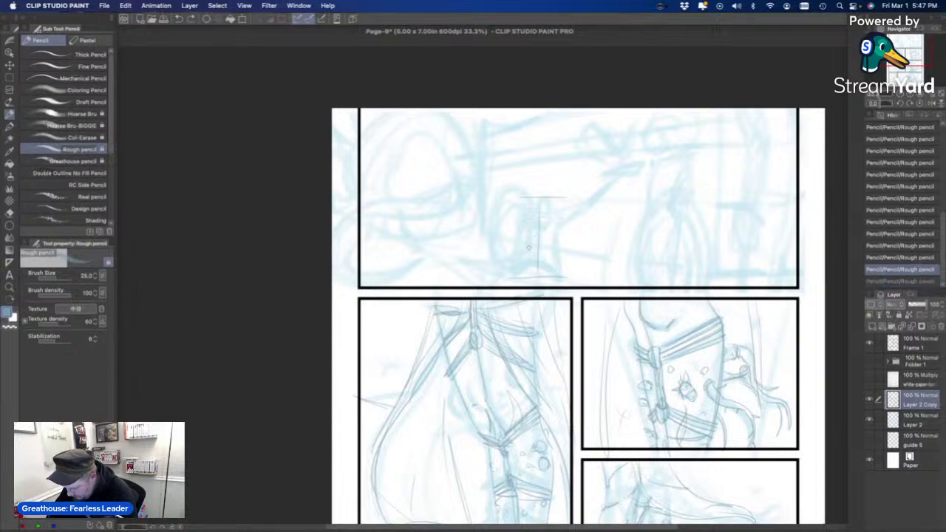
mouse_move(515, 241)
mouse_down()
mouse_move(558, 241)
mouse_move(557, 214)
mouse_move(554, 229)
mouse_up()
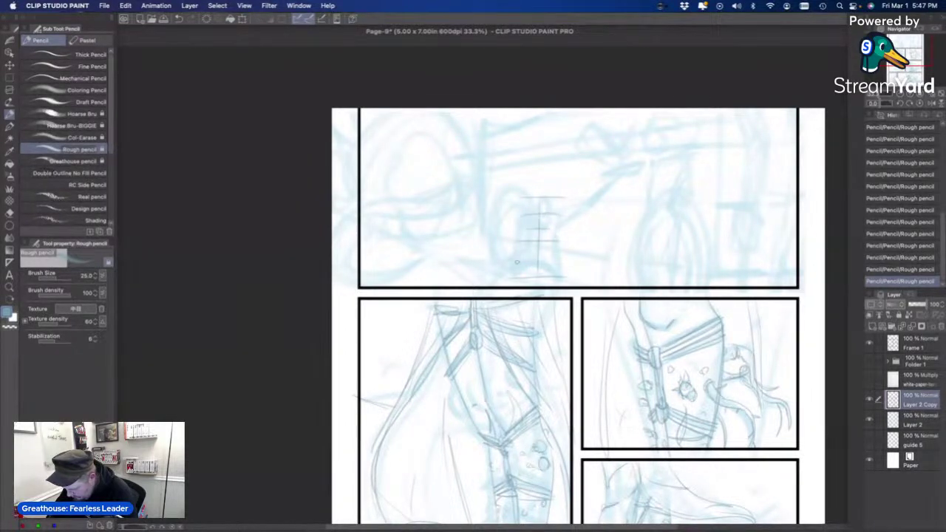
drag(518, 260, 554, 260)
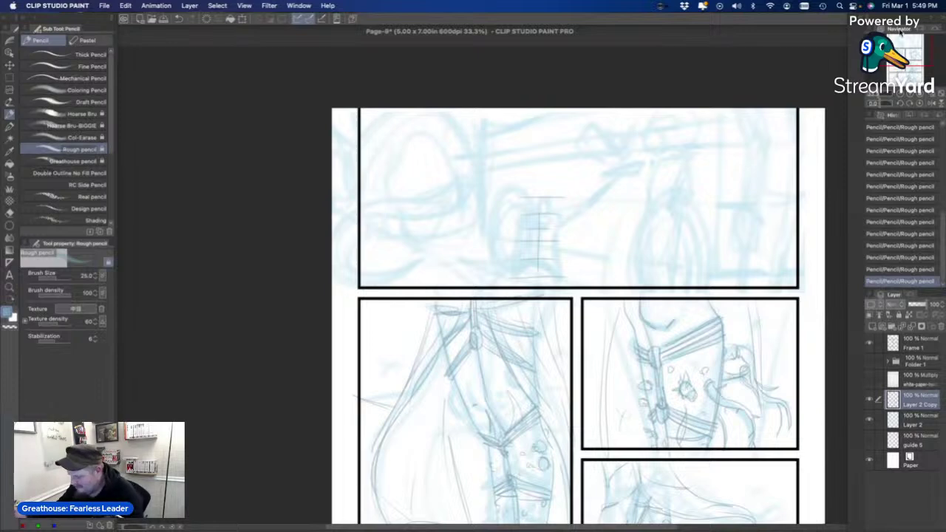
Sketch the small figure's oval head, its shoulders and one arm raised outward to a pointing hand.
click(909, 94)
click(910, 94)
scroll(907, 49, up, 1)
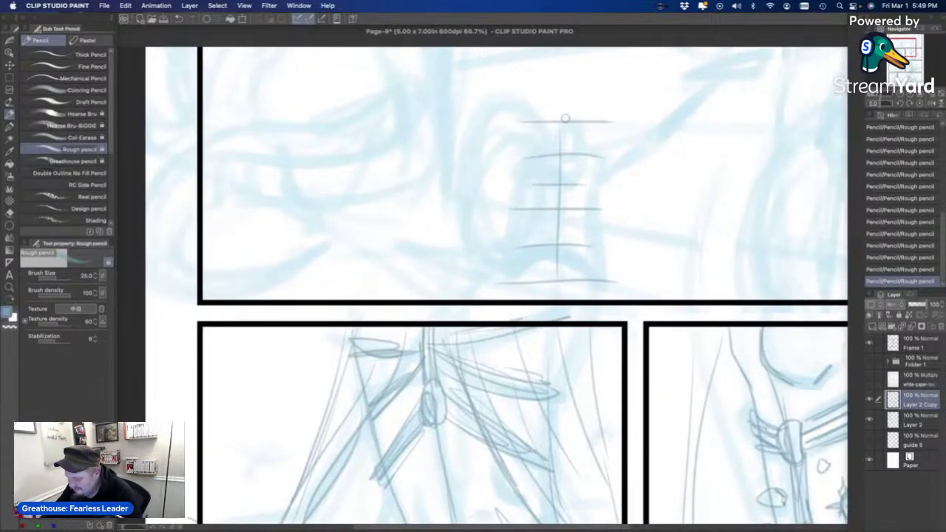
key(super+z)
mouse_move(580, 153)
mouse_down()
mouse_move(552, 133)
mouse_move(571, 151)
mouse_up()
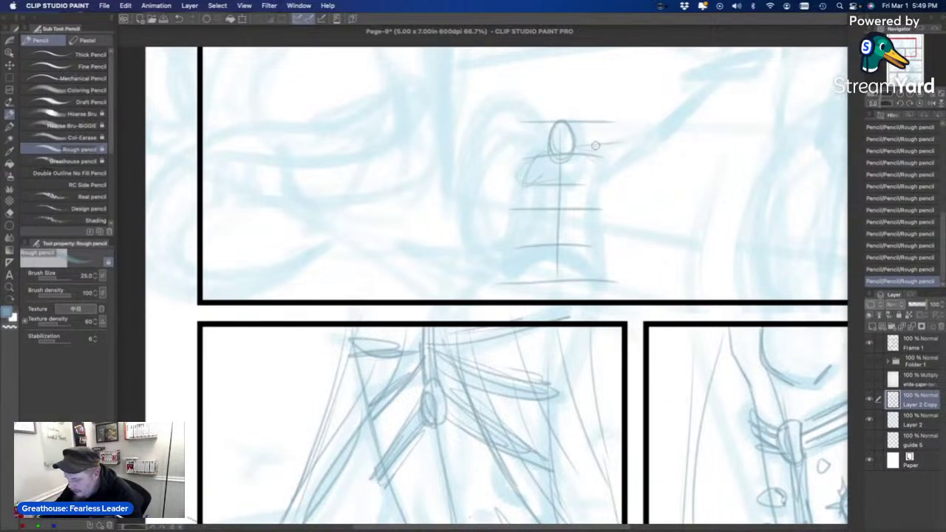
drag(590, 146, 631, 133)
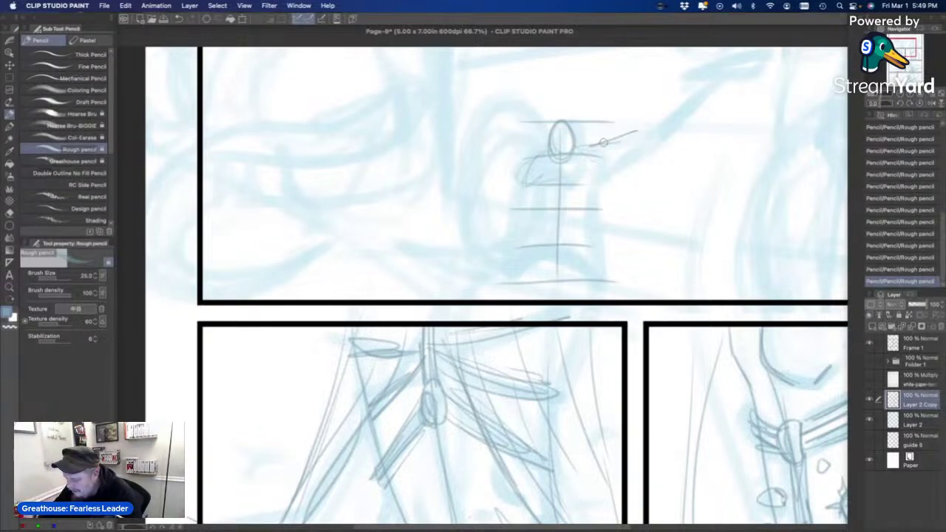
mouse_move(604, 143)
mouse_down()
mouse_move(676, 111)
mouse_move(649, 137)
mouse_move(670, 141)
mouse_move(651, 144)
mouse_move(669, 126)
mouse_move(654, 144)
mouse_move(650, 123)
mouse_move(643, 137)
mouse_move(657, 144)
mouse_move(621, 157)
mouse_move(627, 166)
mouse_move(633, 157)
mouse_up()
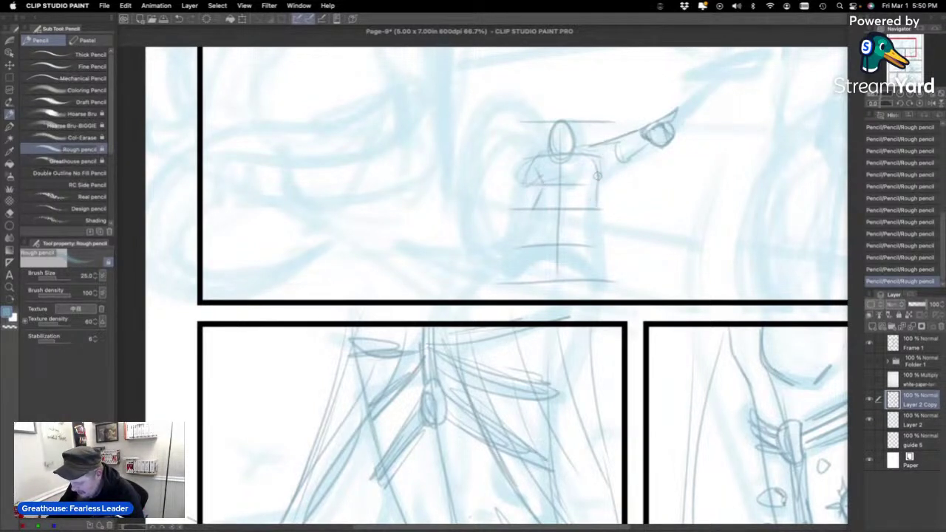
Redraw the small figure's side below the raised arm and shape the torso tapering to a rounded lower edge.
key(super+z)
key(super+z)
key(super+z)
drag(620, 161, 578, 201)
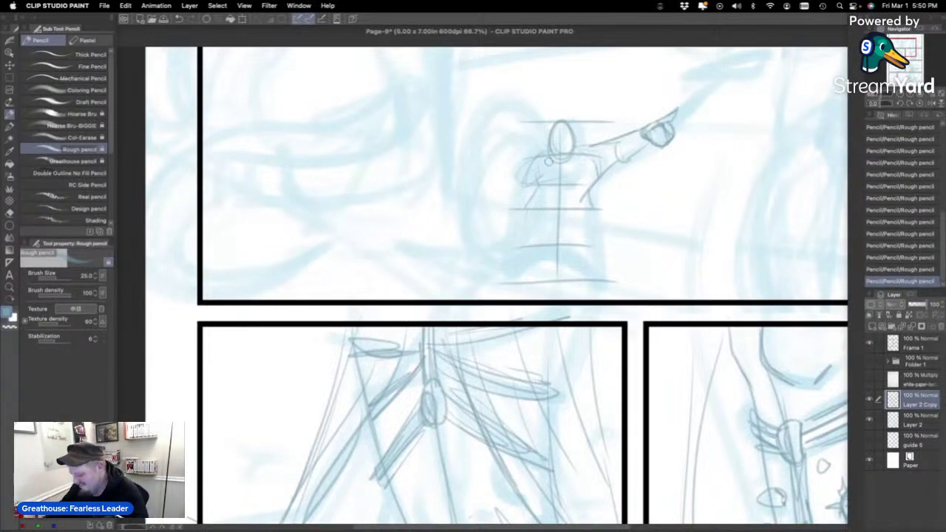
mouse_move(538, 192)
mouse_down()
mouse_move(551, 232)
mouse_move(583, 222)
mouse_move(552, 221)
mouse_move(533, 197)
mouse_move(565, 236)
mouse_move(572, 227)
mouse_move(544, 225)
mouse_up()
key(super+z)
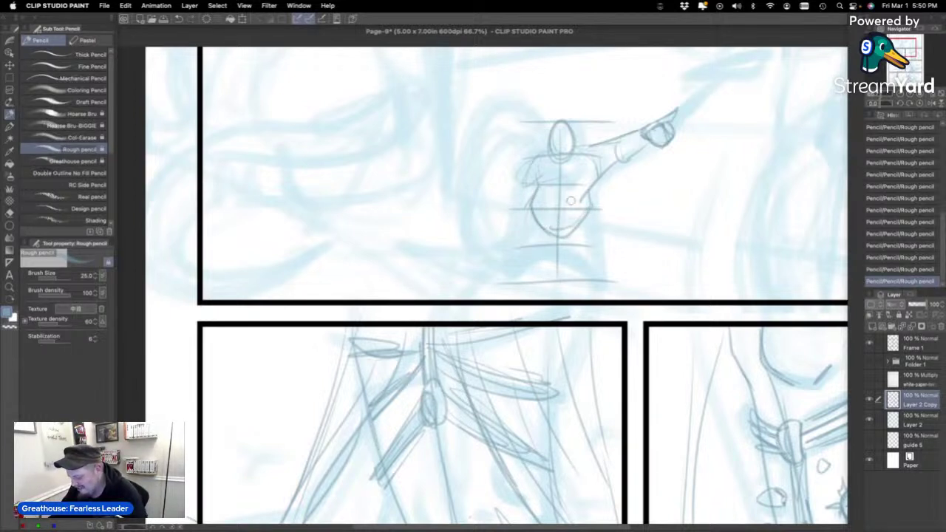
Undo the rounded lower torso edge and redraw the small figure's hips as a V shape with the outer thigh lines starting down.
key(super+z)
mouse_move(533, 207)
mouse_down()
mouse_move(558, 241)
mouse_move(568, 239)
mouse_up()
drag(591, 209, 568, 240)
drag(592, 210, 597, 248)
drag(533, 207, 526, 248)
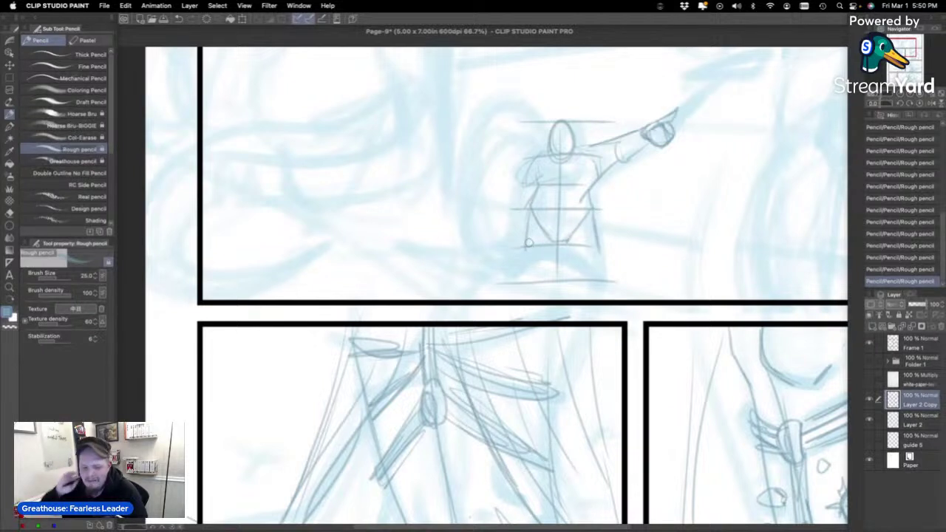
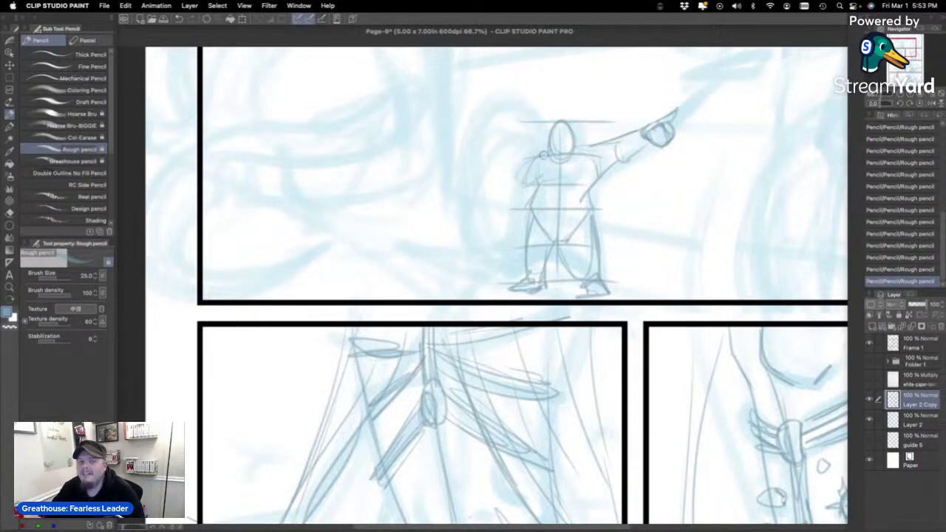
drag(537, 158, 520, 213)
drag(540, 158, 523, 210)
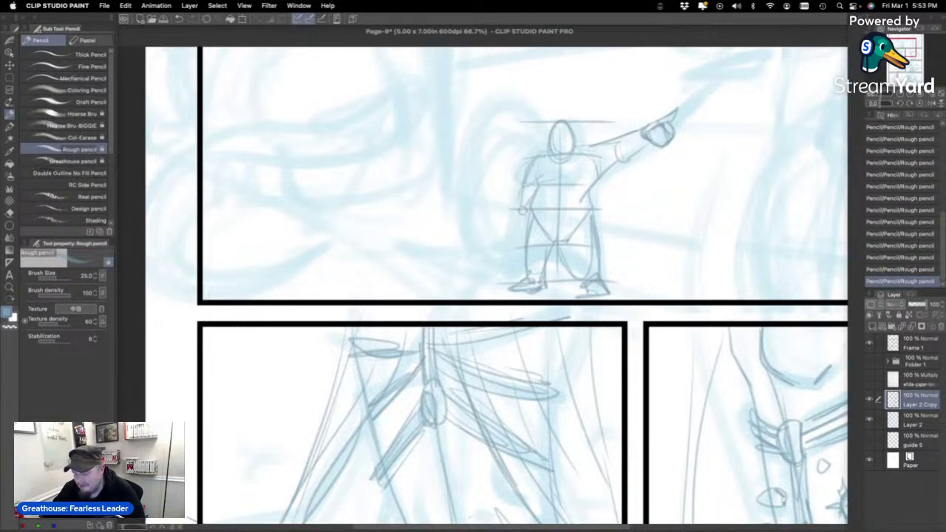
key(super+z)
key(super+z)
drag(539, 156, 519, 206)
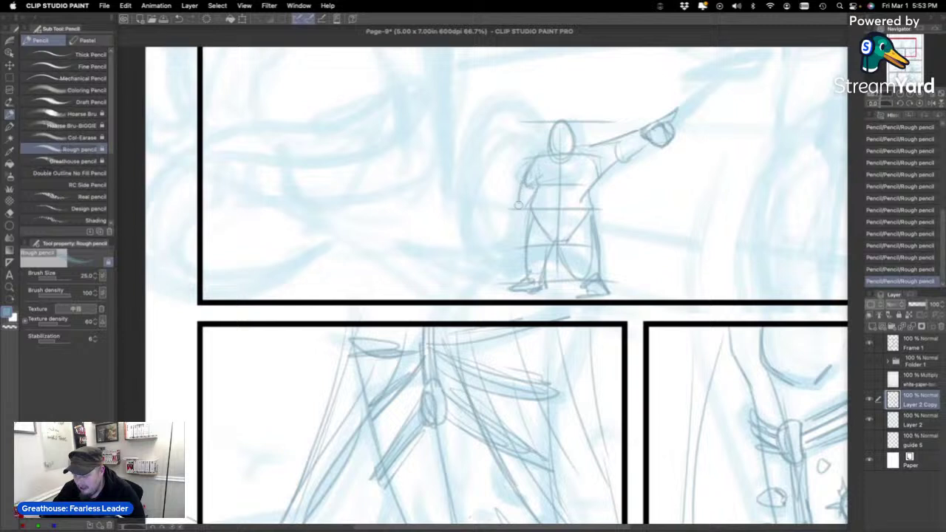
key(ctrl+z)
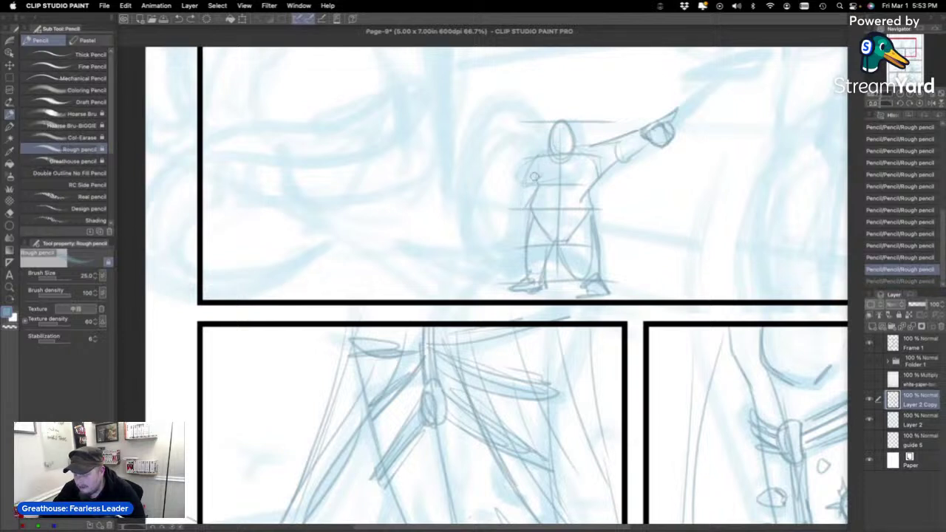
drag(537, 158, 521, 223)
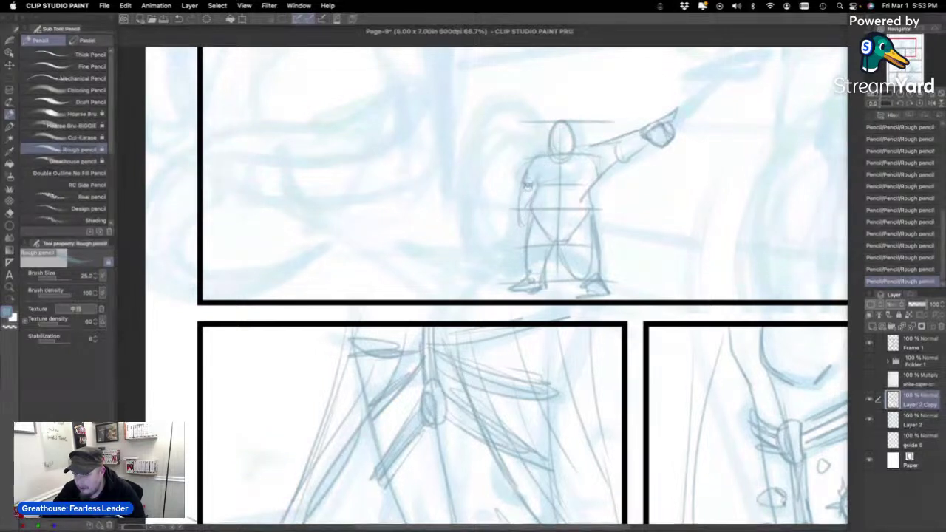
key(ctrl+z)
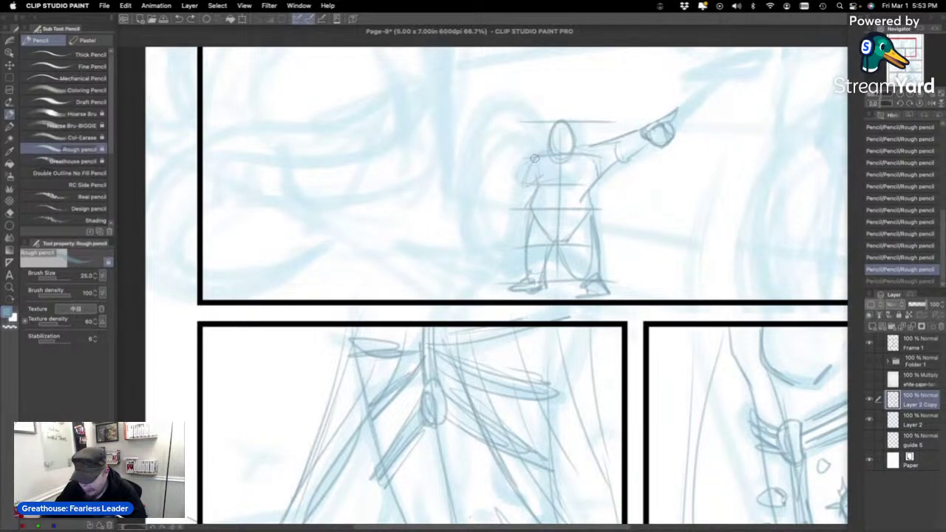
drag(527, 164, 517, 204)
key(super+z)
Sketch the small figure's other arm hanging down beside the torso, with its hand at thigh height.
drag(529, 165, 514, 247)
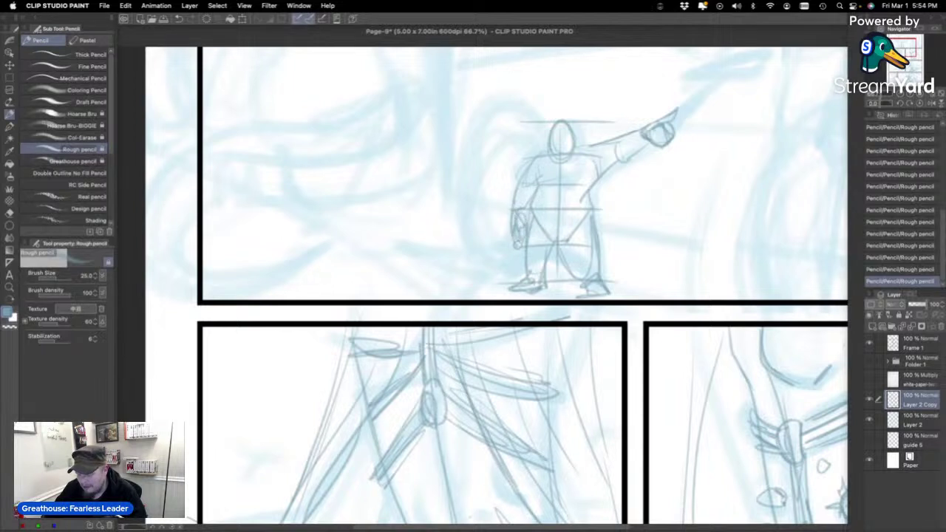
drag(541, 184, 522, 235)
mouse_move(529, 165)
mouse_down()
mouse_move(519, 196)
mouse_move(538, 218)
mouse_move(578, 127)
mouse_move(550, 151)
mouse_move(553, 167)
mouse_move(529, 164)
mouse_move(515, 210)
mouse_up()
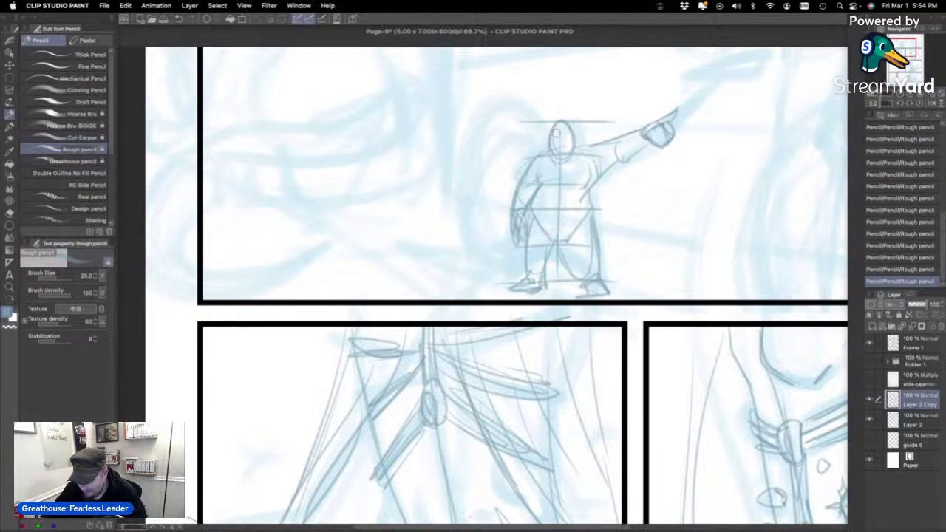
Widen the small figure's head outline and sketch in the ears, brows, nose, moustache and beard.
mouse_move(548, 148)
mouse_down()
mouse_move(554, 126)
mouse_move(575, 147)
mouse_move(563, 155)
mouse_up()
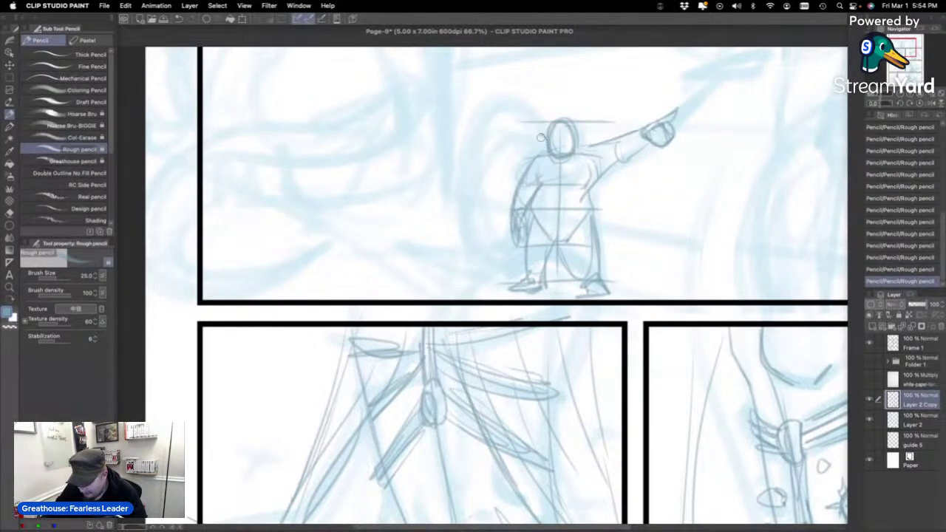
mouse_move(577, 134)
mouse_down()
mouse_move(561, 153)
mouse_move(570, 137)
mouse_up()
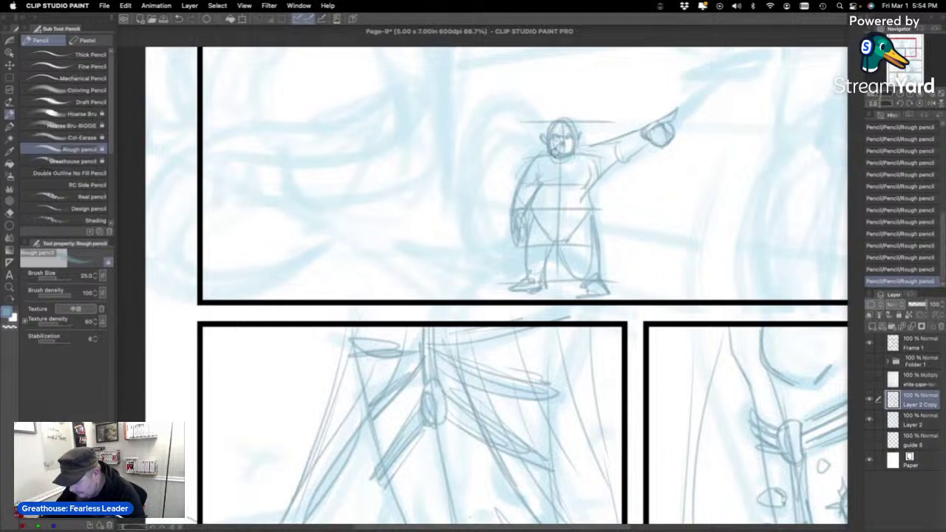
drag(563, 144, 566, 148)
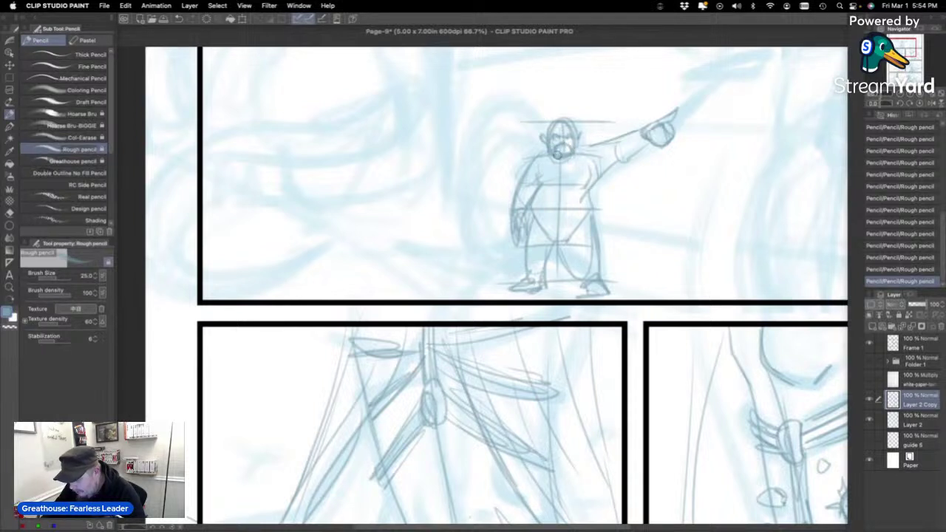
drag(556, 139, 567, 142)
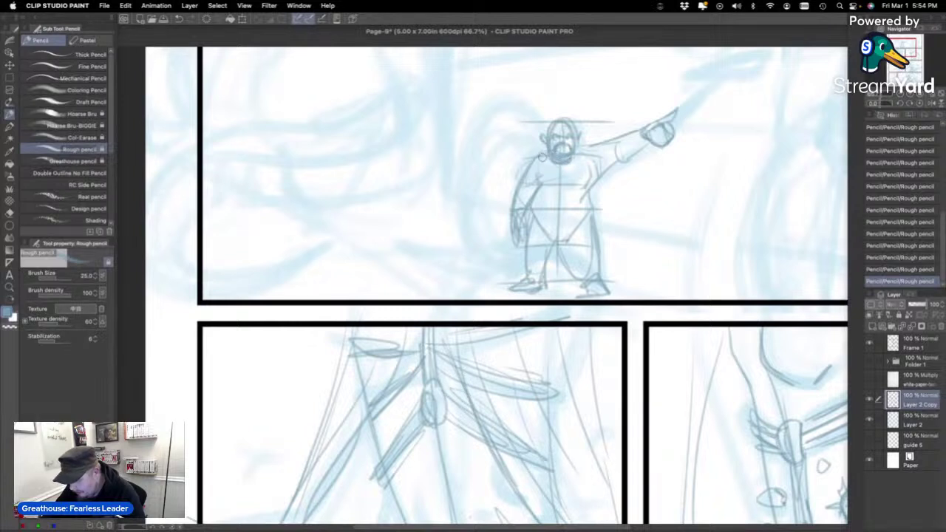
Draw a curved collar below the beard with hanging braids over the chest, and save the page.
mouse_move(544, 158)
mouse_down()
mouse_move(551, 177)
mouse_move(580, 157)
mouse_move(577, 170)
mouse_up()
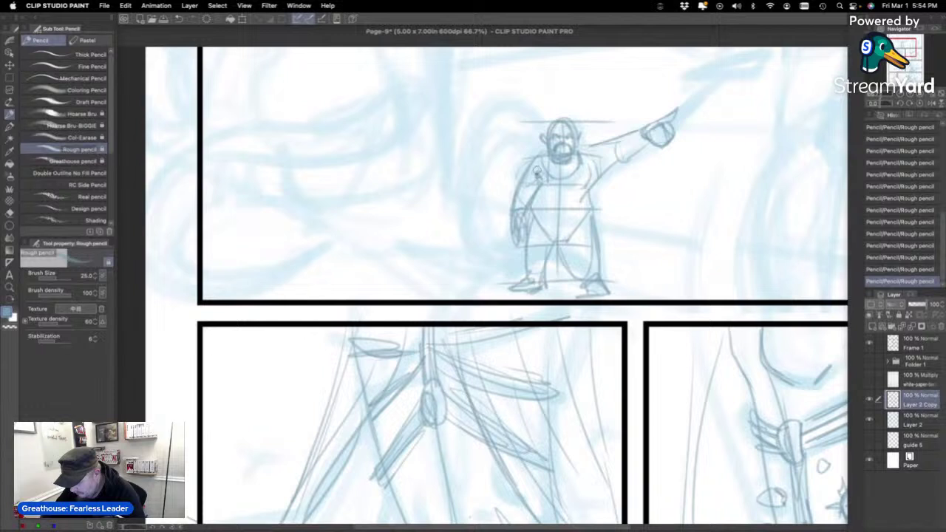
mouse_move(542, 151)
mouse_down()
mouse_move(536, 177)
mouse_move(589, 179)
mouse_up()
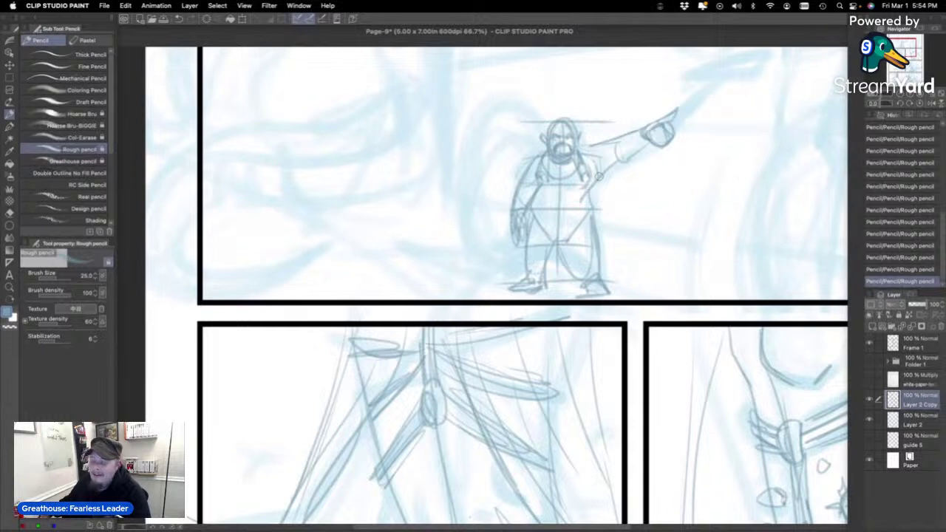
key(super+s)
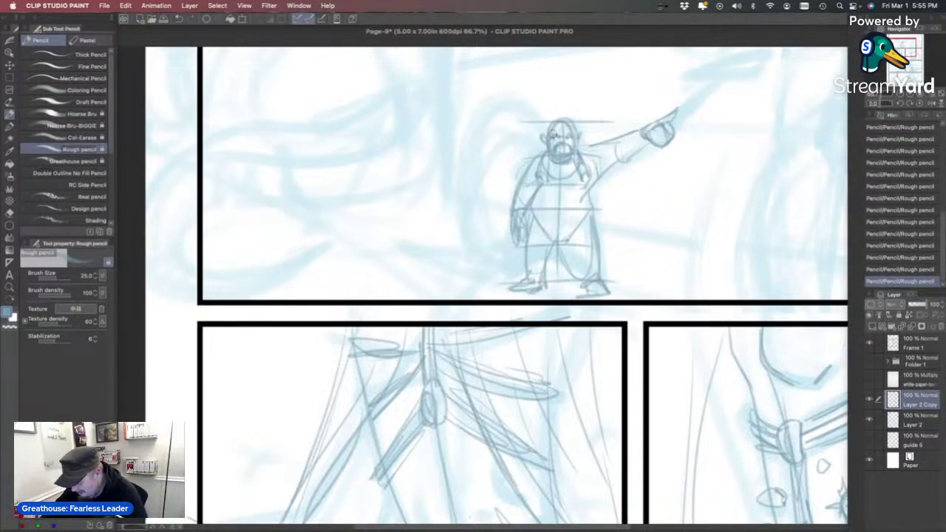
Add a belt with crossing hip lines, a cape falling behind the raised arm, and its edge over the opposite shoulder.
mouse_move(542, 222)
mouse_down()
mouse_move(578, 231)
mouse_move(532, 225)
mouse_move(557, 228)
mouse_move(534, 206)
mouse_move(592, 210)
mouse_up()
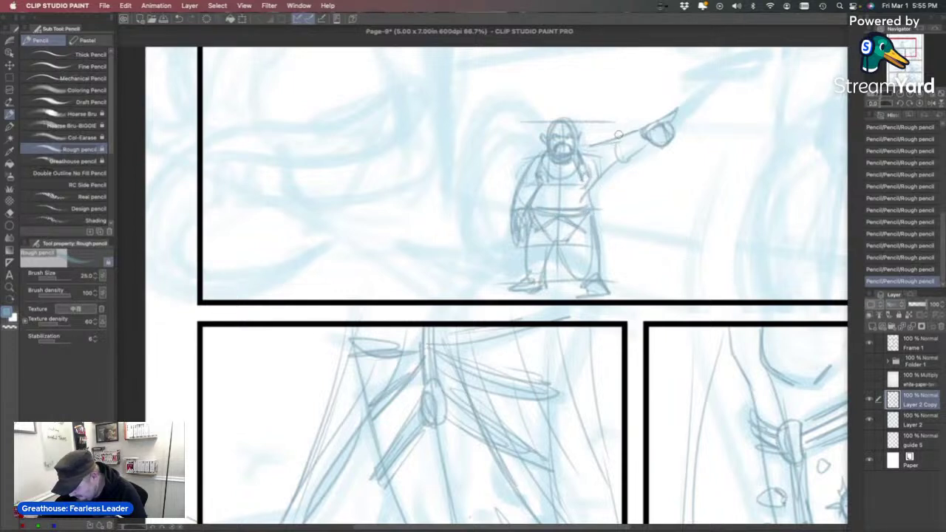
mouse_move(618, 138)
mouse_down()
mouse_move(603, 188)
mouse_move(610, 150)
mouse_move(634, 274)
mouse_move(608, 280)
mouse_up()
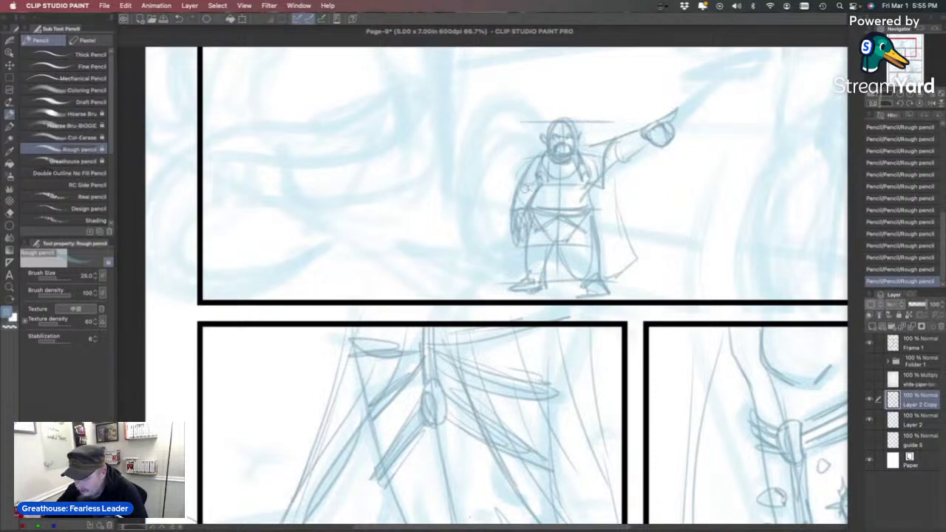
mouse_move(532, 189)
mouse_down()
mouse_move(511, 191)
mouse_move(528, 168)
mouse_up()
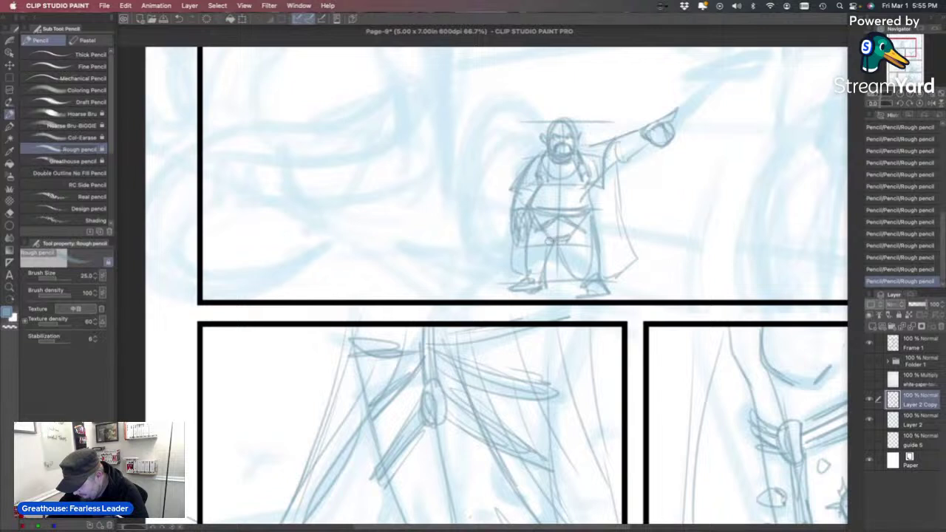
Define the small figure's legs and shoes, and add a hood outline around the head.
drag(581, 223, 593, 285)
drag(589, 242, 595, 287)
mouse_move(549, 256)
mouse_down()
mouse_move(532, 280)
mouse_move(541, 274)
mouse_move(528, 275)
mouse_up()
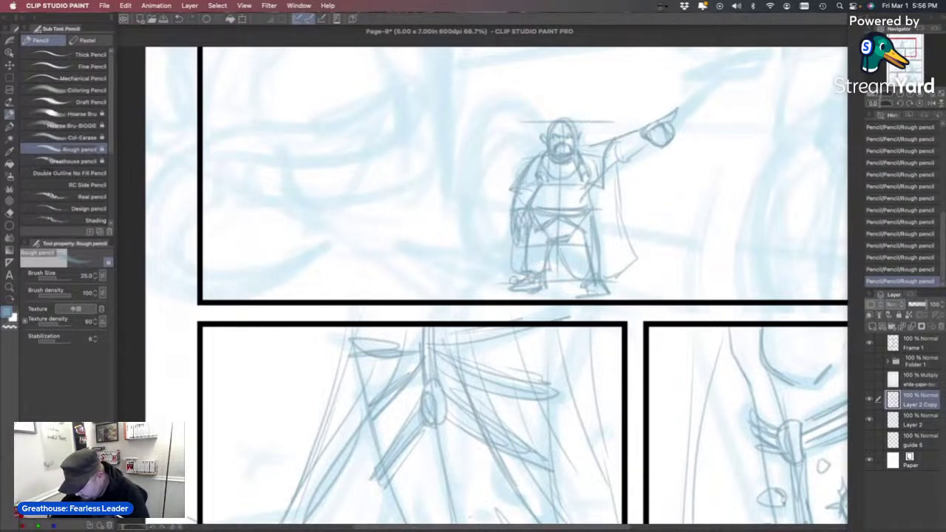
mouse_move(512, 282)
mouse_down()
mouse_move(538, 291)
mouse_move(534, 279)
mouse_up()
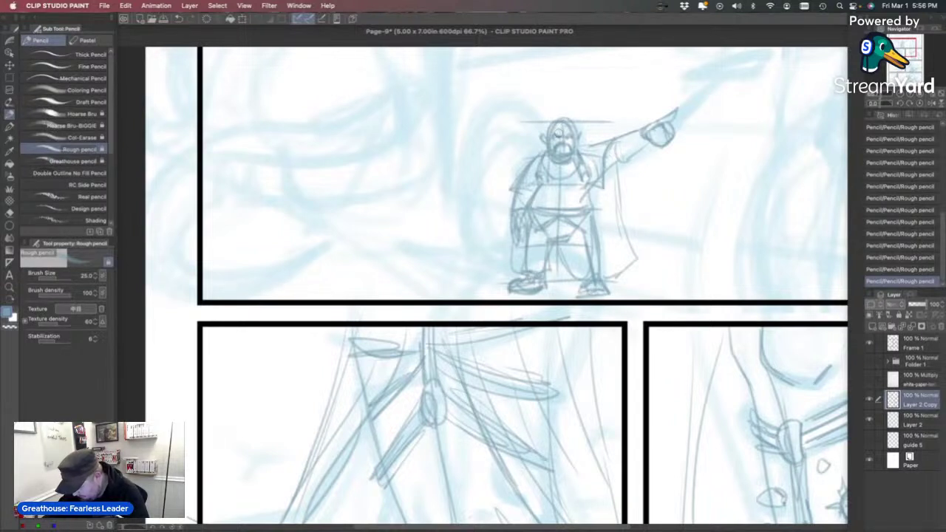
mouse_move(558, 130)
mouse_down()
mouse_move(518, 149)
mouse_move(510, 181)
mouse_move(590, 139)
mouse_move(592, 153)
mouse_move(555, 186)
mouse_move(576, 147)
mouse_move(571, 160)
mouse_move(574, 132)
mouse_up()
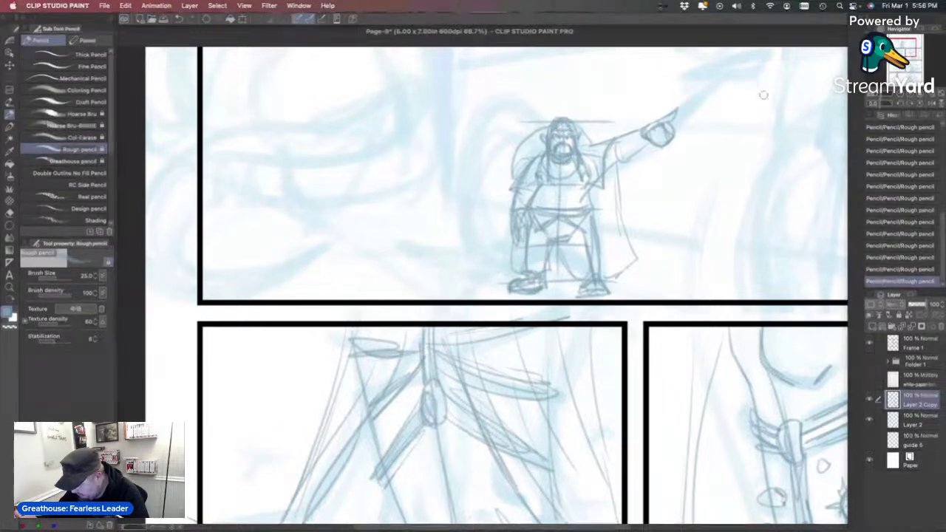
Draw a long staff through the raised hand, ending in a flat pointed head with a round orb on it.
drag(903, 55, 907, 46)
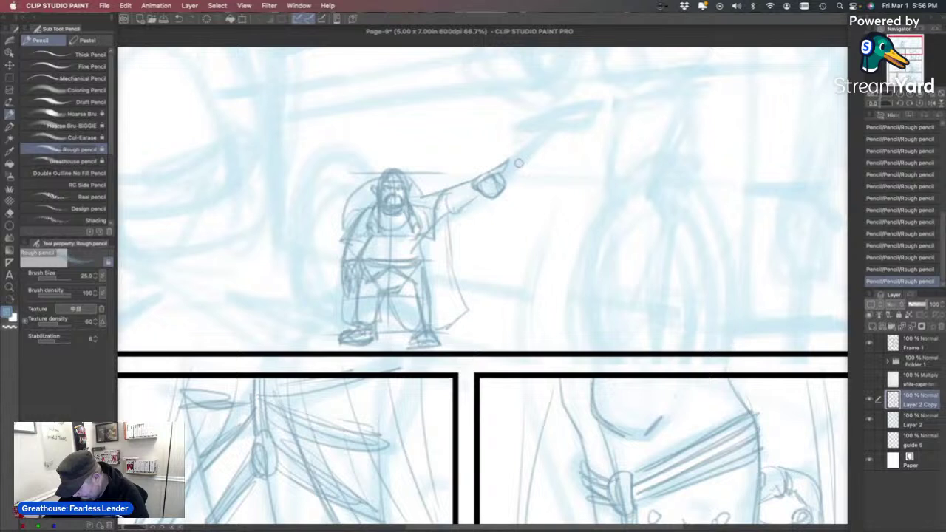
drag(509, 163, 554, 124)
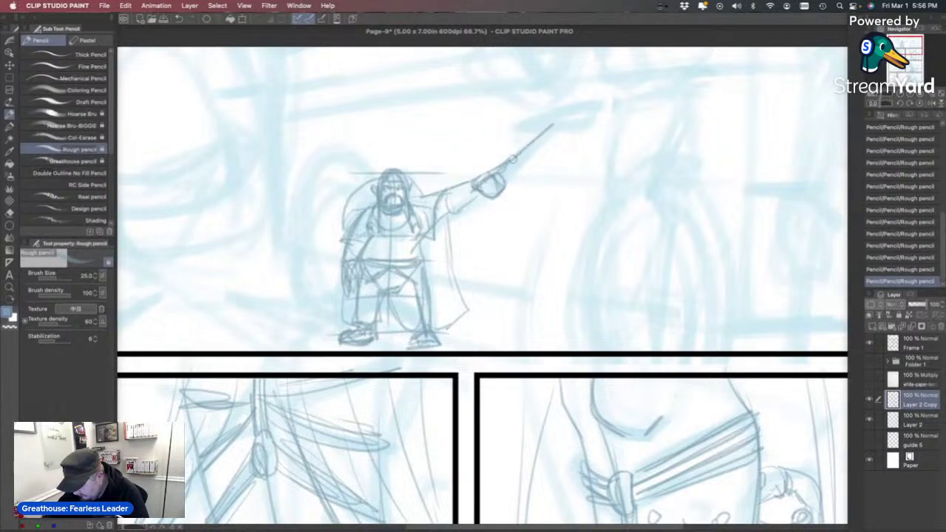
mouse_move(420, 250)
mouse_down()
mouse_move(563, 125)
mouse_move(515, 131)
mouse_move(602, 103)
mouse_move(582, 126)
mouse_move(598, 106)
mouse_move(546, 112)
mouse_move(570, 90)
mouse_move(549, 107)
mouse_move(579, 102)
mouse_move(560, 86)
mouse_move(569, 106)
mouse_move(586, 101)
mouse_move(557, 86)
mouse_move(541, 115)
mouse_up()
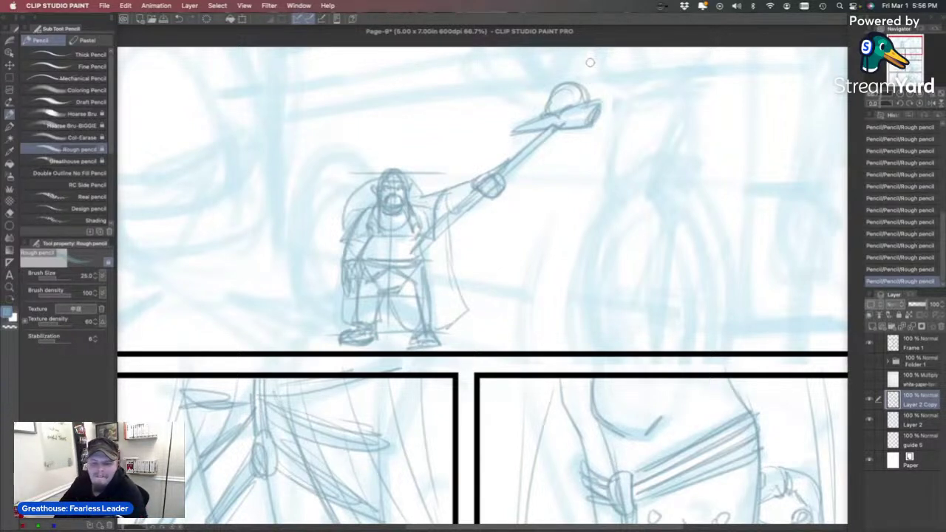
Browse for a file to open, going up to the Comics folder and into its Chapter-1 folder.
click(104, 5)
click(120, 42)
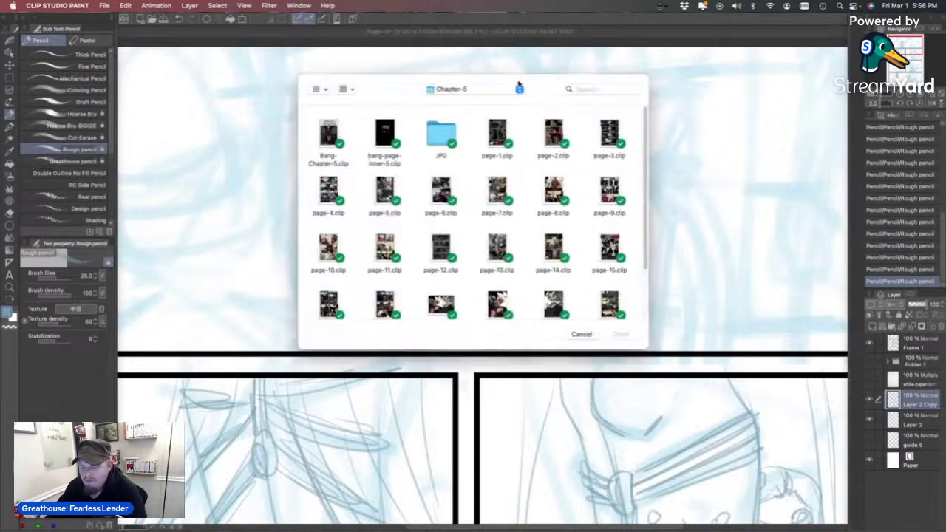
click(487, 92)
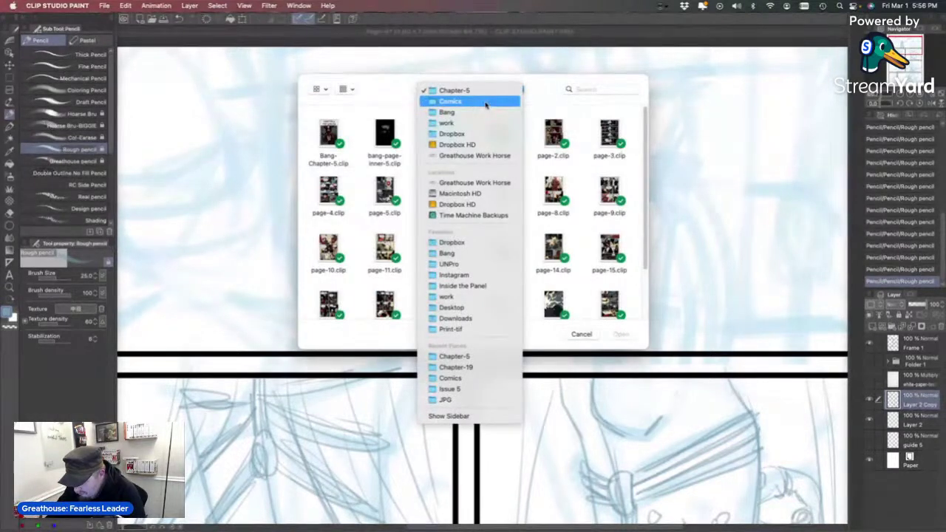
click(488, 101)
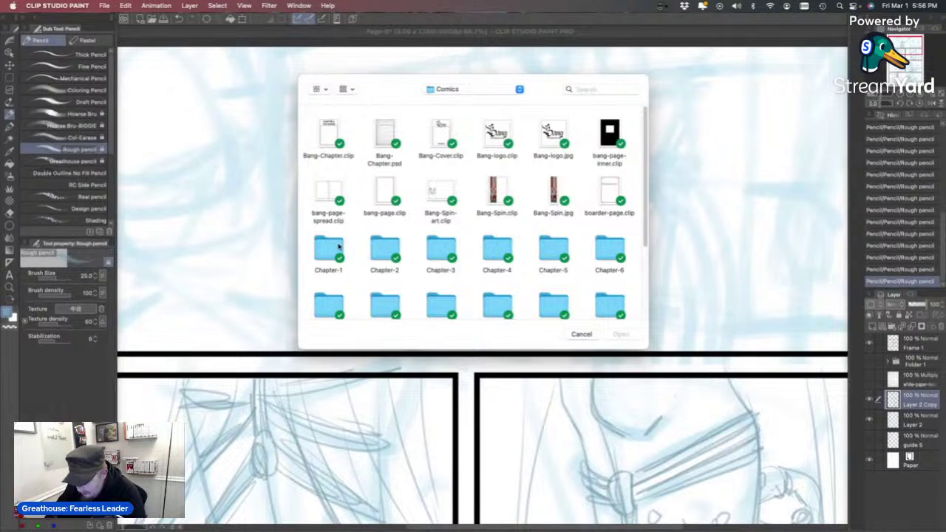
click(339, 248)
key(Return)
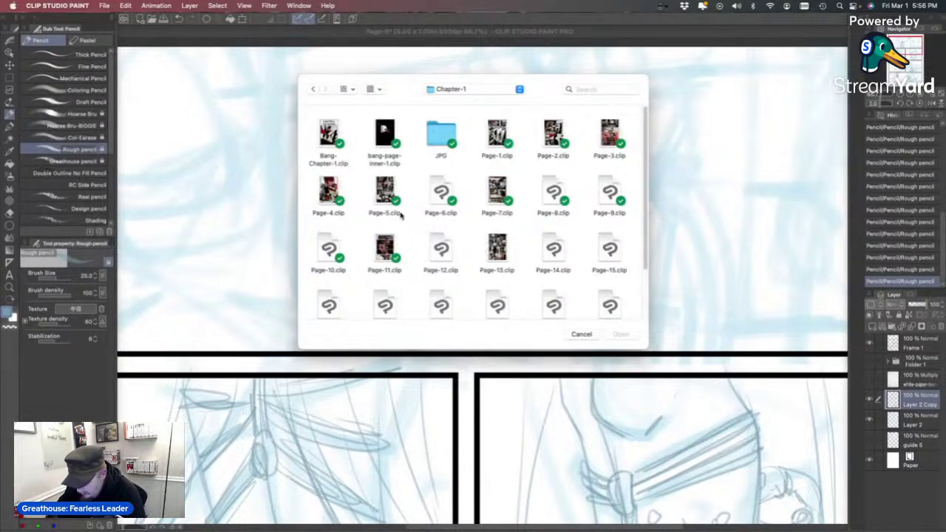
Show Bang-Chapter-1.clip in Finder, examine its created and modified dates, and return to the page without opening a file.
click(340, 145)
right_click(340, 133)
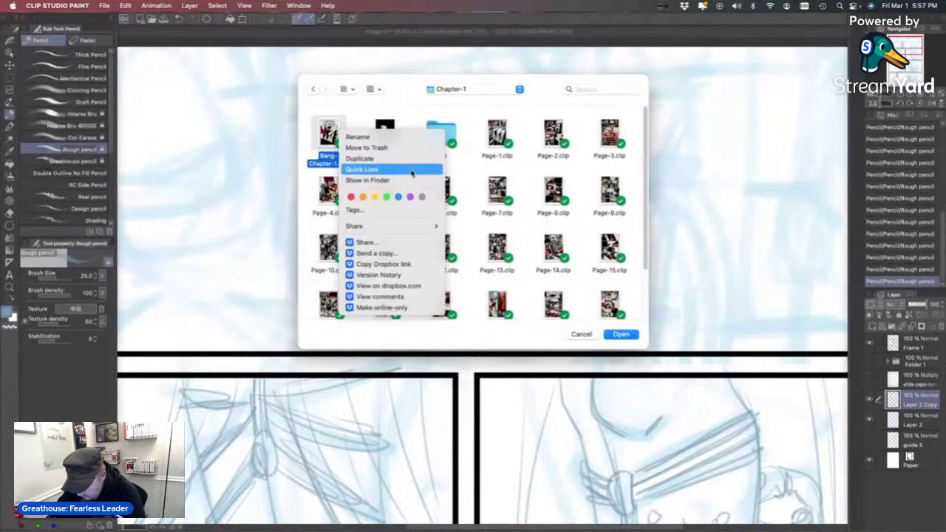
mouse_move(412, 226)
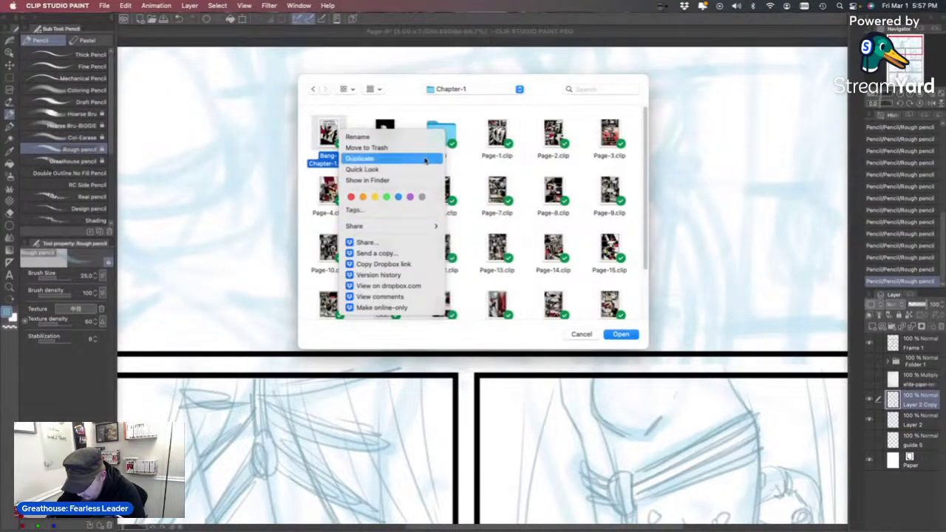
click(418, 182)
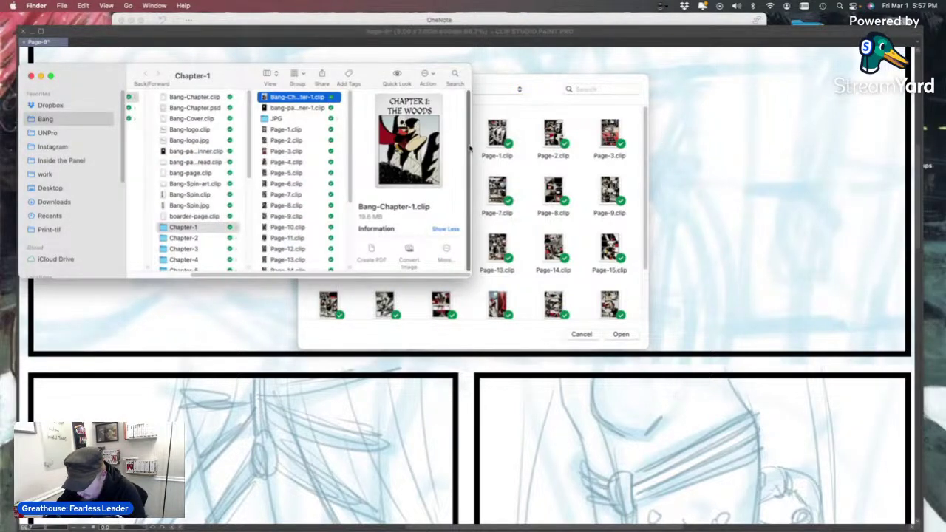
scroll(469, 185, down, 2)
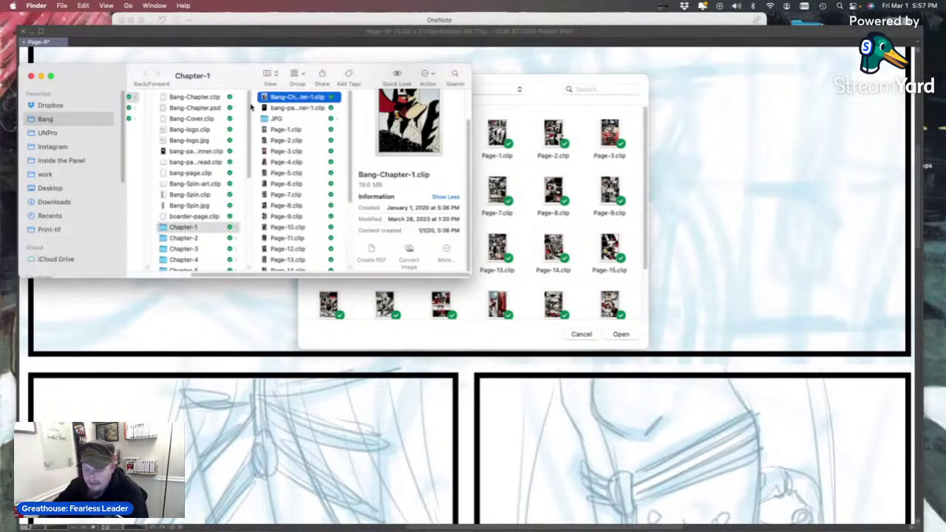
click(31, 76)
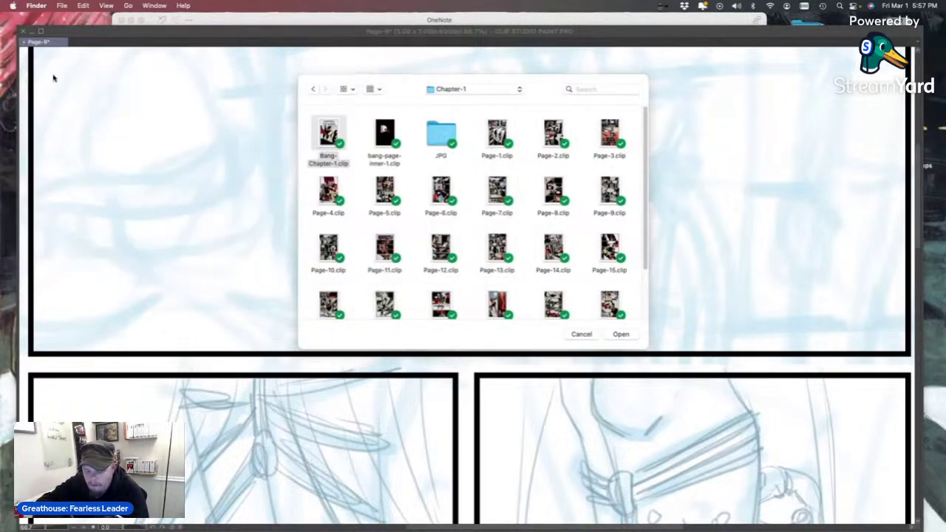
click(582, 334)
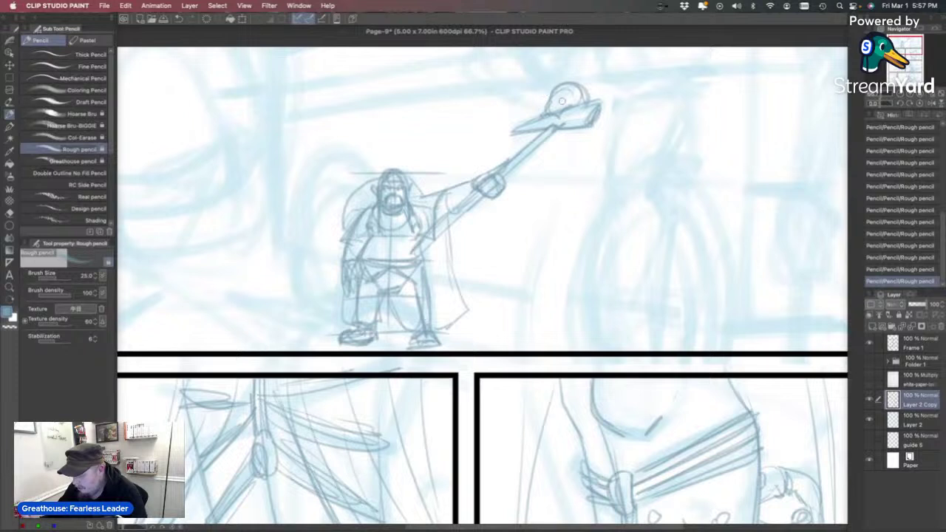
Rework the orb on the staff's head into a small skull, outlining its eye socket, brow and cheek.
key(super+z)
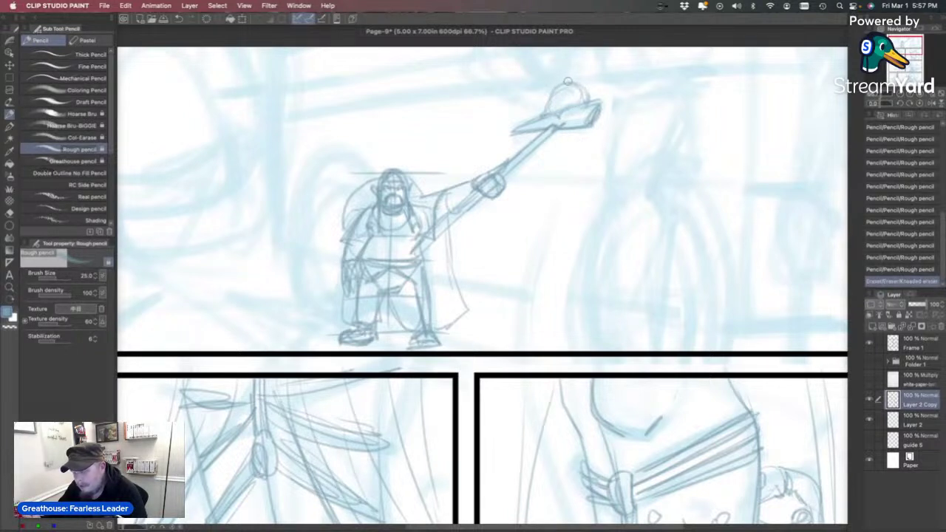
mouse_move(560, 86)
mouse_down()
mouse_move(547, 104)
mouse_move(555, 102)
mouse_up()
key(super+z)
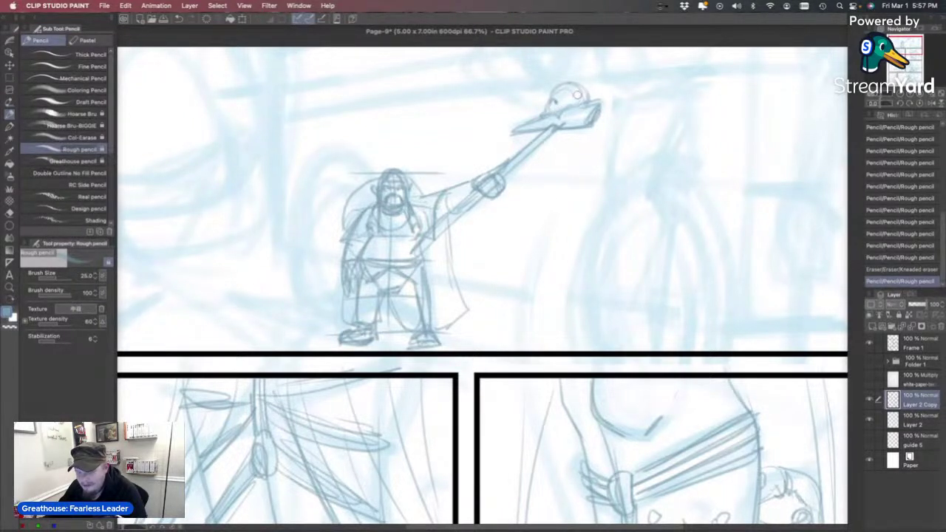
mouse_move(569, 90)
mouse_down()
mouse_move(551, 94)
mouse_move(559, 85)
mouse_up()
key(super+z)
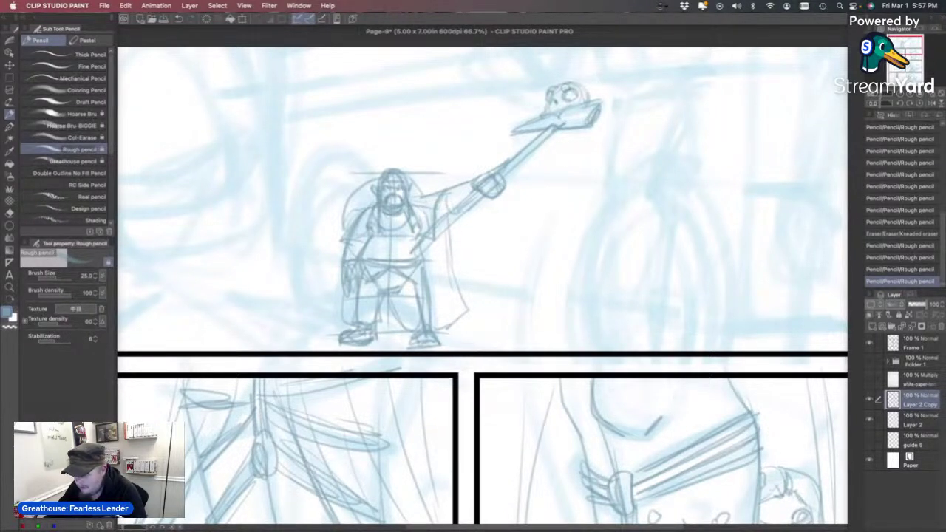
mouse_move(566, 87)
mouse_down()
mouse_move(583, 101)
mouse_move(542, 116)
mouse_up()
key(super+z)
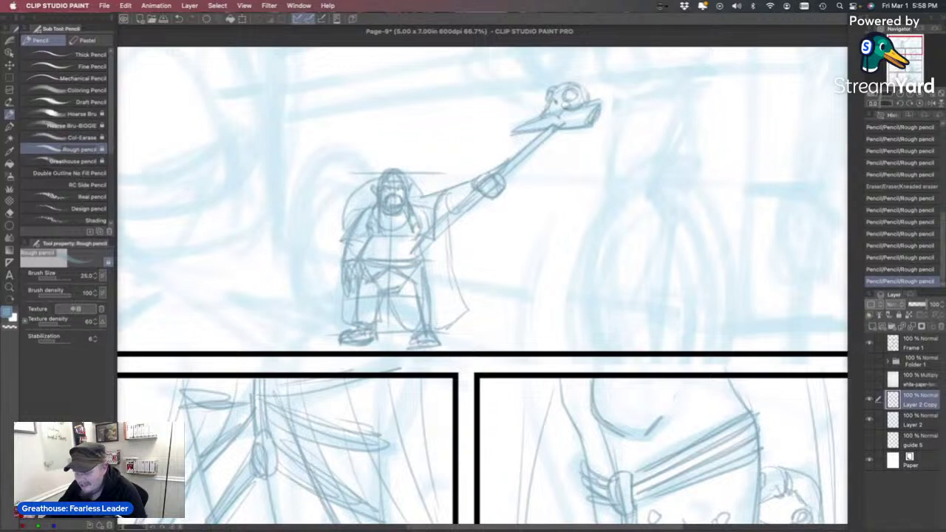
Refine the skull's face and jaw, and pencil the rounded shape behind it on the staff's head.
drag(558, 116, 546, 110)
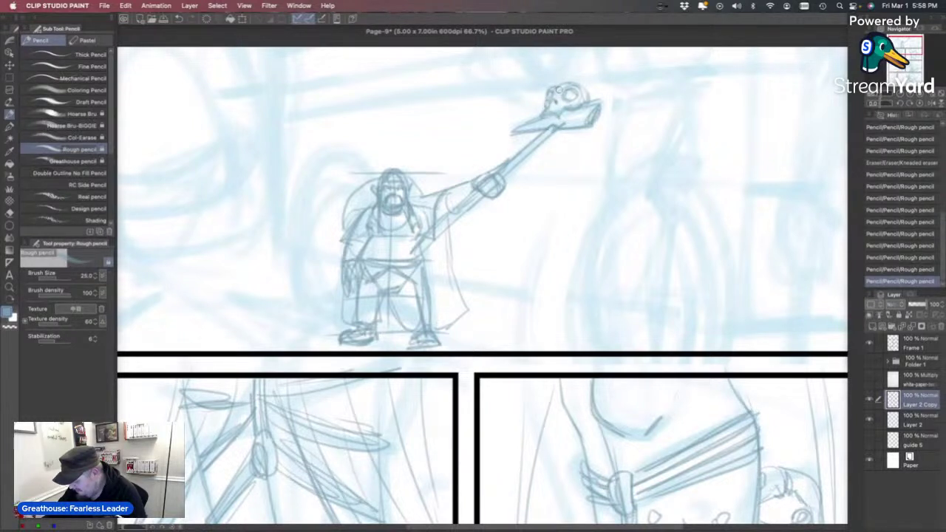
mouse_move(559, 87)
mouse_down()
mouse_move(574, 90)
mouse_move(576, 108)
mouse_move(559, 98)
mouse_up()
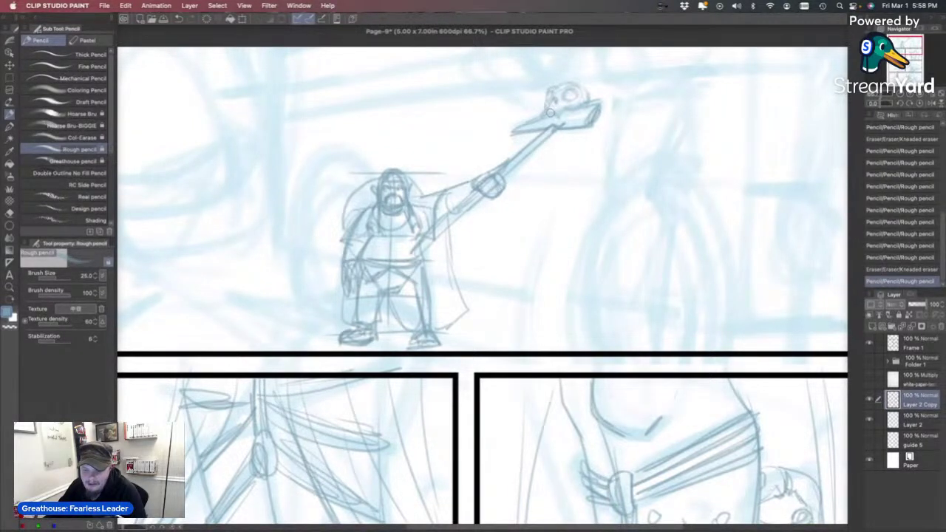
mouse_move(551, 106)
mouse_down()
mouse_move(559, 87)
mouse_move(570, 98)
mouse_up()
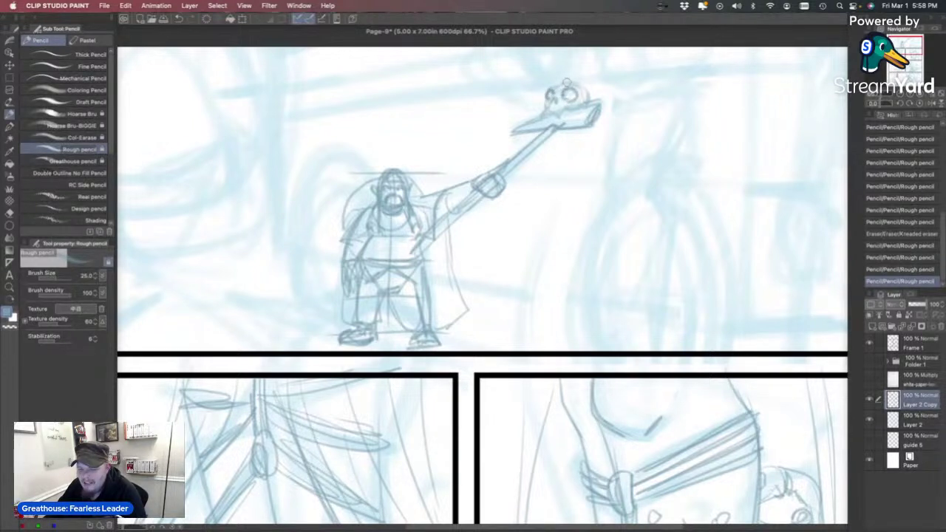
mouse_move(546, 100)
mouse_down()
mouse_move(560, 85)
mouse_move(592, 97)
mouse_move(560, 117)
mouse_up()
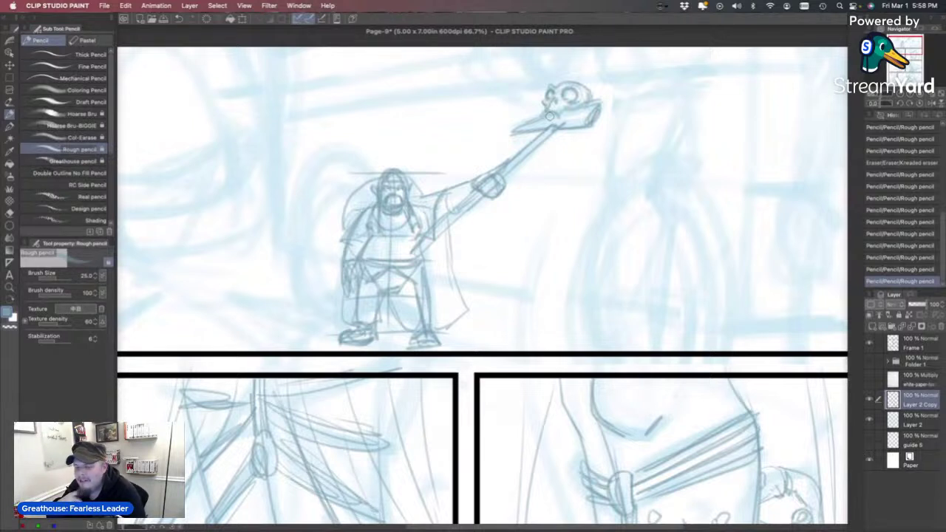
mouse_move(556, 113)
mouse_down()
mouse_move(600, 103)
mouse_move(582, 117)
mouse_move(584, 86)
mouse_move(590, 111)
mouse_move(566, 116)
mouse_move(569, 98)
mouse_move(571, 127)
mouse_move(537, 128)
mouse_up()
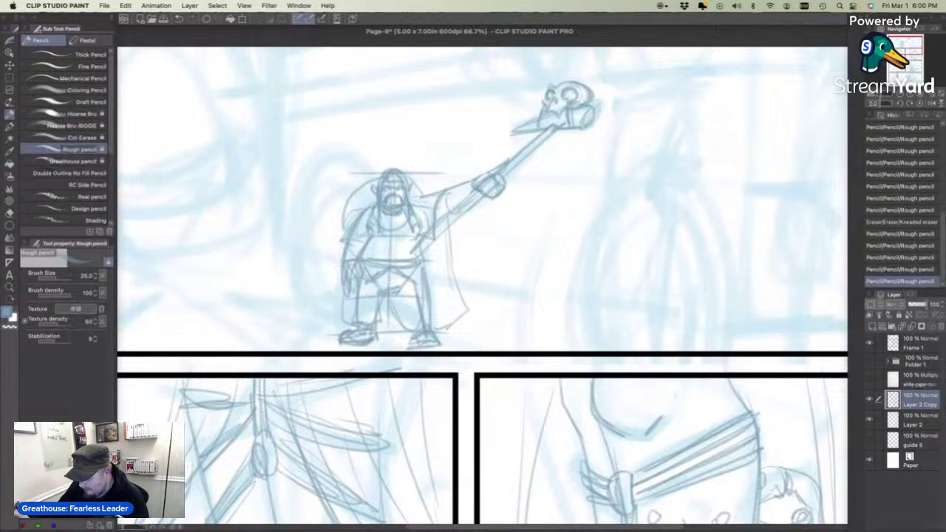
Try sketching a small round bird's head with a long open beak above the staff's skull.
click(908, 42)
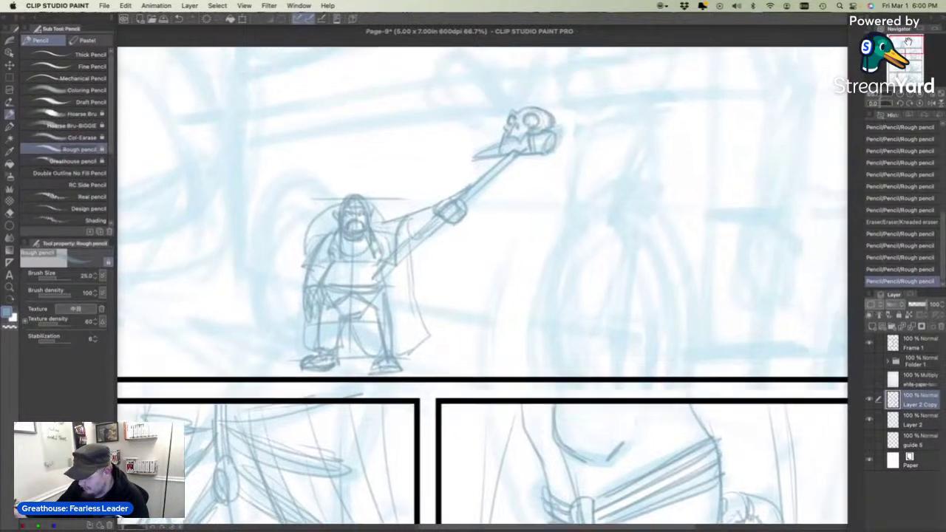
drag(908, 42, 906, 41)
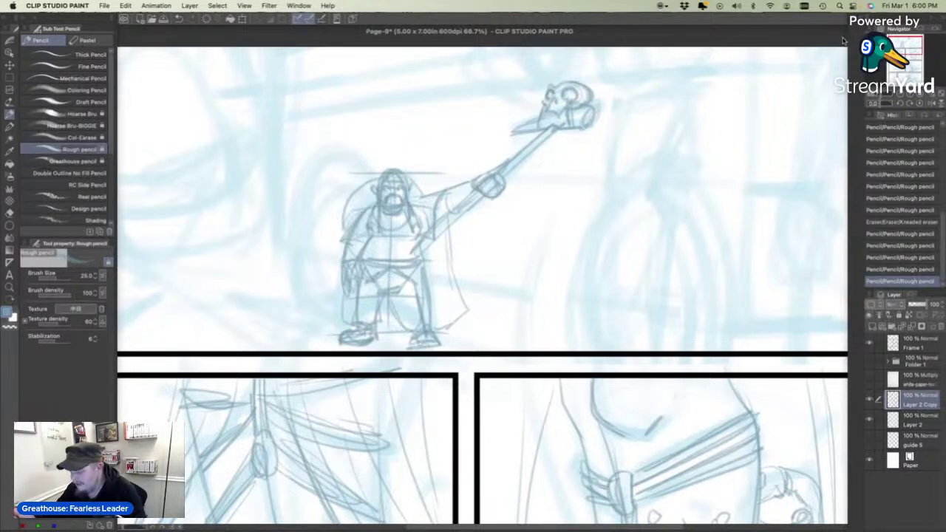
drag(900, 52, 899, 51)
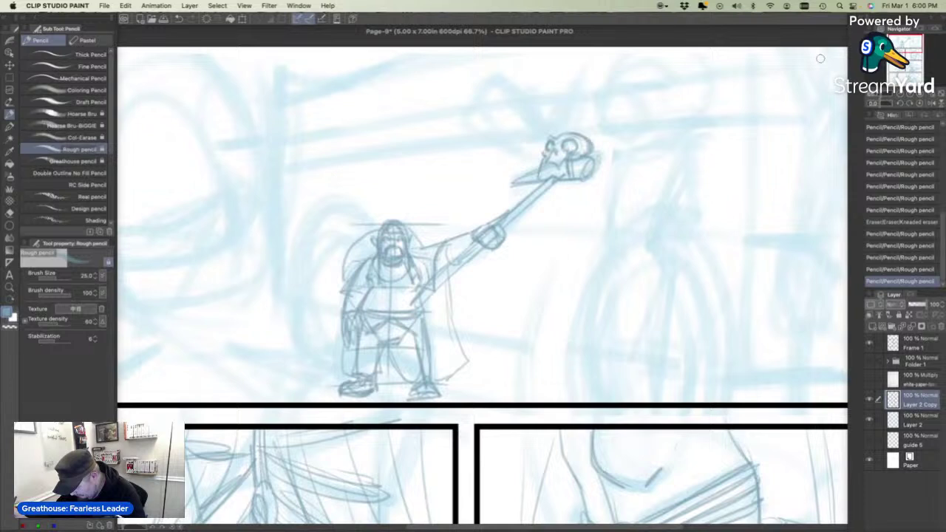
mouse_move(612, 128)
mouse_down()
mouse_move(603, 120)
mouse_move(599, 140)
mouse_up()
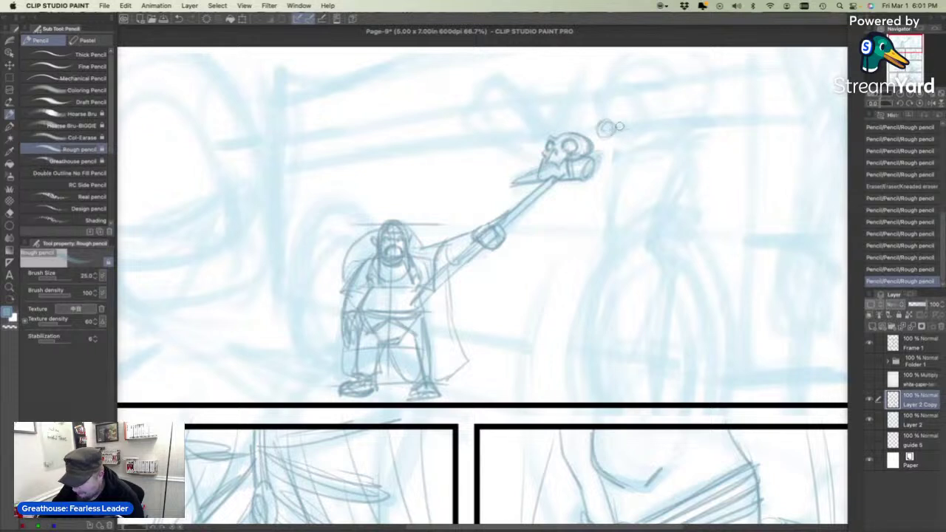
mouse_move(616, 127)
mouse_down()
mouse_move(646, 123)
mouse_move(613, 131)
mouse_move(630, 153)
mouse_up()
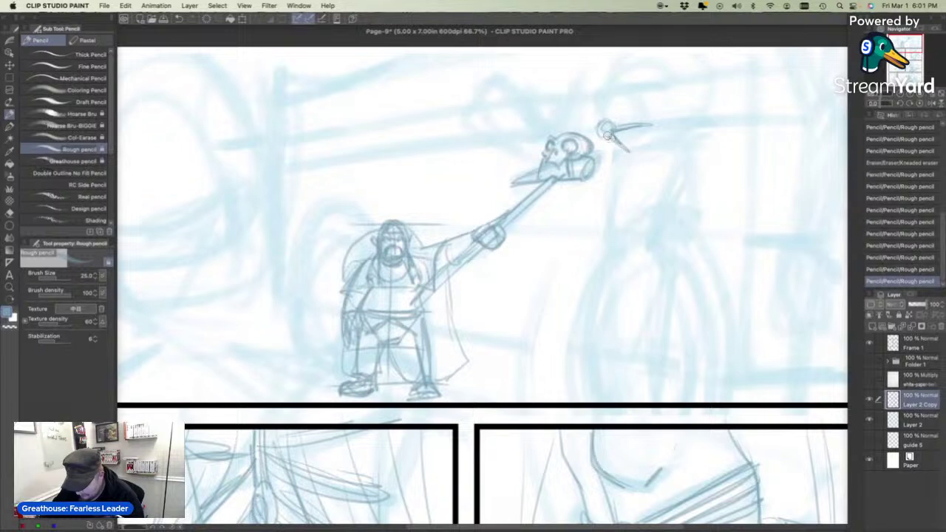
drag(604, 123, 599, 132)
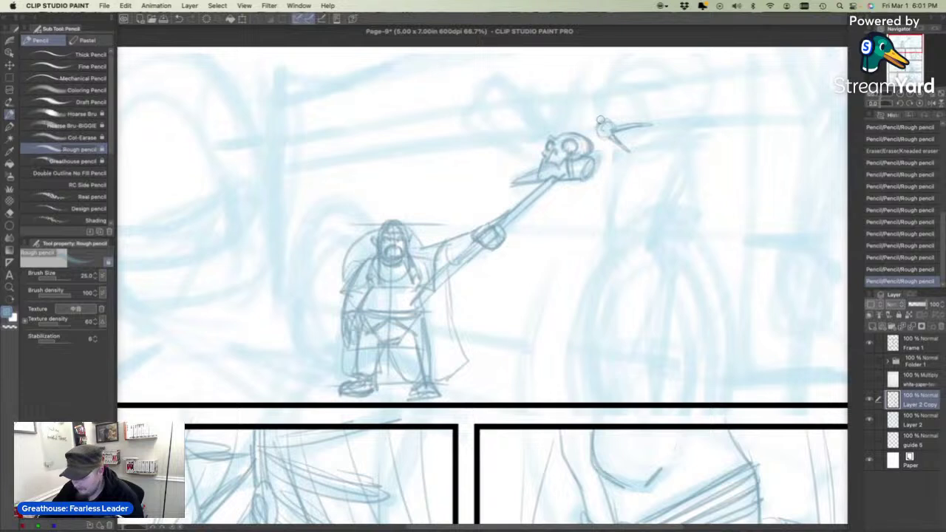
drag(600, 120, 597, 124)
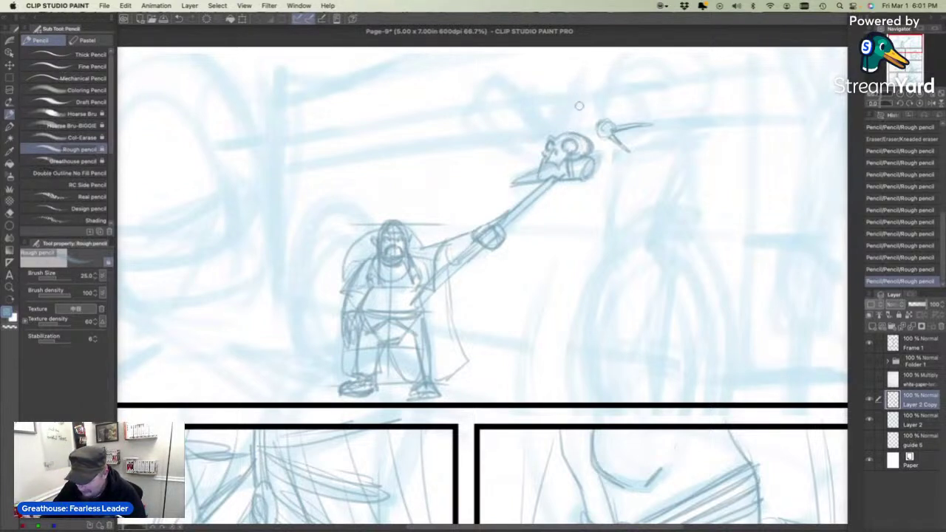
Try adding raised, pointed wings and a body behind the bird's head, perching it over the skull.
mouse_move(591, 128)
mouse_down()
mouse_move(581, 106)
mouse_move(539, 77)
mouse_move(633, 146)
mouse_move(600, 114)
mouse_up()
mouse_move(600, 114)
mouse_down()
mouse_move(629, 150)
mouse_move(613, 136)
mouse_move(627, 175)
mouse_move(644, 157)
mouse_move(644, 178)
mouse_move(634, 180)
mouse_move(669, 194)
mouse_up()
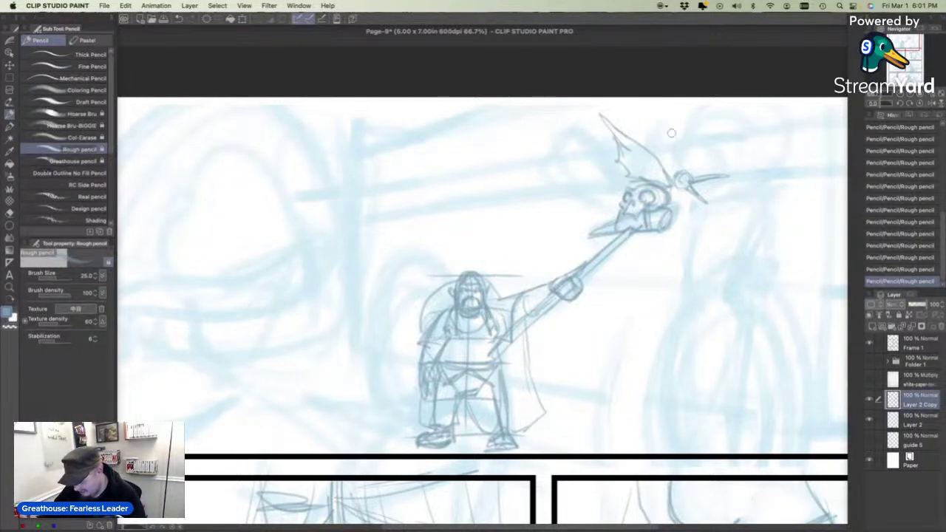
mouse_move(674, 176)
mouse_down()
mouse_move(631, 105)
mouse_move(641, 140)
mouse_up()
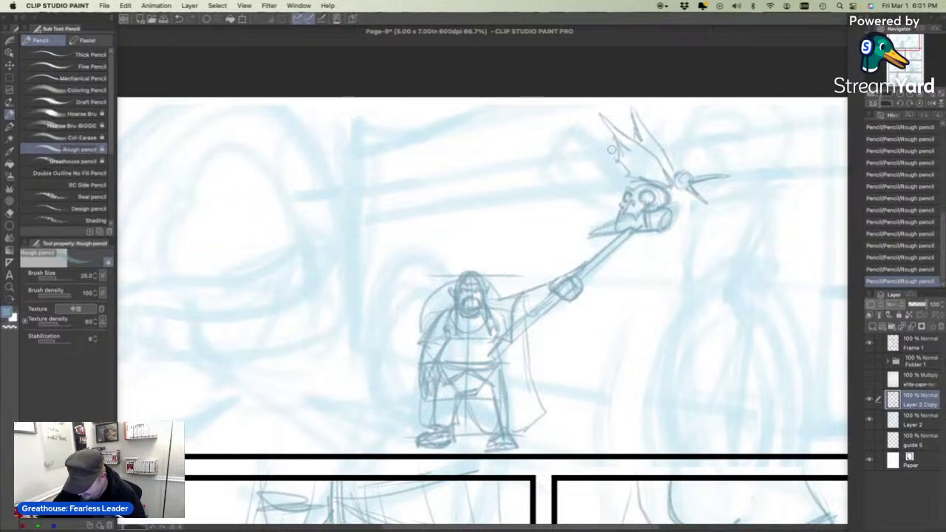
mouse_move(635, 182)
mouse_down()
mouse_move(587, 153)
mouse_move(619, 176)
mouse_move(590, 158)
mouse_move(601, 134)
mouse_move(611, 142)
mouse_move(598, 133)
mouse_move(611, 171)
mouse_up()
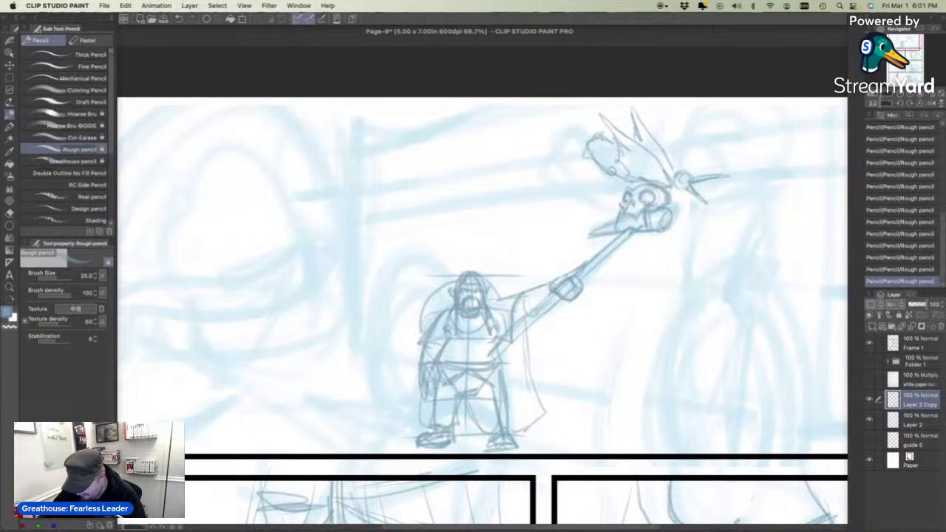
key(super+z)
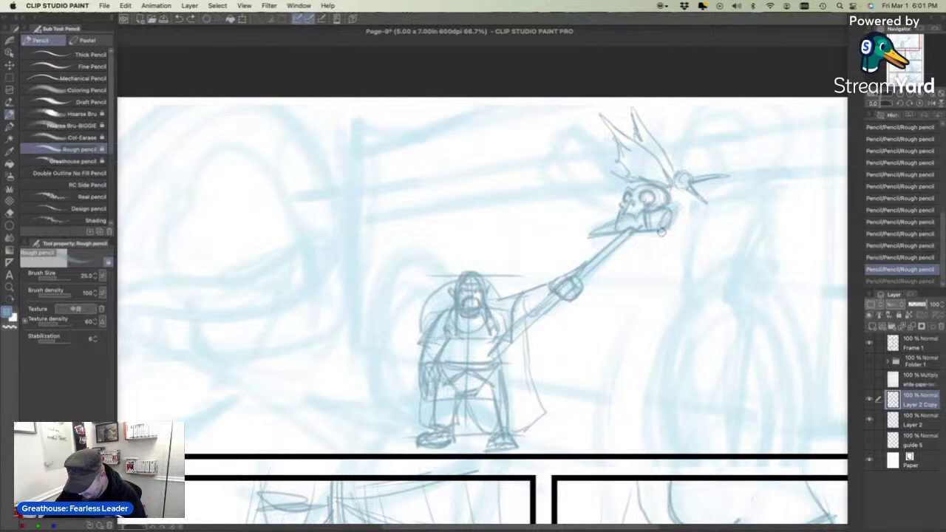
mouse_move(640, 164)
mouse_down()
mouse_move(614, 193)
mouse_move(624, 174)
mouse_move(615, 213)
mouse_move(601, 212)
mouse_move(628, 173)
mouse_move(607, 210)
mouse_up()
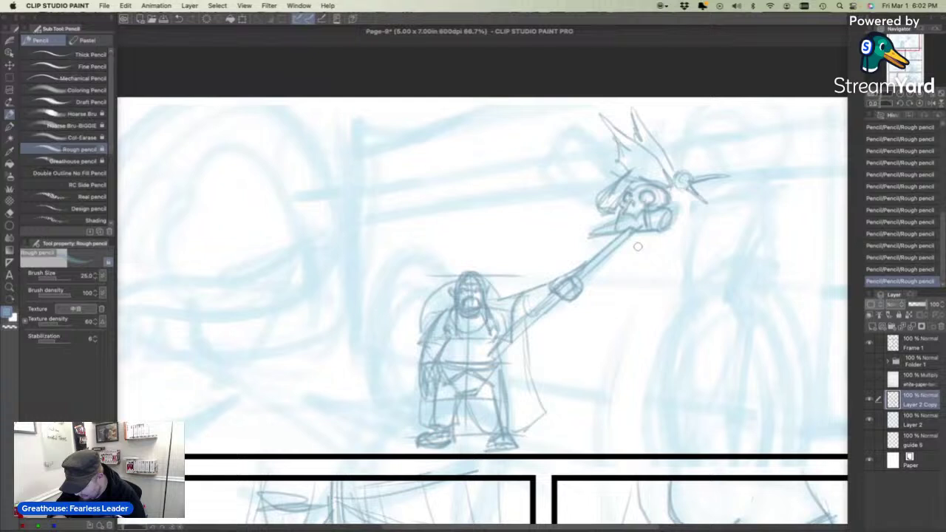
Undo the whole bird sketch back to the staff with the bare skull.
key(super+z)
key(super+z)
key(super+z)
key(super+z)
key(super+z)
key(super+z)
key(super+z)
key(super+z)
key(super+z)
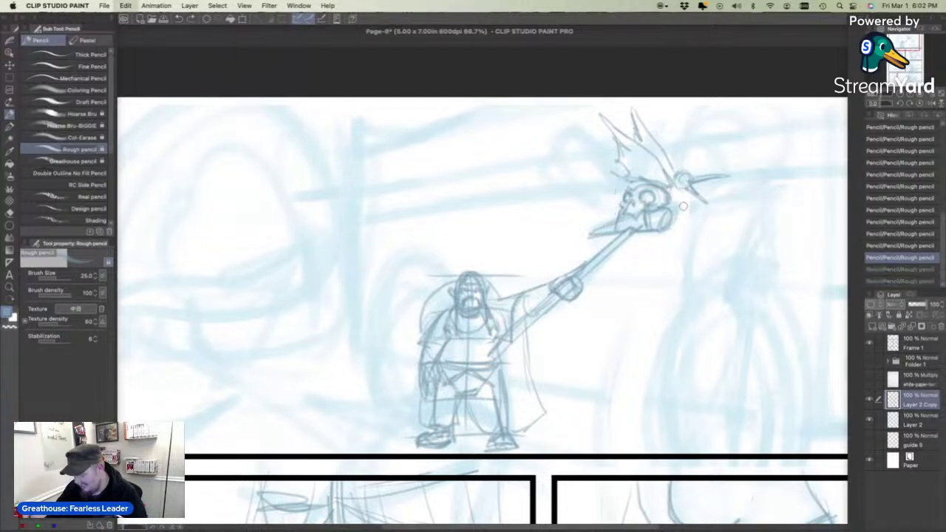
key(super+z)
key(super+z)
key(super+z)
key(super+z)
key(super+z)
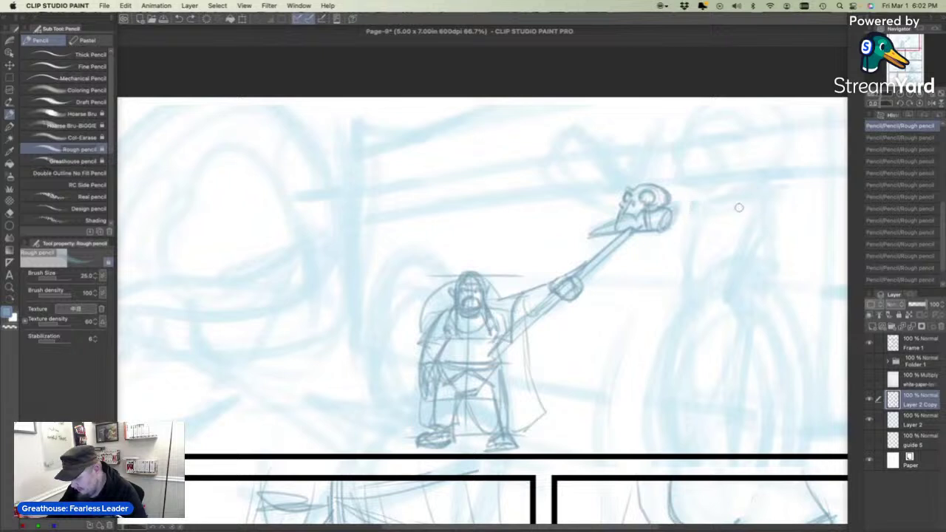
On a new raster layer with Layer 2 Copy hidden, sketch a bird's head and horizontal body above the rough staff head.
click(872, 327)
click(869, 421)
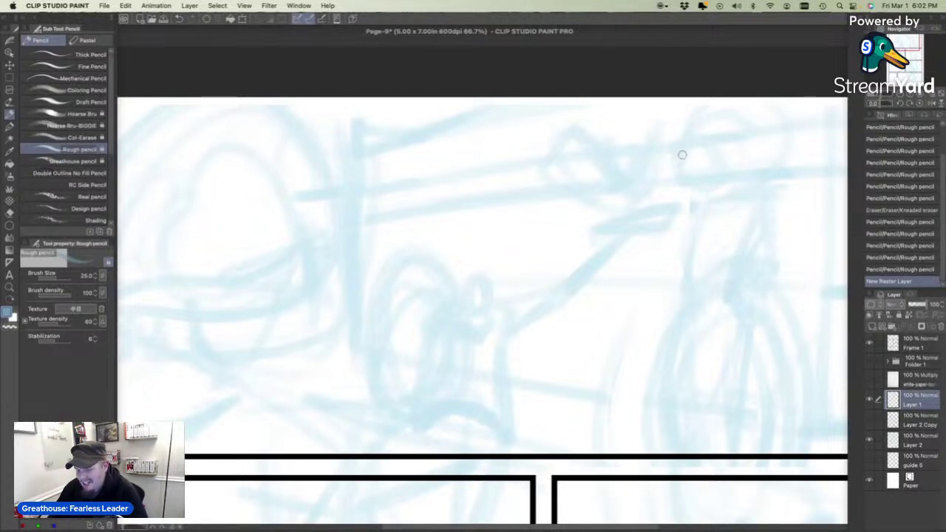
mouse_move(638, 167)
mouse_down()
mouse_move(700, 150)
mouse_move(680, 162)
mouse_move(707, 175)
mouse_move(652, 200)
mouse_move(621, 193)
mouse_up()
key(super+z)
mouse_move(622, 192)
mouse_down()
mouse_move(694, 190)
mouse_move(725, 174)
mouse_up()
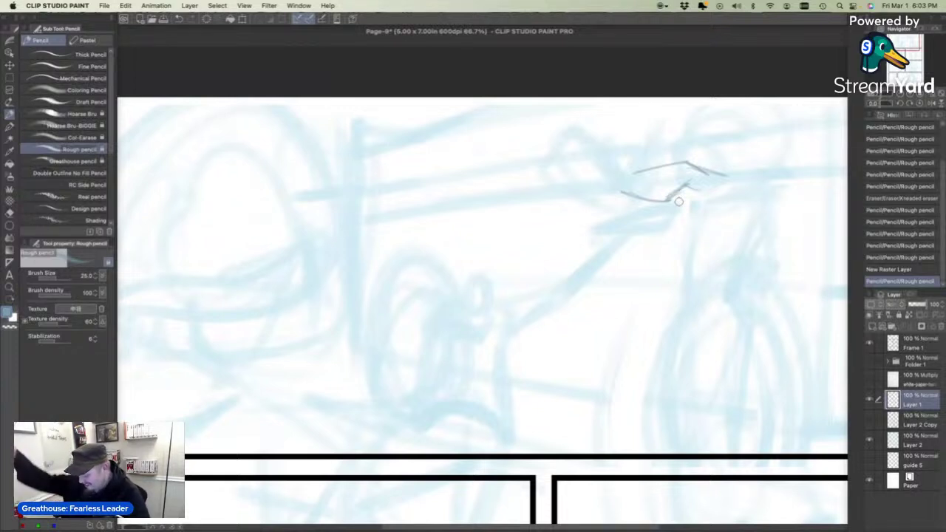
mouse_move(665, 166)
mouse_down()
mouse_move(612, 175)
mouse_move(645, 198)
mouse_move(715, 172)
mouse_move(698, 180)
mouse_move(704, 189)
mouse_move(681, 184)
mouse_move(711, 196)
mouse_up()
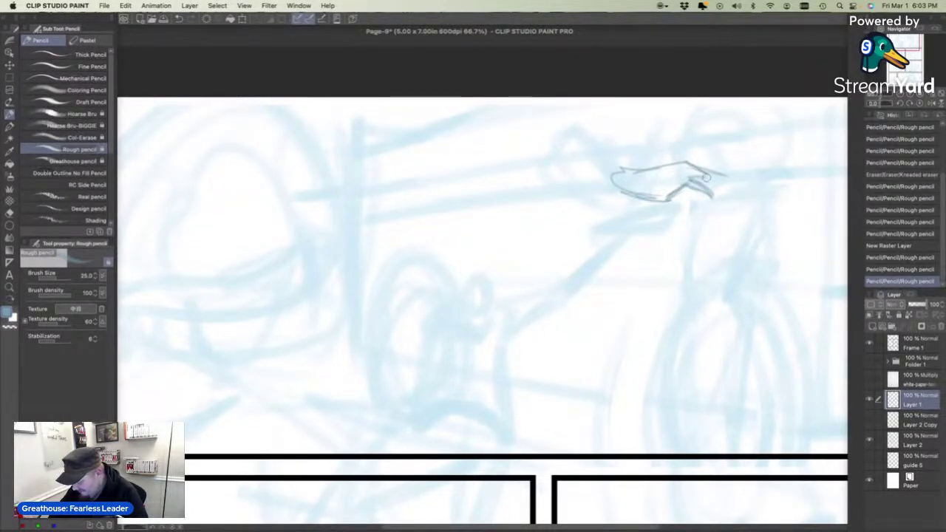
Erase the bird's beak and redraw it as a hooked, open beak with a small eye behind it.
mouse_move(696, 176)
mouse_down()
mouse_move(728, 181)
mouse_move(706, 169)
mouse_move(715, 195)
mouse_up()
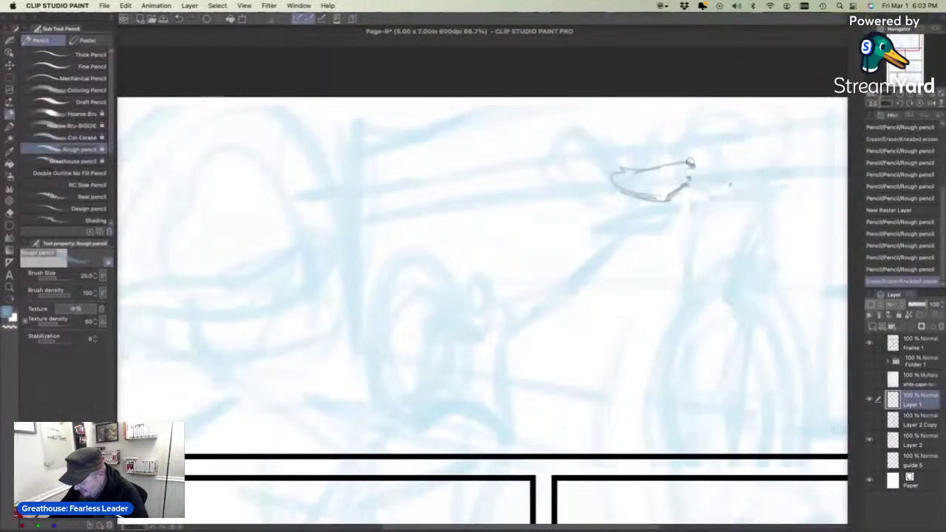
drag(704, 160, 710, 176)
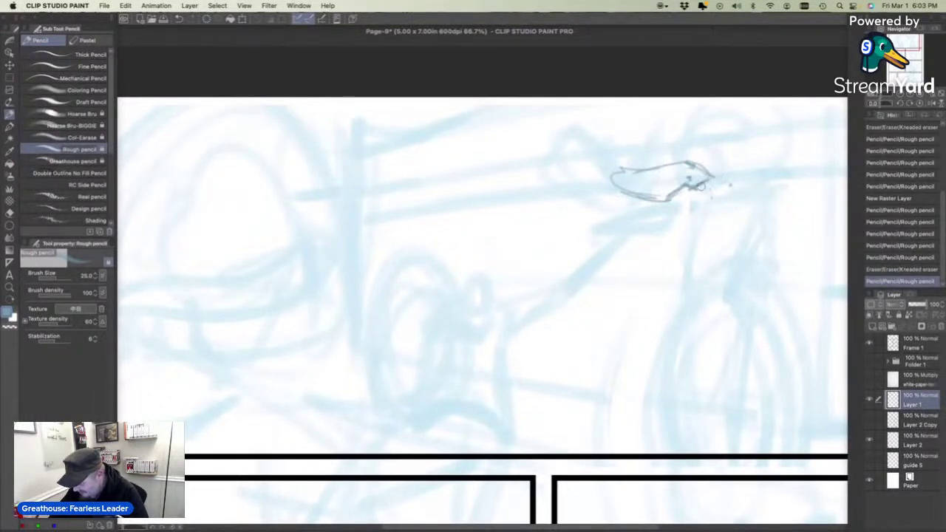
mouse_move(703, 188)
mouse_down()
mouse_move(729, 187)
mouse_move(711, 191)
mouse_up()
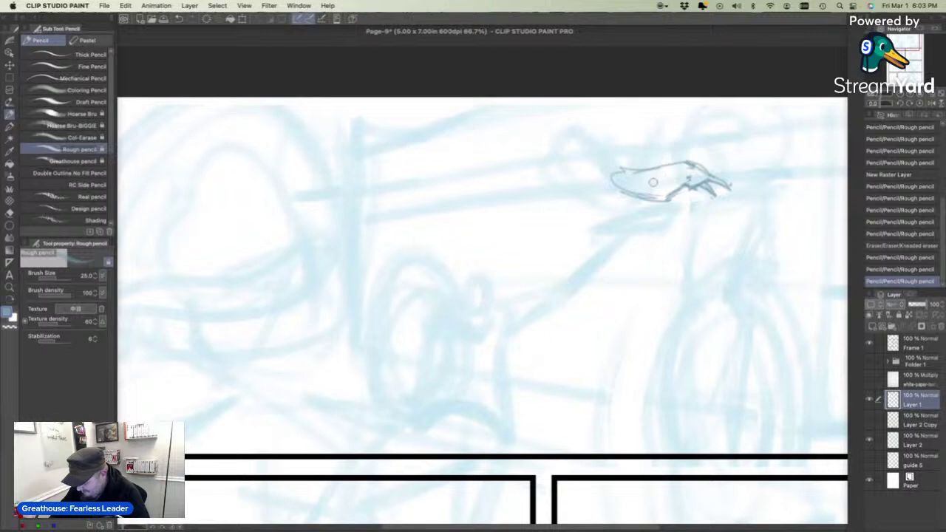
Extend the bird's body into a long pointed tail and move its layer slightly upward.
mouse_move(640, 169)
mouse_down()
mouse_move(558, 177)
mouse_move(585, 193)
mouse_move(627, 187)
mouse_move(586, 200)
mouse_move(551, 180)
mouse_move(654, 201)
mouse_move(691, 168)
mouse_up()
key(super+z)
key(k)
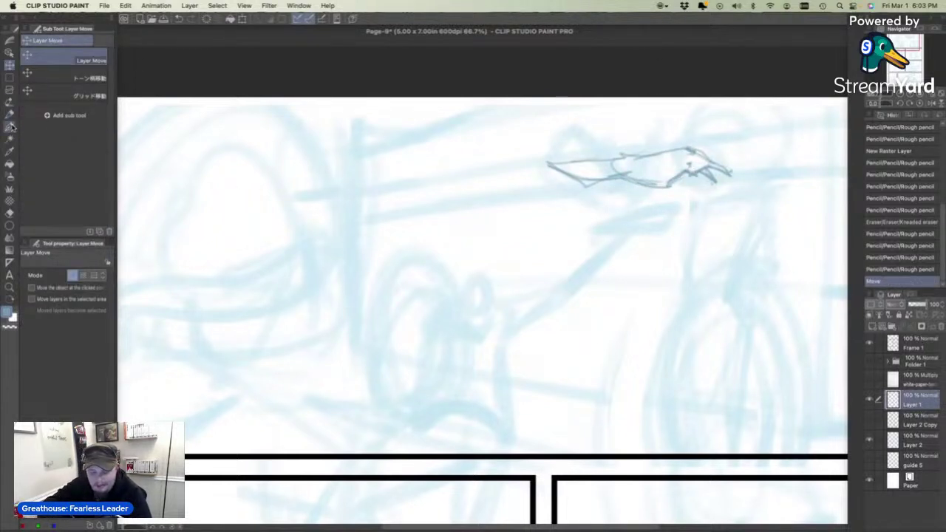
Sketch the bird's bent leg under its body, show Layer 2 Copy again, and undo the overlapping foot stroke.
key(p)
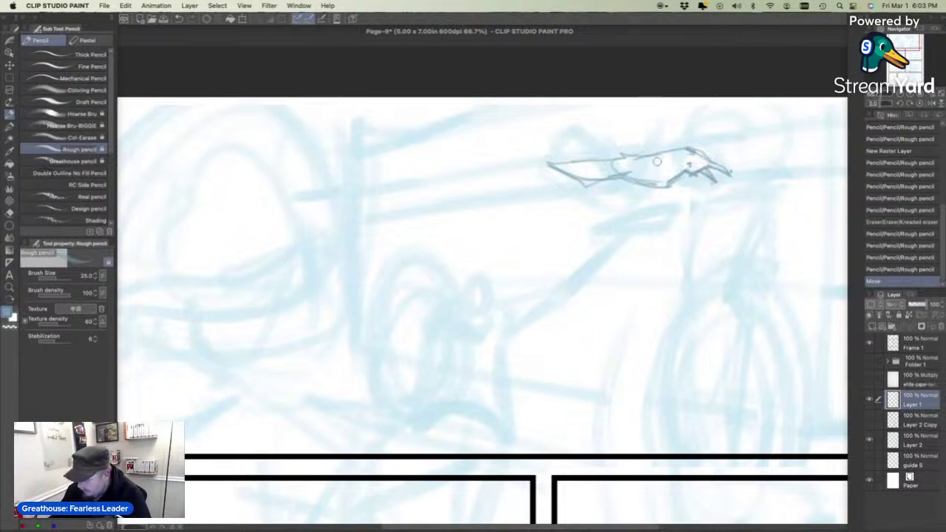
mouse_move(640, 179)
mouse_down()
mouse_move(653, 185)
mouse_move(635, 176)
mouse_move(654, 170)
mouse_move(647, 207)
mouse_move(667, 201)
mouse_up()
key(super+z)
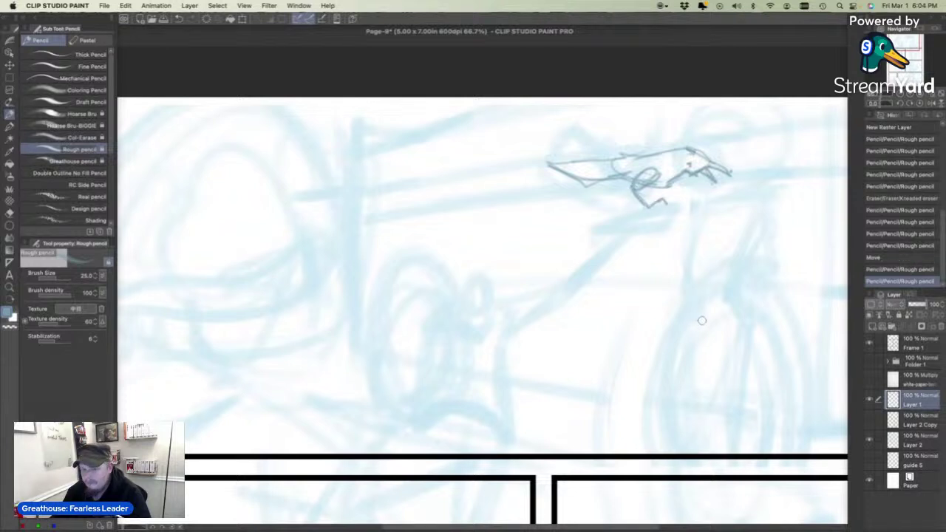
click(869, 419)
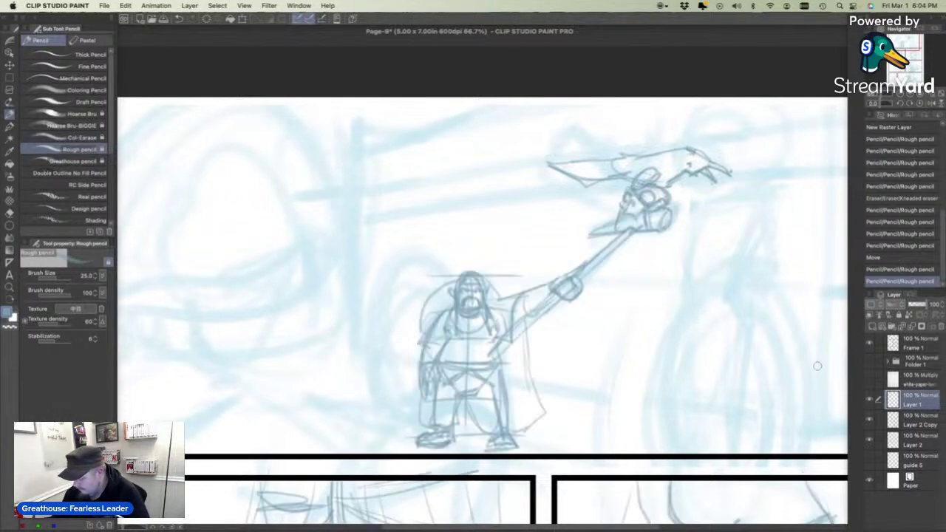
key(super+z)
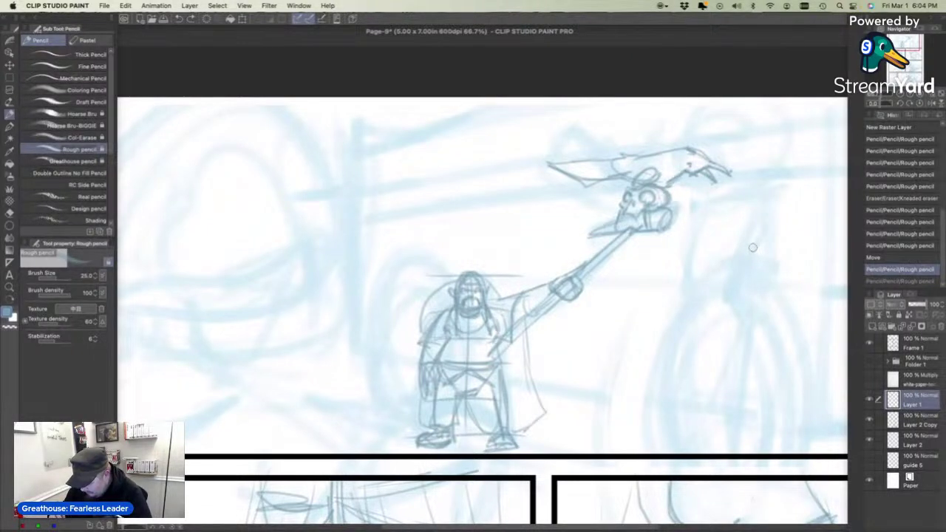
Sketch the bird's raised, feathered wing above its body, redoing the first wing line and undoing the stray strokes.
drag(678, 155, 598, 105)
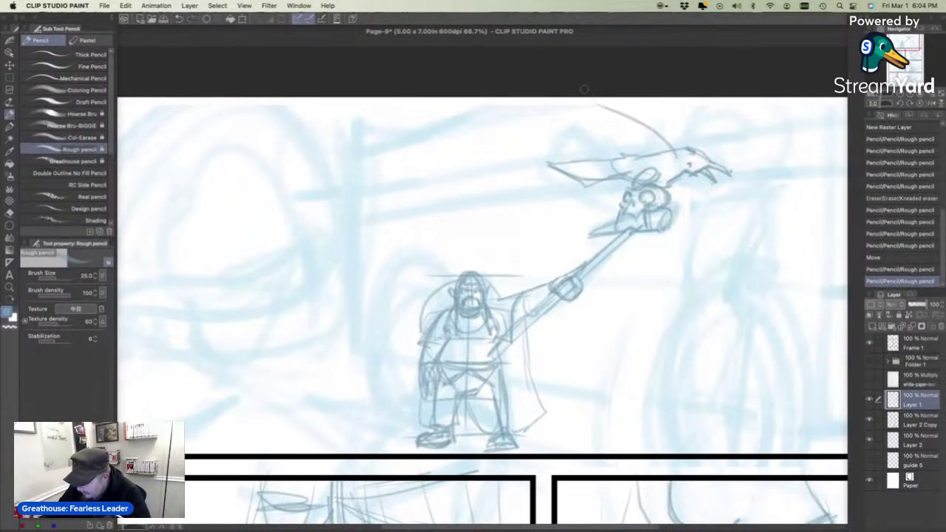
key(super+z)
mouse_move(677, 163)
mouse_down()
mouse_move(588, 107)
mouse_move(586, 86)
mouse_move(585, 112)
mouse_move(608, 143)
mouse_move(592, 120)
mouse_move(591, 141)
mouse_move(611, 164)
mouse_move(684, 164)
mouse_up()
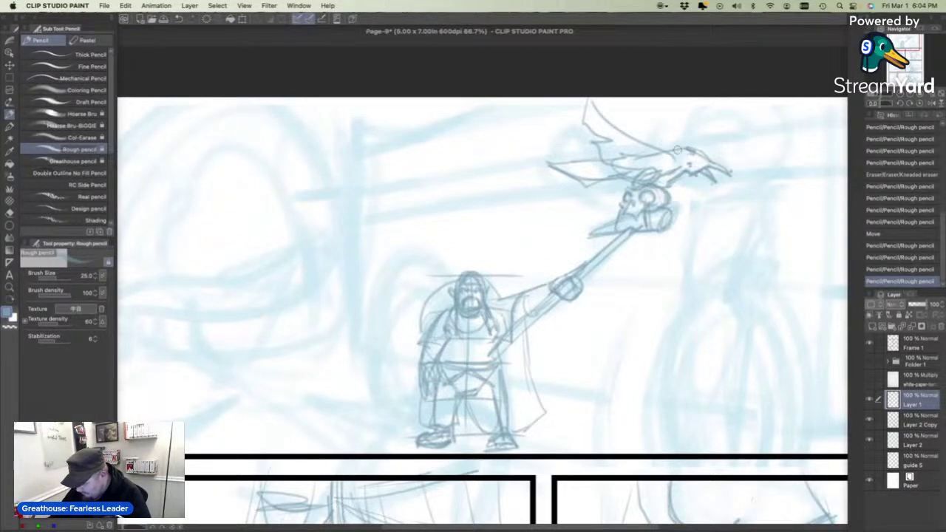
mouse_move(677, 149)
mouse_down()
mouse_move(600, 103)
mouse_move(615, 127)
mouse_move(620, 106)
mouse_move(614, 116)
mouse_move(668, 142)
mouse_up()
key(super+z)
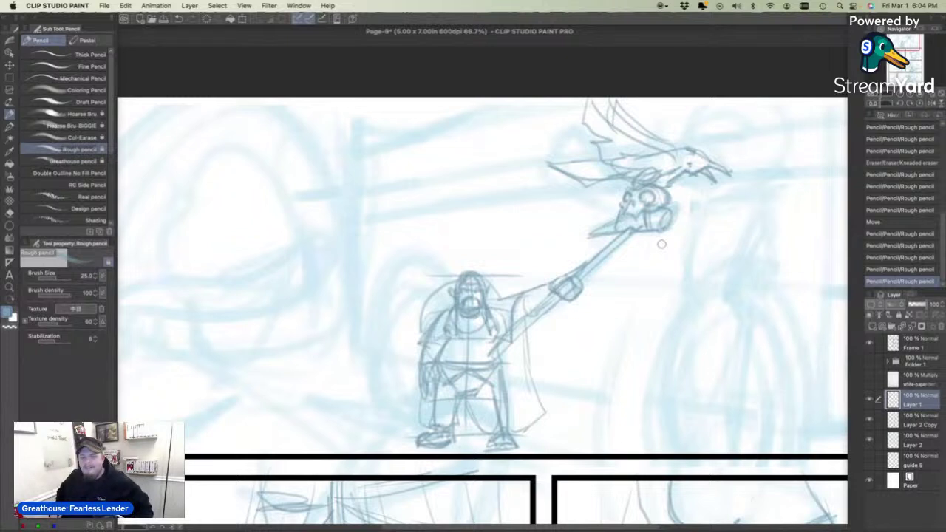
key(super+z)
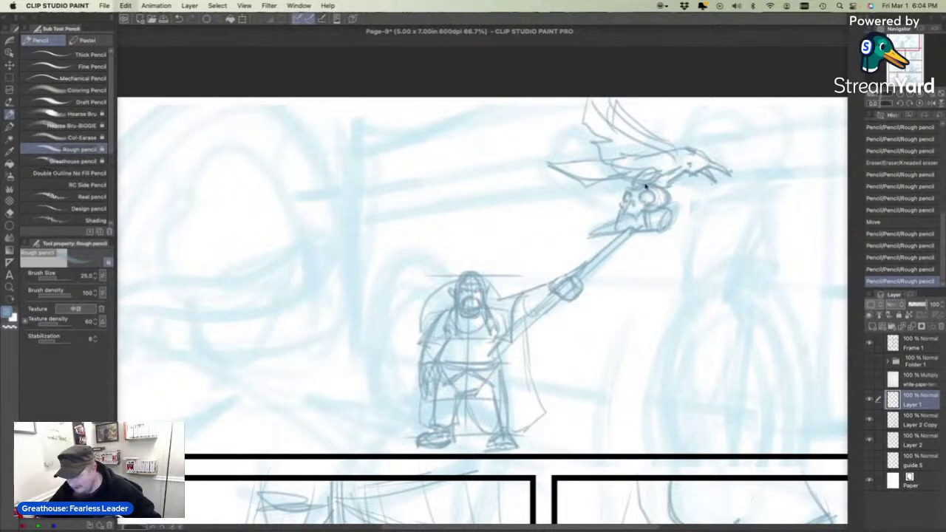
Scale the bird down to about 84% and place it just above the skull on the staff.
key(super+t)
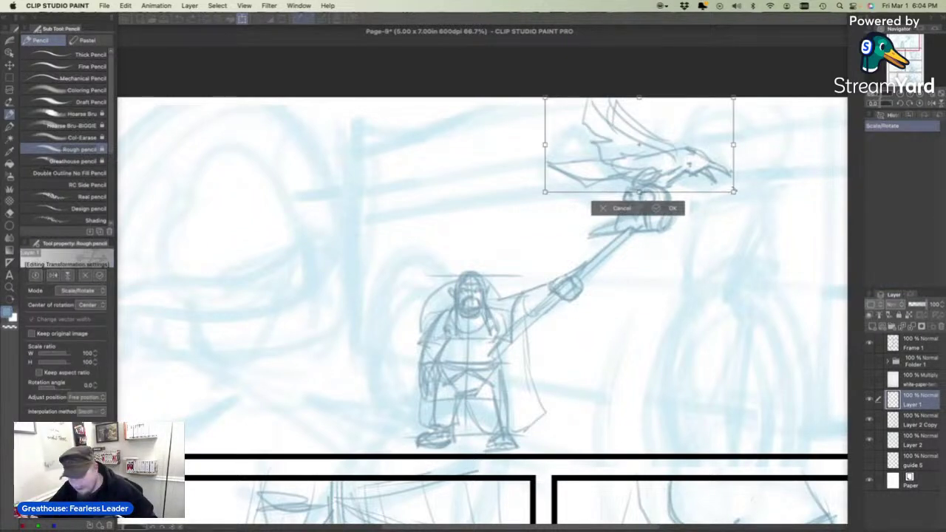
drag(734, 190, 709, 155)
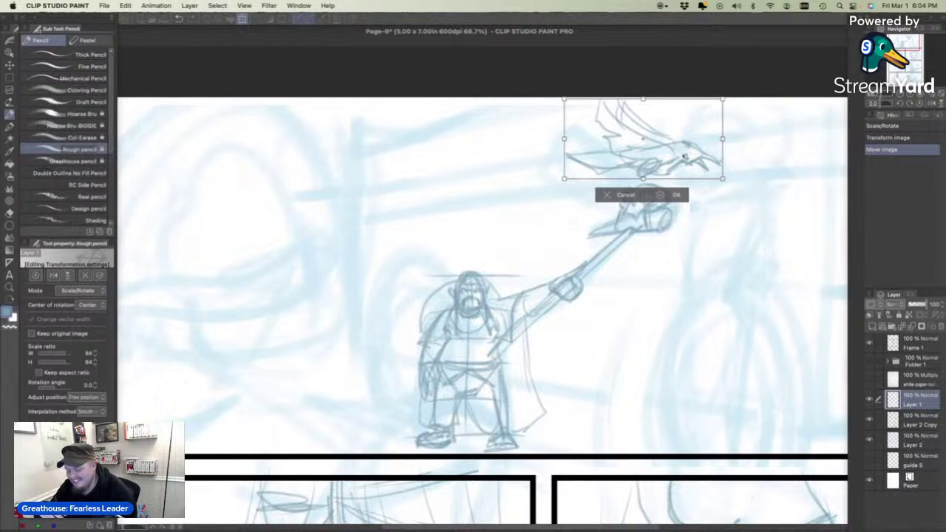
drag(728, 182, 721, 190)
click(677, 202)
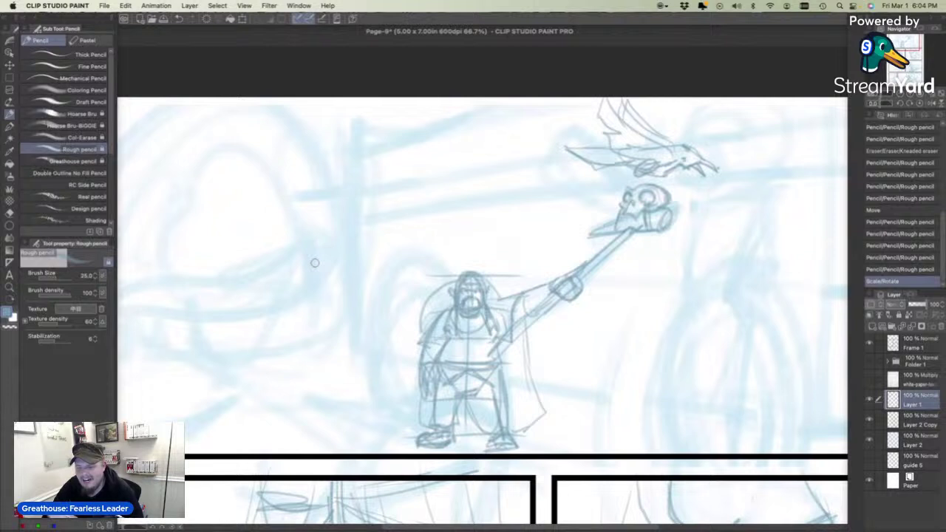
Redraw the bird's leg reaching down to the skull, then lighten the raised wing with the kneaded eraser and redraw its outline and feathers.
mouse_move(641, 168)
mouse_down()
mouse_move(633, 176)
mouse_move(657, 194)
mouse_up()
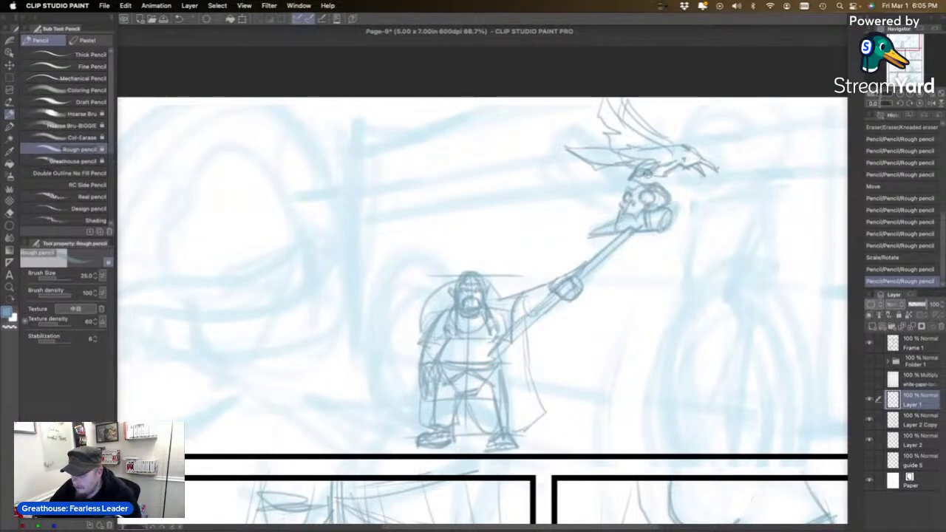
drag(645, 184, 651, 180)
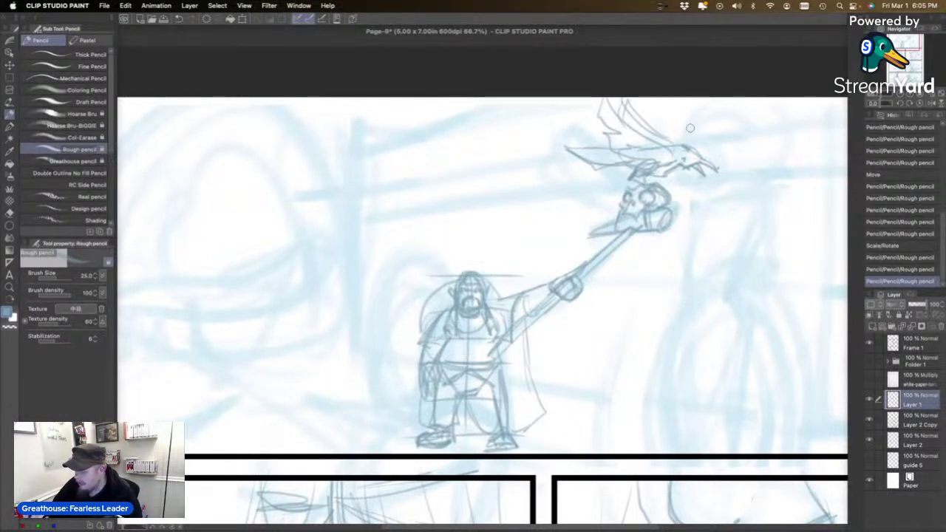
mouse_move(608, 99)
mouse_down()
mouse_move(630, 113)
mouse_move(642, 140)
mouse_move(664, 146)
mouse_up()
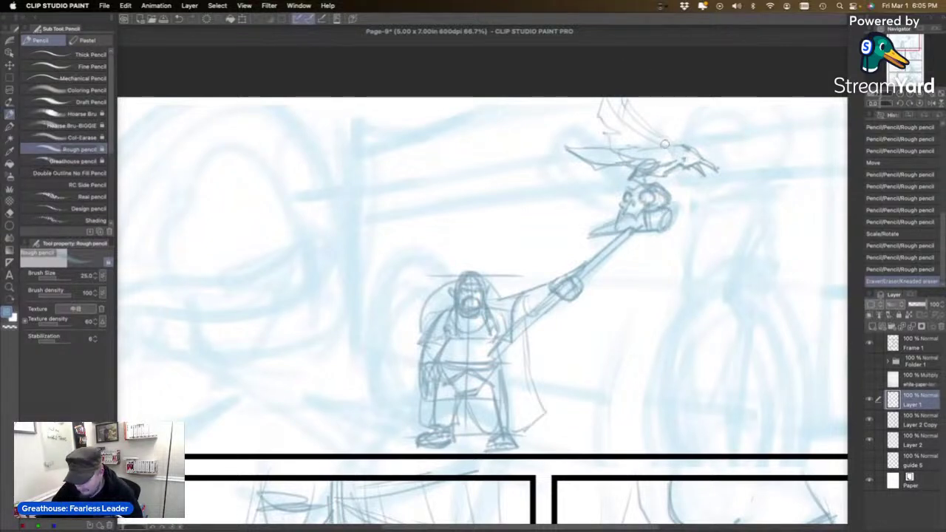
mouse_move(669, 148)
mouse_down()
mouse_move(622, 116)
mouse_move(606, 98)
mouse_up()
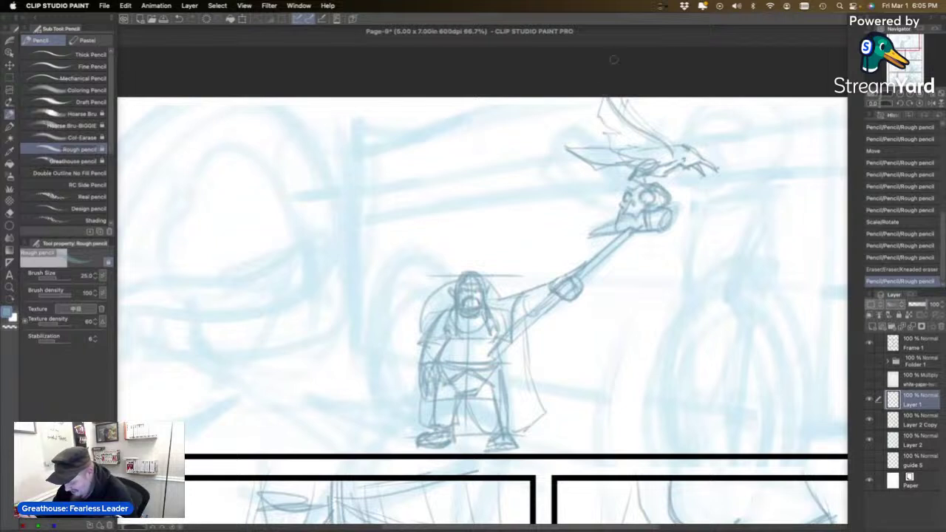
mouse_move(602, 95)
mouse_down()
mouse_move(619, 158)
mouse_move(662, 113)
mouse_move(673, 141)
mouse_move(627, 95)
mouse_up()
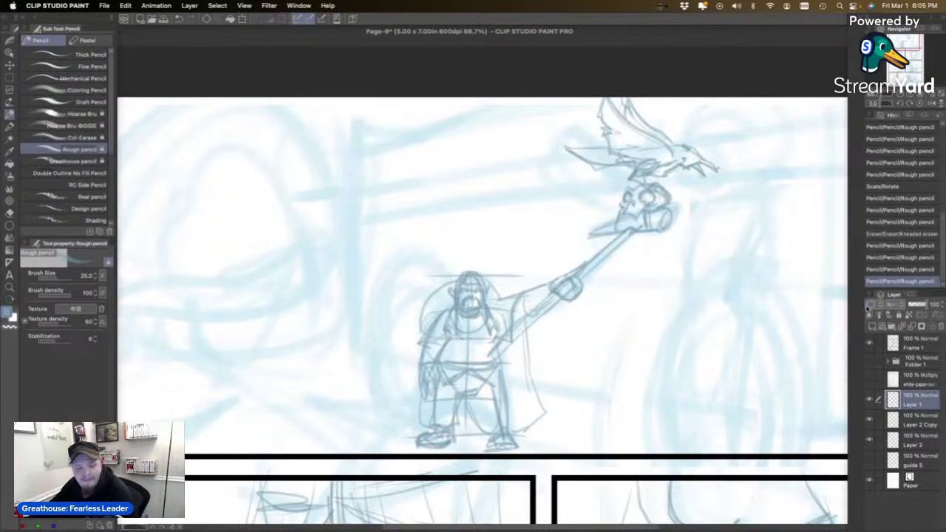
key(super+Tab)
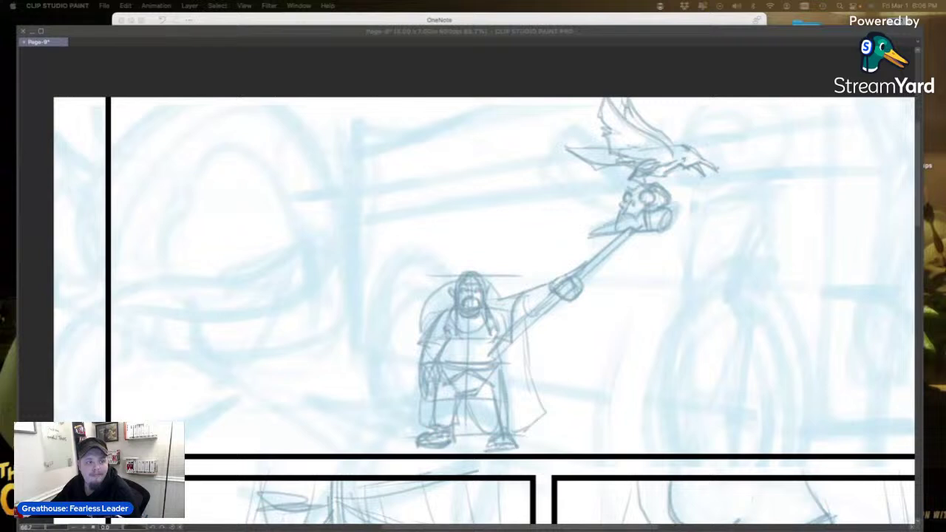
click(670, 163)
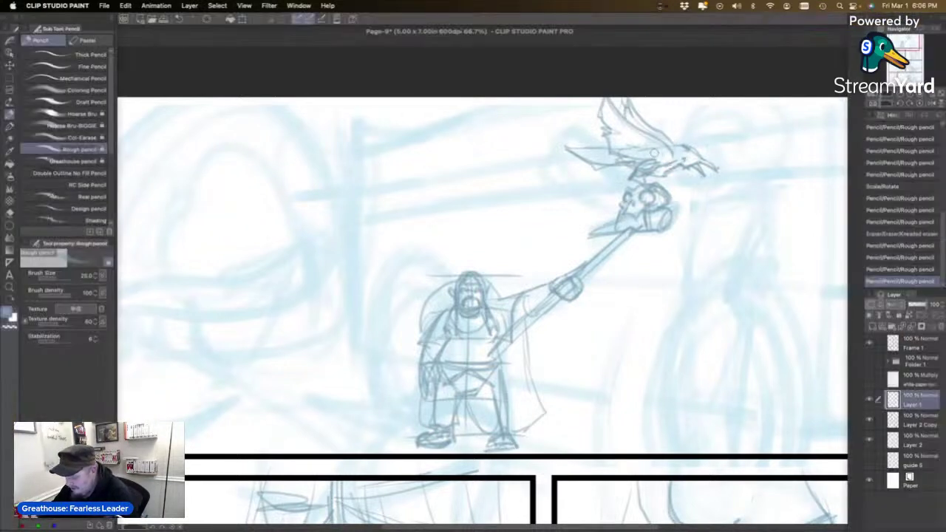
Touch up the skull and the bird's tail, and retrace the staff's shaft above and below the gripping hand.
drag(630, 208, 631, 219)
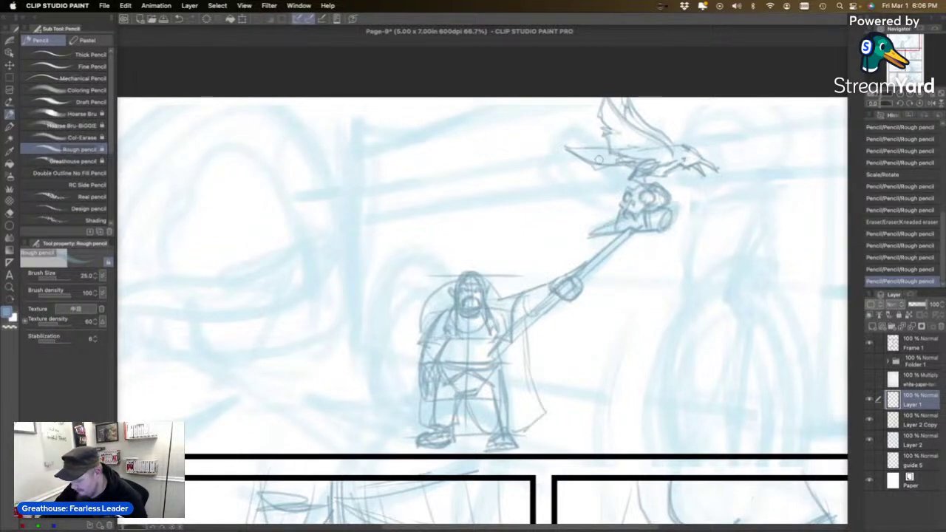
drag(578, 154, 599, 160)
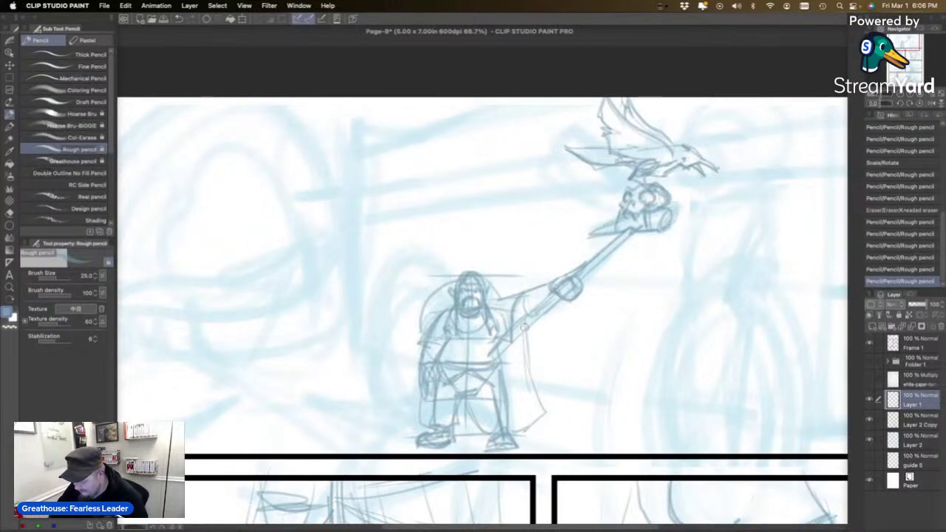
drag(636, 230, 580, 279)
mouse_move(529, 325)
mouse_down()
mouse_move(492, 361)
mouse_move(558, 293)
mouse_up()
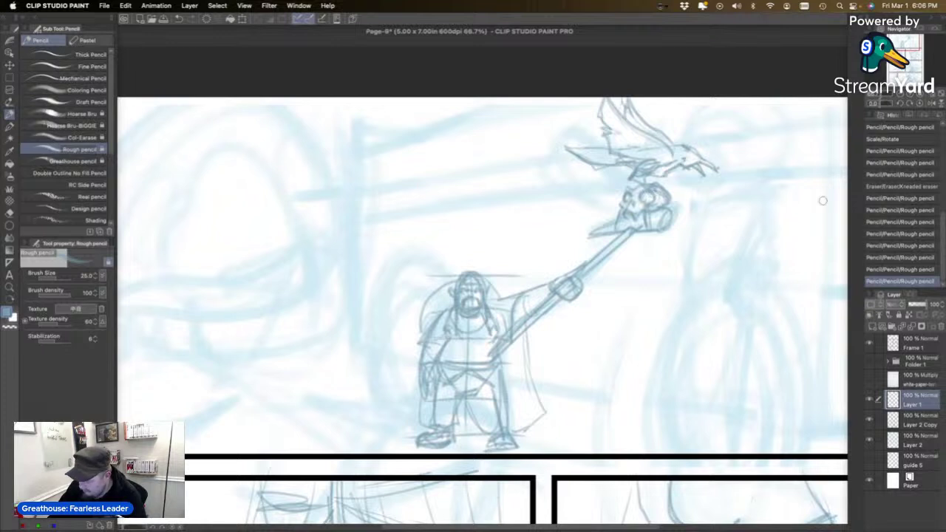
click(870, 399)
click(870, 399)
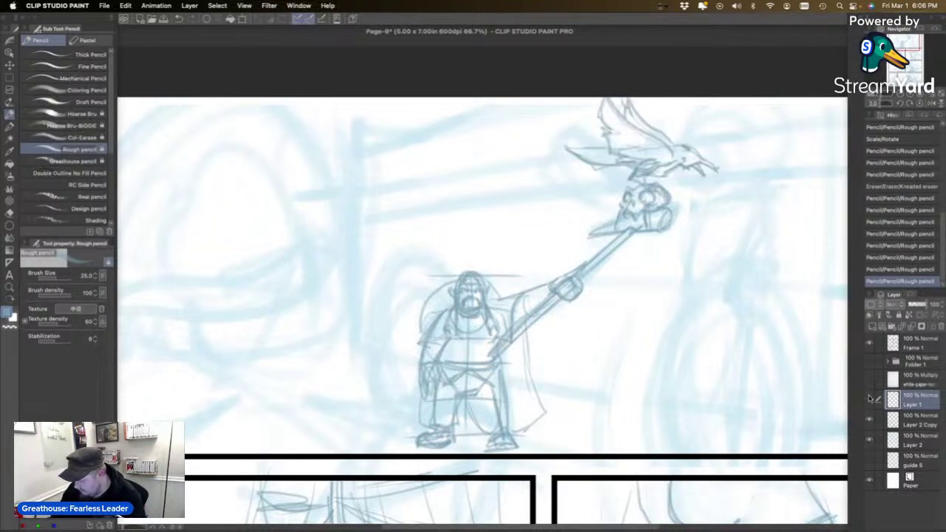
click(870, 399)
click(870, 399)
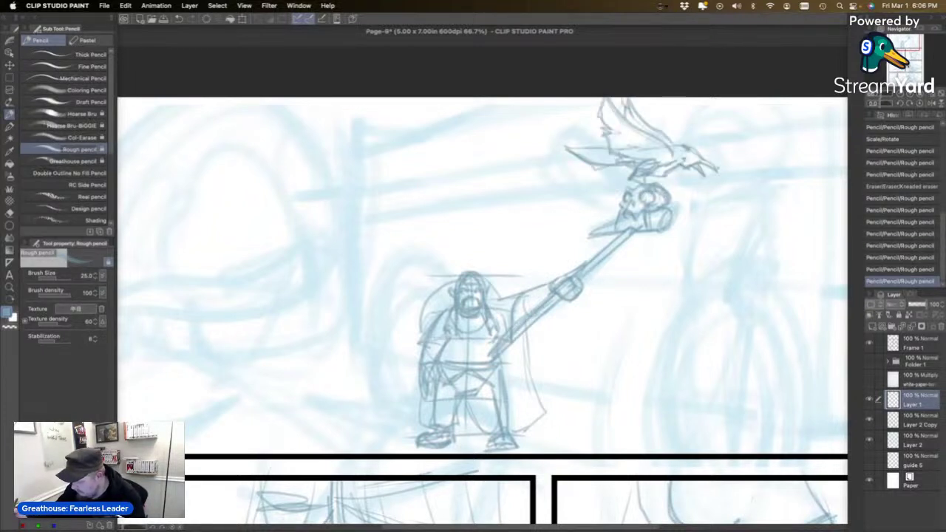
Fade the caped figure's face on Layer 2 Copy with the kneaded eraser, then make Layer 1 active again.
drag(908, 43, 906, 47)
click(900, 417)
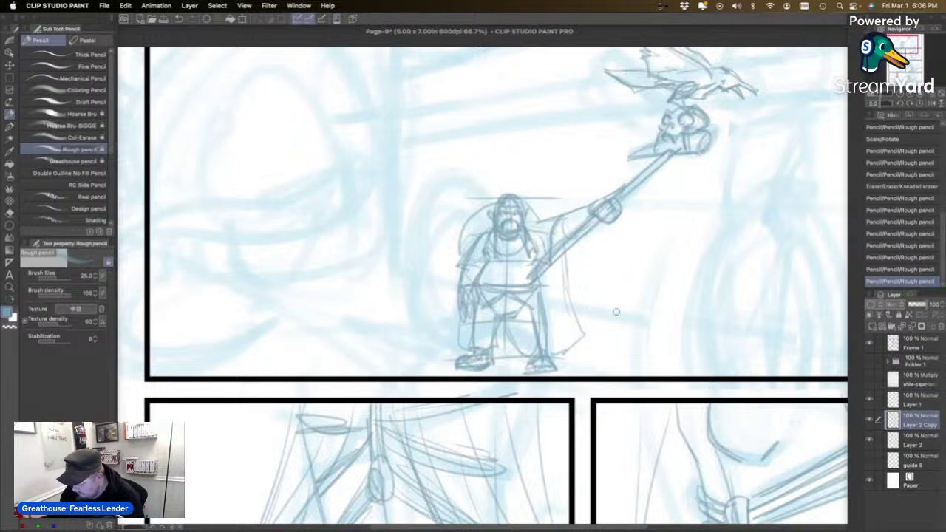
mouse_move(507, 188)
mouse_down()
mouse_move(507, 235)
mouse_move(516, 191)
mouse_move(496, 231)
mouse_up()
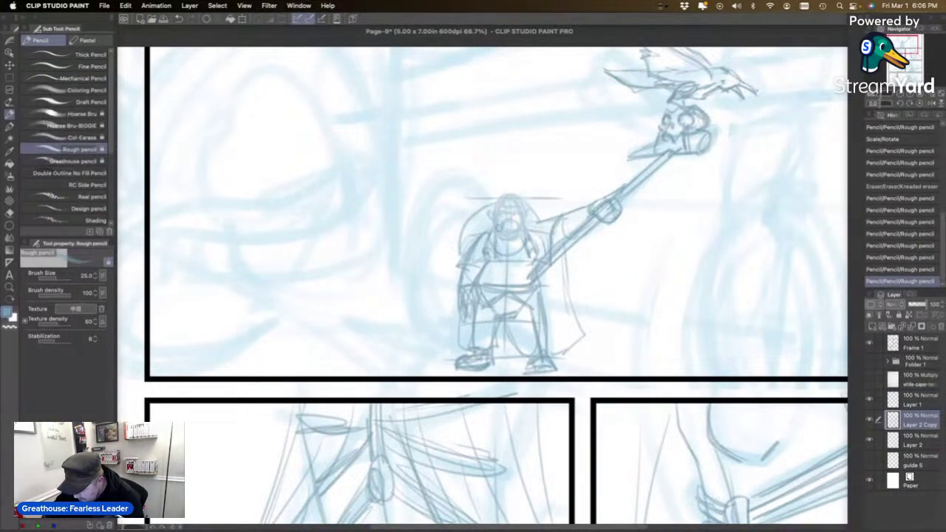
click(909, 399)
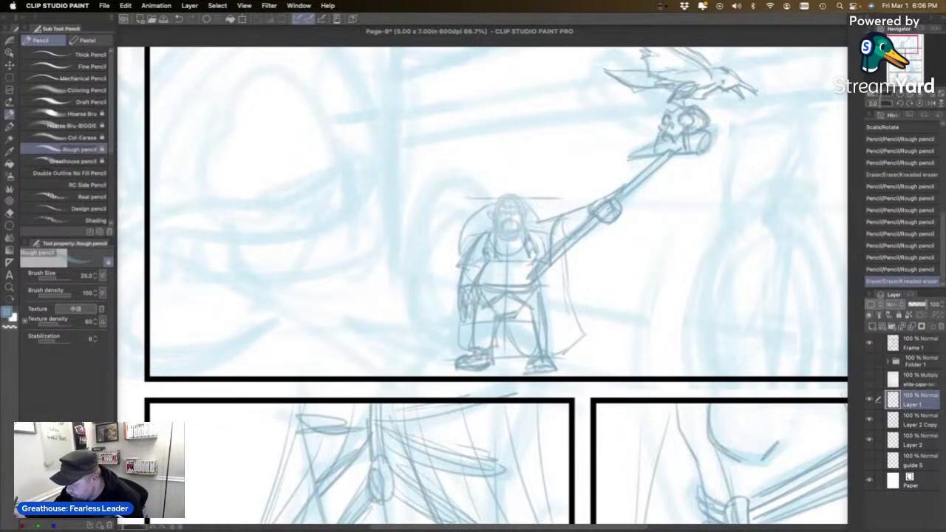
Redraw the caped figure's head and face on Layer 1 with a rounded cap and heavy brow, and save the page.
click(909, 96)
mouse_move(533, 169)
mouse_down()
mouse_move(512, 179)
mouse_move(552, 199)
mouse_move(547, 176)
mouse_move(553, 206)
mouse_move(515, 170)
mouse_move(514, 218)
mouse_move(519, 229)
mouse_move(547, 223)
mouse_move(527, 168)
mouse_move(533, 214)
mouse_move(509, 198)
mouse_move(546, 194)
mouse_move(518, 187)
mouse_move(505, 201)
mouse_move(494, 193)
mouse_move(521, 209)
mouse_move(536, 194)
mouse_move(512, 217)
mouse_move(527, 199)
mouse_move(517, 201)
mouse_move(549, 217)
mouse_up()
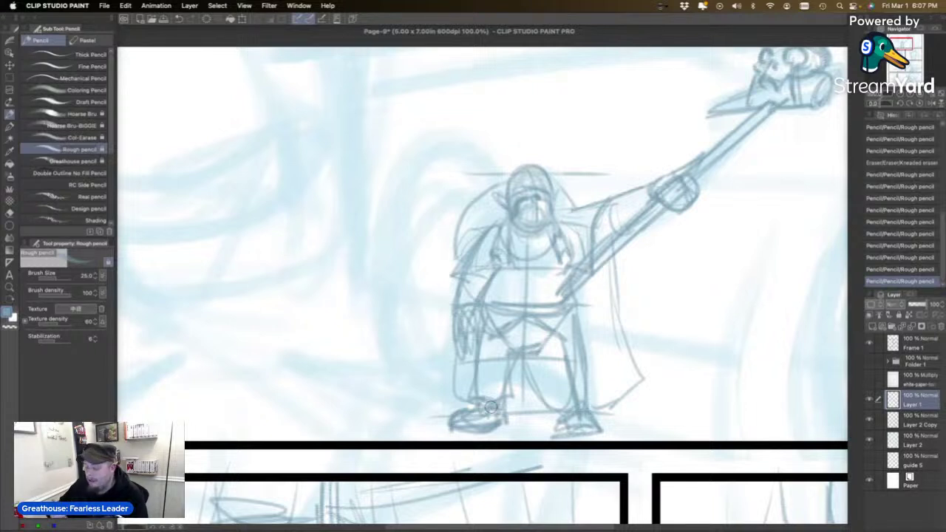
mouse_move(547, 183)
mouse_down()
mouse_move(543, 202)
mouse_move(556, 206)
mouse_up()
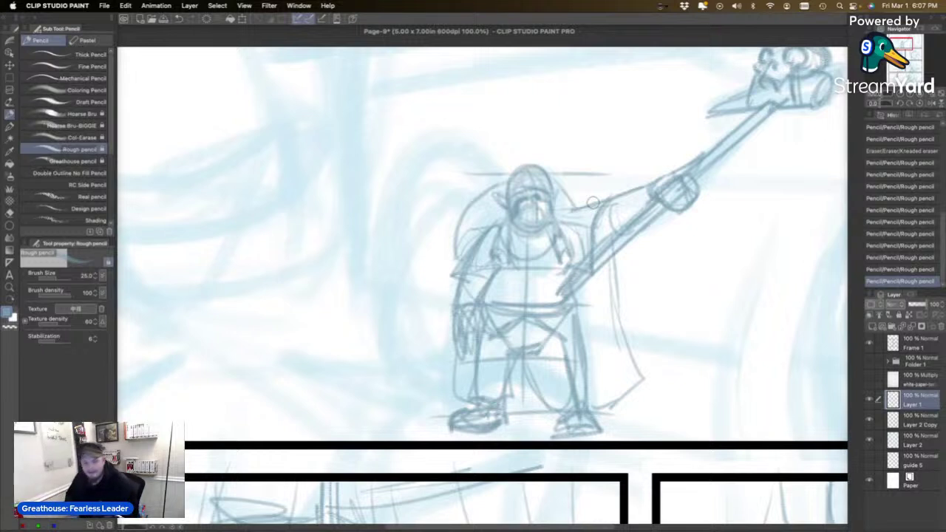
key(super+s)
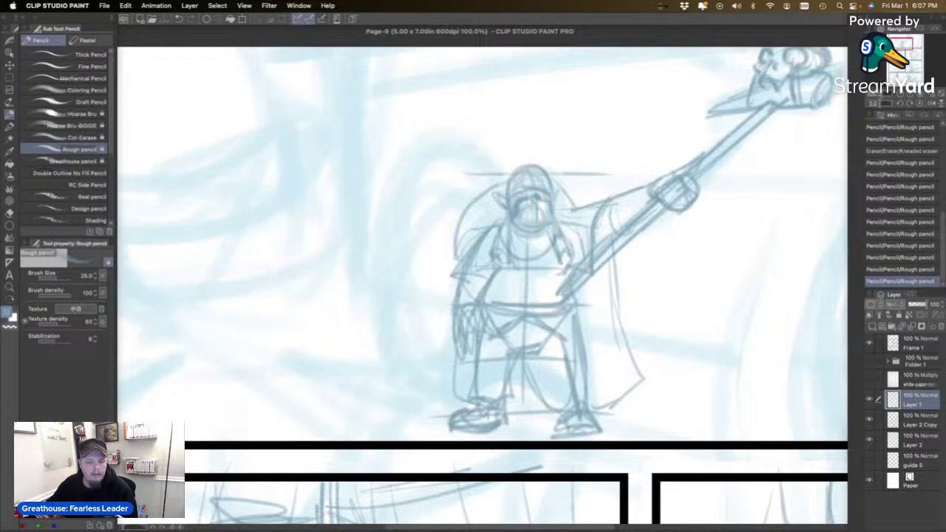
key(super+Tab)
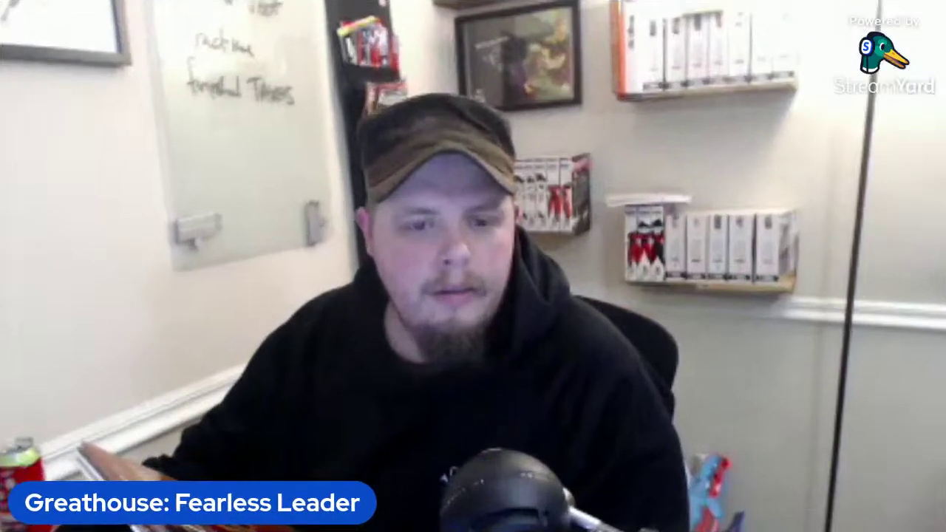
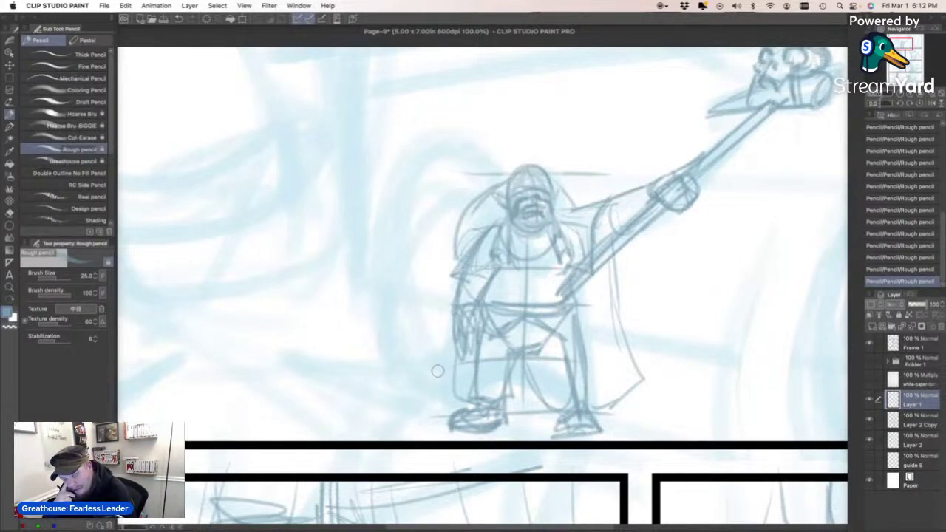
Transfer the drawing on Layer 1 to Layer 2 Copy below it and hide Layer 2 Copy.
drag(901, 47, 913, 41)
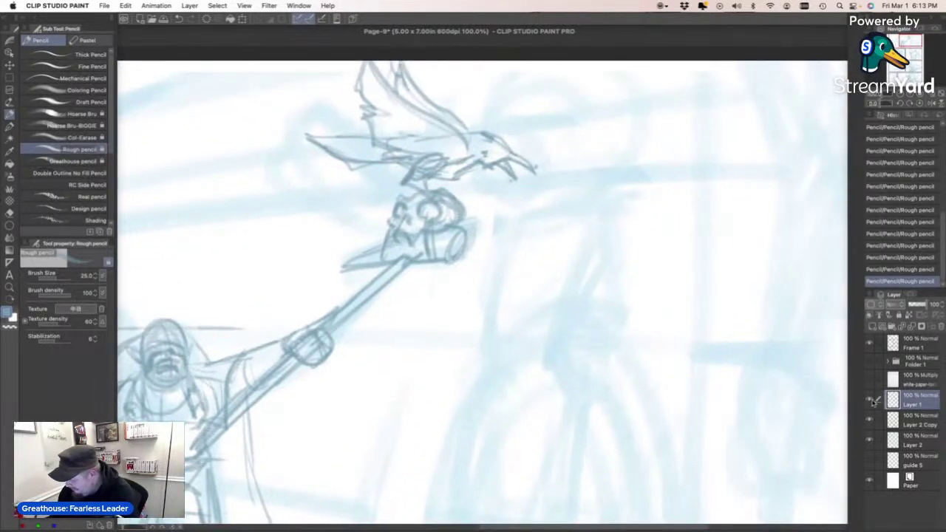
click(901, 326)
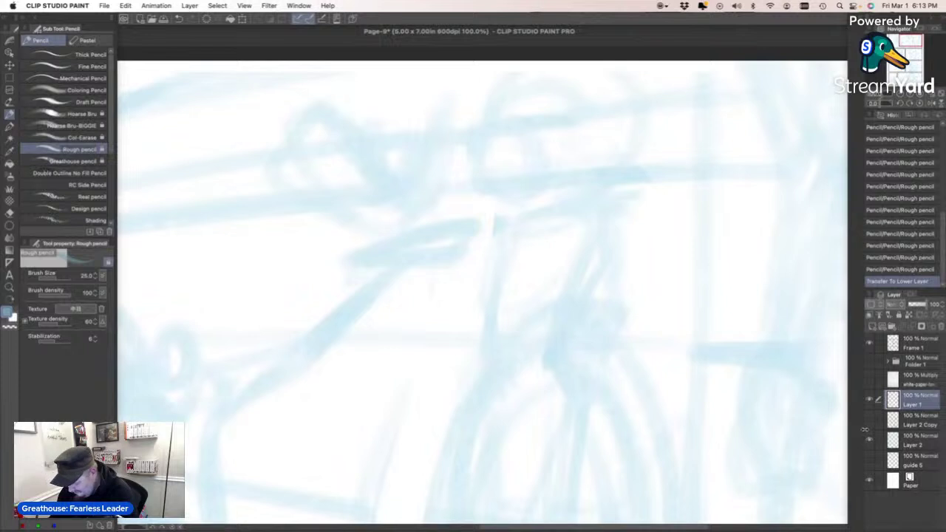
On Layer 1, sketch a second figure's tilted oval head with pointed chin and face guidelines over the top panel's right-hand rough.
click(900, 95)
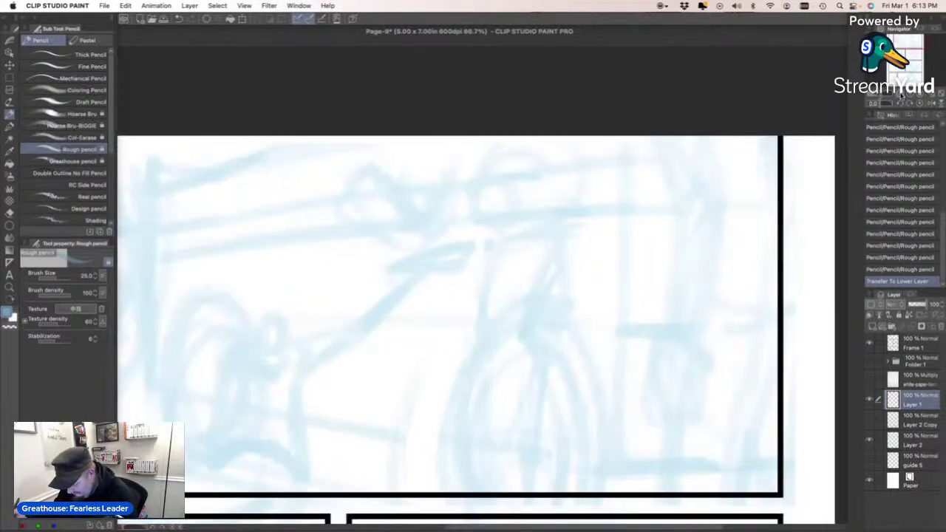
drag(911, 43, 909, 46)
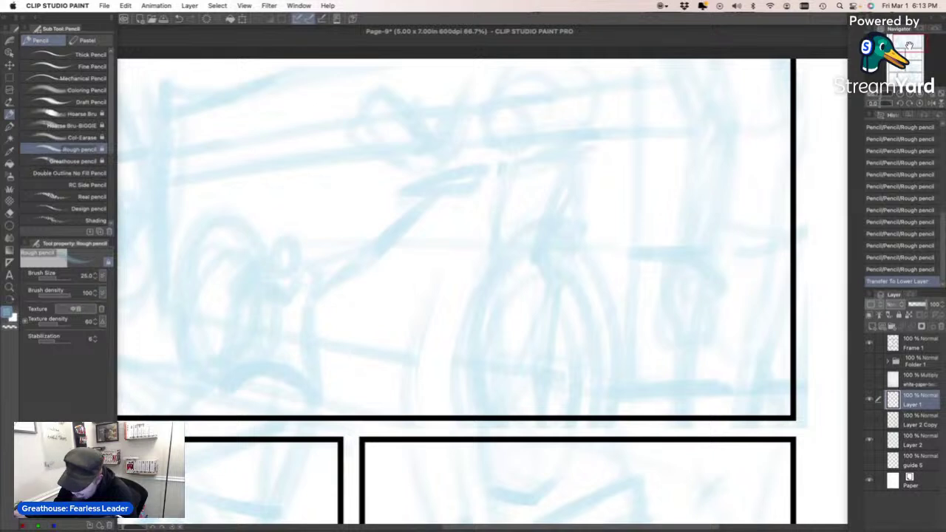
mouse_move(517, 99)
mouse_down()
mouse_move(509, 135)
mouse_move(507, 93)
mouse_move(539, 141)
mouse_move(501, 132)
mouse_move(508, 90)
mouse_move(527, 99)
mouse_move(541, 127)
mouse_move(510, 106)
mouse_move(512, 138)
mouse_move(543, 96)
mouse_move(498, 103)
mouse_move(548, 113)
mouse_move(534, 80)
mouse_move(547, 116)
mouse_move(538, 138)
mouse_move(492, 119)
mouse_move(521, 149)
mouse_move(516, 141)
mouse_move(527, 149)
mouse_move(539, 134)
mouse_move(526, 151)
mouse_move(510, 139)
mouse_move(518, 87)
mouse_move(506, 94)
mouse_move(527, 125)
mouse_up()
key(super+z)
key(super+z)
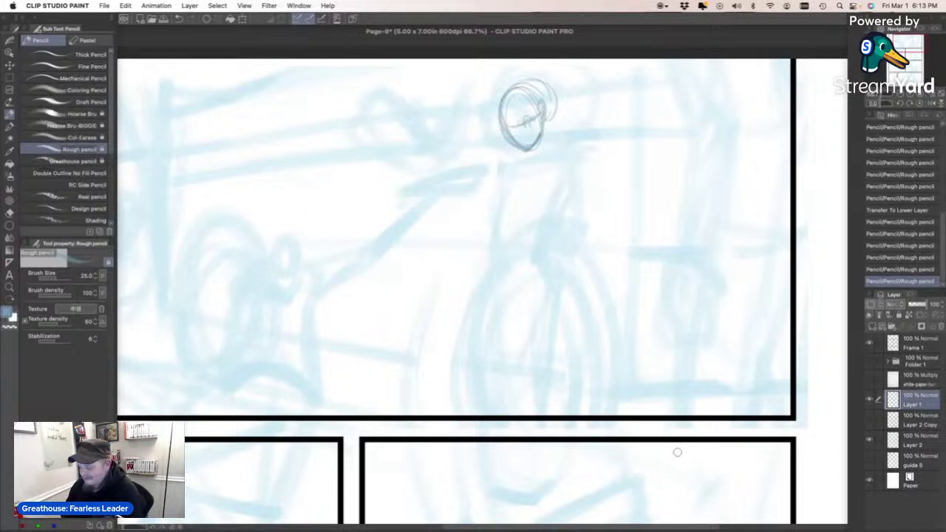
Add facial features to the second figure's head and sketch its hair, slim neck and sloping shoulders.
drag(508, 129, 511, 132)
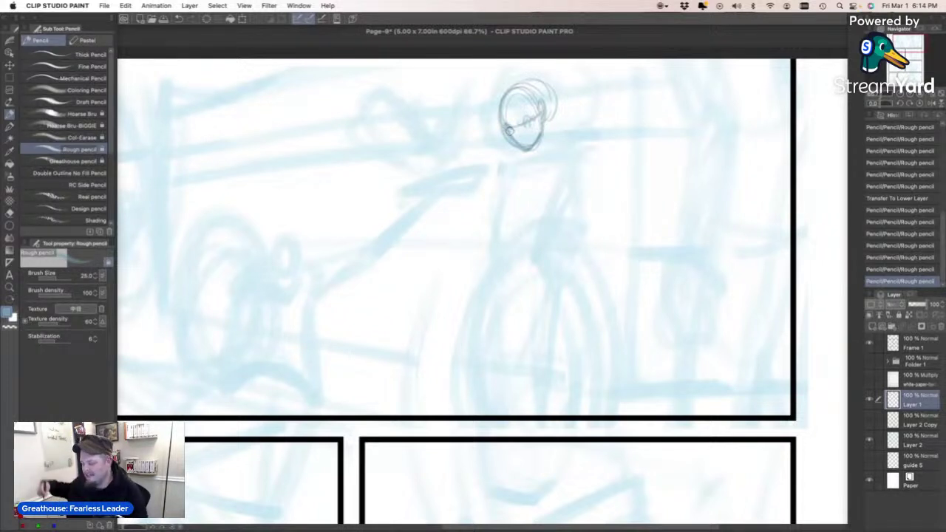
drag(521, 136, 532, 144)
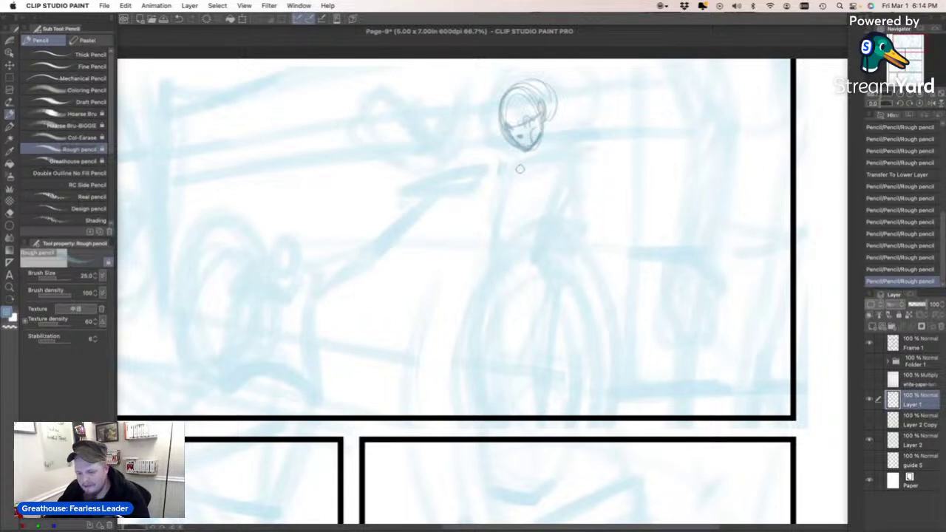
drag(526, 120, 539, 118)
mouse_move(513, 89)
mouse_down()
mouse_move(551, 117)
mouse_move(542, 91)
mouse_move(550, 119)
mouse_move(518, 83)
mouse_move(547, 111)
mouse_move(541, 158)
mouse_move(534, 149)
mouse_move(542, 132)
mouse_move(540, 155)
mouse_move(528, 151)
mouse_move(521, 162)
mouse_move(561, 153)
mouse_move(519, 157)
mouse_move(501, 172)
mouse_up()
drag(557, 152, 569, 168)
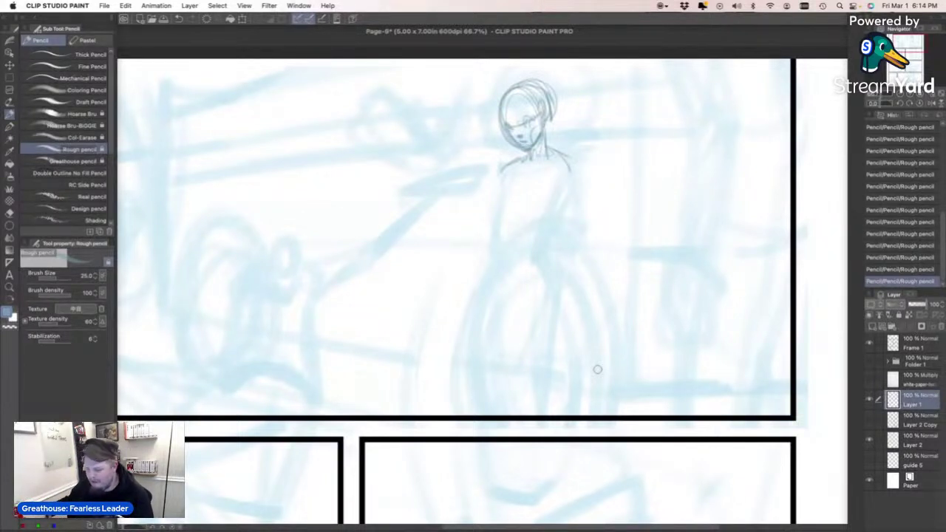
Sketch the second figure's right-hand upper arm down to the elbow and the torso's side line to the waist.
mouse_move(564, 157)
mouse_down()
mouse_move(560, 195)
mouse_move(579, 229)
mouse_move(558, 172)
mouse_move(573, 224)
mouse_move(569, 168)
mouse_move(580, 233)
mouse_up()
mouse_move(580, 162)
mouse_down()
mouse_move(583, 231)
mouse_move(568, 233)
mouse_up()
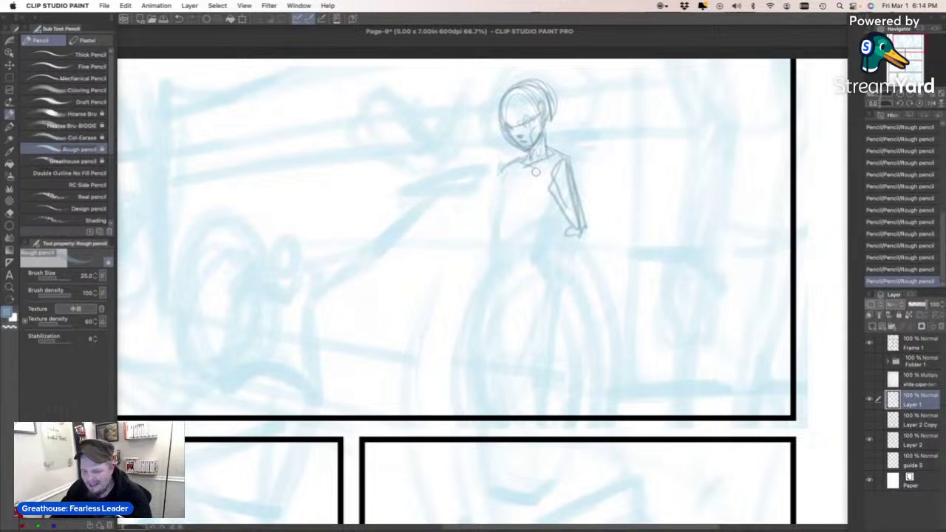
mouse_move(541, 232)
mouse_down()
mouse_move(550, 220)
mouse_move(542, 263)
mouse_up()
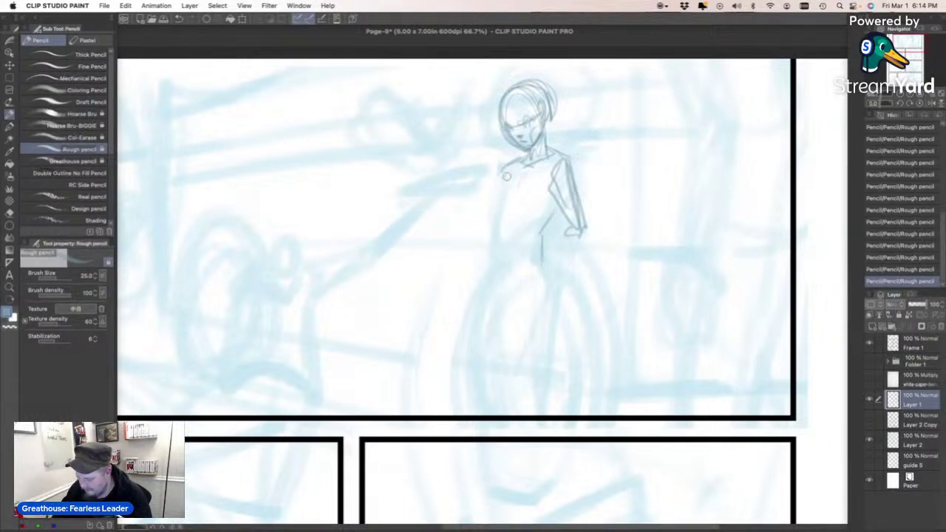
Outline the second figure's chest and add the centre line down the torso.
mouse_move(507, 172)
mouse_down()
mouse_move(496, 209)
mouse_move(503, 178)
mouse_move(505, 208)
mouse_move(525, 196)
mouse_move(515, 194)
mouse_move(540, 210)
mouse_up()
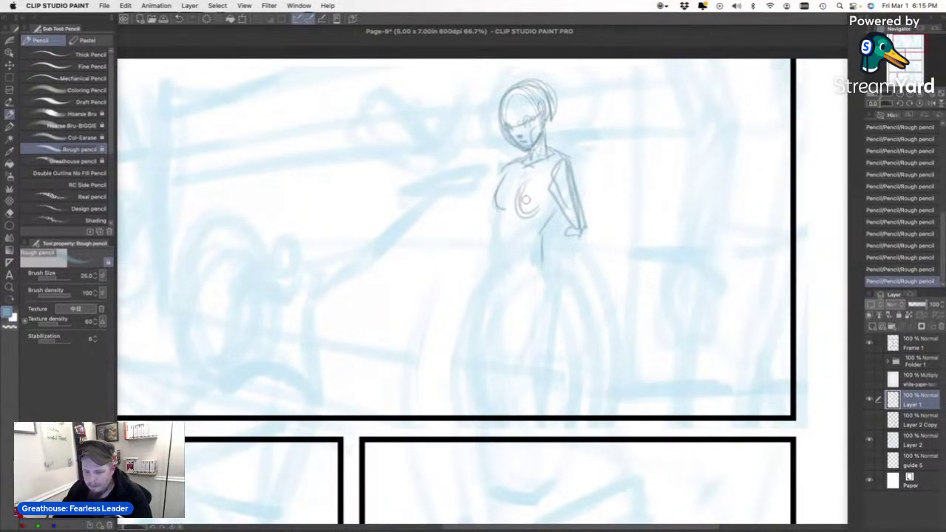
key(super+z)
key(super+z)
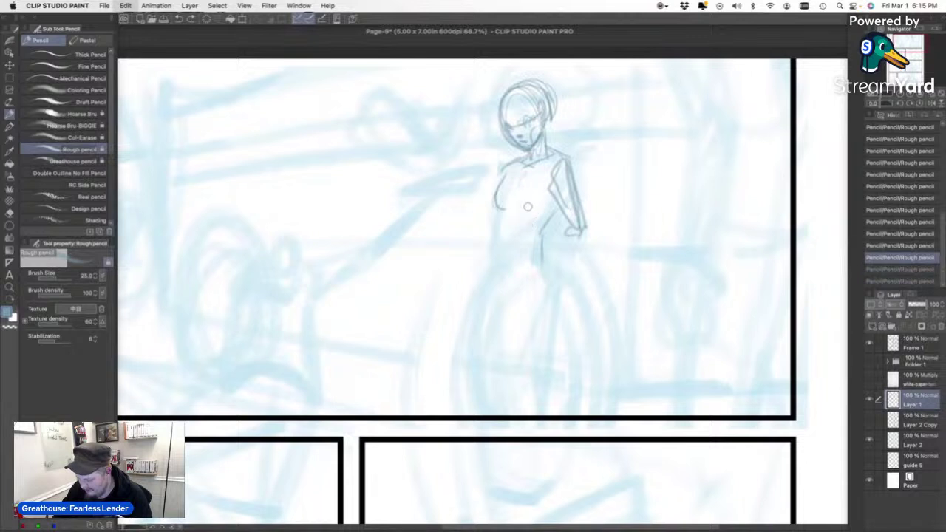
key(super+y)
key(super+y)
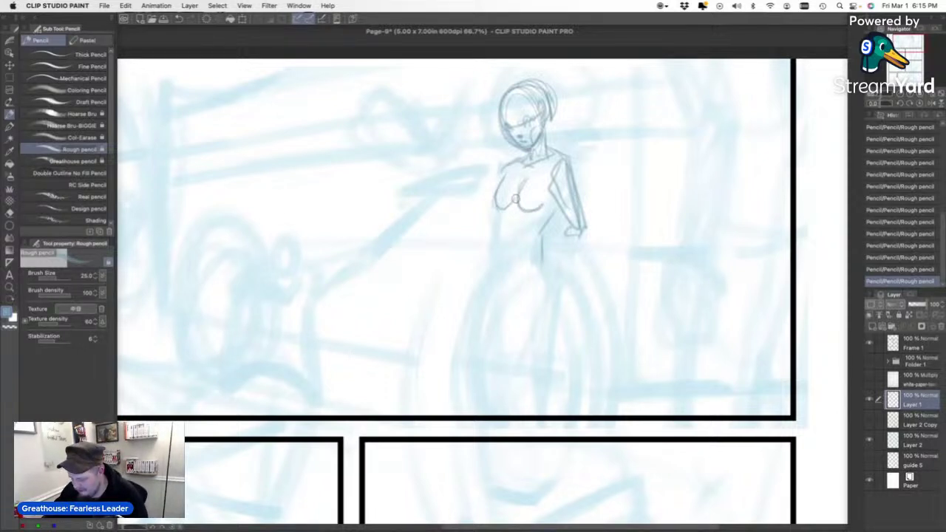
key(super+z)
drag(508, 212, 510, 246)
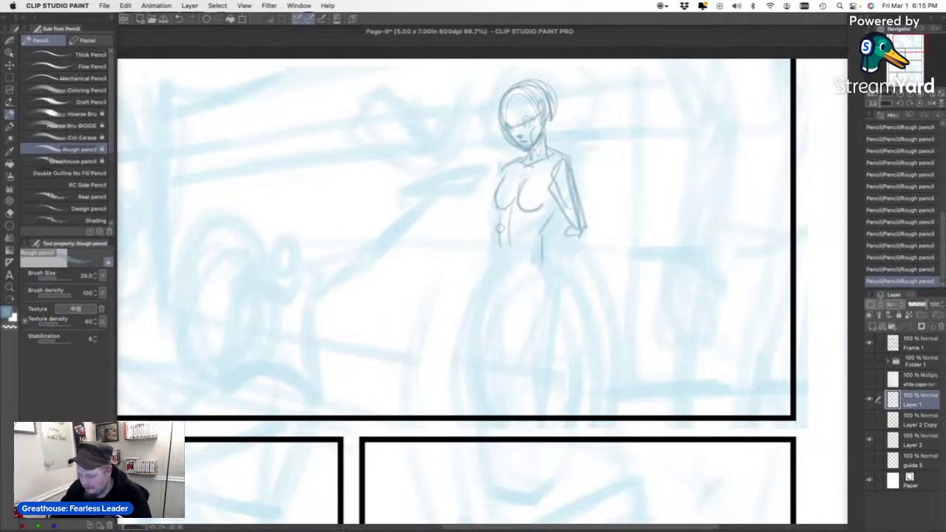
Draw the second figure's hips and the V-shaped pelvis lines, redrawing strokes that miss.
mouse_move(541, 255)
mouse_down()
mouse_move(556, 283)
mouse_move(547, 312)
mouse_up()
drag(496, 267, 492, 368)
key(super+z)
drag(496, 262, 507, 298)
mouse_move(507, 297)
mouse_down()
mouse_move(542, 260)
mouse_move(509, 296)
mouse_up()
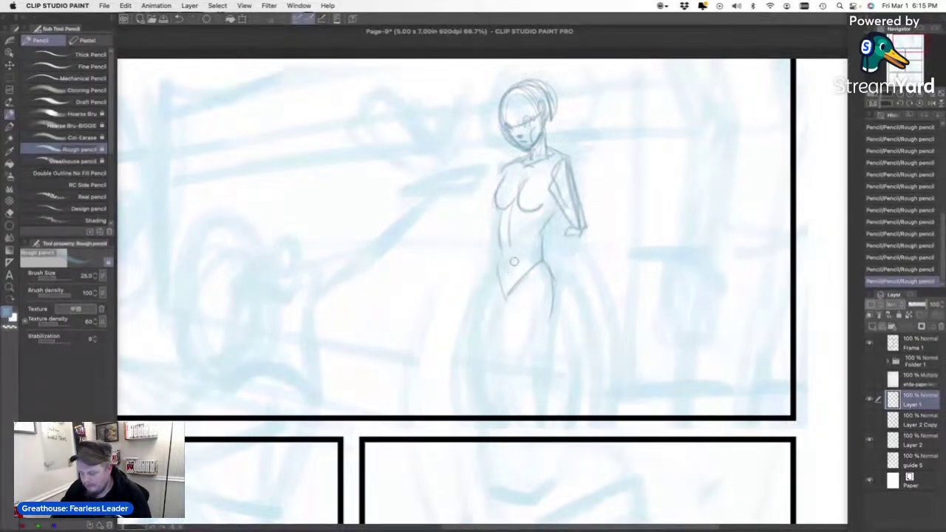
key(super+z)
key(super+z)
drag(507, 297, 505, 308)
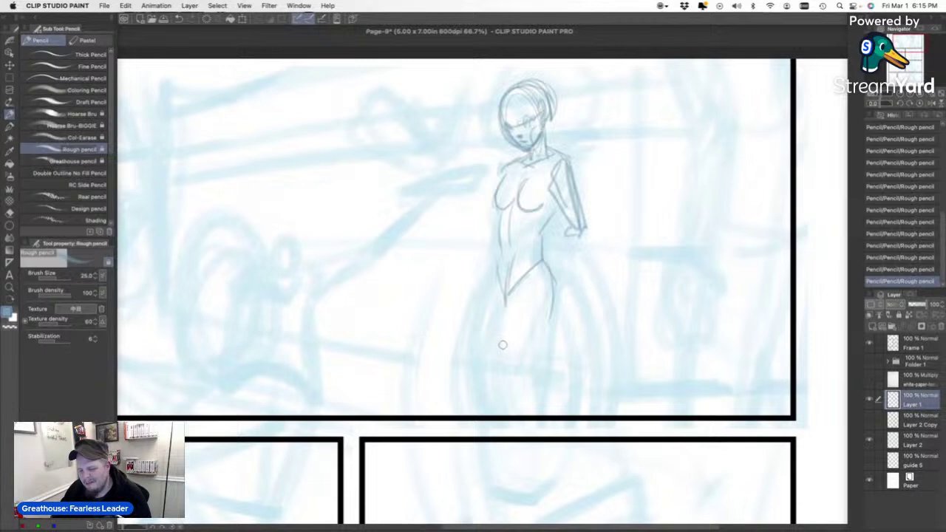
Sketch the second figure's tapering thighs, knees and the start of the lower legs at the top panel's bottom border.
drag(509, 297, 502, 396)
mouse_move(545, 342)
mouse_down()
mouse_move(550, 309)
mouse_move(509, 394)
mouse_up()
drag(507, 289, 506, 405)
drag(532, 369, 510, 399)
drag(494, 275, 484, 367)
mouse_move(494, 278)
mouse_down()
mouse_move(493, 391)
mouse_move(480, 368)
mouse_move(496, 393)
mouse_up()
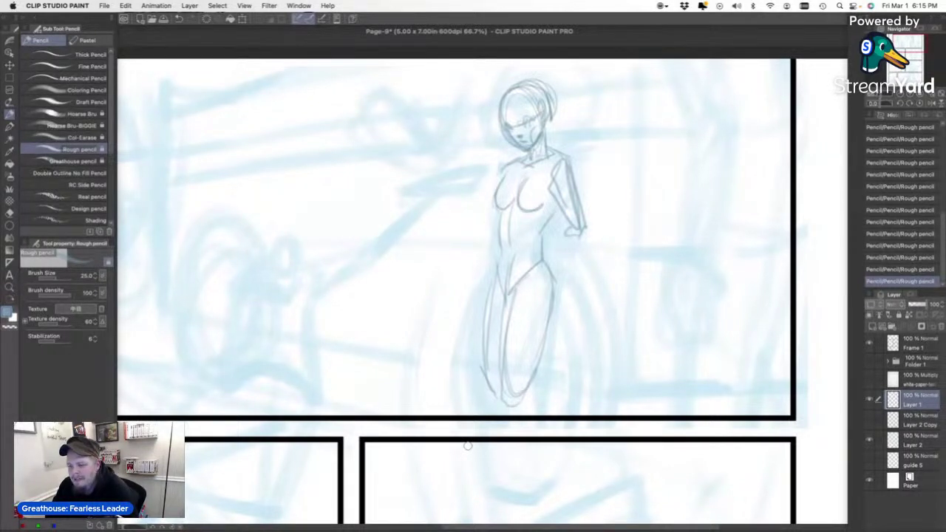
mouse_move(546, 269)
mouse_down()
mouse_move(552, 303)
mouse_move(518, 390)
mouse_move(532, 397)
mouse_move(518, 436)
mouse_up()
drag(517, 411, 497, 406)
drag(488, 371, 493, 433)
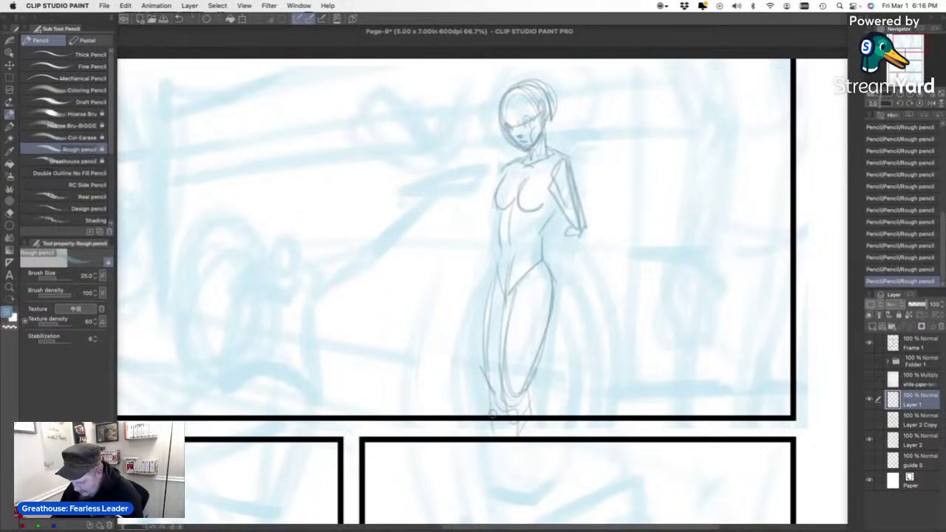
Add the forearm tucked behind the back and draw the second figure's opposite arm bent at the elbow.
drag(582, 225, 547, 241)
drag(503, 162, 487, 232)
key(super+z)
mouse_move(504, 162)
mouse_down()
mouse_move(482, 225)
mouse_move(497, 241)
mouse_move(487, 219)
mouse_up()
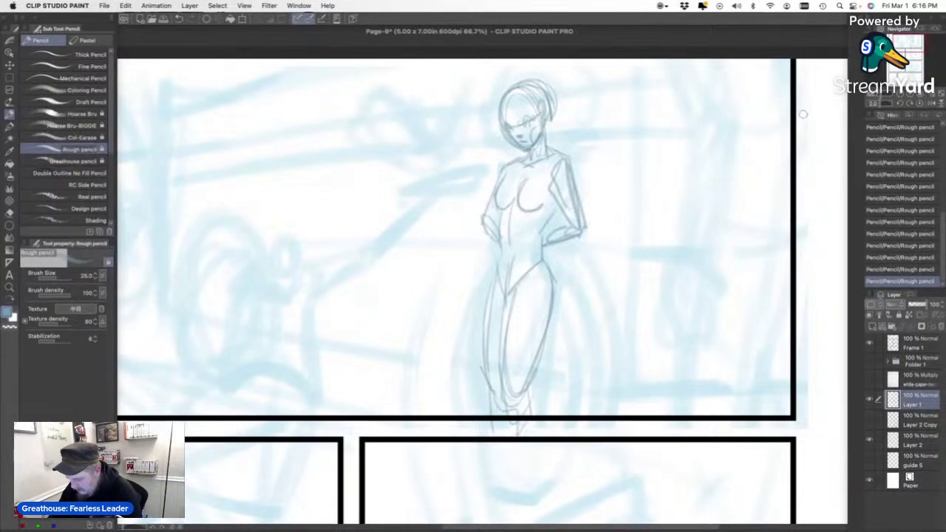
Sketch a large rounded shape behind the second figure's head, reaching from the panel's top edge to the shoulder.
click(903, 42)
mouse_move(505, 167)
mouse_down()
mouse_move(513, 142)
mouse_move(527, 134)
mouse_move(594, 164)
mouse_move(576, 203)
mouse_move(549, 220)
mouse_move(582, 157)
mouse_move(553, 233)
mouse_up()
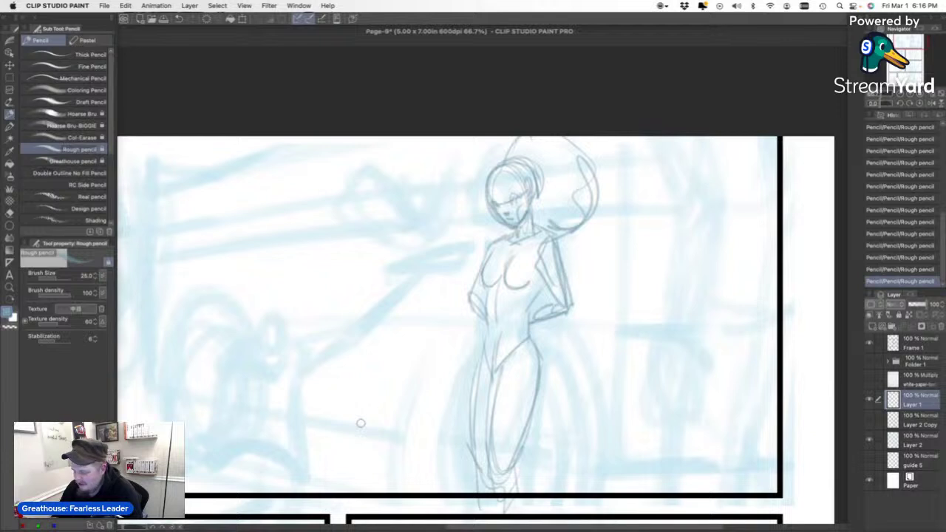
Rework the second figure's hip, thigh and lower-leg contours with slimmer, firmer pencil lines.
drag(902, 41, 912, 46)
drag(464, 228, 441, 351)
key(super+z)
mouse_move(392, 287)
mouse_down()
mouse_move(448, 296)
mouse_move(416, 330)
mouse_move(435, 400)
mouse_up()
drag(453, 210, 464, 227)
key(super+z)
mouse_move(453, 182)
mouse_down()
mouse_move(463, 264)
mouse_move(462, 239)
mouse_move(447, 325)
mouse_up()
drag(413, 232, 422, 334)
drag(420, 295, 423, 337)
drag(454, 287, 439, 380)
drag(416, 324, 430, 356)
drag(405, 229, 408, 362)
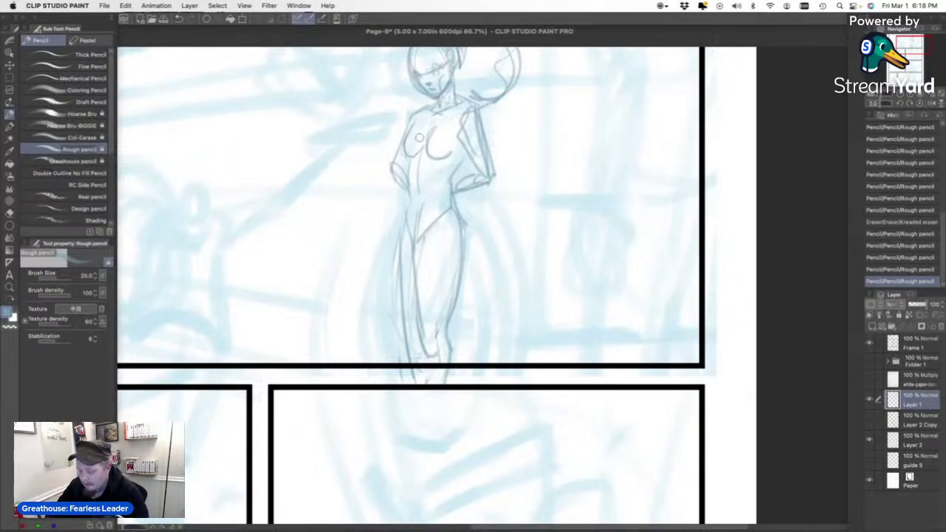
drag(409, 178, 405, 215)
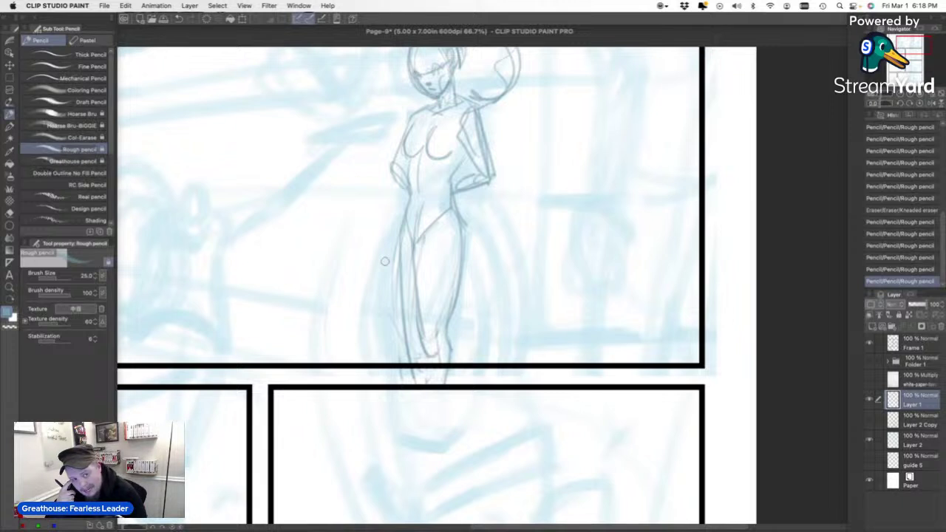
mouse_move(453, 205)
mouse_down()
mouse_move(464, 235)
mouse_move(456, 314)
mouse_up()
Start pointed collar tips on both sides of the second figure's head and add lines to the face and neck.
scroll(342, 411, up, 4)
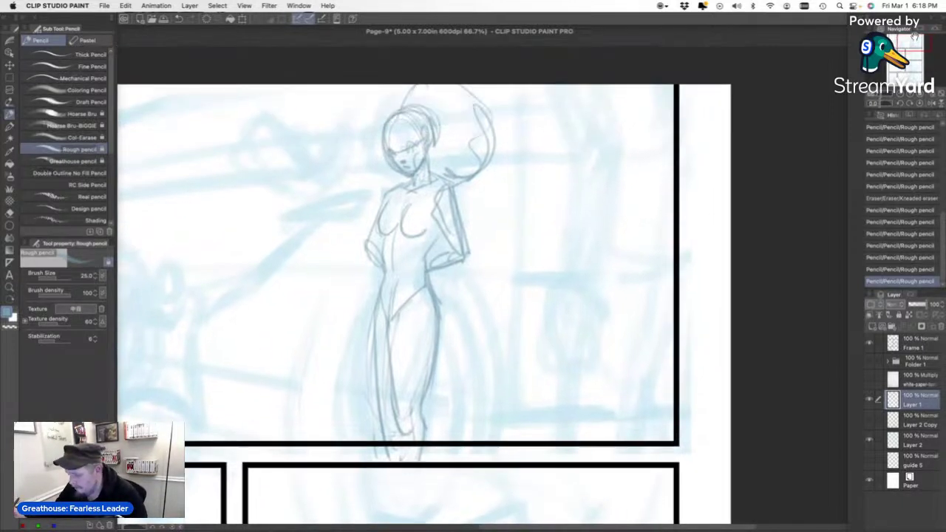
drag(467, 102, 455, 123)
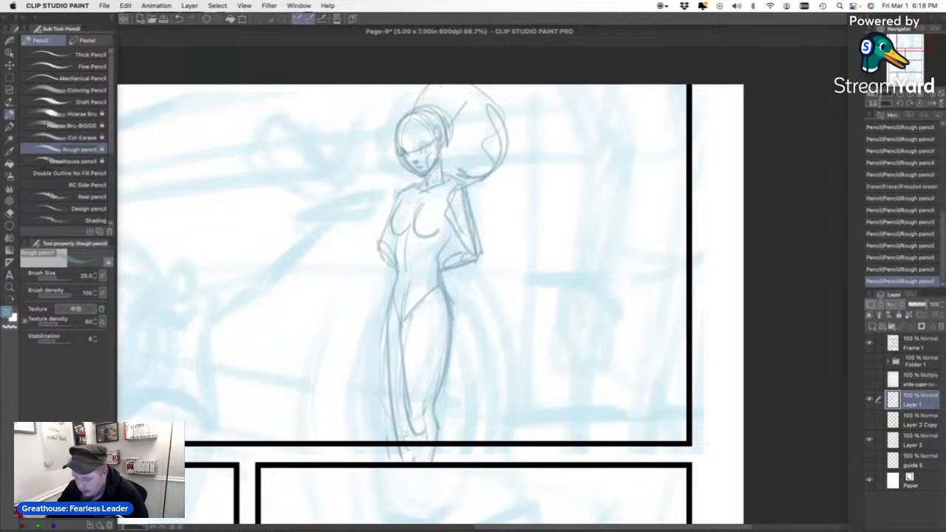
drag(397, 153, 385, 133)
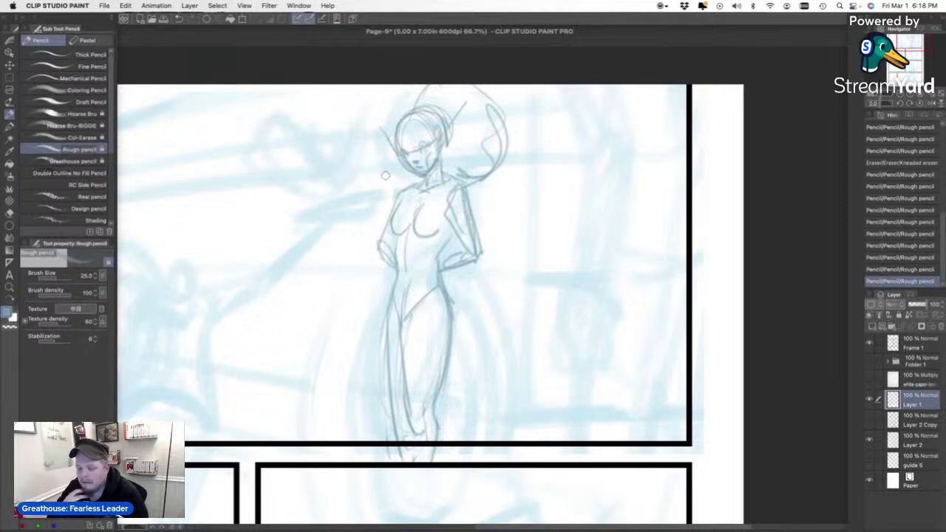
click(909, 42)
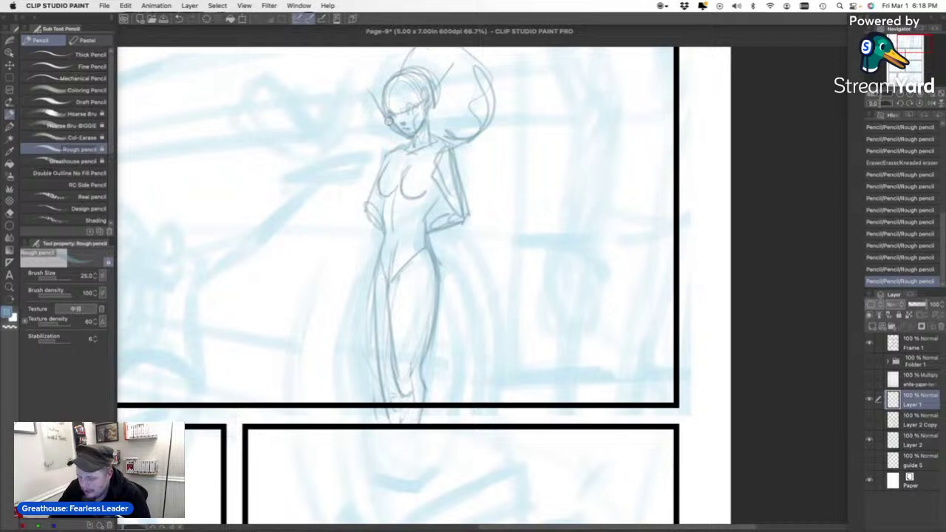
key(super+z)
mouse_move(396, 114)
mouse_down()
mouse_move(409, 125)
mouse_move(389, 127)
mouse_move(414, 151)
mouse_up()
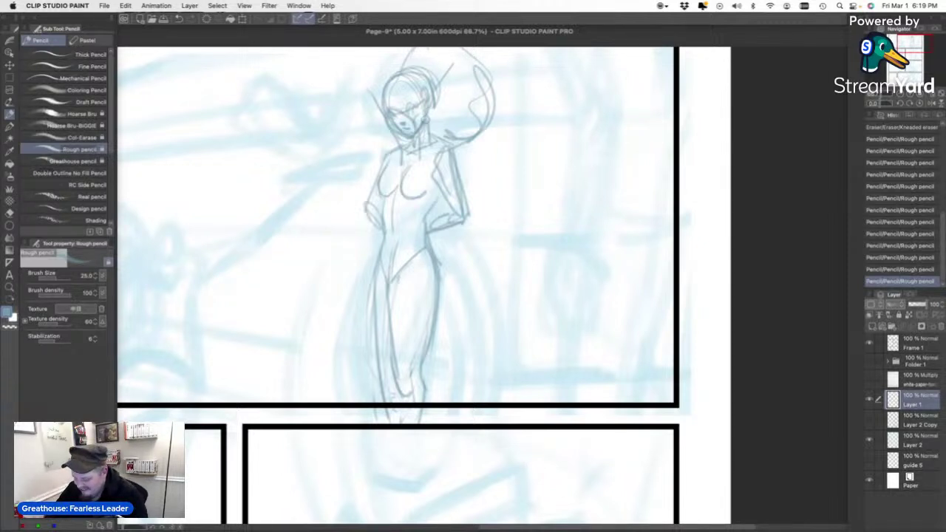
mouse_move(403, 160)
mouse_down()
mouse_move(418, 155)
mouse_move(406, 167)
mouse_up()
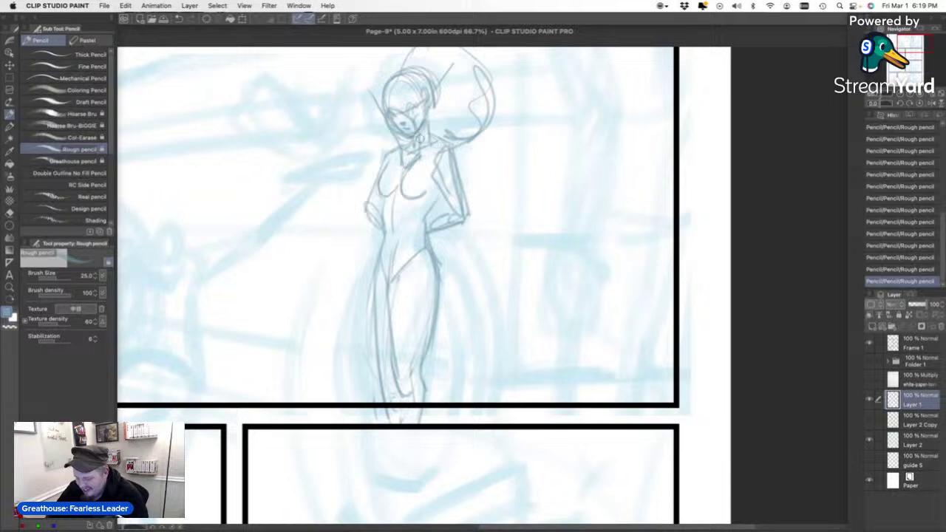
Draw the high collar's sides from its pointed tips down both sides of the face to the shoulders.
drag(433, 119, 433, 142)
mouse_move(382, 116)
mouse_down()
mouse_move(396, 149)
mouse_move(386, 130)
mouse_move(436, 150)
mouse_move(426, 158)
mouse_move(436, 118)
mouse_up()
mouse_move(401, 82)
mouse_down()
mouse_move(378, 125)
mouse_move(369, 93)
mouse_move(379, 130)
mouse_move(366, 87)
mouse_up()
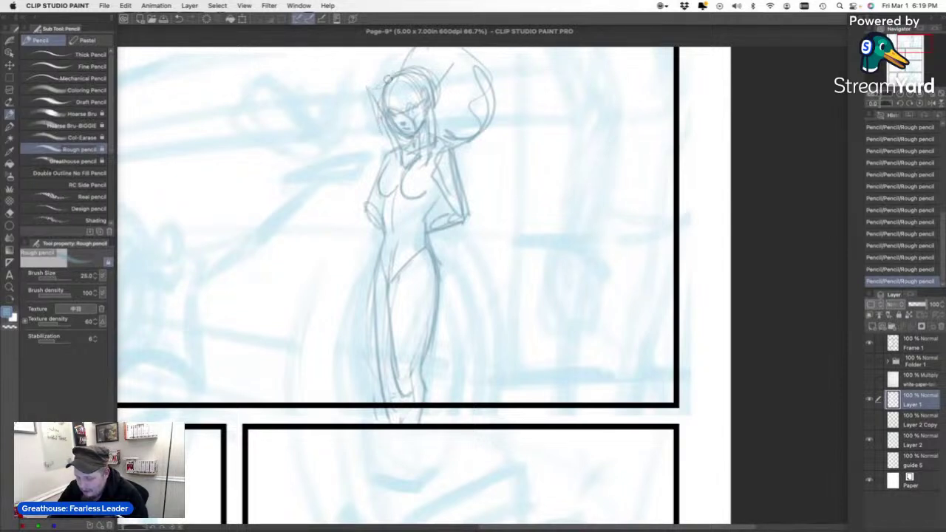
drag(381, 131, 391, 160)
drag(451, 67, 453, 139)
Sketch the costume's pointed shoulder edges where the collar meets the second figure's arms.
drag(910, 45, 911, 38)
drag(377, 201, 413, 164)
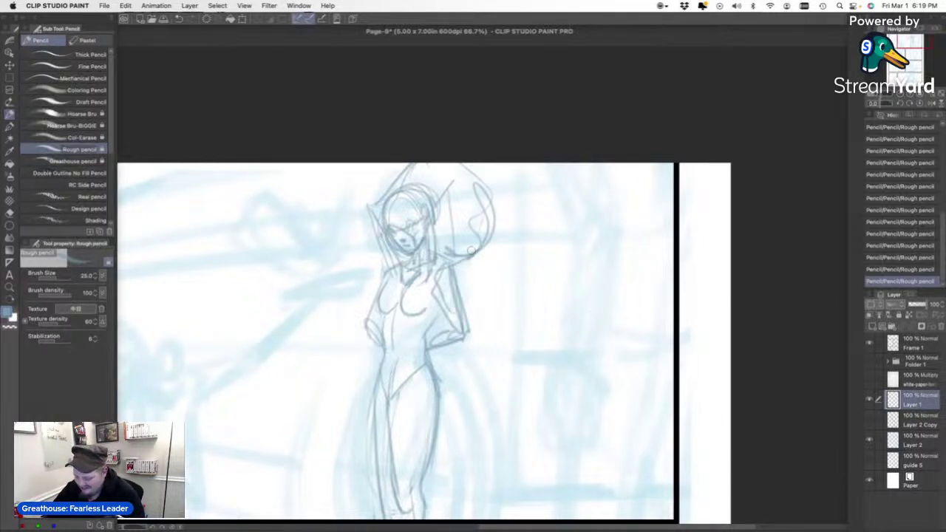
key(super+z)
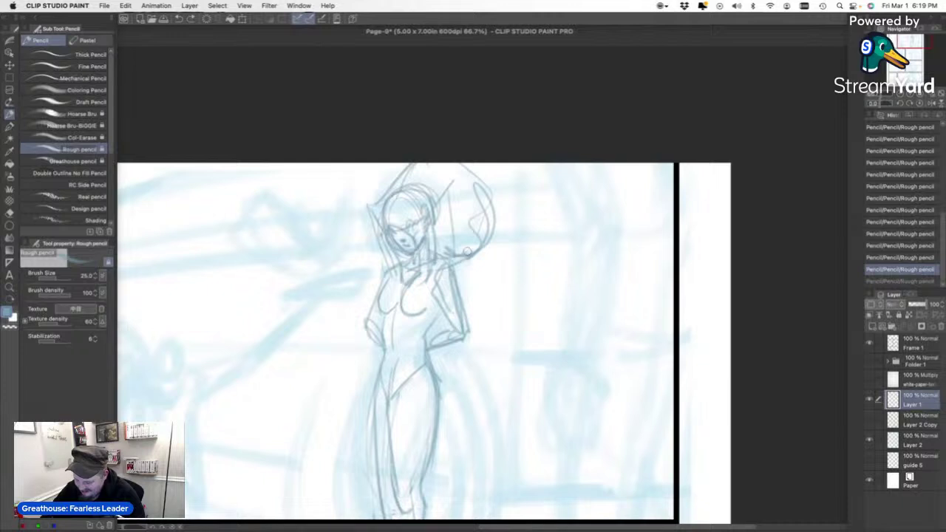
mouse_move(460, 255)
mouse_down()
mouse_move(434, 281)
mouse_move(434, 294)
mouse_up()
drag(388, 269, 382, 283)
Add the costume's neckline across the chest and rough sleeve lines around both arms of the second figure.
drag(345, 394, 477, 173)
click(903, 49)
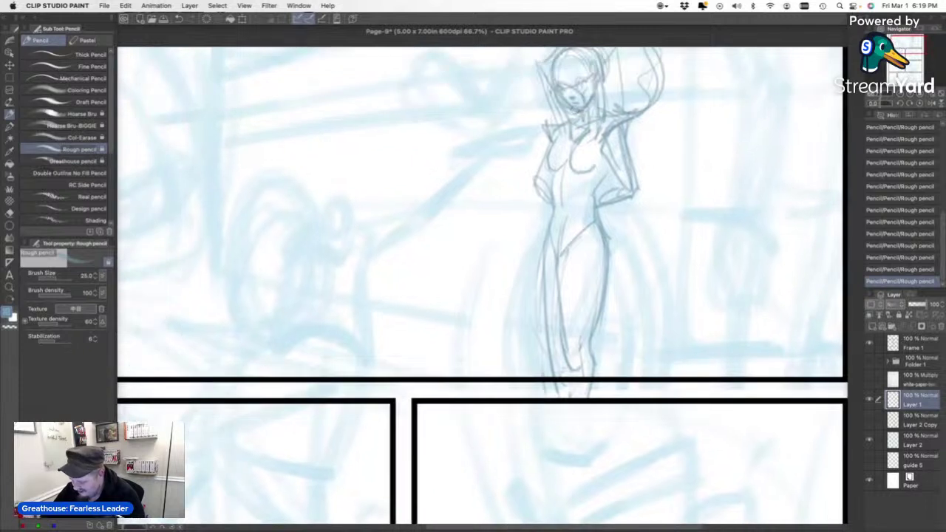
drag(557, 147, 562, 184)
drag(600, 138, 572, 157)
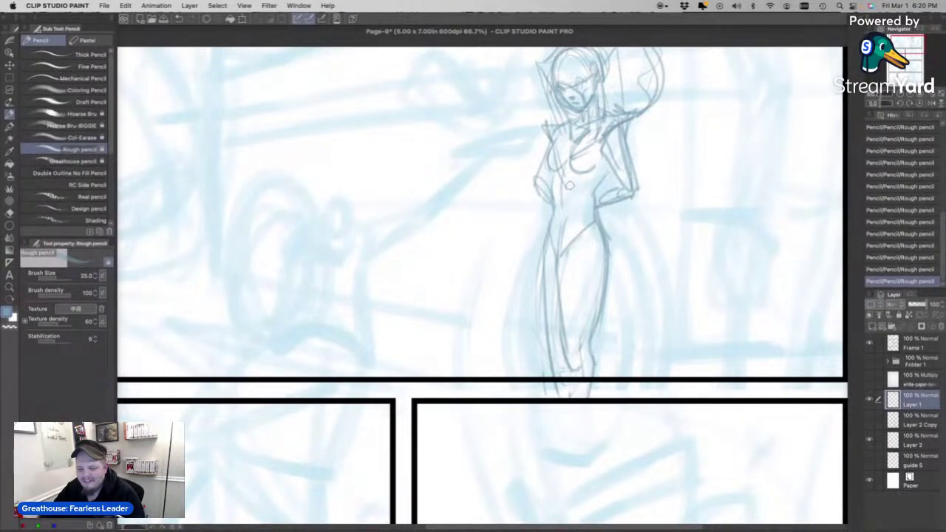
mouse_move(547, 146)
mouse_down()
mouse_move(534, 185)
mouse_move(547, 226)
mouse_up()
drag(612, 194, 620, 221)
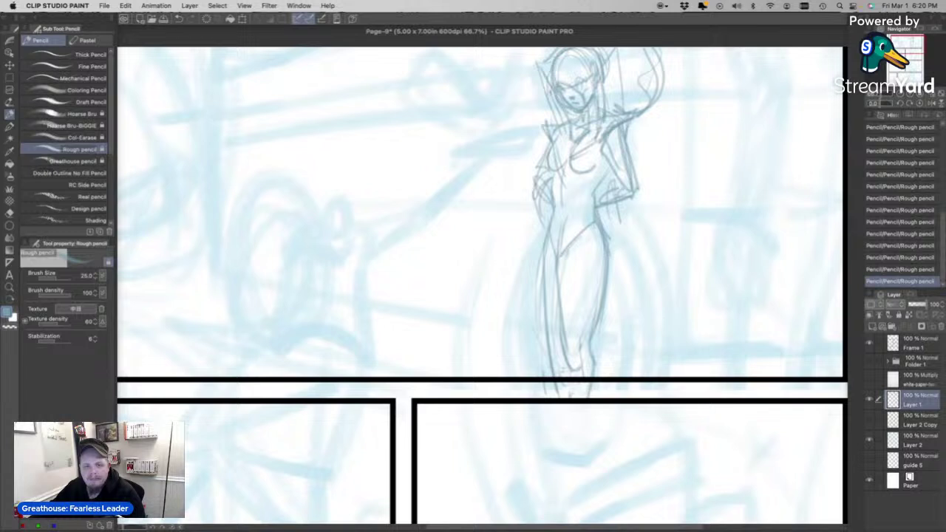
Draw a loose sleeve around the second figure's right-hand arm, hanging below the elbow beside the hip.
key(Tab)
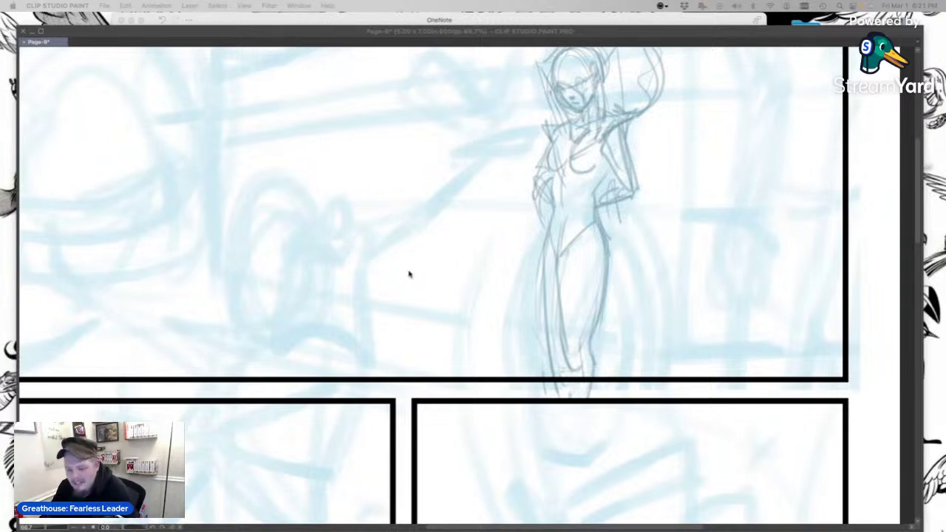
click(581, 187)
mouse_move(608, 197)
mouse_down()
mouse_move(607, 235)
mouse_move(604, 214)
mouse_up()
drag(632, 140, 636, 236)
drag(627, 136, 643, 221)
drag(605, 152, 624, 179)
drag(554, 208, 601, 185)
drag(584, 206, 551, 222)
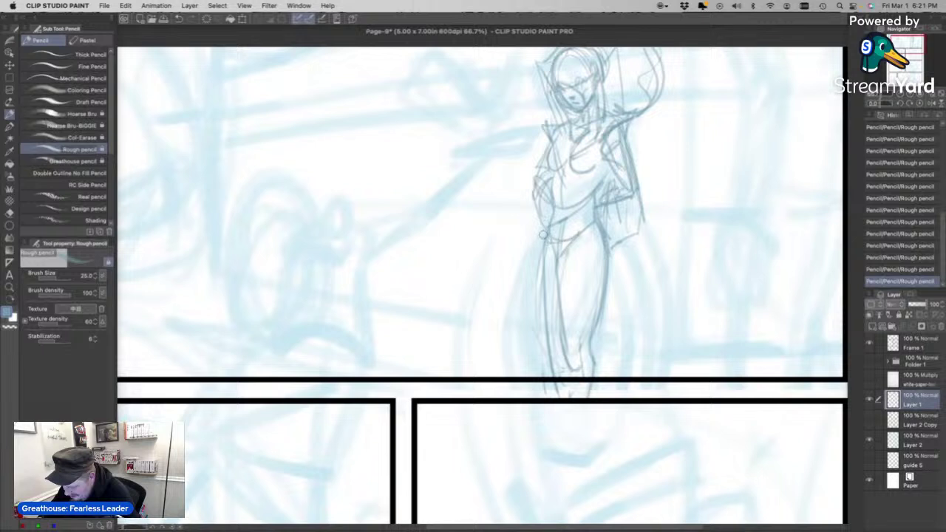
key(super+z)
key(super+z)
key(super+shift+z)
key(super+shift+z)
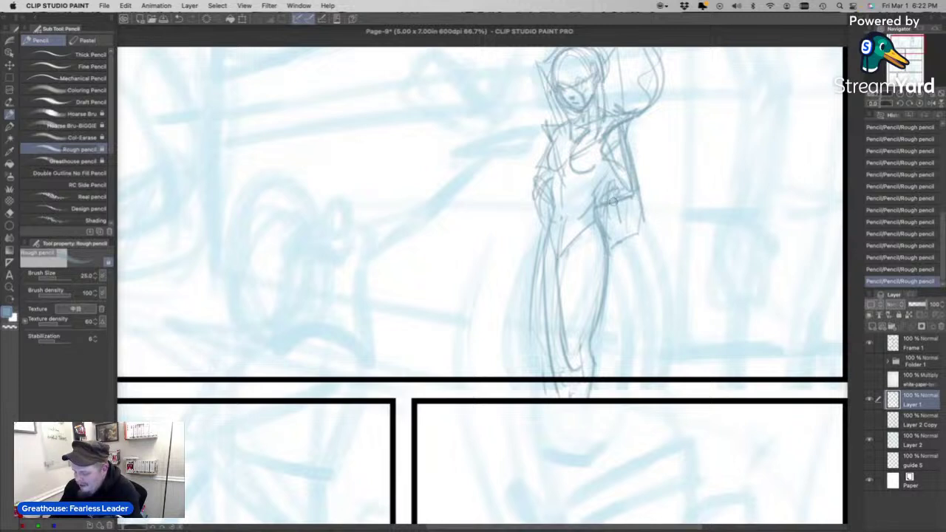
Draw straight garment edges down beside the second figure's legs and angled folds around the shins.
drag(606, 303, 606, 377)
mouse_move(537, 318)
mouse_down()
mouse_move(532, 365)
mouse_move(553, 311)
mouse_move(597, 372)
mouse_up()
key(super+z)
mouse_move(561, 334)
mouse_down()
mouse_move(592, 371)
mouse_move(555, 345)
mouse_move(547, 377)
mouse_up()
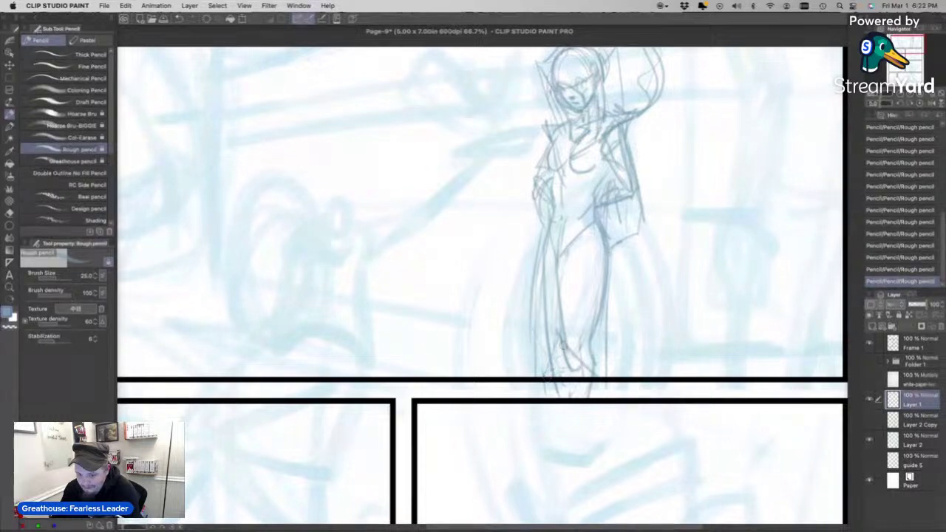
mouse_move(563, 334)
mouse_down()
mouse_move(551, 376)
mouse_move(534, 386)
mouse_up()
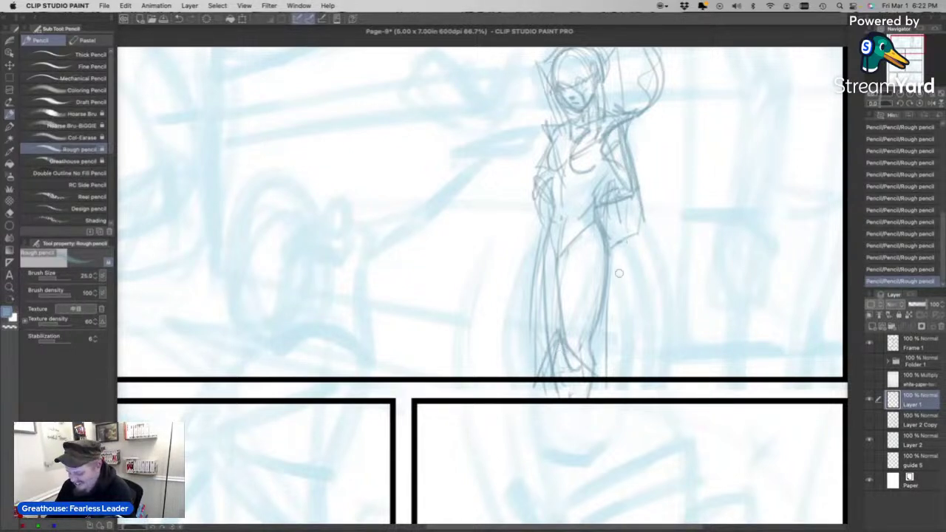
Add short fold strokes to the clothing along the second figure's thighs and knee.
drag(606, 266, 586, 322)
drag(603, 294, 596, 314)
mouse_move(565, 259)
mouse_down()
mouse_move(550, 271)
mouse_move(569, 285)
mouse_up()
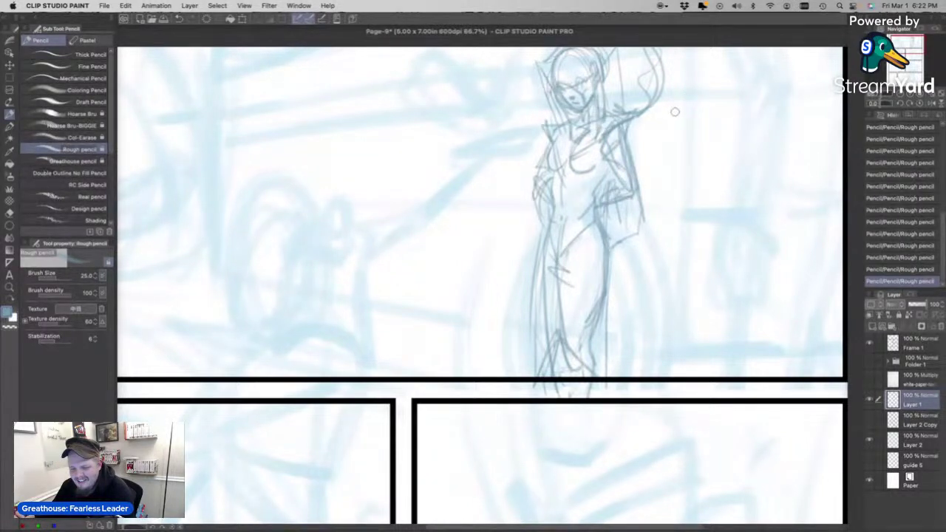
Fill the rounded shape behind the second figure's head with loose inner strokes and touch up the bent arm.
drag(904, 48, 907, 42)
drag(907, 42, 905, 43)
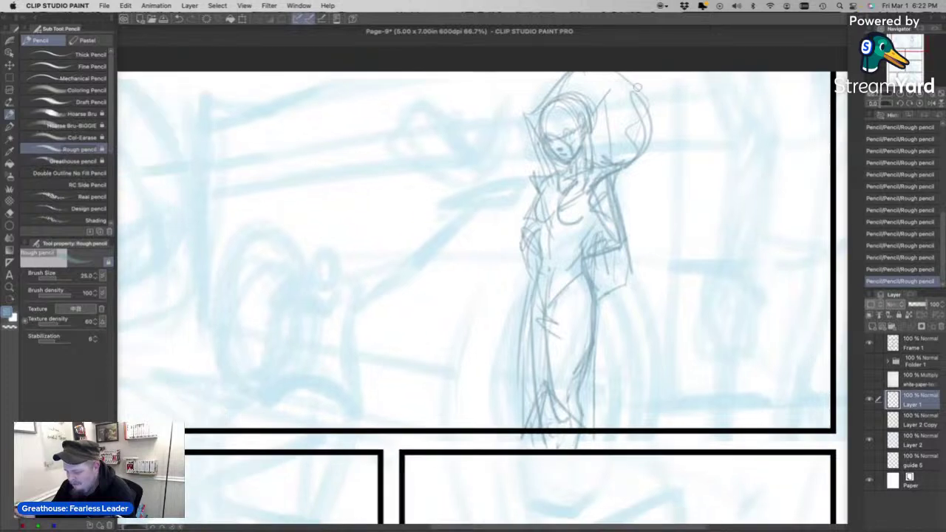
mouse_move(608, 111)
mouse_down()
mouse_move(623, 158)
mouse_move(625, 99)
mouse_move(645, 139)
mouse_move(624, 137)
mouse_move(636, 161)
mouse_move(600, 130)
mouse_move(605, 157)
mouse_move(598, 122)
mouse_move(612, 175)
mouse_up()
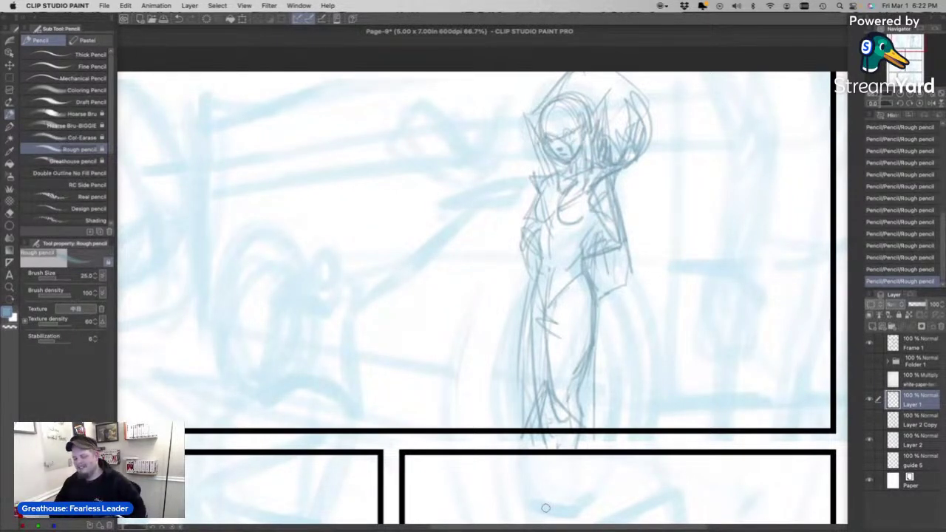
drag(606, 228, 584, 249)
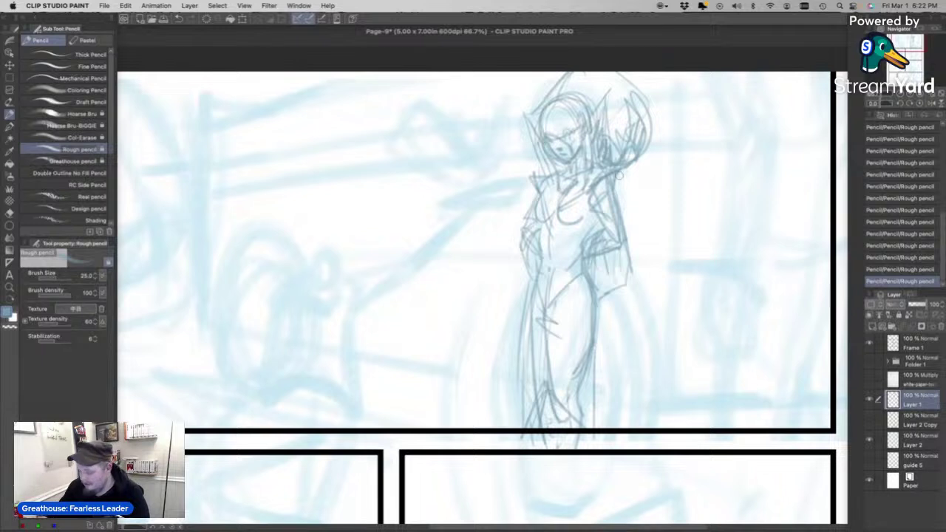
Draw the long straight garment edge beside the second figure's legs and show the Layer 2 Copy layer.
drag(596, 321, 595, 424)
drag(907, 49, 901, 49)
click(870, 419)
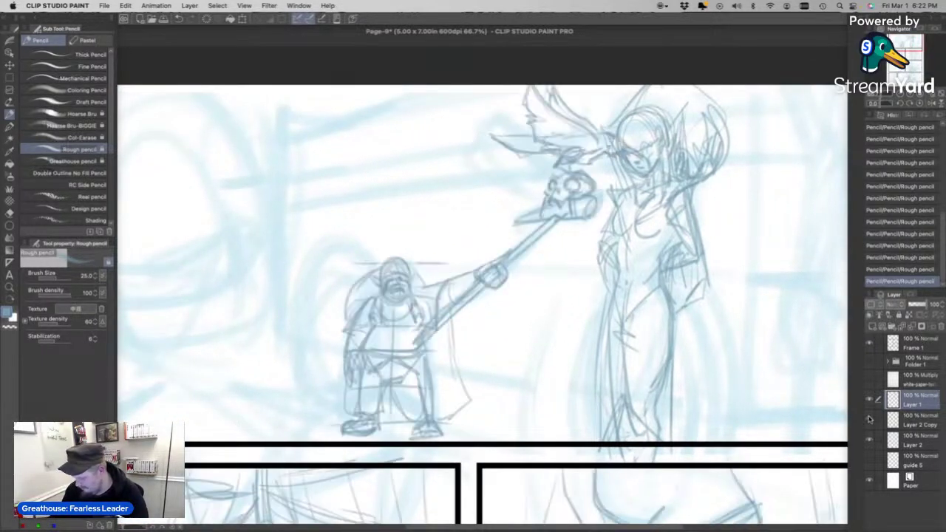
click(870, 419)
click(870, 419)
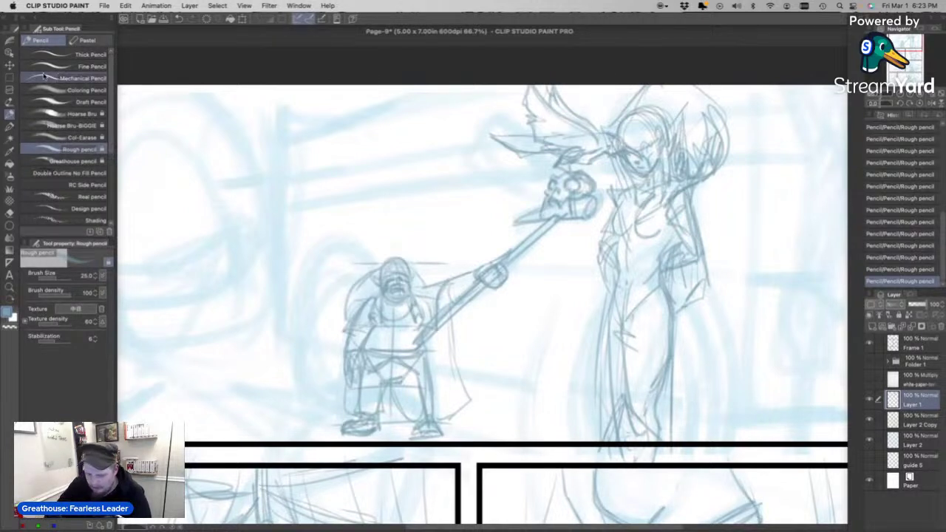
Move the second figure on Layer 1 slightly away from the skull staff, and return to the Rough pencil.
key(k)
drag(631, 306, 640, 307)
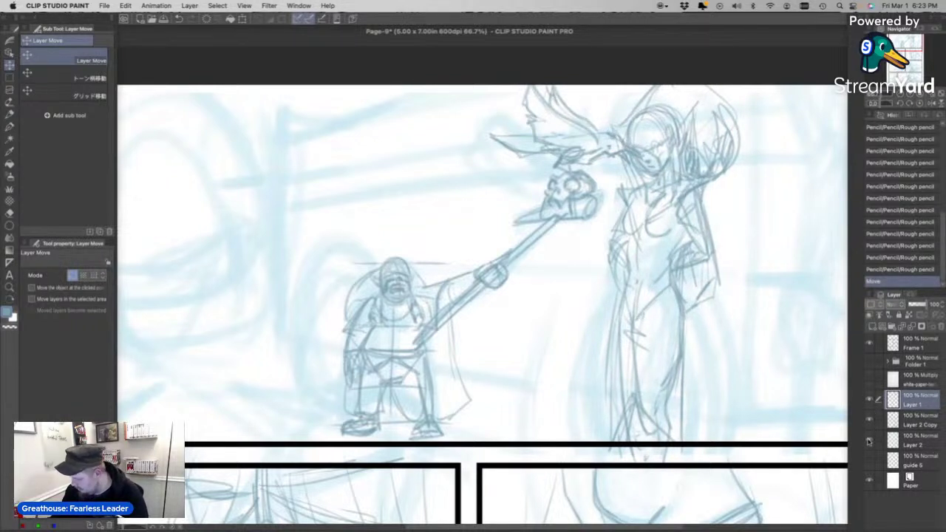
click(869, 362)
click(869, 362)
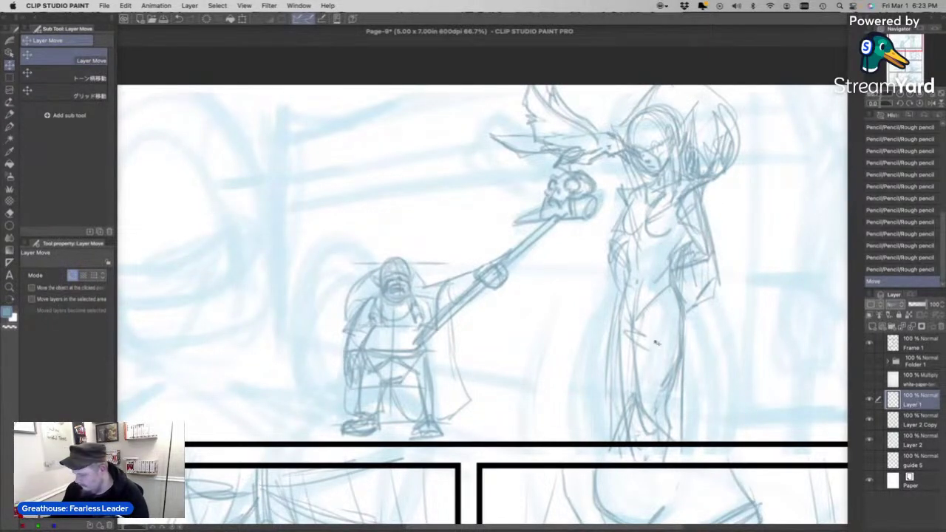
click(10, 115)
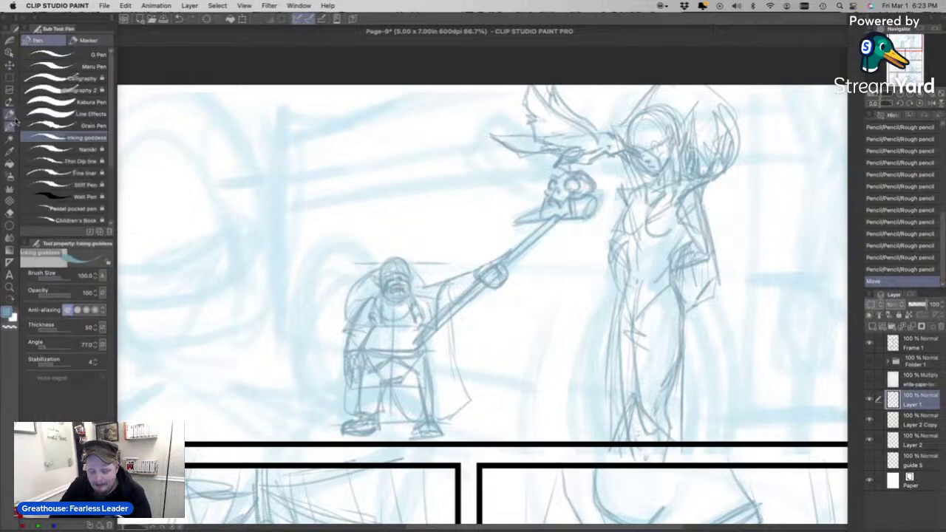
click(10, 115)
Erase and redraw the second figure's mouth, and darken the head of the bird above the skull staff.
click(911, 94)
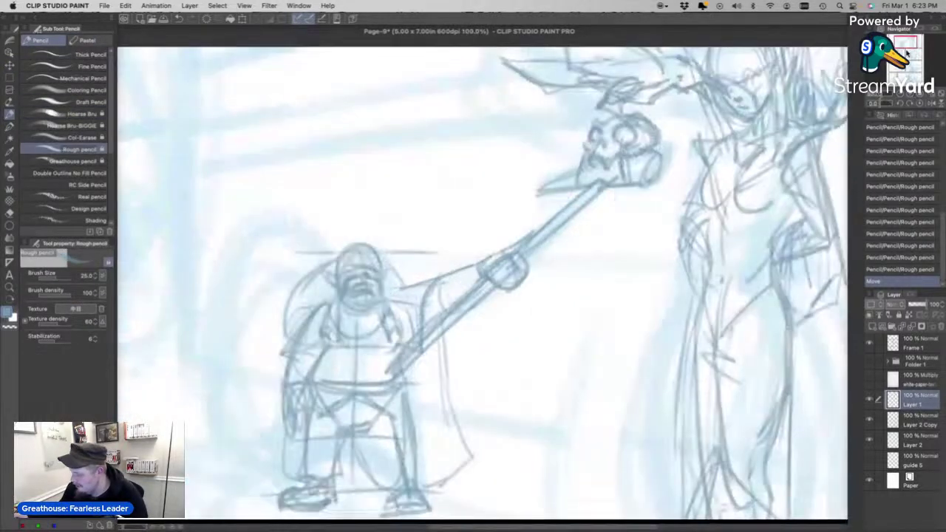
drag(908, 58, 906, 41)
drag(725, 168, 730, 174)
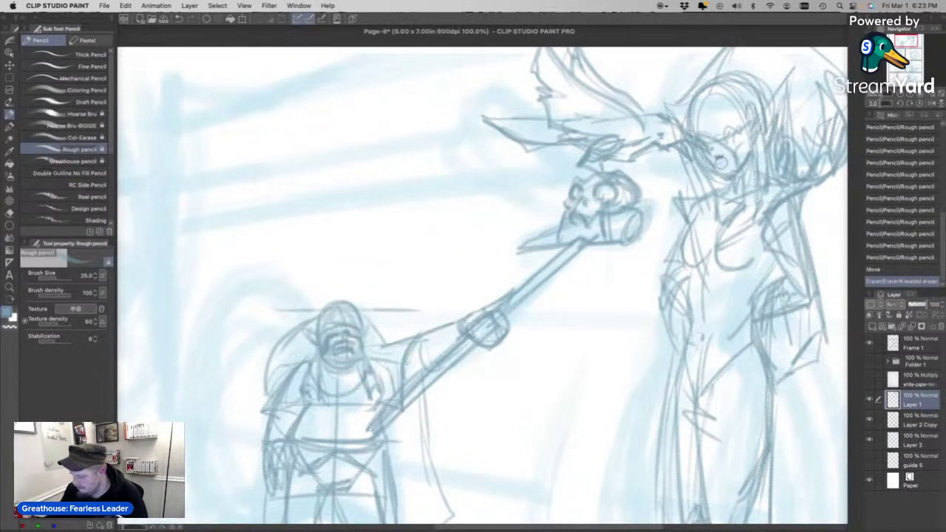
key(super+z)
mouse_move(730, 164)
mouse_down()
mouse_move(726, 178)
mouse_move(727, 166)
mouse_up()
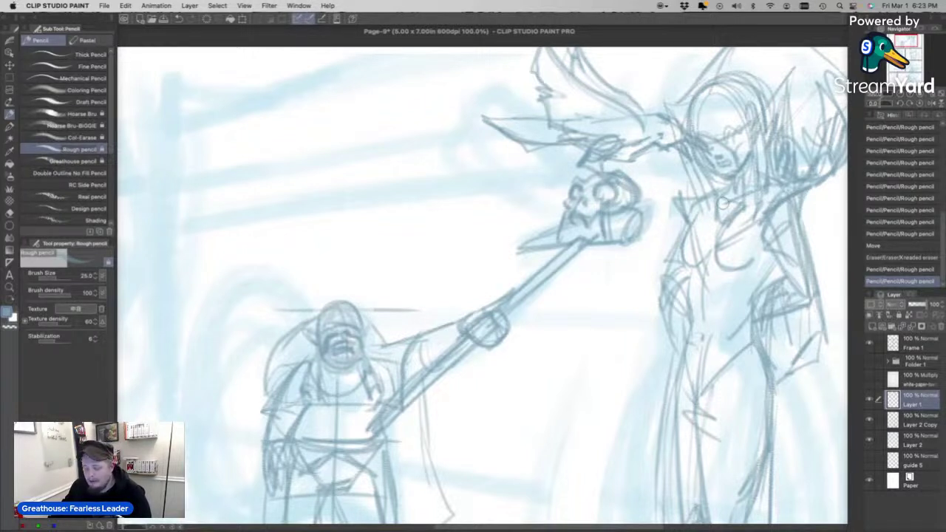
mouse_move(662, 133)
mouse_down()
mouse_move(677, 141)
mouse_move(643, 122)
mouse_move(629, 135)
mouse_move(655, 133)
mouse_up()
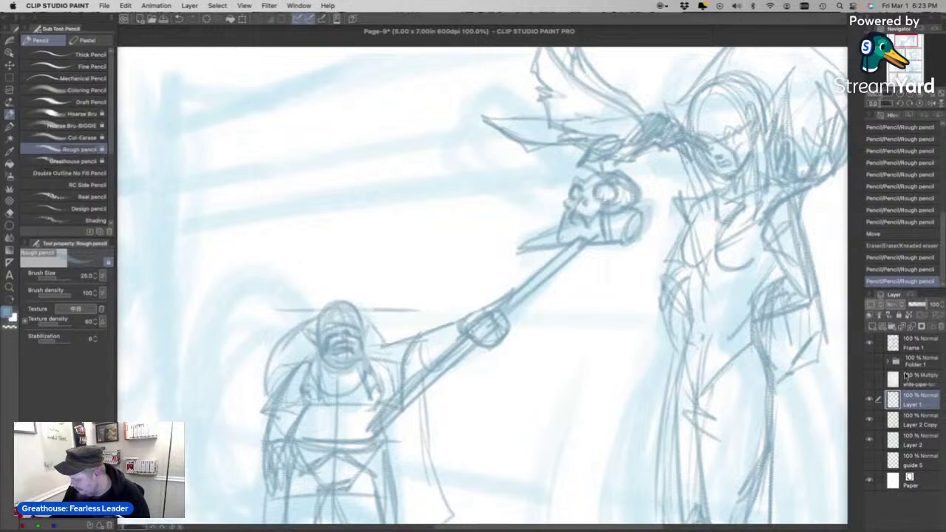
Transfer the Layer 1 drawing to the layer below and toggle Layer 1's visibility to check the transfer.
click(903, 327)
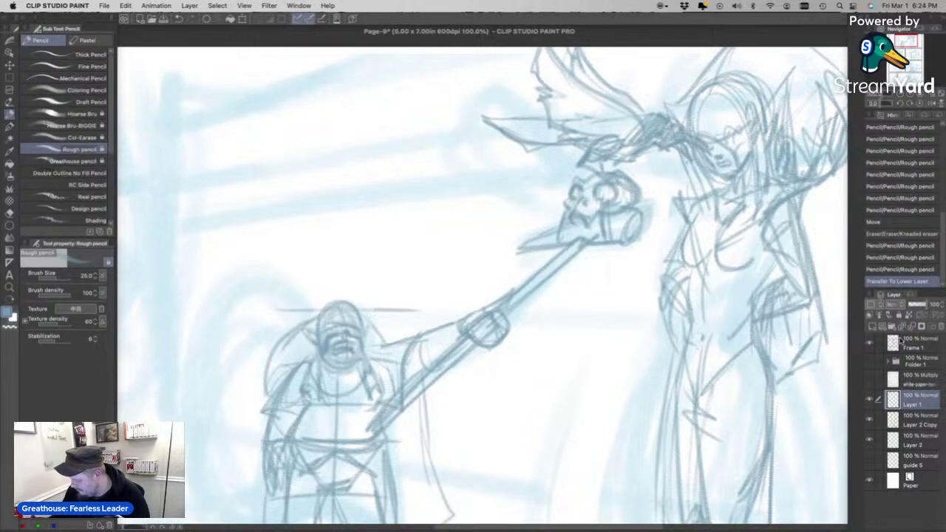
click(903, 327)
click(870, 400)
click(869, 401)
Sketch the wagon's upright corner, upper and lower side edges, and far vertical edge behind the two figures.
click(899, 94)
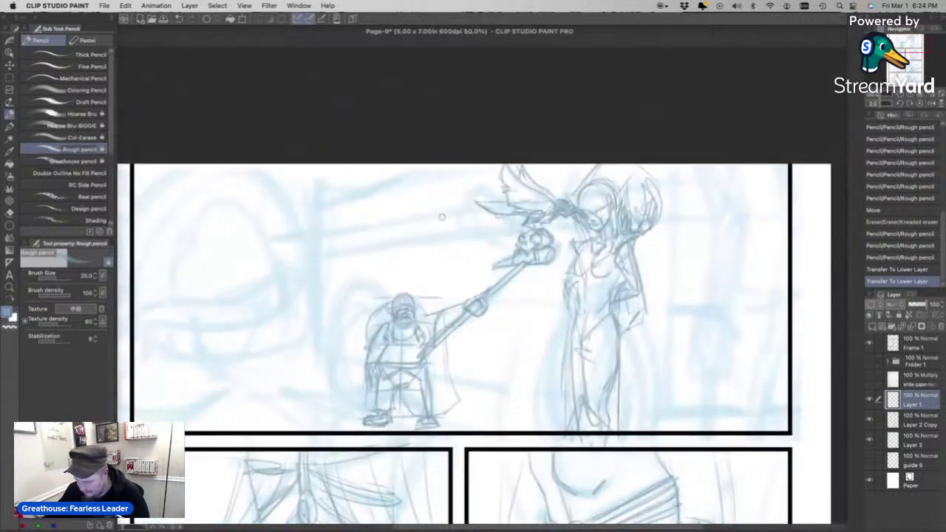
mouse_move(315, 195)
mouse_down()
mouse_move(322, 340)
mouse_move(316, 201)
mouse_up()
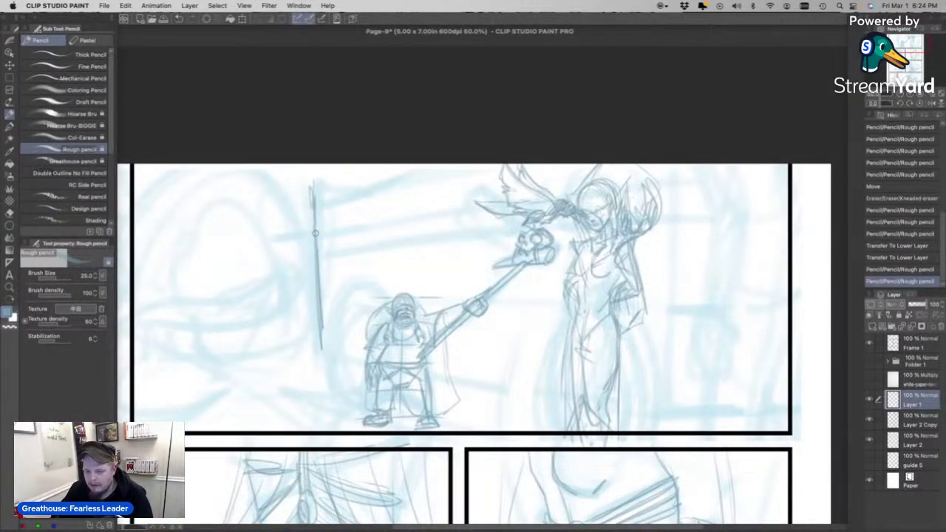
drag(319, 254, 510, 224)
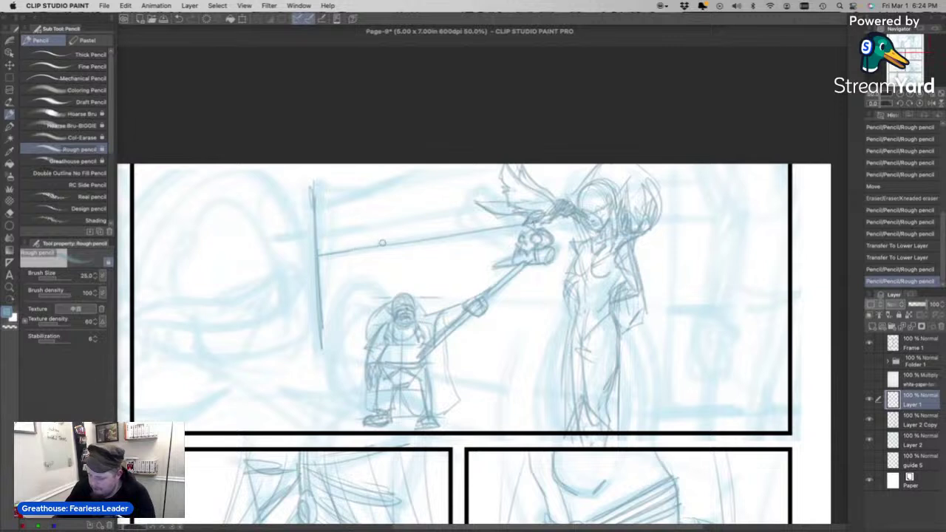
mouse_move(324, 349)
mouse_down()
mouse_move(513, 379)
mouse_move(454, 374)
mouse_move(666, 421)
mouse_move(675, 374)
mouse_move(671, 207)
mouse_up()
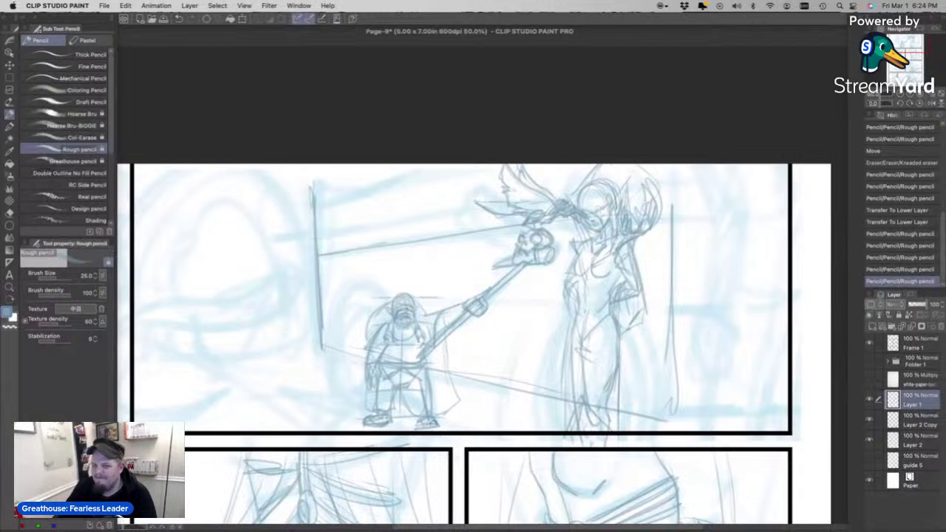
Add the wagon's upper beam and slanted roof edge, with pointed overhangs at the near corner.
drag(340, 234, 499, 215)
drag(405, 225, 464, 216)
drag(311, 201, 447, 164)
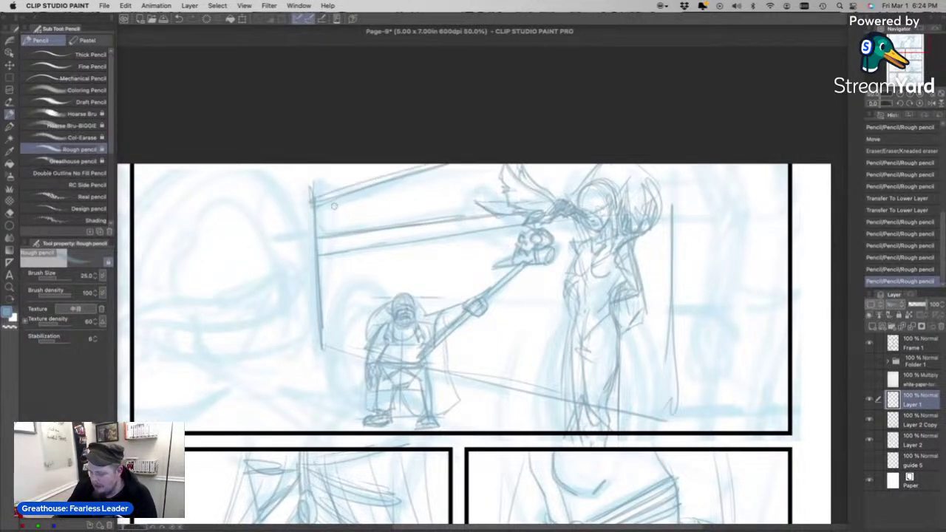
drag(314, 198, 350, 188)
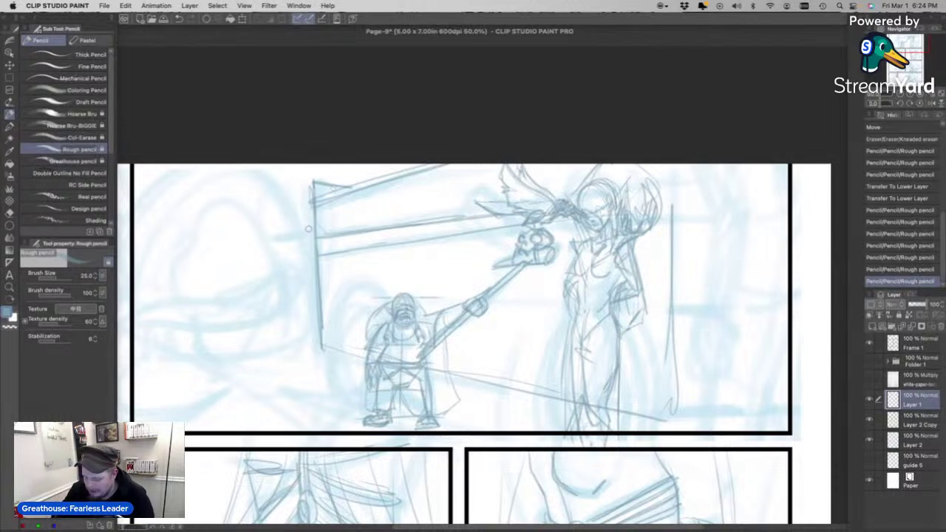
mouse_move(317, 237)
mouse_down()
mouse_move(276, 236)
mouse_move(316, 239)
mouse_move(313, 258)
mouse_move(301, 249)
mouse_move(404, 235)
mouse_up()
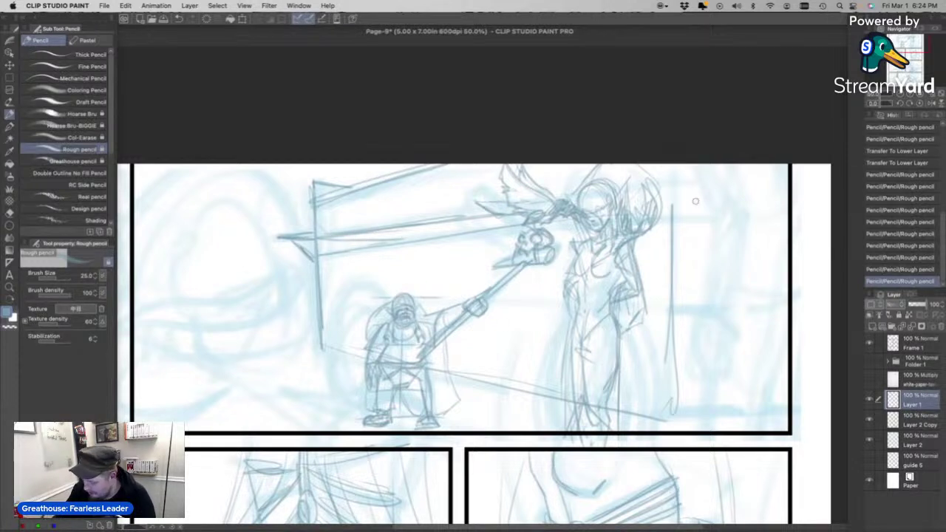
Draw the ledge, support, curved drape and ground line on the wagon end beyond the second figure.
drag(670, 218, 719, 220)
drag(677, 306, 680, 413)
drag(658, 418, 812, 411)
mouse_move(701, 414)
mouse_down()
mouse_move(687, 380)
mouse_move(677, 309)
mouse_up()
drag(672, 306, 805, 303)
mouse_move(683, 242)
mouse_down()
mouse_move(724, 247)
mouse_move(634, 247)
mouse_move(704, 248)
mouse_move(721, 301)
mouse_up()
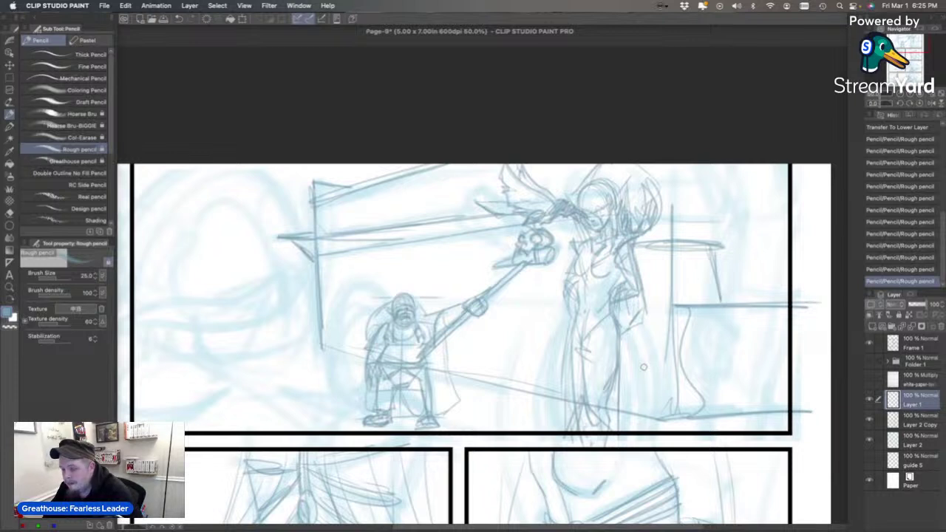
drag(670, 187, 668, 284)
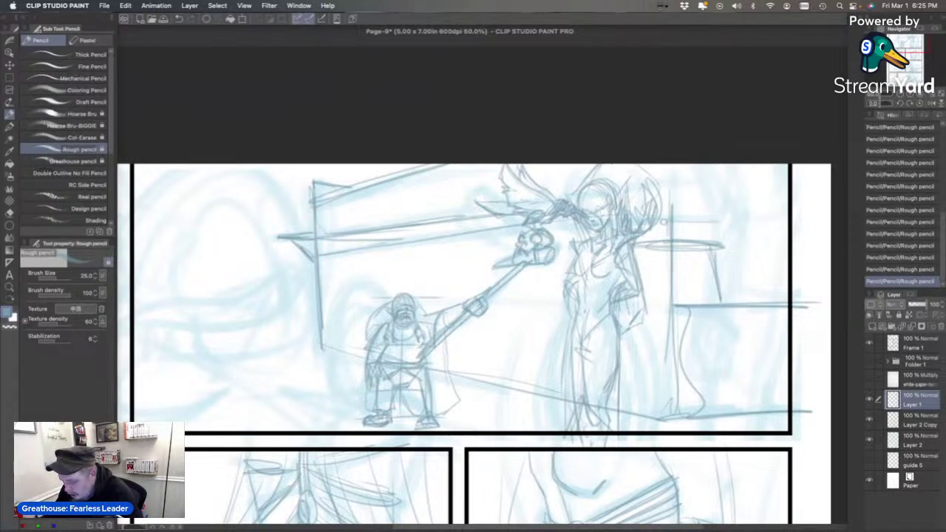
Reinforce the wagon's long side beam and draw two thin horizontal board lines across its far end.
drag(319, 248, 516, 226)
drag(398, 242, 561, 226)
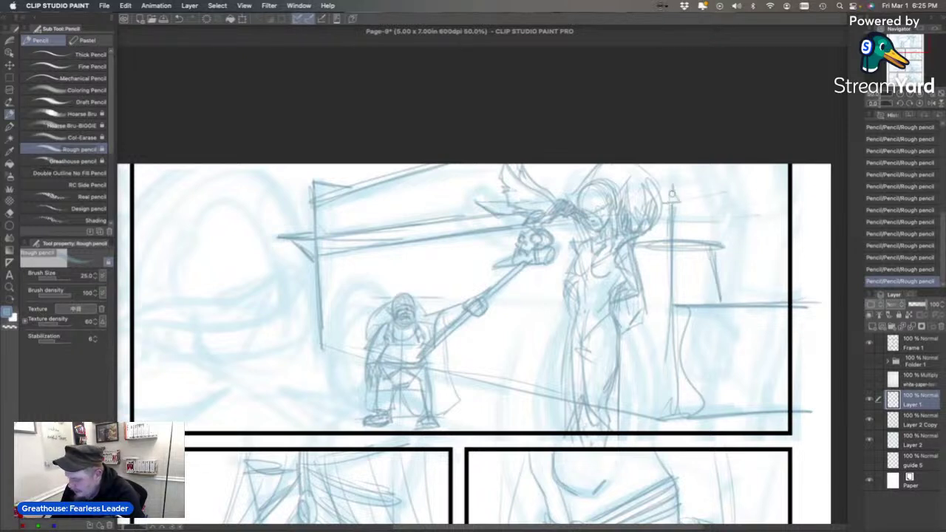
key(super+z)
mouse_move(669, 207)
mouse_down()
mouse_move(670, 172)
mouse_move(820, 202)
mouse_up()
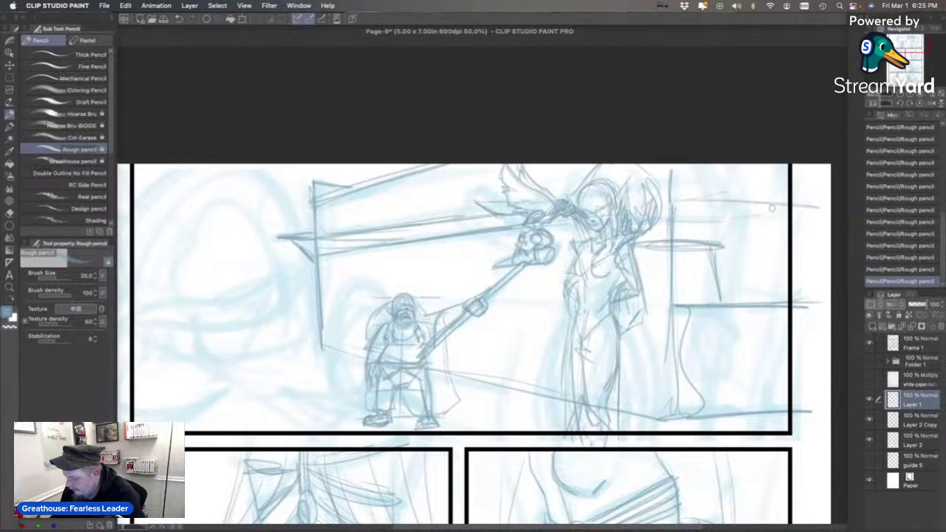
drag(669, 221, 820, 221)
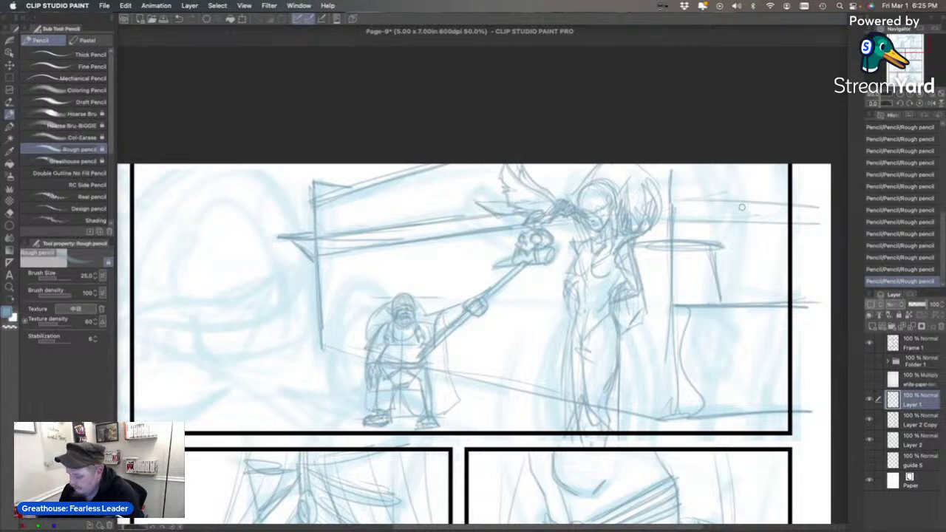
Rough in two large wagon wheels, one behind the short figure and one behind the second figure's legs.
scroll(742, 207, down, 5)
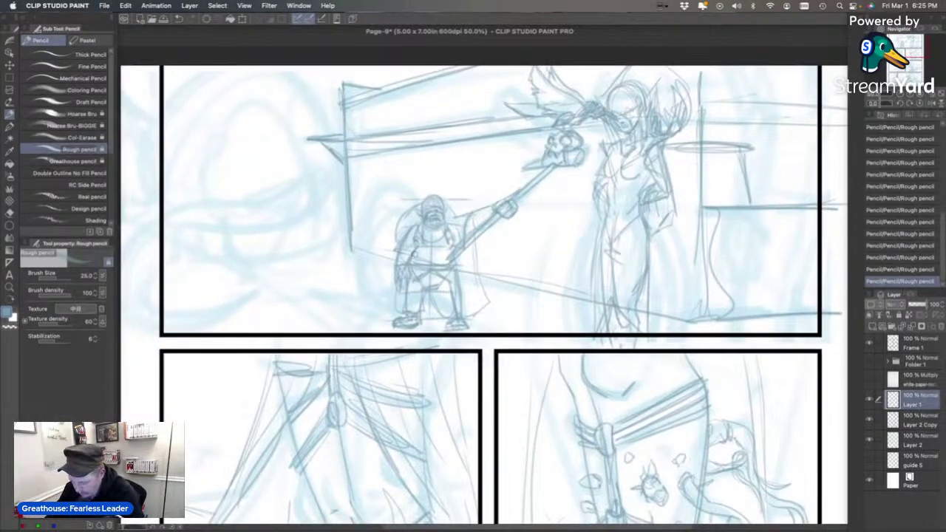
key(super+z)
mouse_move(347, 250)
mouse_down()
mouse_move(405, 193)
mouse_move(363, 293)
mouse_move(402, 301)
mouse_up()
drag(548, 197, 580, 356)
drag(532, 231, 550, 332)
drag(418, 320, 540, 347)
drag(531, 250, 615, 195)
mouse_move(653, 250)
mouse_down()
mouse_move(657, 314)
mouse_move(649, 334)
mouse_up()
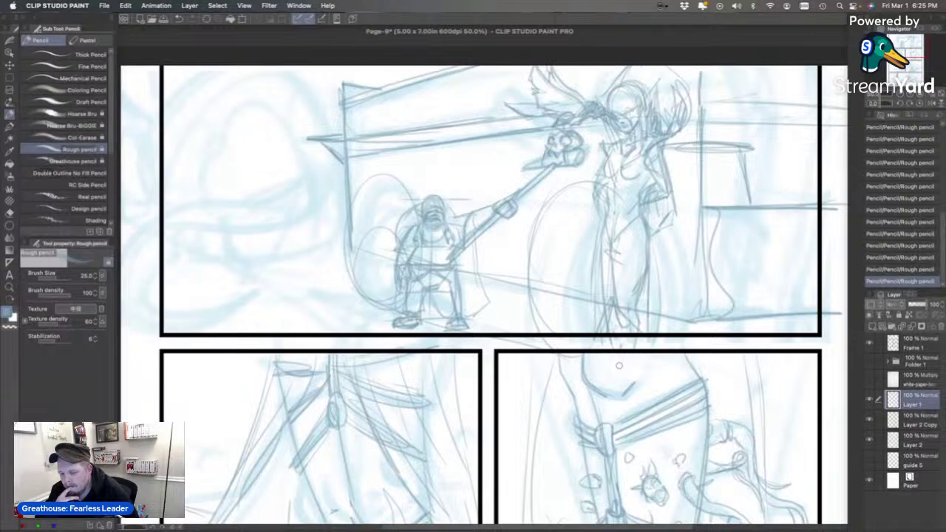
Darken and double the rims of both wagon wheels and draw a small hub in each.
drag(909, 46, 907, 48)
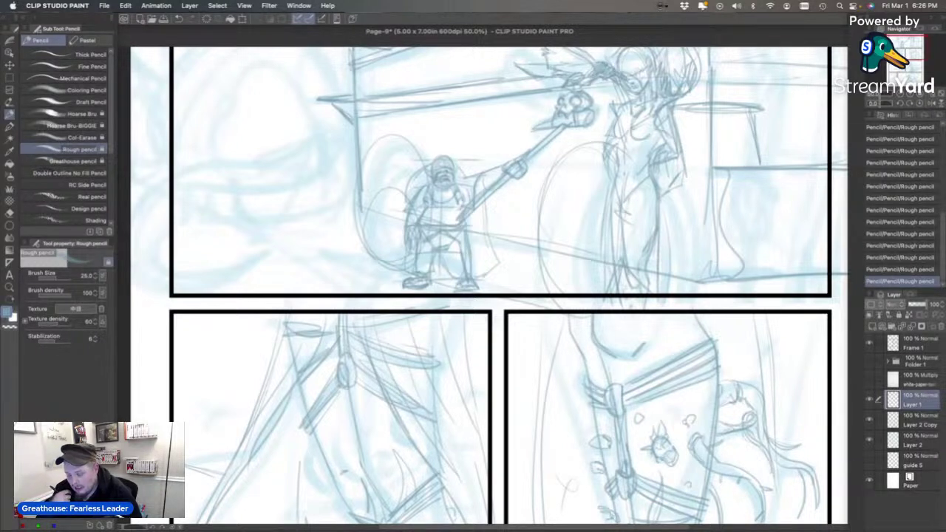
mouse_move(355, 244)
mouse_down()
mouse_move(380, 135)
mouse_move(410, 182)
mouse_up()
drag(375, 136, 406, 180)
drag(356, 224, 409, 270)
drag(561, 146, 550, 290)
mouse_move(550, 290)
mouse_down()
mouse_move(571, 151)
mouse_move(610, 191)
mouse_up()
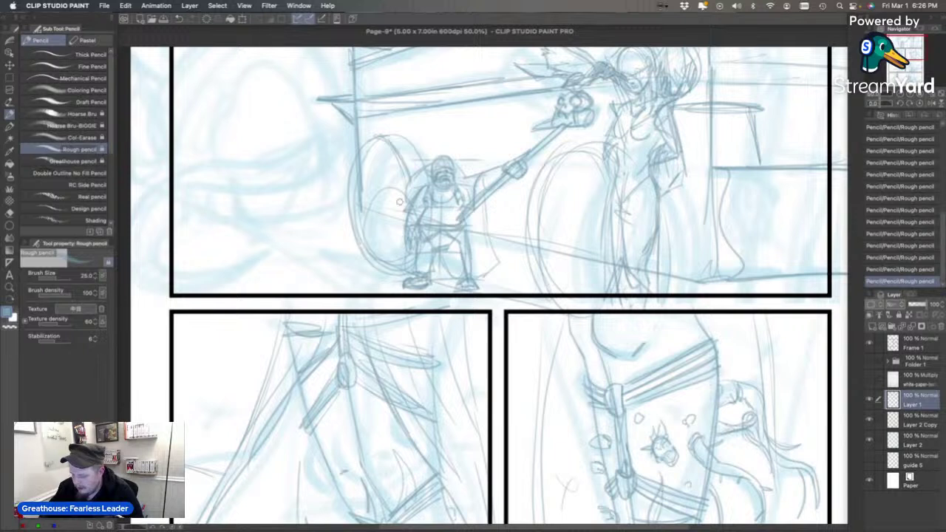
drag(382, 197, 383, 198)
mouse_move(585, 227)
mouse_down()
mouse_move(580, 238)
mouse_move(586, 229)
mouse_up()
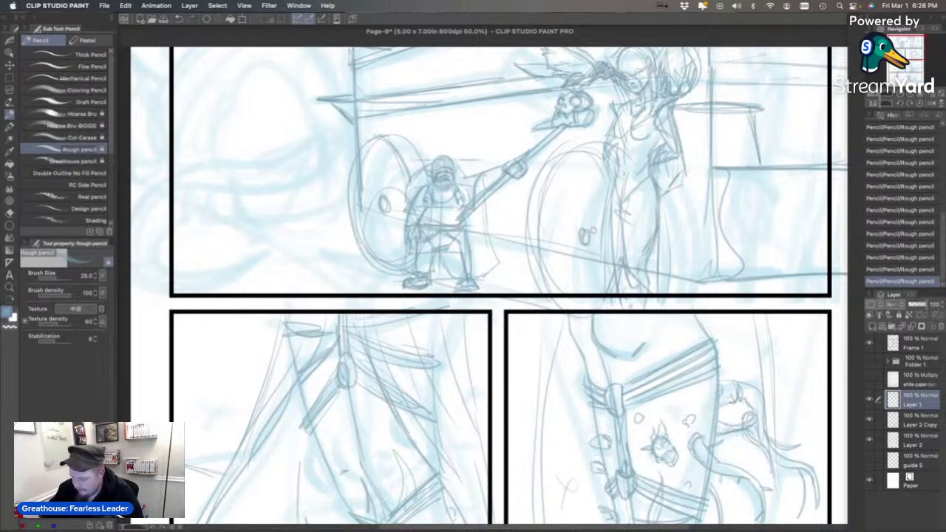
Draw a slanted guide line from the near wheel to the panel border, checking it with undo and redo.
drag(903, 52, 894, 50)
drag(538, 199, 363, 170)
key(ctrl+z)
key(ctrl+z)
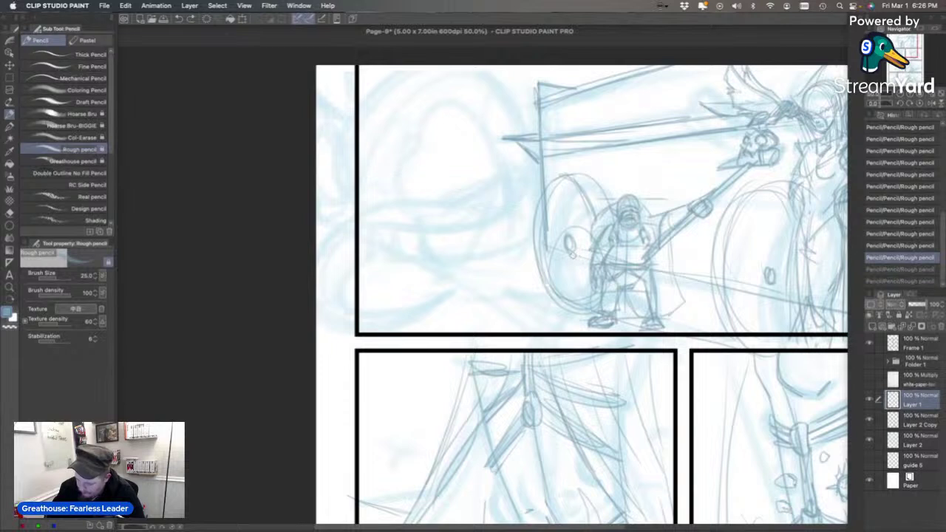
key(ctrl+y)
key(ctrl+y)
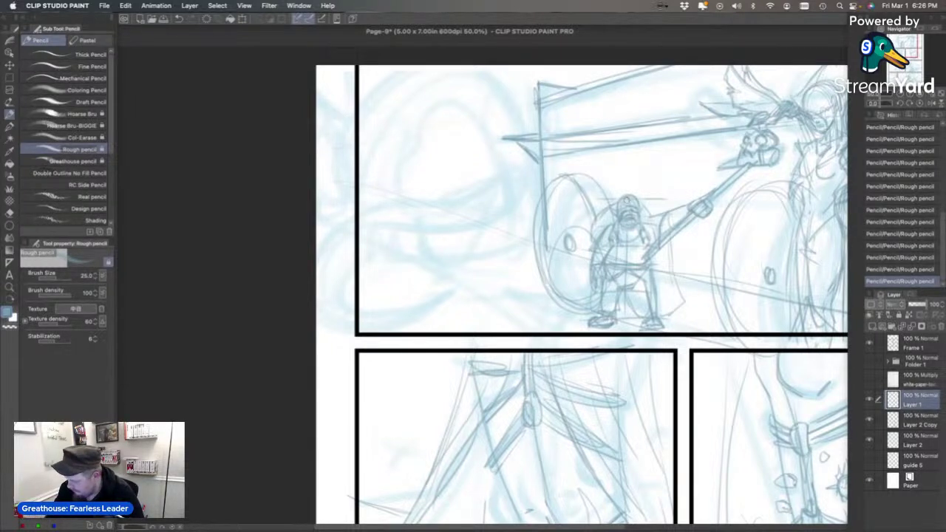
Draw a long two-edged shaft from the panel's border to the wagon's near corner above the wheel.
mouse_move(899, 47)
mouse_down()
mouse_move(909, 47)
mouse_move(890, 45)
mouse_up()
drag(603, 190, 780, 204)
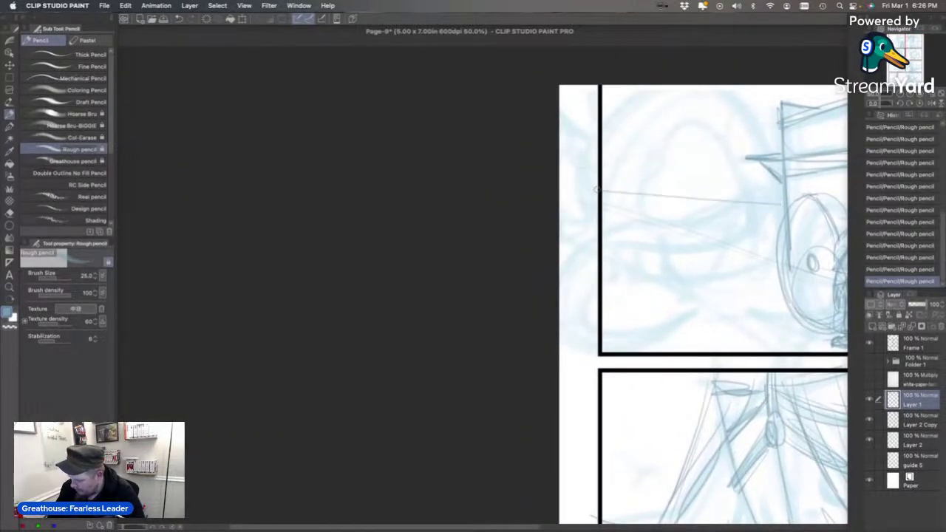
drag(603, 196, 776, 218)
mouse_move(651, 201)
mouse_down()
mouse_move(749, 213)
mouse_move(784, 219)
mouse_up()
drag(767, 203, 794, 204)
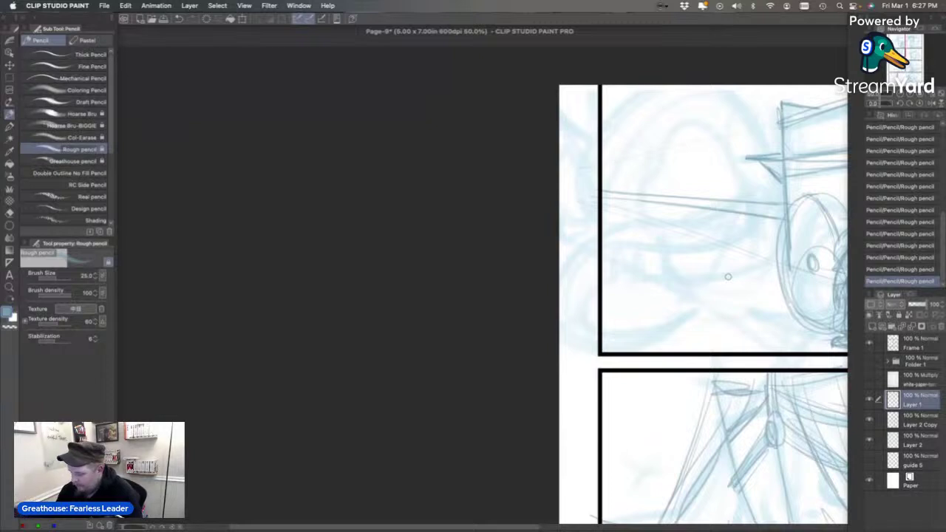
Sketch long sweeping curved strokes beneath the wagon shaft, following the roughs from the panel border toward the near wheel.
drag(883, 57, 888, 58)
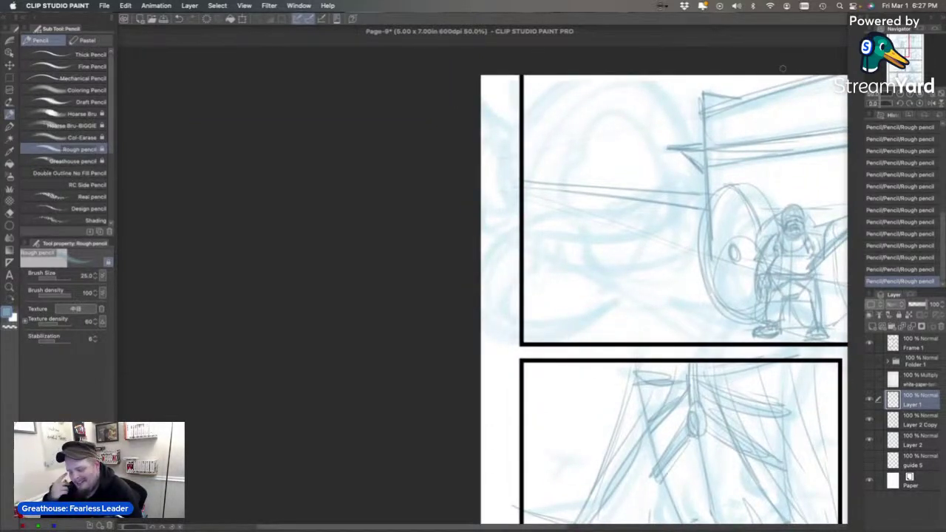
mouse_move(689, 127)
mouse_down()
mouse_move(694, 176)
mouse_move(665, 214)
mouse_up()
key(super+z)
mouse_move(693, 147)
mouse_down()
mouse_move(673, 229)
mouse_move(682, 217)
mouse_move(638, 235)
mouse_move(551, 231)
mouse_move(504, 275)
mouse_up()
mouse_move(662, 237)
mouse_down()
mouse_move(654, 256)
mouse_move(660, 232)
mouse_move(607, 220)
mouse_move(491, 248)
mouse_up()
mouse_move(692, 232)
mouse_down()
mouse_move(611, 277)
mouse_move(617, 268)
mouse_move(508, 288)
mouse_up()
mouse_move(534, 274)
mouse_down()
mouse_move(651, 278)
mouse_move(679, 259)
mouse_up()
drag(661, 190, 662, 160)
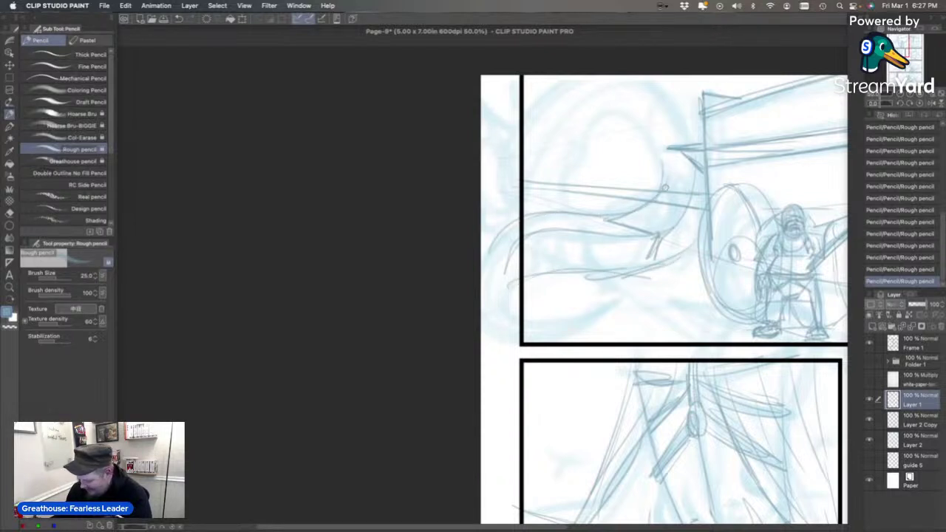
Draw a pointed, rounded form with an inner contour across the wagon shaft and undo the last stroke.
mouse_move(581, 151)
mouse_down()
mouse_move(617, 140)
mouse_move(635, 198)
mouse_move(590, 133)
mouse_move(556, 193)
mouse_move(623, 183)
mouse_move(612, 131)
mouse_move(643, 185)
mouse_up()
mouse_move(560, 167)
mouse_down()
mouse_move(564, 208)
mouse_move(563, 189)
mouse_up()
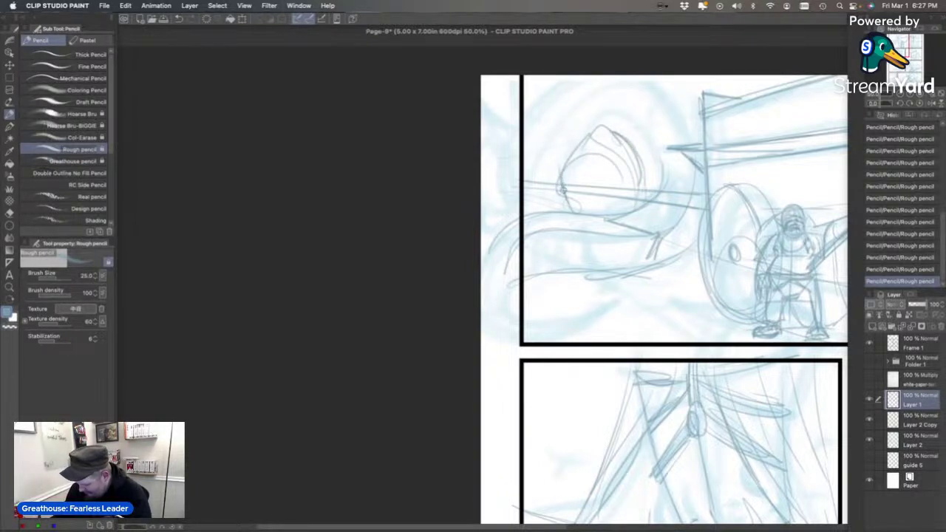
key(super+z)
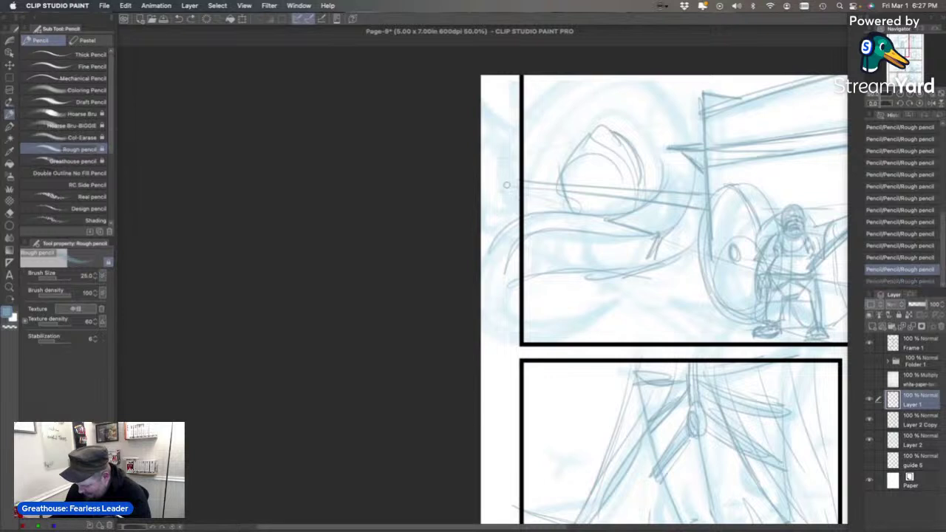
Sketch a narrow loop outside the panel border, then add curved contours around the rounded form and strokes beside the wagon's corner.
mouse_move(508, 152)
mouse_down()
mouse_move(494, 214)
mouse_move(530, 212)
mouse_up()
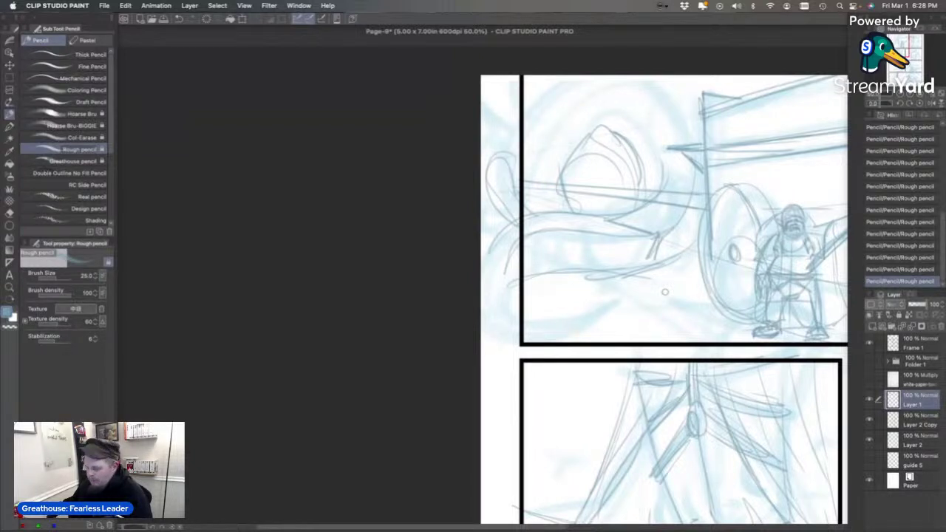
mouse_move(522, 133)
mouse_down()
mouse_move(591, 125)
mouse_move(642, 139)
mouse_up()
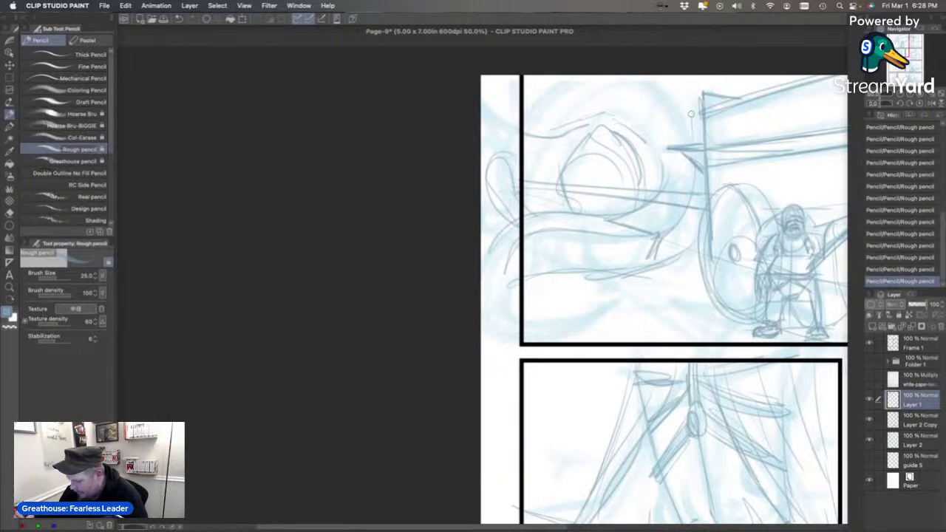
key(super+z)
drag(699, 76, 694, 174)
mouse_move(650, 127)
mouse_down()
mouse_move(667, 85)
mouse_move(701, 93)
mouse_move(697, 146)
mouse_up()
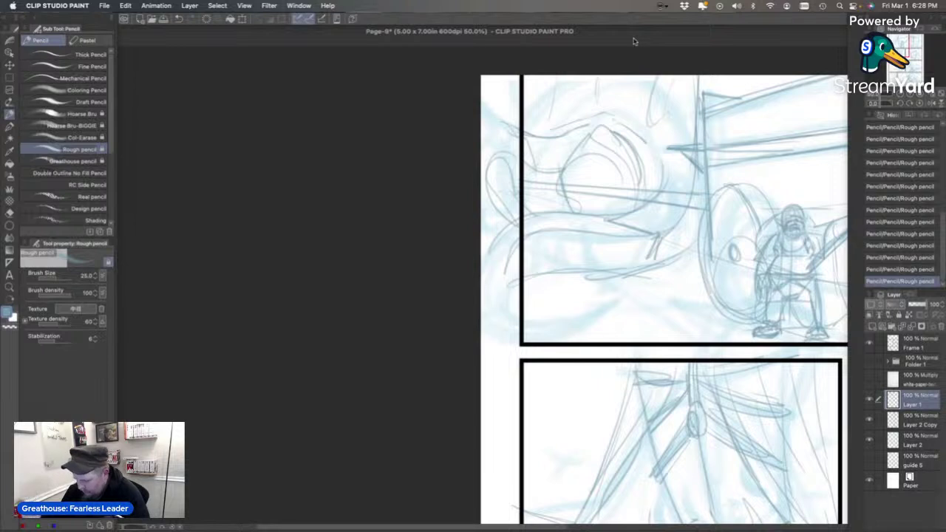
mouse_move(575, 72)
mouse_down()
mouse_move(577, 118)
mouse_move(621, 65)
mouse_move(623, 168)
mouse_move(668, 104)
mouse_move(691, 132)
mouse_move(661, 185)
mouse_move(697, 185)
mouse_up()
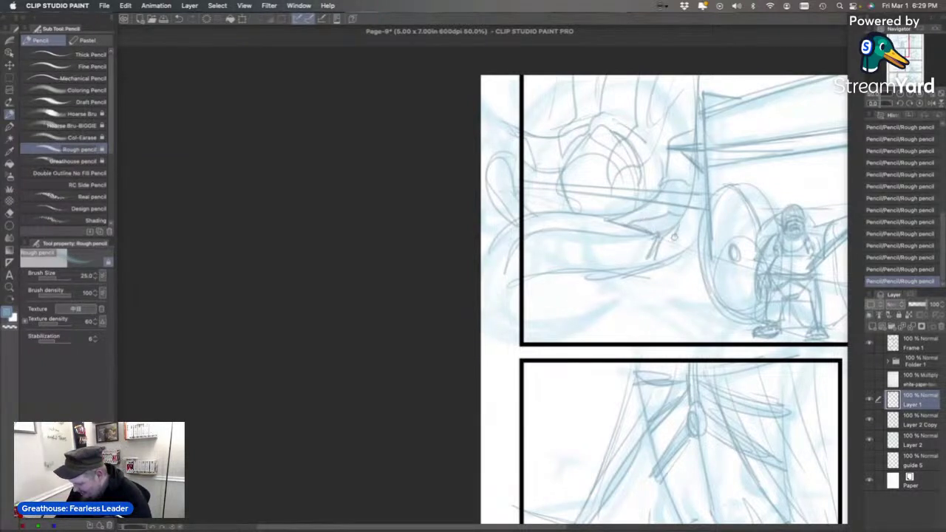
Add short jagged strokes beneath the sweeping curves and a long hooked curve crossing the top panel's lower-left border.
mouse_move(625, 235)
mouse_down()
mouse_move(588, 221)
mouse_move(561, 226)
mouse_move(598, 237)
mouse_move(595, 263)
mouse_move(617, 229)
mouse_up()
mouse_move(539, 226)
mouse_down()
mouse_move(552, 241)
mouse_move(530, 254)
mouse_up()
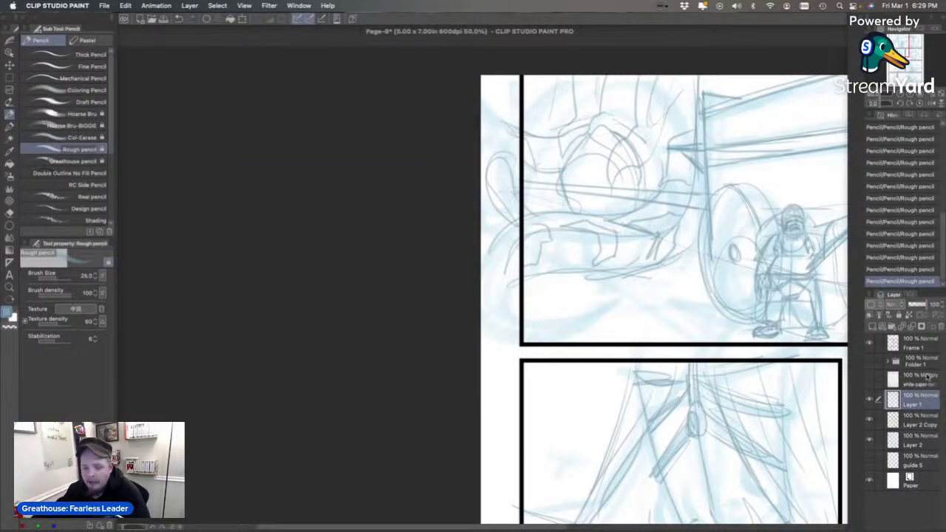
key(super+Tab)
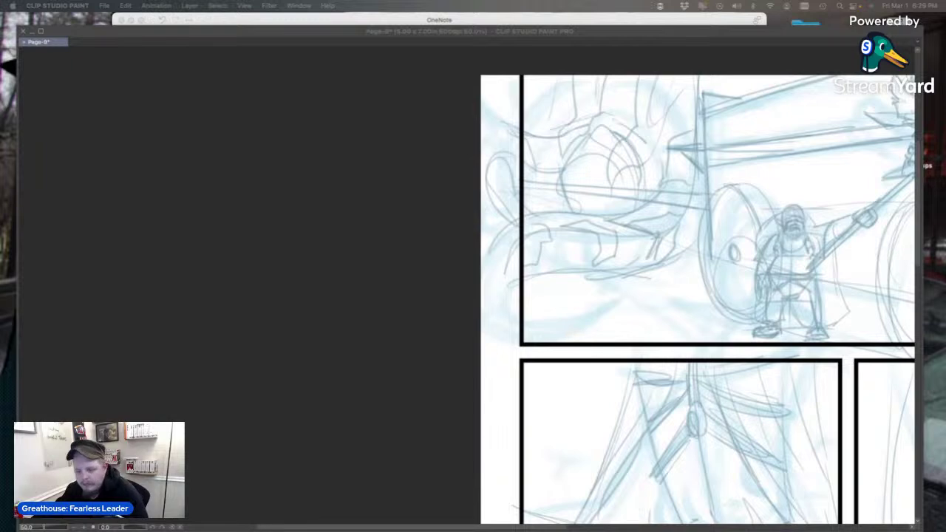
click(630, 238)
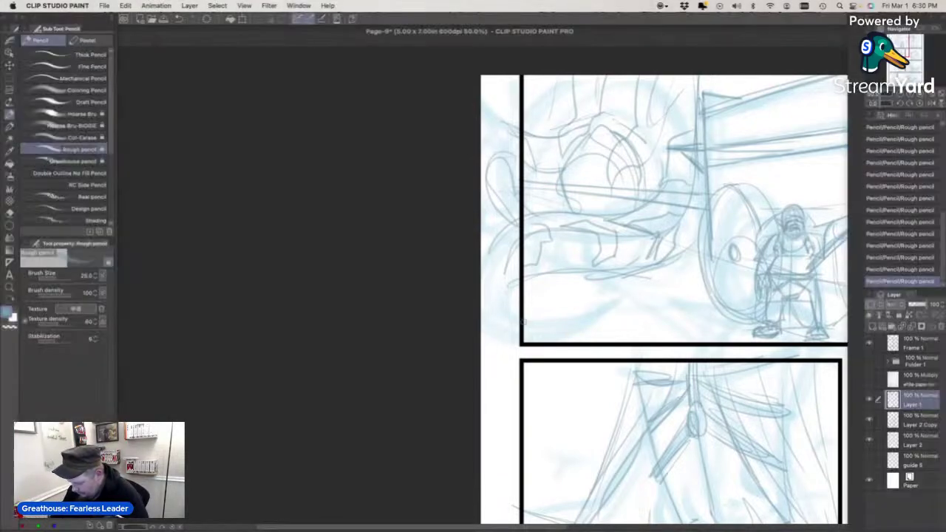
mouse_move(507, 242)
mouse_down()
mouse_move(567, 320)
mouse_move(511, 265)
mouse_move(543, 321)
mouse_up()
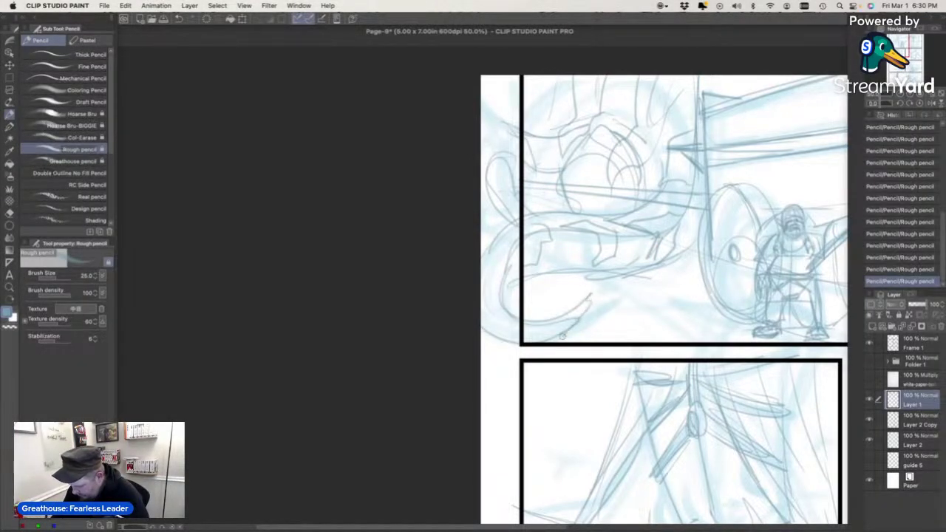
Draw horizontal lines from the post behind the woman past the top panel's border, checking them by toggling Layer 1's visibility.
drag(903, 52, 923, 46)
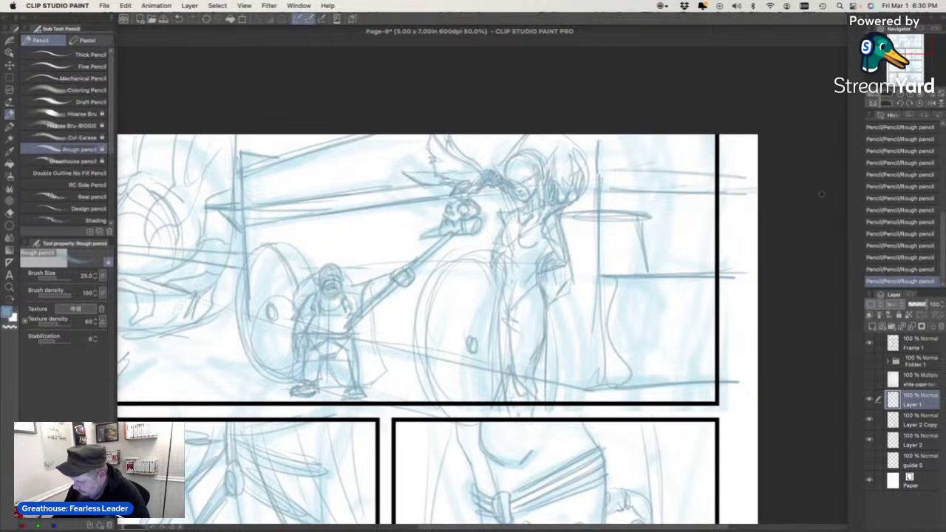
drag(640, 196, 755, 197)
drag(604, 144, 824, 144)
drag(907, 45, 912, 45)
click(869, 399)
click(870, 399)
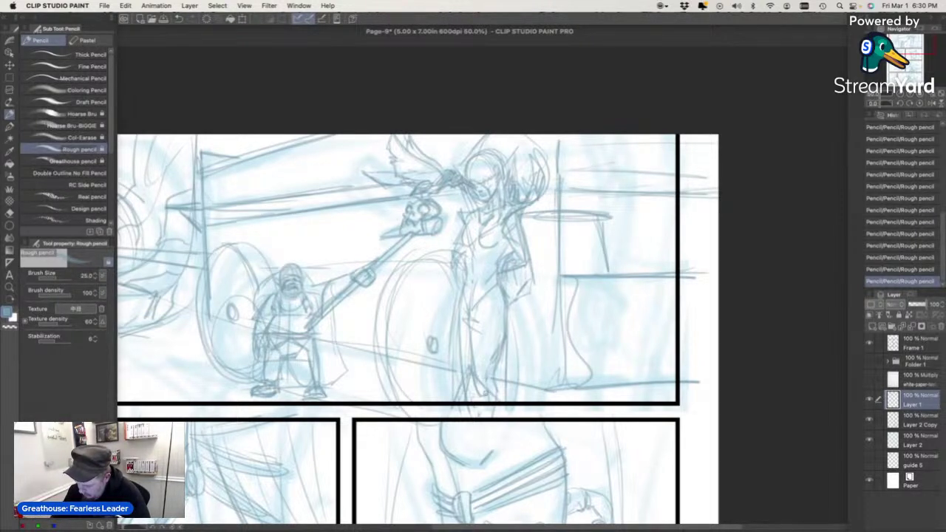
Erase stray lines beside the woman's legs and the post, and add small pencil strokes to the stocky figure's torso.
click(504, 369)
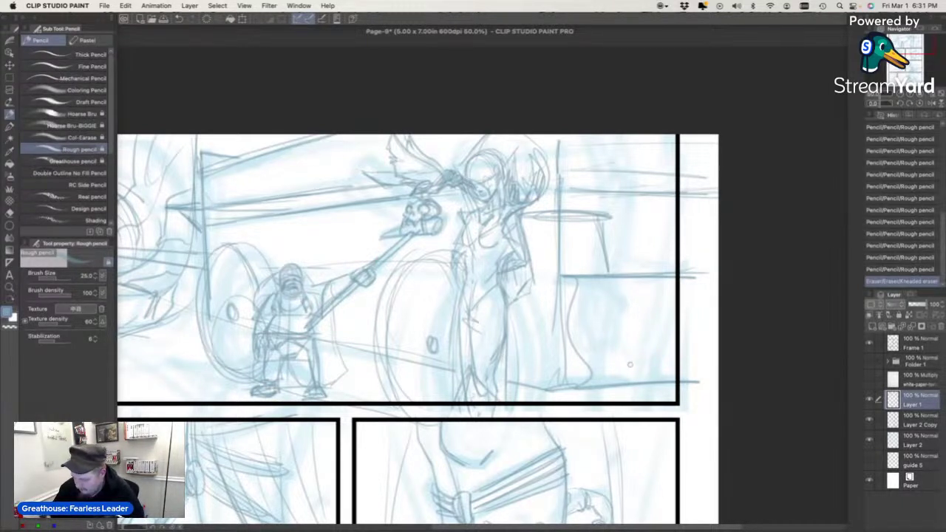
drag(550, 217, 527, 222)
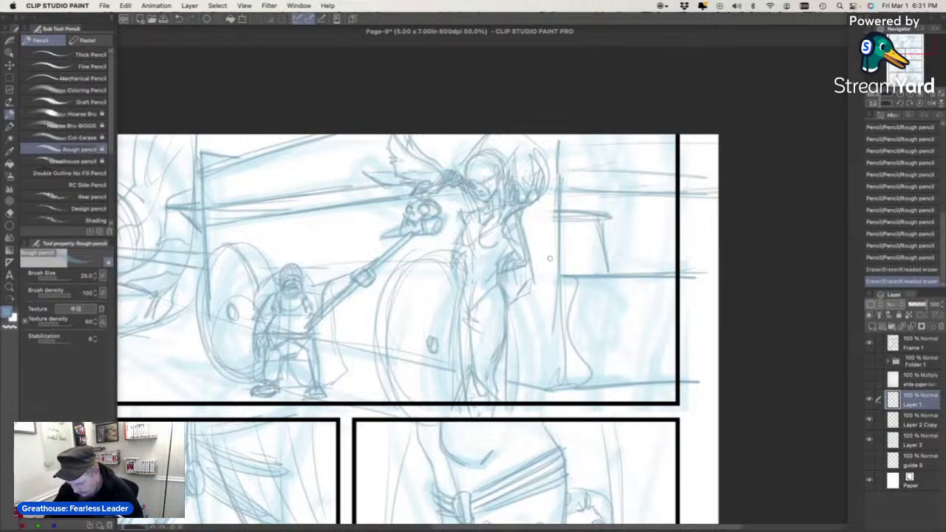
key(super+plus)
drag(442, 112, 838, 70)
mouse_move(489, 229)
mouse_down()
mouse_move(513, 226)
mouse_move(503, 218)
mouse_up()
click(901, 95)
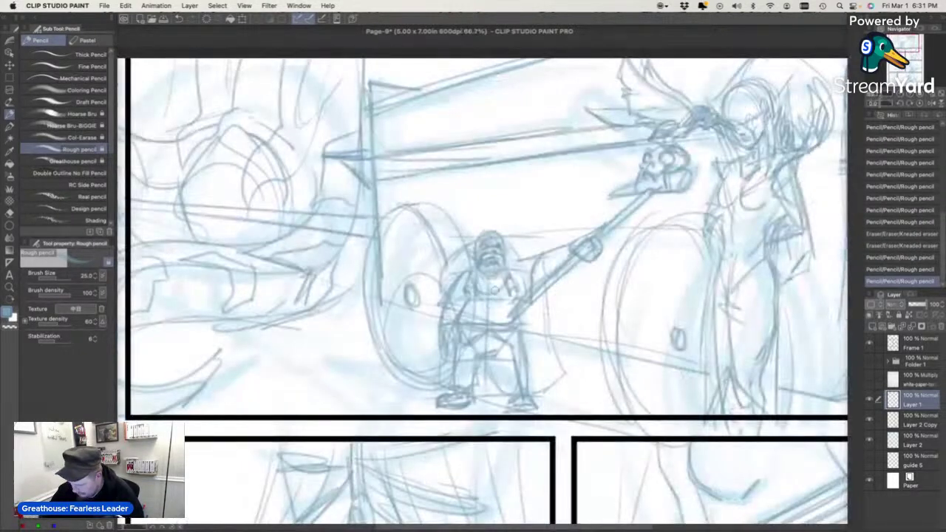
drag(498, 291, 490, 323)
Transfer Layer 1's pencils to the layer below and check the result by toggling Layer 2 Copy's visibility.
drag(908, 48, 917, 45)
click(902, 326)
click(871, 421)
click(871, 421)
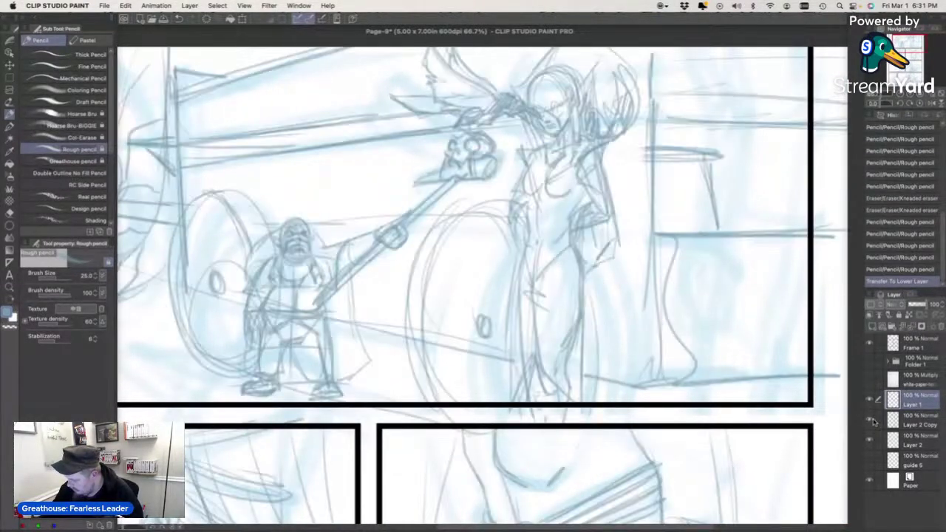
Compare the whole page with Layer 2 Copy shown and hidden, and leave that layer hidden.
click(900, 94)
click(870, 421)
click(871, 421)
click(870, 421)
click(870, 421)
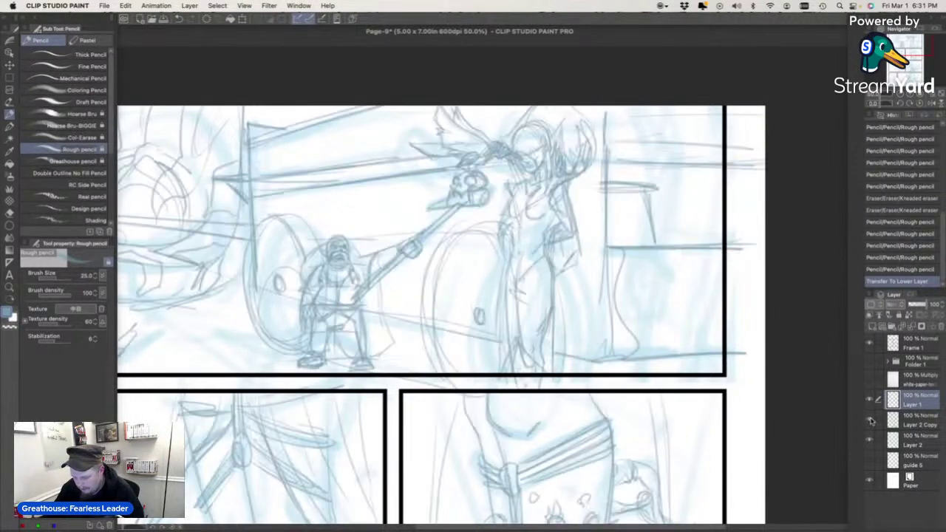
drag(911, 43, 910, 47)
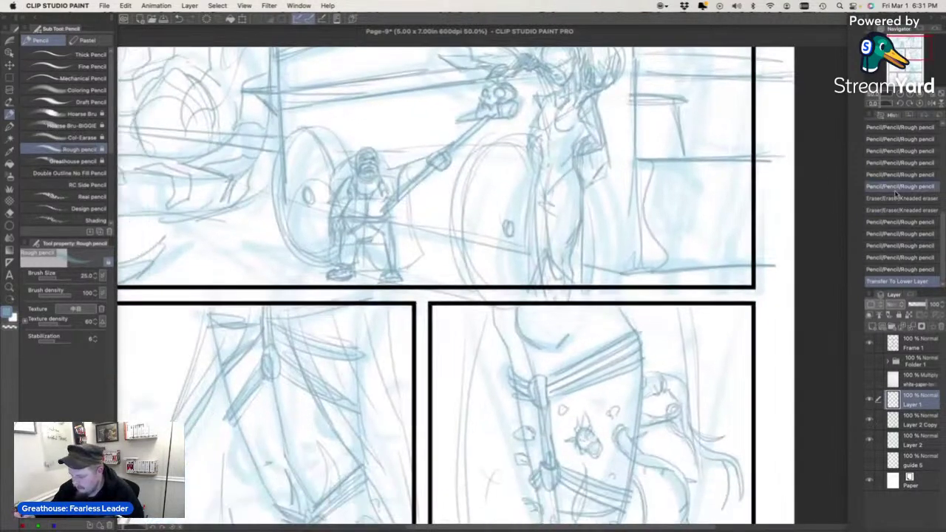
click(899, 93)
click(870, 420)
click(870, 420)
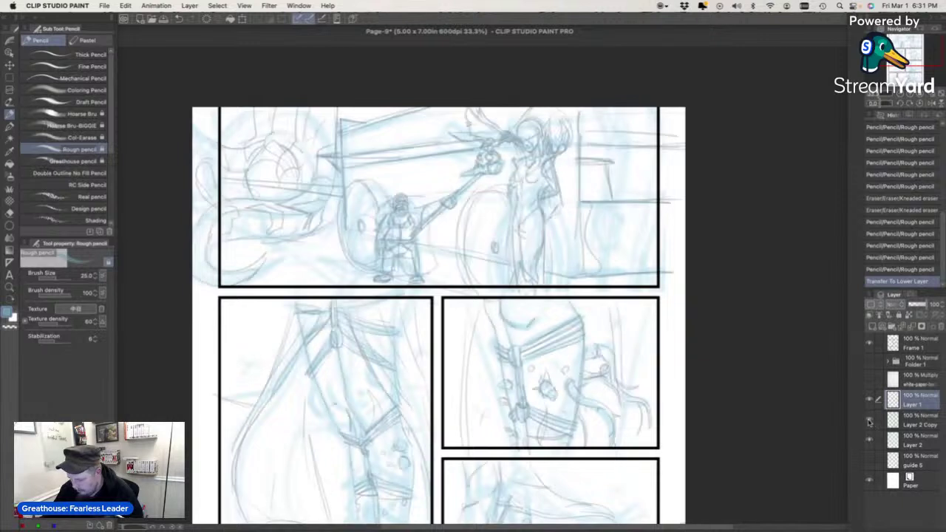
click(869, 421)
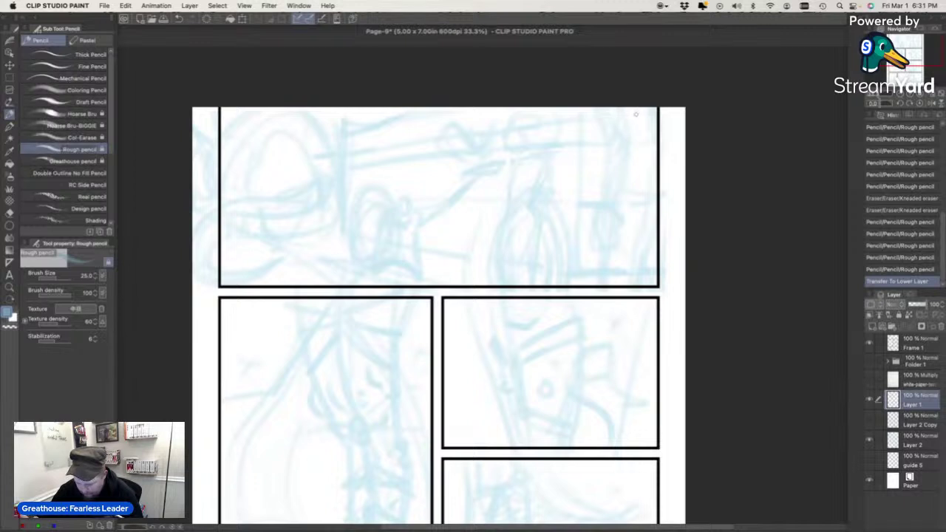
Sketch an upper arm and hanging forearm near the top panel's right border on Layer 1, undoing the first attempt.
drag(600, 140, 620, 140)
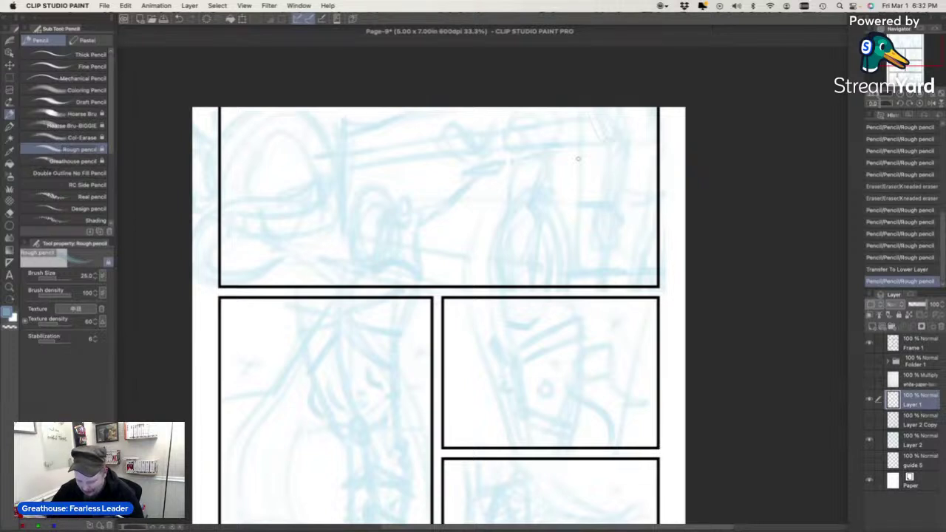
key(super+z)
mouse_move(587, 103)
mouse_down()
mouse_move(605, 139)
mouse_move(624, 135)
mouse_move(619, 87)
mouse_move(629, 155)
mouse_move(638, 126)
mouse_move(625, 130)
mouse_move(638, 136)
mouse_move(636, 160)
mouse_move(638, 150)
mouse_move(620, 209)
mouse_move(603, 183)
mouse_move(603, 207)
mouse_move(602, 196)
mouse_move(591, 225)
mouse_up()
drag(601, 180, 603, 235)
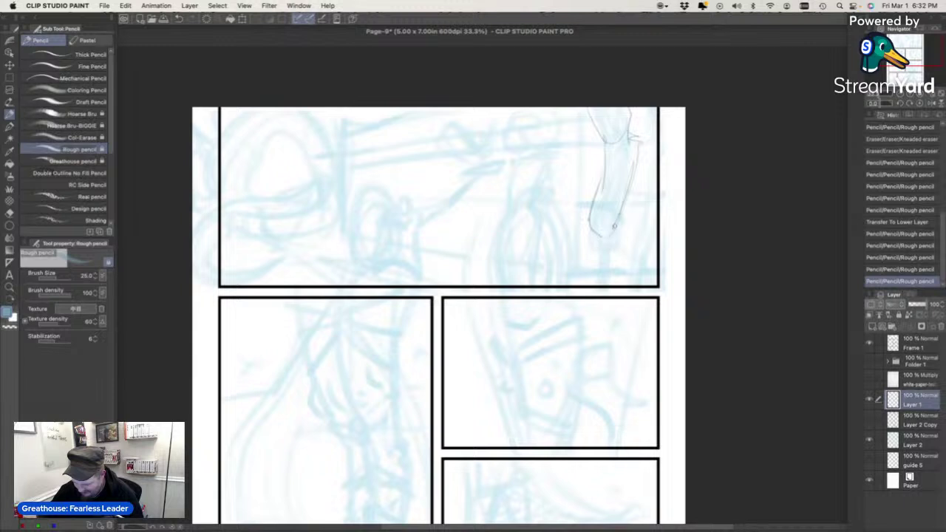
Redraw the forearm's inner edge from the elbow to the wrist so the arm tapers downward.
drag(606, 165, 595, 226)
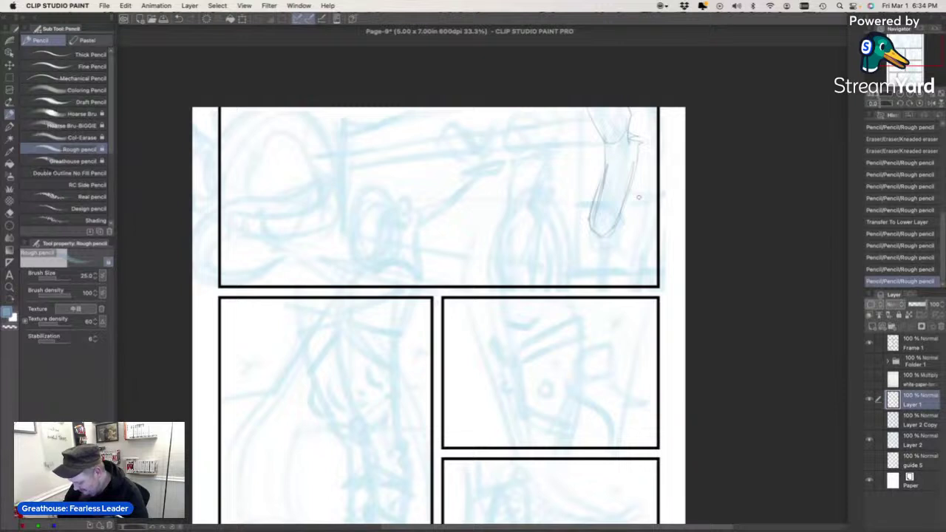
mouse_move(597, 192)
mouse_down()
mouse_move(602, 138)
mouse_move(591, 231)
mouse_up()
mouse_move(604, 137)
mouse_down()
mouse_move(591, 240)
mouse_move(603, 164)
mouse_move(592, 221)
mouse_up()
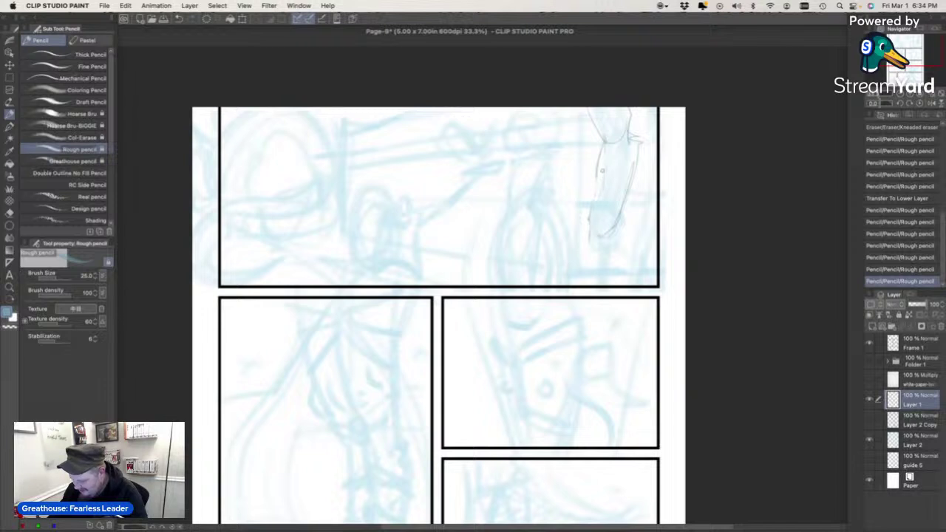
drag(604, 141, 590, 237)
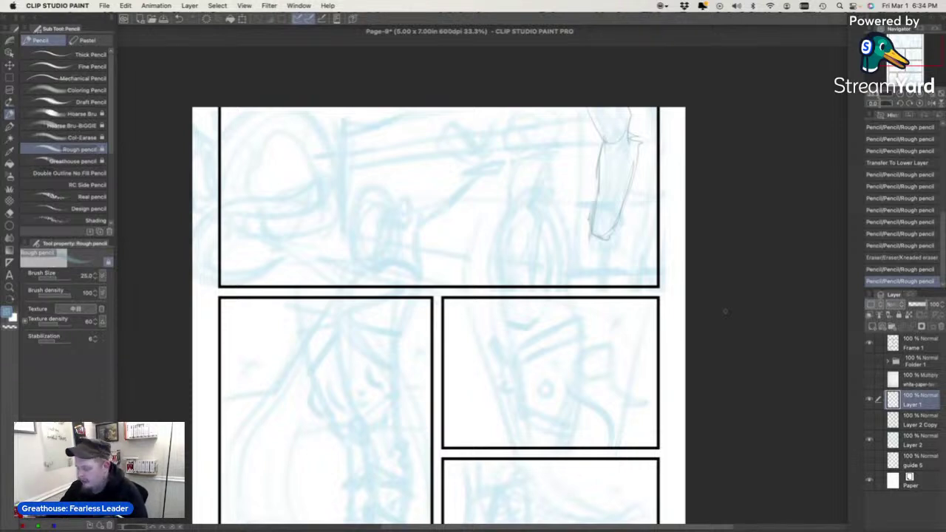
Draw a closed fist with curled fingers at the end of the forearm, undoing the first strokes.
mouse_move(591, 216)
mouse_down()
mouse_move(589, 238)
mouse_move(605, 253)
mouse_move(624, 222)
mouse_move(614, 241)
mouse_move(597, 234)
mouse_move(614, 248)
mouse_move(595, 235)
mouse_move(609, 229)
mouse_move(587, 238)
mouse_move(616, 247)
mouse_move(616, 236)
mouse_up()
key(super+z)
key(super+z)
key(super+z)
mouse_move(605, 243)
mouse_down()
mouse_move(616, 249)
mouse_move(588, 233)
mouse_up()
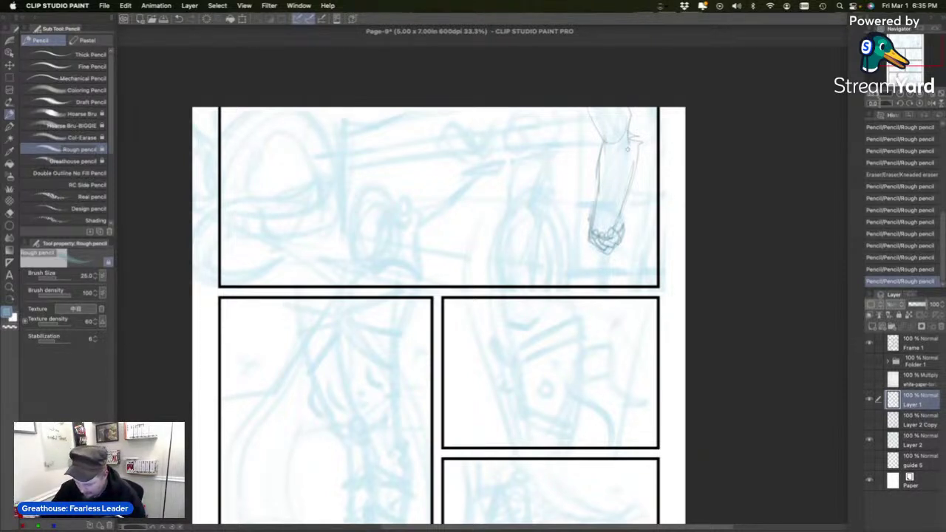
Draw two curved bands across the forearm and refine the arm's outer edge around the elbow.
mouse_move(595, 208)
mouse_down()
mouse_move(624, 201)
mouse_move(599, 207)
mouse_move(640, 169)
mouse_move(603, 178)
mouse_move(631, 169)
mouse_up()
key(super+z)
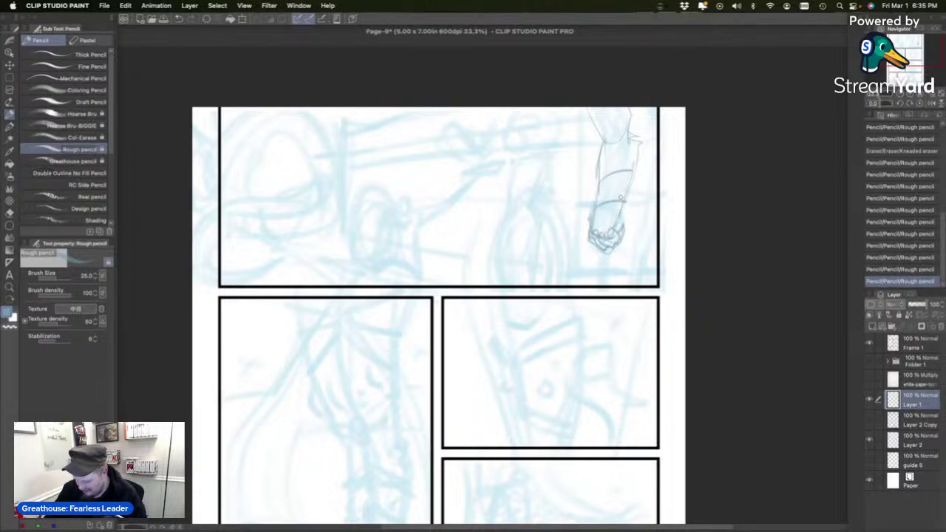
drag(629, 139, 634, 107)
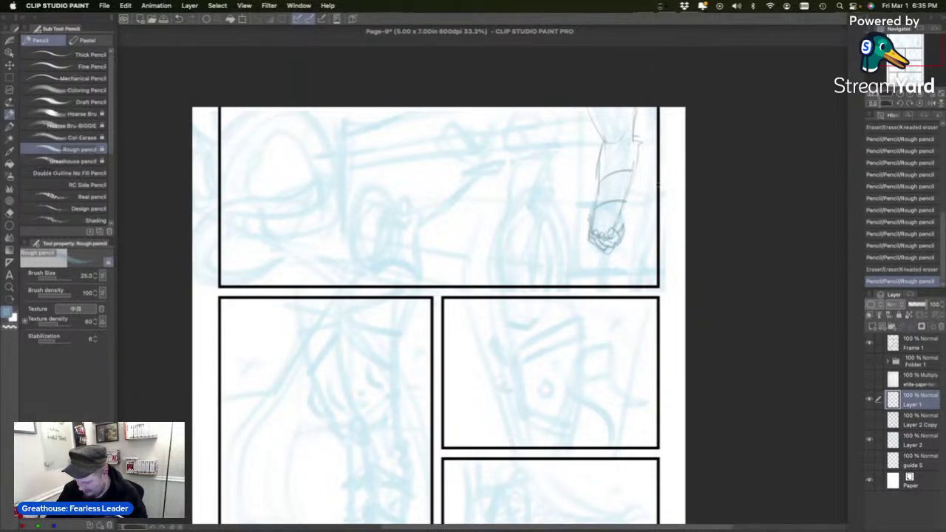
drag(643, 149, 654, 153)
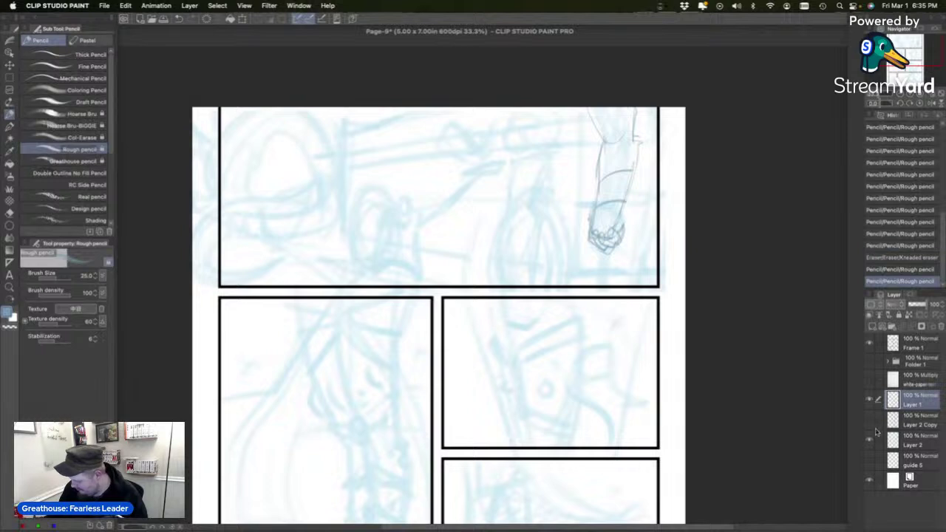
Hide the Frame 1 layer and draw the figure's long back line and the leg edges below the fist, redoing unsatisfactory strokes.
click(870, 344)
mouse_move(664, 127)
mouse_down()
mouse_move(657, 198)
mouse_move(665, 185)
mouse_move(644, 264)
mouse_move(605, 275)
mouse_up()
key(super+z)
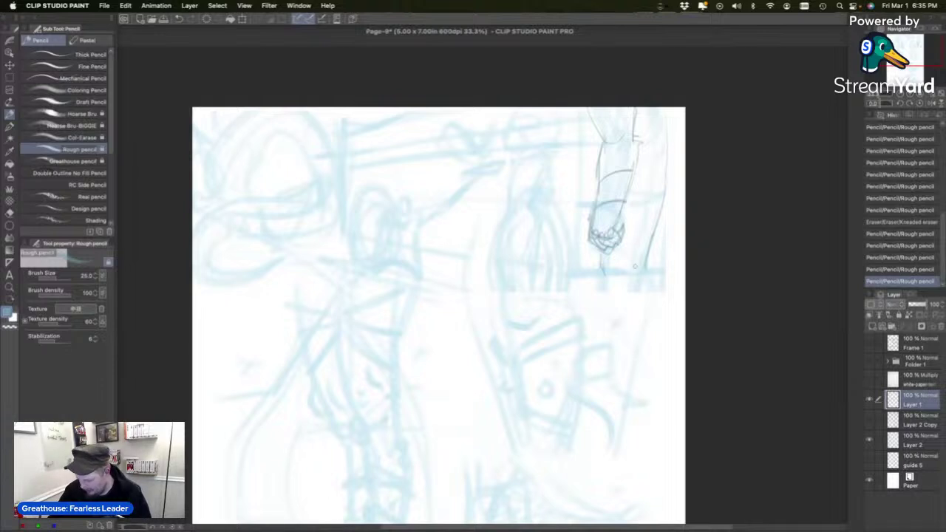
mouse_move(603, 265)
mouse_down()
mouse_move(610, 293)
mouse_move(653, 291)
mouse_move(644, 262)
mouse_move(644, 291)
mouse_up()
key(super+z)
drag(601, 261, 609, 288)
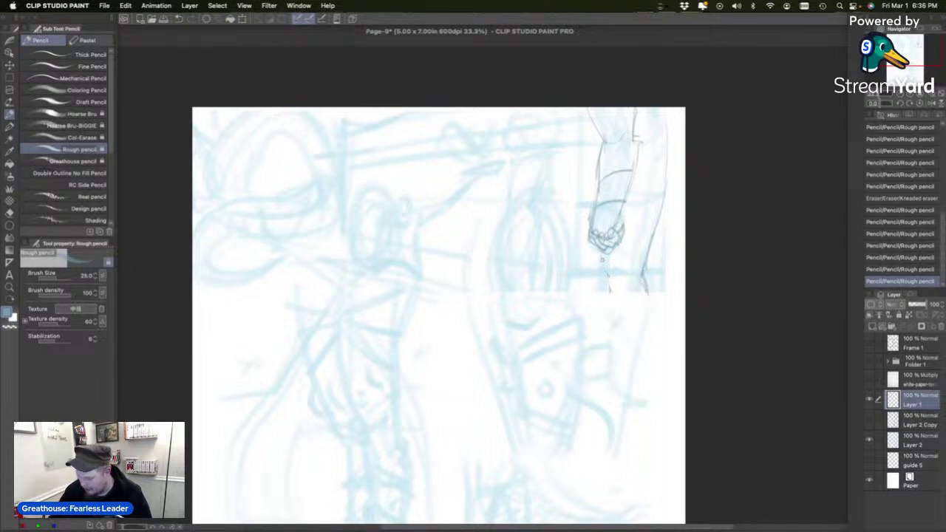
drag(609, 252, 611, 290)
key(super+z)
drag(604, 255, 612, 293)
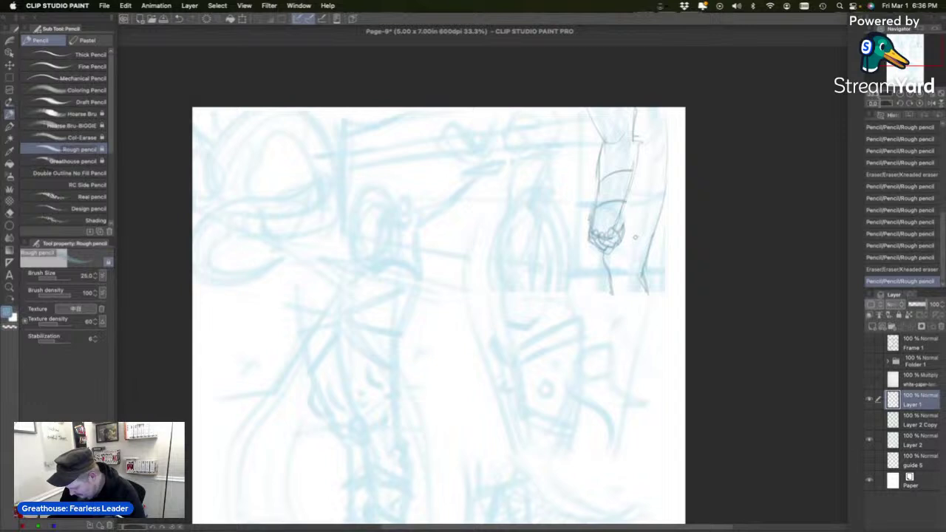
Draw a small rectangular form beside the elbow and a long slanted line descending from it, undoing the last stroke.
mouse_move(640, 144)
mouse_down()
mouse_move(672, 142)
mouse_move(646, 157)
mouse_move(676, 160)
mouse_move(677, 142)
mouse_move(649, 141)
mouse_move(678, 146)
mouse_move(674, 164)
mouse_move(652, 166)
mouse_up()
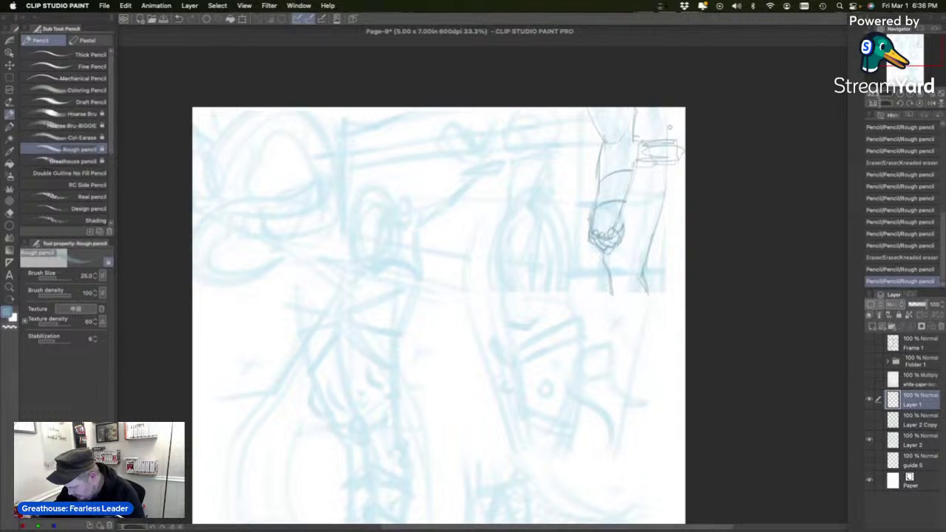
mouse_move(644, 184)
mouse_down()
mouse_move(645, 147)
mouse_move(668, 285)
mouse_up()
key(super+z)
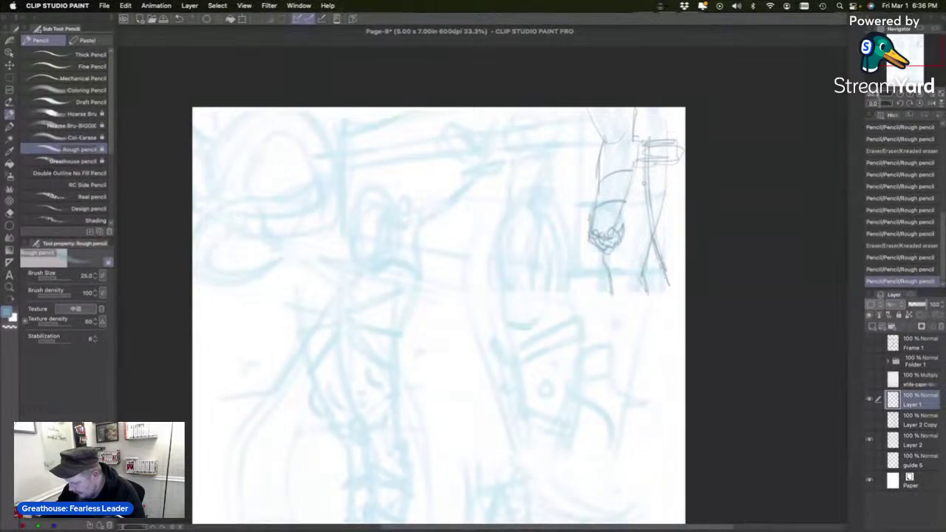
Add curved contour lines across the figure's hip and thigh, show the Frame 1 layer again, and draw an upper-arm band.
mouse_move(651, 173)
mouse_down()
mouse_move(641, 167)
mouse_move(653, 236)
mouse_move(641, 266)
mouse_up()
drag(621, 217, 656, 208)
mouse_move(612, 256)
mouse_down()
mouse_move(640, 246)
mouse_move(642, 287)
mouse_up()
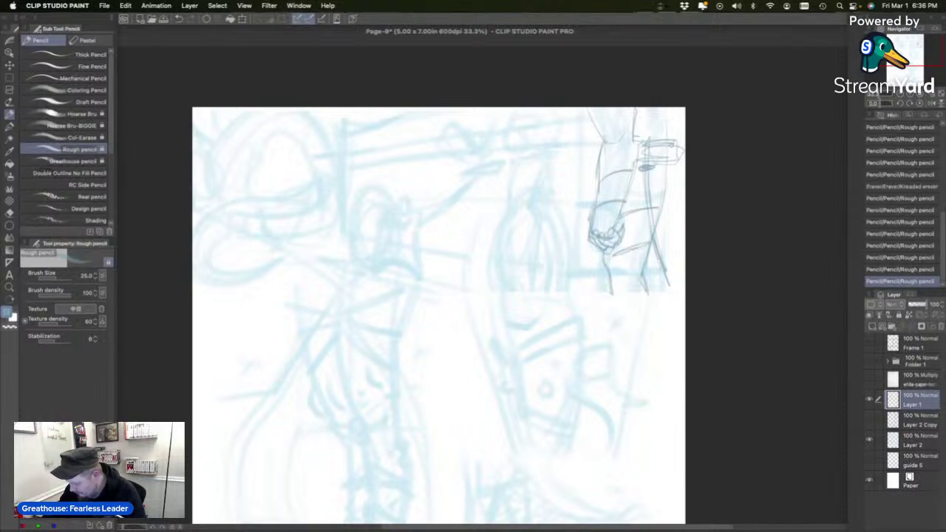
click(870, 344)
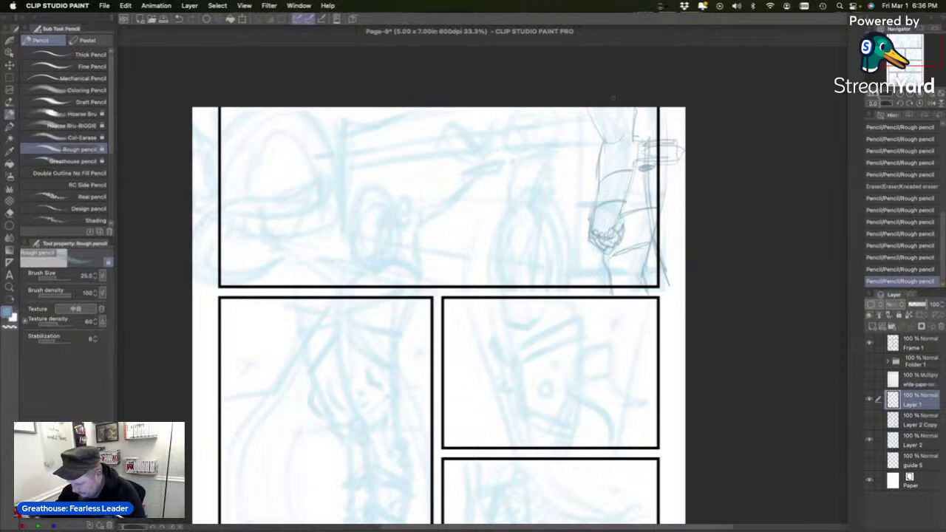
mouse_move(602, 131)
mouse_down()
mouse_move(620, 108)
mouse_move(603, 128)
mouse_move(601, 108)
mouse_up()
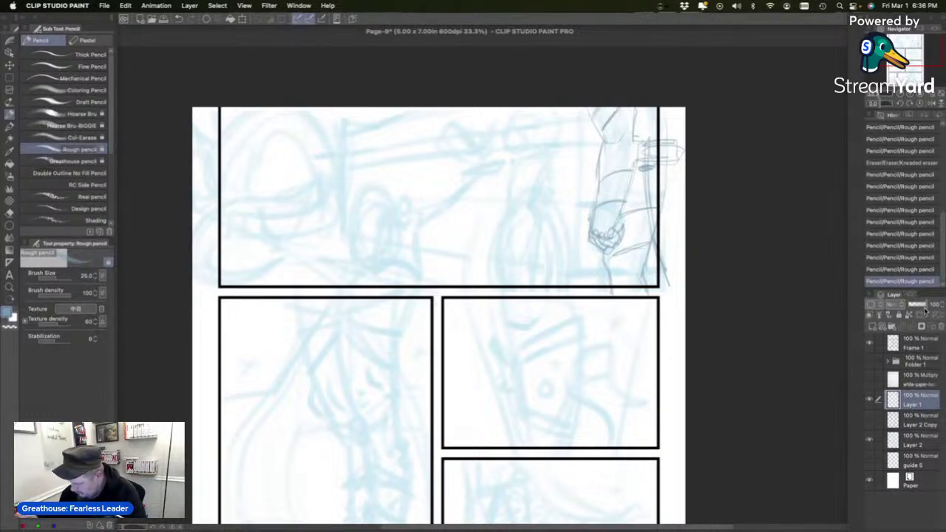
Show and select the Layer 2 Copy layer and erase its old lines overlapping the large figure's arm in the top panel.
click(870, 419)
click(910, 420)
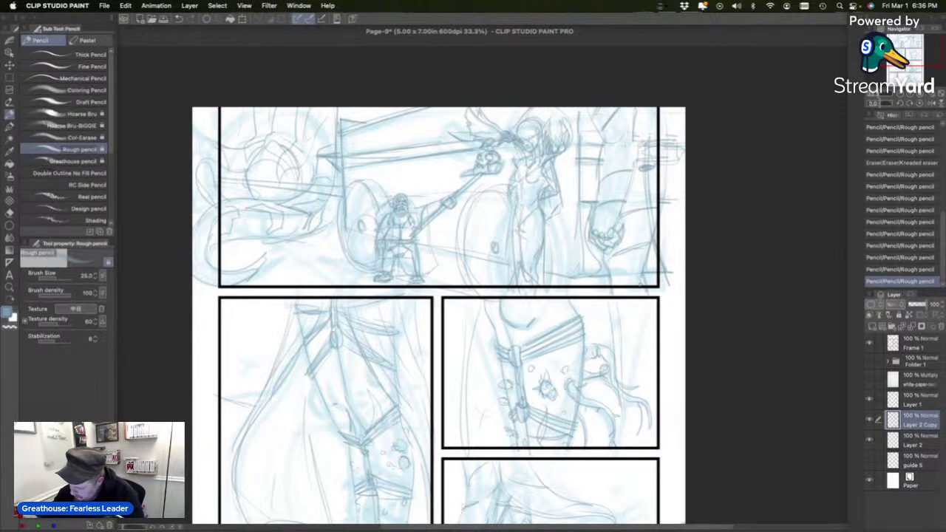
drag(625, 121, 635, 144)
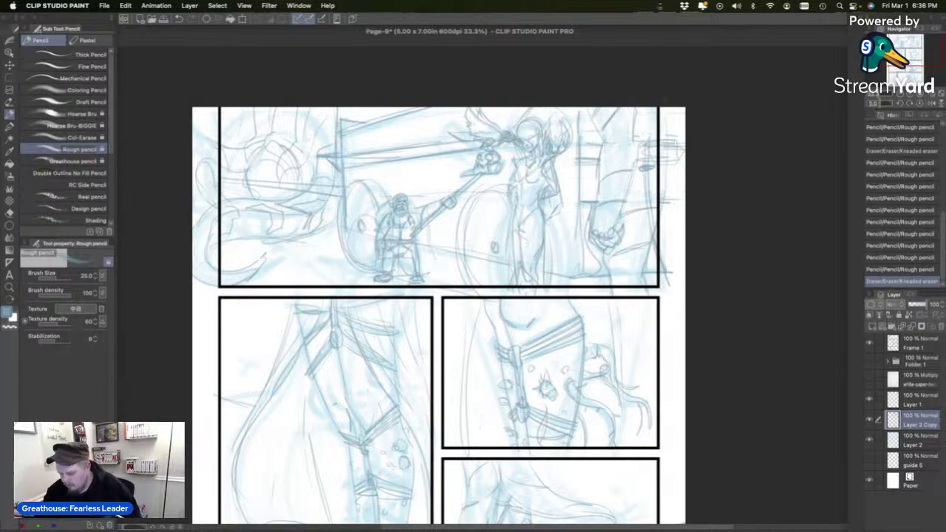
drag(911, 51, 906, 74)
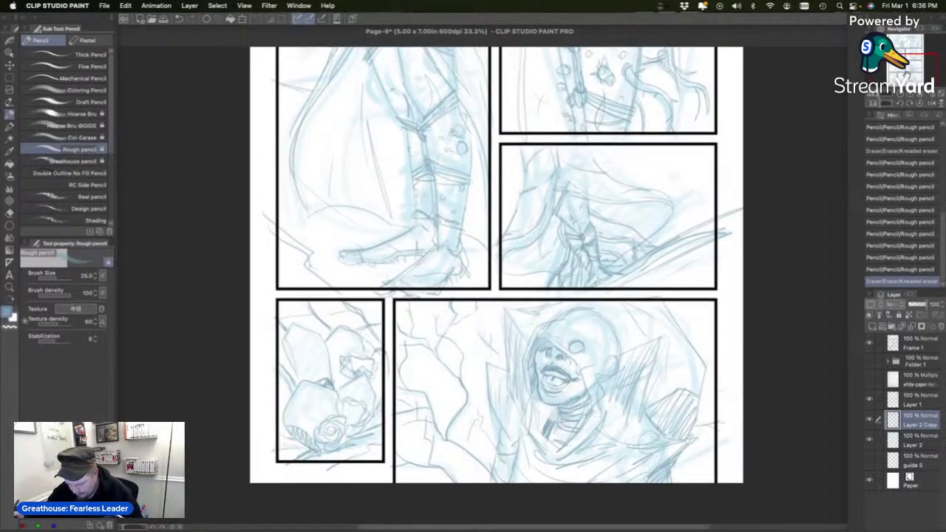
scroll(466, 288, up, 8)
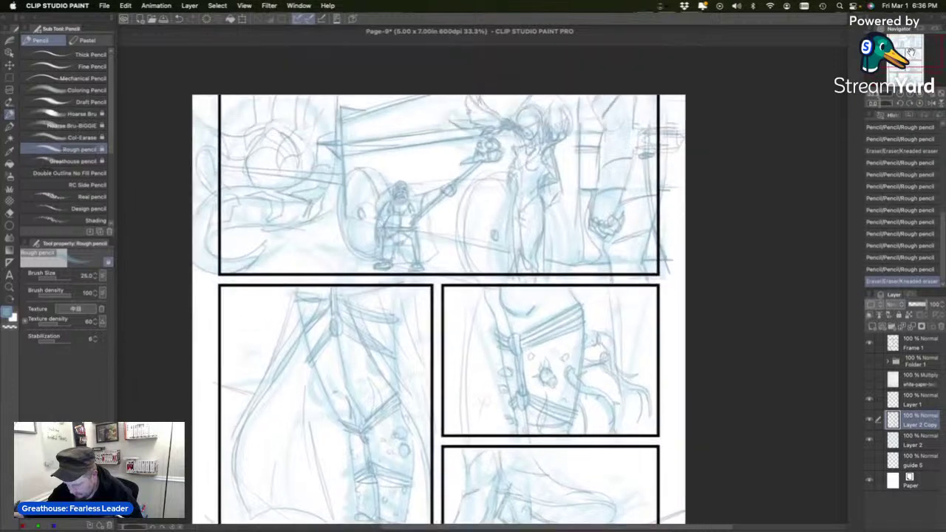
drag(911, 52, 910, 54)
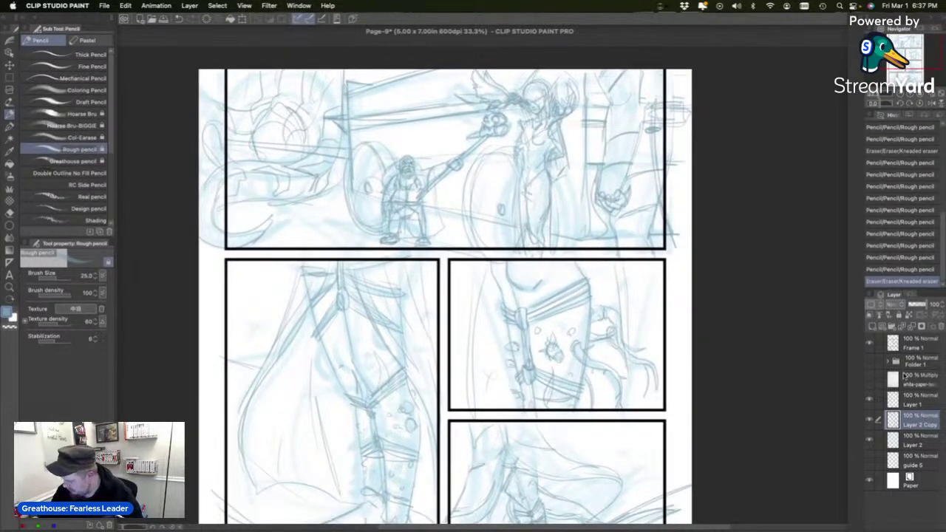
Transfer Layer 1 onto Layer 2 Copy, merge the two, and transfer the combined pencils down to Layer 2.
click(914, 404)
click(913, 327)
click(911, 328)
click(902, 327)
Lower the opacity of Layer 2 to 59% and make Layer 2 Copy the active drawing layer.
click(916, 422)
click(919, 310)
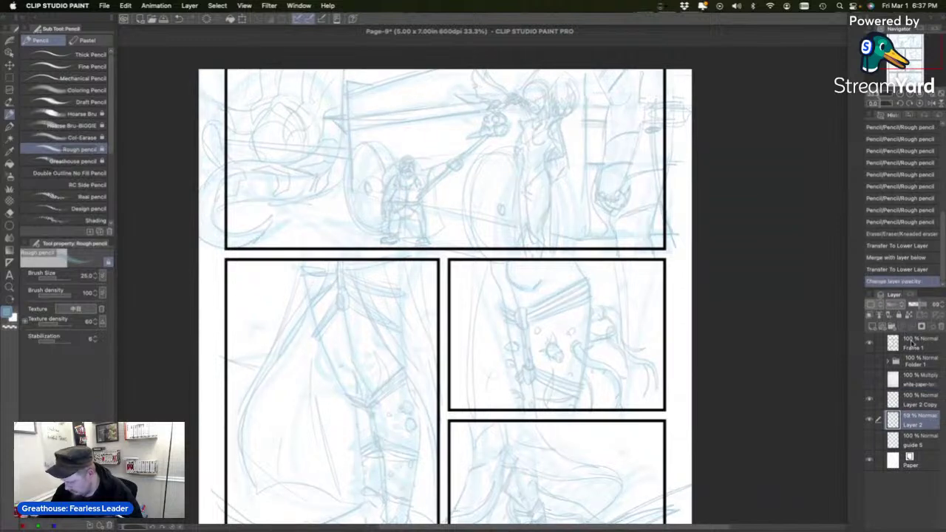
click(921, 396)
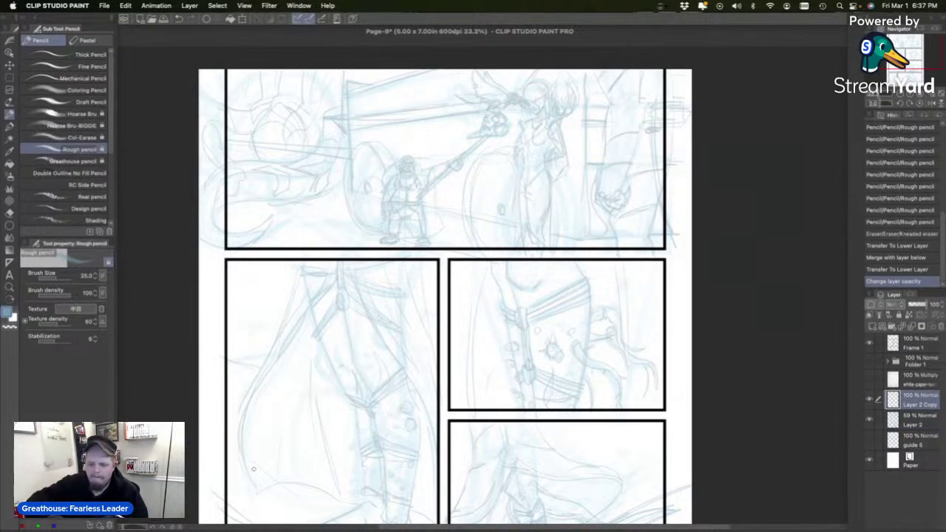
Save the Page-9 file and switch to another open application.
key(super+s)
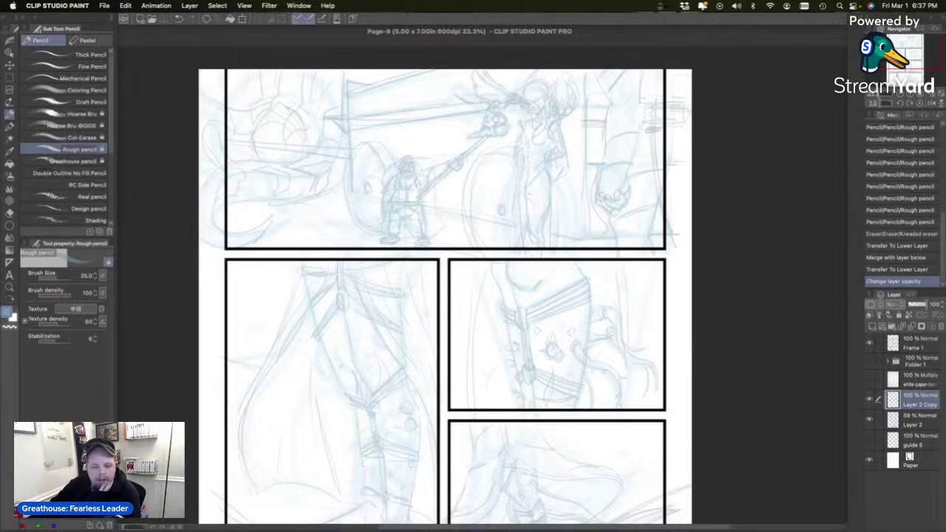
key(super+Tab)
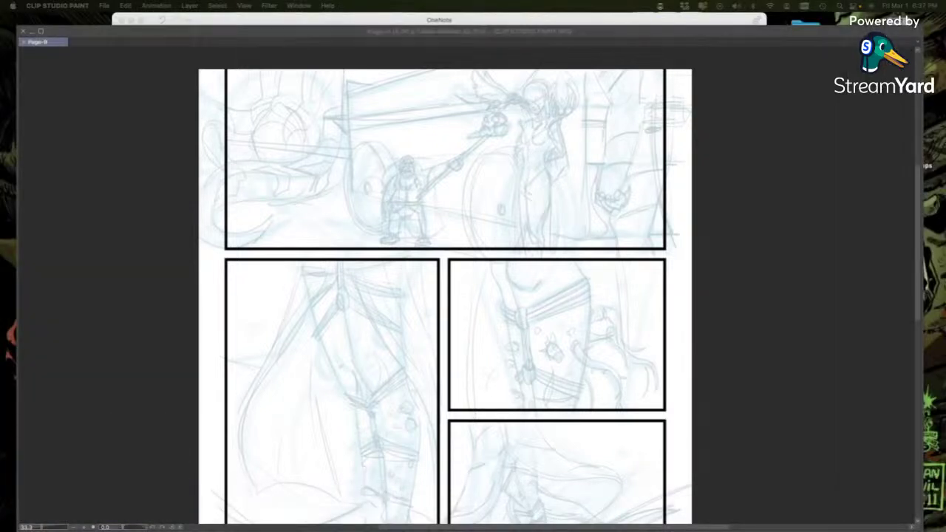